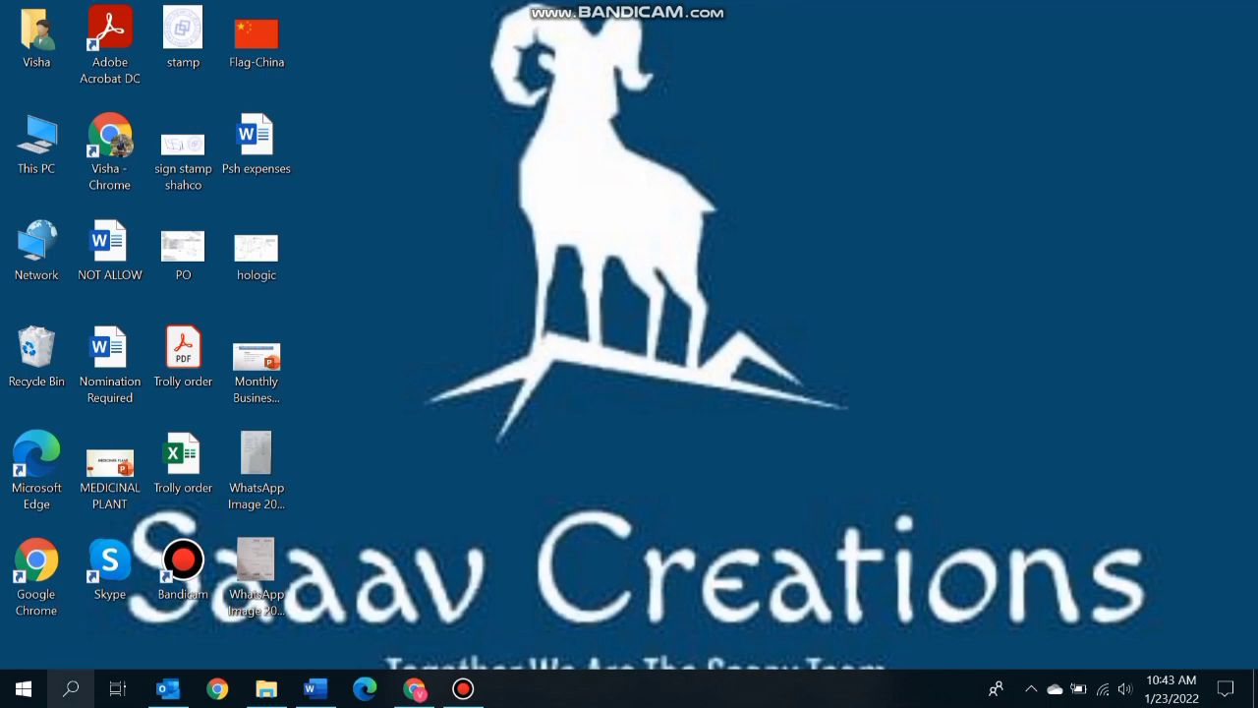
Step: Search the Start menu for 'word', dismiss the search, and launch Chrome on a new tab
click(71, 688)
text(word)
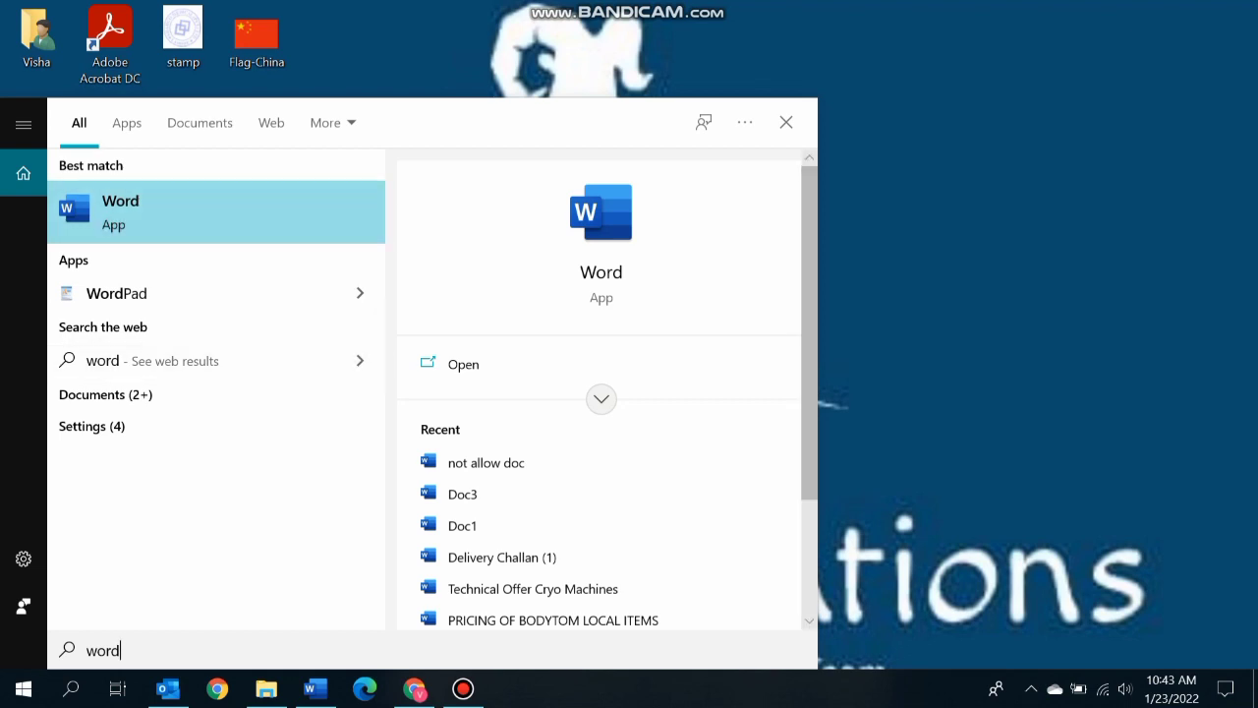
key(Escape)
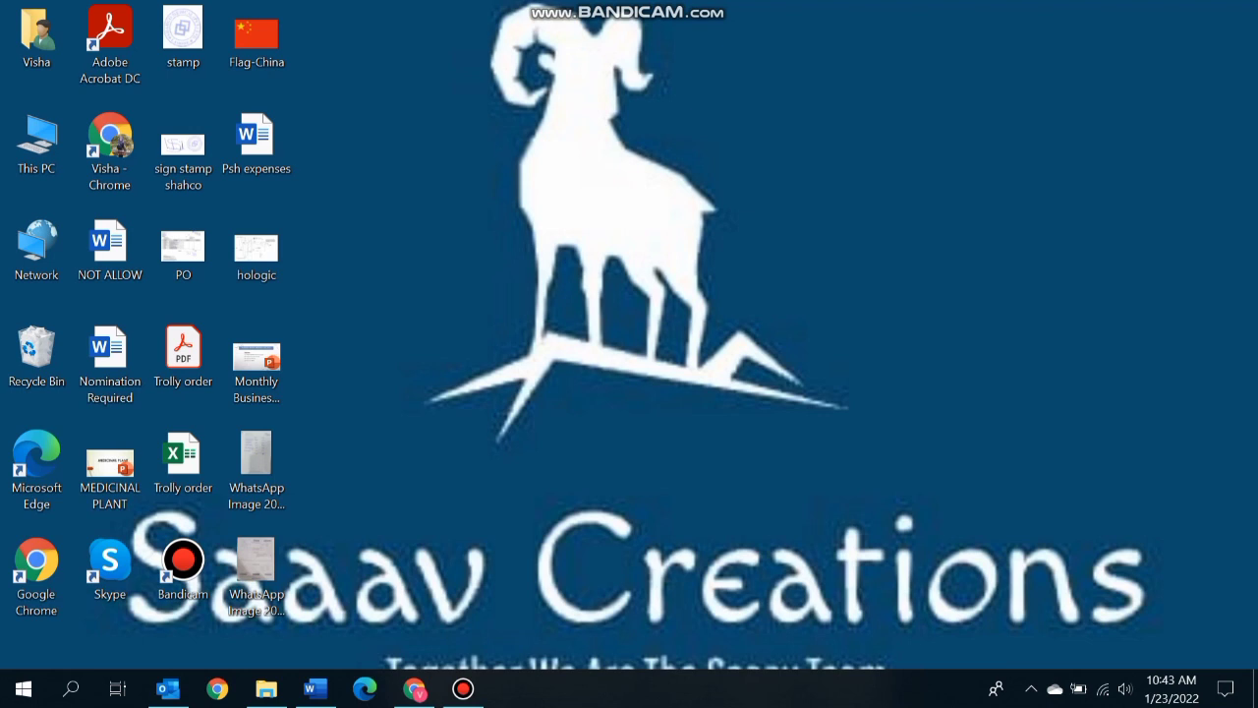
click(414, 688)
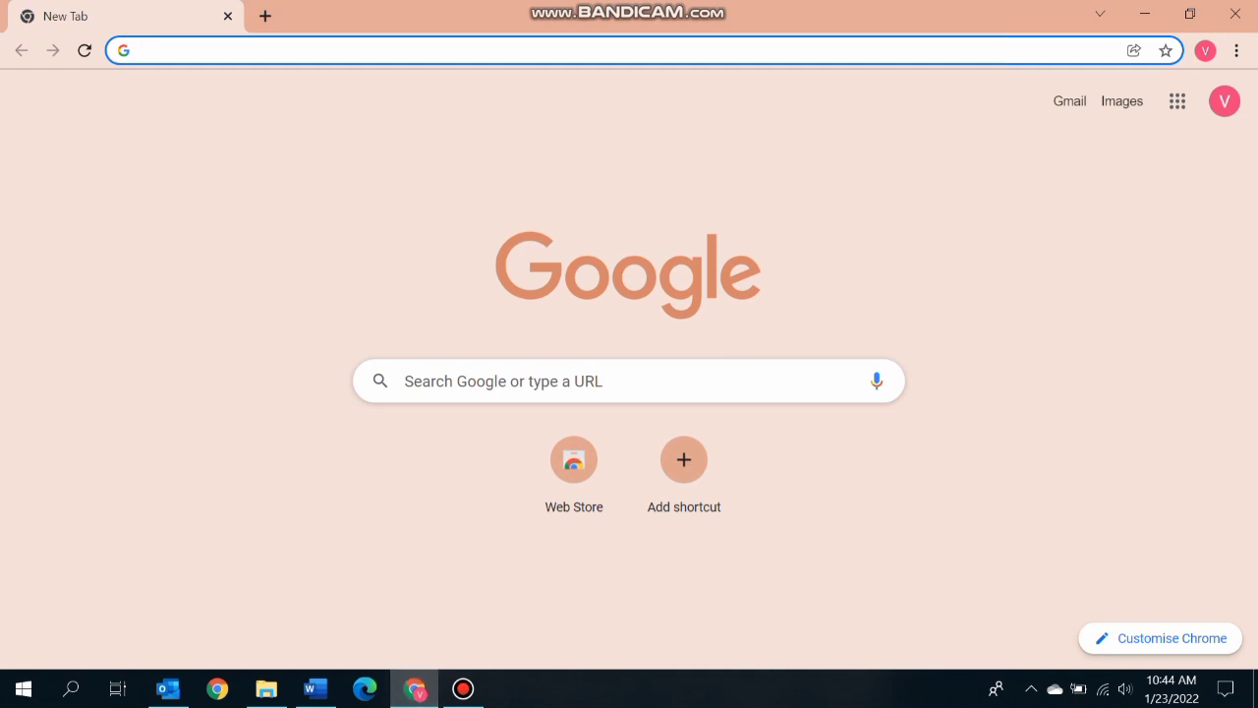
Step: Search Google for 'word download' from the Chrome address bar
text(worldf)
key(BackSpace)
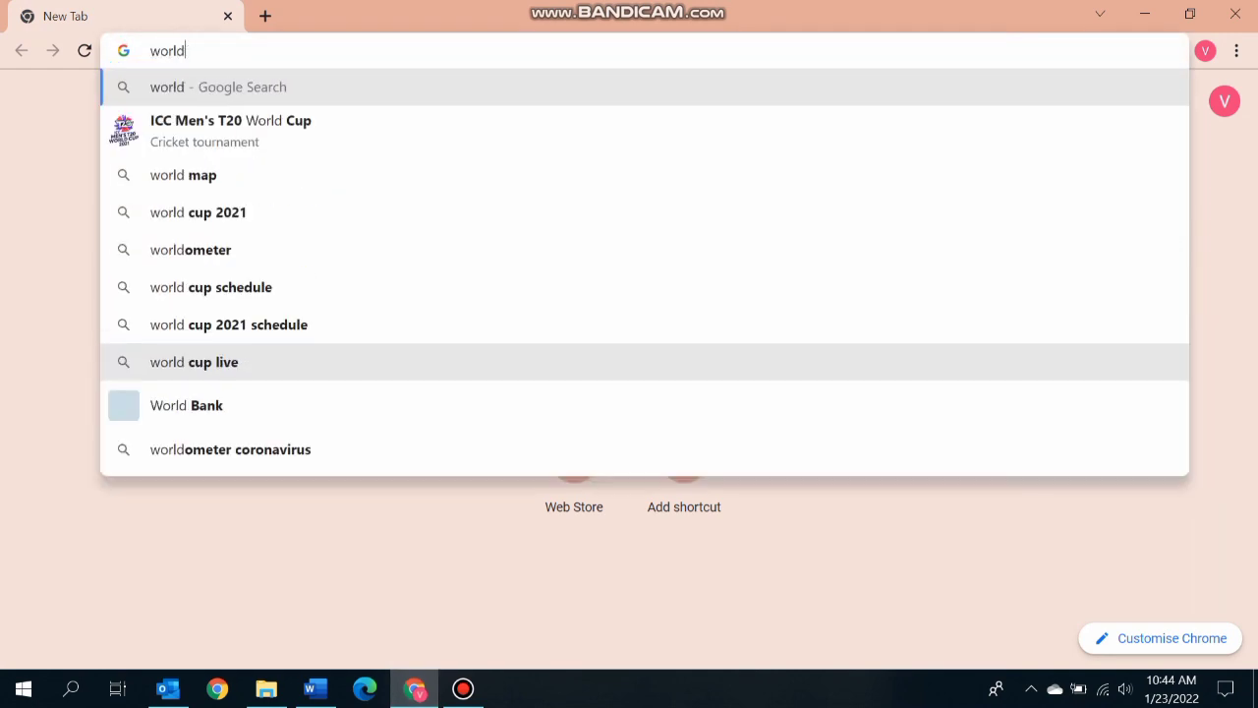
text(dow)
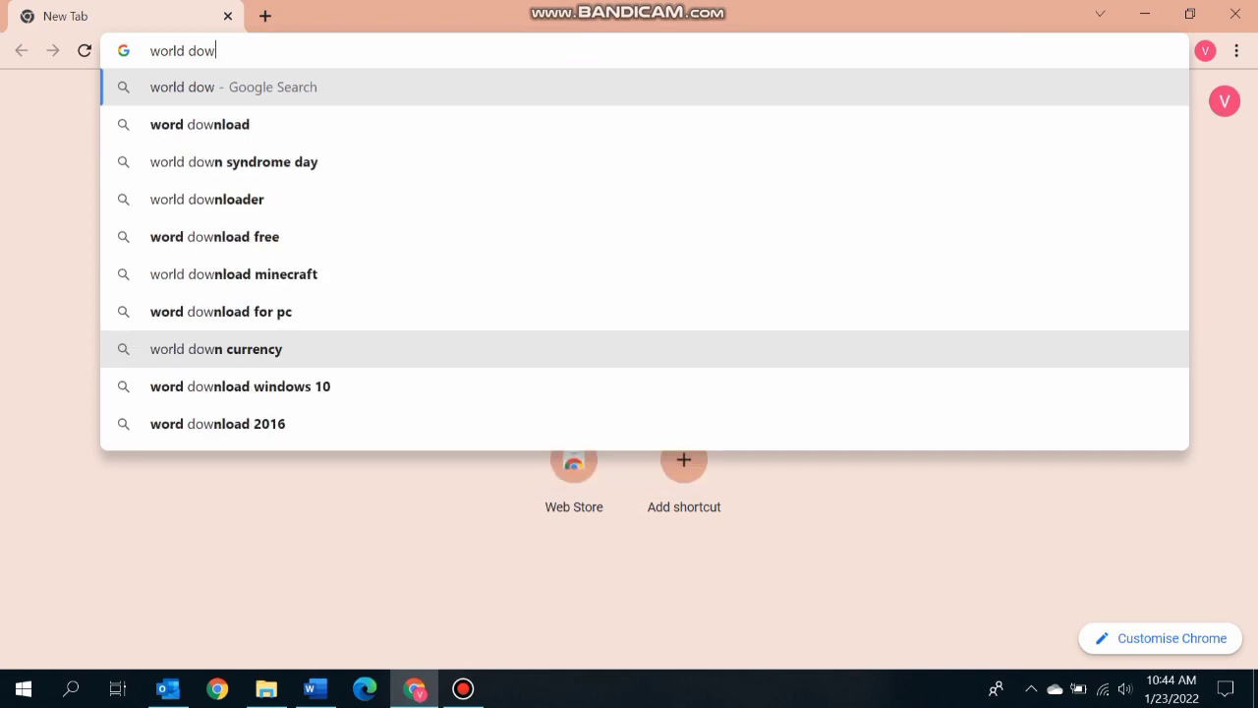
key(Down)
key(Return)
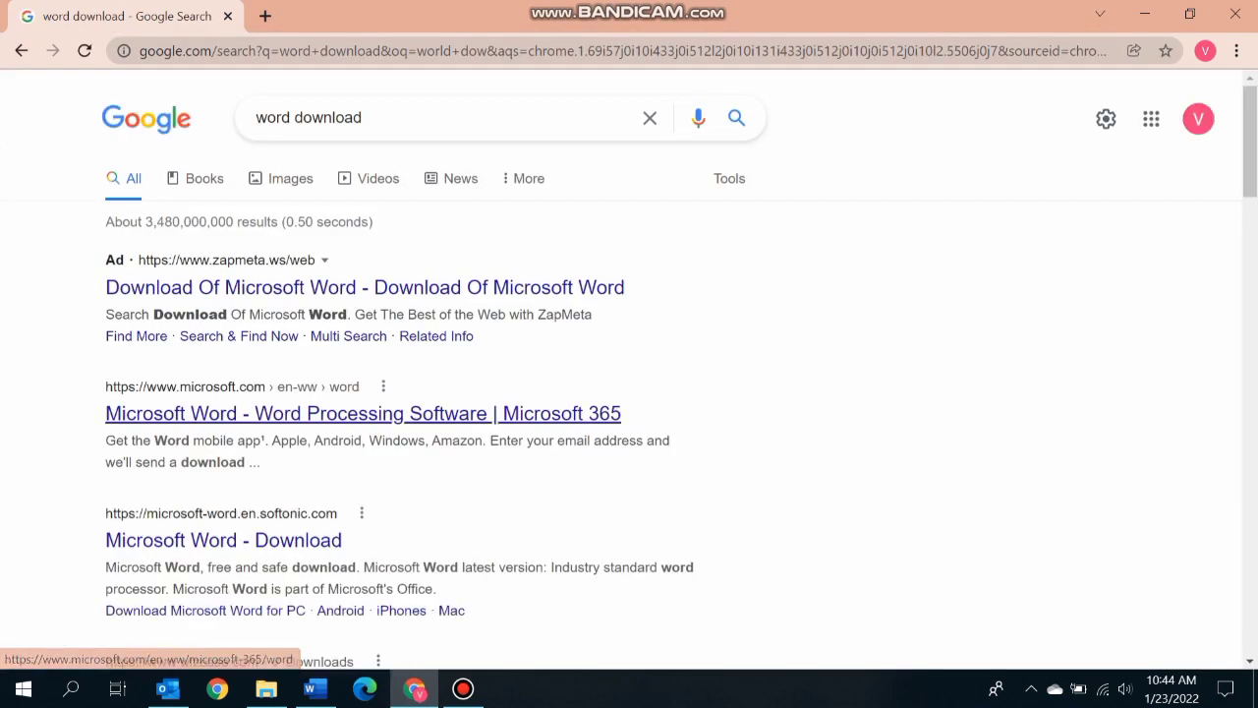
Step: Open Softonic's Microsoft Word download page, then start a new blank tab
click(223, 540)
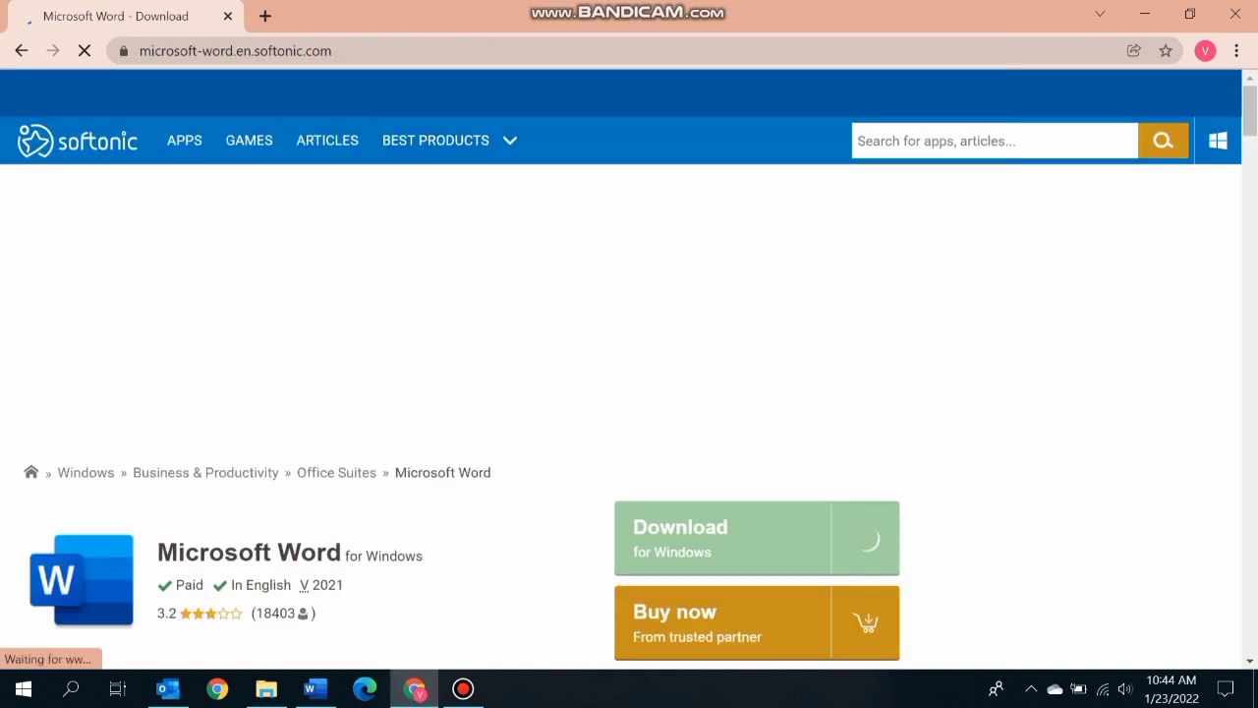
scroll(629, 393, down, 2)
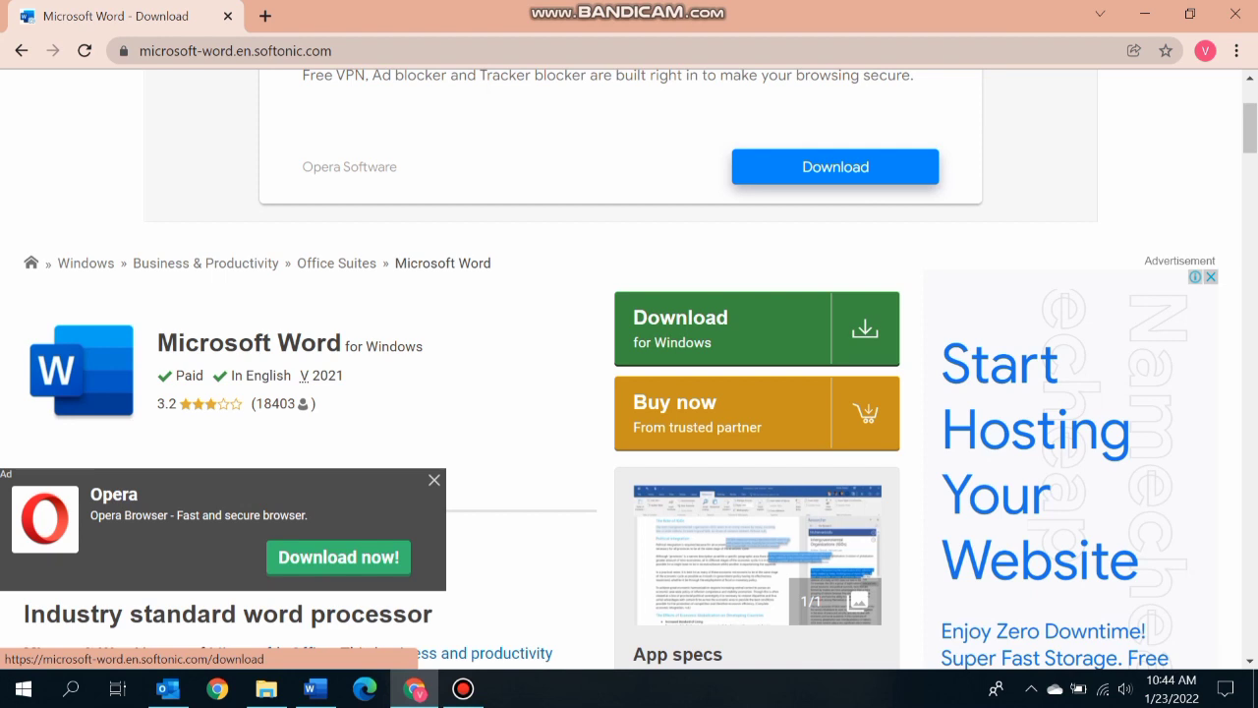
key(ctrl+t)
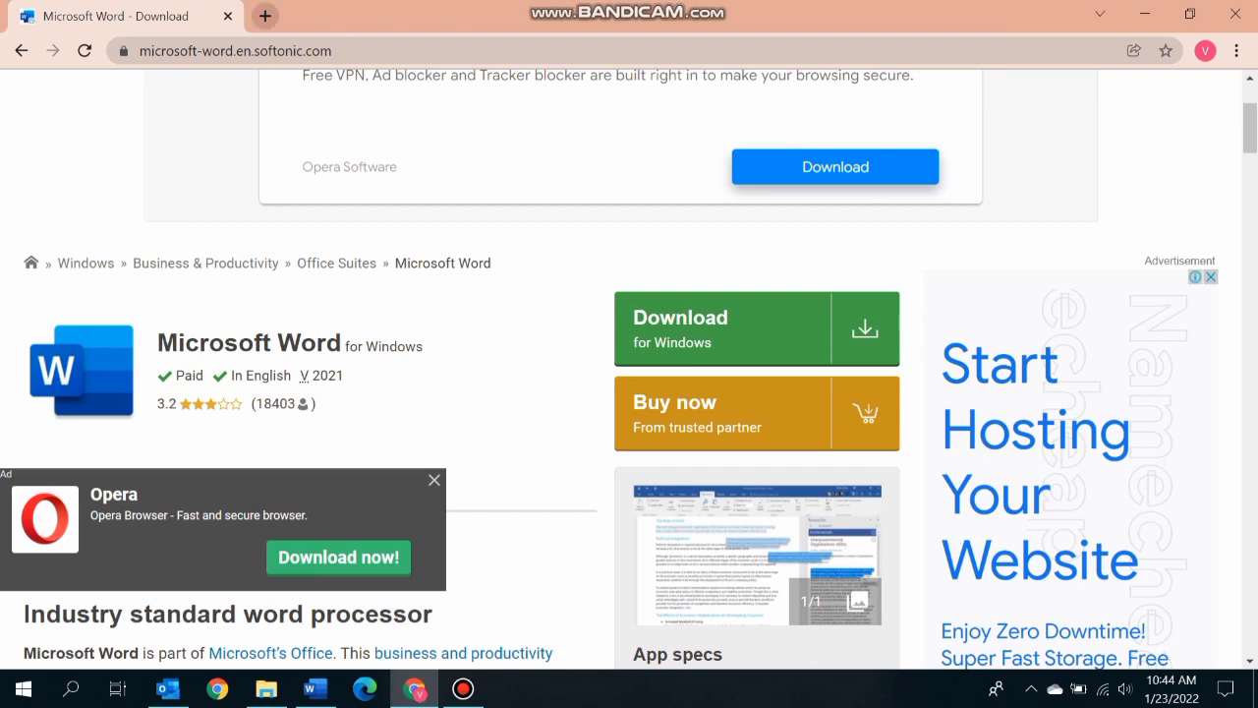
Step: Search 'microsoft office free download', check the Microsoft Download Center result, and return to results
text(m)
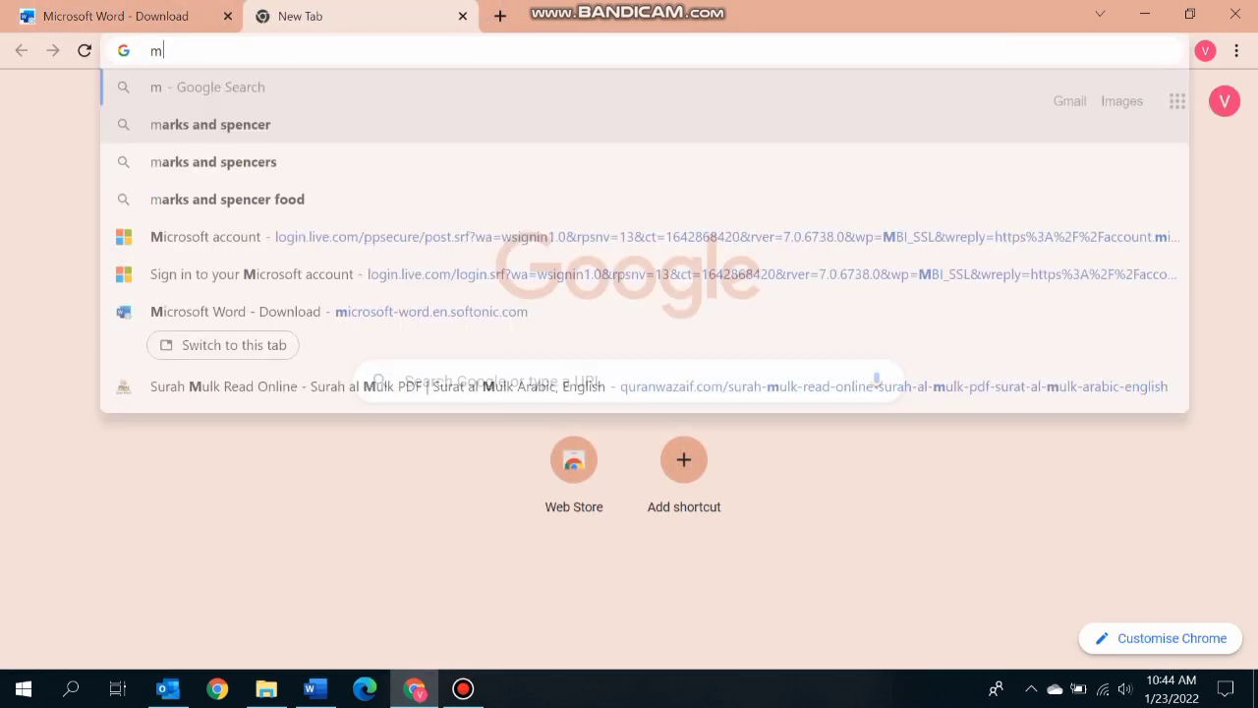
text(icrosoft offi)
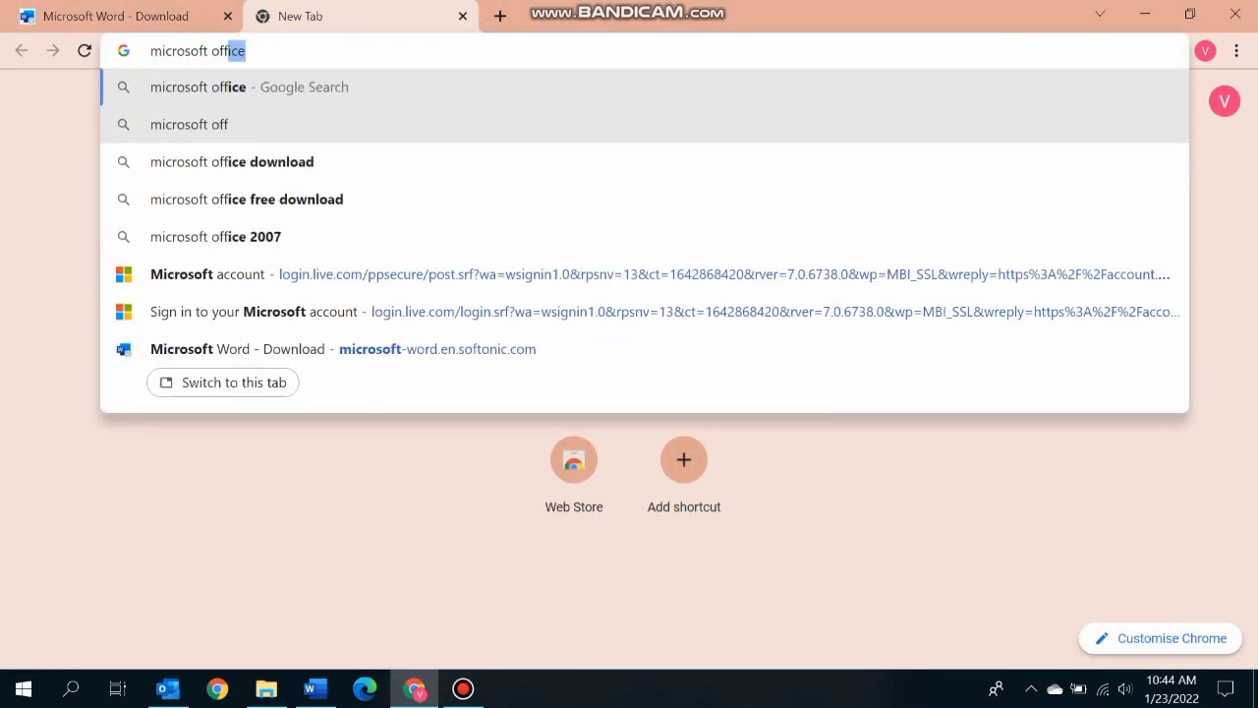
text(ce)
key(Down)
key(Down)
key(Return)
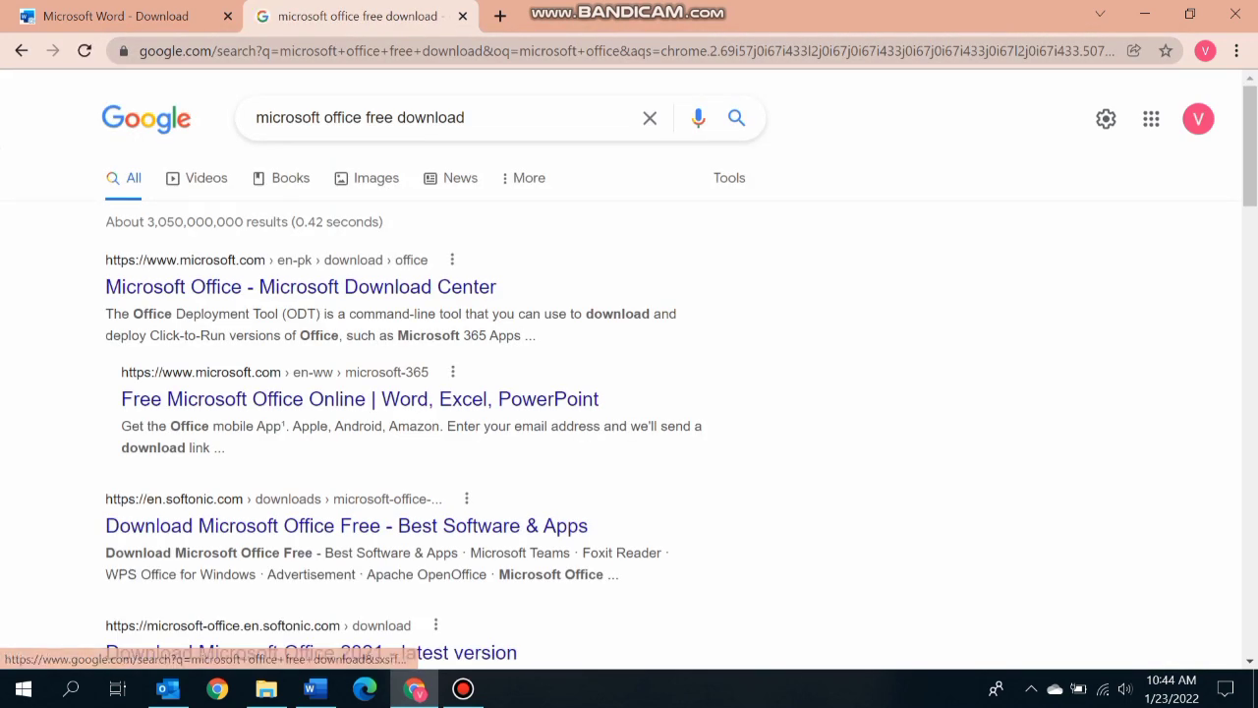
click(300, 286)
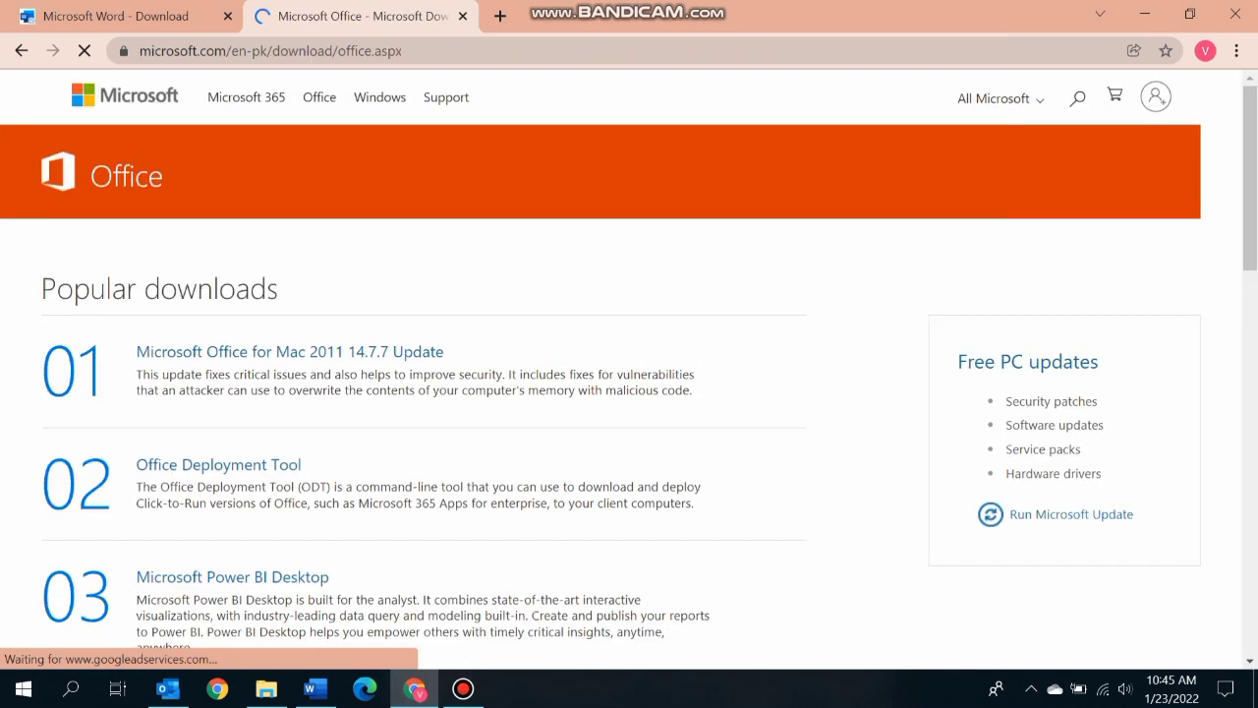
scroll(629, 373, down, 3)
scroll(629, 374, down, 10)
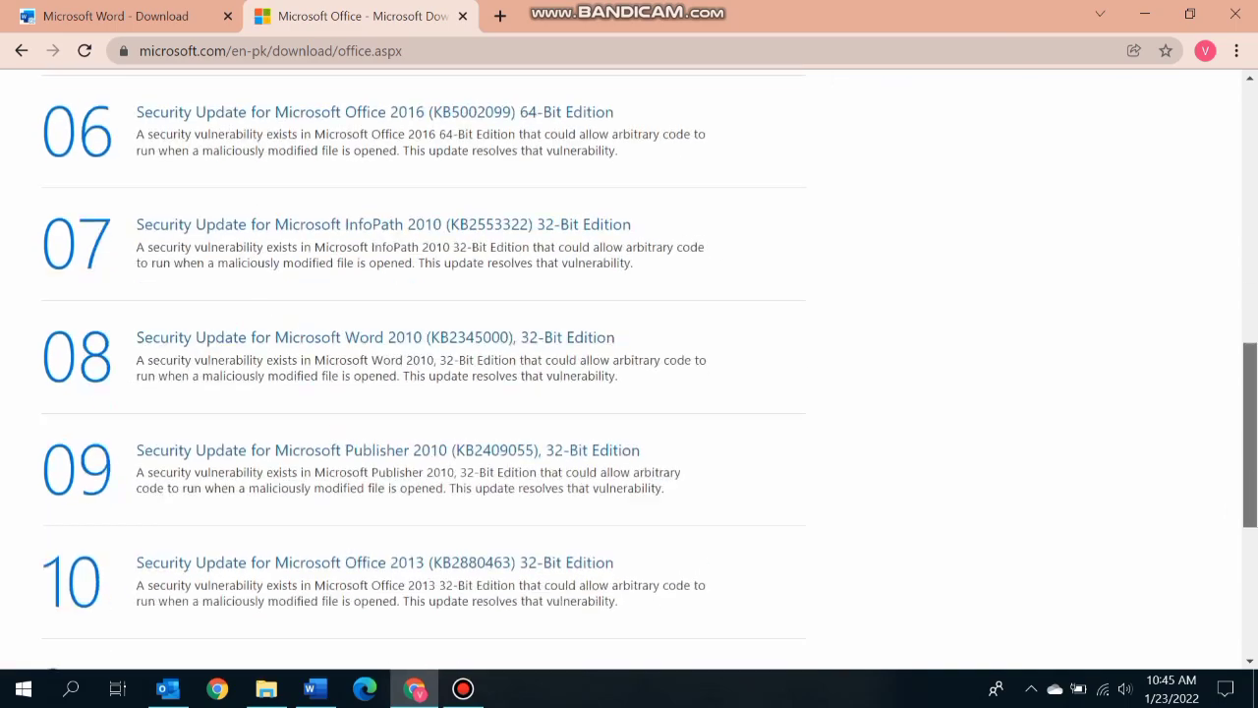
scroll(629, 374, up, 11)
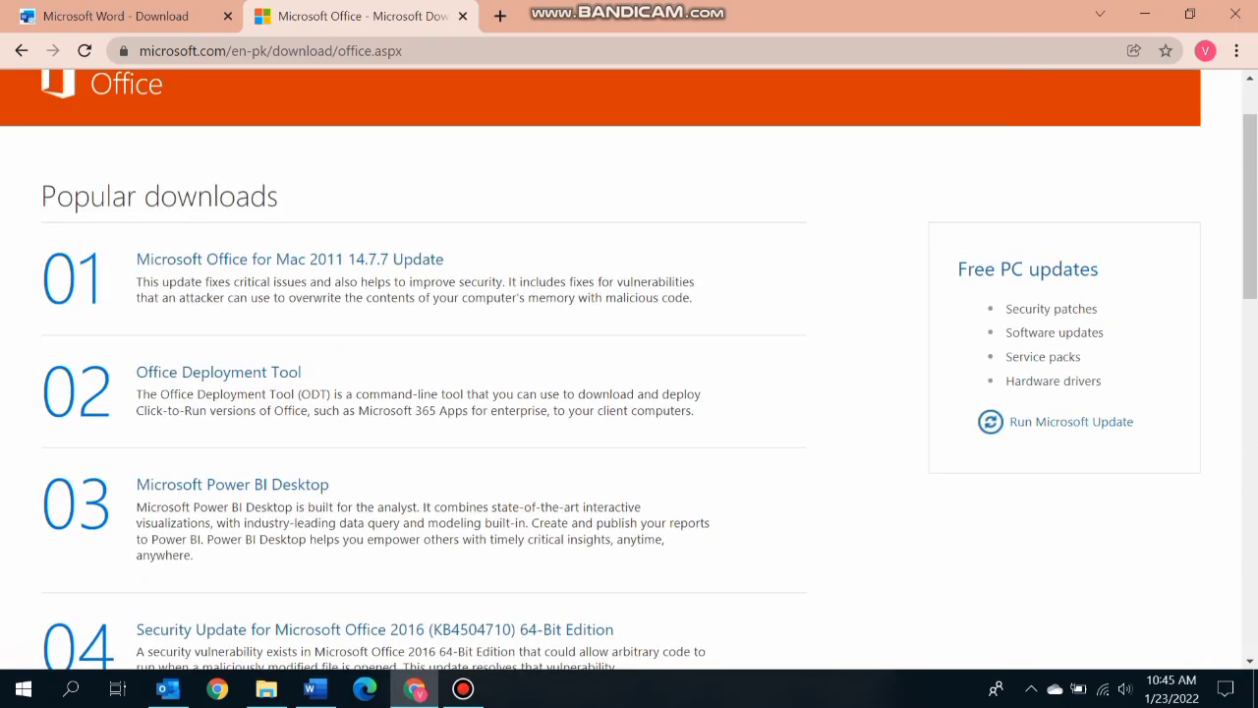
click(22, 50)
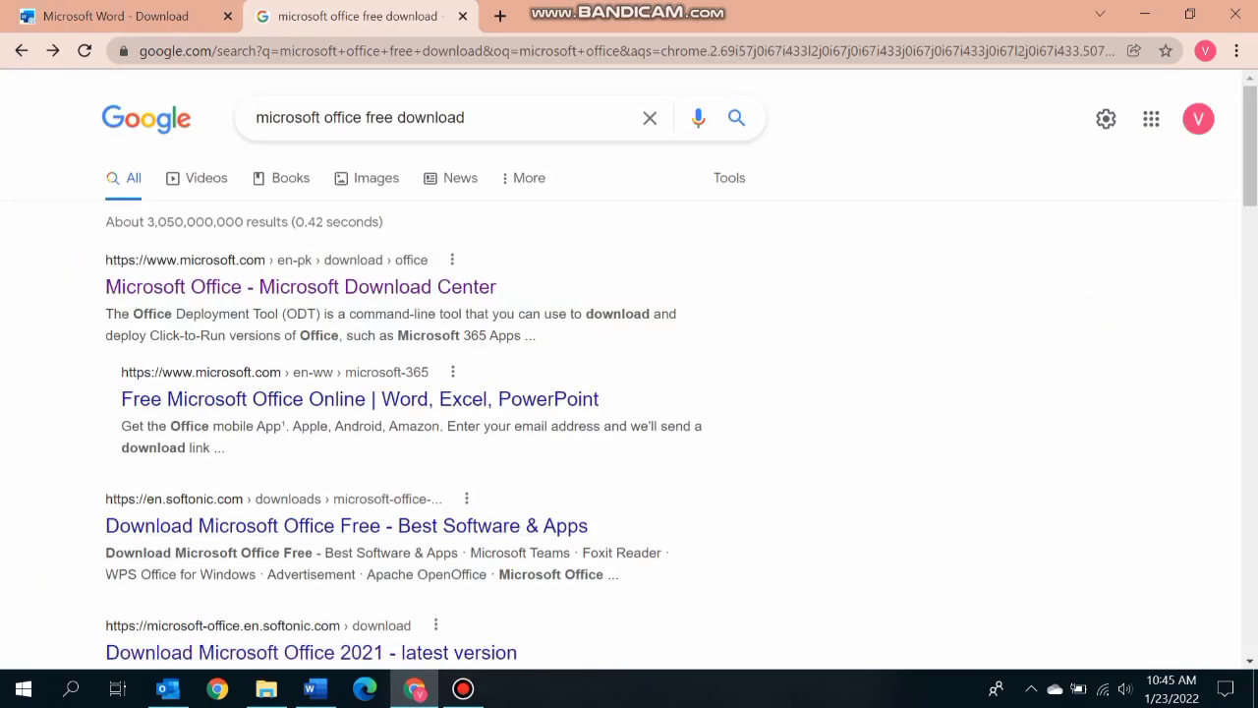
Step: Browse Softonic's Microsoft Office free download page, dismiss its notification prompt, and minimize Chrome
click(346, 525)
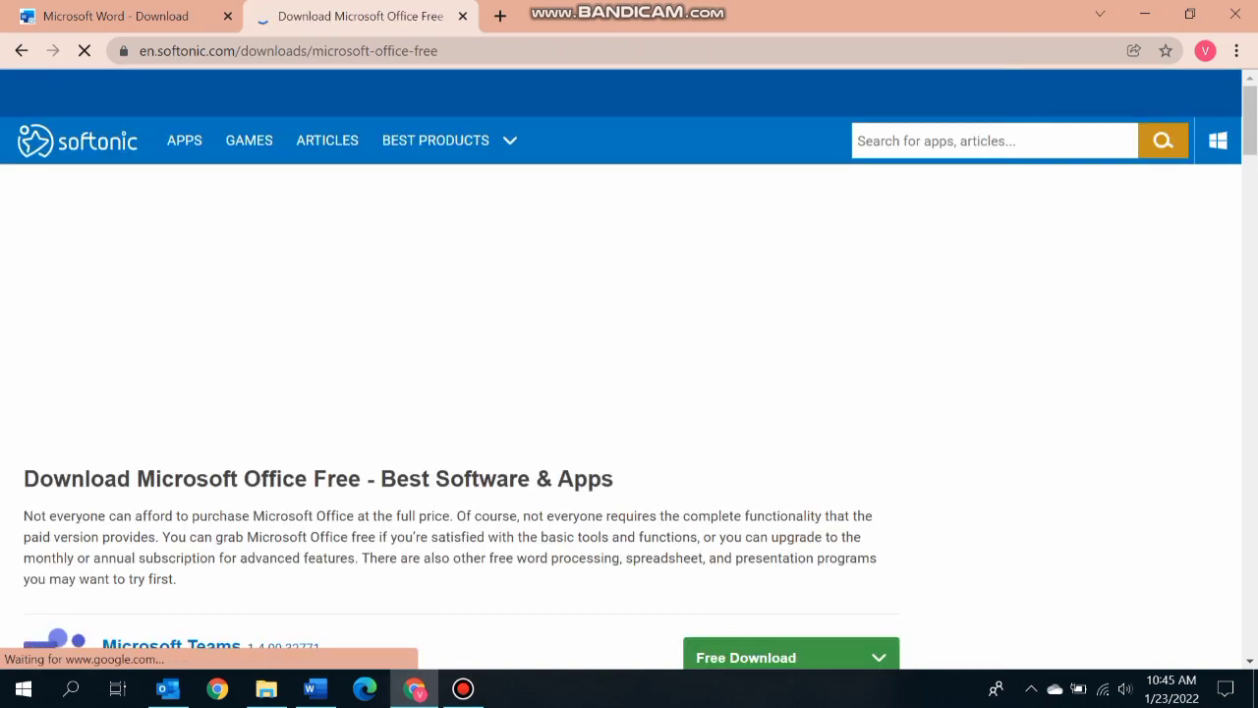
scroll(629, 393, down, 10)
scroll(630, 393, down, 2)
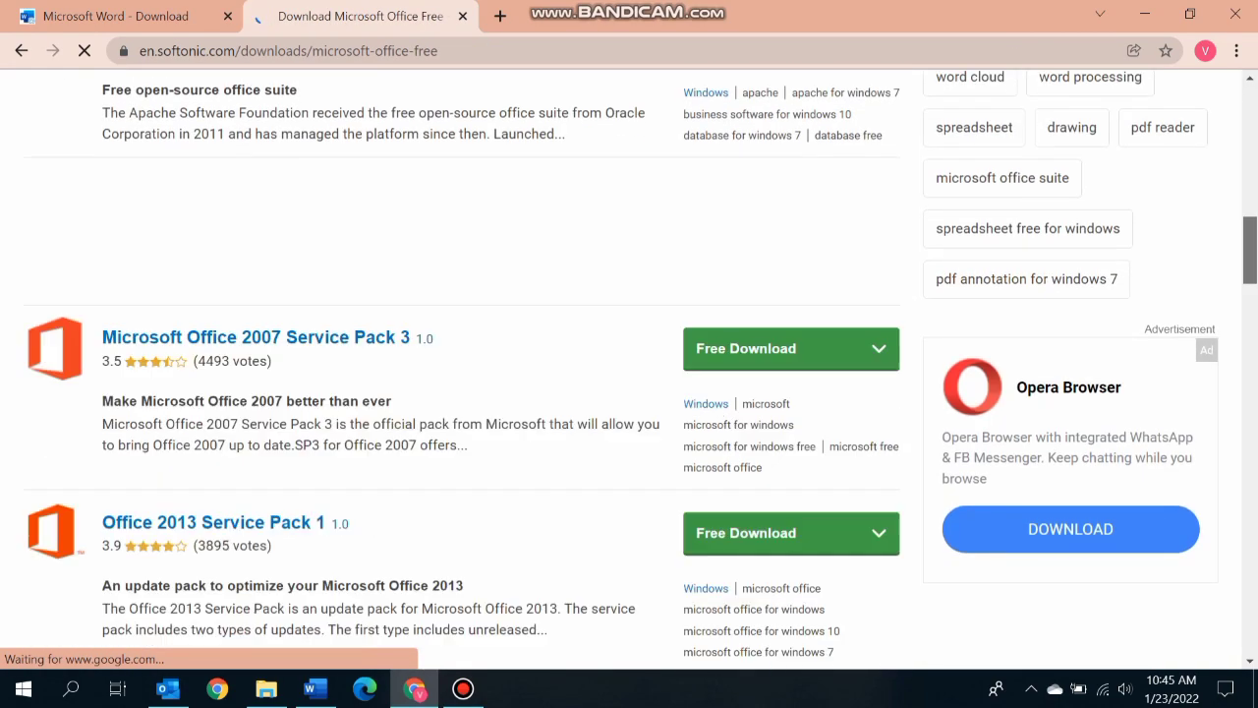
scroll(630, 393, down, 1)
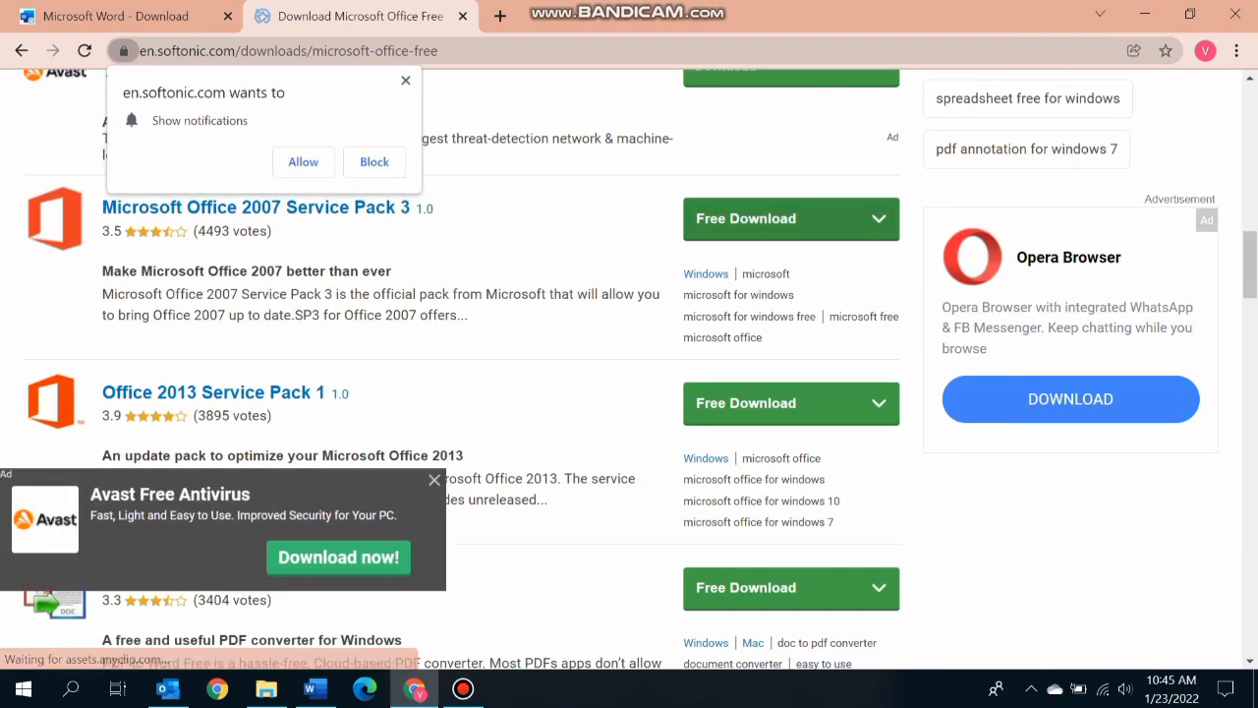
click(405, 81)
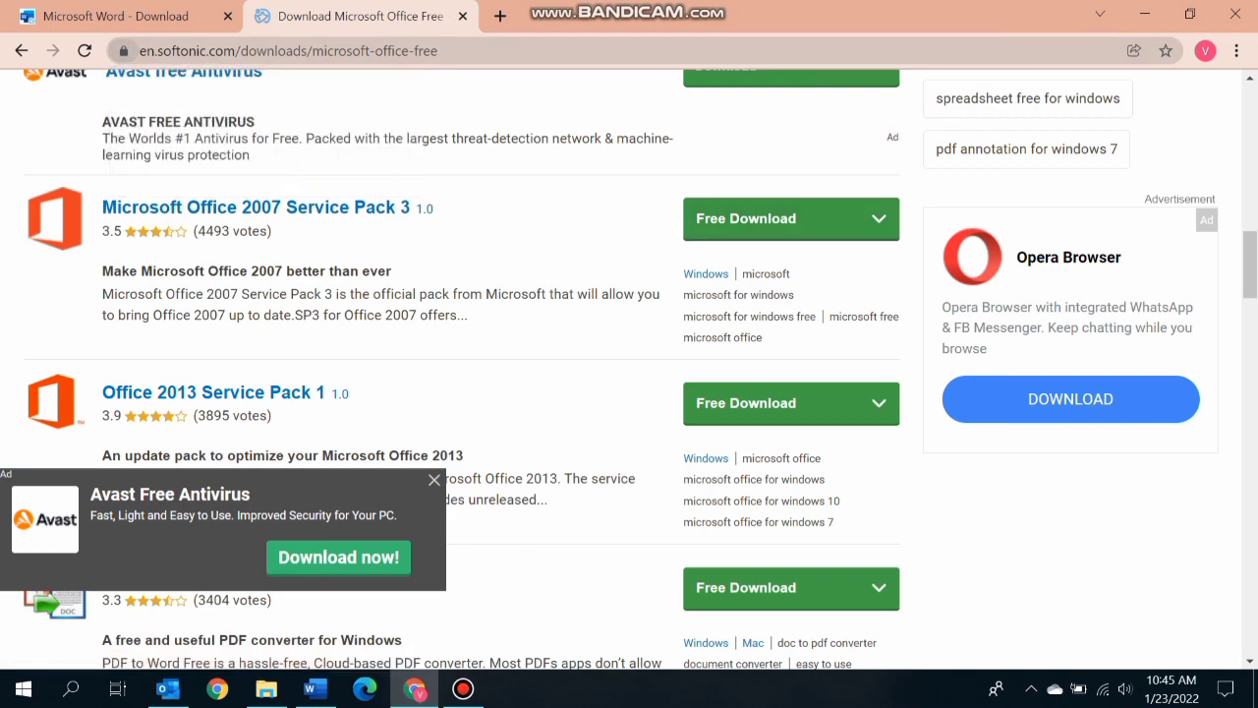
click(1145, 13)
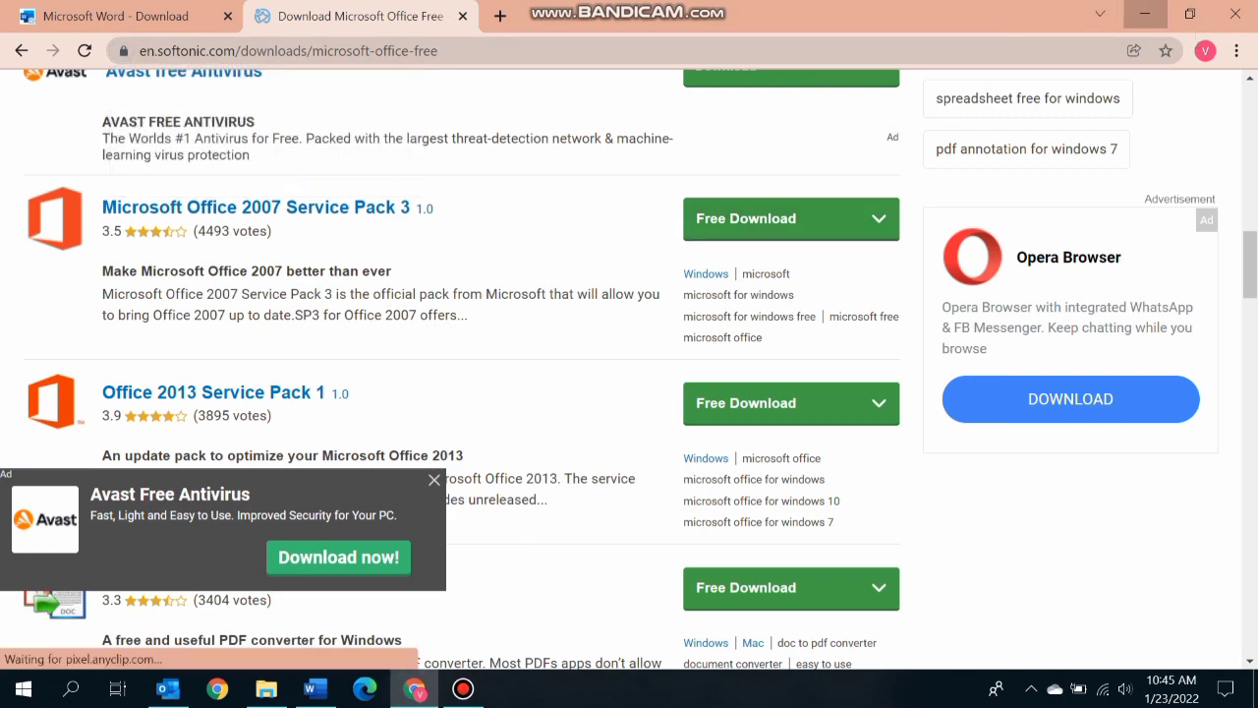
Step: Search the Start menu for 'word', then close the search panel
click(71, 688)
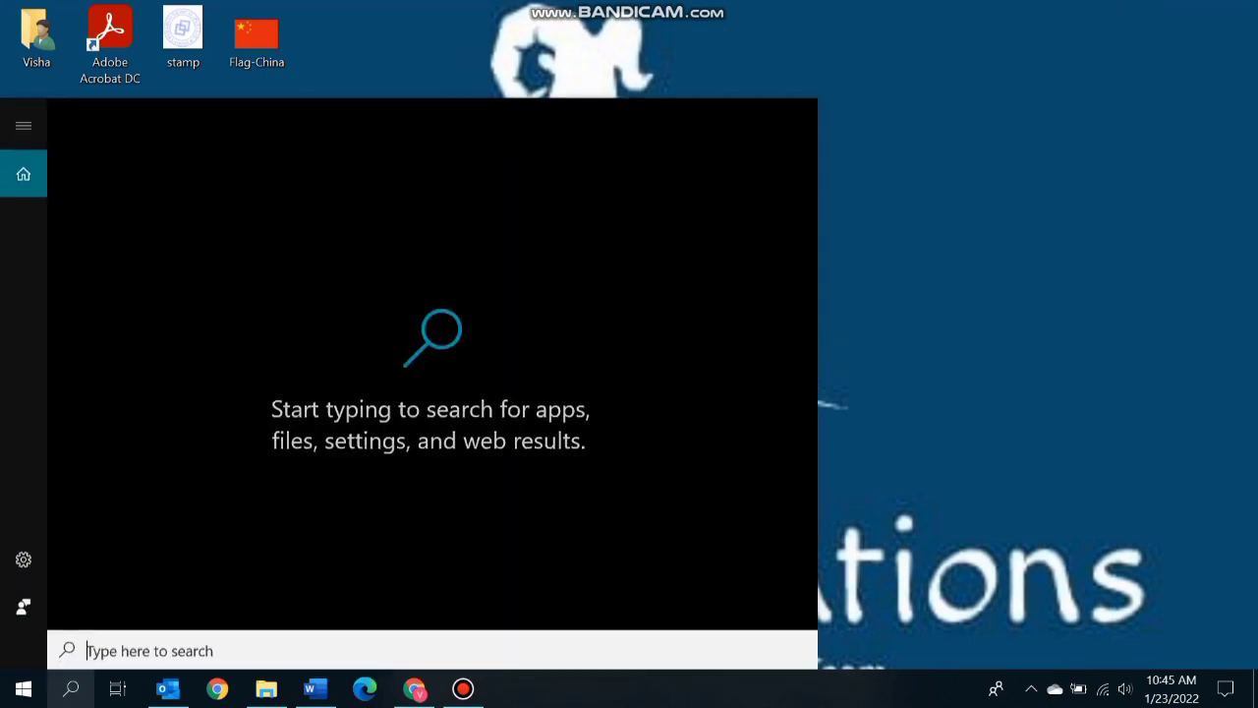
text(word)
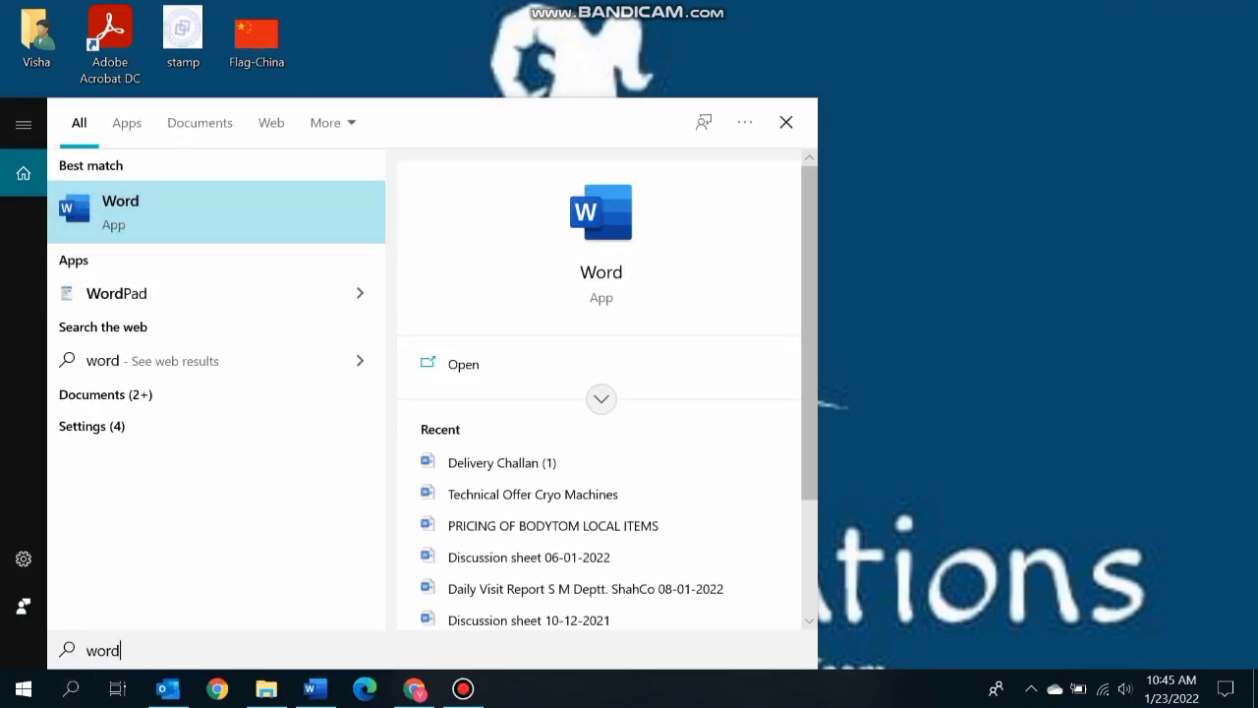
click(786, 122)
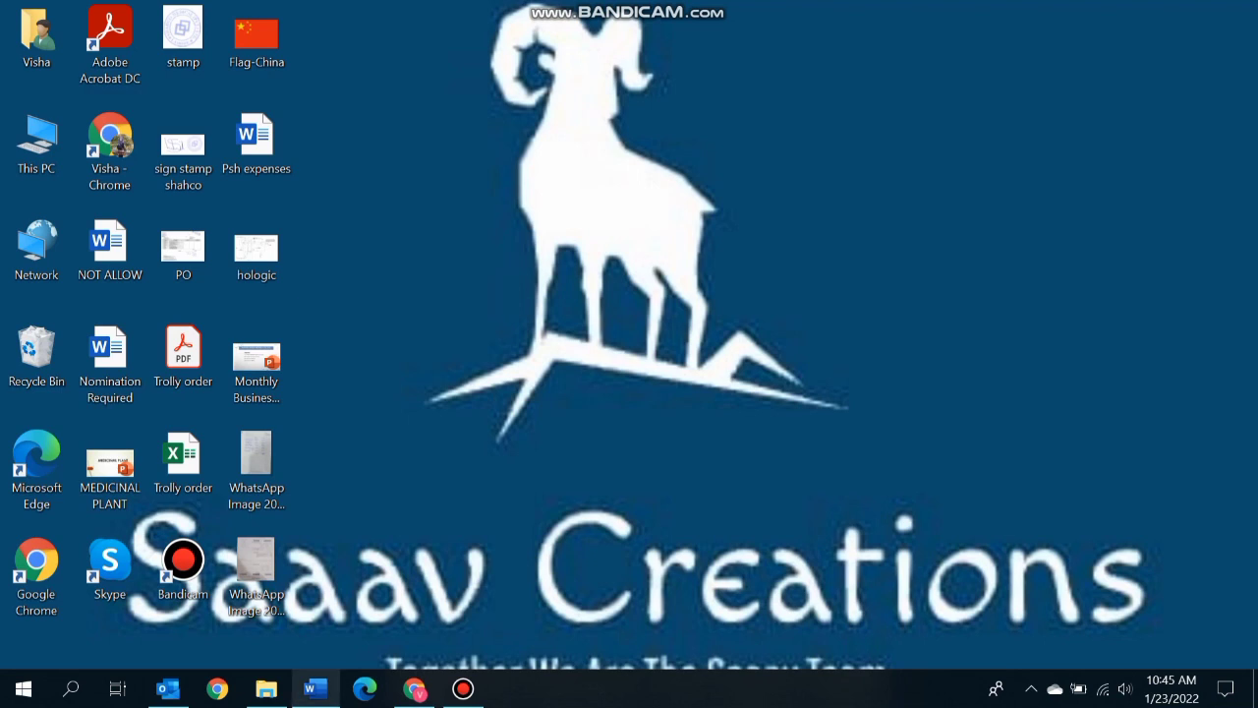
Step: Drag Word onto the taskbar and view its recent-files list twice
mouse_move(315, 688)
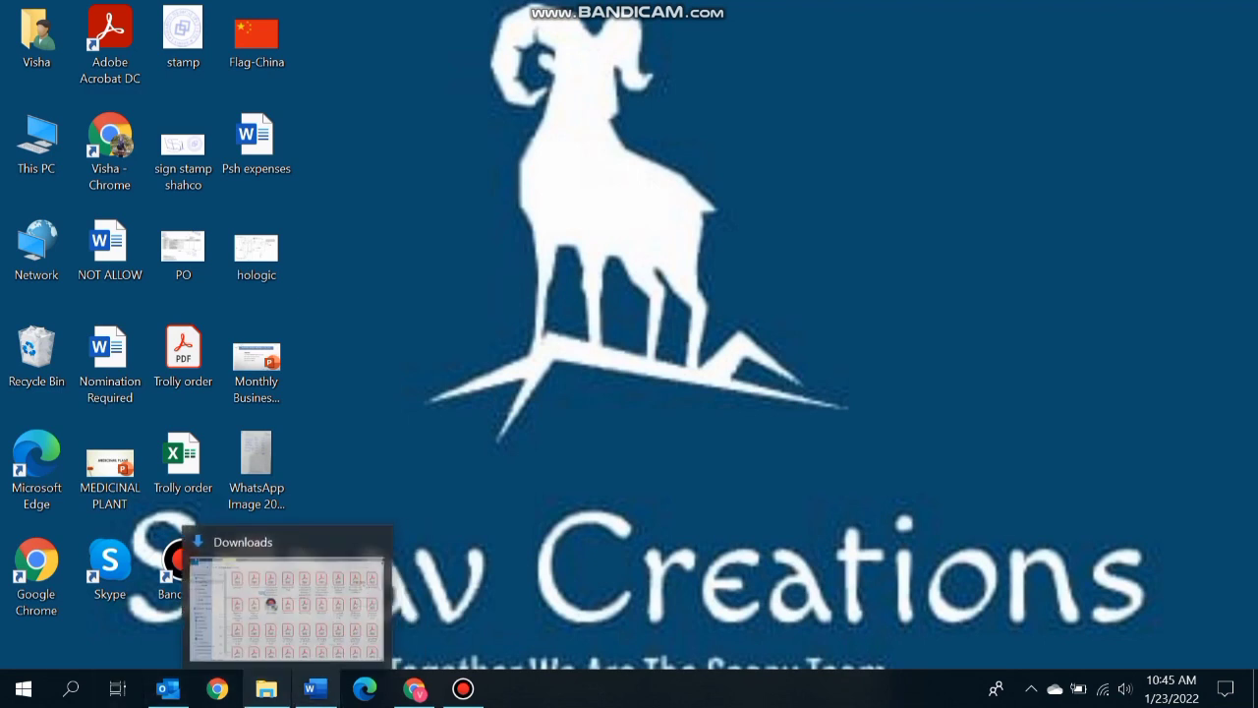
drag(256, 462, 256, 570)
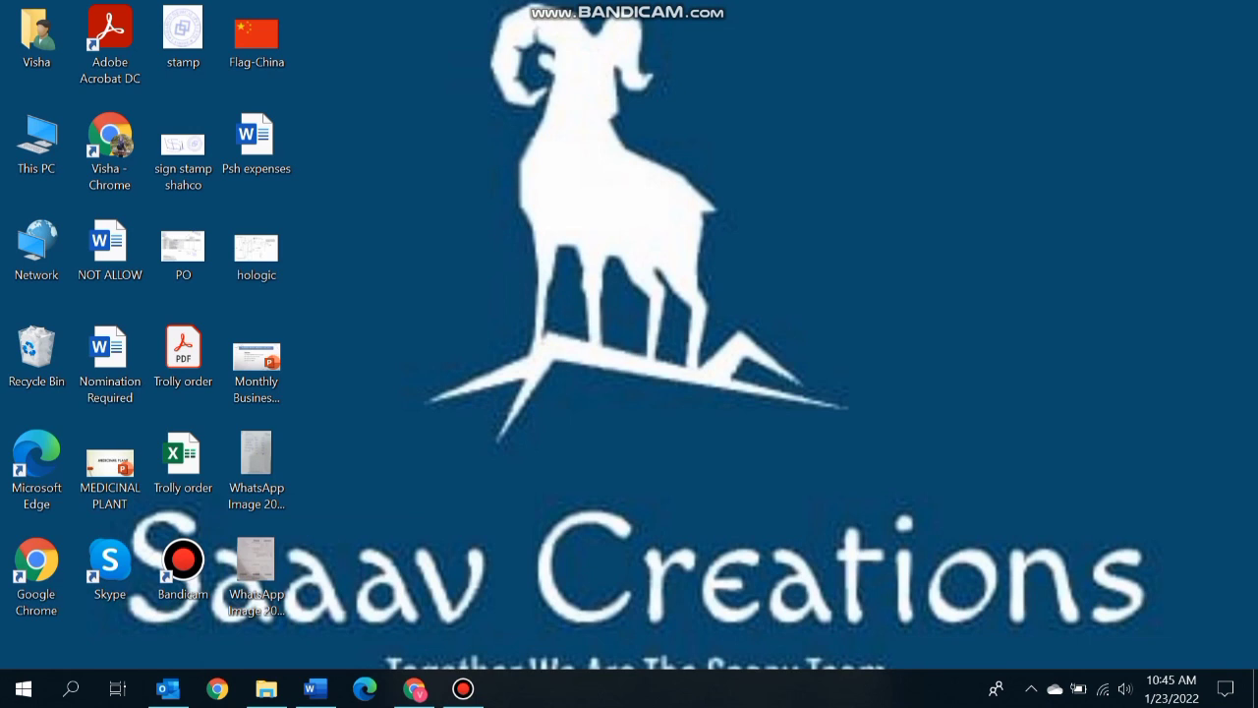
drag(255, 570, 315, 689)
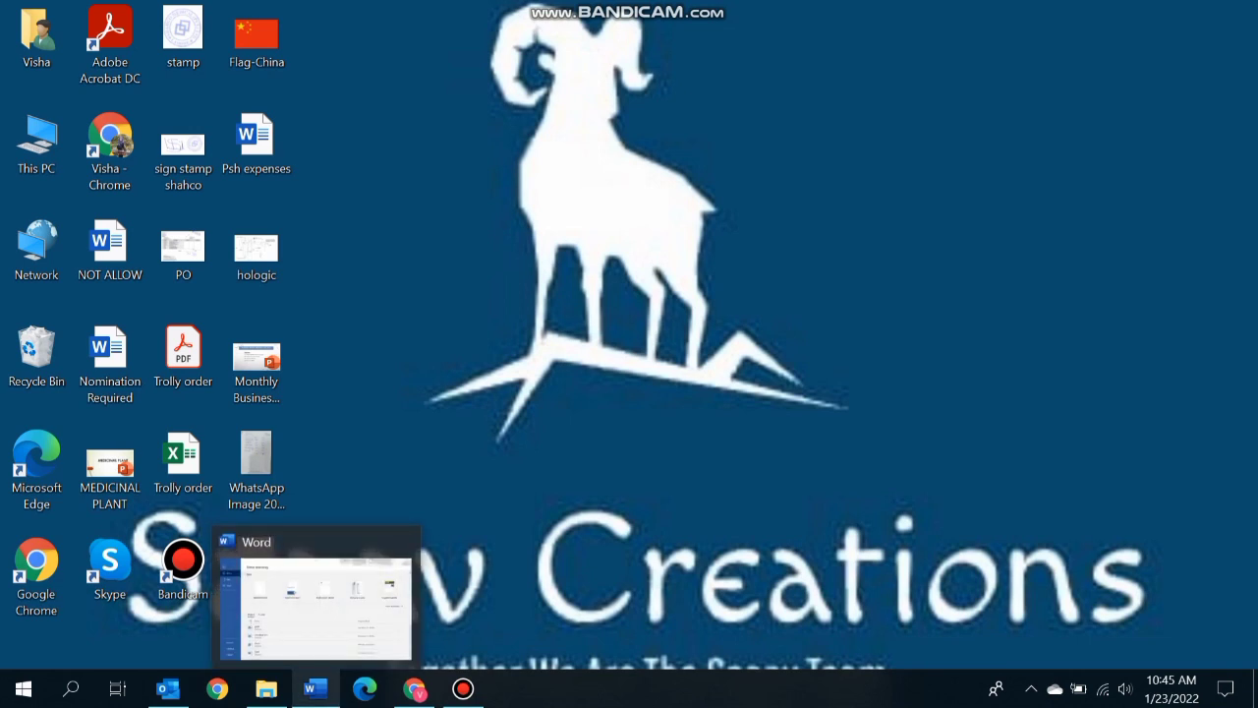
right_click(315, 688)
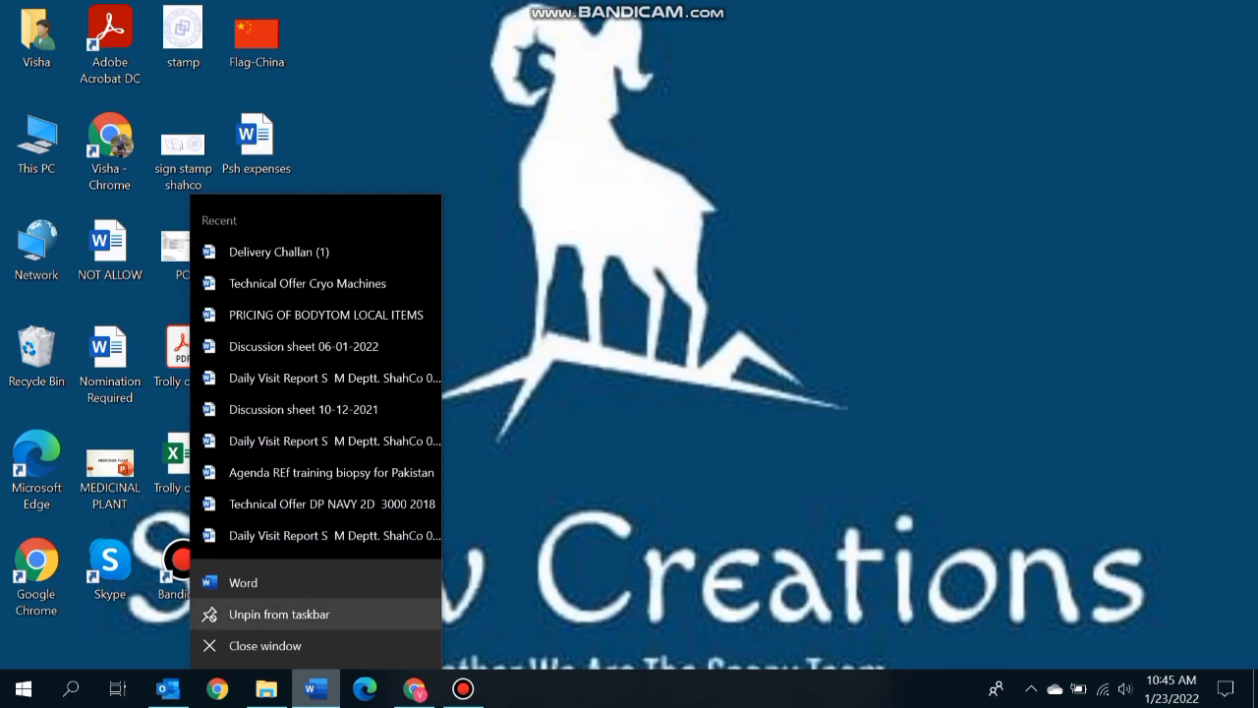
click(314, 688)
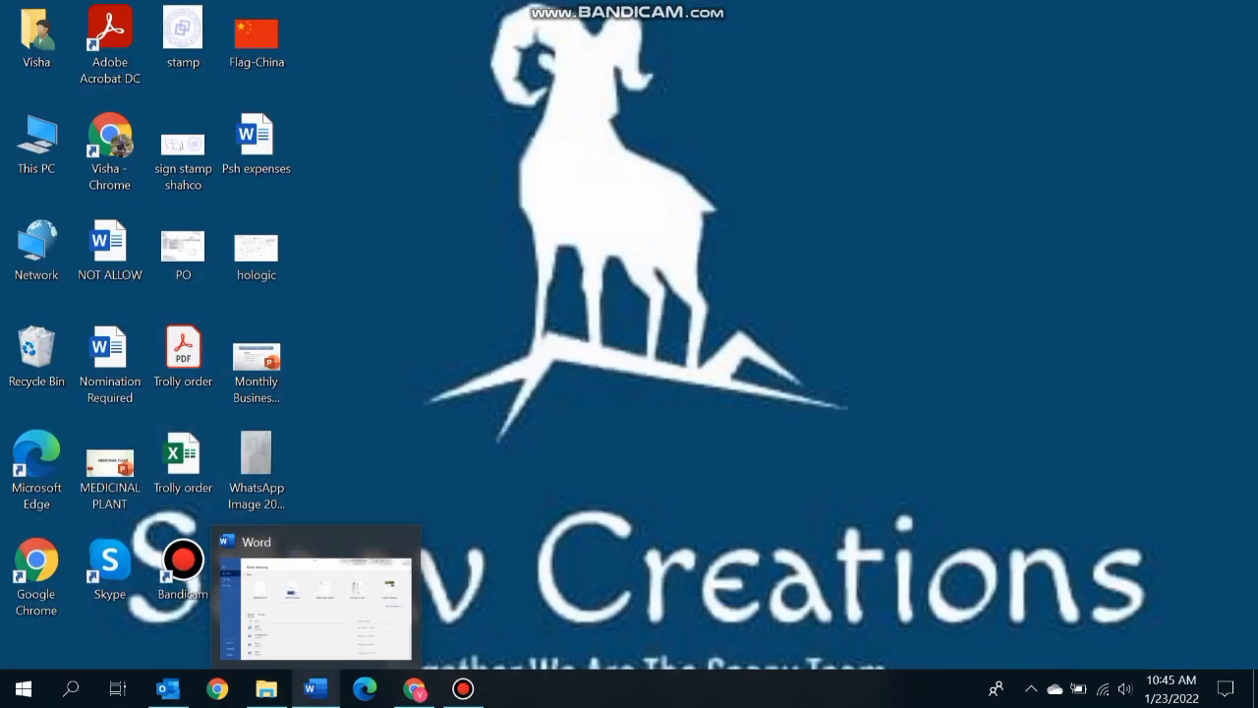
right_click(314, 688)
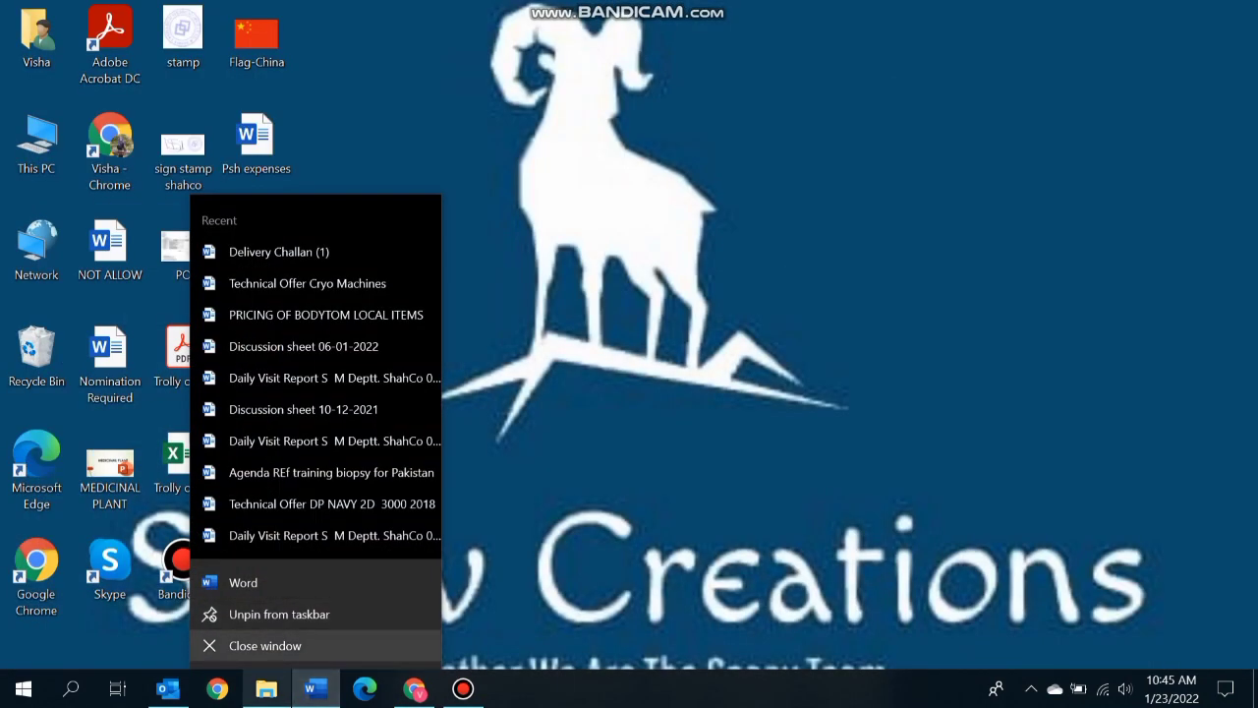
click(314, 688)
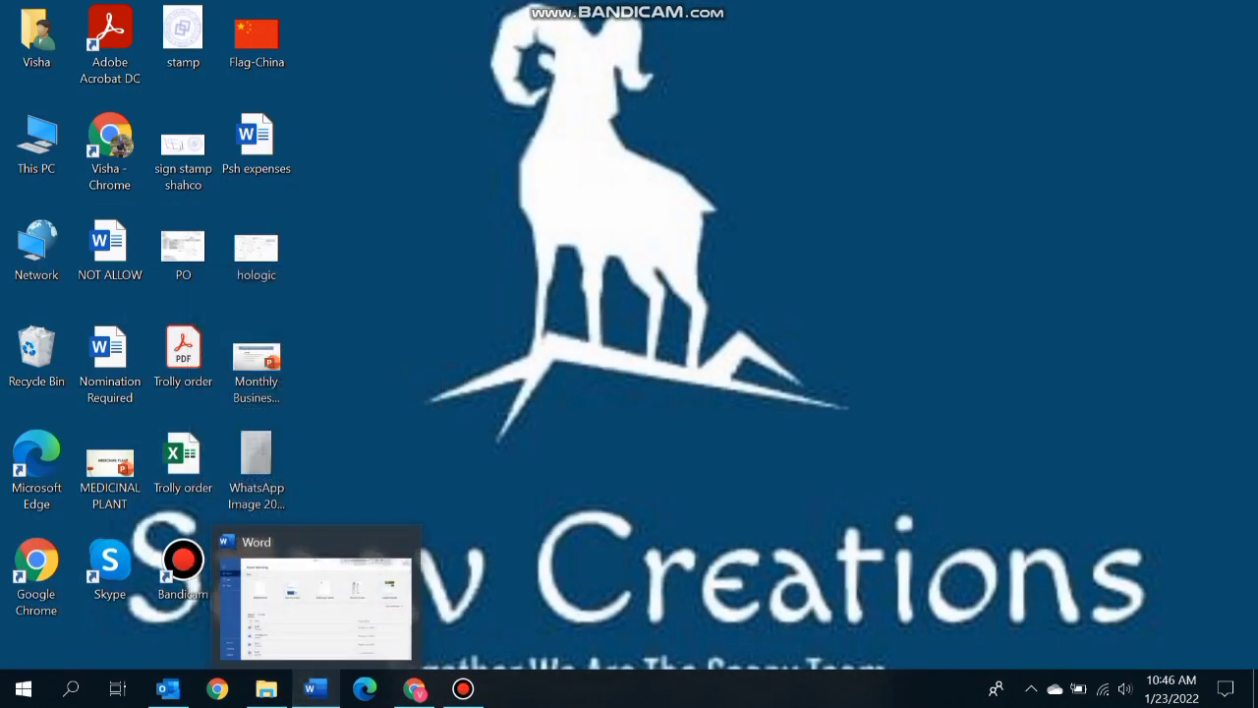
Step: Unpin Word from the taskbar, then pin it back to the taskbar
right_click(315, 688)
click(246, 652)
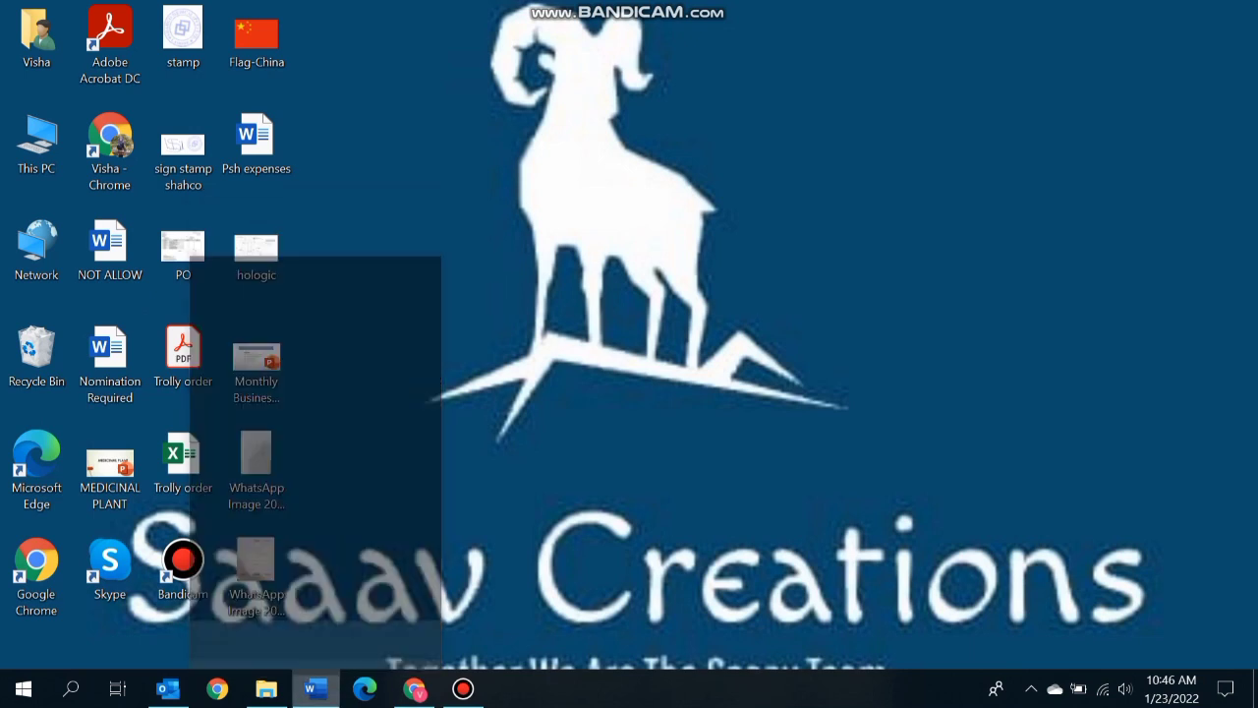
mouse_move(314, 688)
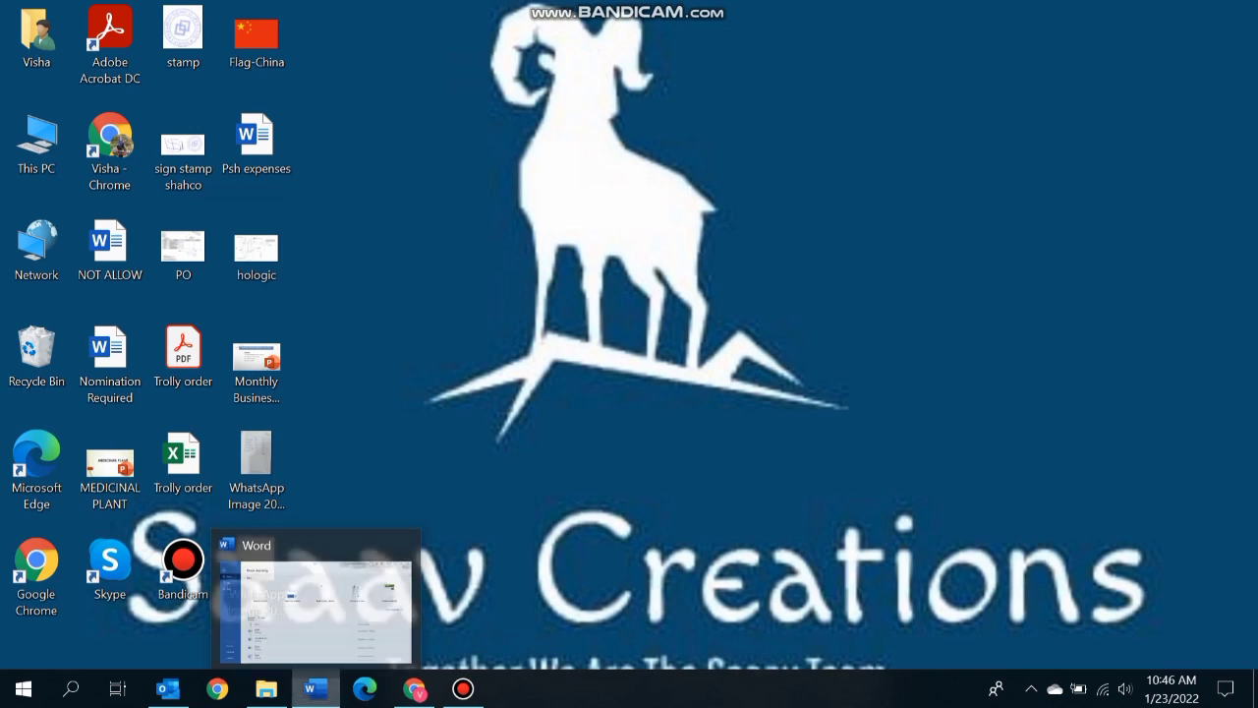
right_click(315, 688)
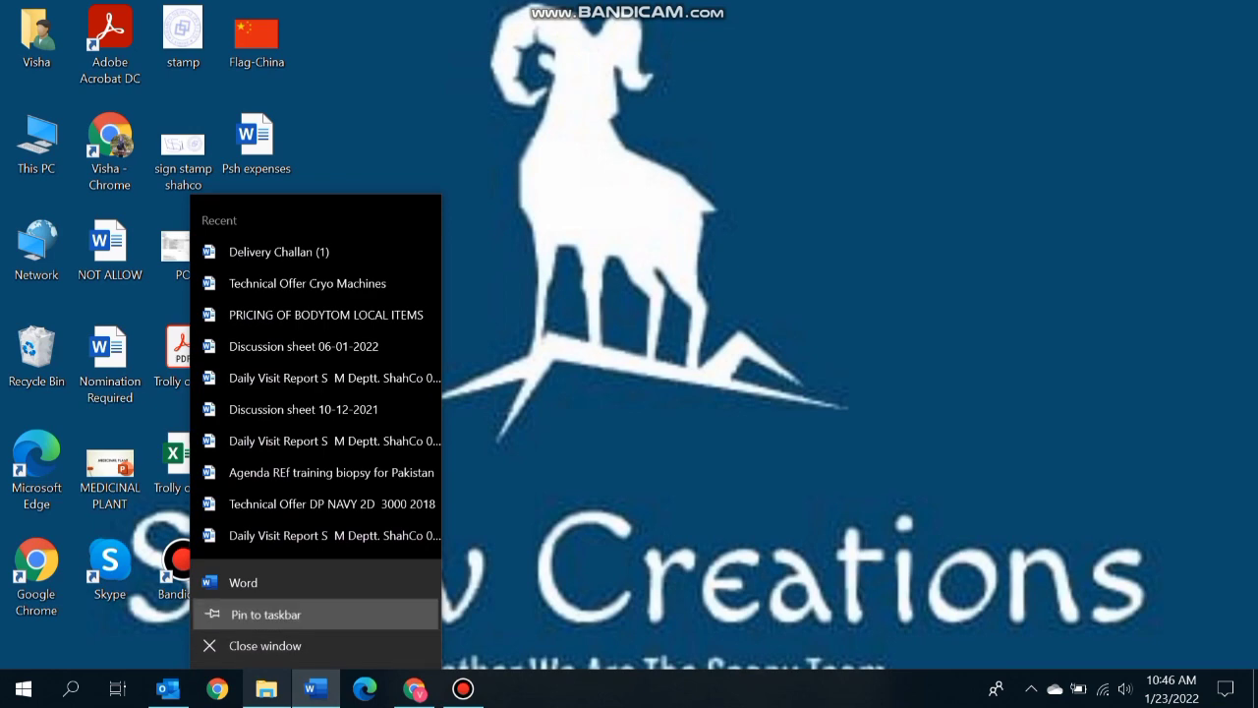
click(265, 614)
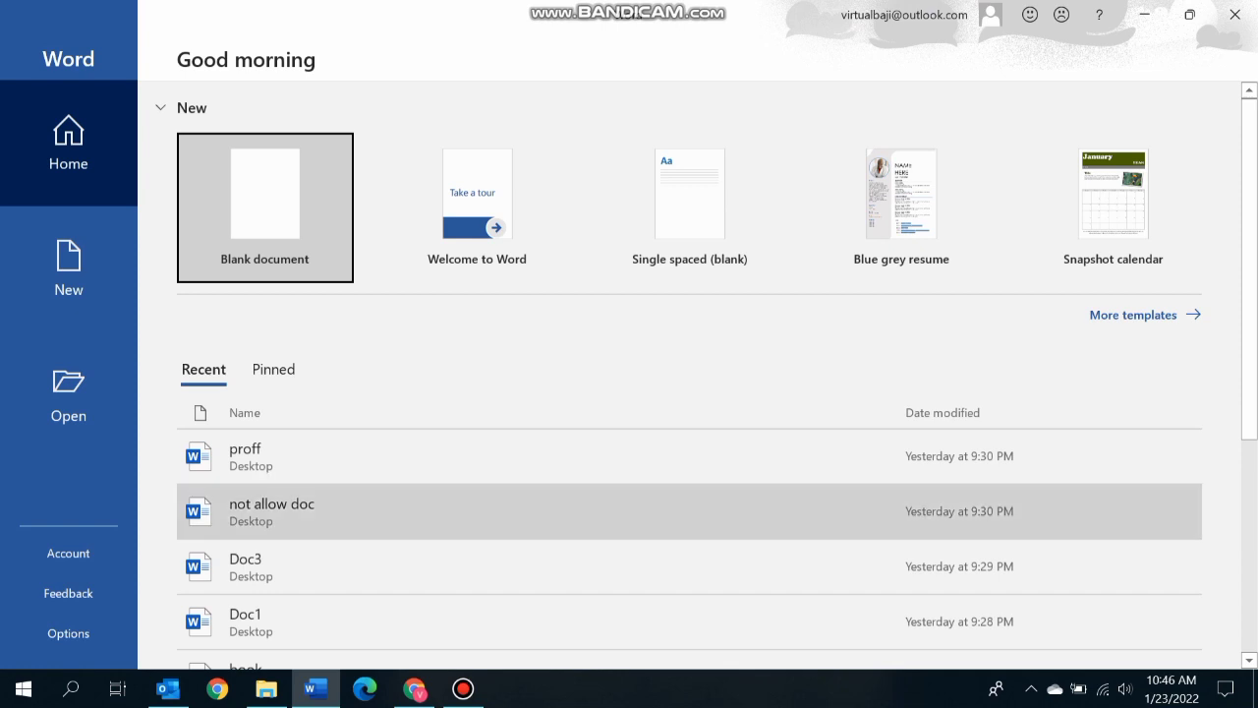
Step: Create a Blank document, then return to Word's File Home page with recent files
key(Return)
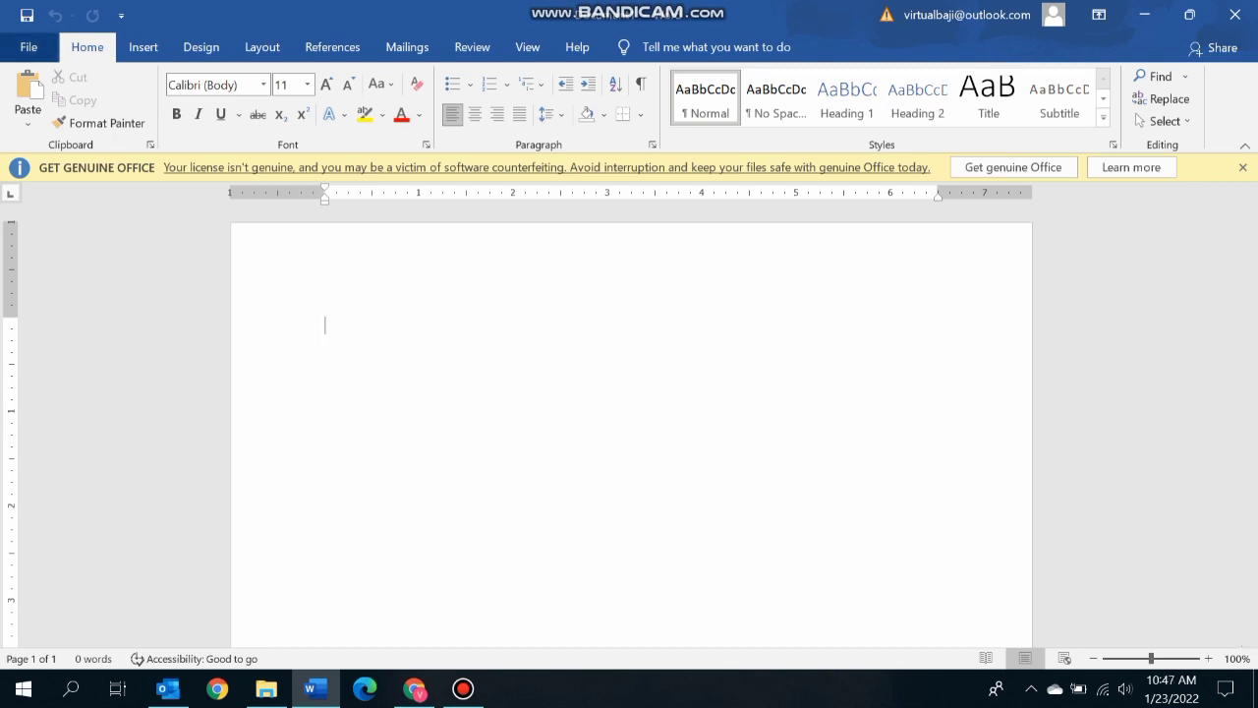
click(28, 47)
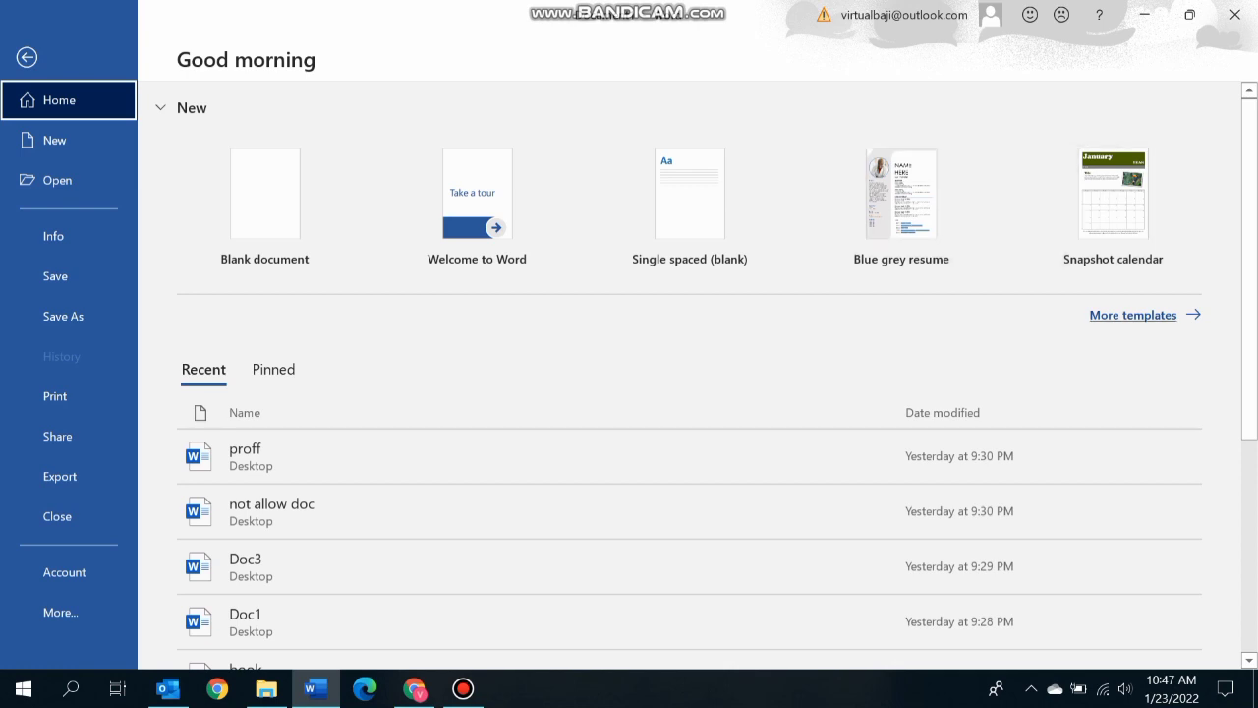
Step: Scroll through the More templates gallery and back, then create a Blank document
click(1134, 314)
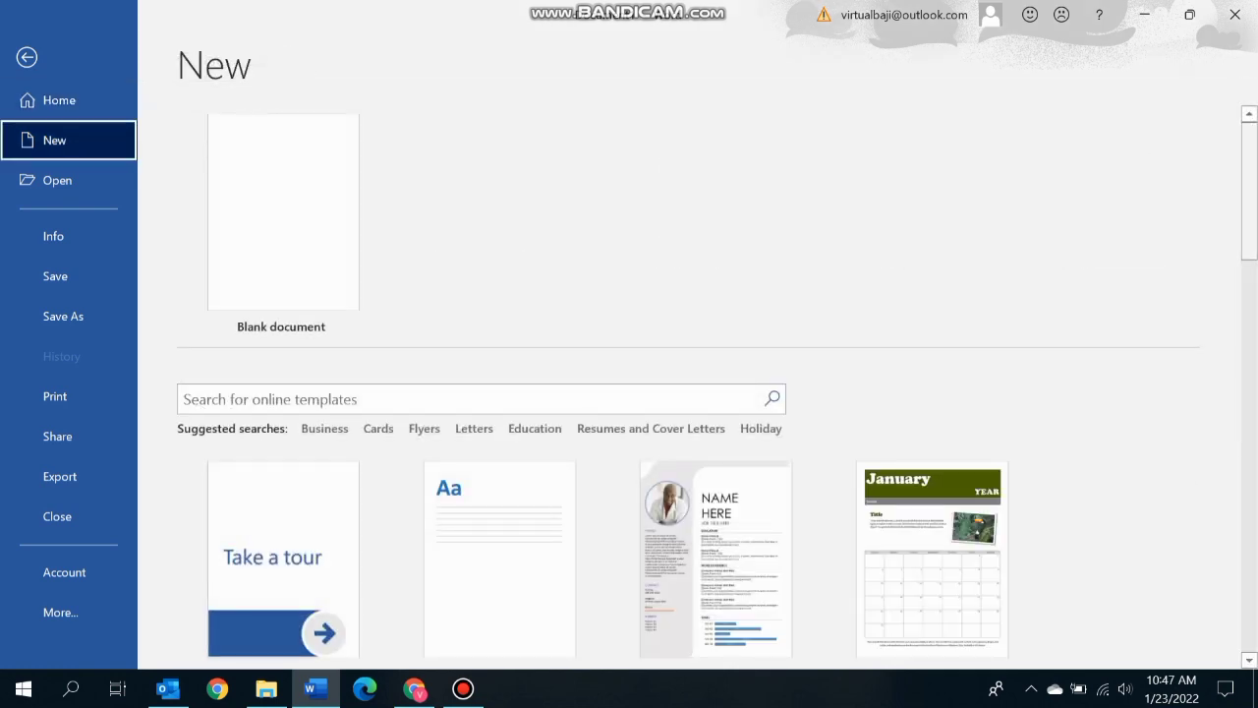
scroll(688, 394, down, 5)
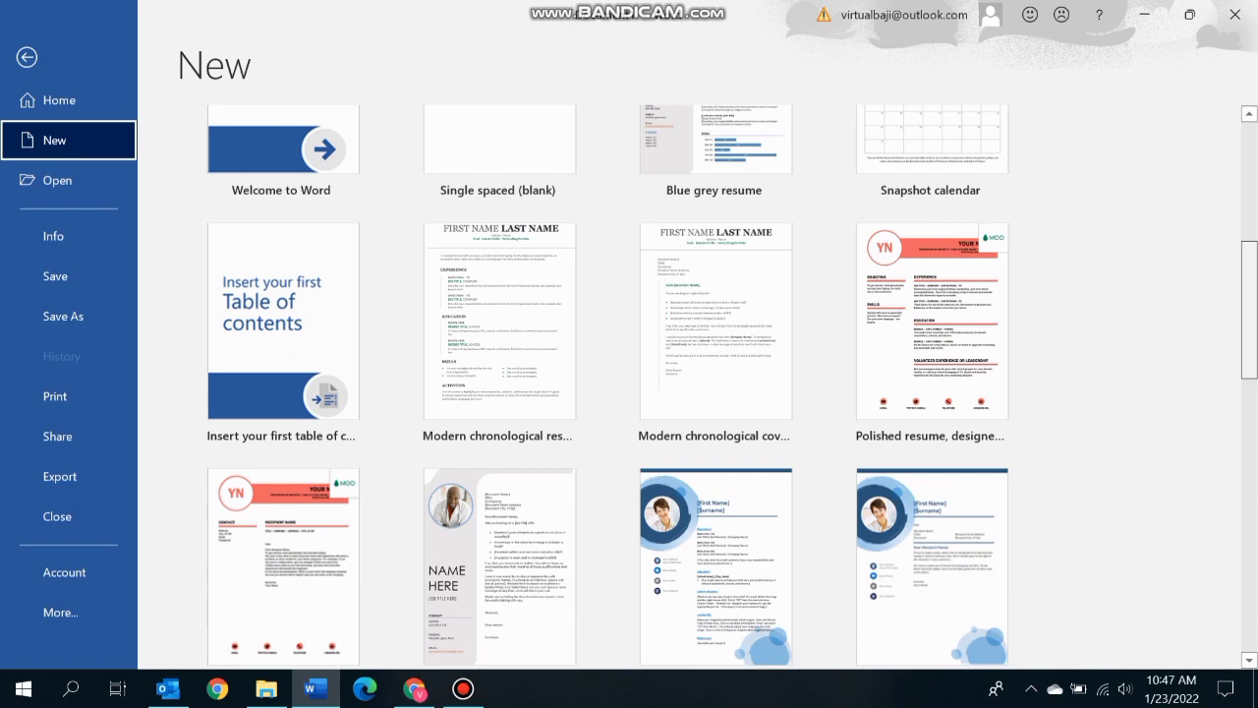
scroll(689, 393, down, 5)
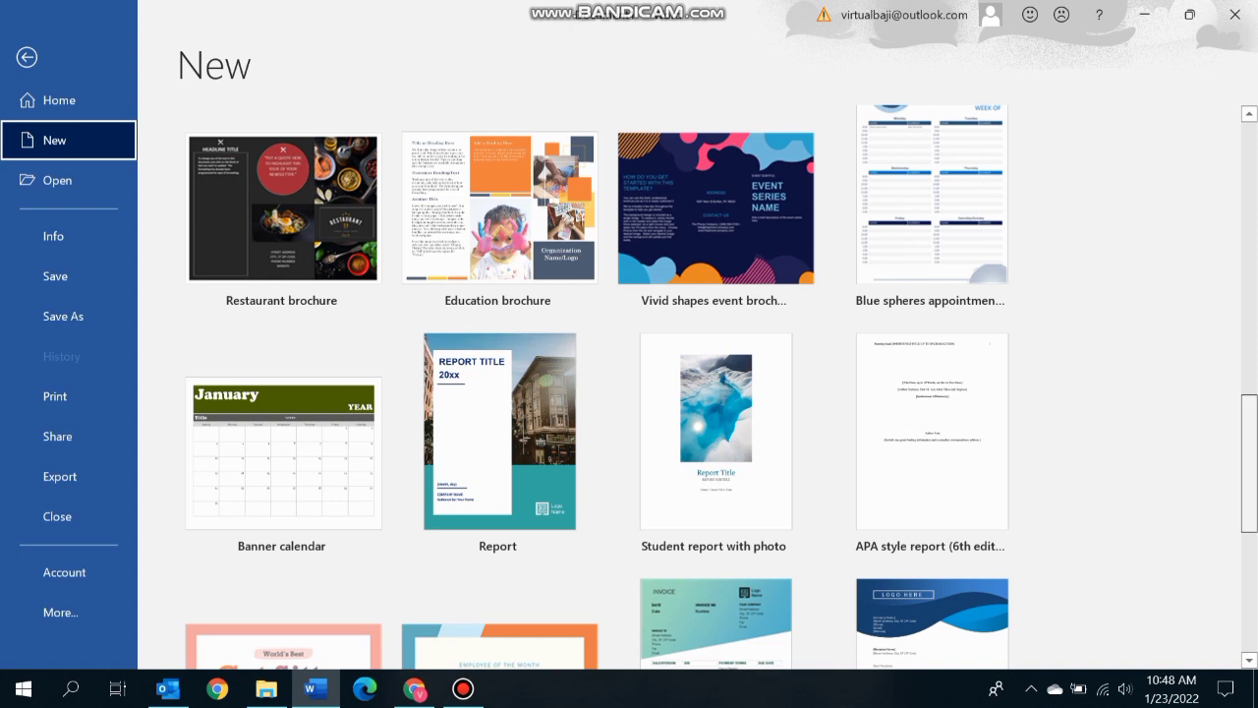
scroll(629, 383, down, 2)
scroll(630, 383, down, 3)
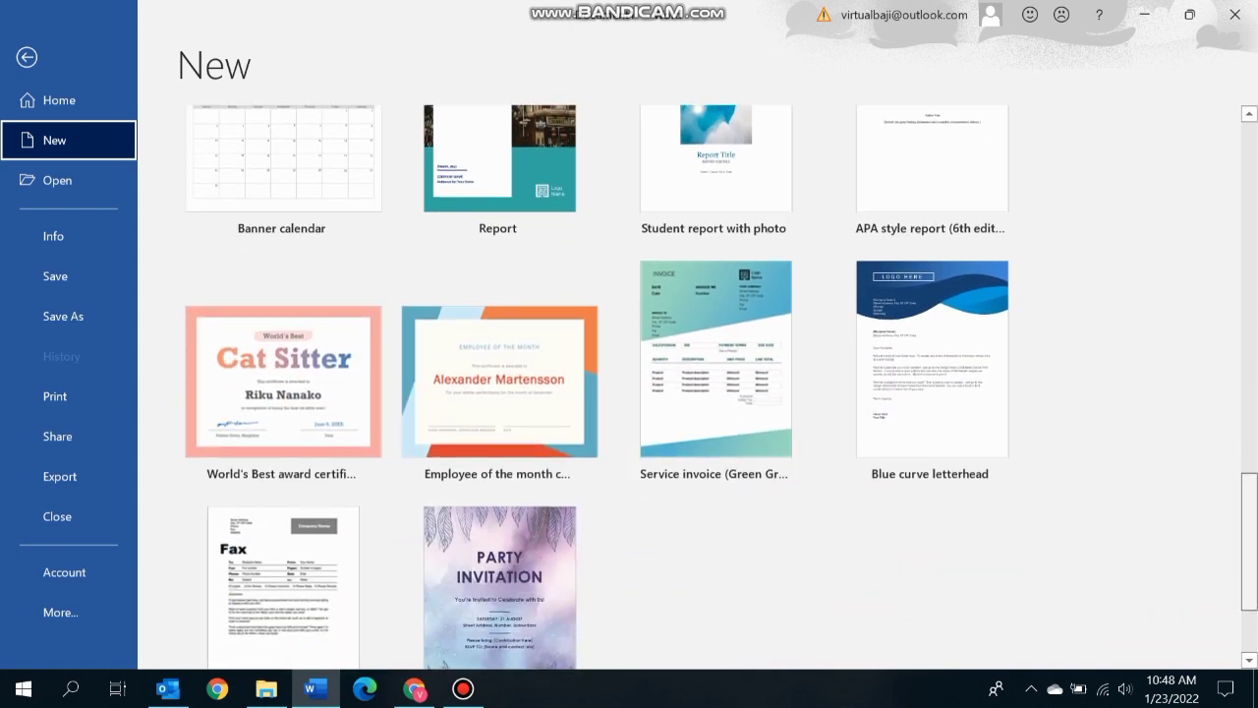
scroll(629, 383, down, 2)
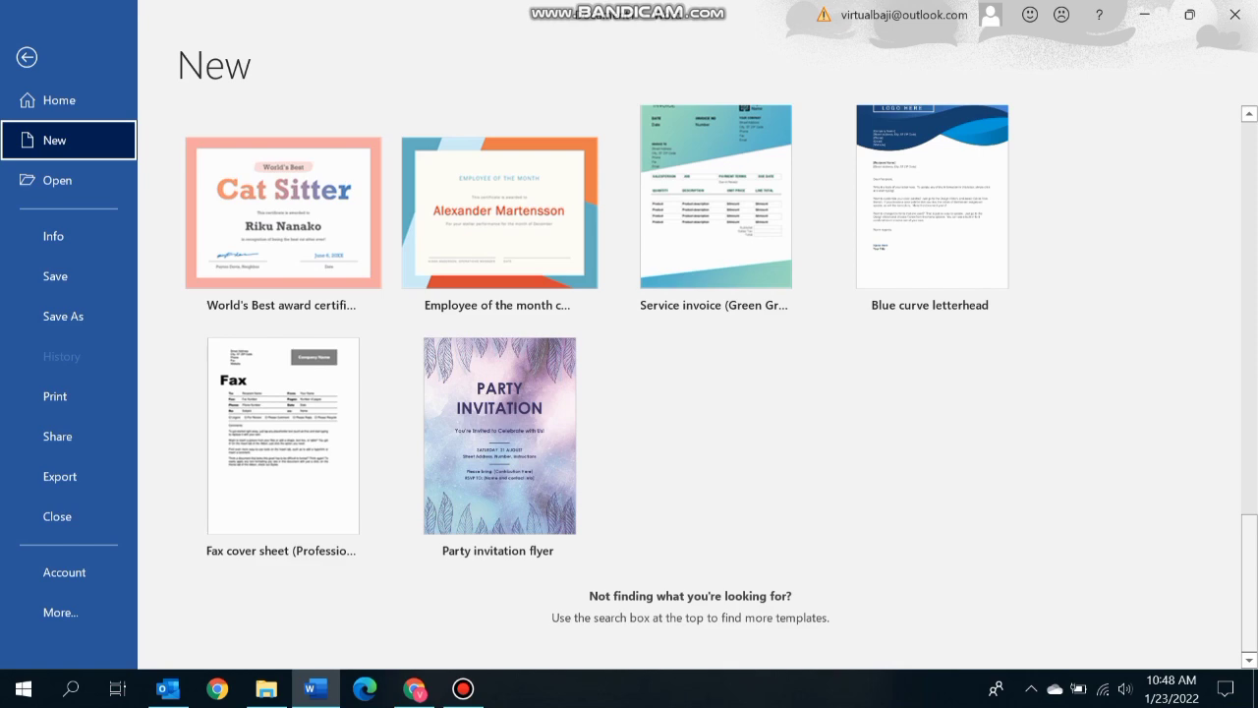
scroll(1248, 580, up, 3)
scroll(1248, 580, up, 3)
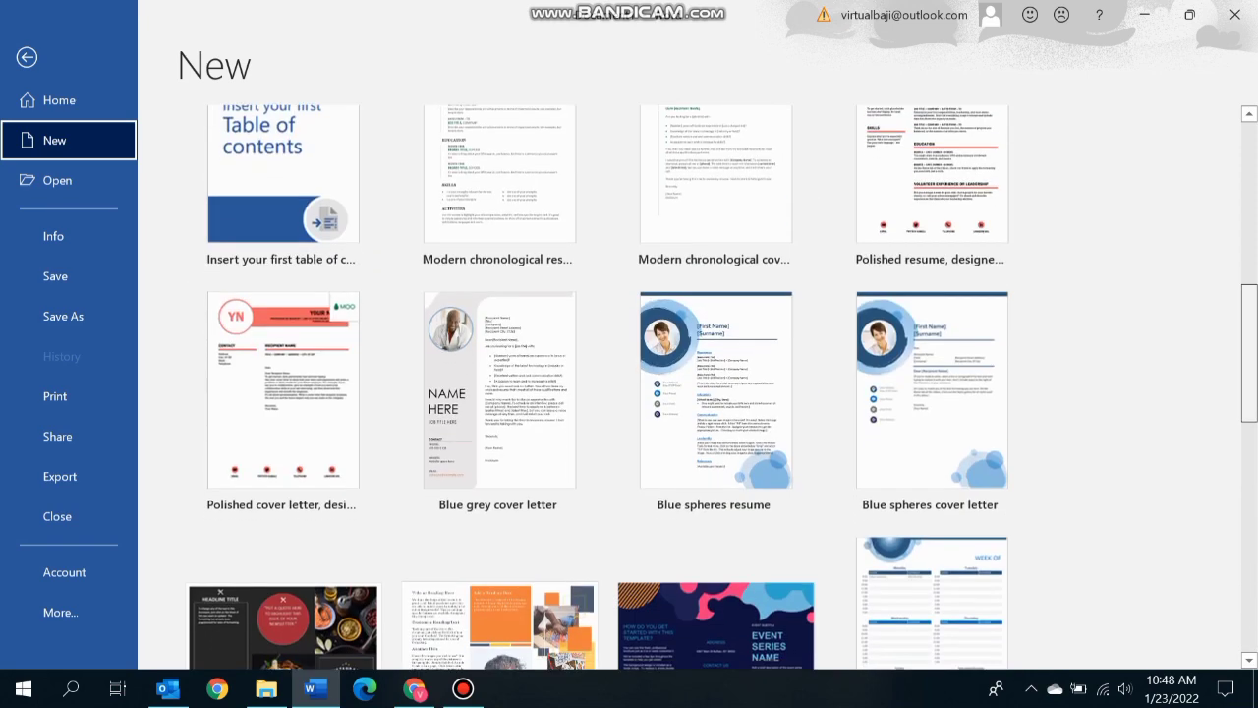
scroll(1248, 580, up, 3)
scroll(1249, 580, up, 2)
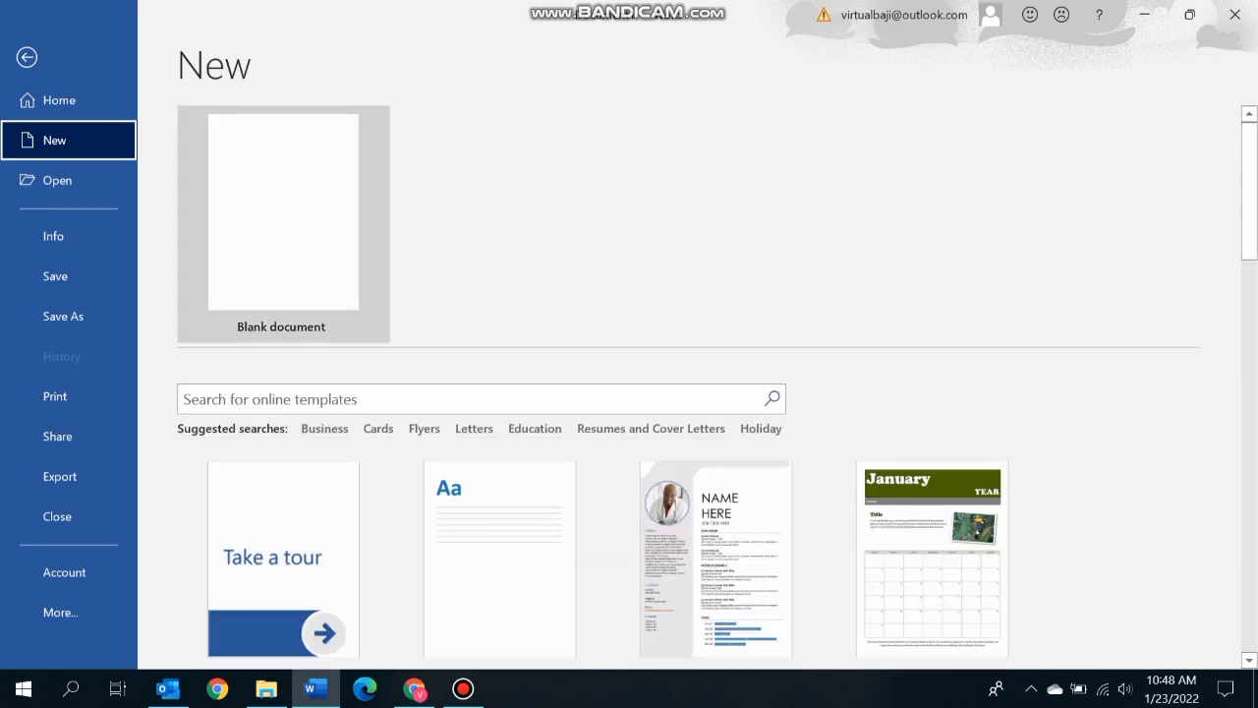
click(283, 212)
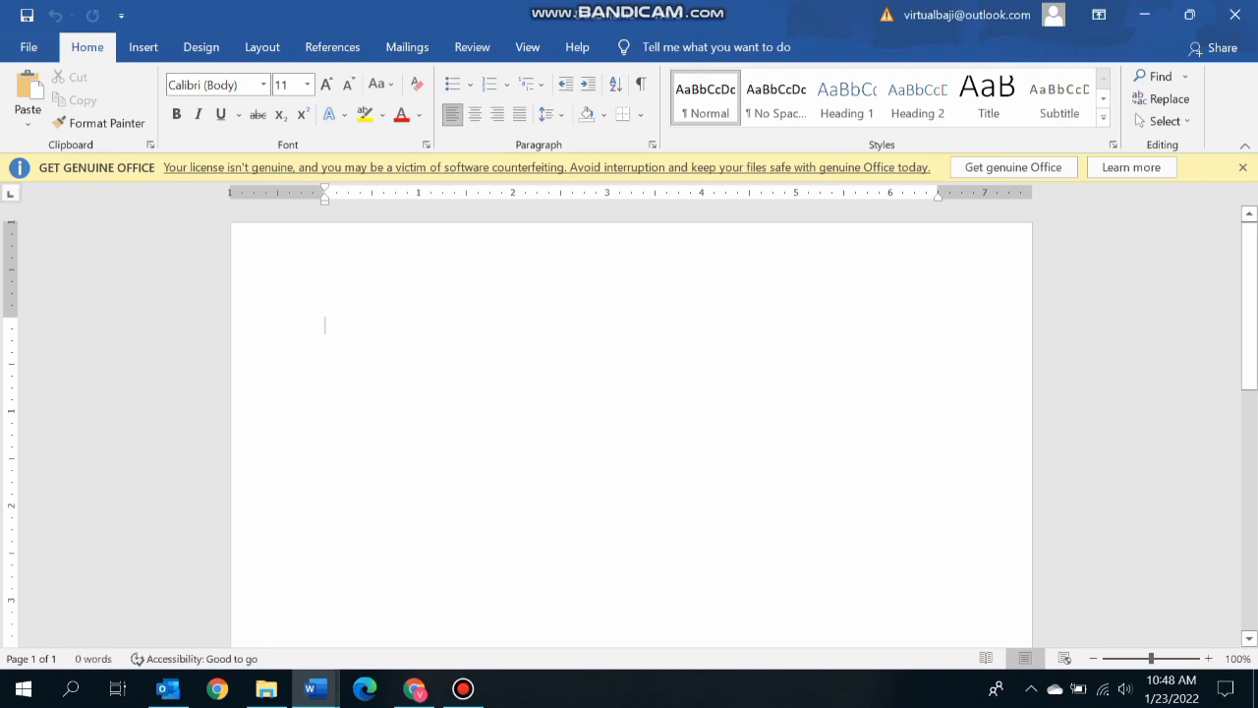
Step: Bring up Chrome's taskbar preview of the Office download page
mouse_move(463, 688)
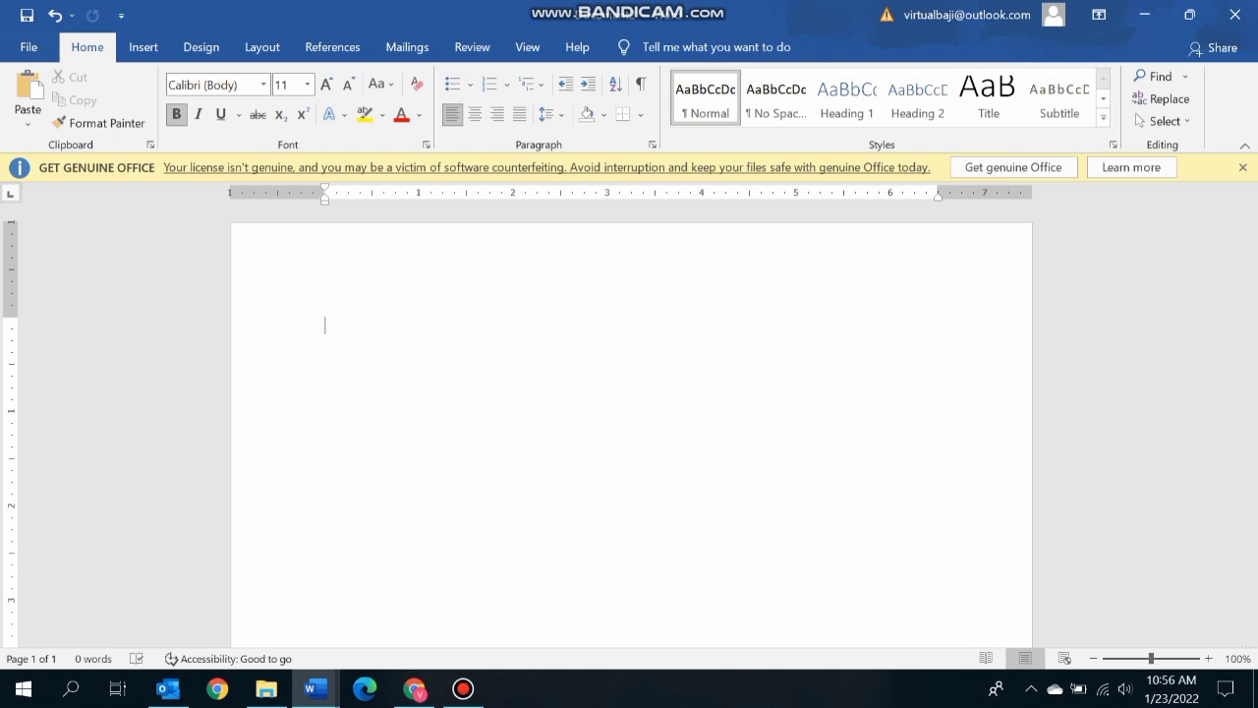
Step: In Chrome, select the Office 2007 Service Pack 3 description and copy it
click(414, 688)
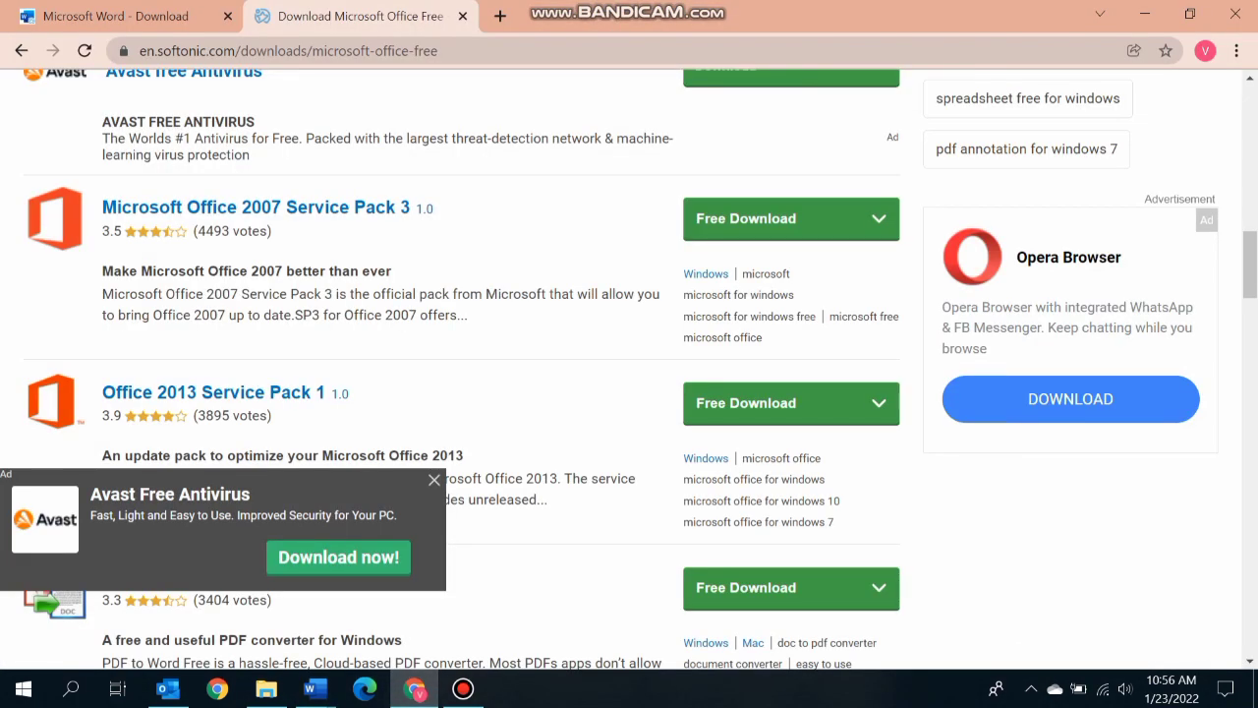
drag(102, 270, 459, 315)
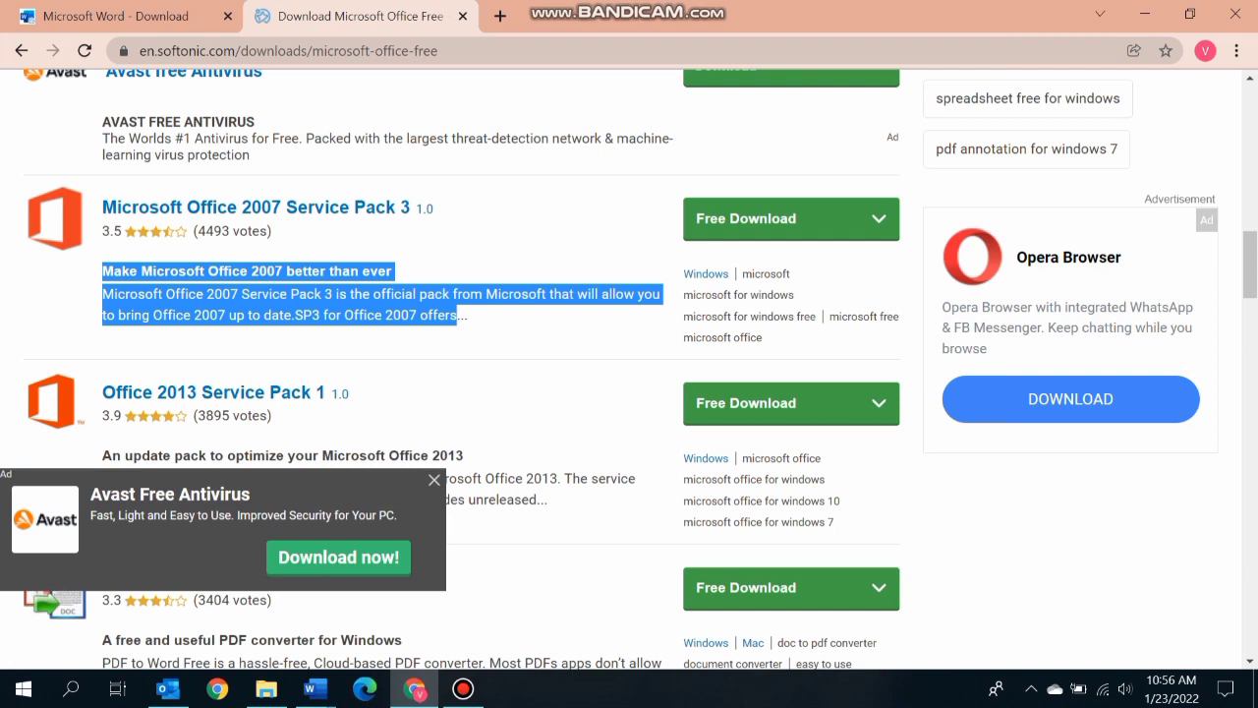
right_click(458, 320)
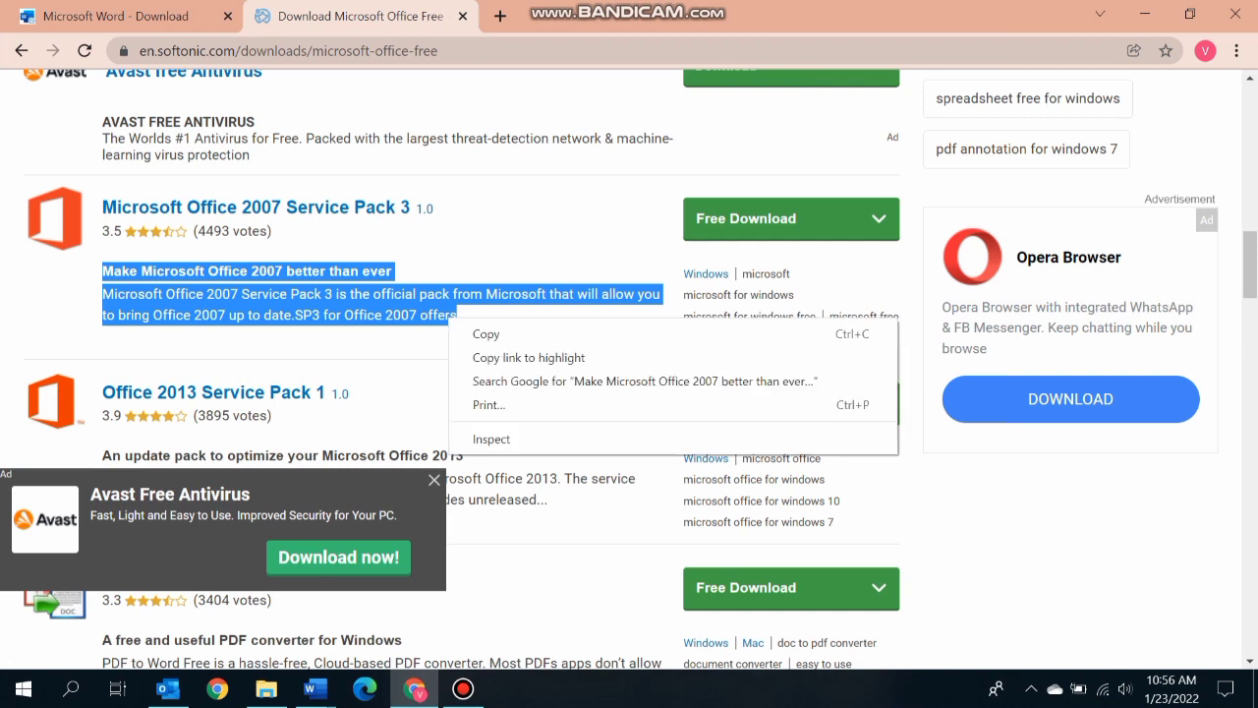
click(487, 332)
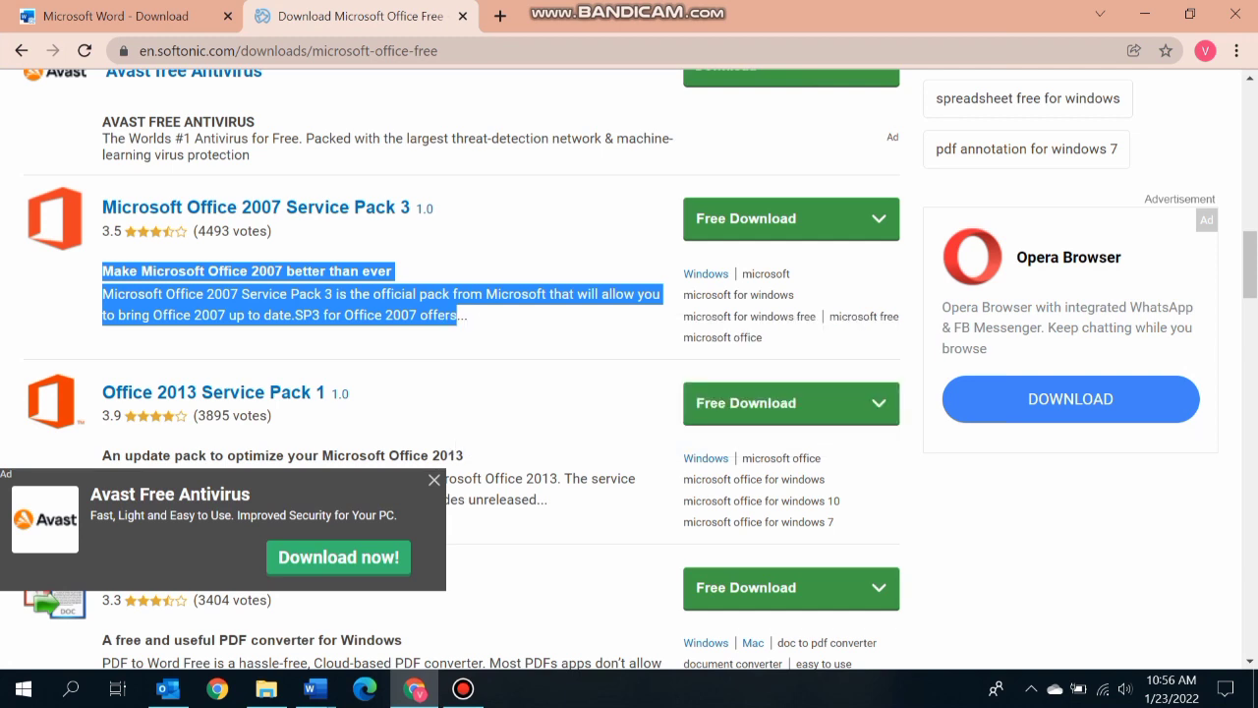
Step: Paste the Office 2007 description into Word with Merge Formatting, then go to File Home
click(315, 688)
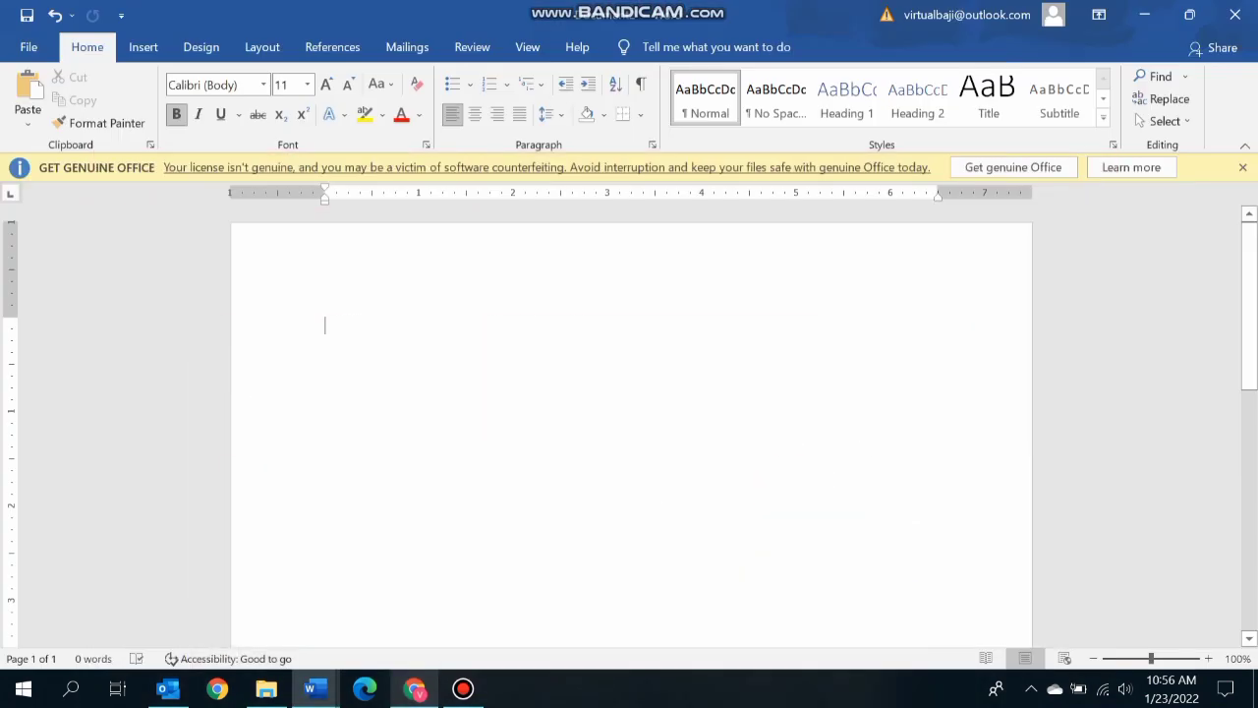
click(27, 123)
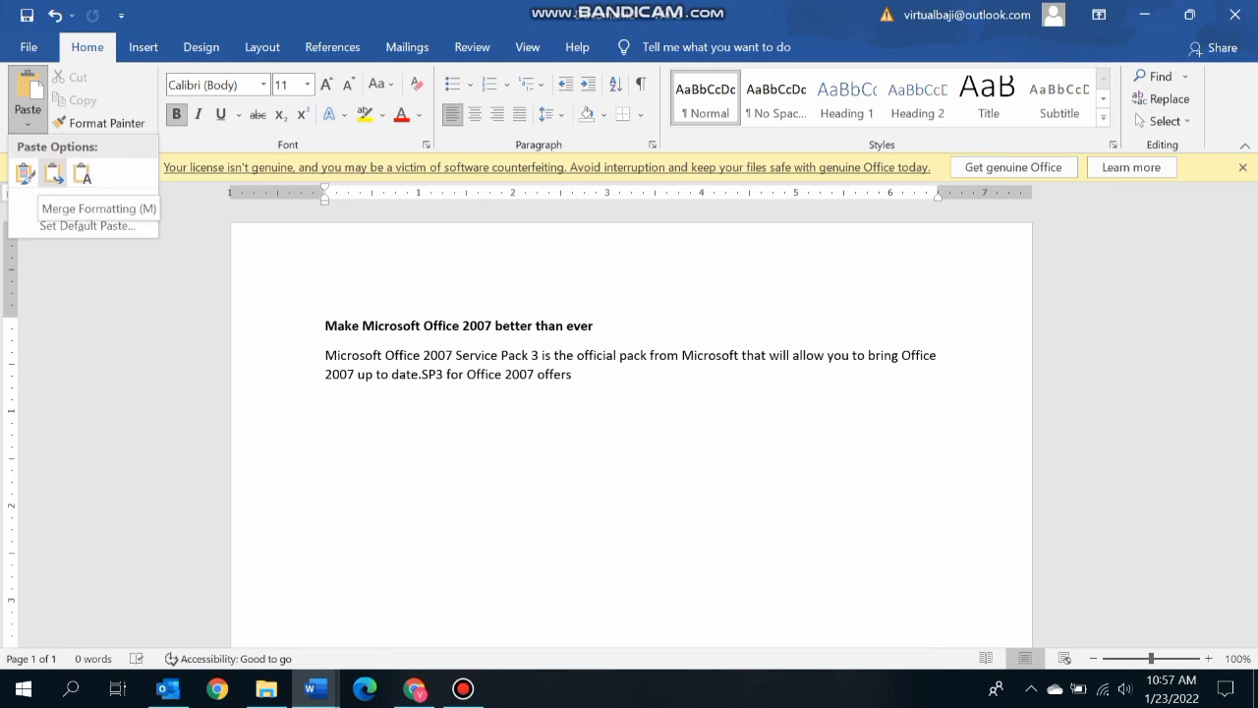
click(54, 175)
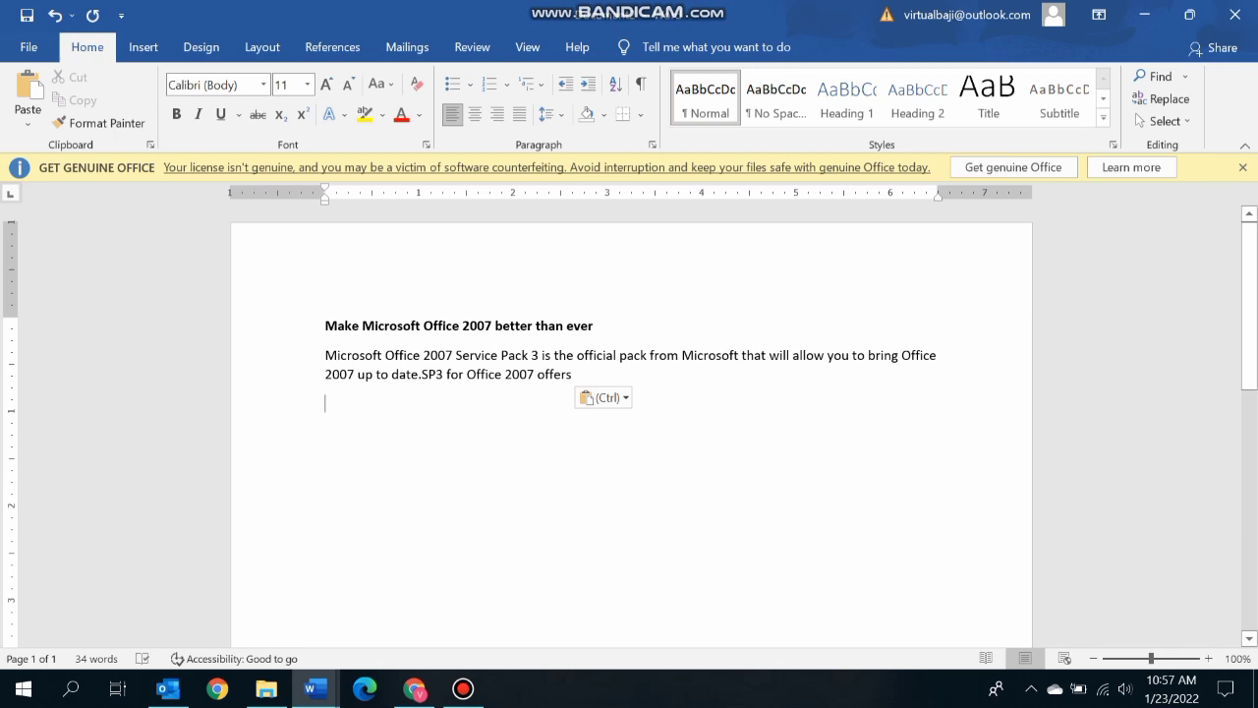
key(alt+f)
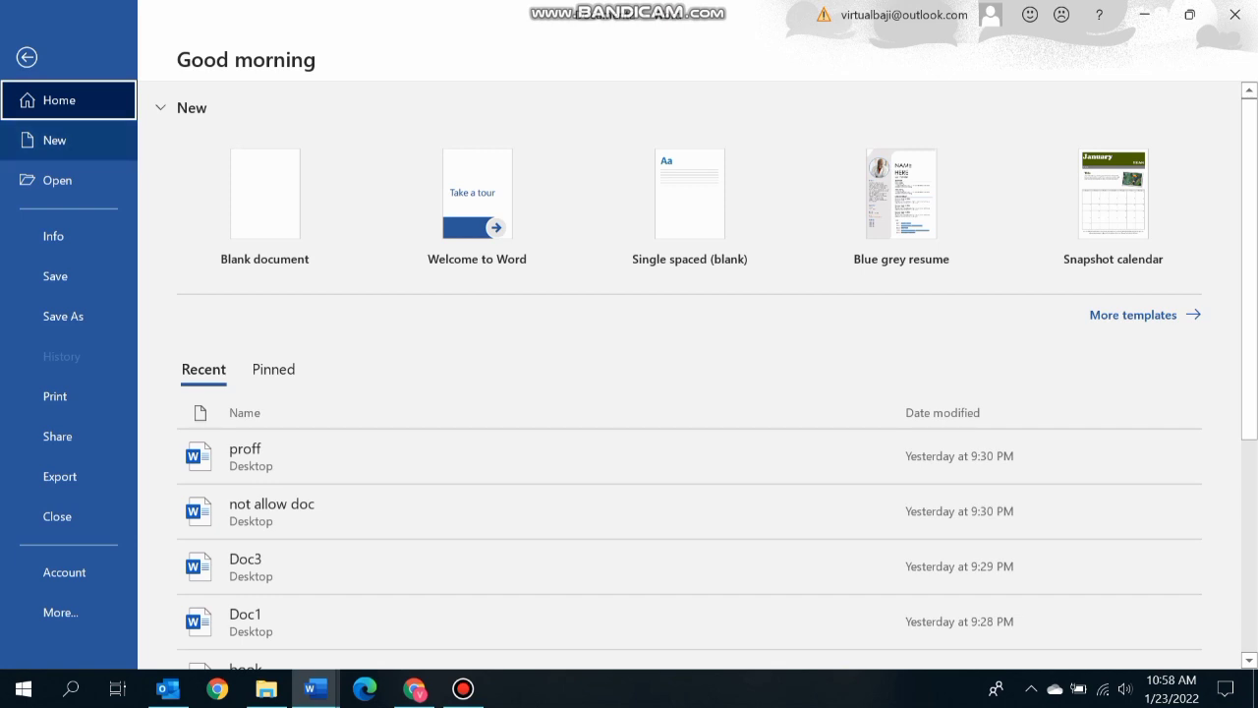
Step: Scroll through the New page's templates, then switch to the Open page's recent documents
click(54, 139)
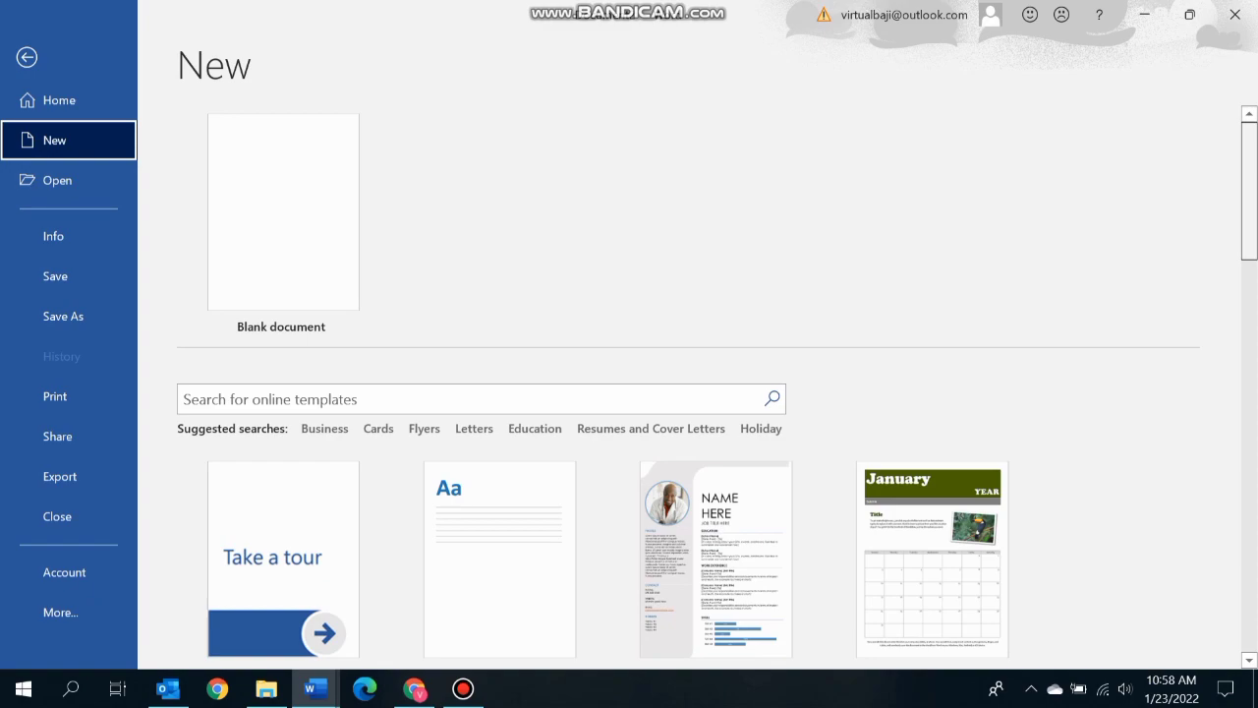
scroll(688, 393, down, 2)
scroll(688, 393, down, 2)
scroll(688, 393, down, 5)
scroll(688, 393, down, 4)
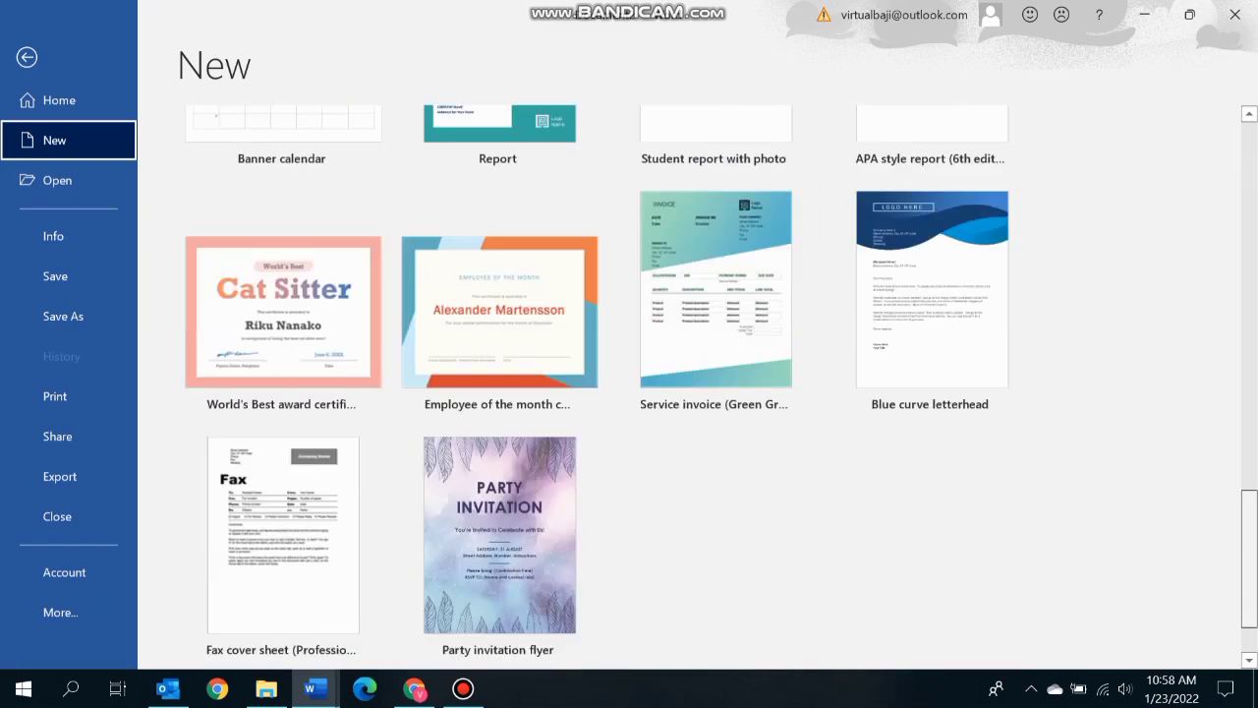
scroll(688, 393, up, 10)
scroll(688, 393, down, 5)
scroll(688, 393, up, 5)
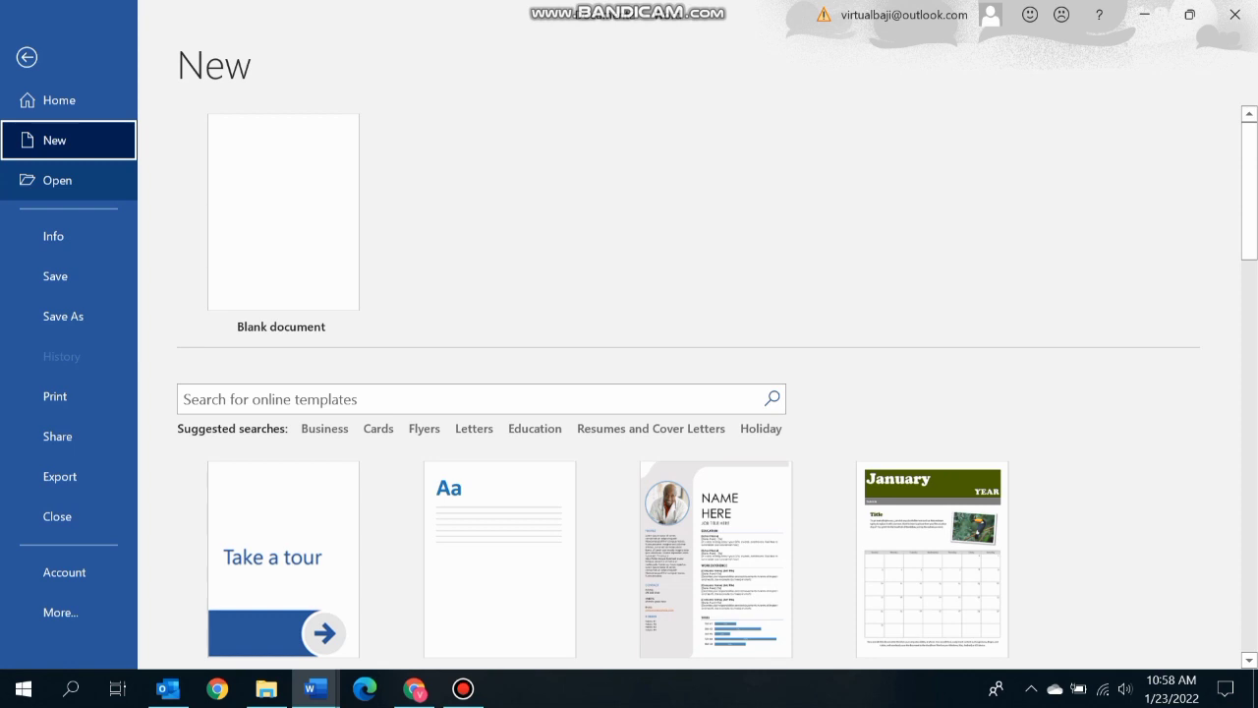
click(57, 180)
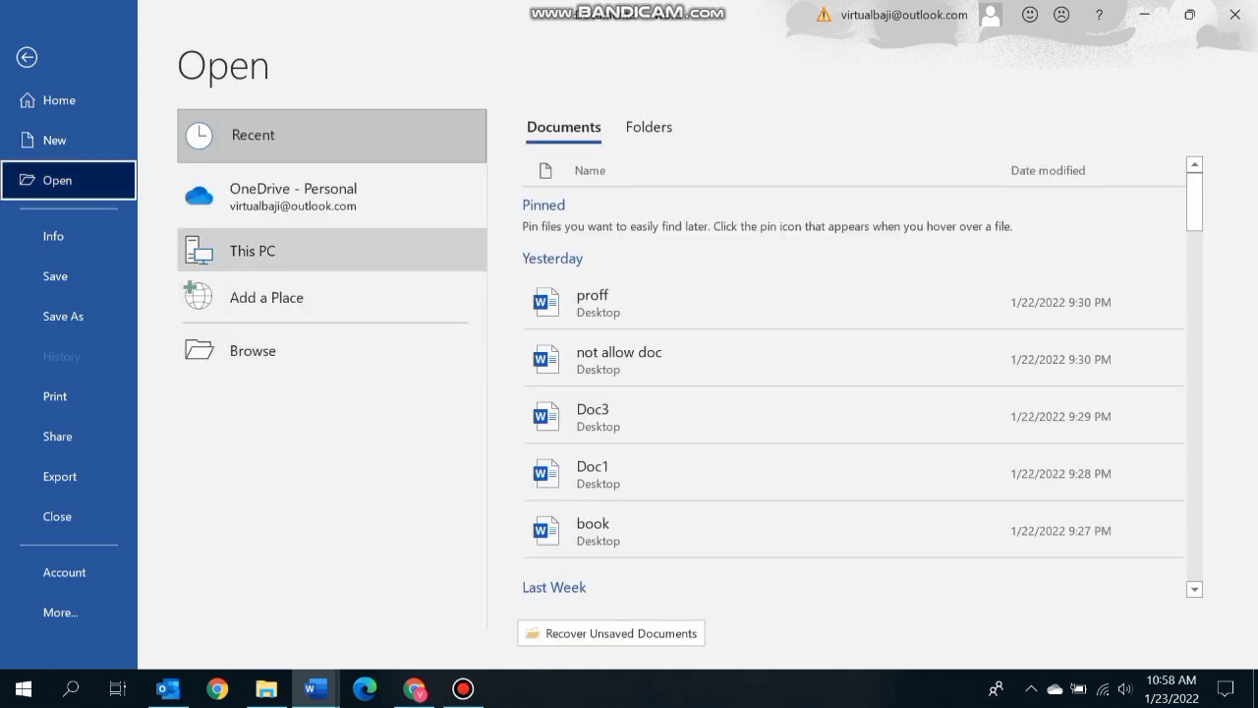
Step: Browse This PC's folders in the Open dialog
click(253, 250)
click(253, 350)
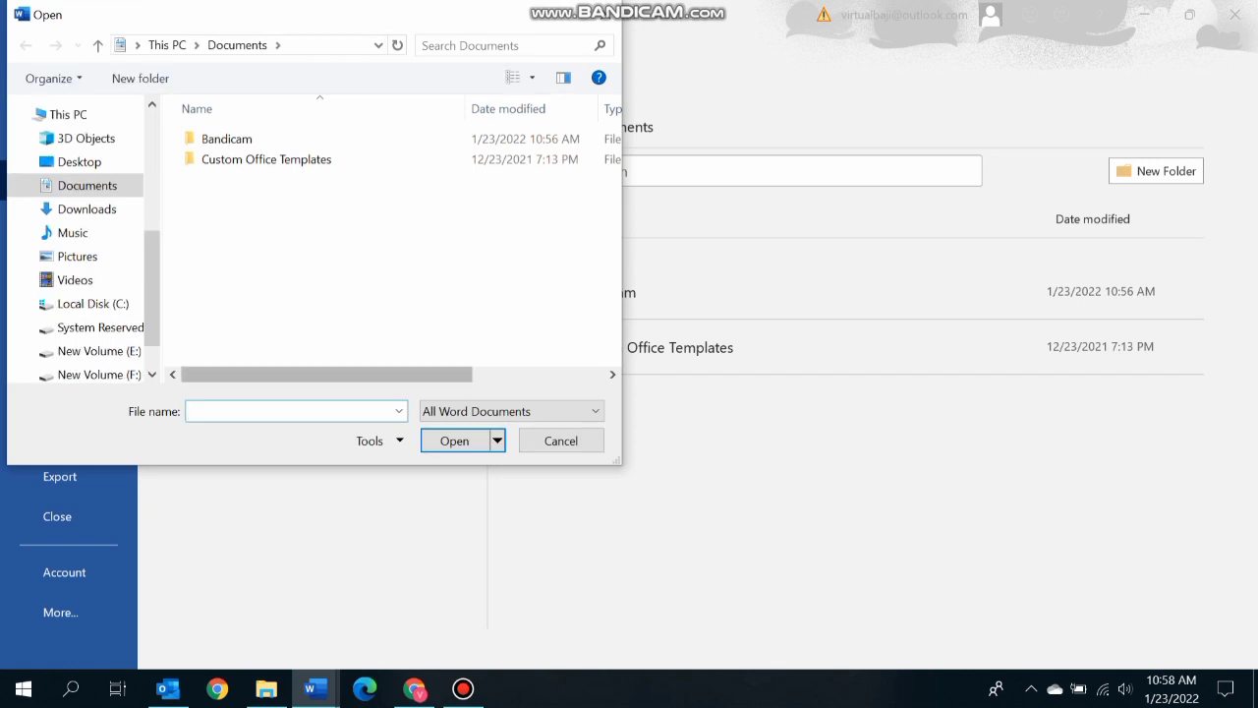
scroll(78, 241, up, 1)
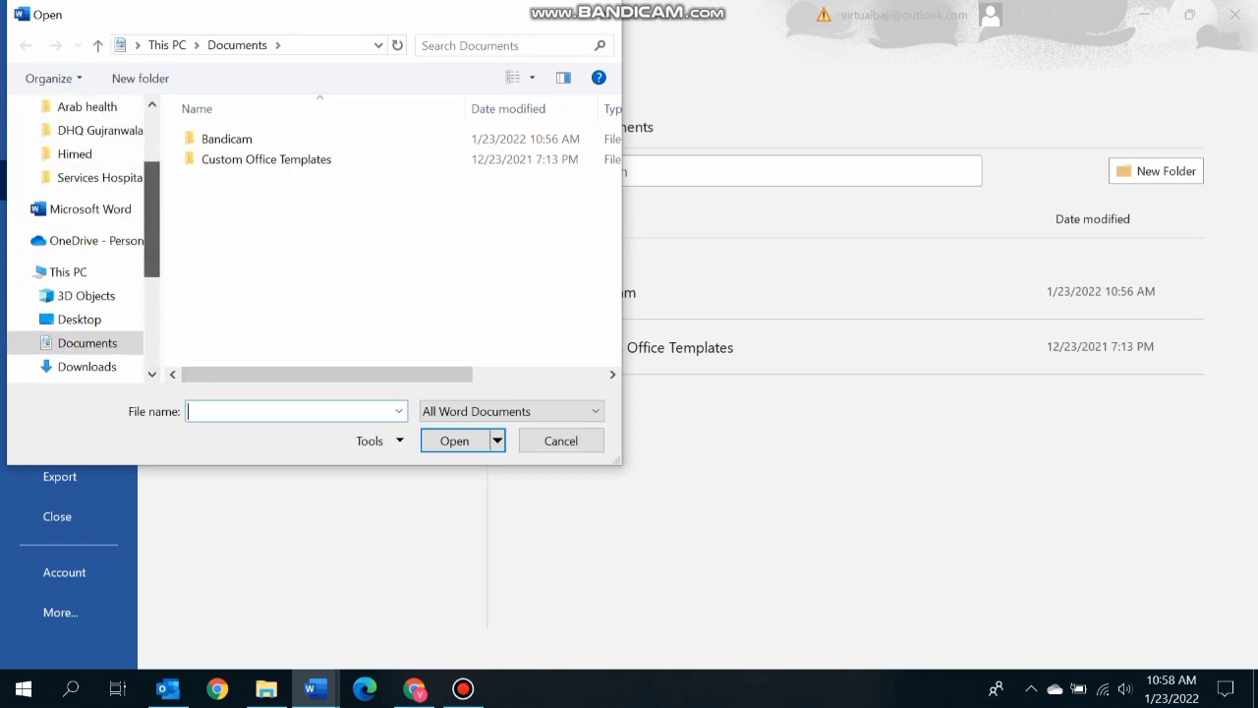
scroll(78, 241, up, 2)
scroll(79, 241, down, 4)
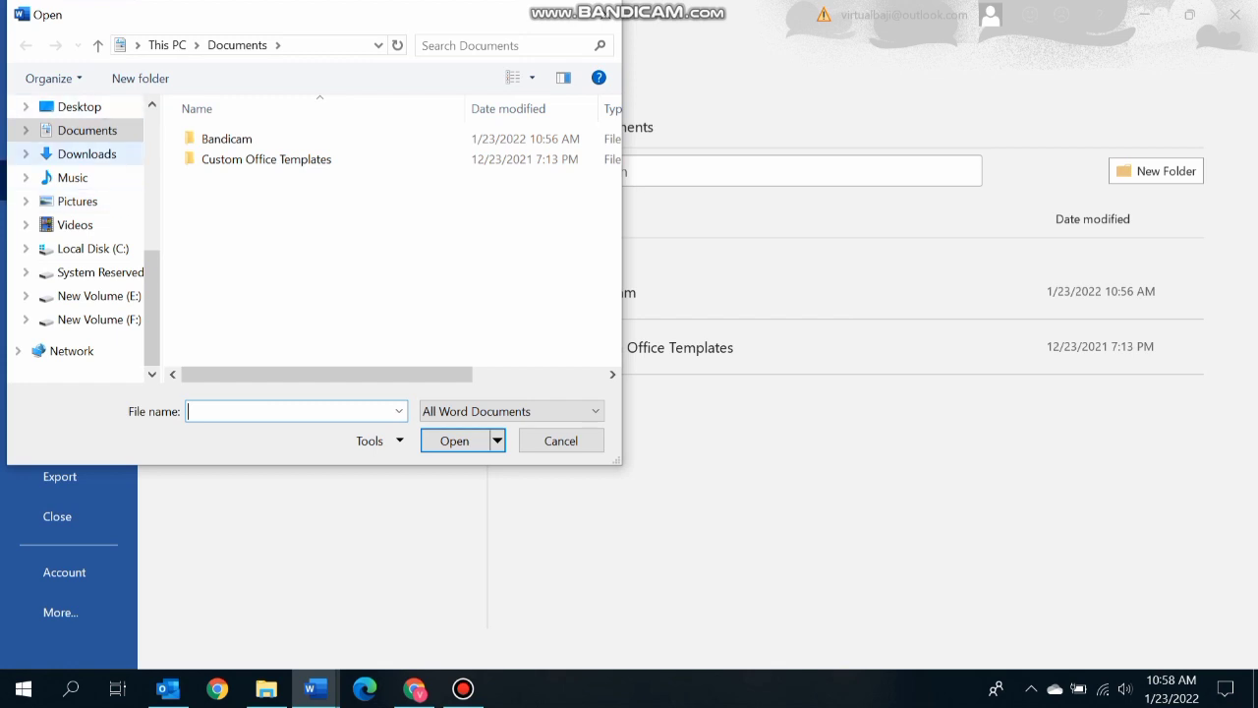
Step: Show the Downloads folder and scroll through its contents
click(86, 153)
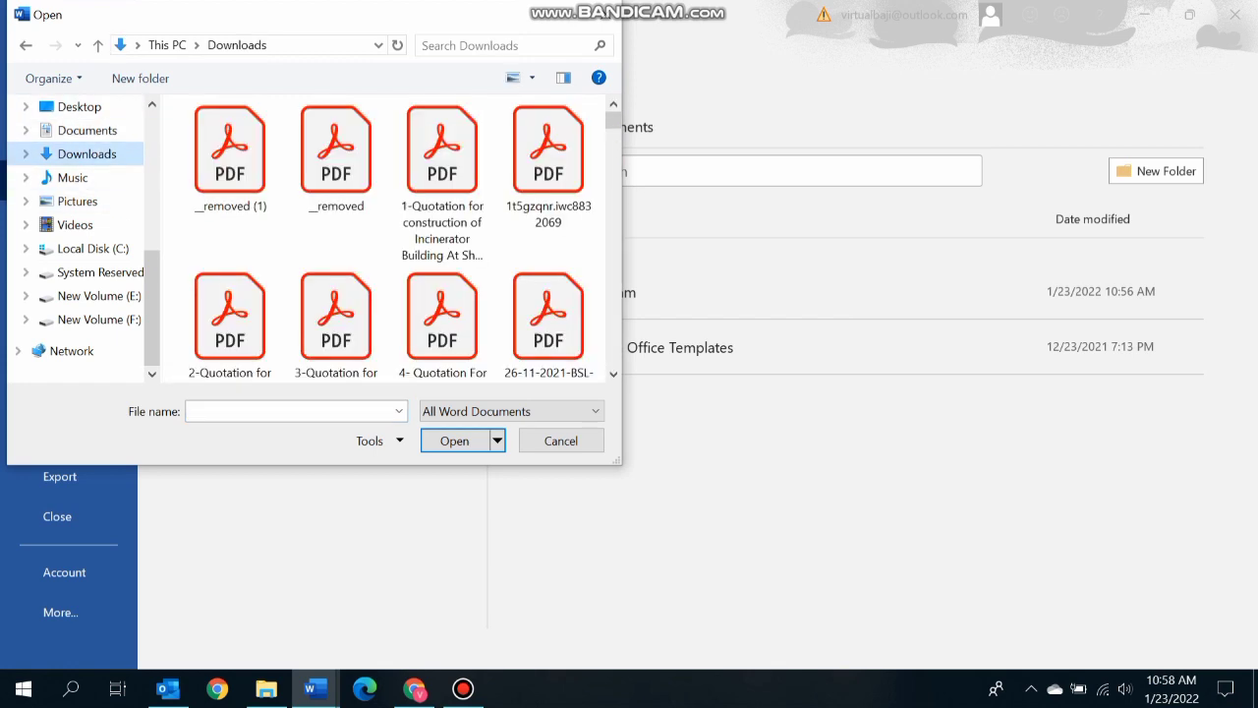
scroll(433, 110, down, 3)
scroll(432, 110, down, 3)
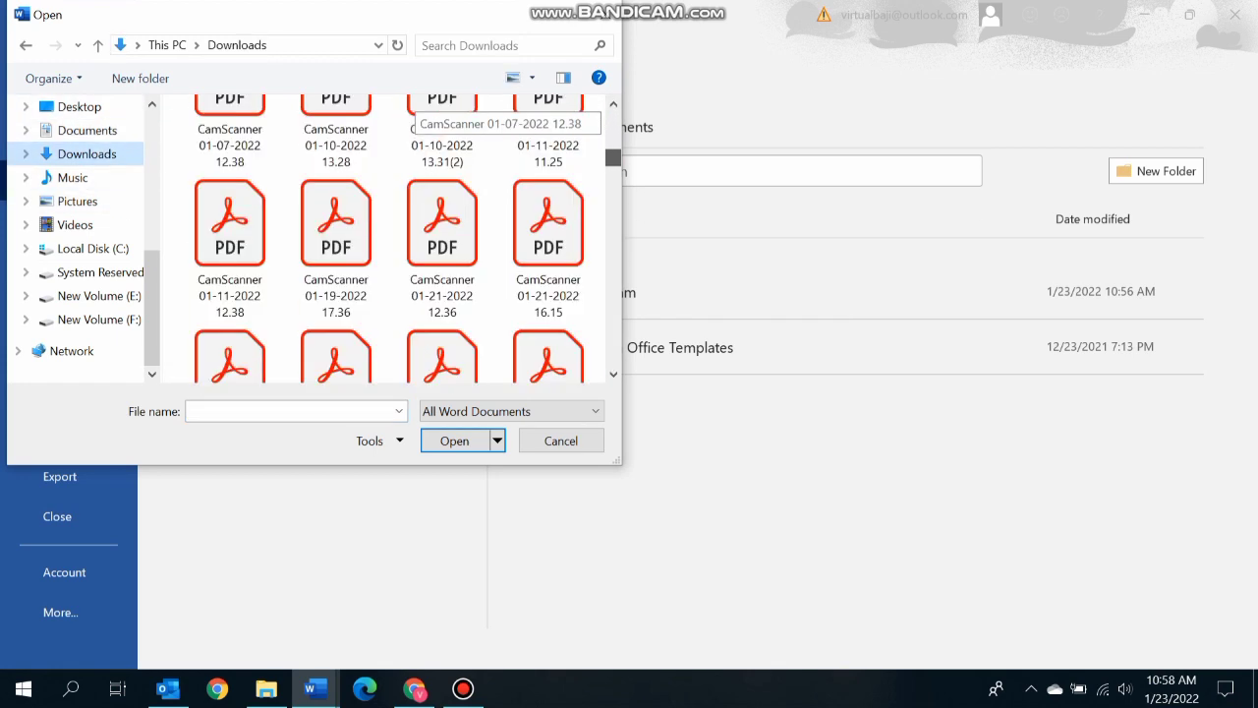
scroll(433, 110, down, 3)
scroll(433, 110, down, 3)
scroll(433, 110, down, 3)
scroll(433, 110, down, 3)
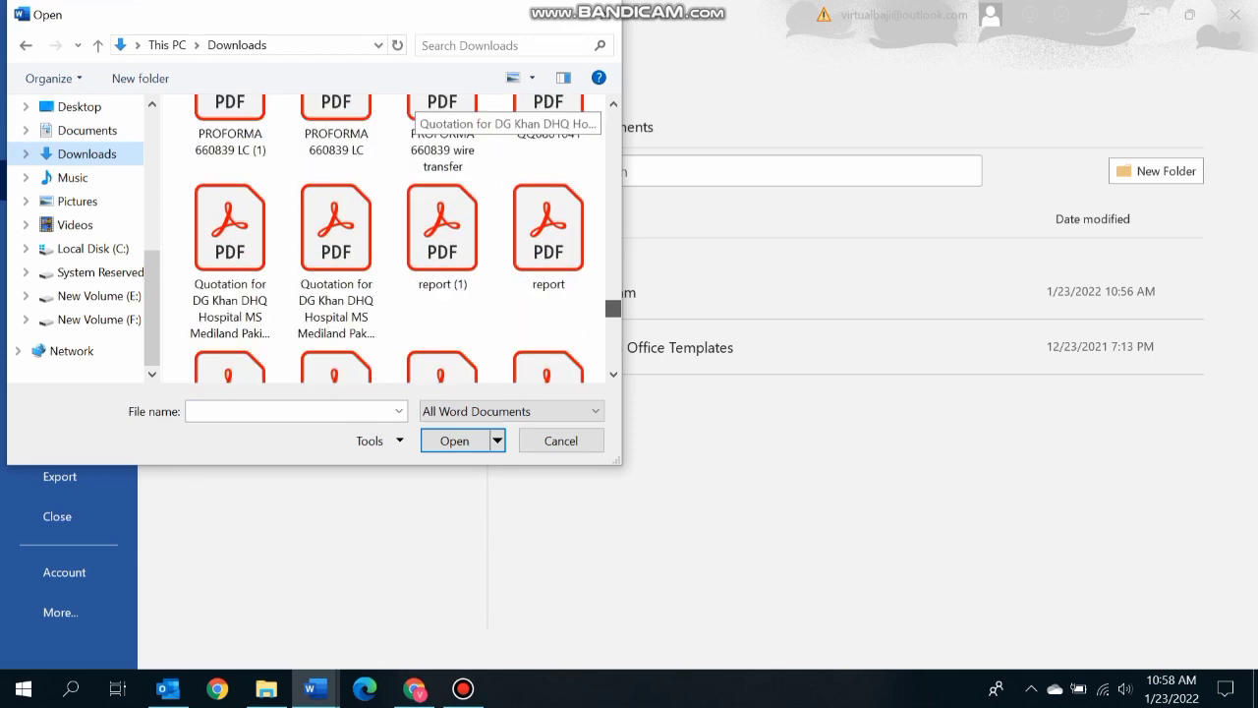
scroll(432, 111, down, 3)
scroll(433, 110, down, 3)
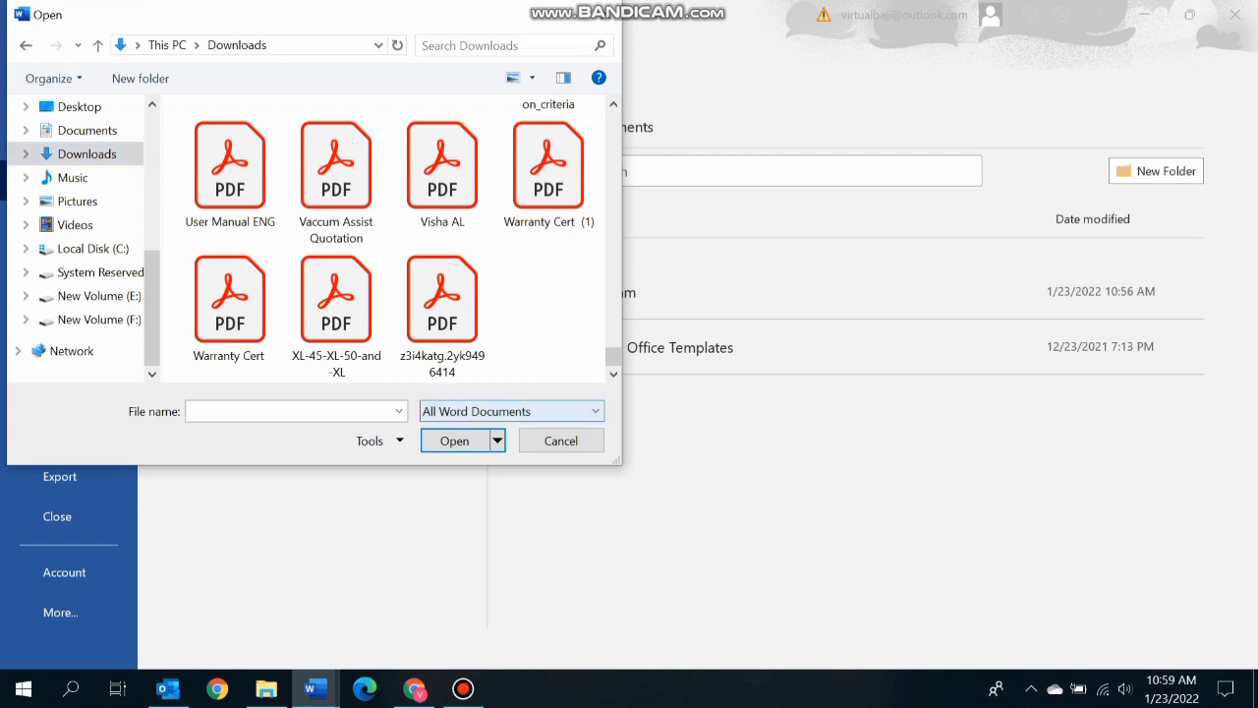
Step: Set the file type to All Files, scan Downloads, then close the dialog without opening anything
click(511, 411)
click(441, 112)
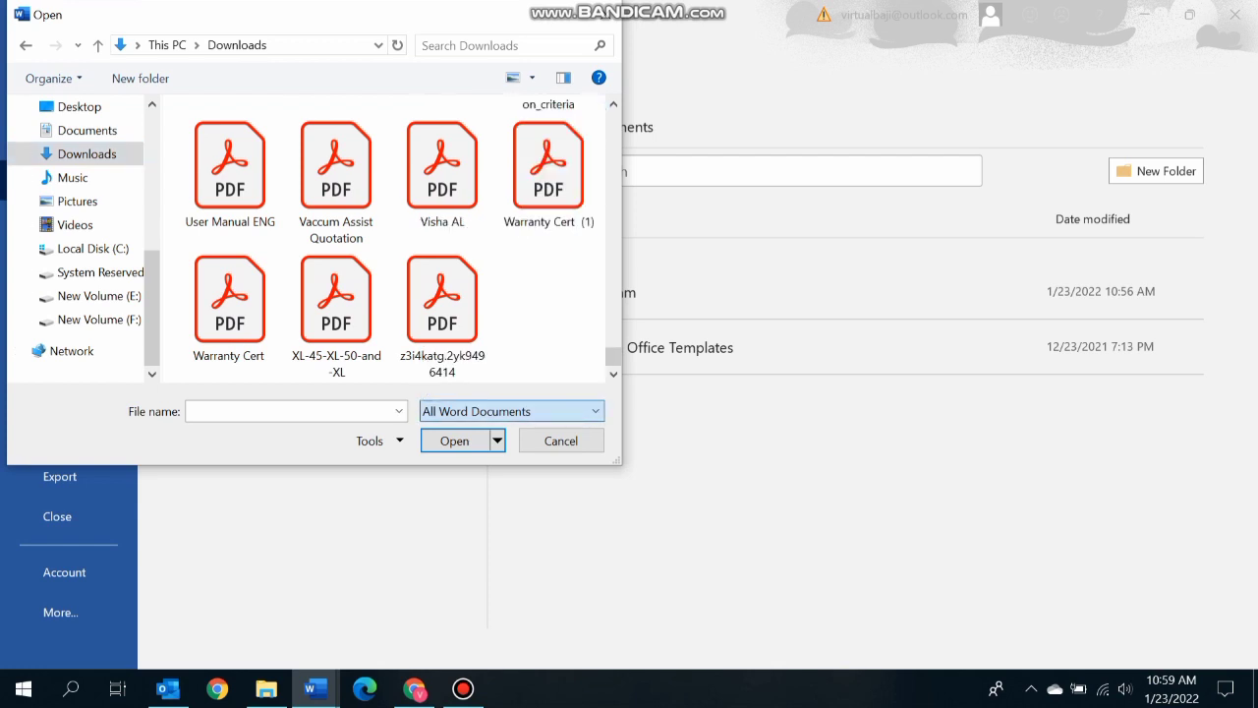
scroll(388, 236, down, 5)
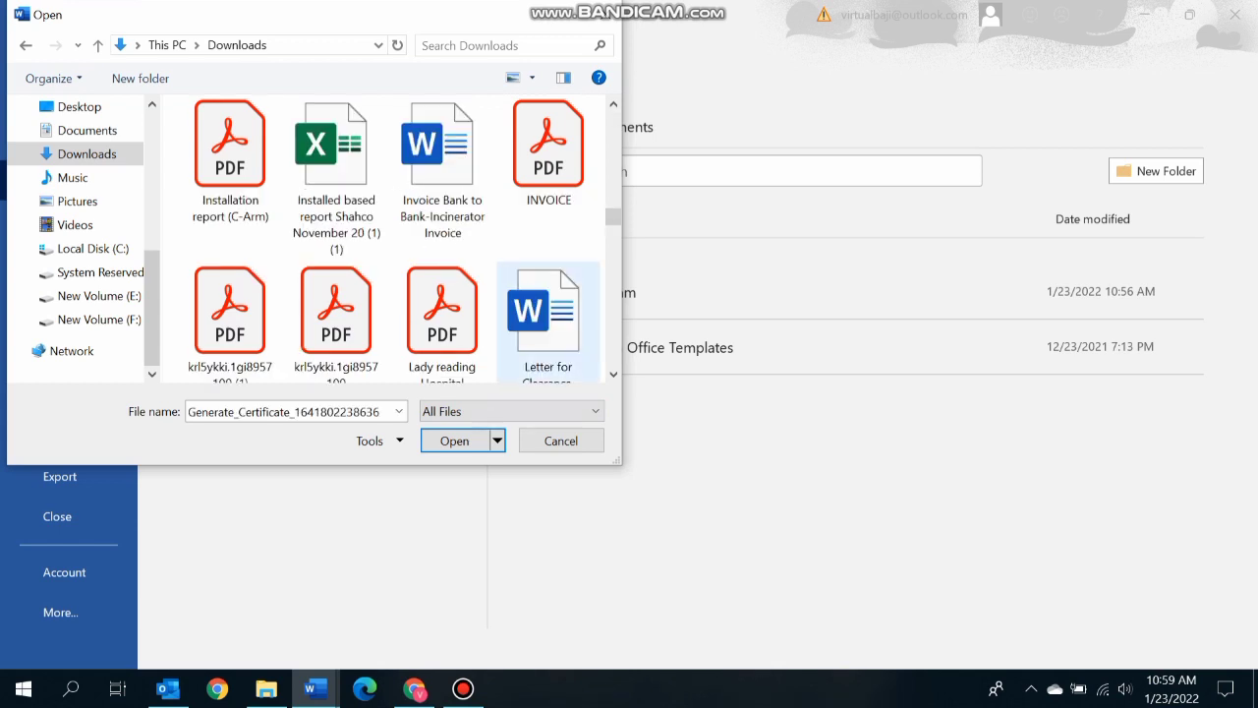
scroll(405, 239, down, 2)
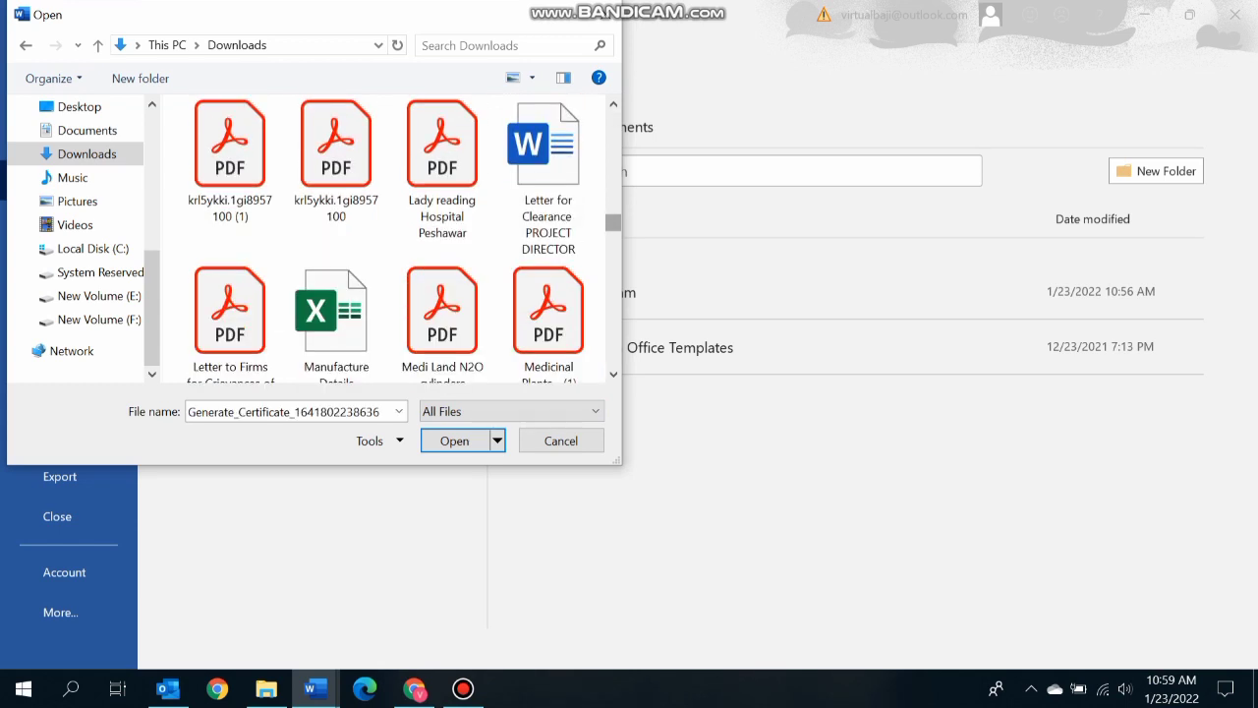
scroll(388, 236, down, 5)
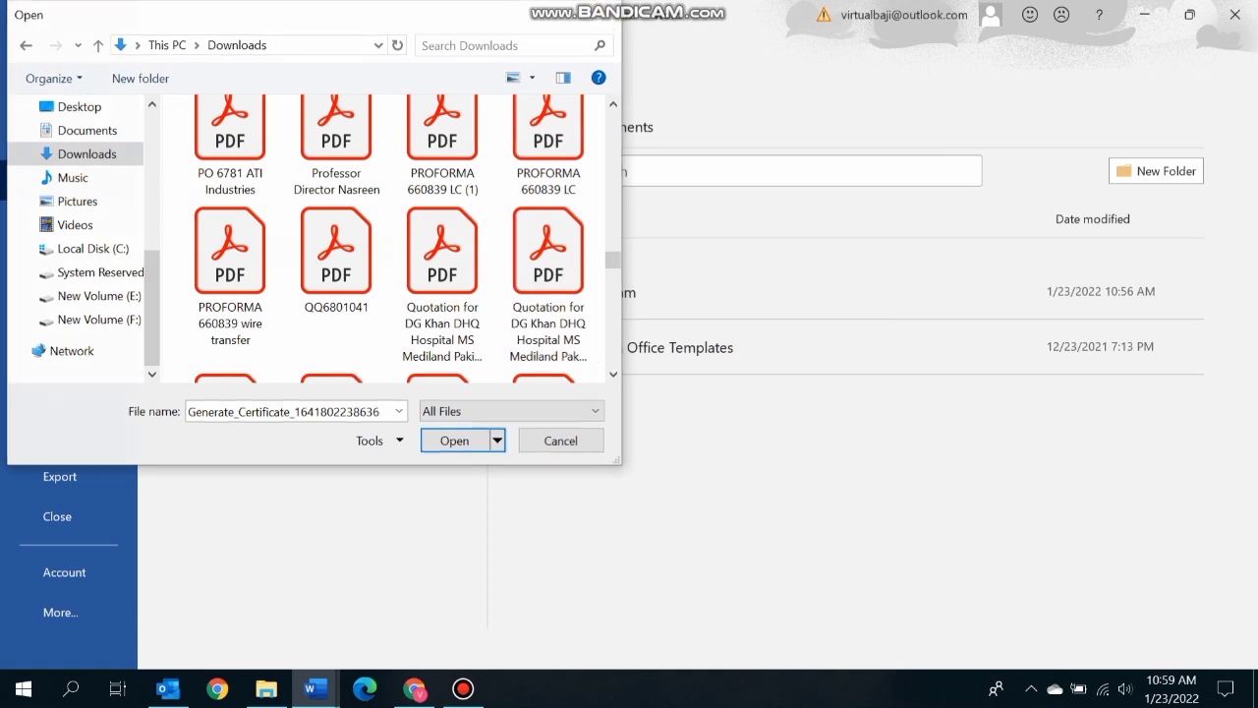
key(Escape)
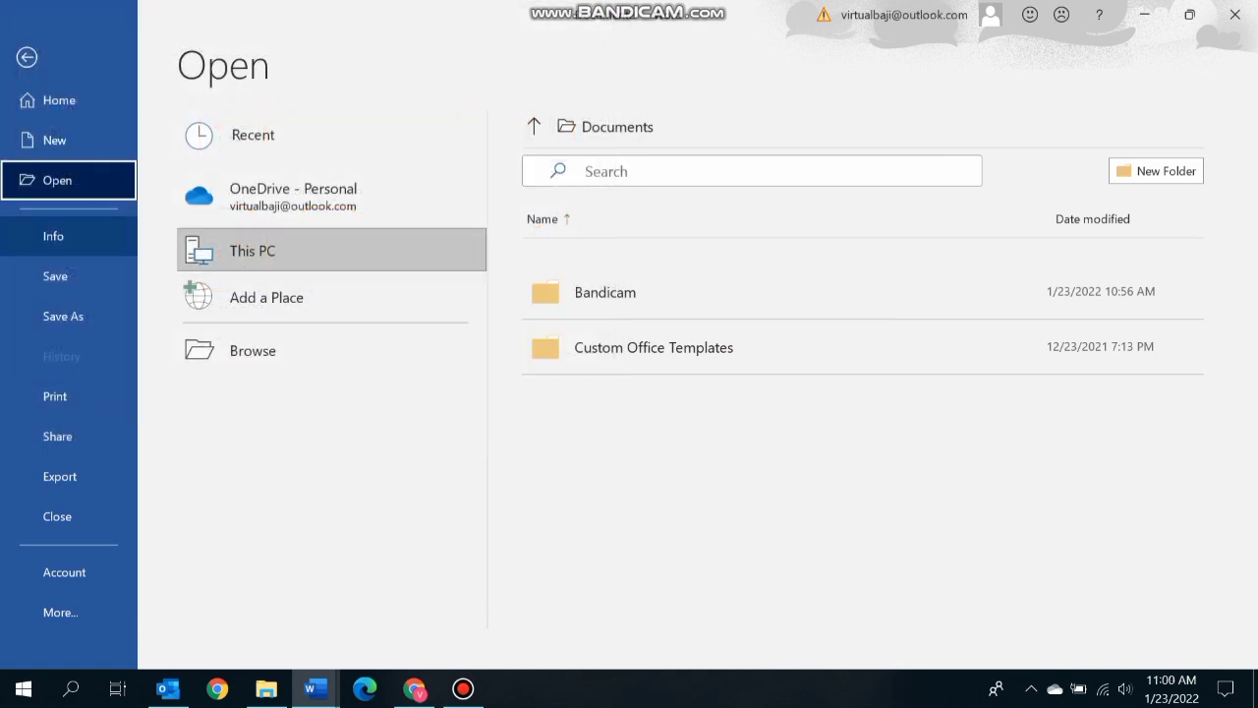
click(53, 236)
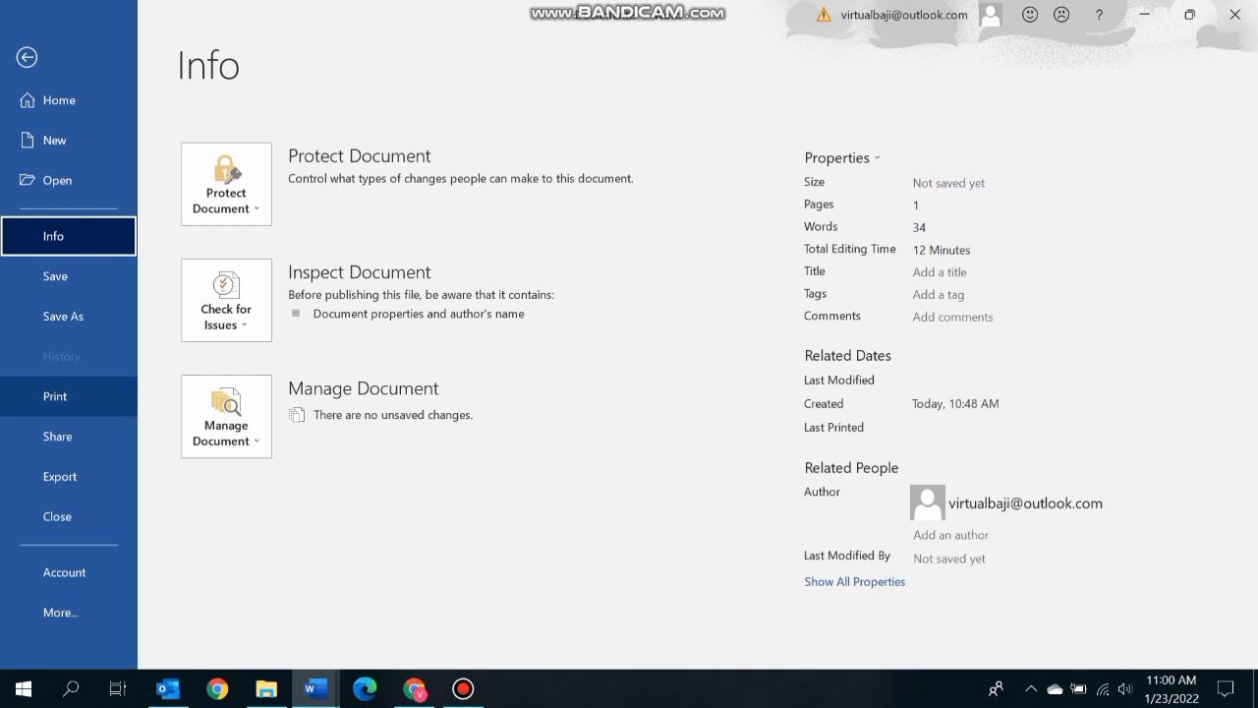
Step: Switch from the Info page to the Save As page with recent folders
click(63, 316)
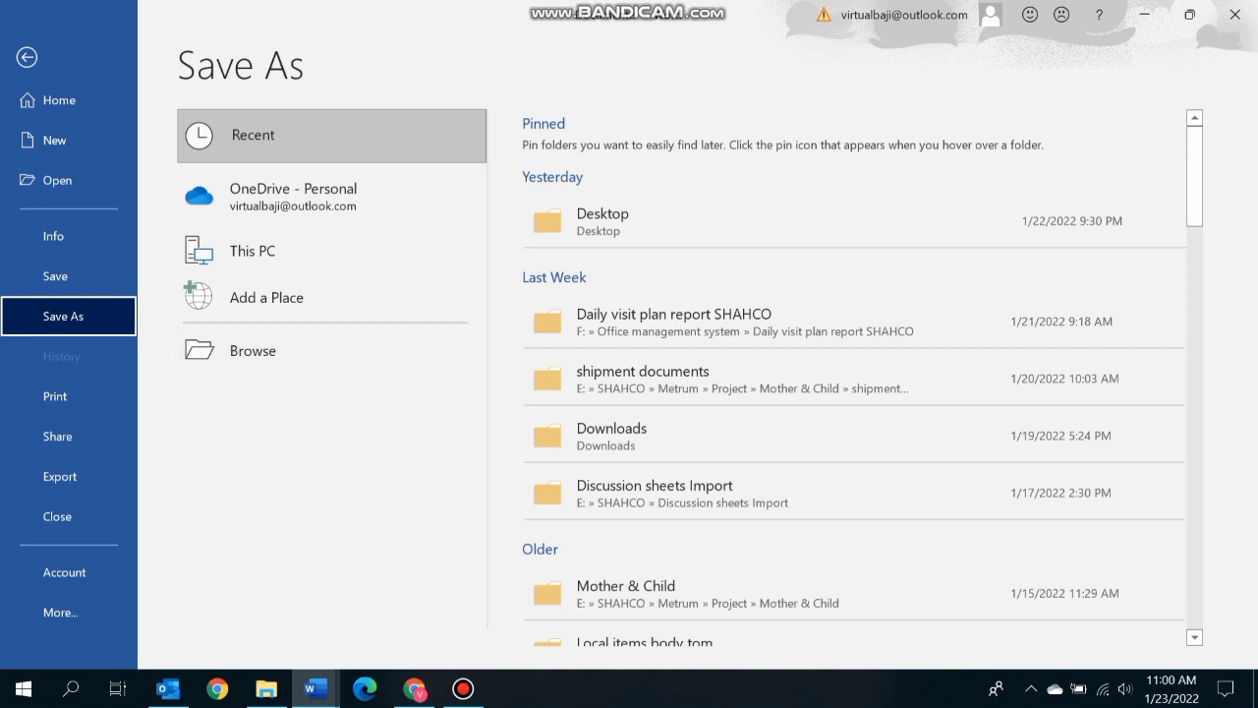
double_click(252, 250)
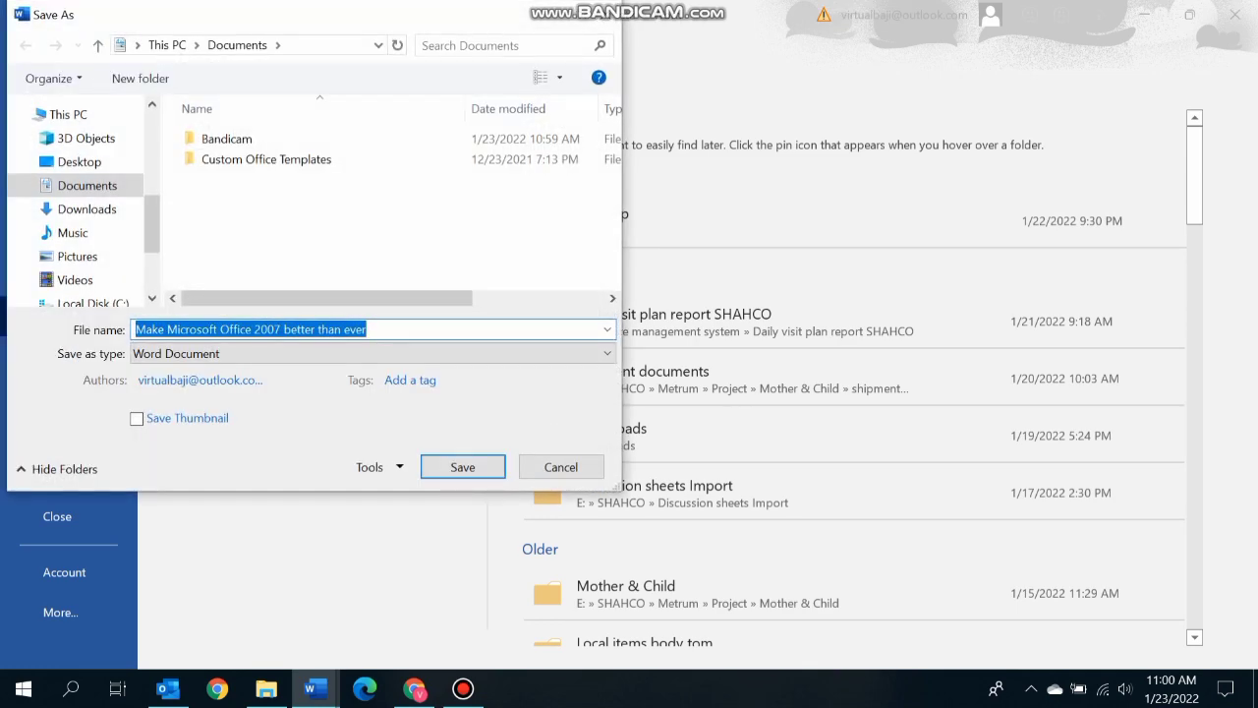
drag(246, 14, 715, 95)
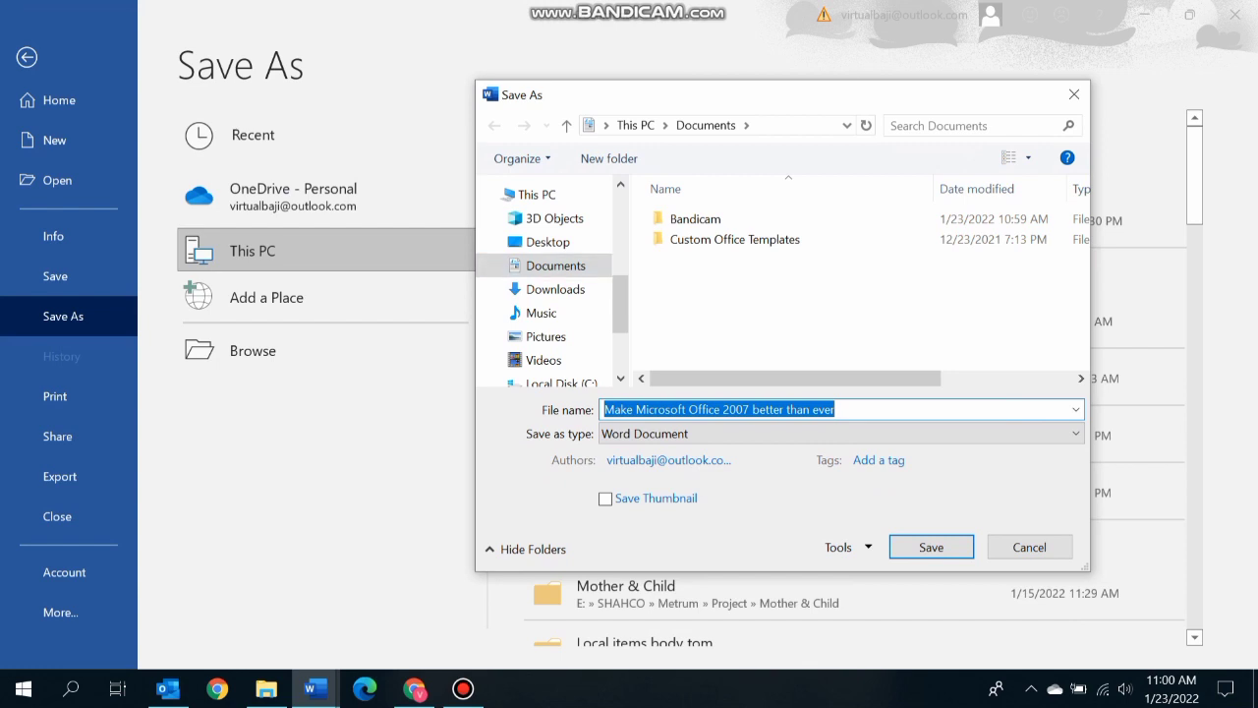
scroll(551, 286, up, 5)
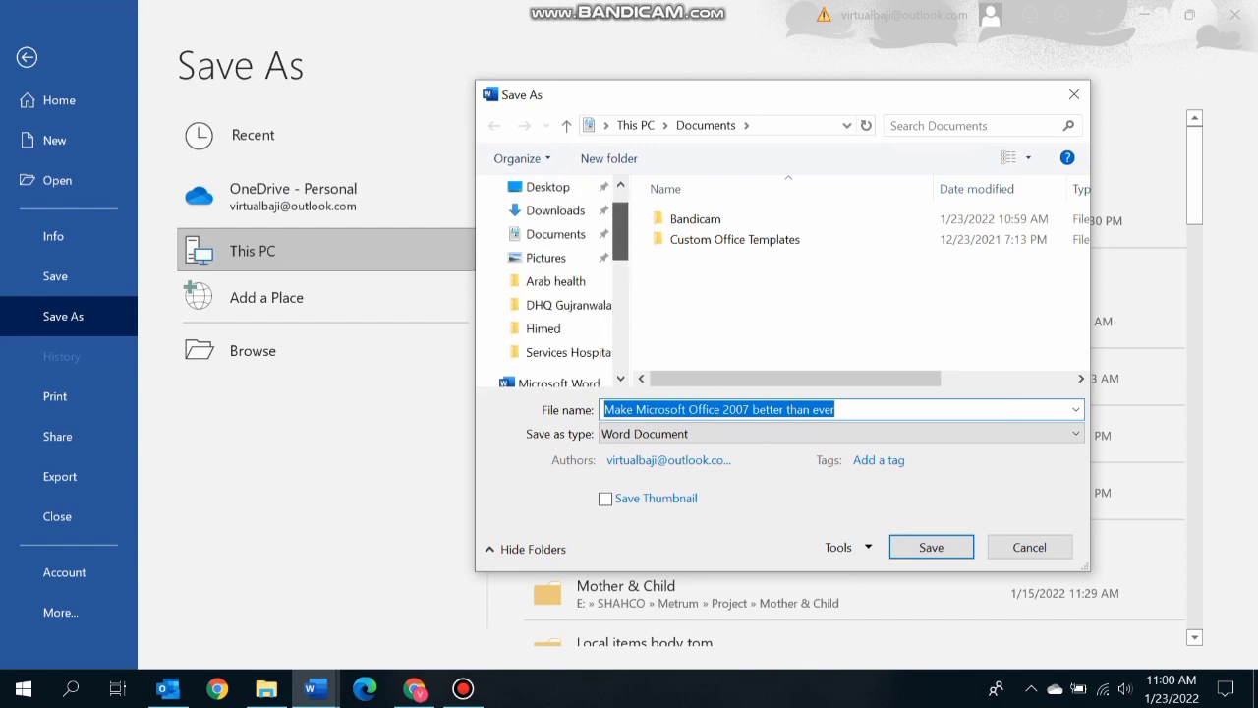
scroll(551, 285, down, 6)
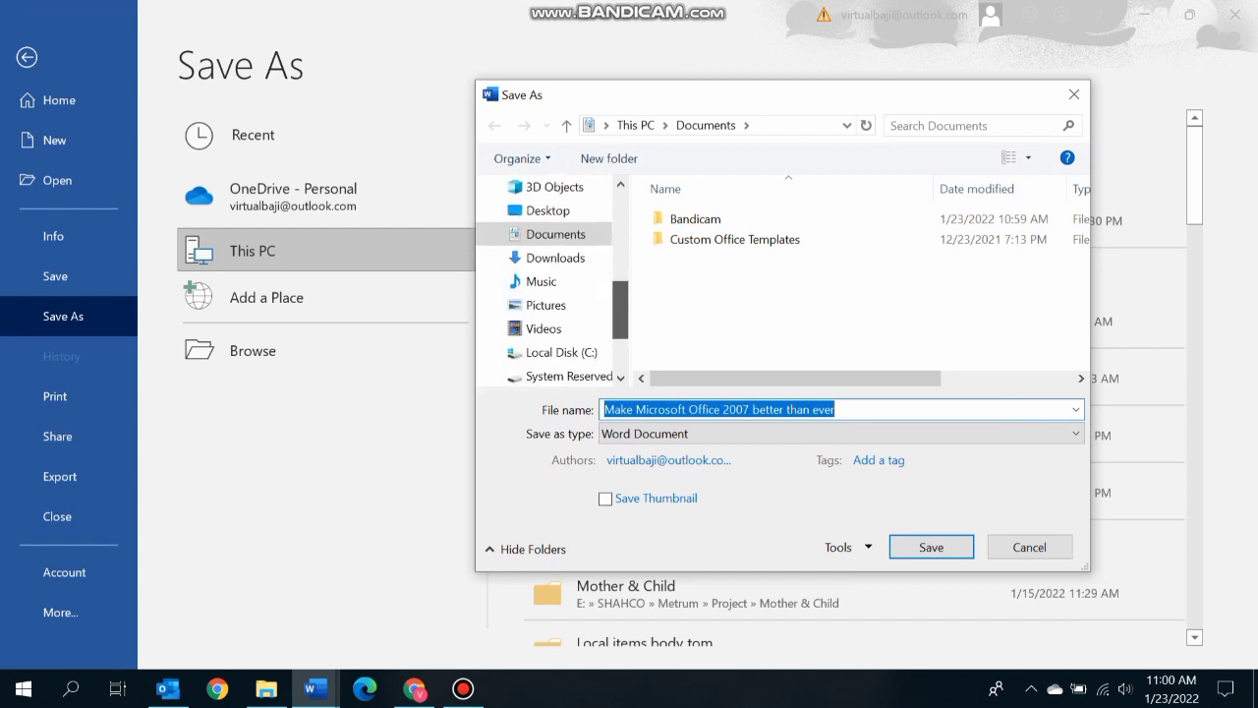
scroll(551, 285, down, 1)
scroll(550, 285, up, 1)
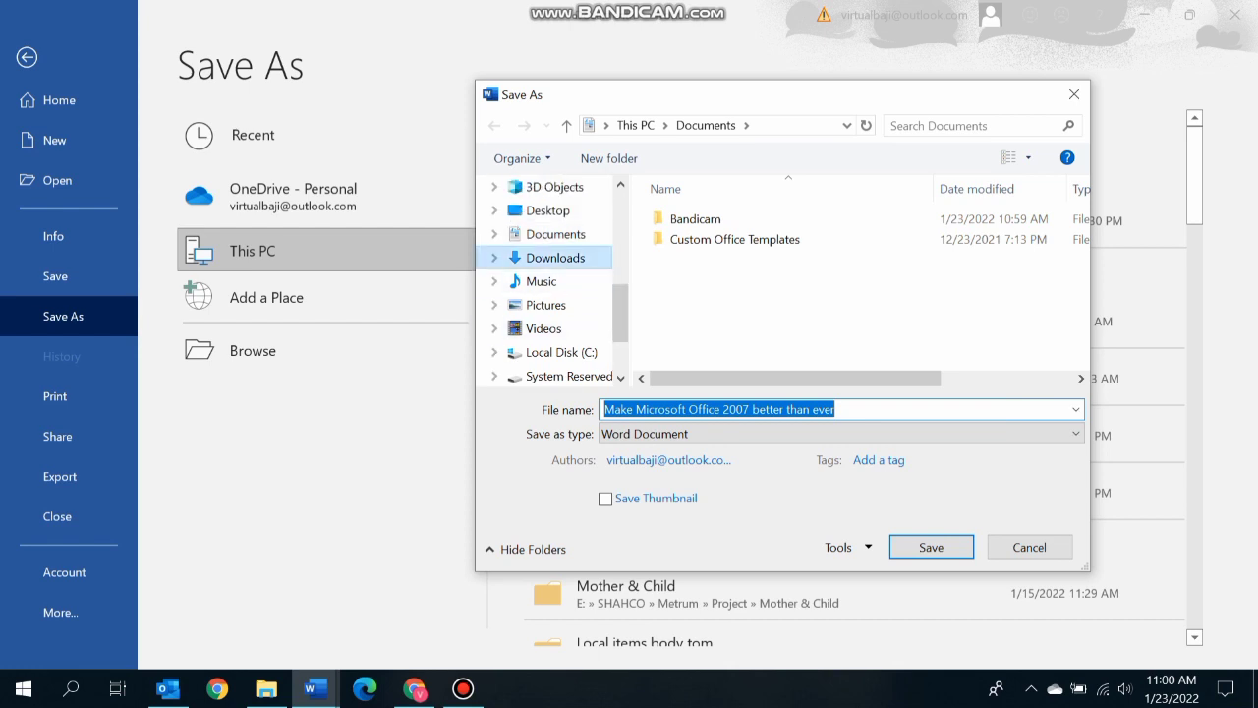
click(555, 258)
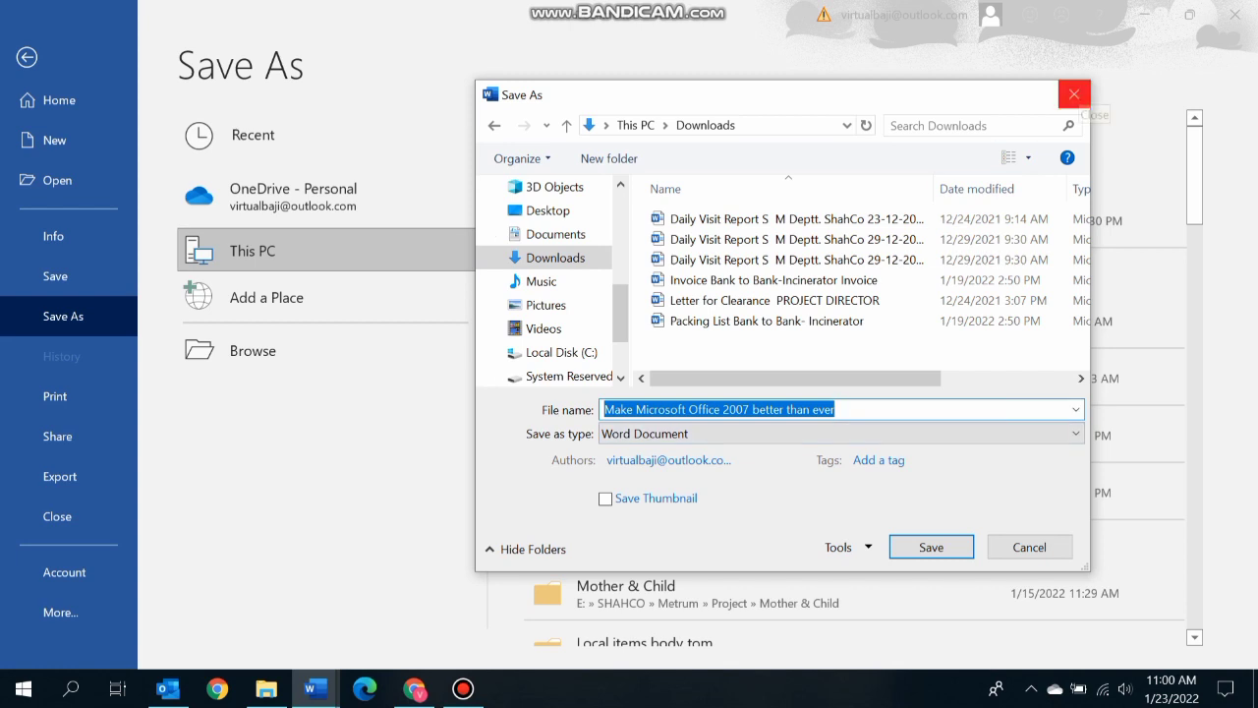
click(1074, 94)
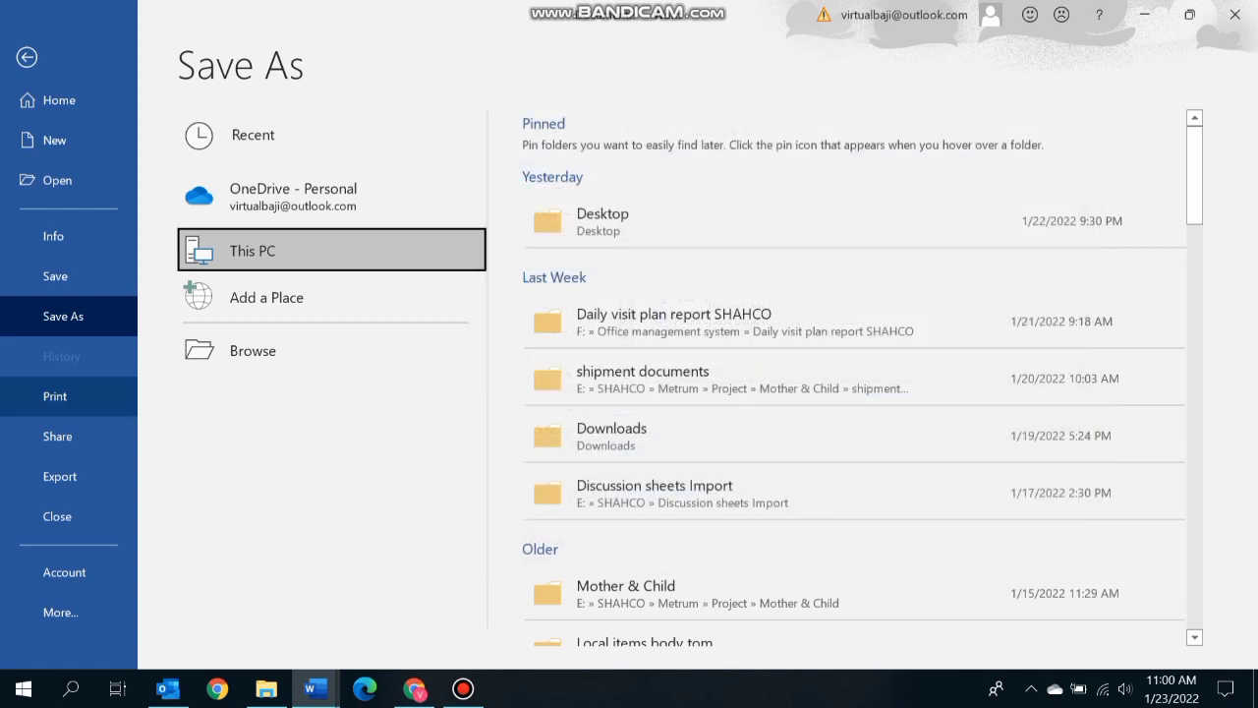
Step: Check the print preview, then show the Share page's sharing options
click(55, 396)
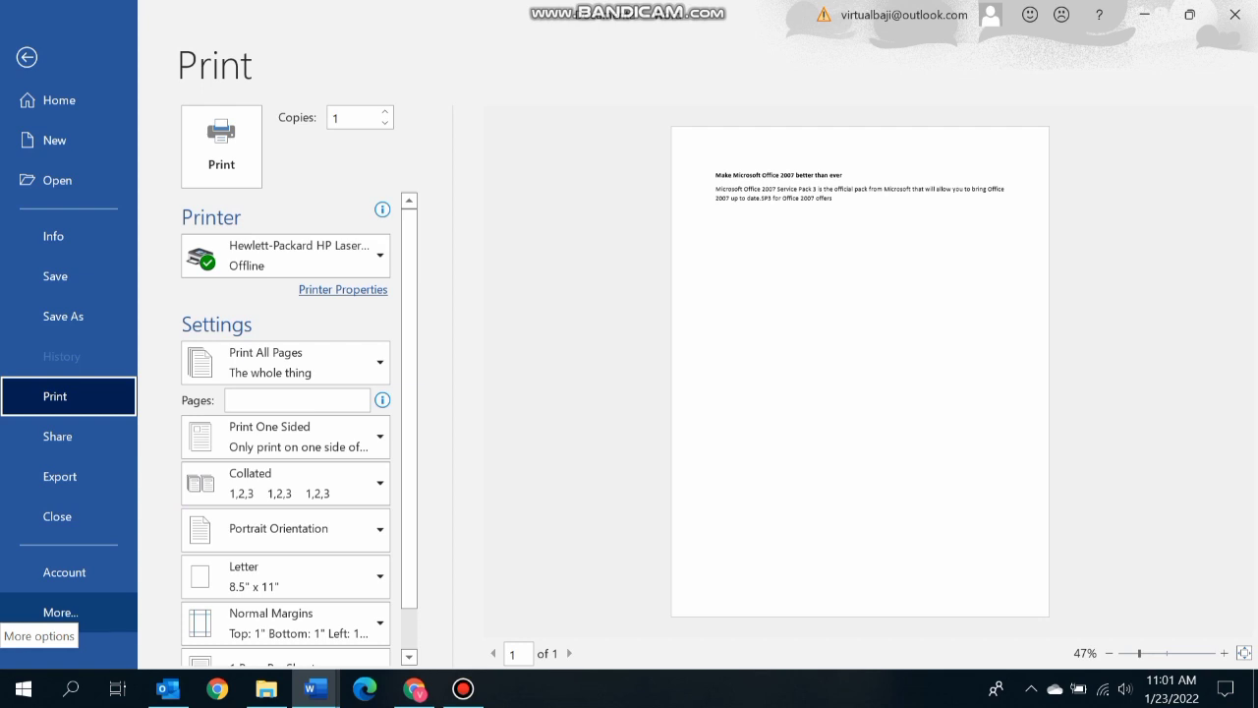
click(57, 435)
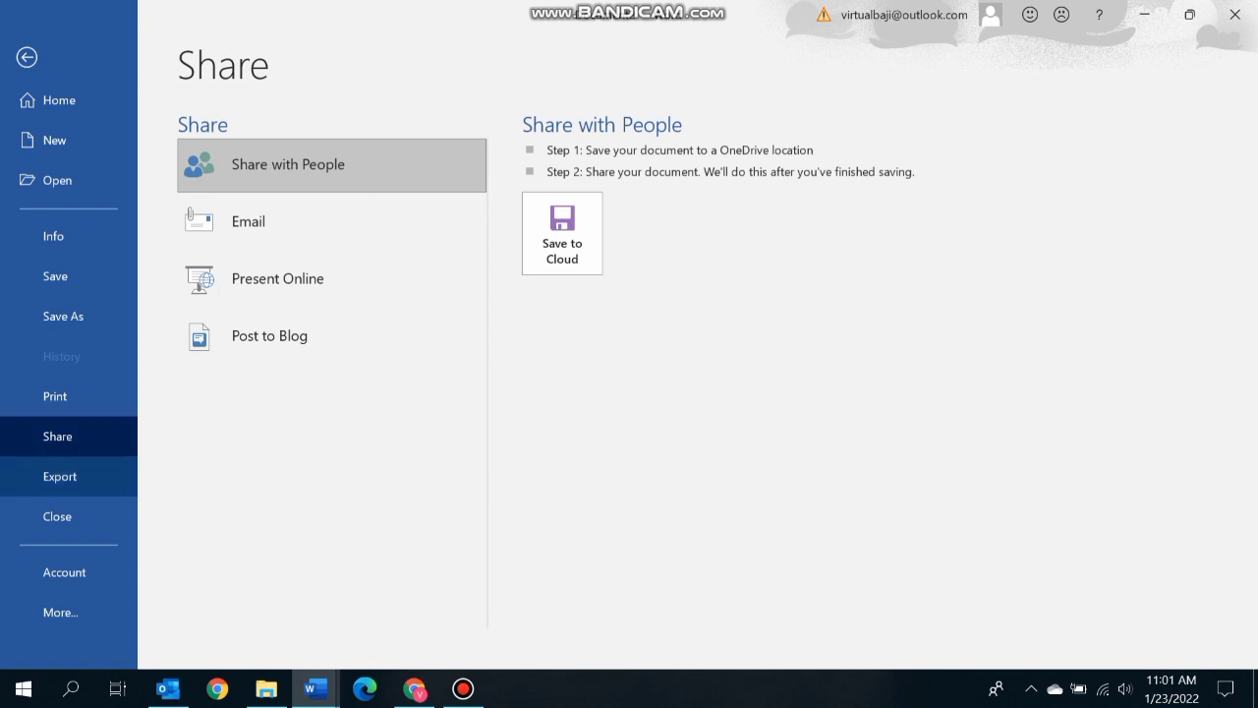
Step: Start Export > Create PDF/XPS, keep PDF as the type, then leave without publishing
click(59, 475)
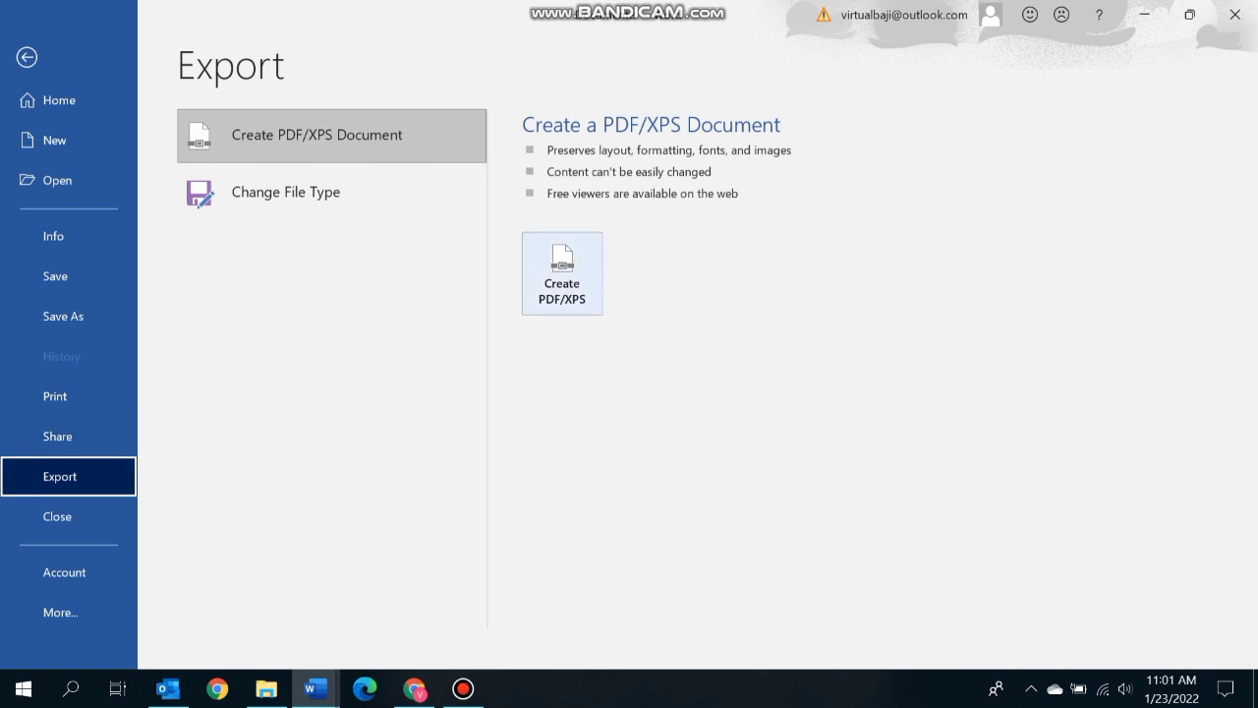
click(561, 273)
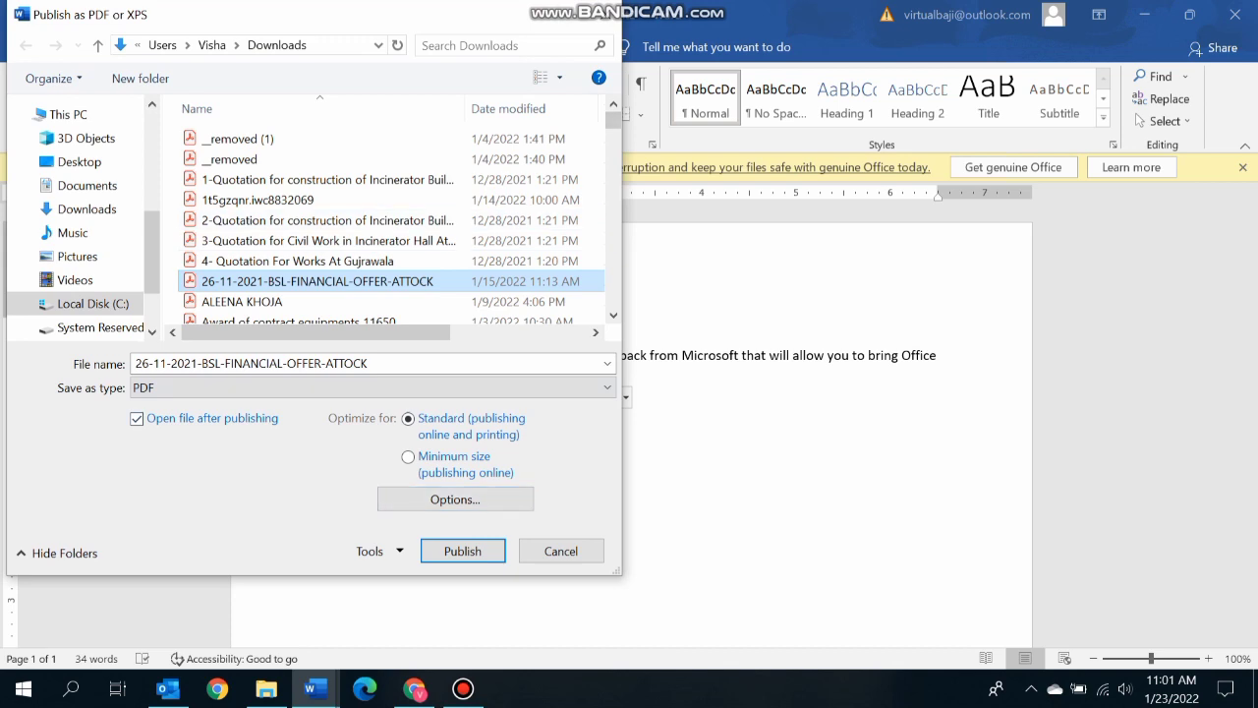
key(Tab)
key(alt+Down)
key(Return)
key(Return)
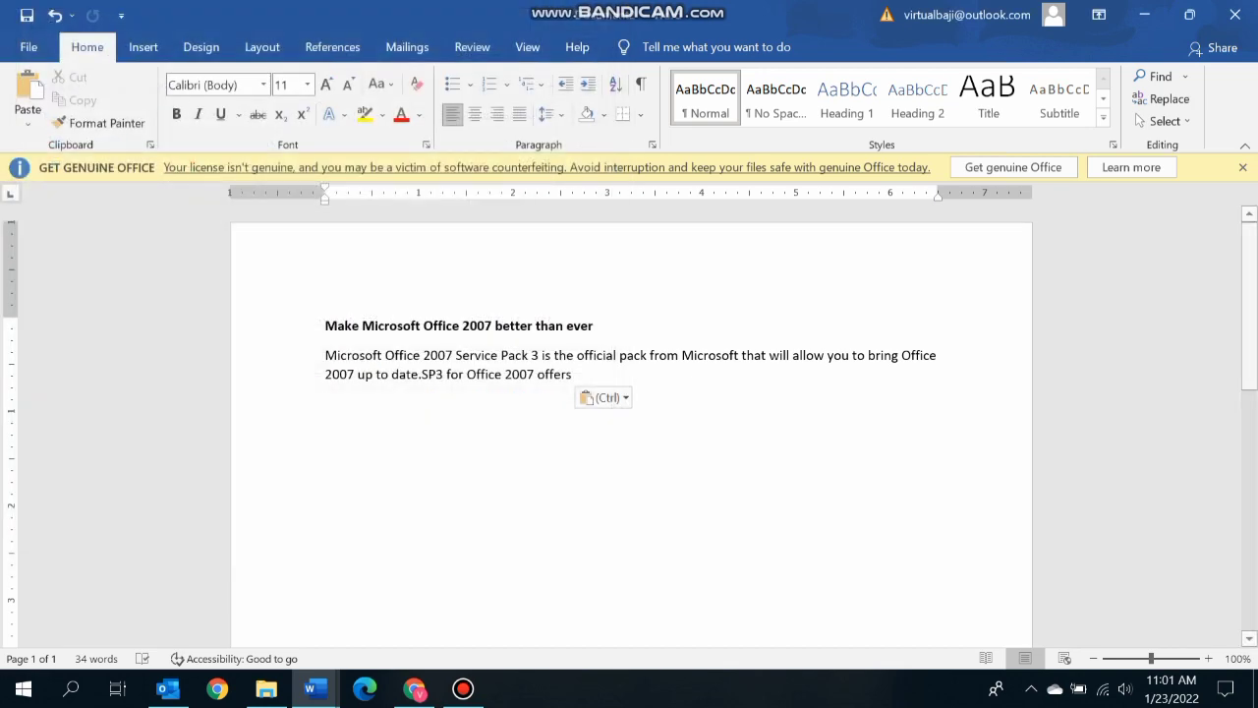
key(alt+f)
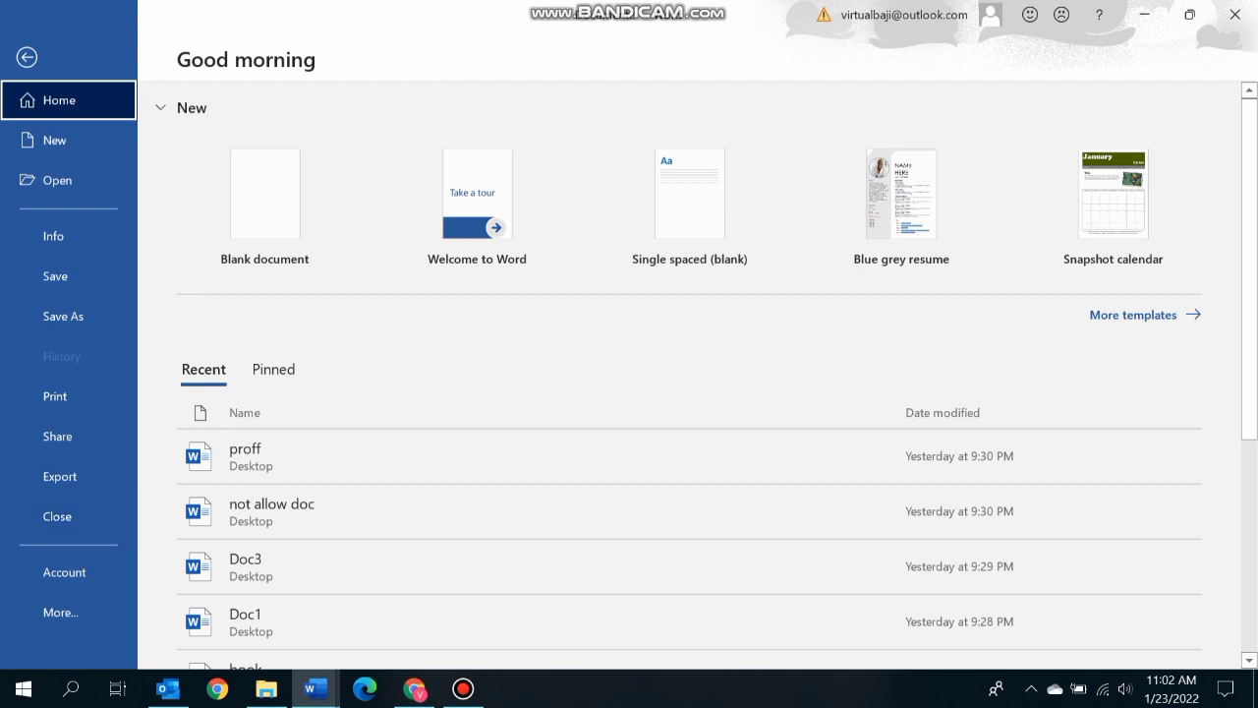
Step: Review the Account page's Office Professional Plus 2016 product and sign-in details
click(64, 573)
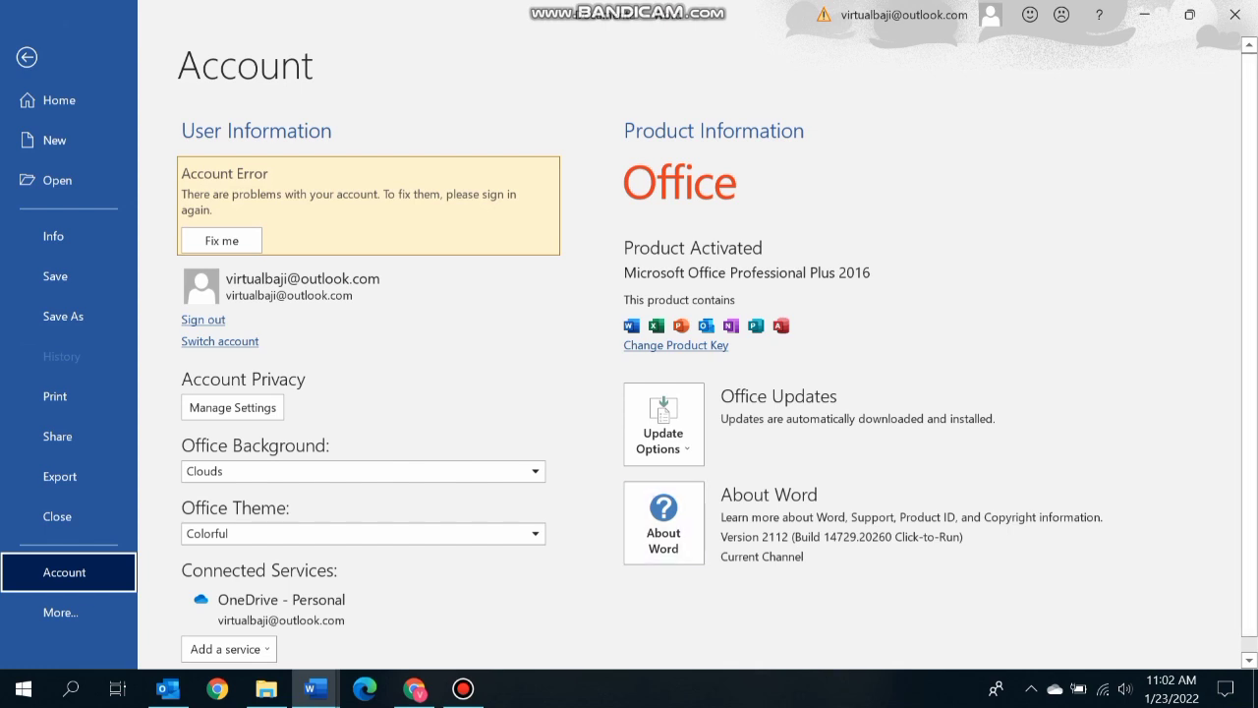
scroll(718, 349, down, 1)
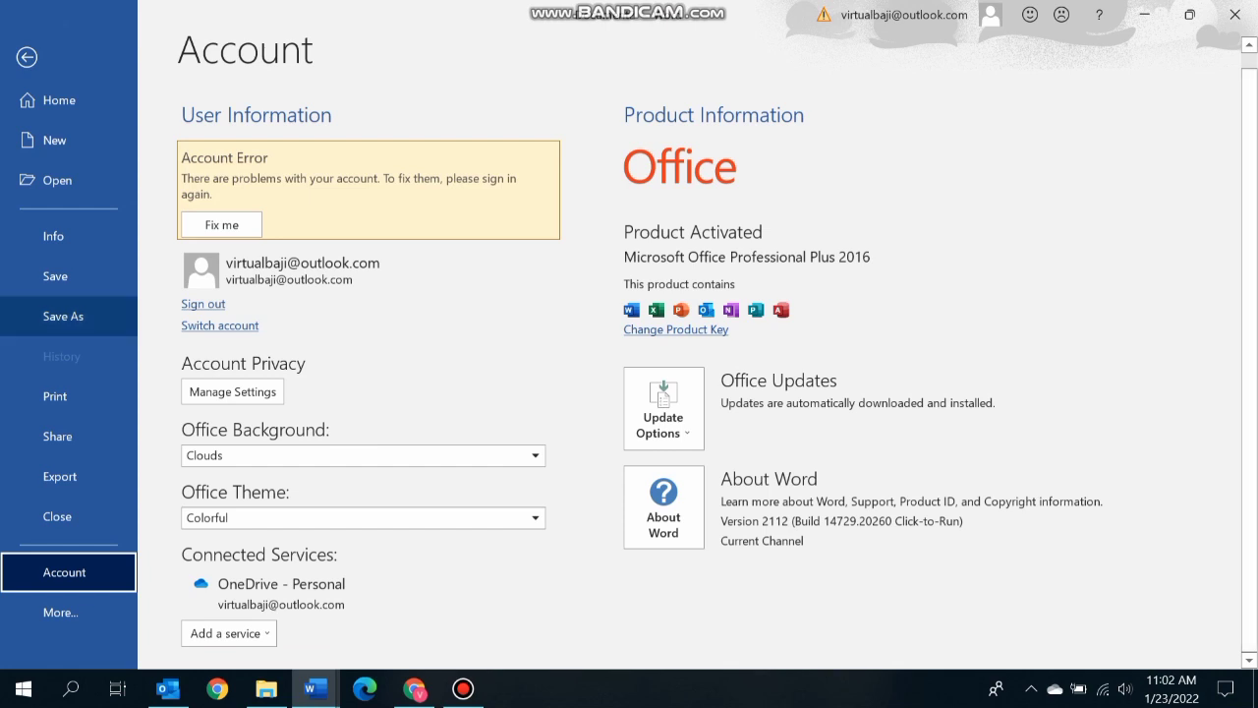
Step: Paste the Office 2007 Service Pack 3 heading and description, select them, and return to Chrome
click(27, 57)
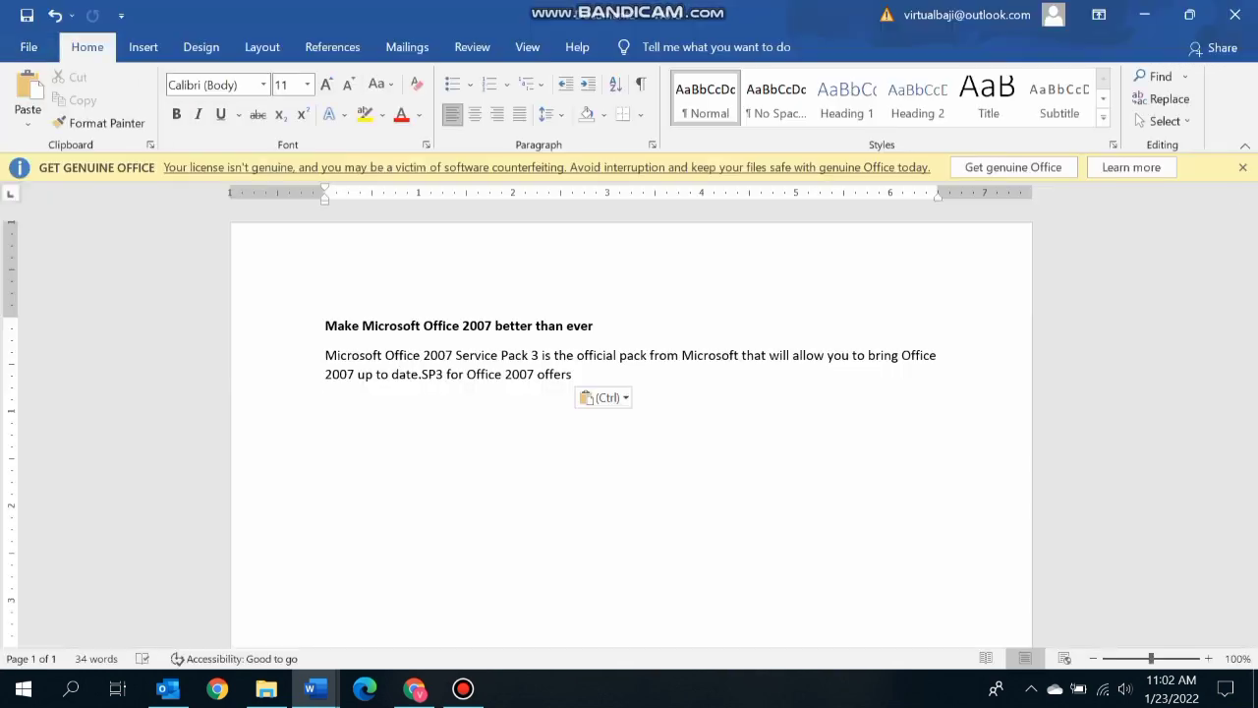
click(285, 326)
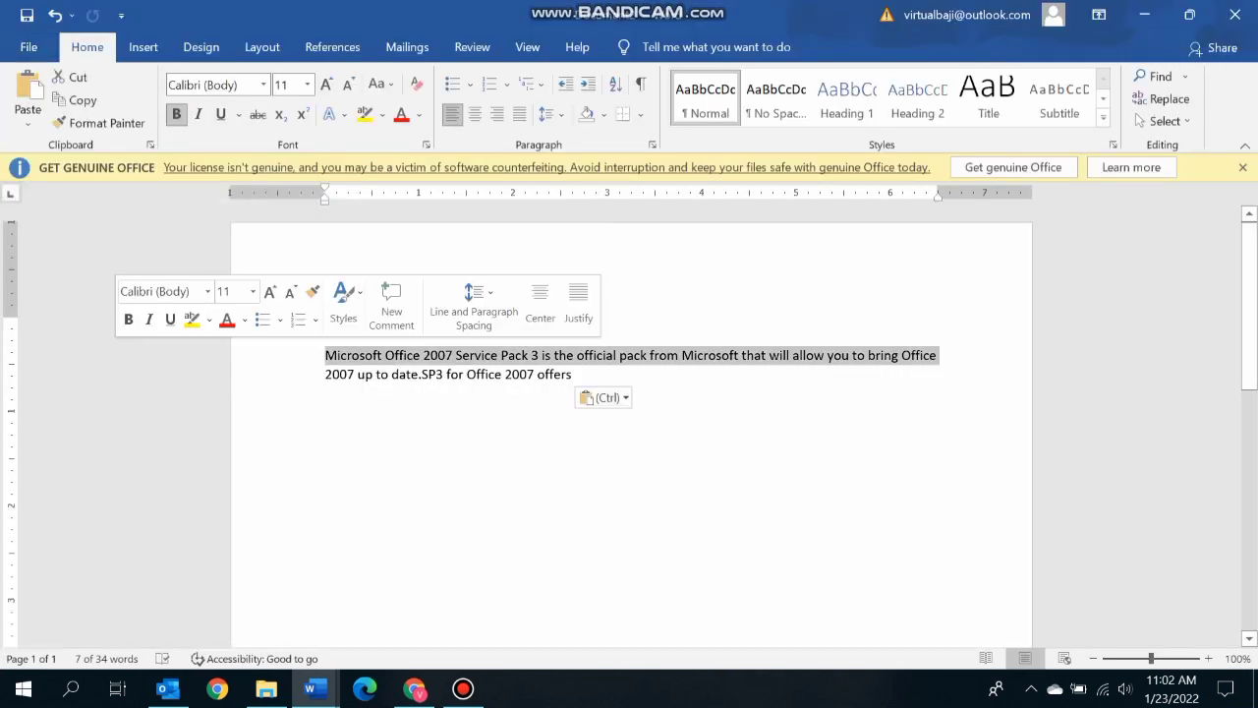
click(572, 374)
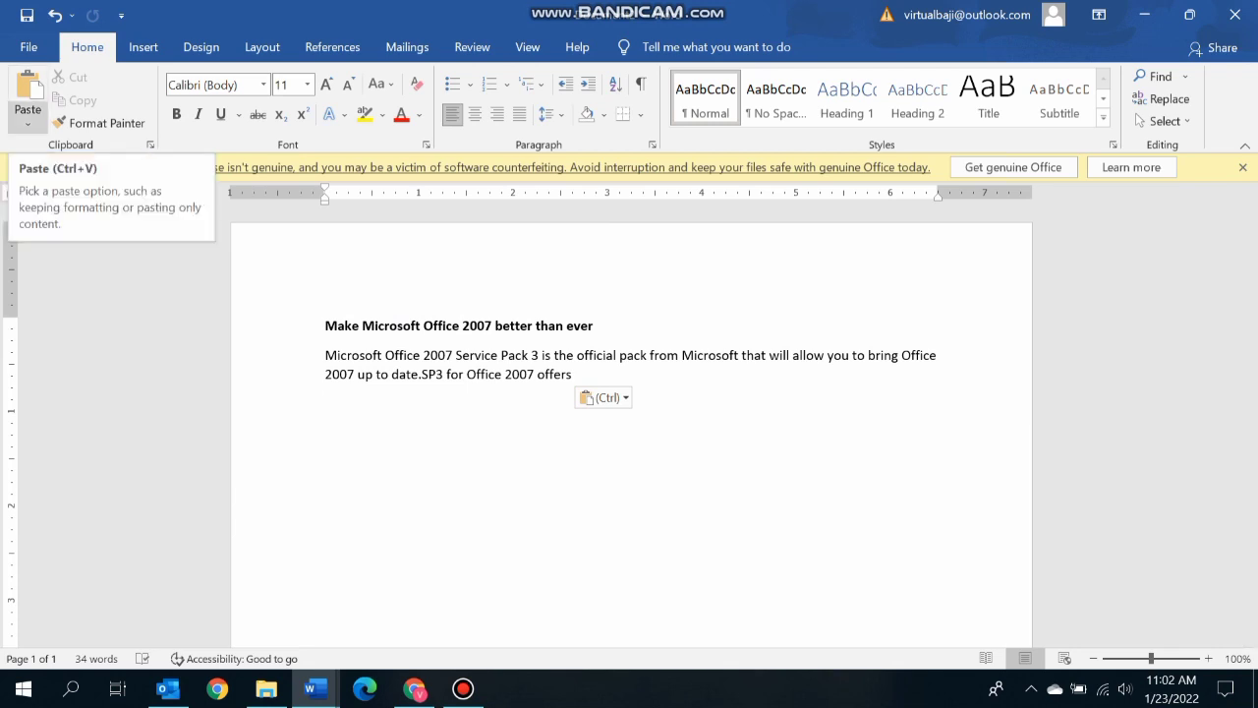
drag(571, 374, 329, 410)
key(ctrl+v)
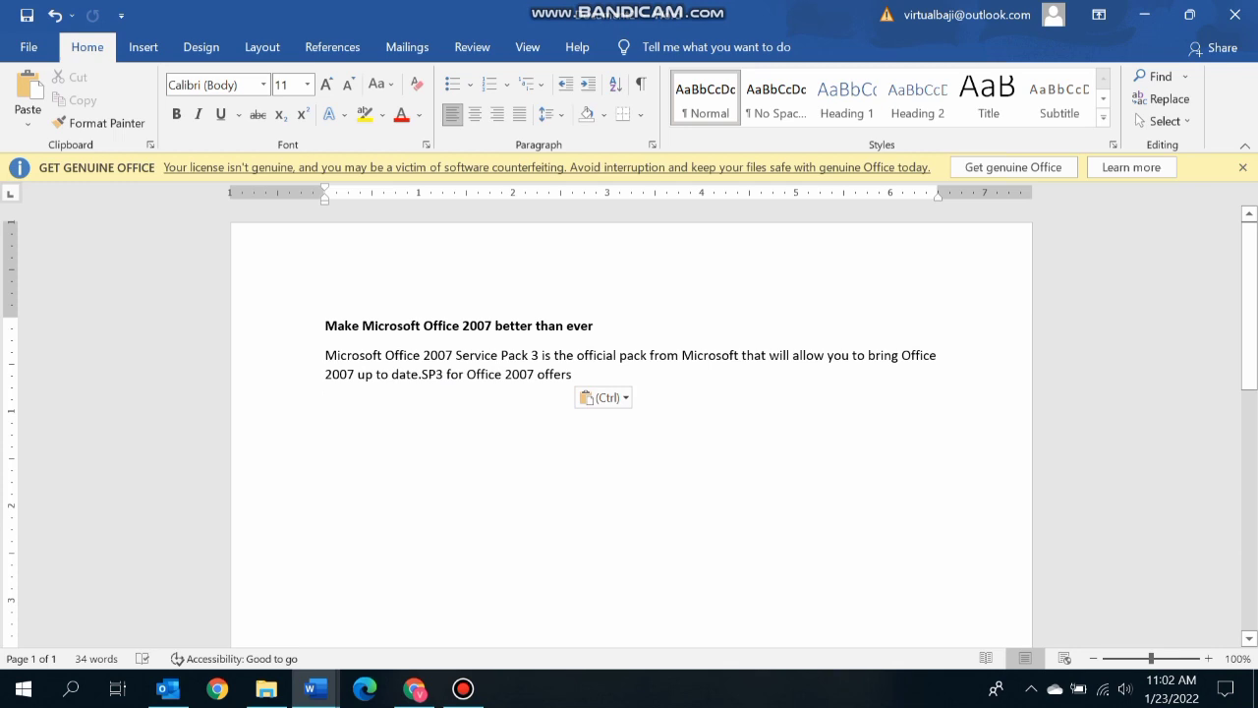
drag(327, 403, 325, 325)
key(ctrl+c)
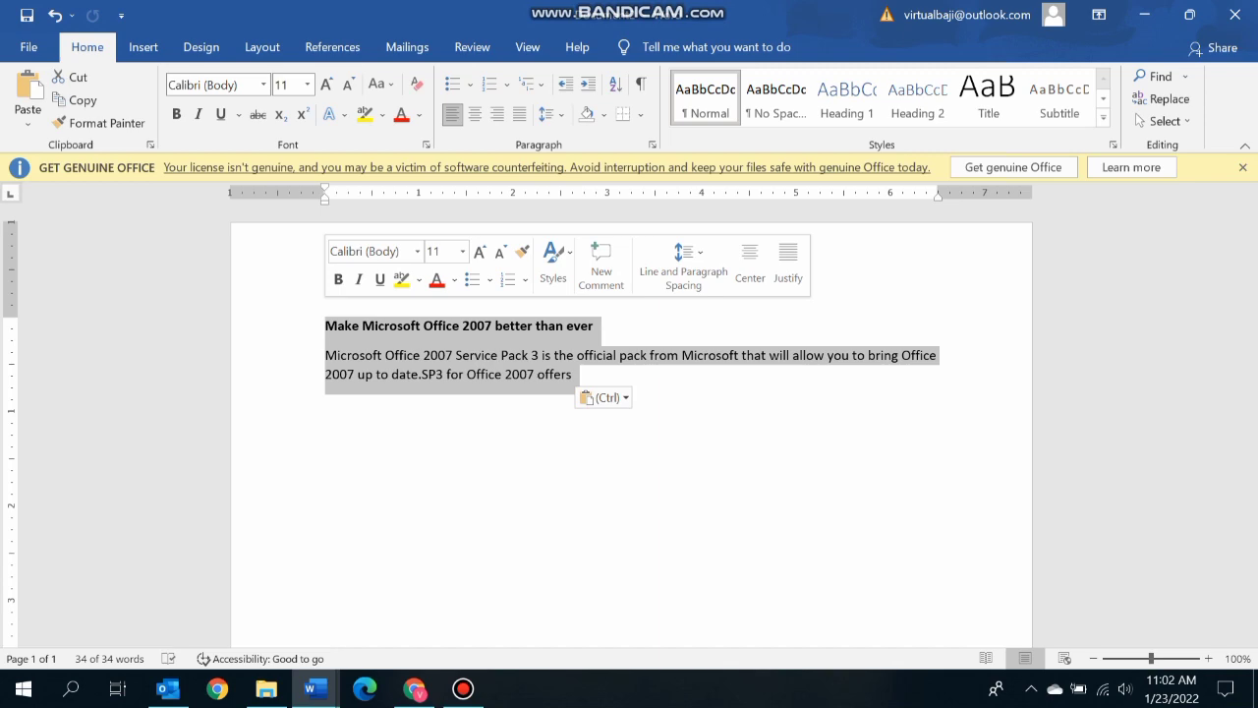
click(414, 688)
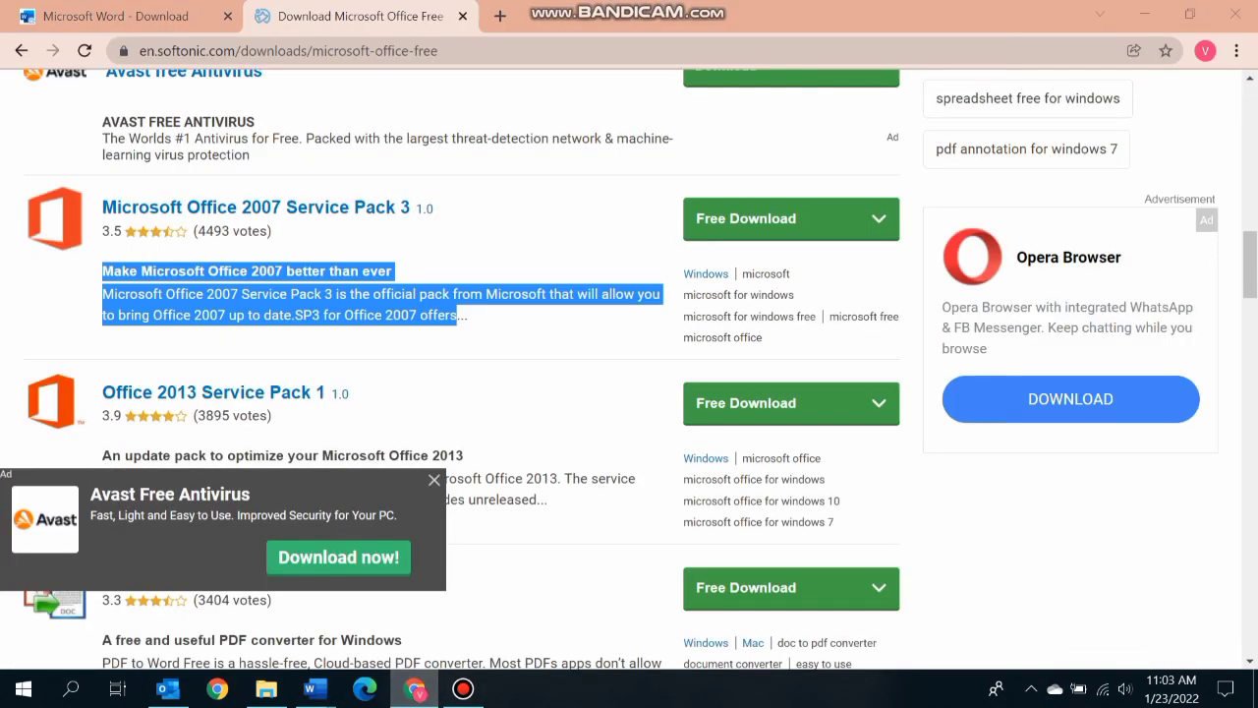
Step: Switch back to Word and paste a second copy of the text
key(alt+Tab)
key(ctrl+v)
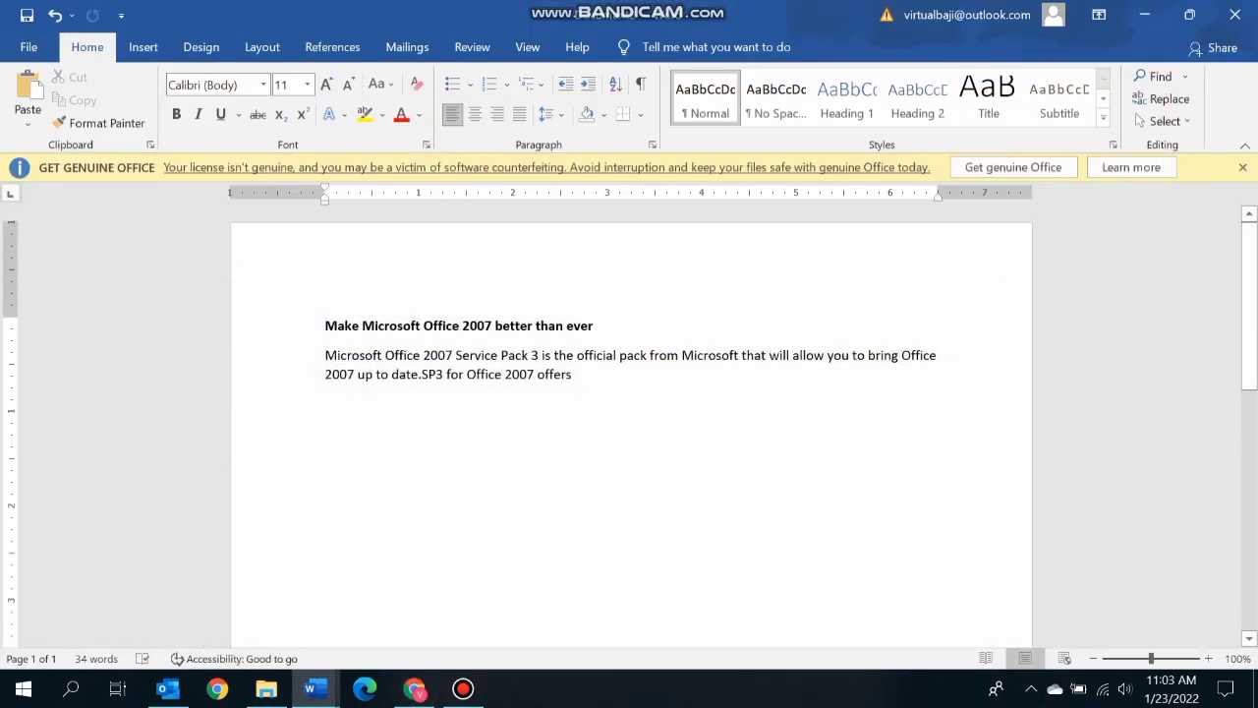
key(ctrl+v)
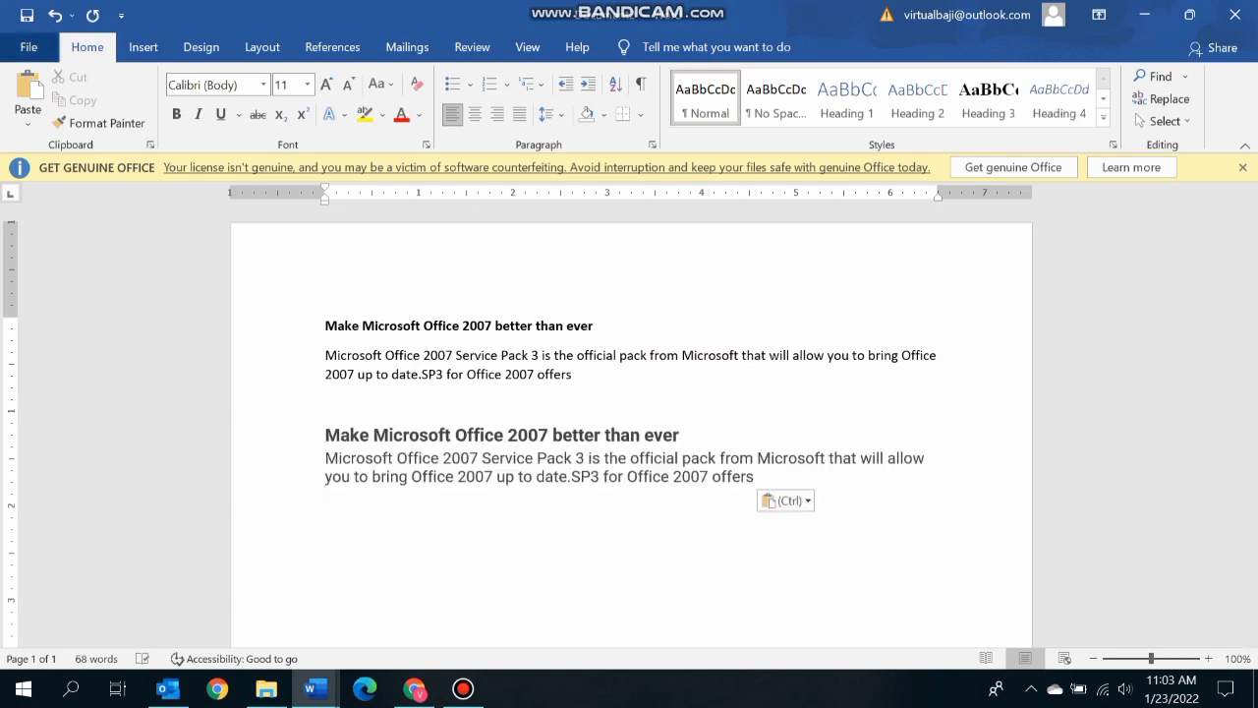
click(28, 118)
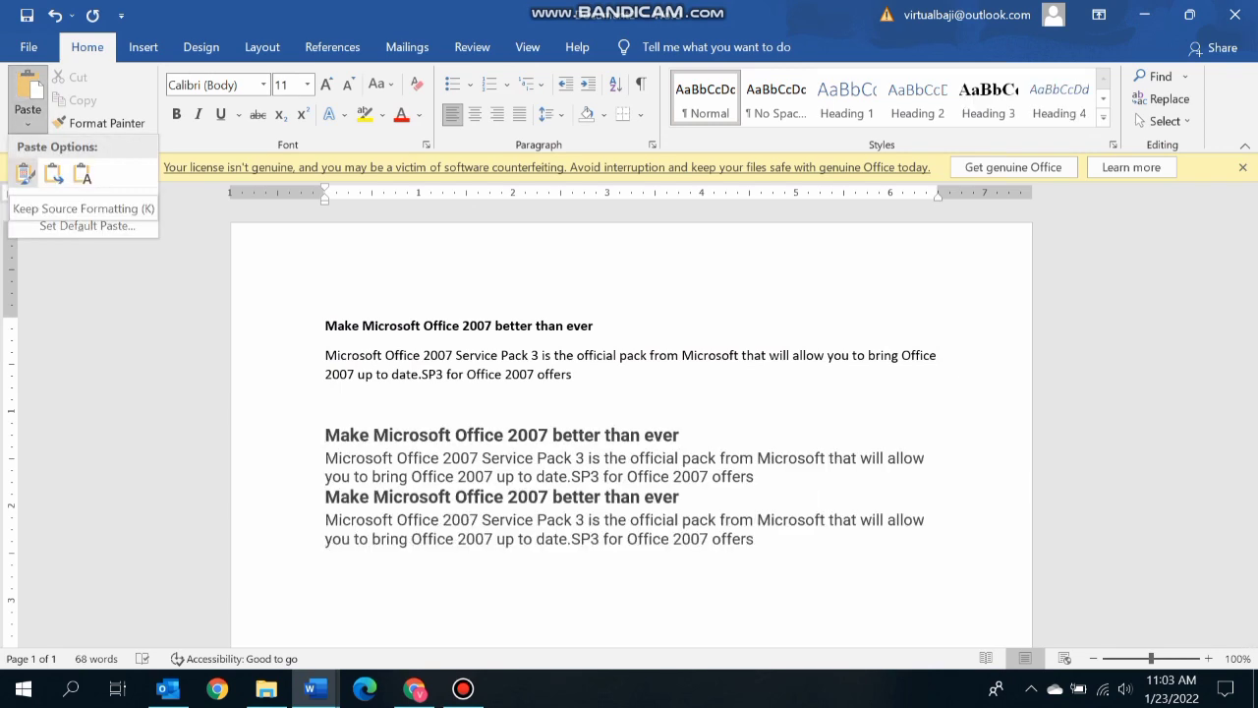
click(325, 497)
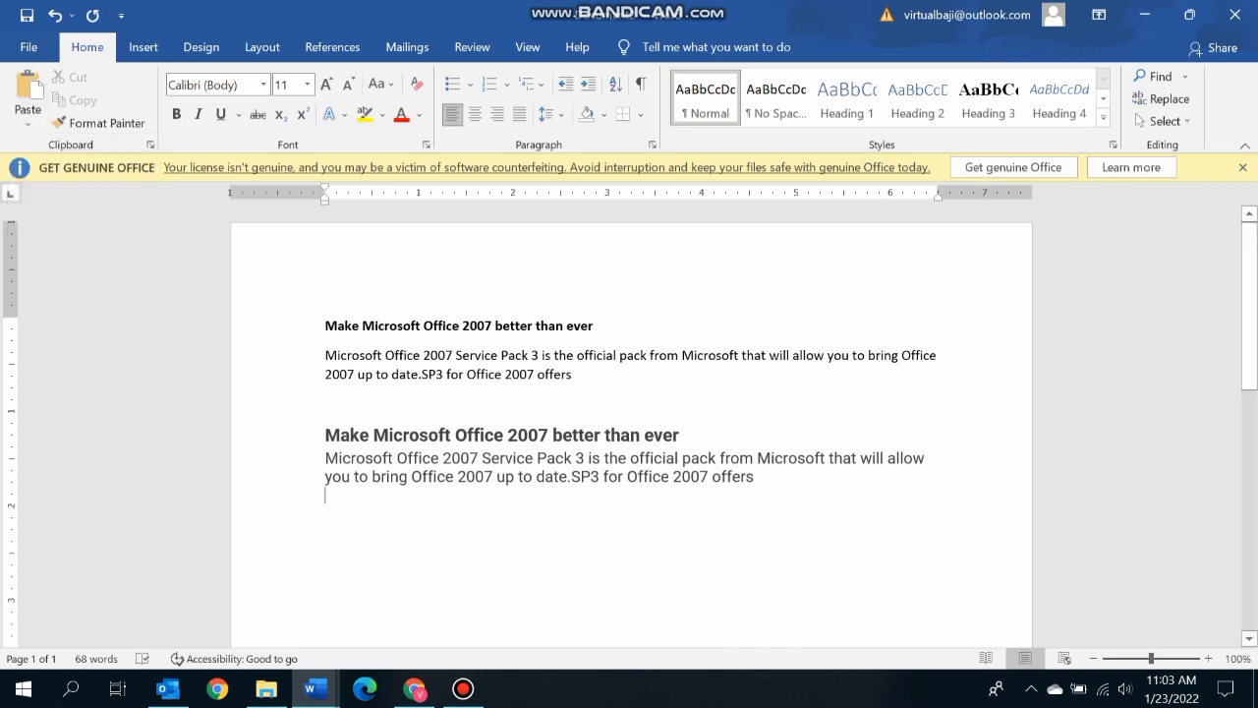
Step: Select and delete the duplicate copy, leaving the original heading and paragraph
drag(326, 497, 396, 458)
key(shift+Up)
key(shift+Home)
key(Delete)
key(BackSpace)
key(BackSpace)
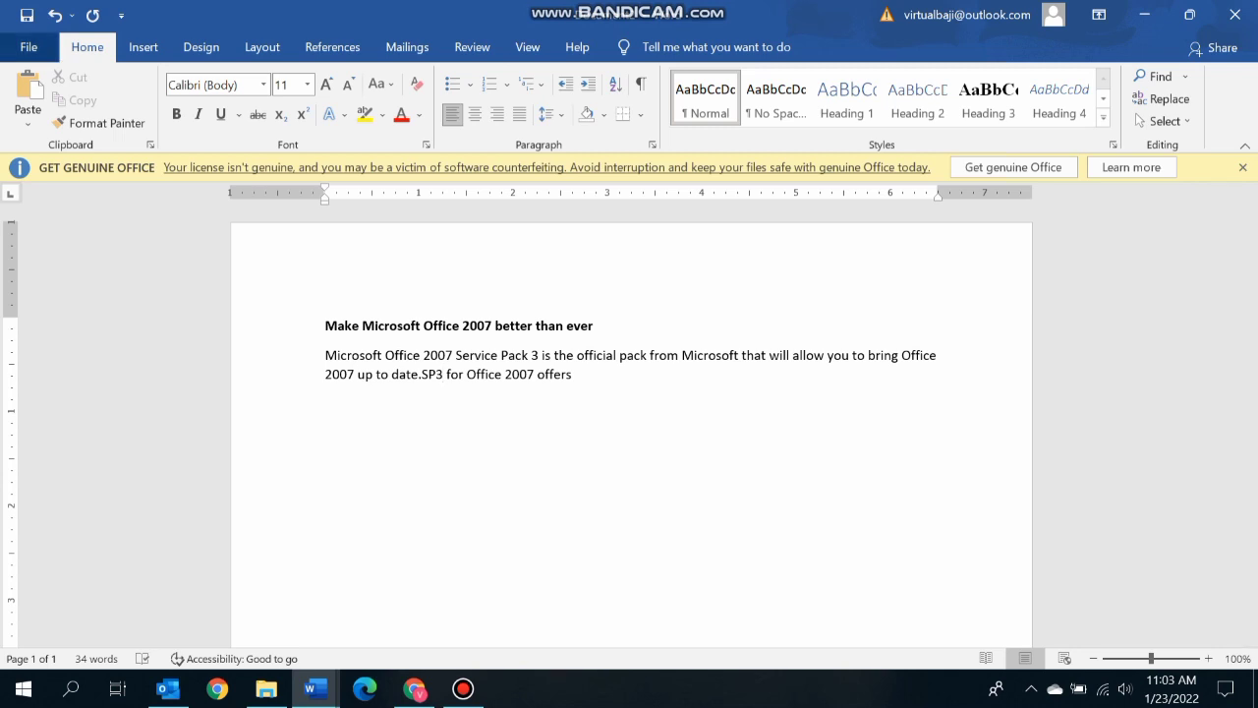
click(443, 375)
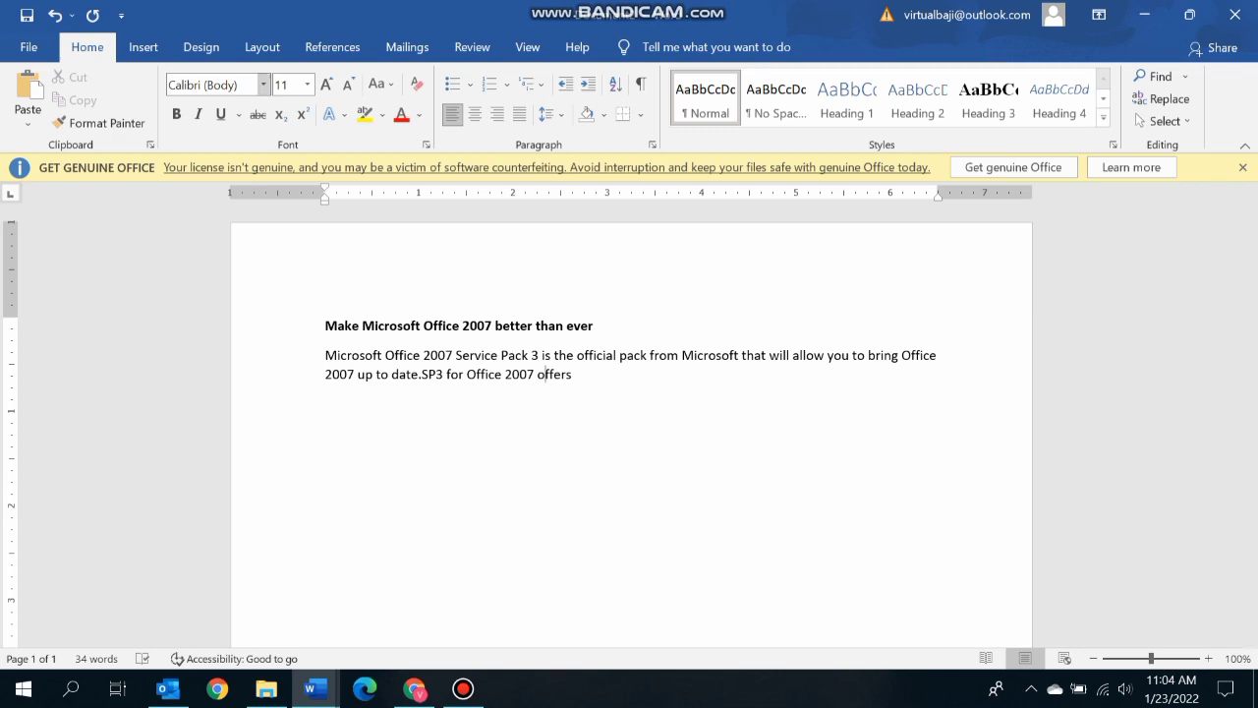
Step: Select all text back to the document start and apply Times New Roman
click(263, 85)
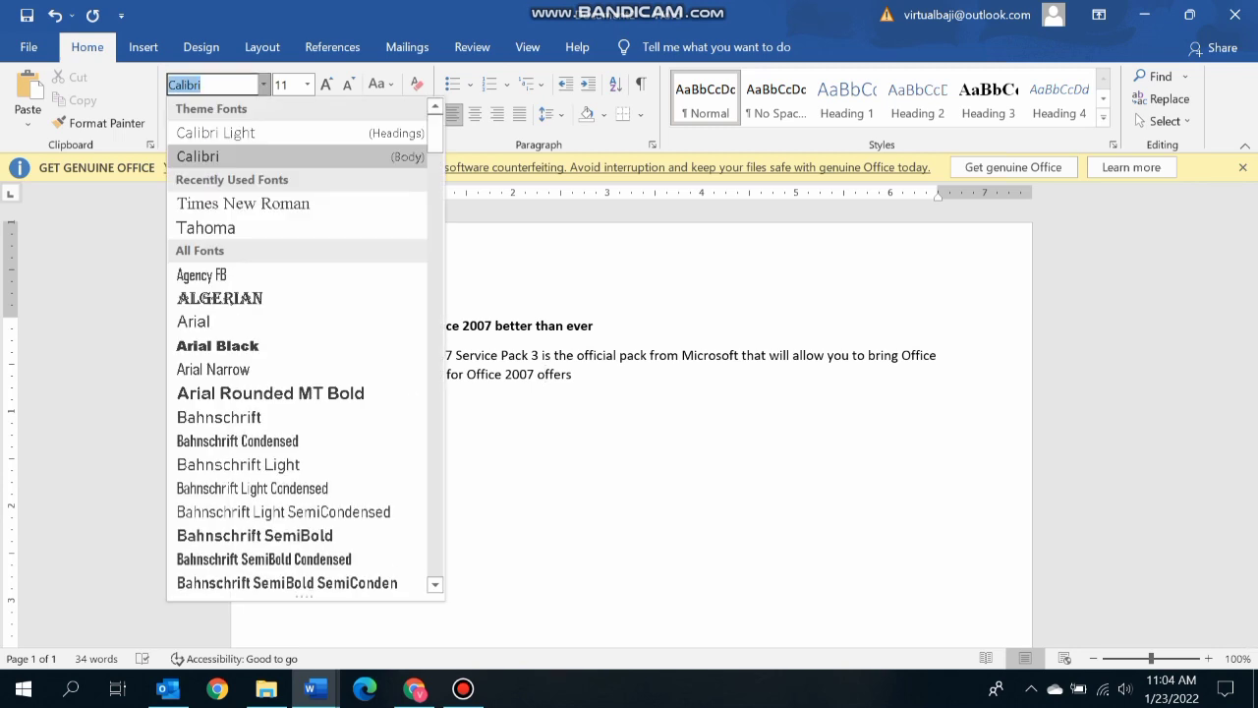
click(243, 203)
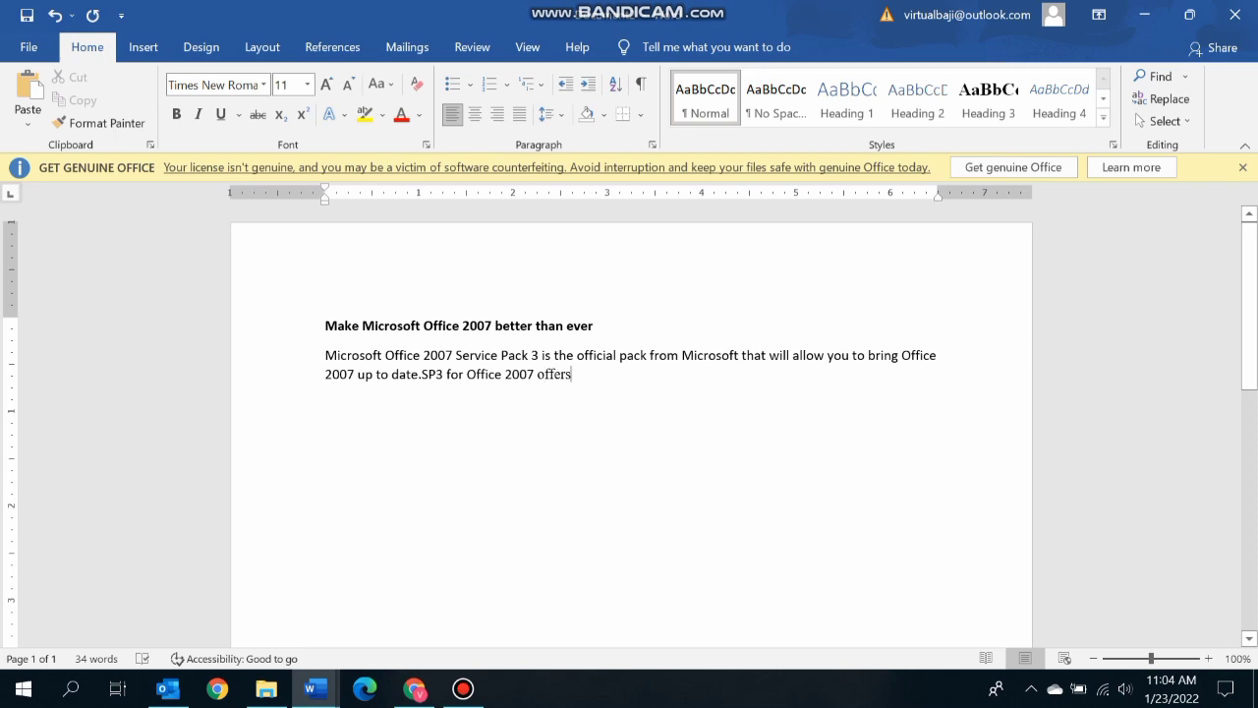
key(ctrl+shift+Home)
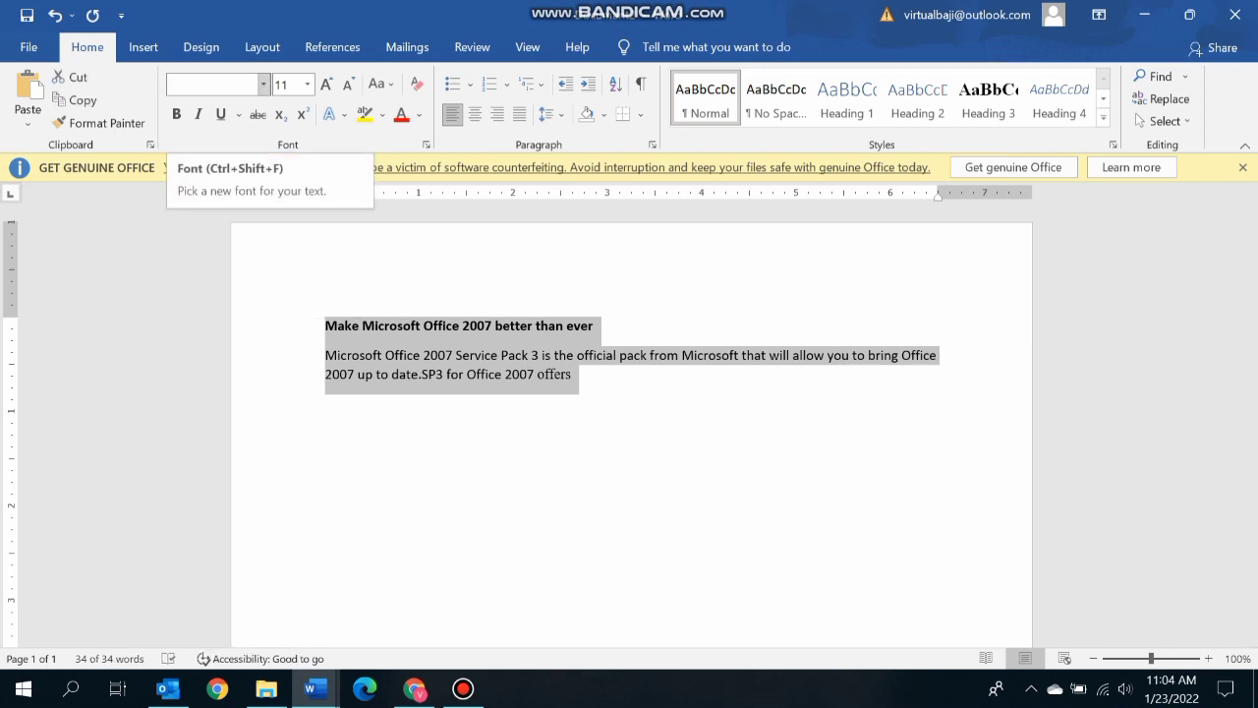
click(262, 84)
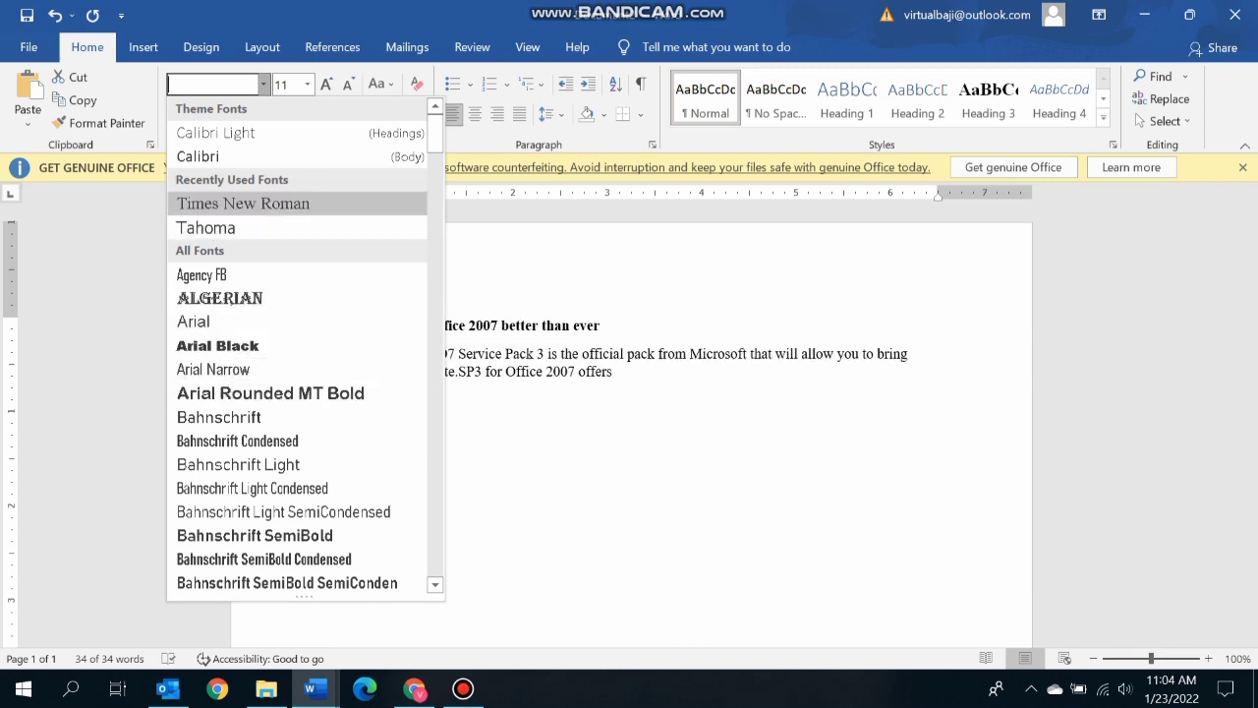
click(243, 203)
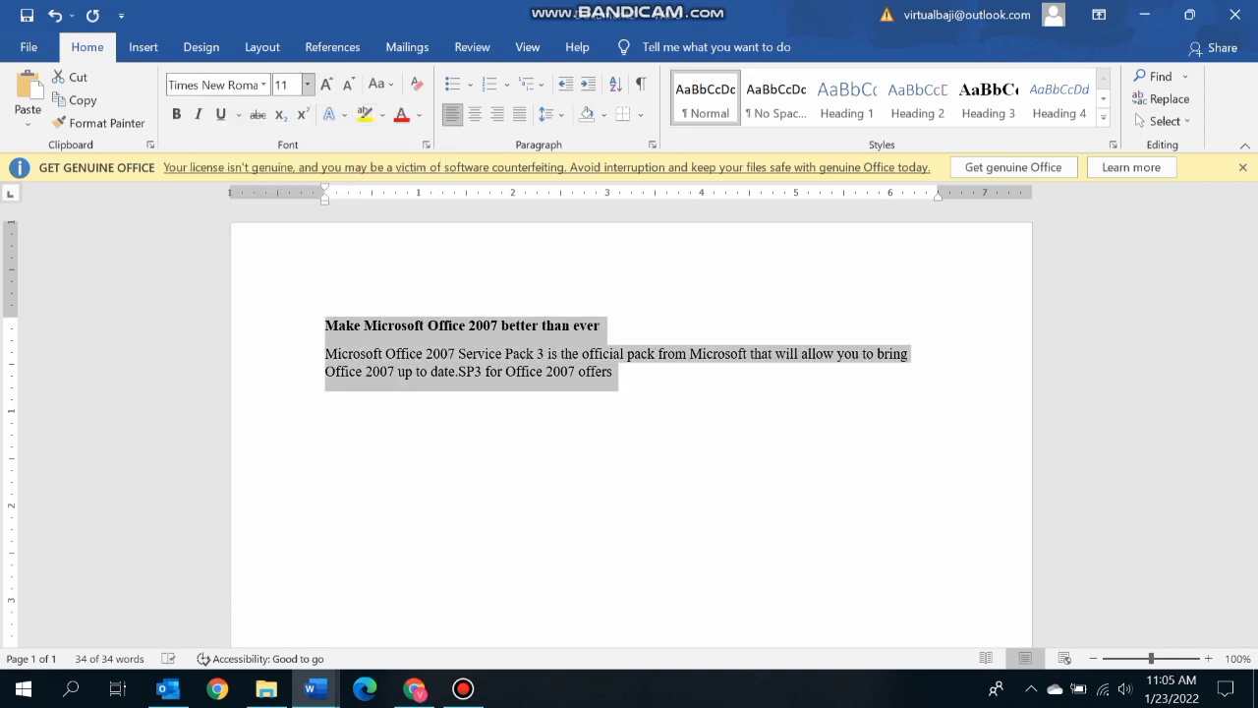
click(307, 85)
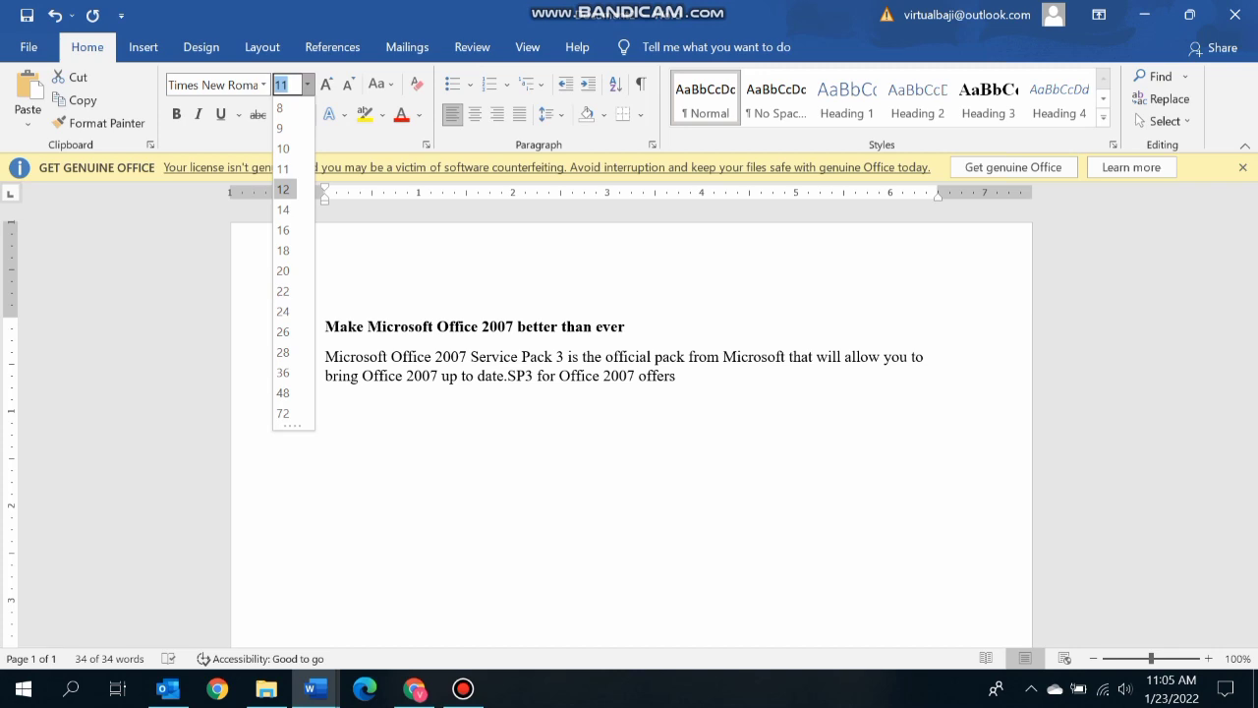
Step: Set the selected heading and paragraph to font size 12
click(283, 188)
click(677, 376)
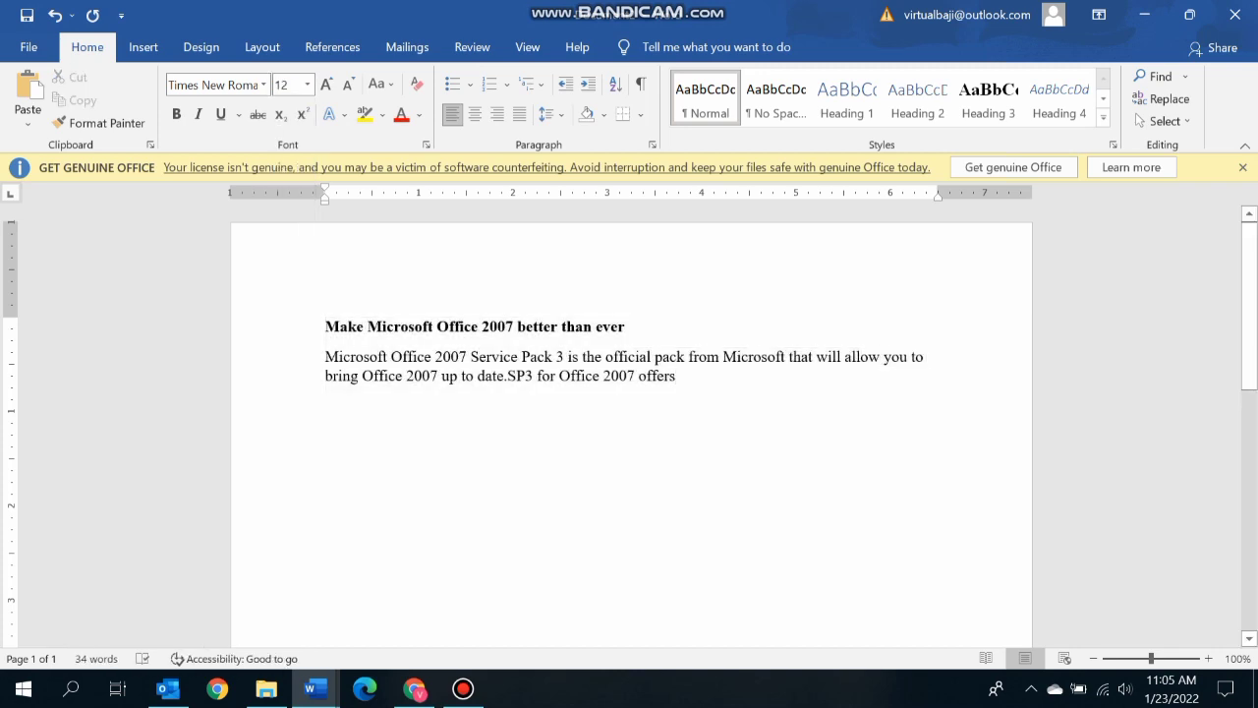
triple_click(656, 376)
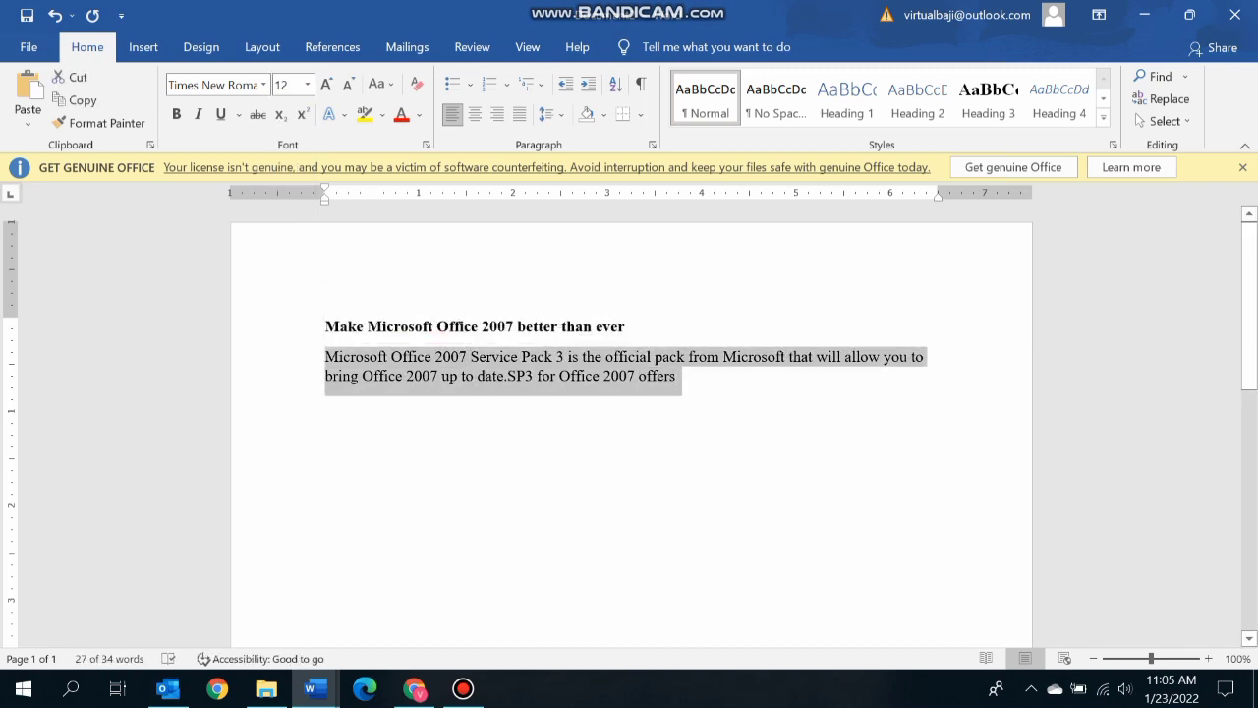
click(676, 375)
Step: Enlarge the heading line to 14 pt
drag(629, 326, 325, 326)
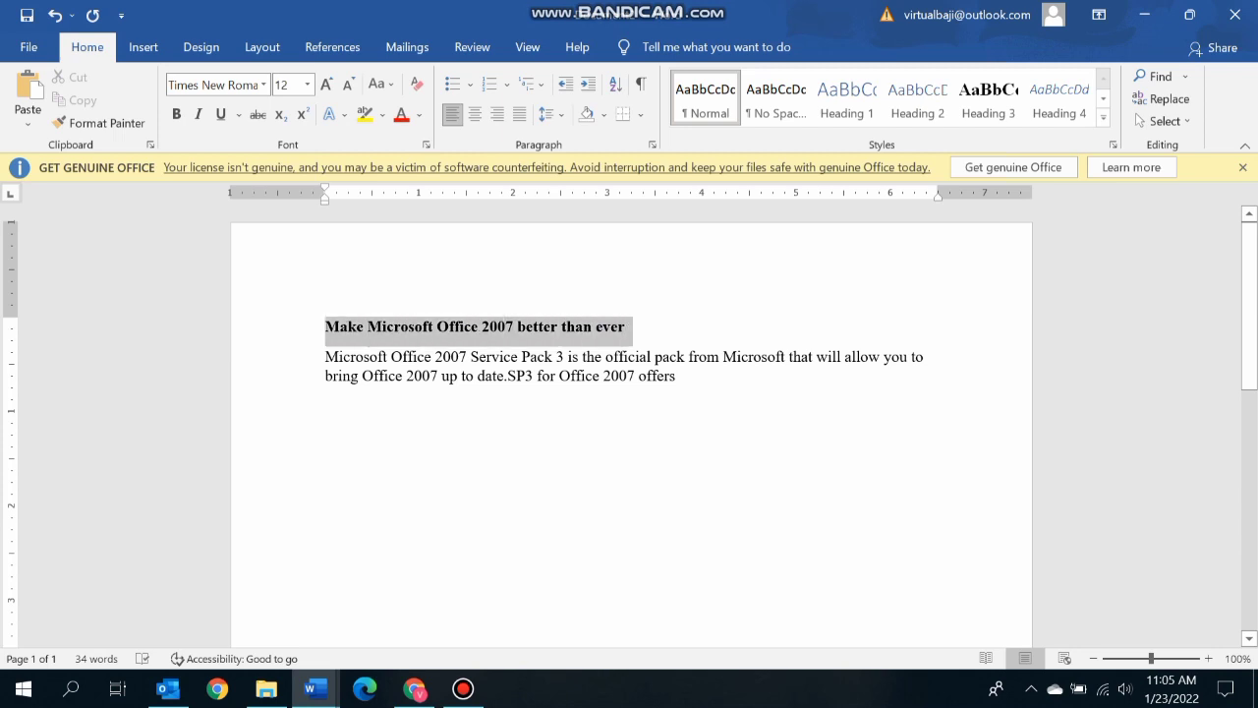
click(282, 85)
click(307, 85)
click(281, 210)
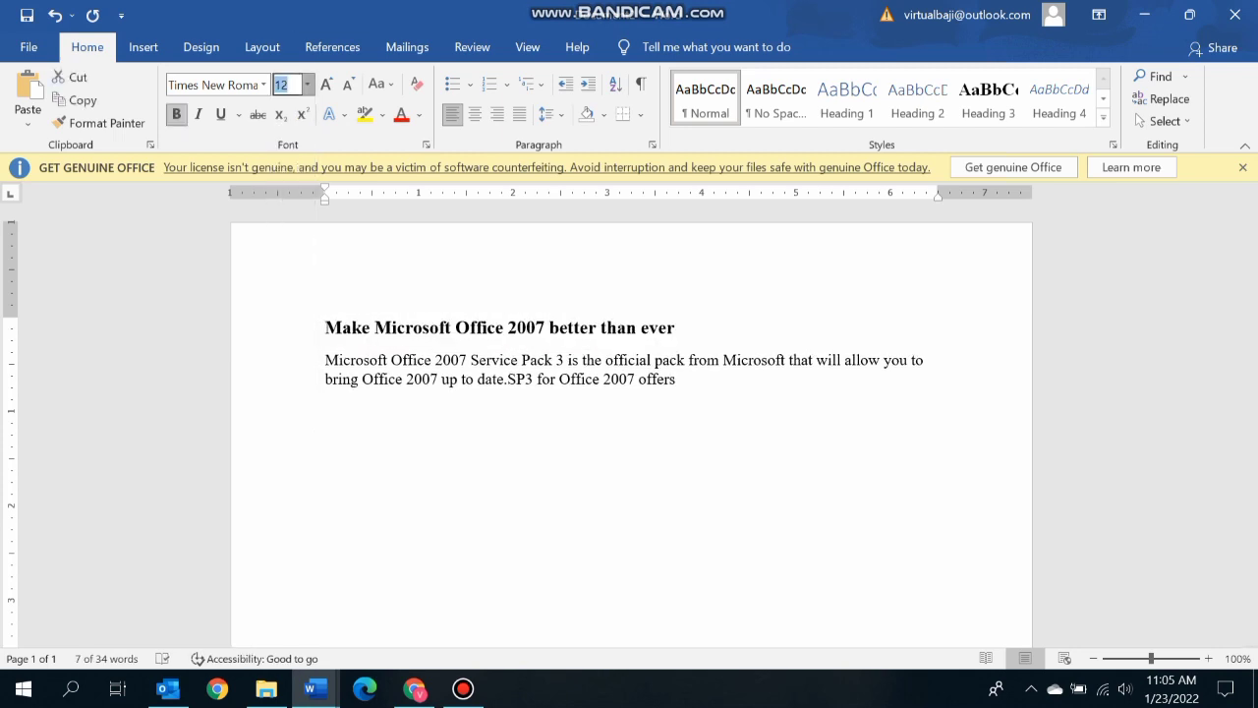
click(642, 378)
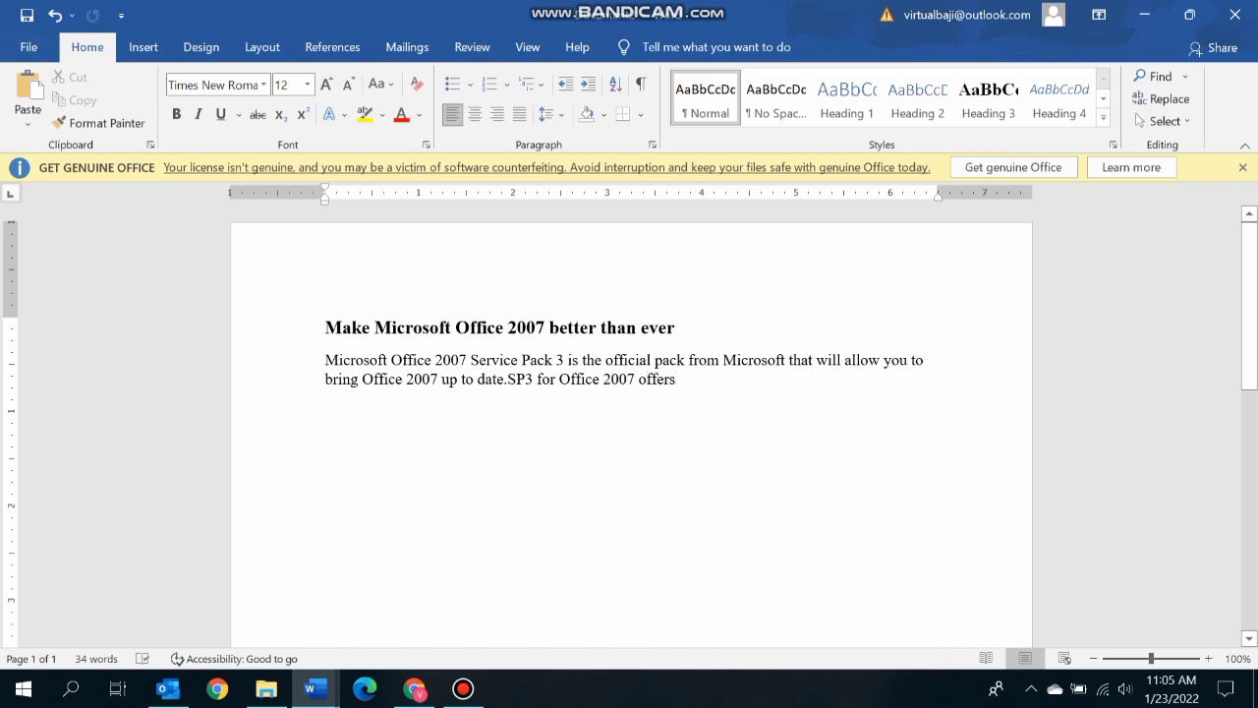
drag(676, 378, 326, 360)
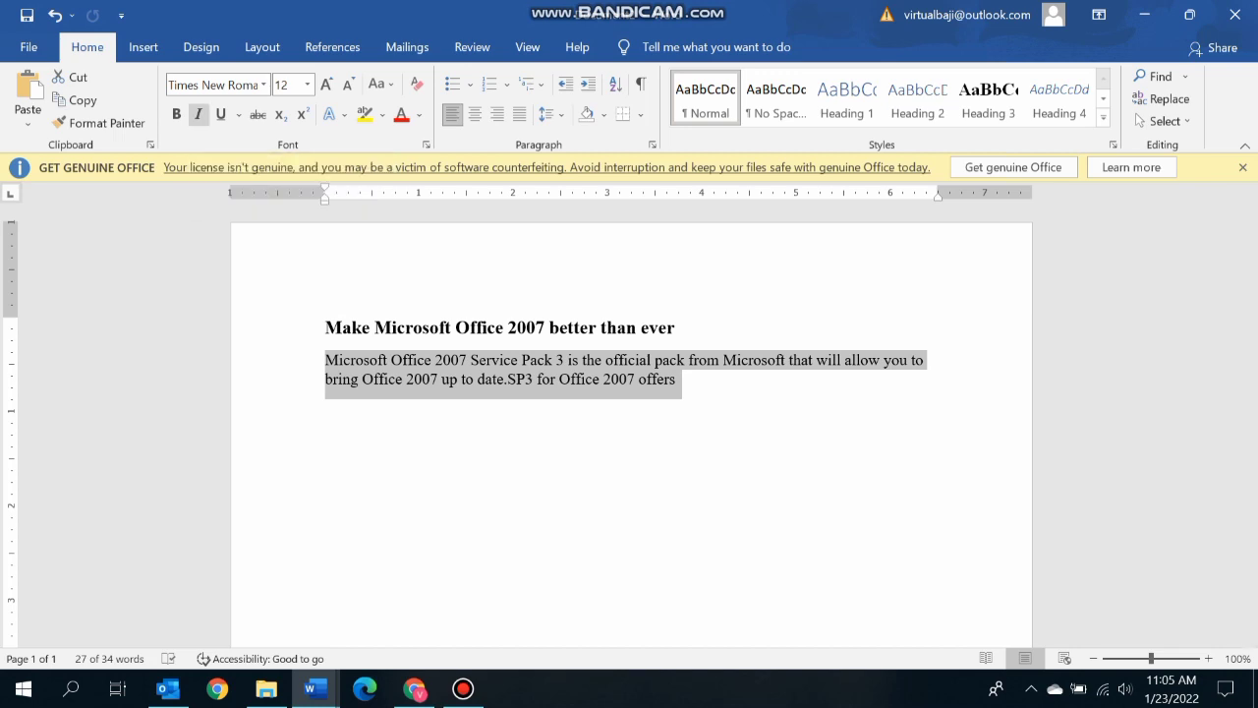
Step: Italicize the body paragraph, then remove the italics again
click(198, 114)
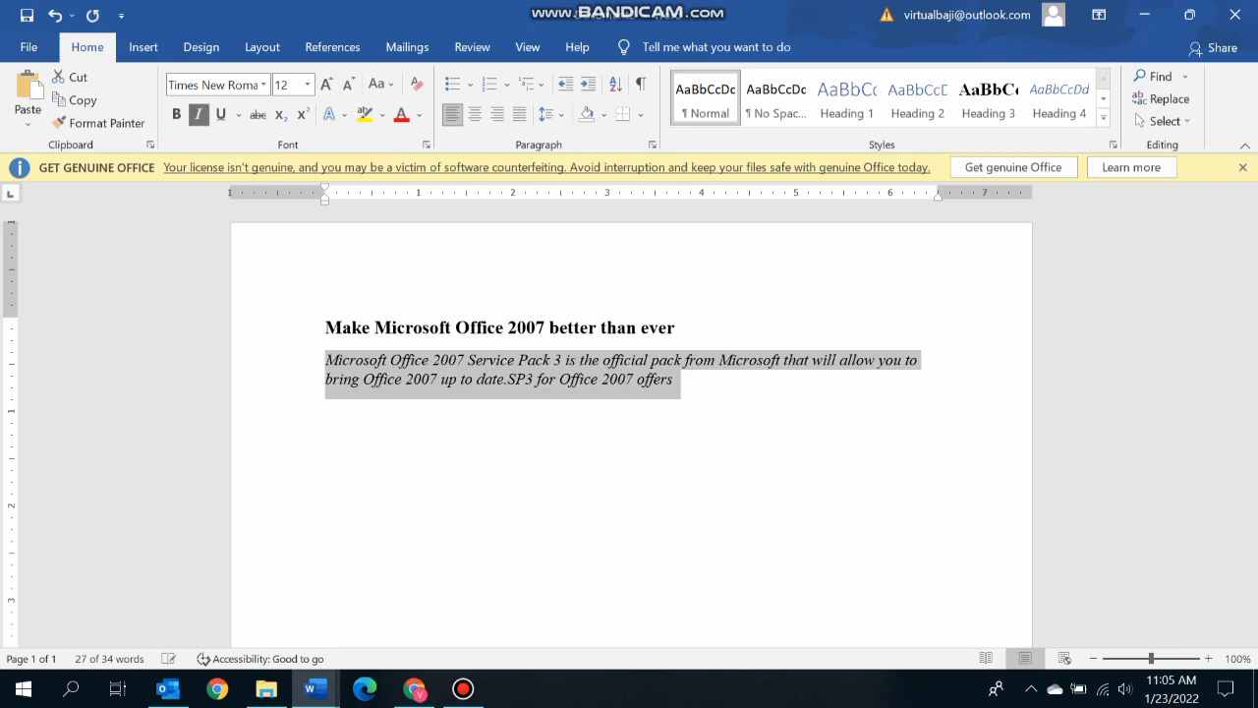
click(517, 378)
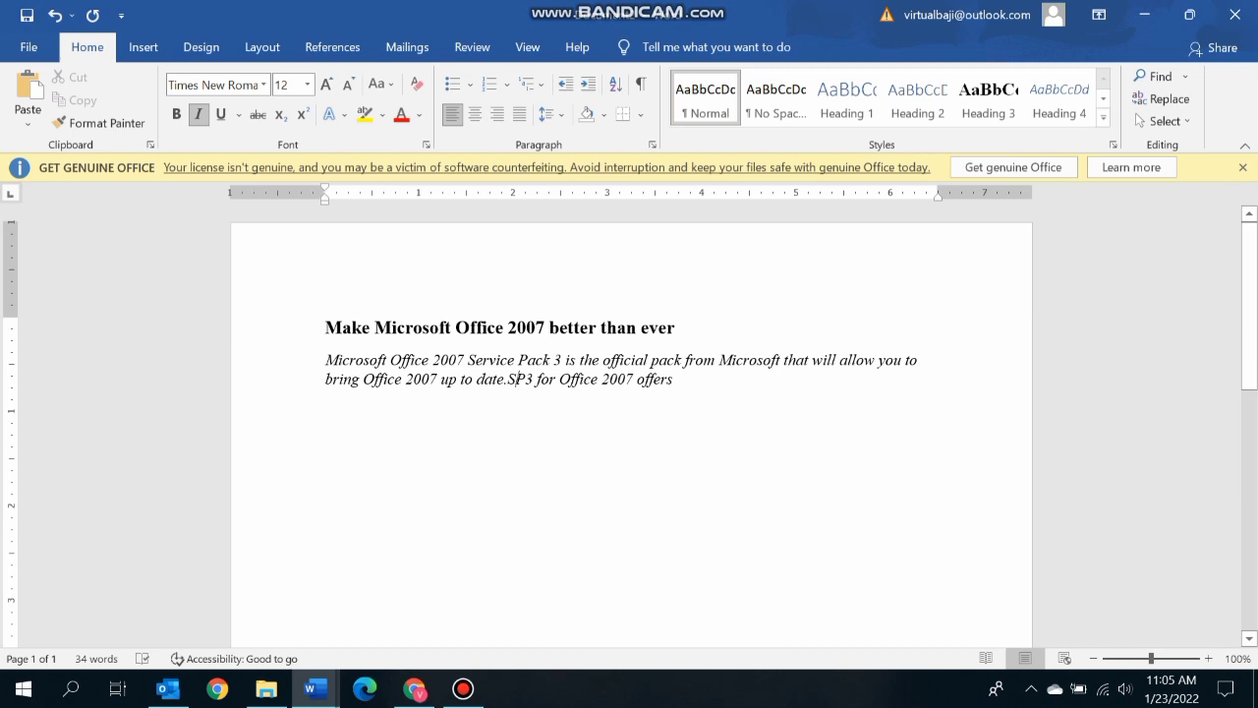
drag(674, 383, 325, 360)
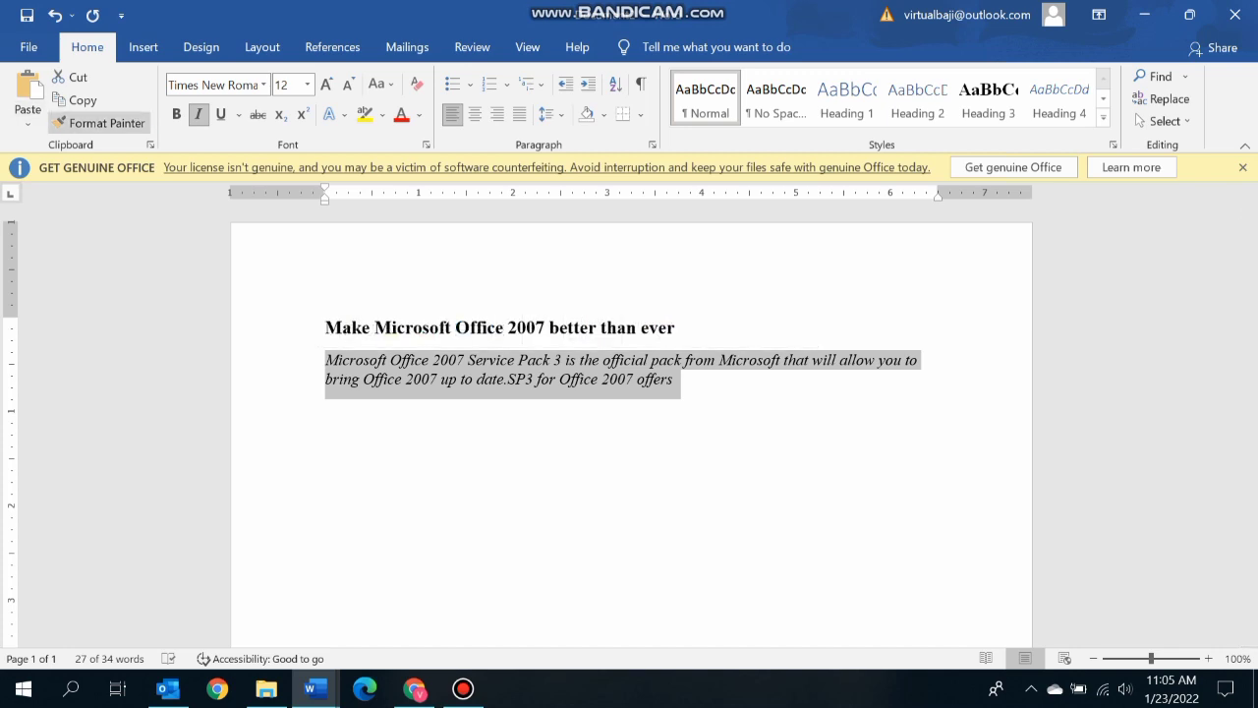
key(ctrl+i)
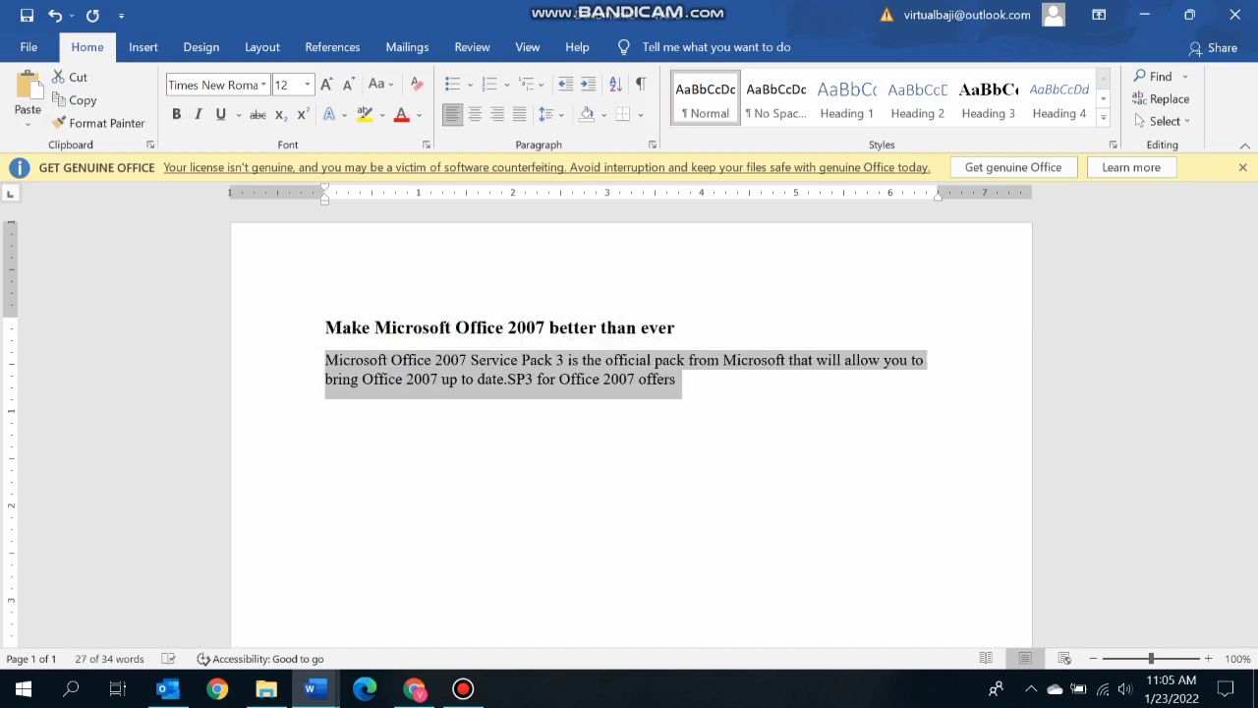
Step: Toggle bold off and back on for the heading, then show the underline styles
click(676, 327)
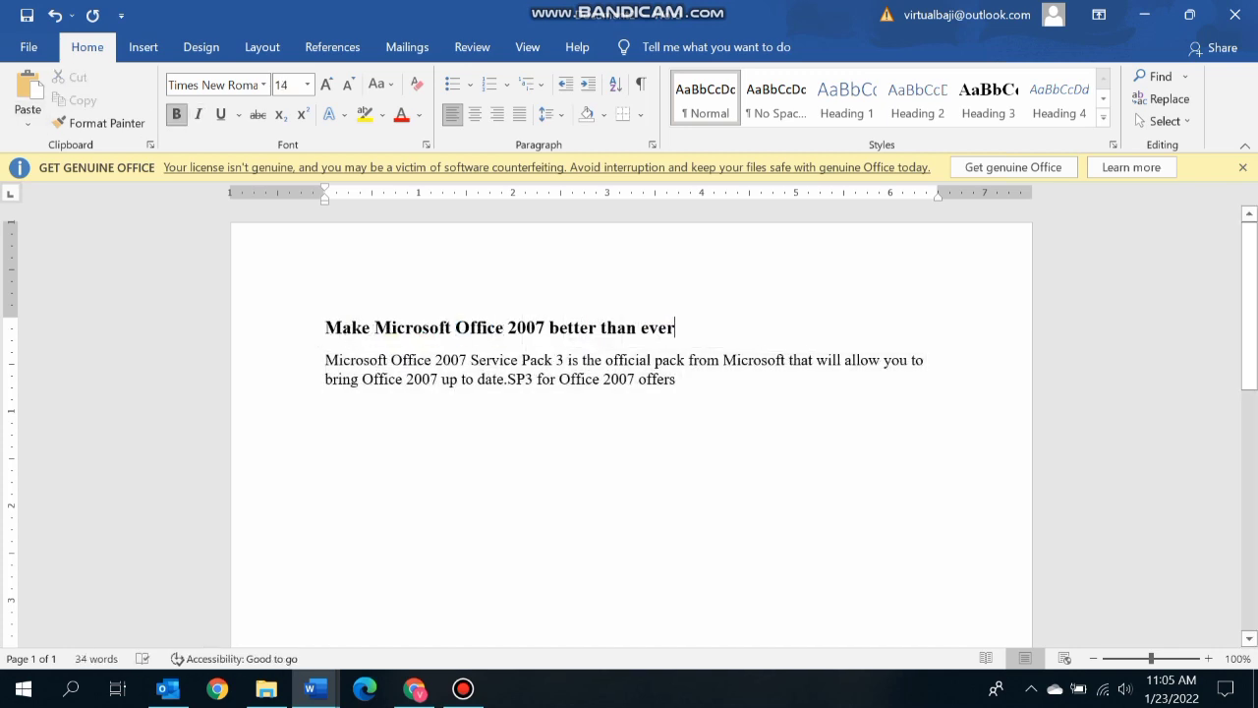
drag(676, 327, 325, 327)
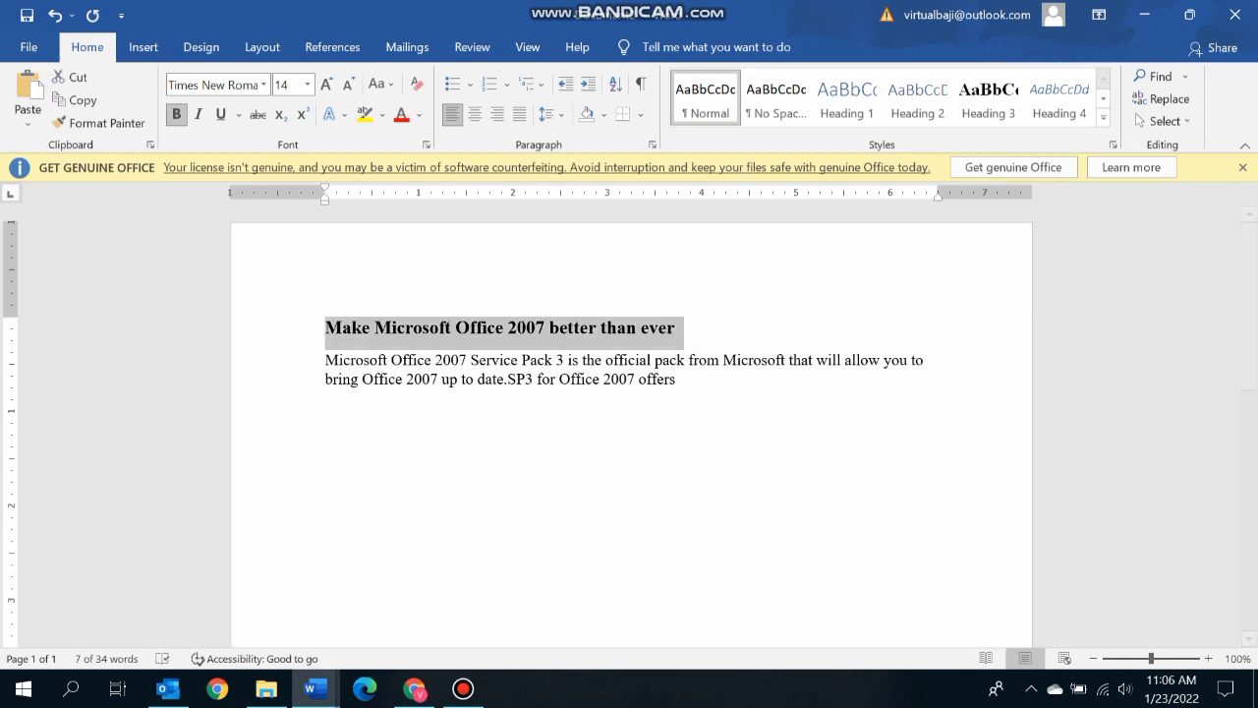
key(ctrl+b)
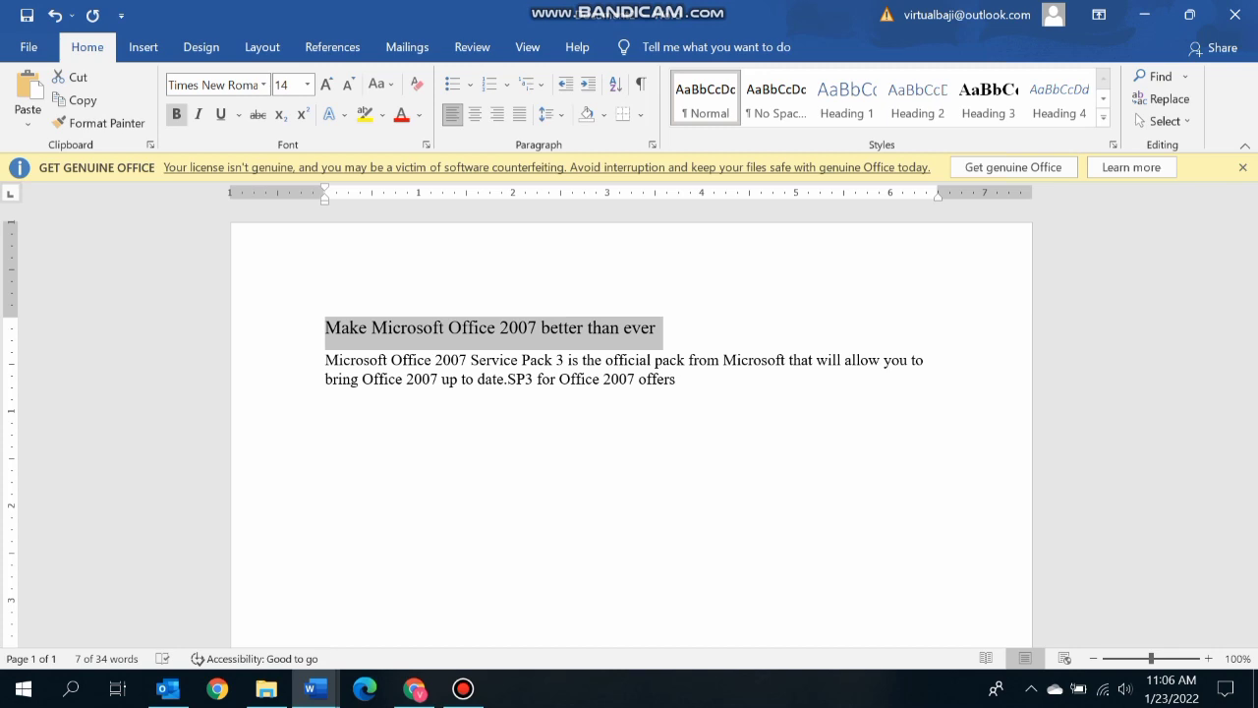
key(ctrl+b)
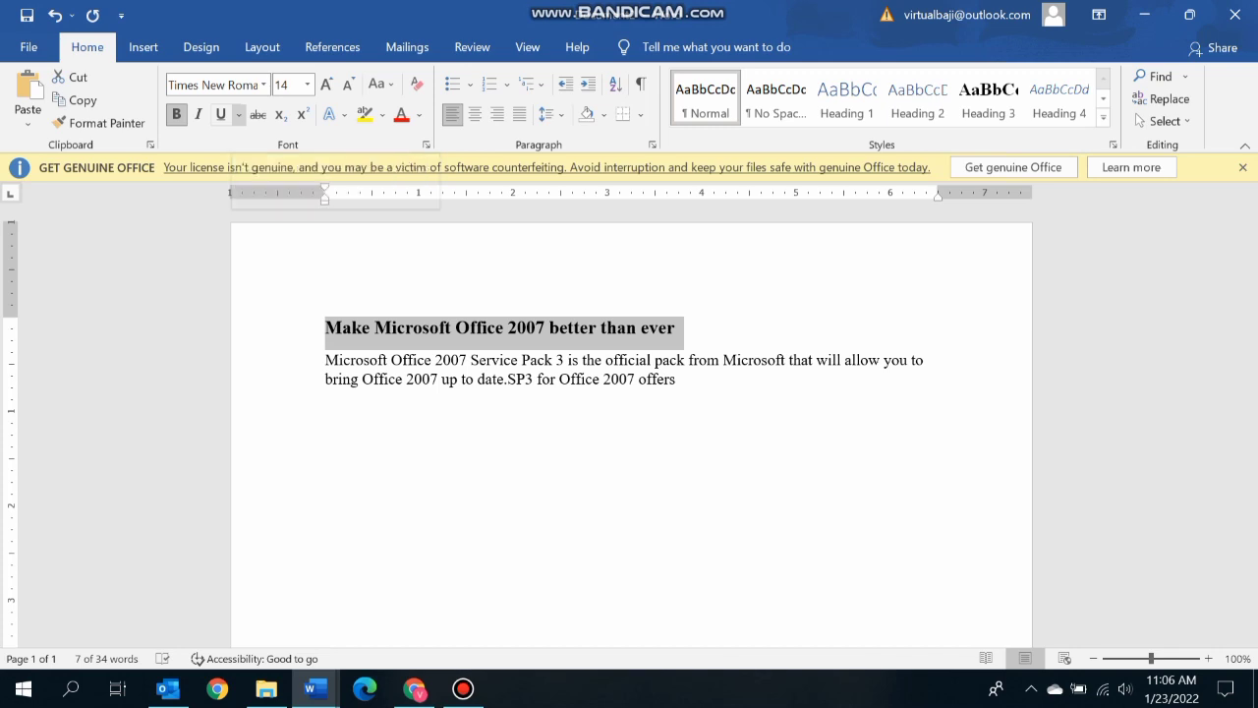
click(238, 114)
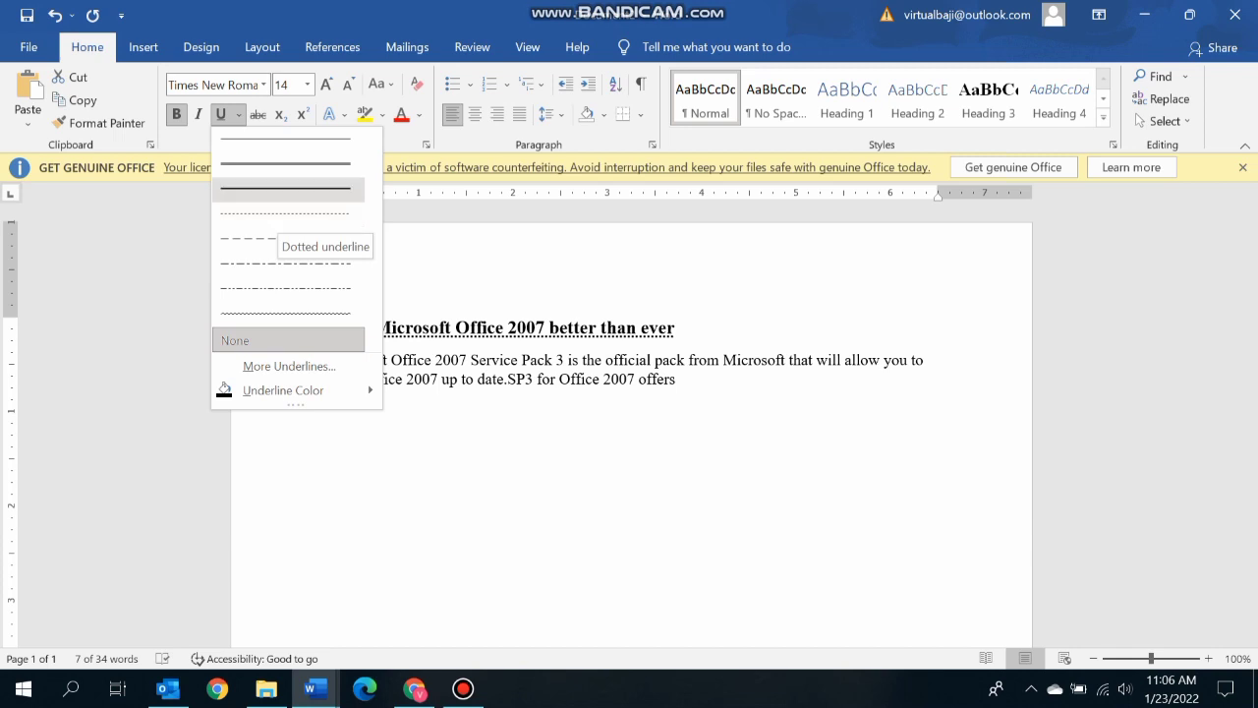
Step: Type the subheading 'Make the sub heading' on a new line under the title
click(285, 139)
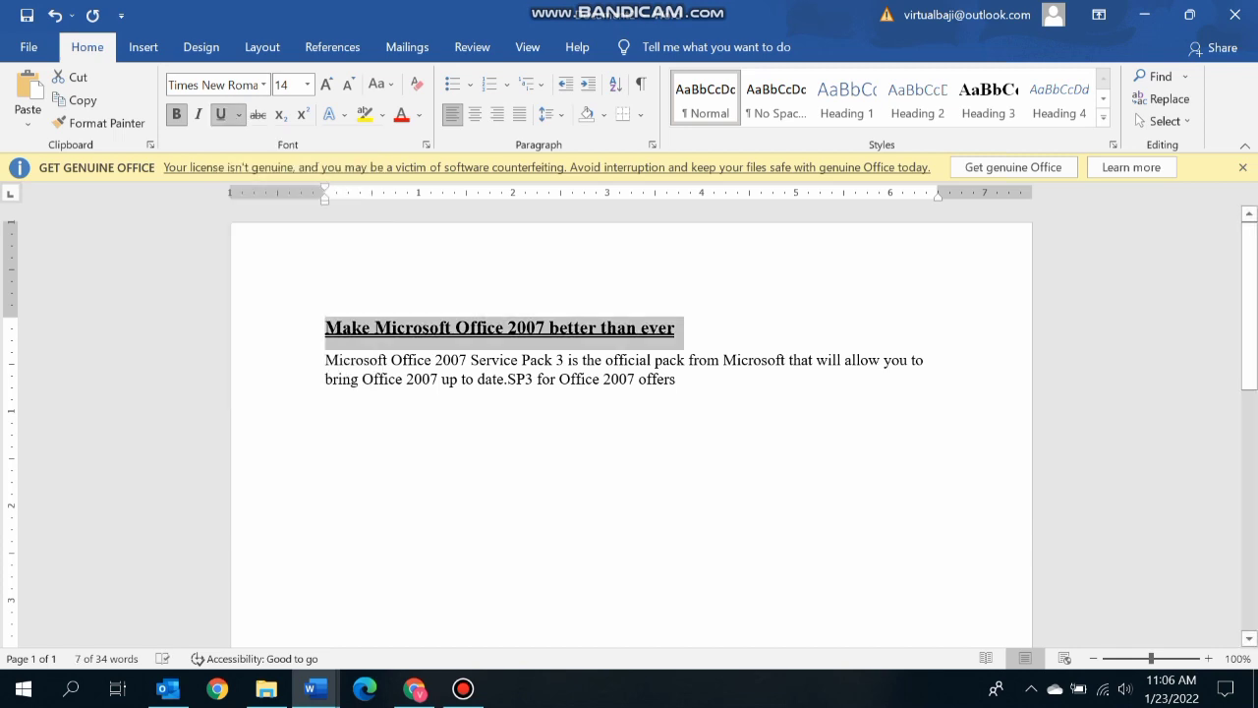
click(675, 327)
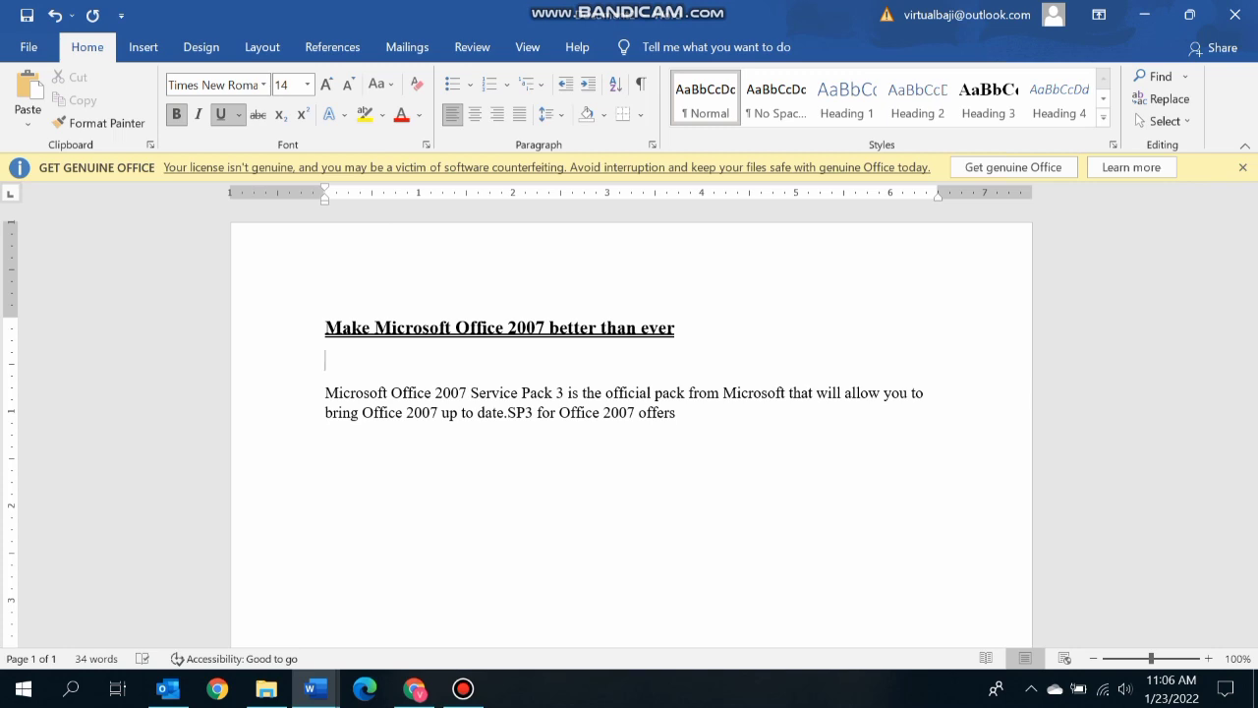
text(Make )
text(the )
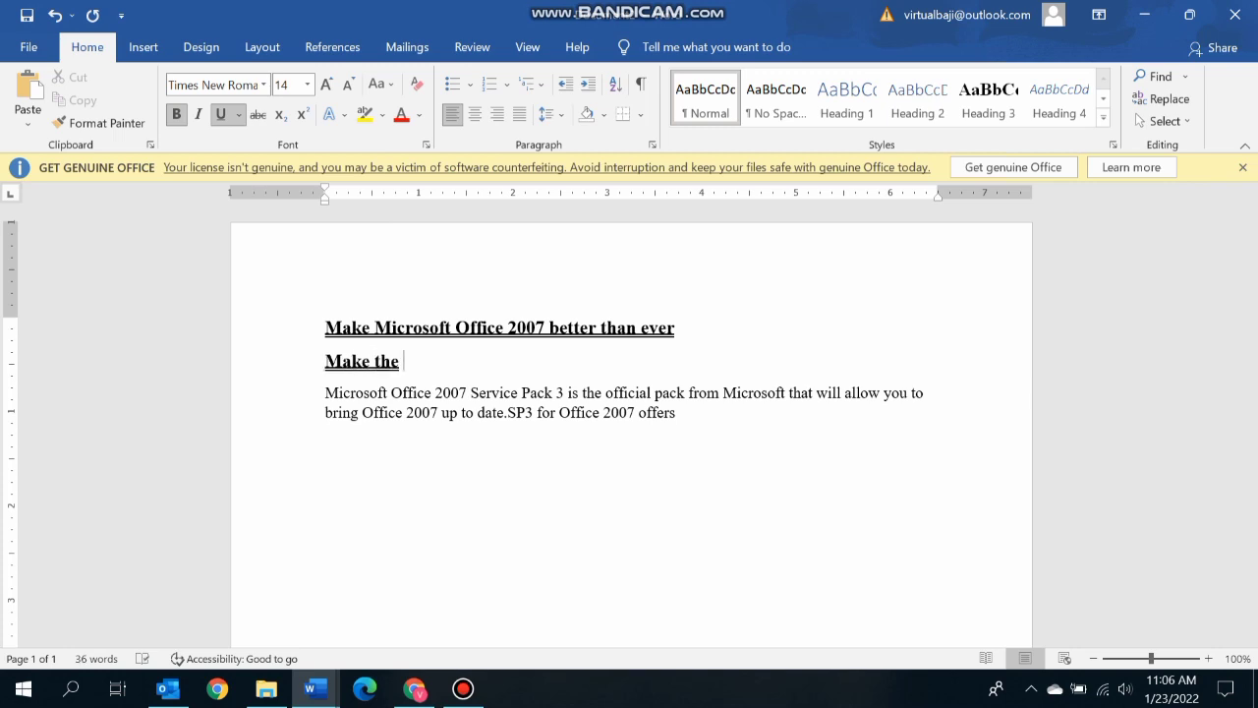
text(sub had)
key(BackSpace)
key(BackSpace)
text(ead)
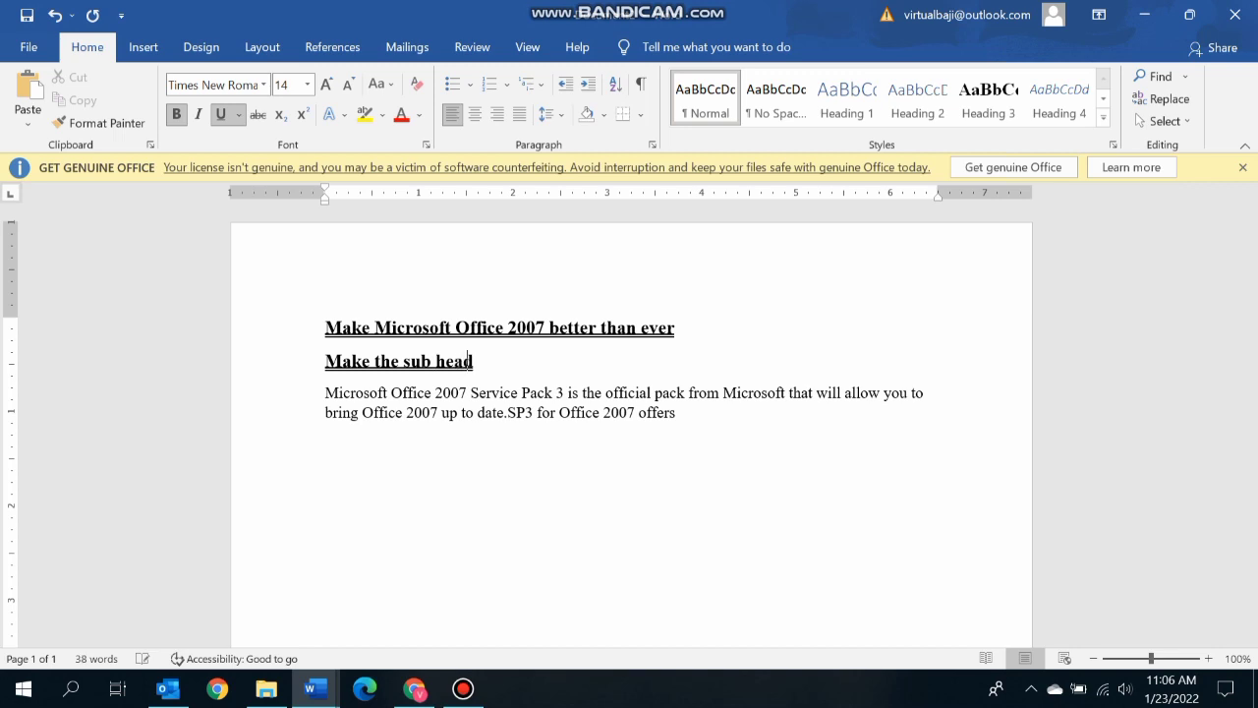
text(ing)
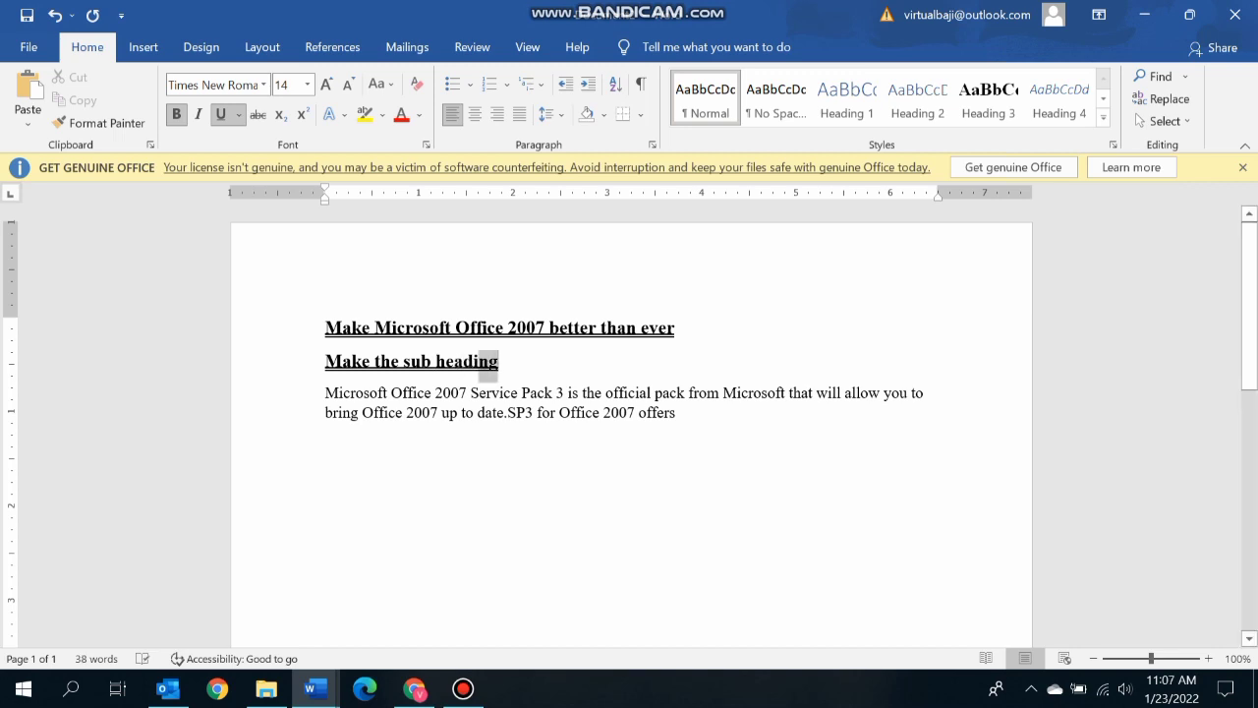
Step: Apply a single underline to the subheading
drag(499, 361, 326, 360)
click(238, 114)
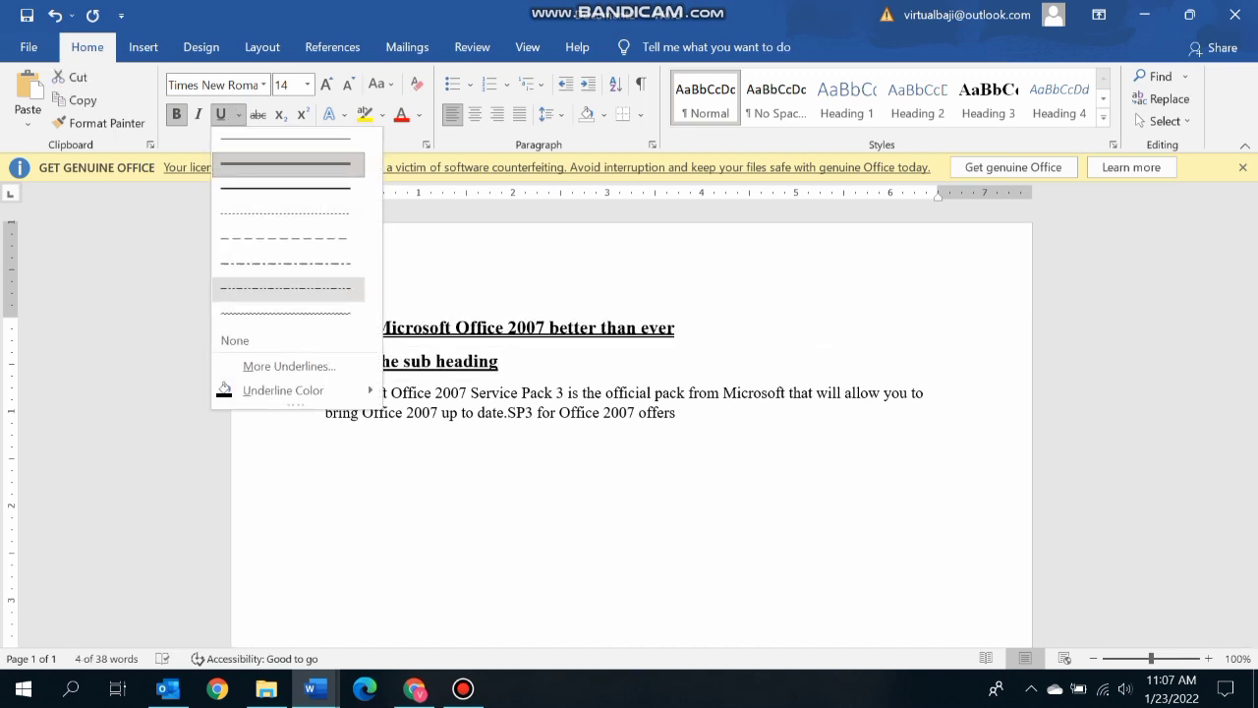
click(285, 163)
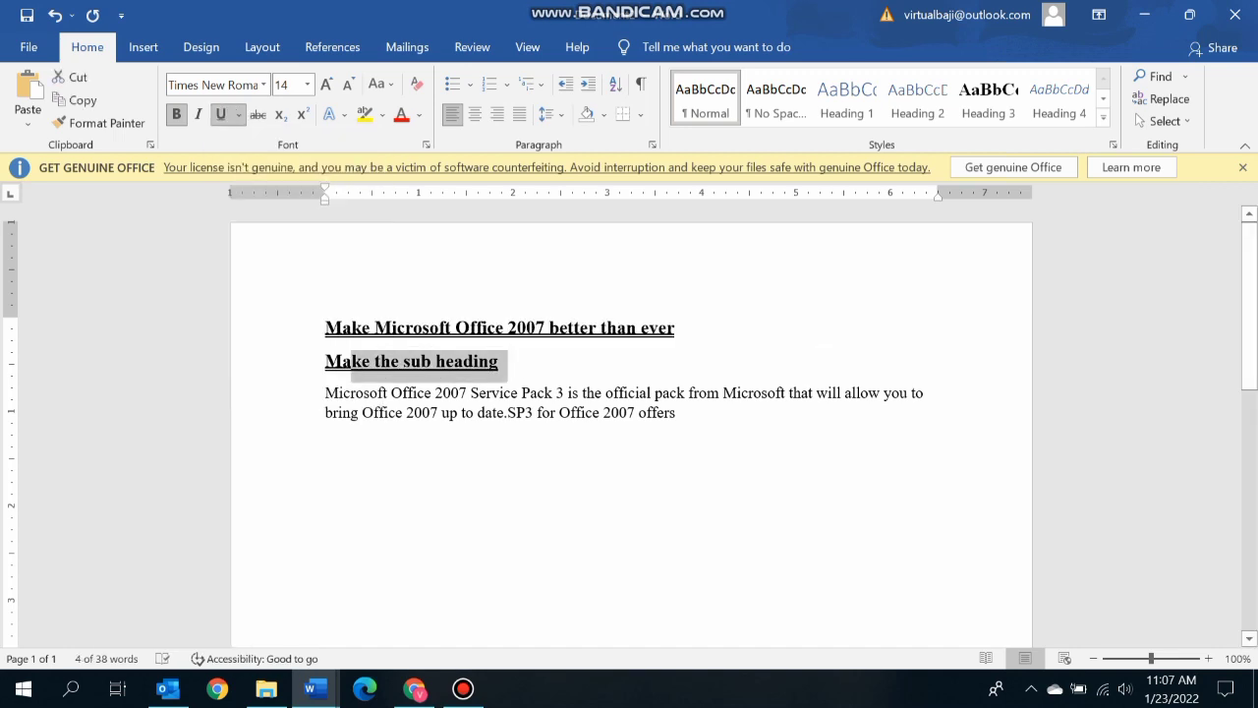
click(238, 114)
click(285, 190)
click(560, 328)
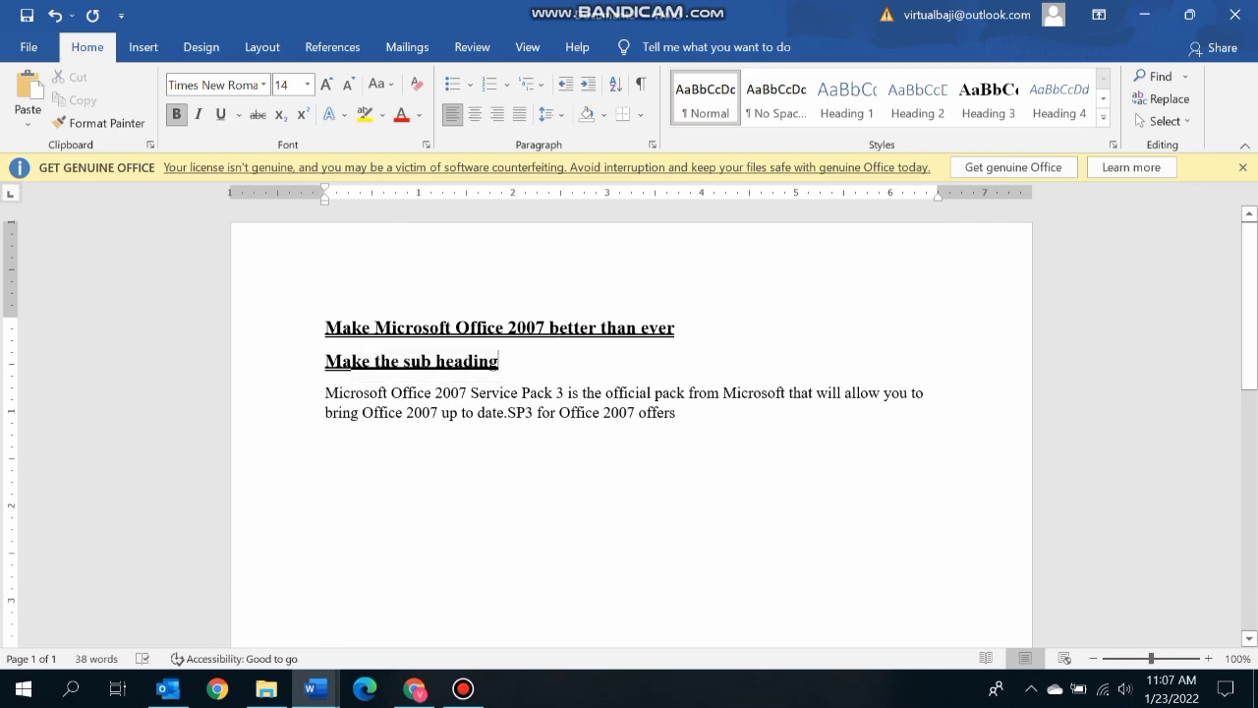
Step: Remove bold from part of the subheading, then undo back to 'Make the sub had'
mouse_move(498, 361)
mouse_down()
mouse_move(326, 361)
mouse_move(507, 361)
mouse_move(326, 360)
mouse_move(362, 361)
mouse_move(351, 361)
mouse_up()
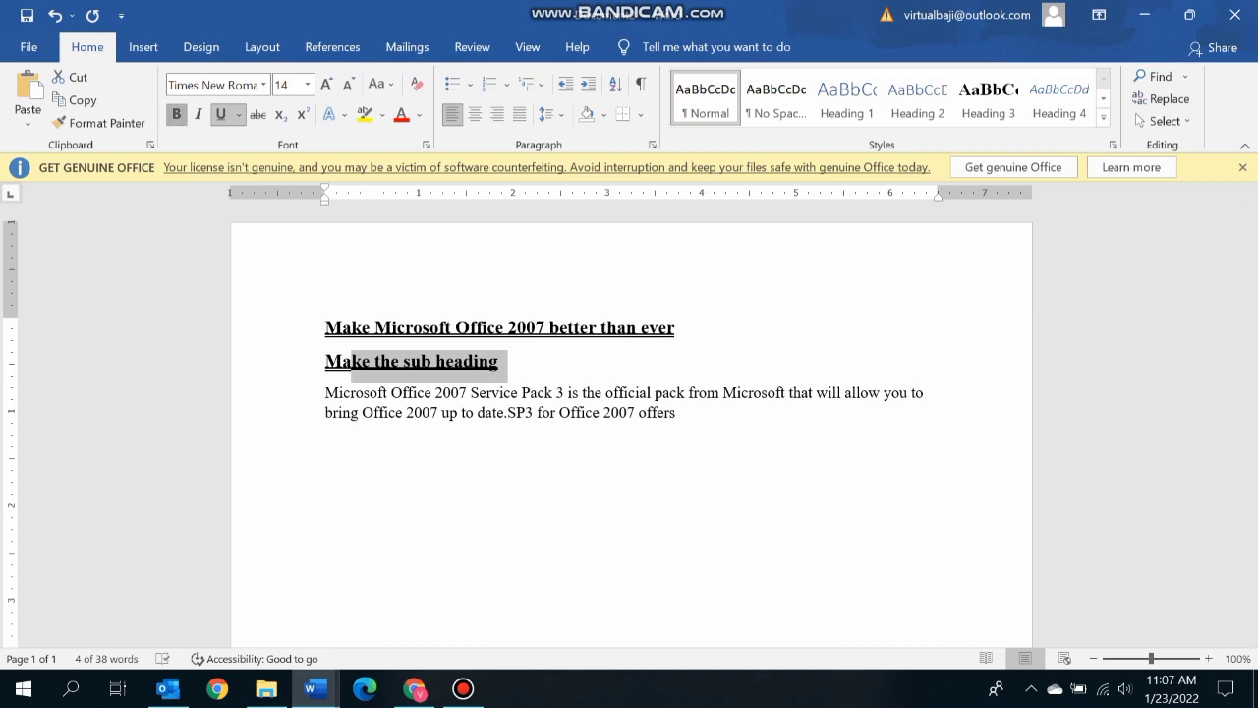
click(176, 114)
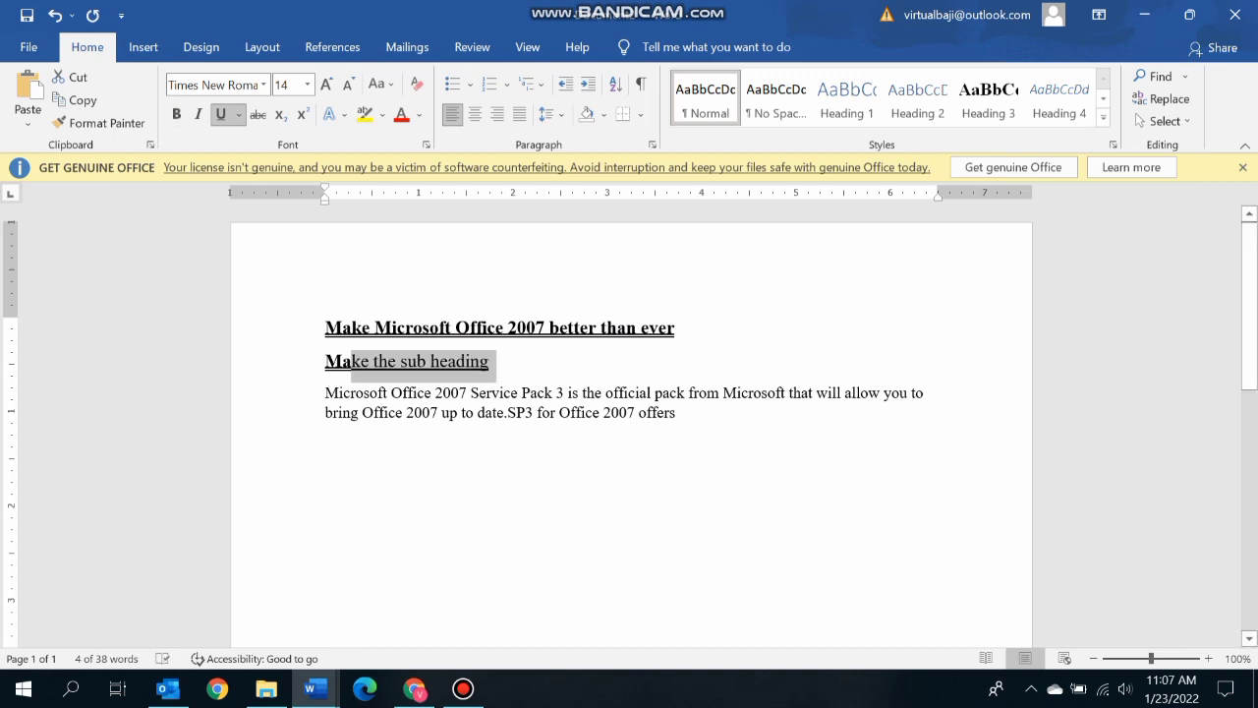
click(675, 411)
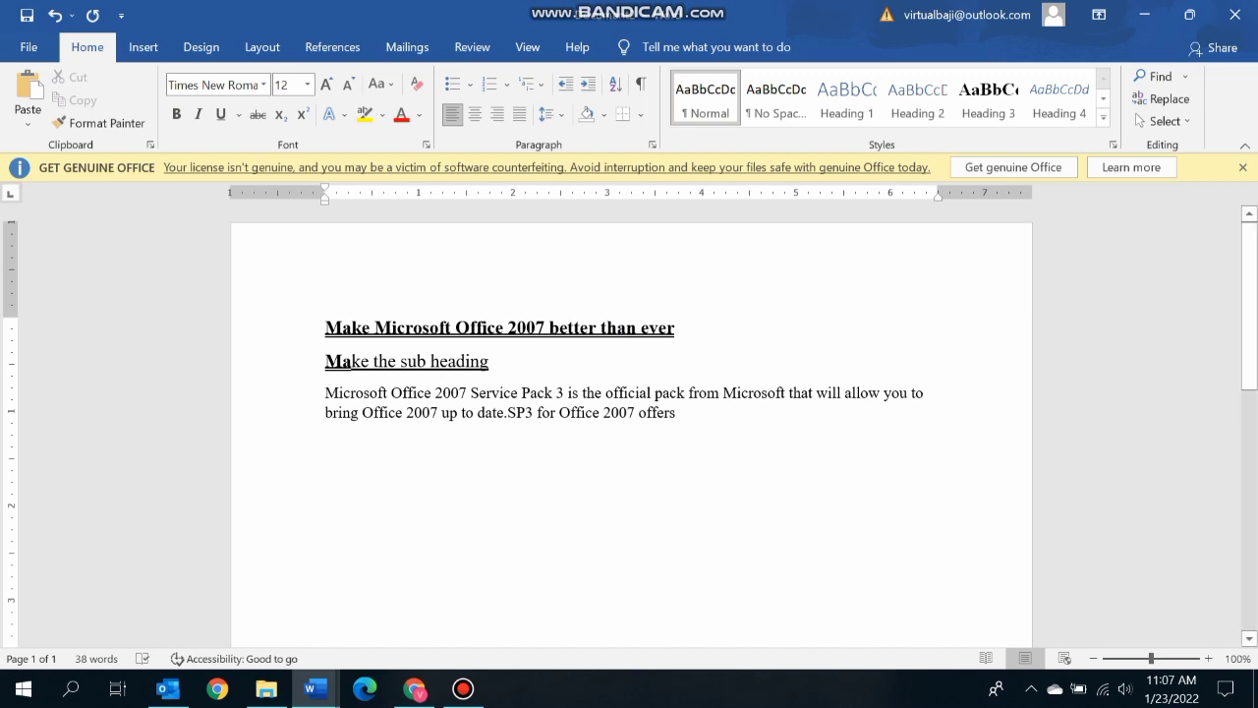
key(ctrl+z)
key(ctrl+z)
key(ctrl+z)
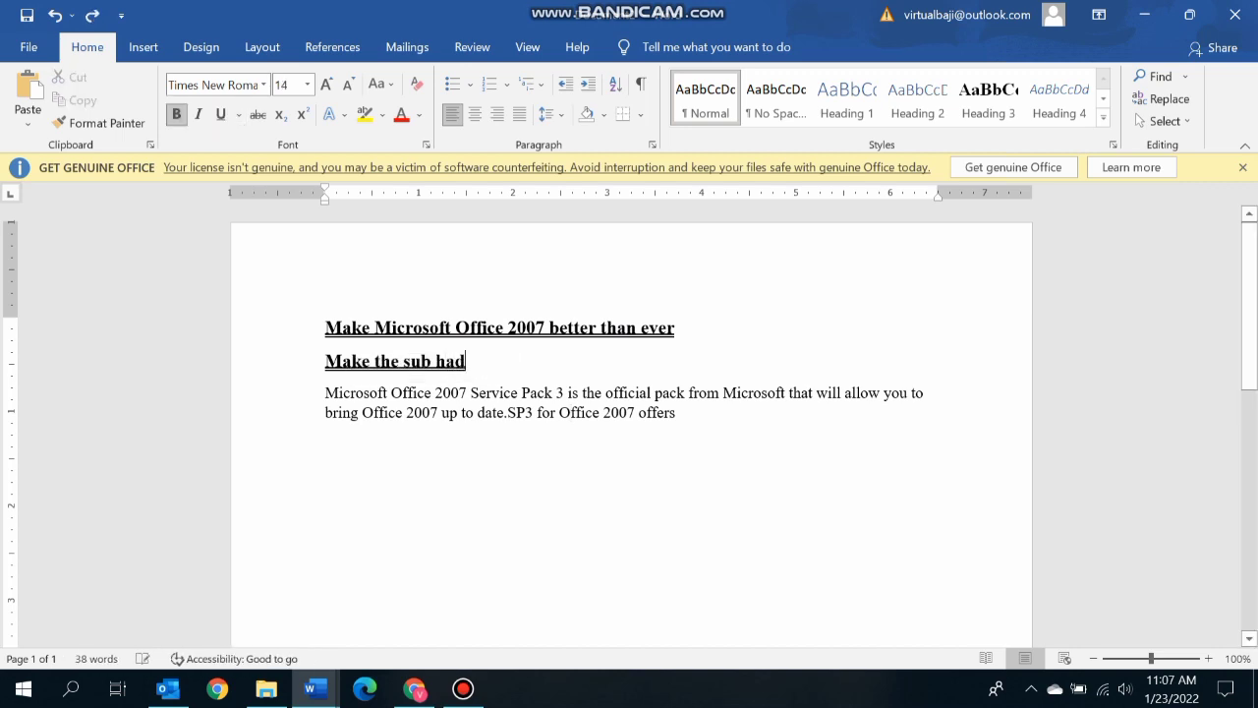
key(ctrl+z)
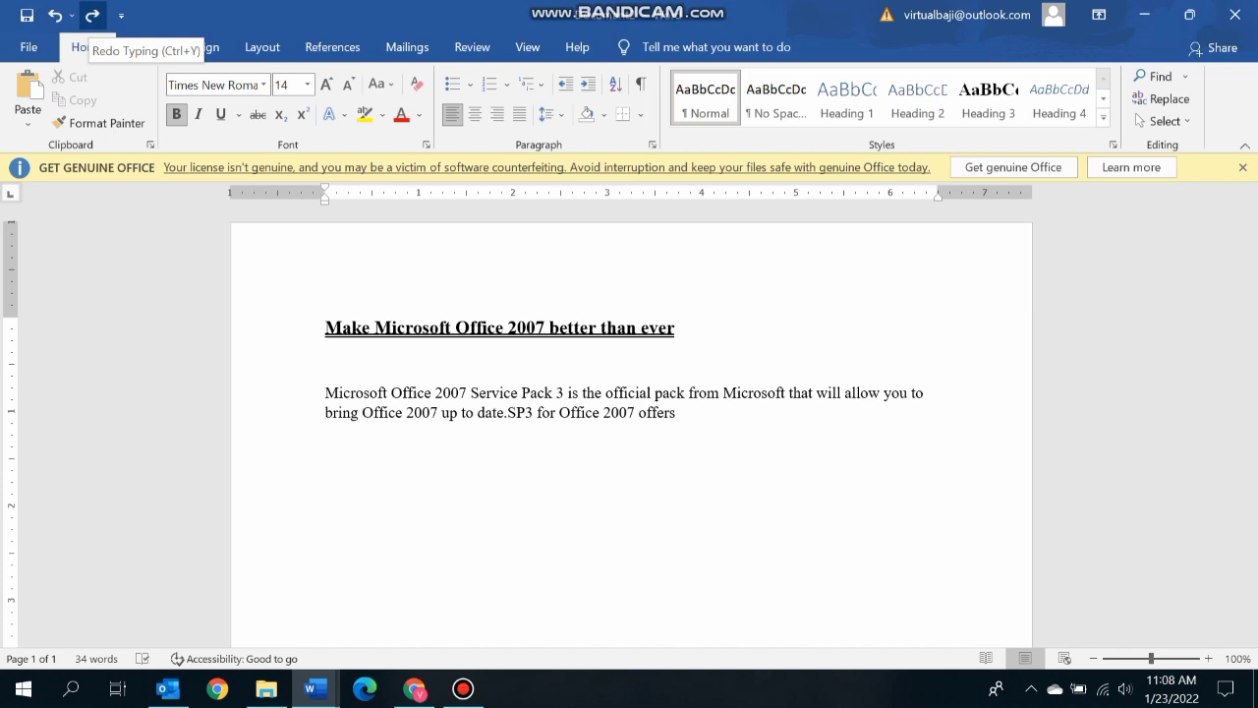
Step: Redo the subheading and correct it to 'Make the sub heading'
click(92, 15)
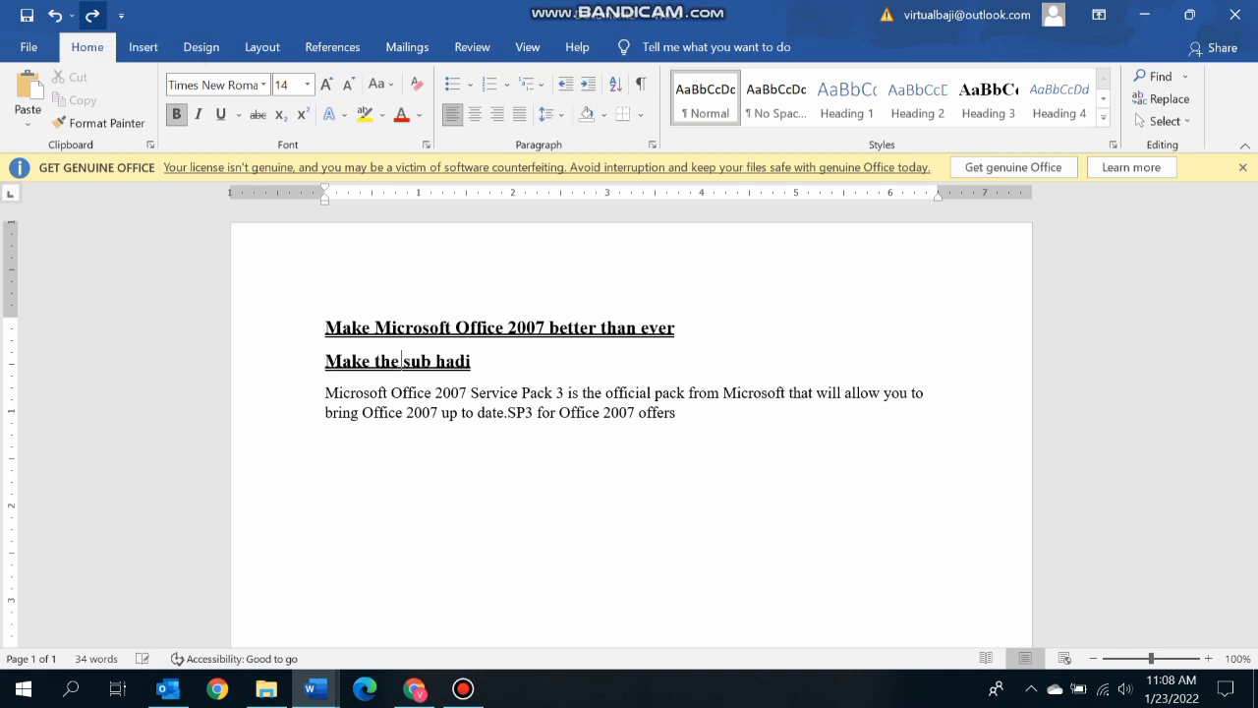
key(BackSpace)
key(BackSpace)
key(BackSpace)
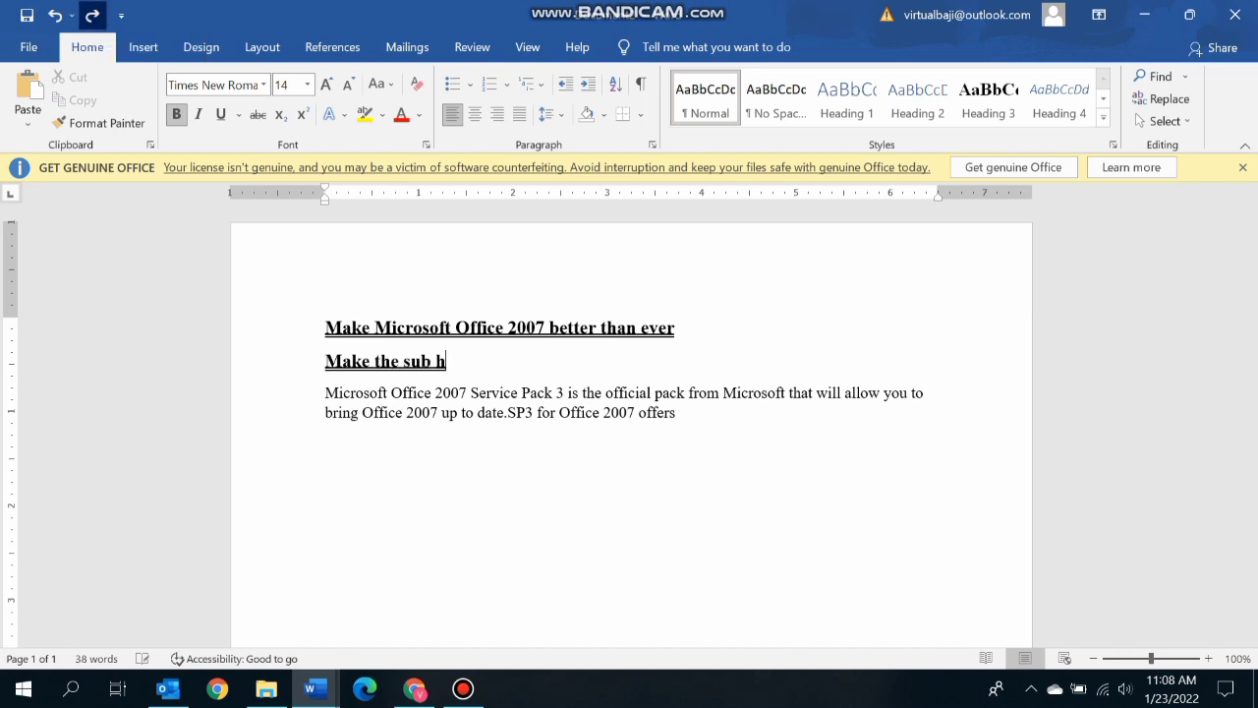
text(eading)
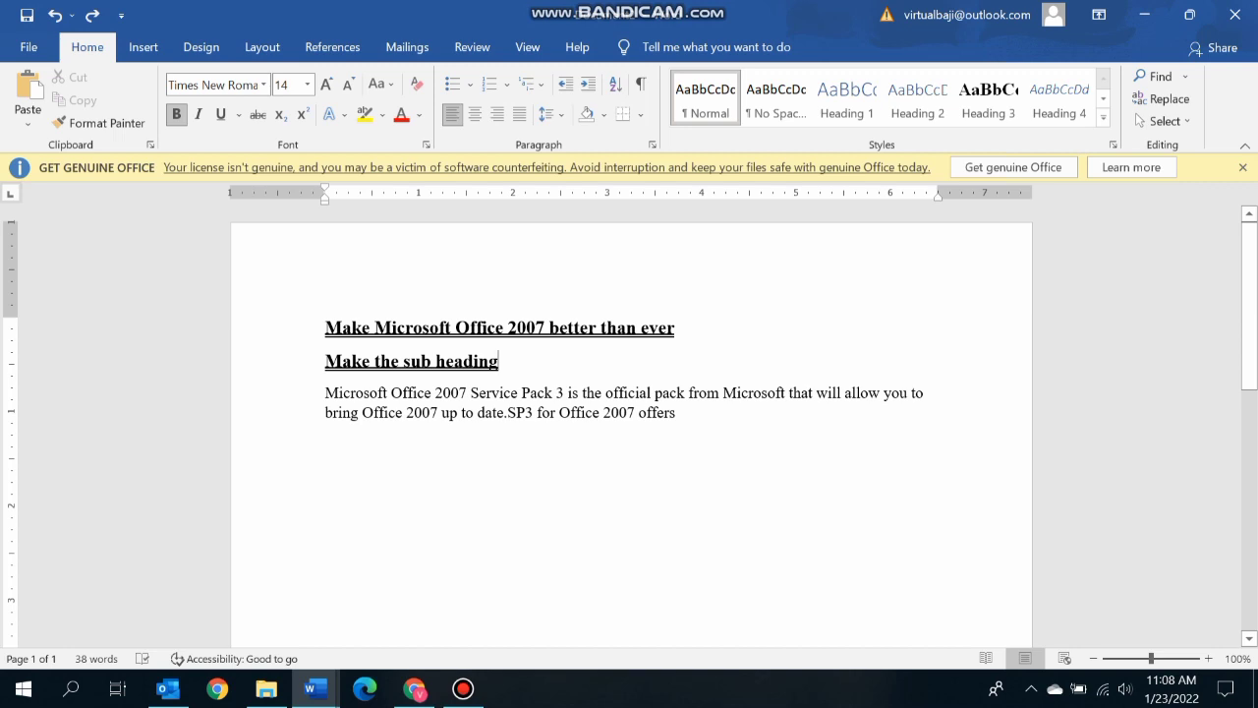
Step: Undo repeatedly until the subheading line is gone
click(55, 15)
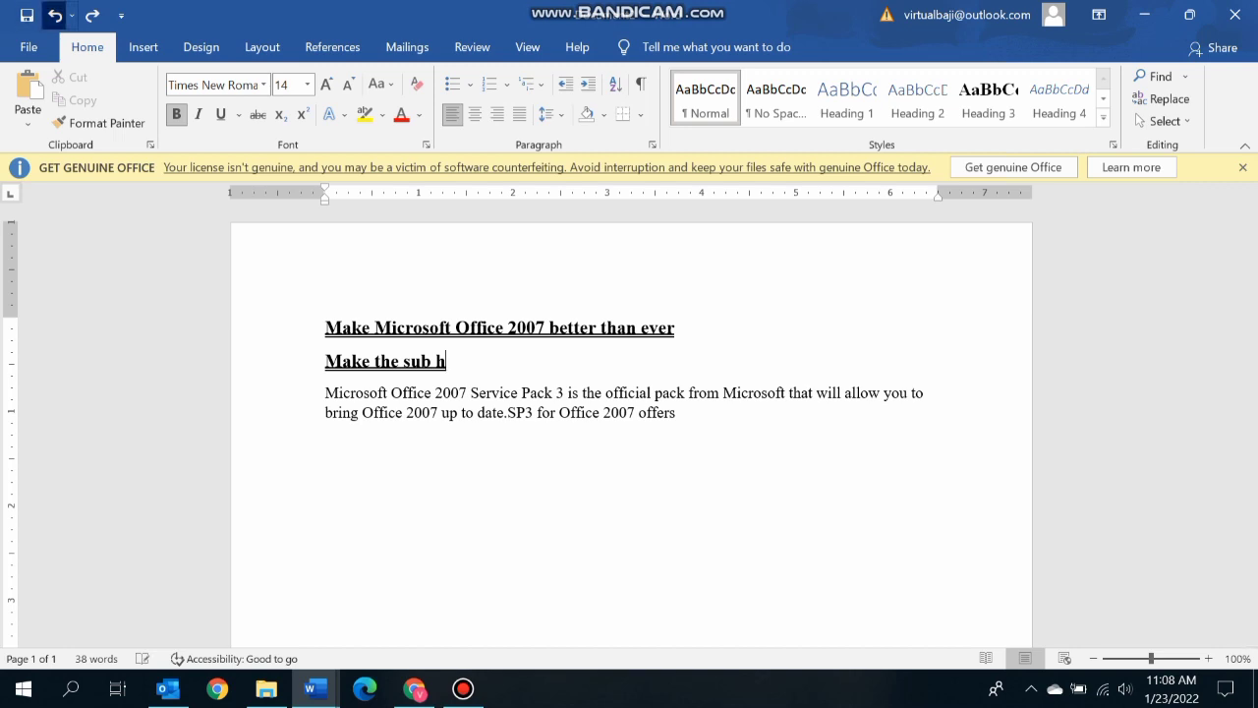
click(55, 14)
click(55, 14)
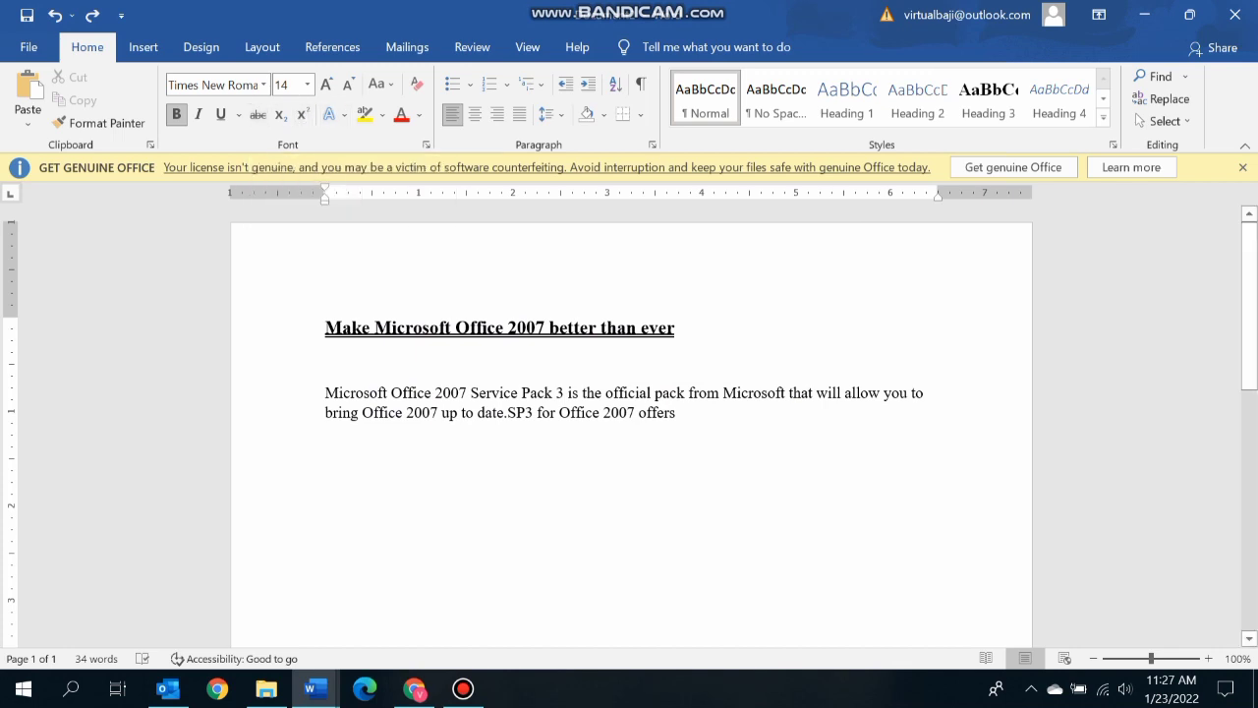
key(Return)
drag(786, 392, 605, 392)
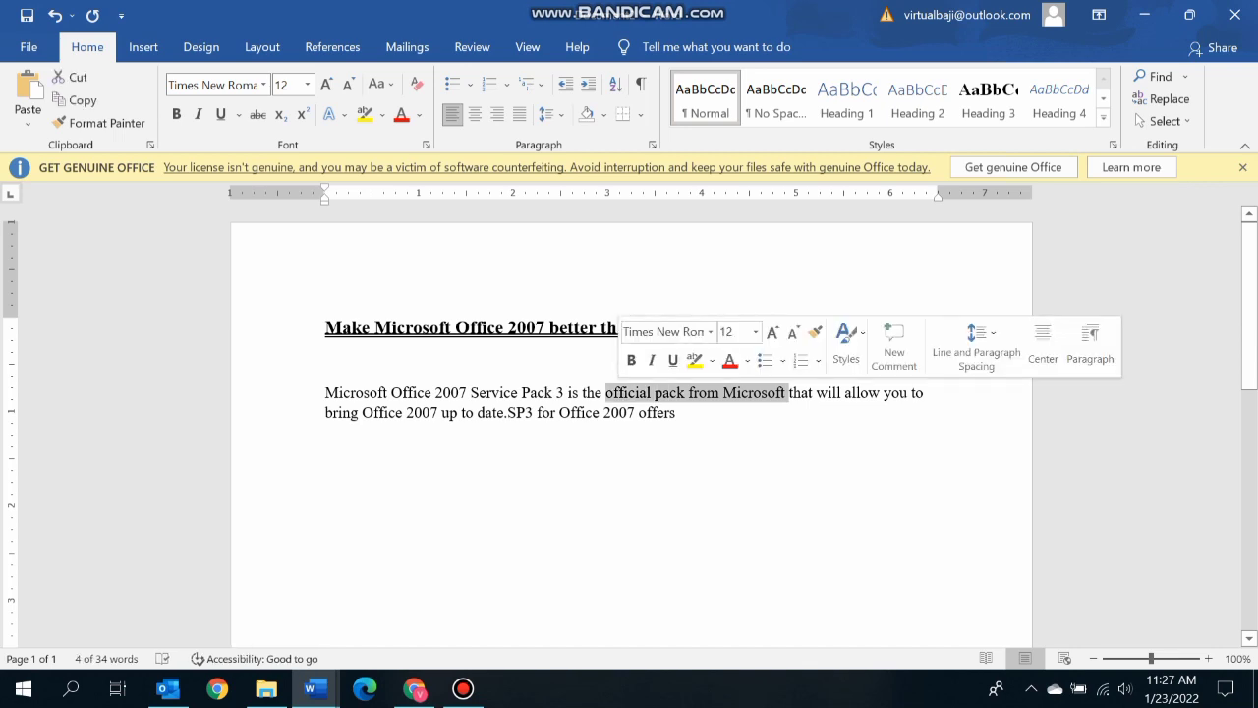
click(258, 114)
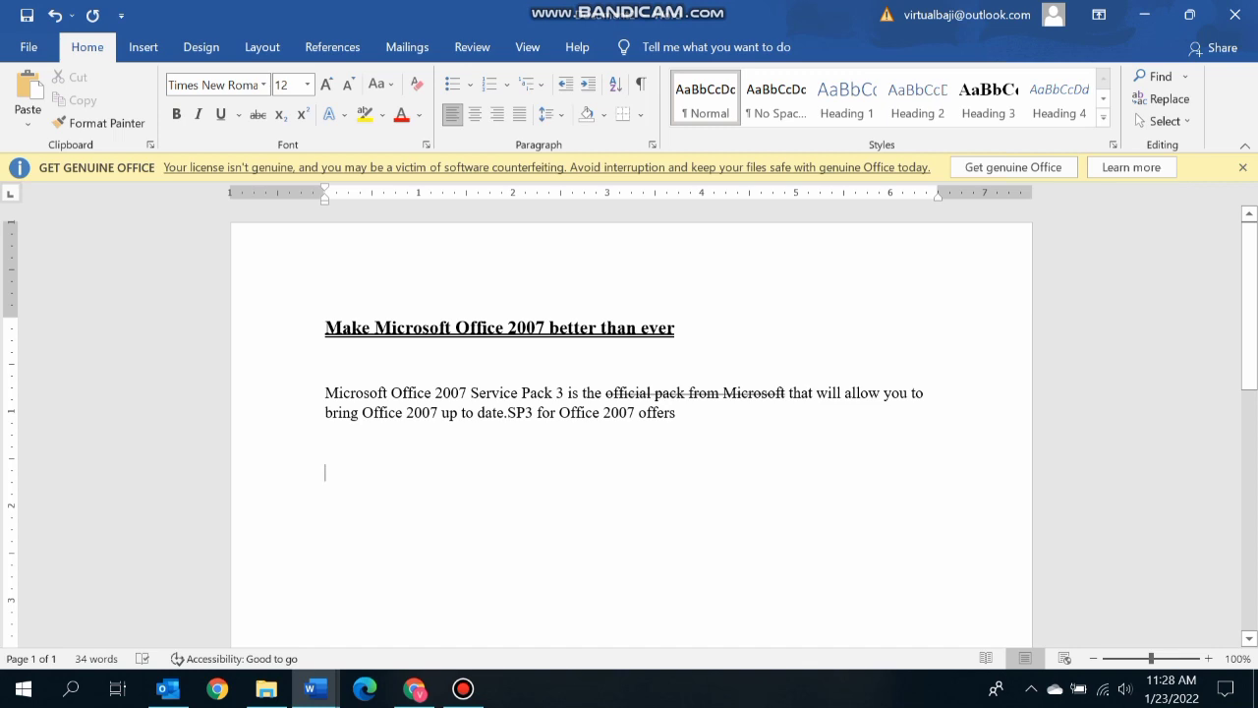
drag(786, 392, 605, 392)
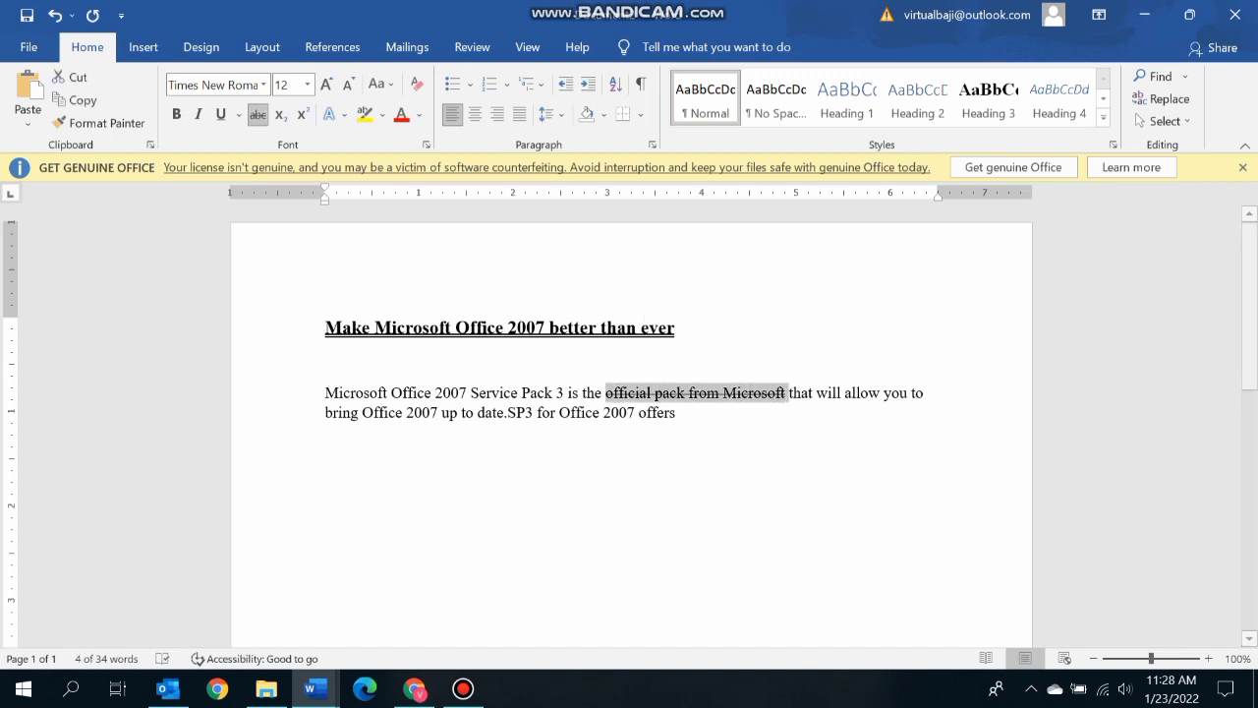
click(258, 114)
click(620, 412)
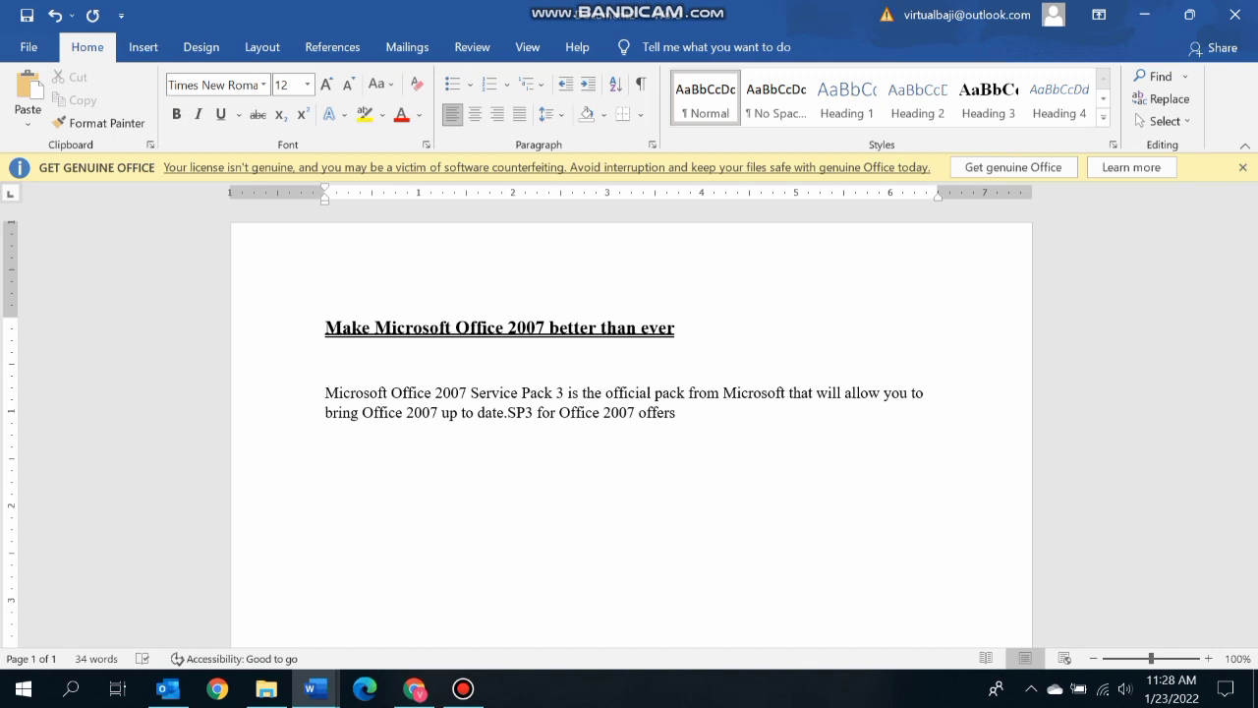
Step: Type CO2, trying the 2 first as subscript and then as superscript
text(CO2)
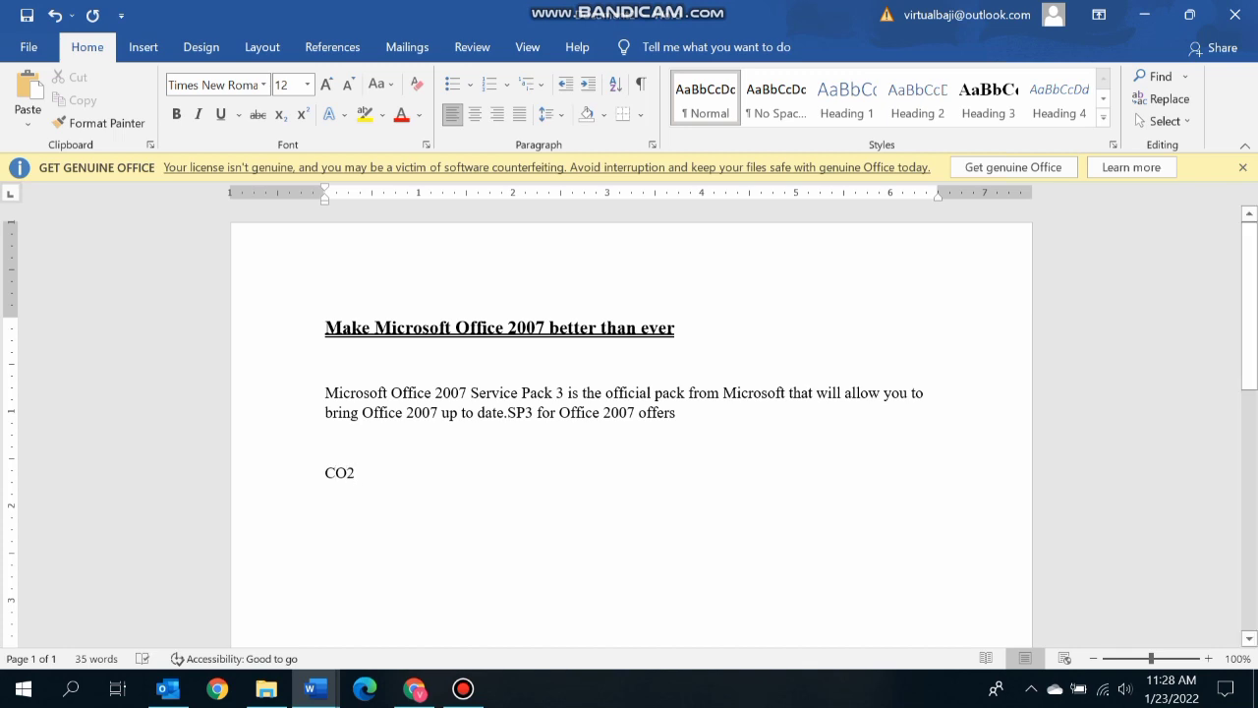
key(BackSpace)
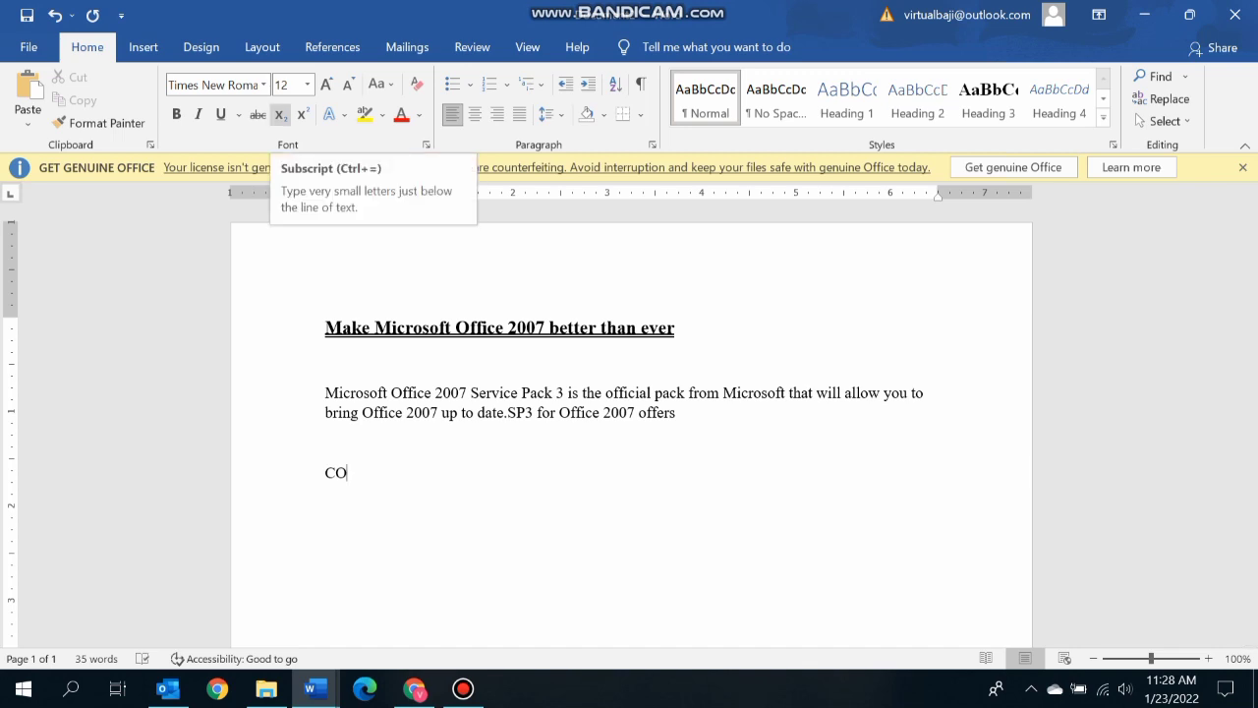
click(280, 114)
text(2)
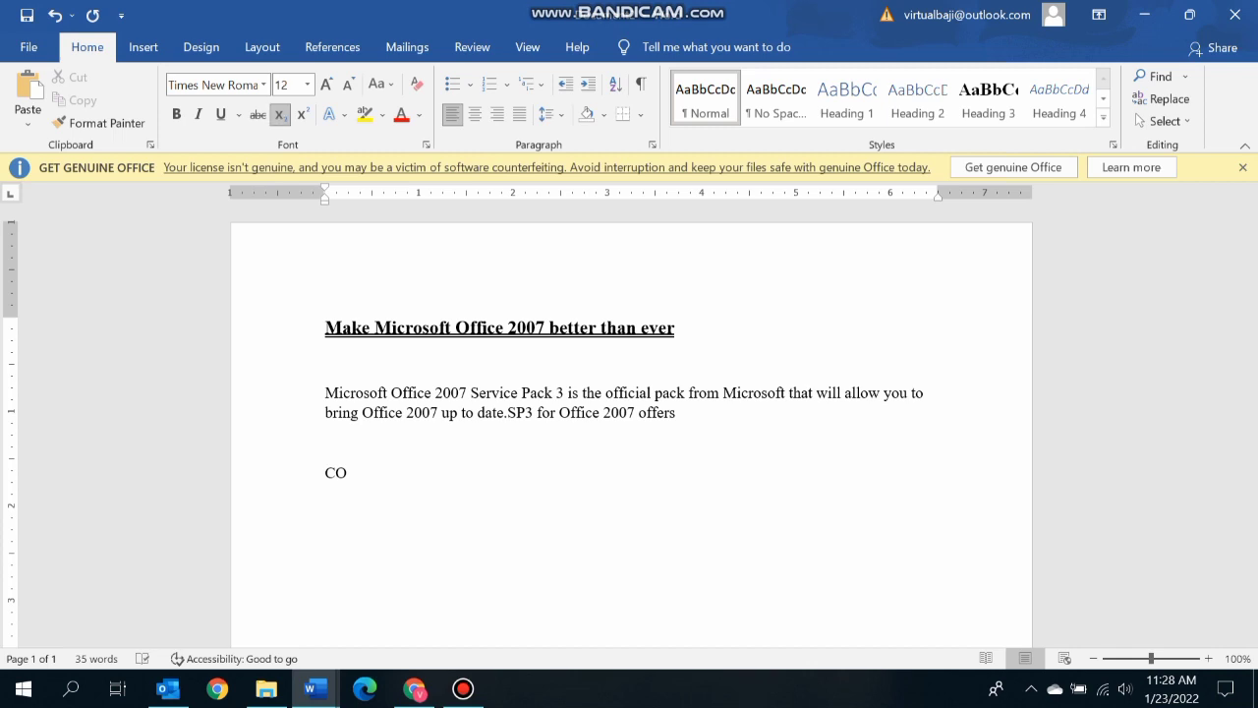
key(ctrl+equal)
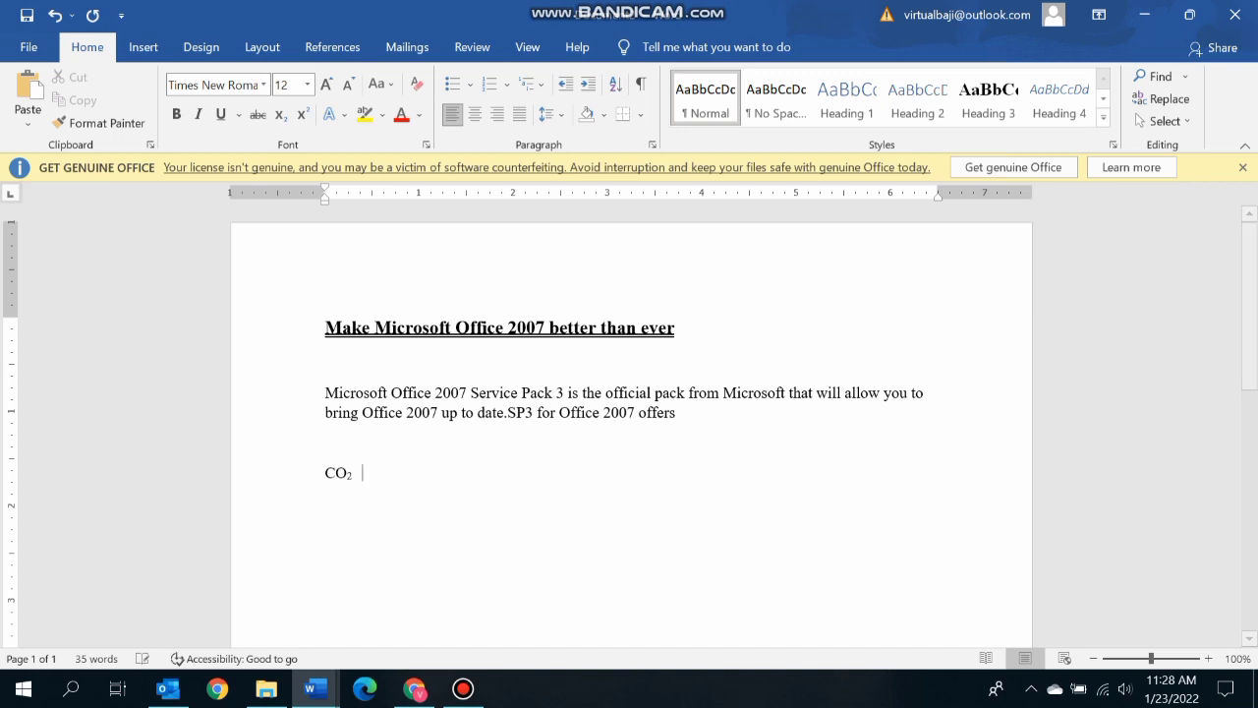
key(BackSpace)
key(BackSpace)
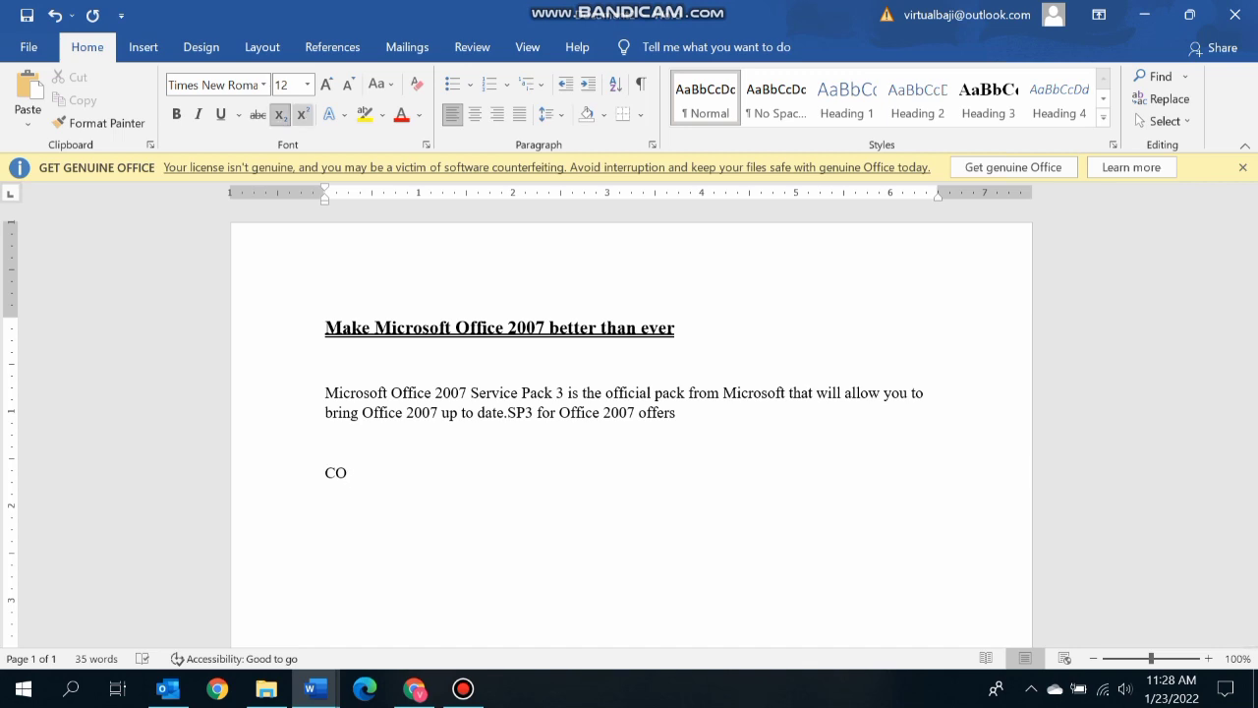
click(302, 114)
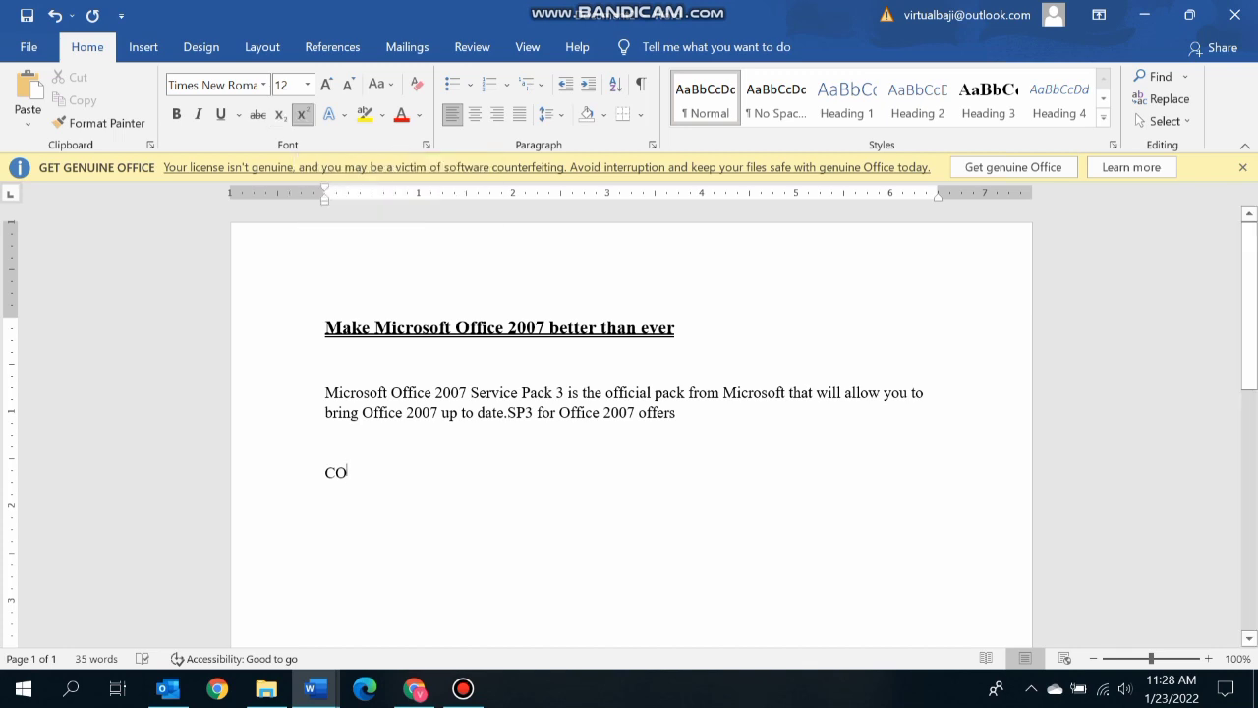
text(2)
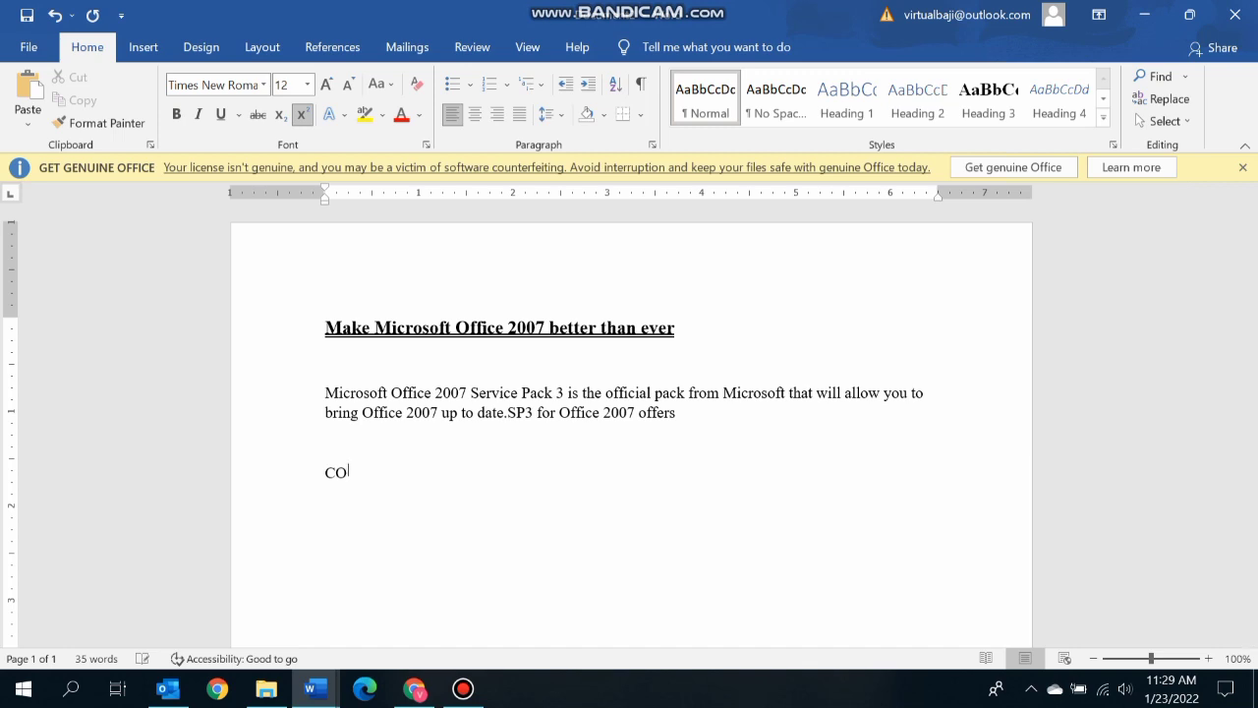
Step: Replace it with trial text 'X x x' using superscript, then delete the x's
key(BackSpace)
key(BackSpace)
text(X x)
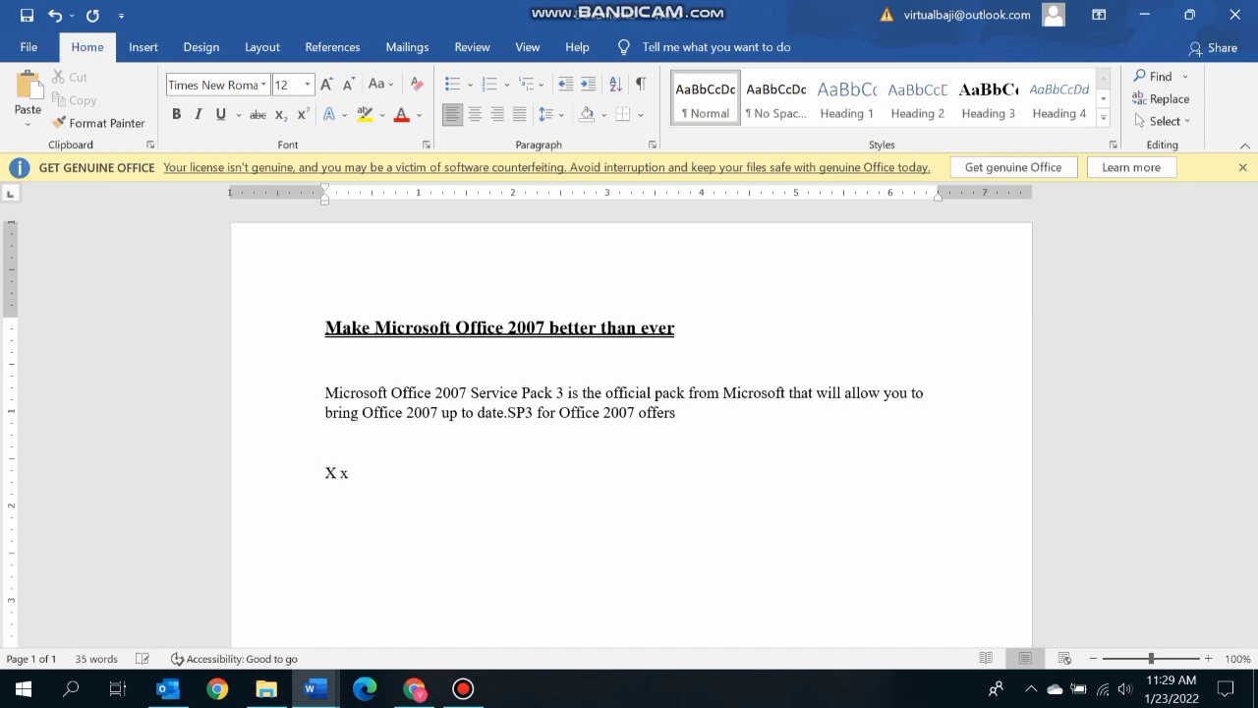
text( x)
click(302, 114)
click(348, 472)
drag(363, 473, 328, 472)
key(BackSpace)
key(BackSpace)
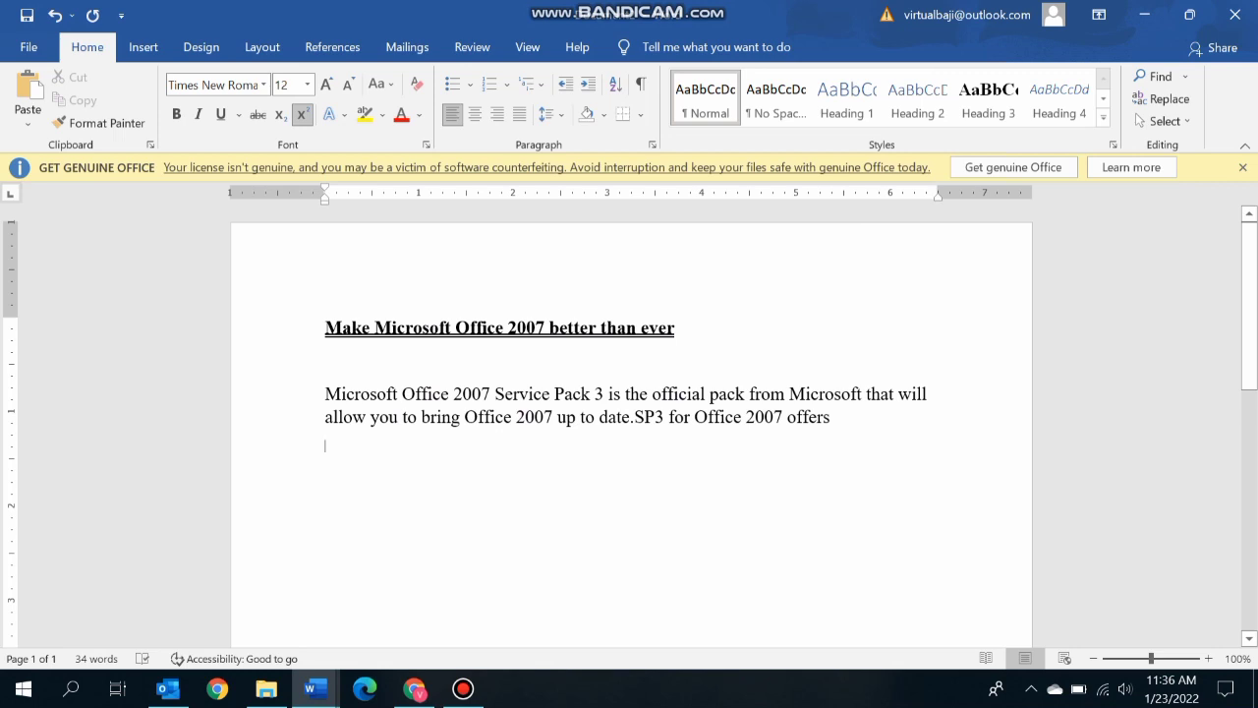
Step: Set the body paragraph to 23 pt, then back to 12 pt
mouse_move(836, 417)
mouse_down()
mouse_move(616, 417)
mouse_move(325, 393)
mouse_up()
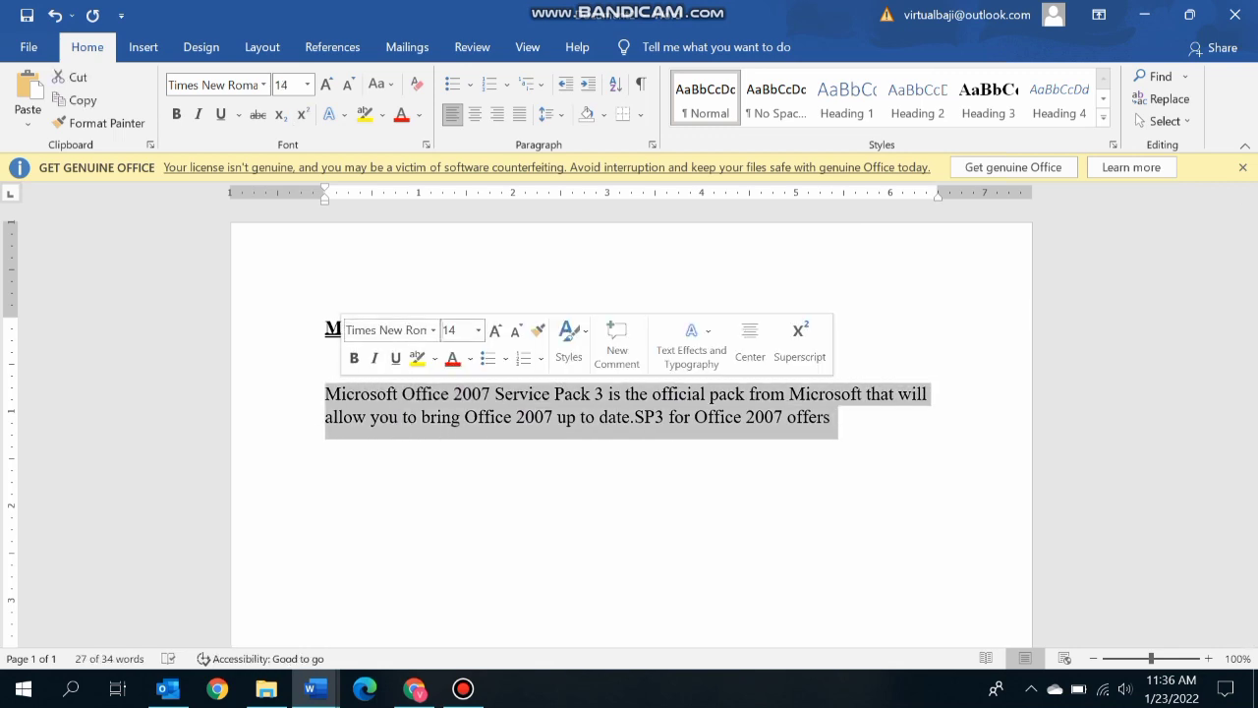
click(450, 330)
text(12)
key(BackSpace)
key(BackSpace)
text(23)
key(Return)
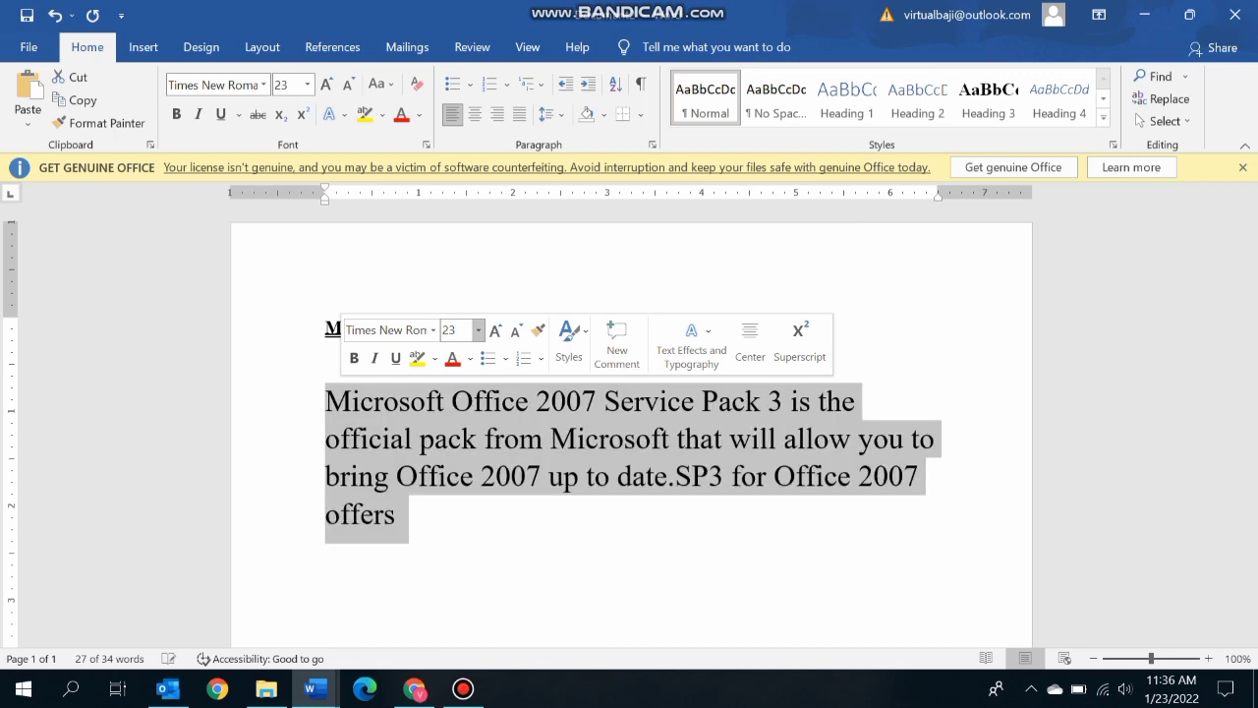
key(BackSpace)
key(BackSpace)
text(12)
key(Return)
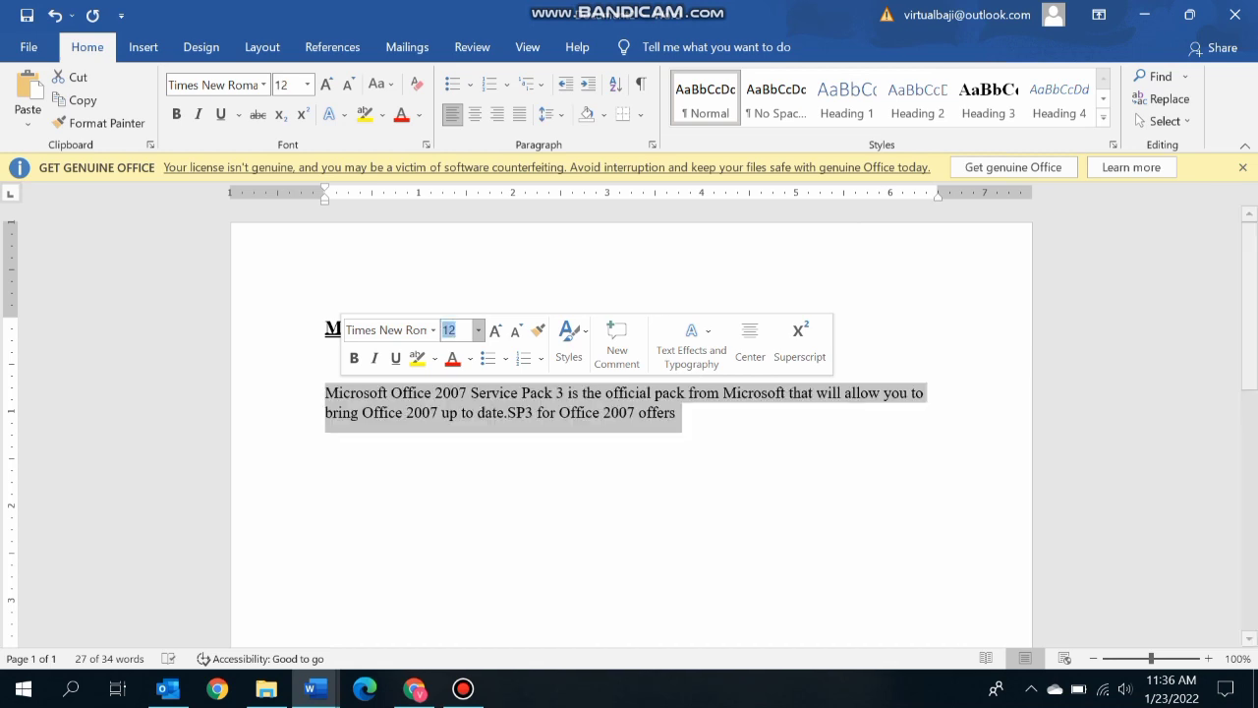
click(324, 435)
Step: Grow the paragraph two sizes, shrink it back to 12 pt, and open Text Effects
drag(325, 442, 325, 392)
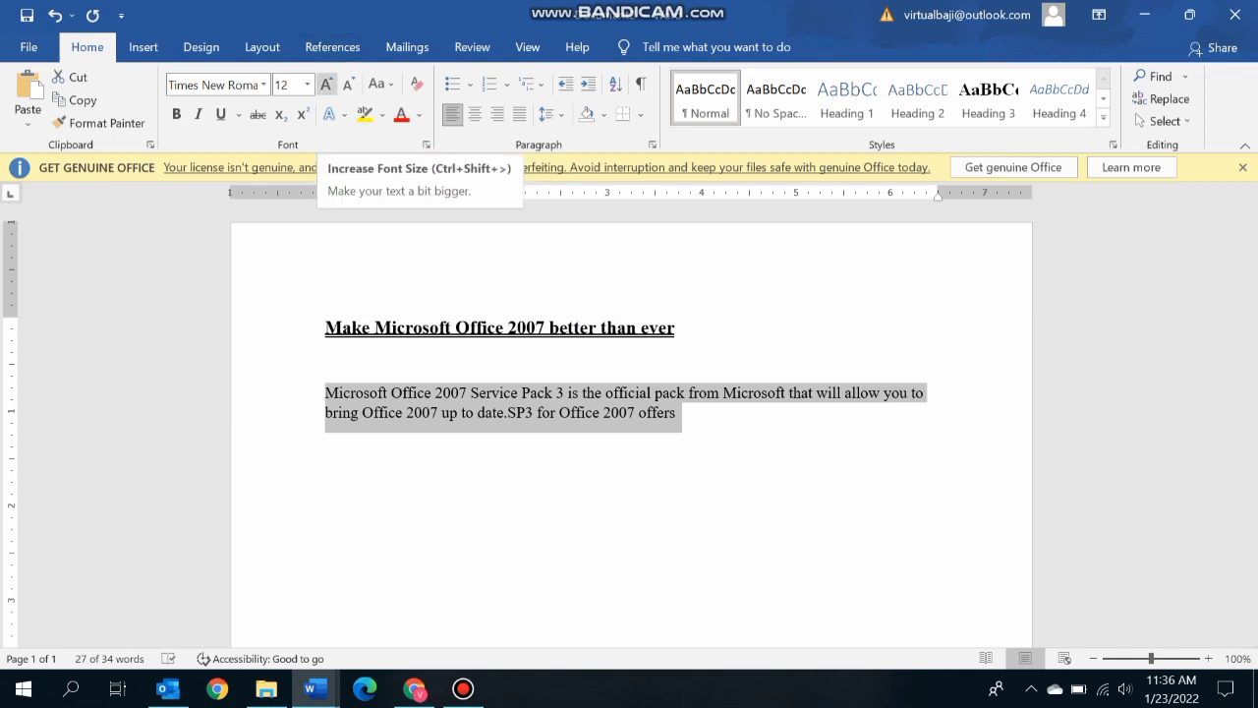
click(326, 85)
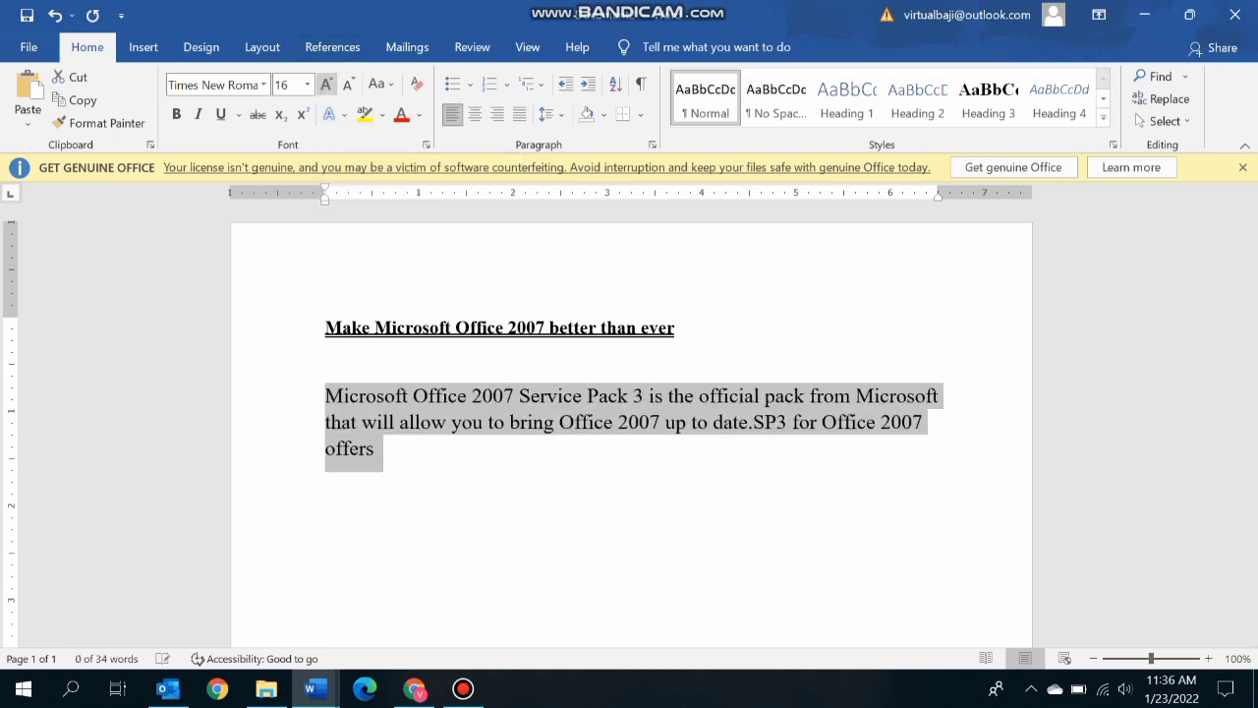
click(327, 84)
click(327, 84)
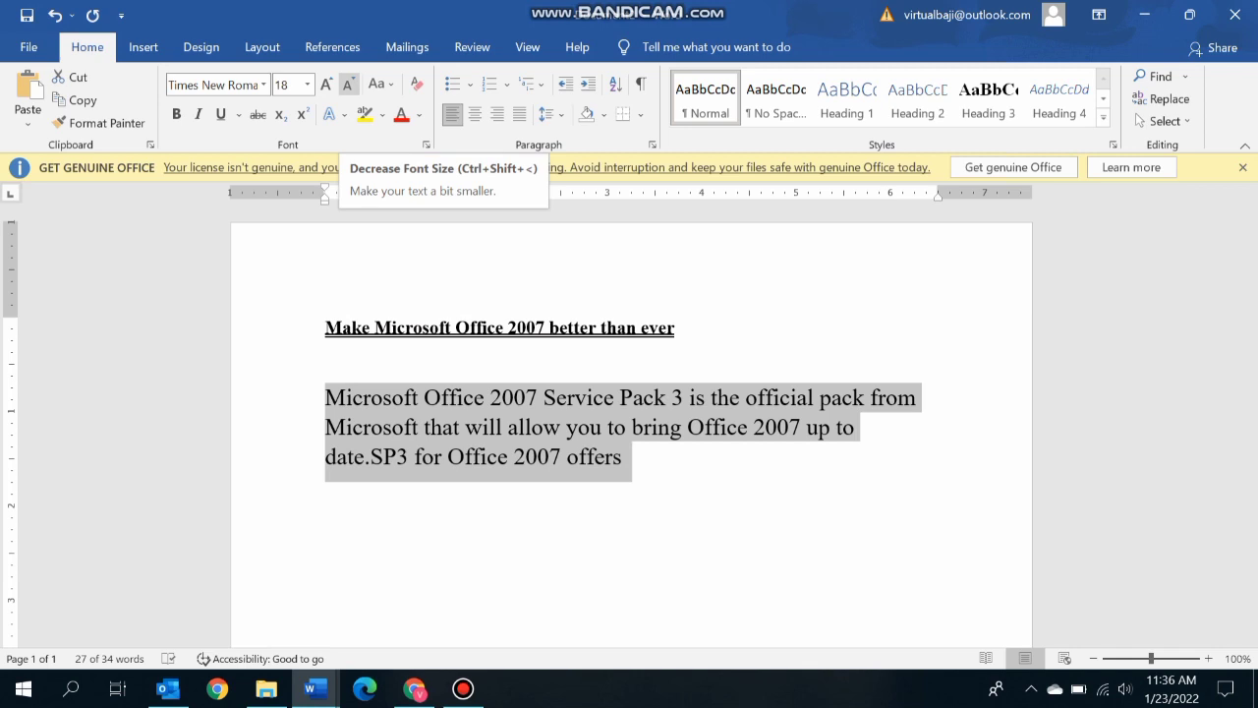
click(348, 84)
click(348, 85)
click(348, 84)
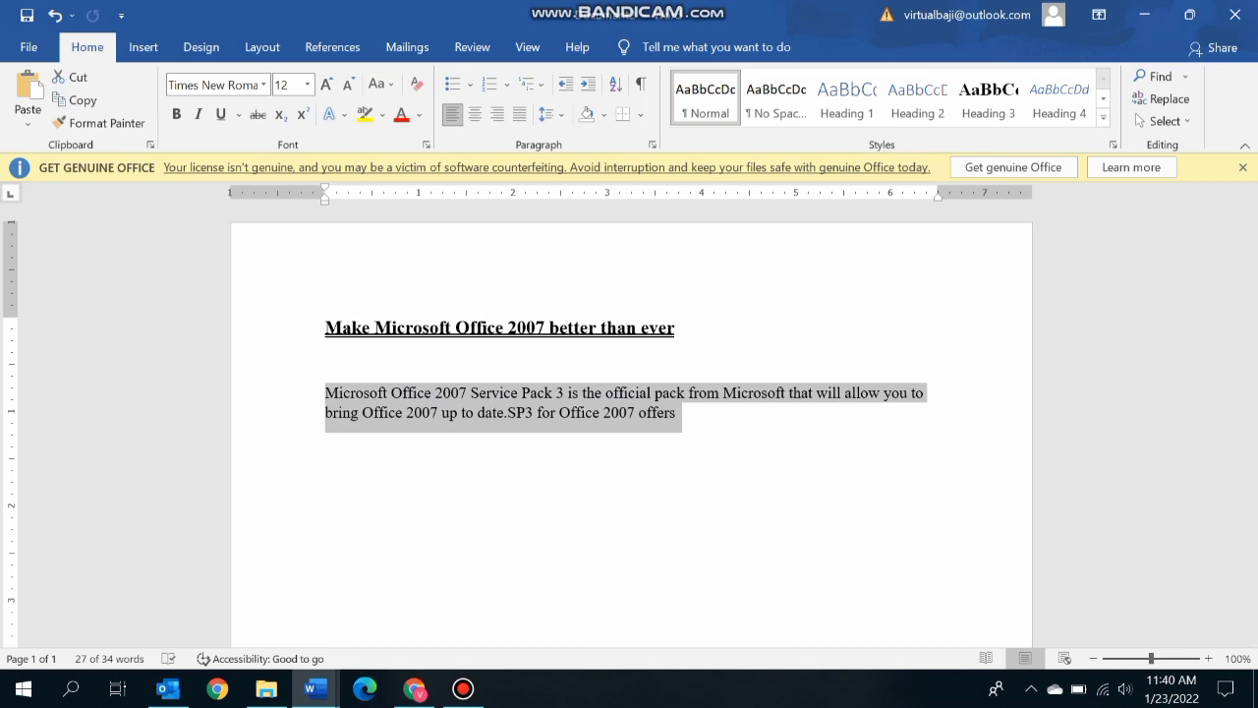
click(334, 114)
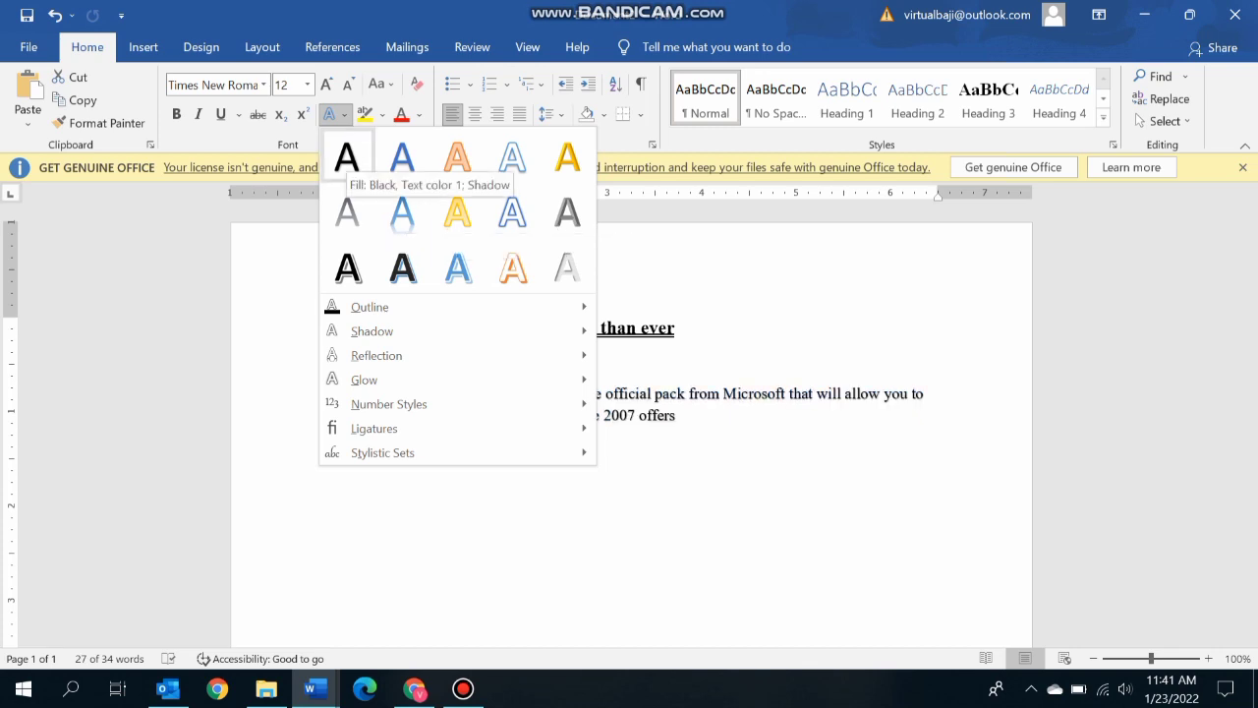
Step: Close the Text Effects gallery without applying an effect and deselect the paragraph
key(Escape)
click(325, 439)
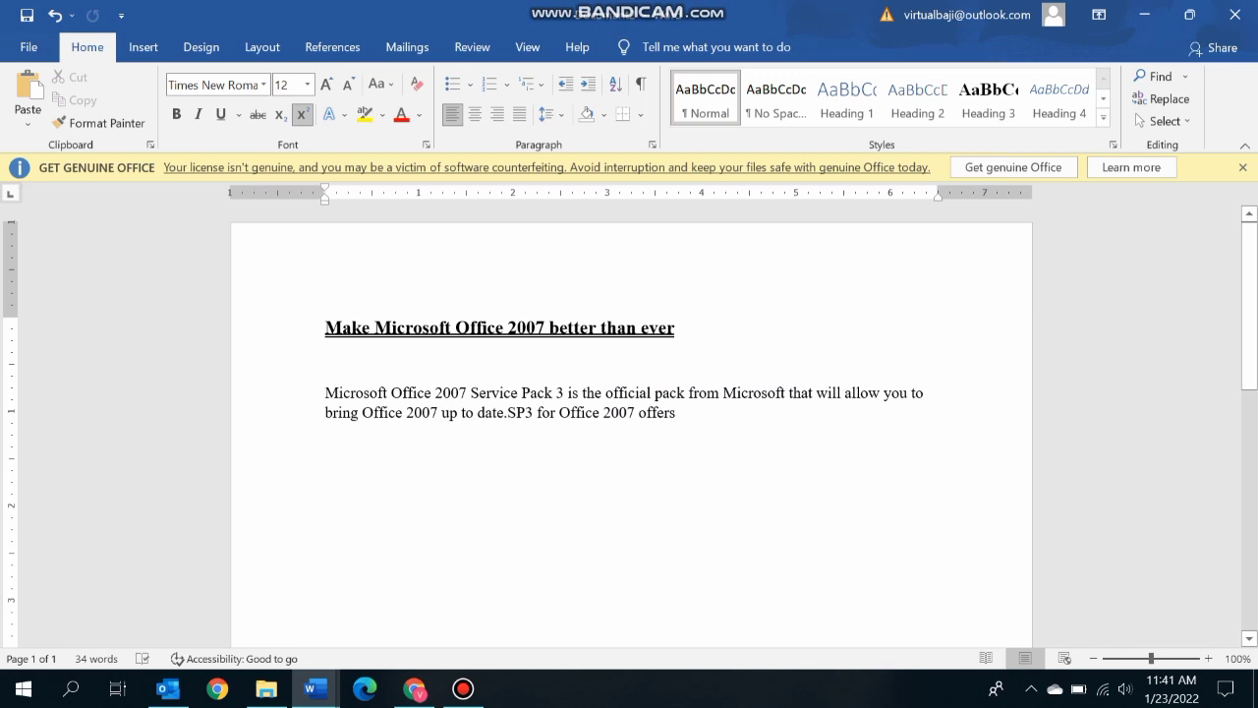
drag(326, 393, 430, 393)
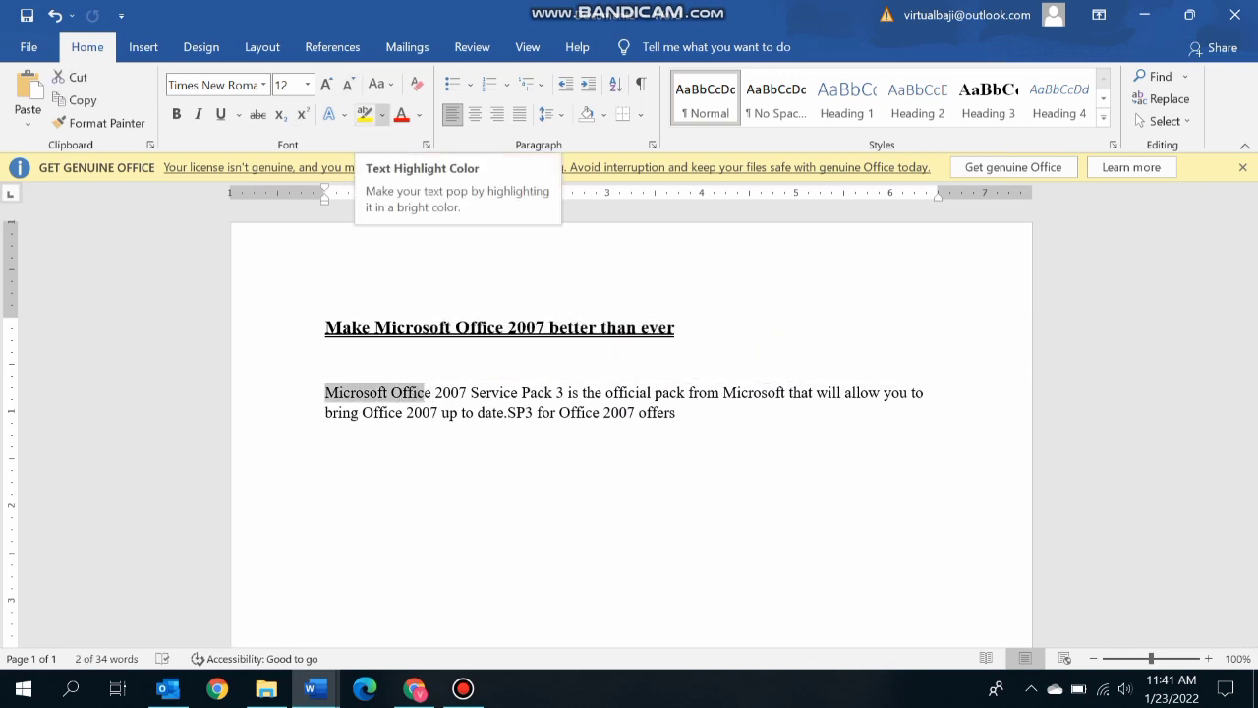
click(383, 114)
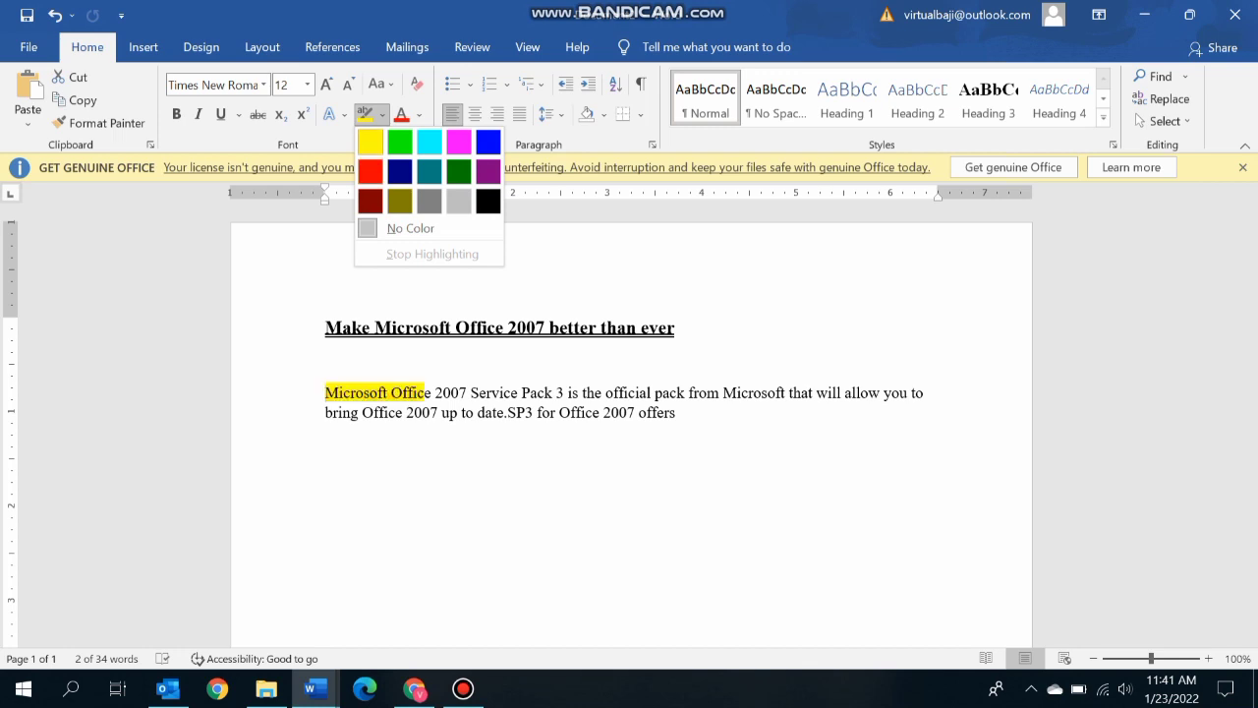
click(369, 141)
click(430, 394)
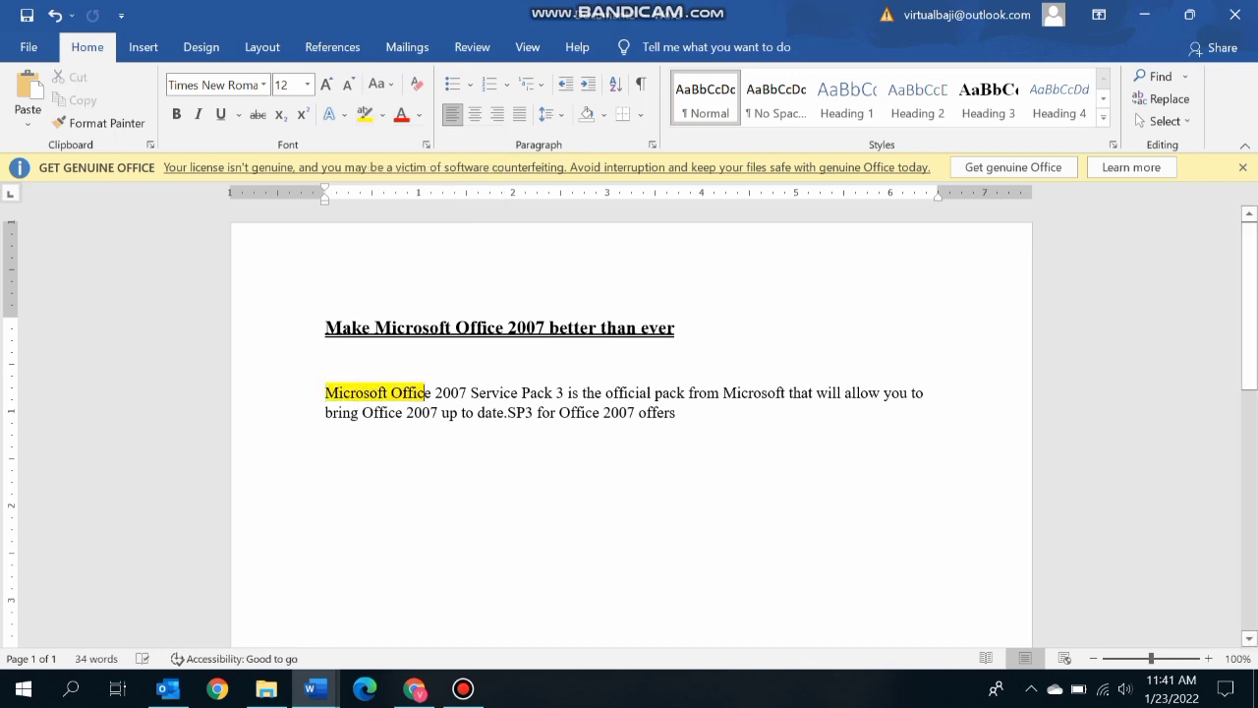
drag(326, 393, 429, 394)
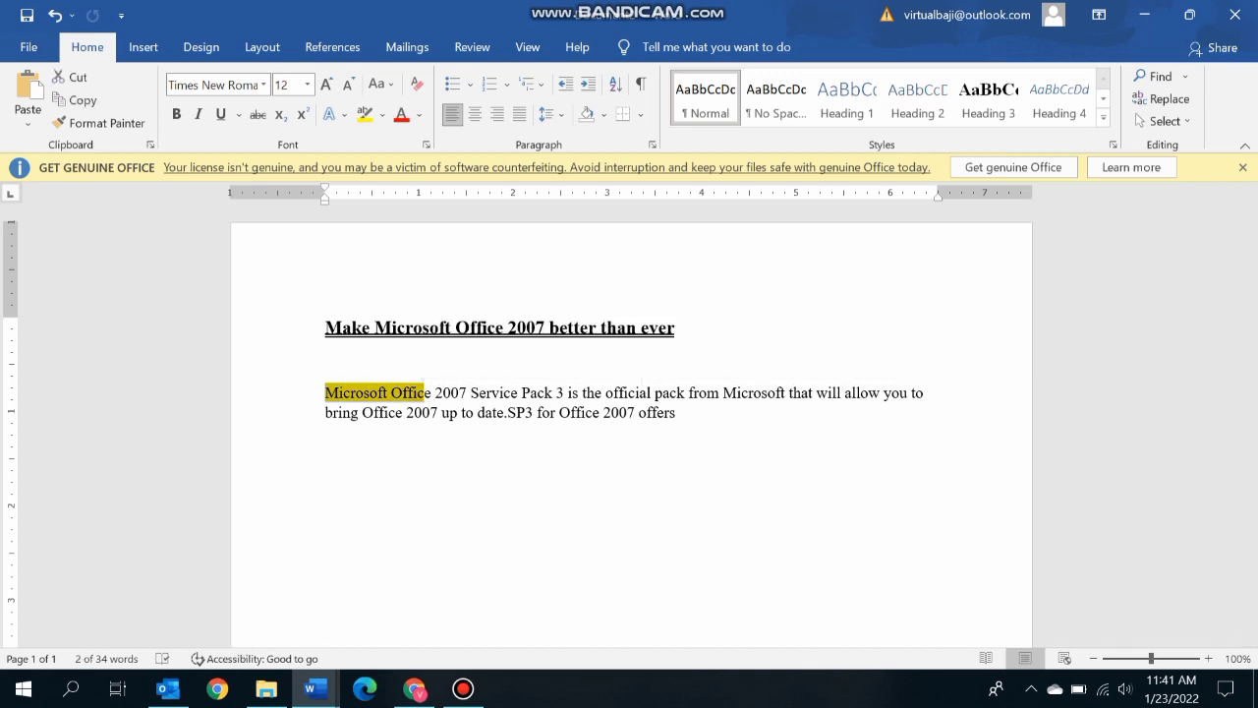
click(382, 114)
click(410, 228)
click(429, 393)
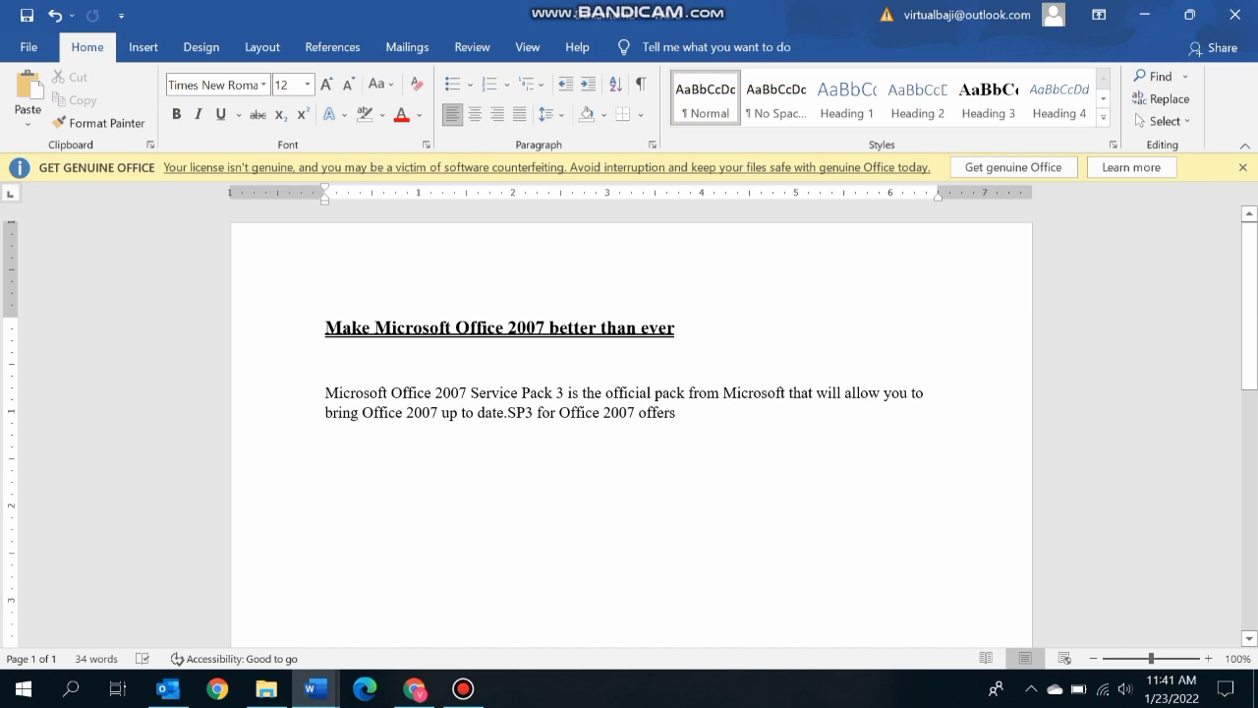
triple_click(651, 413)
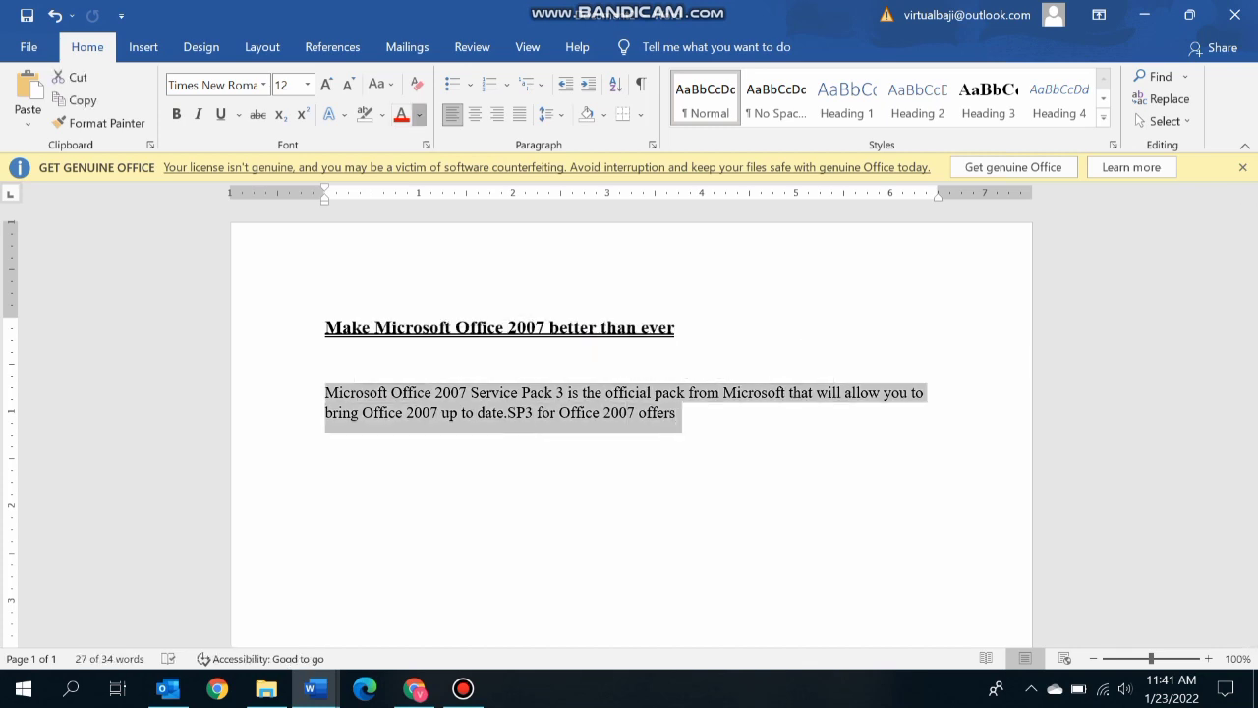
click(418, 114)
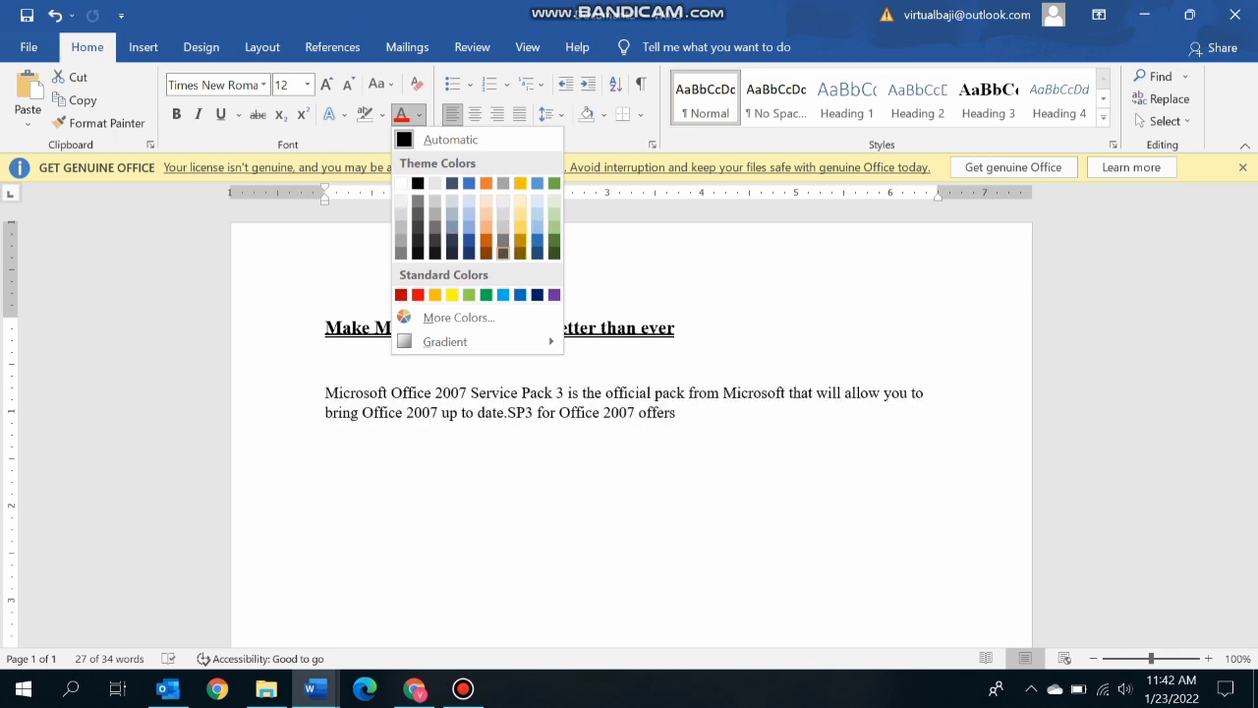
click(458, 318)
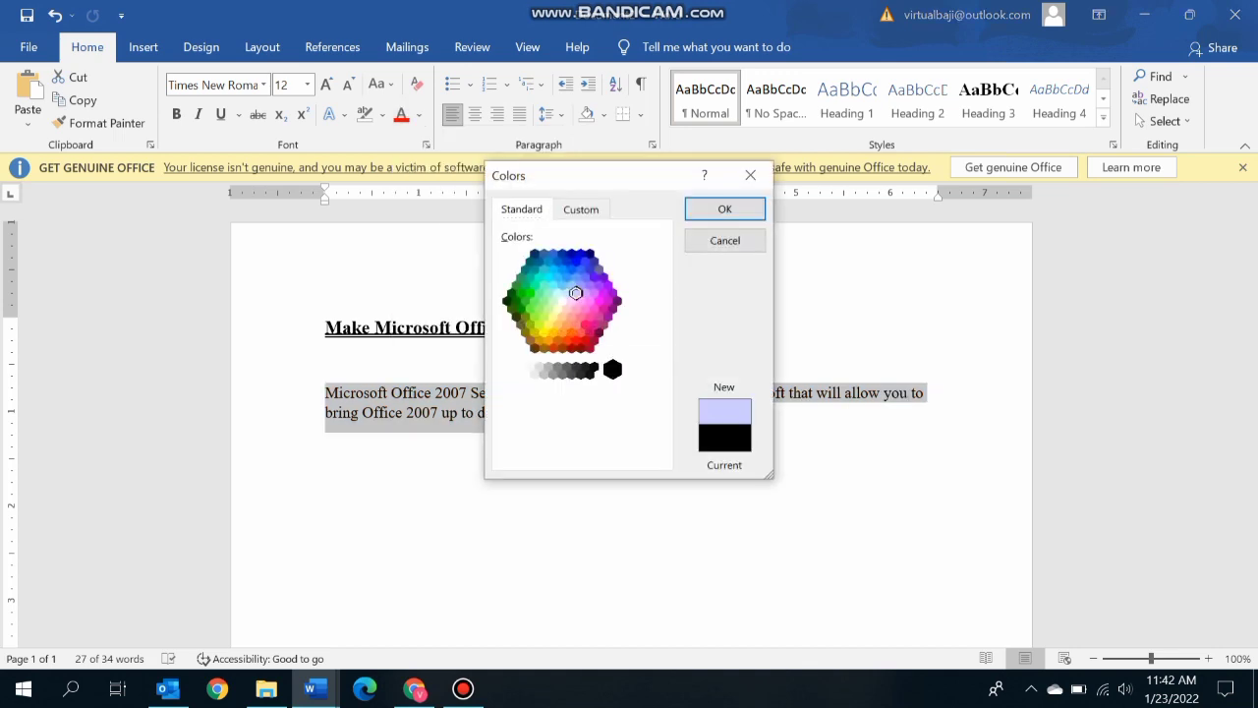
click(580, 315)
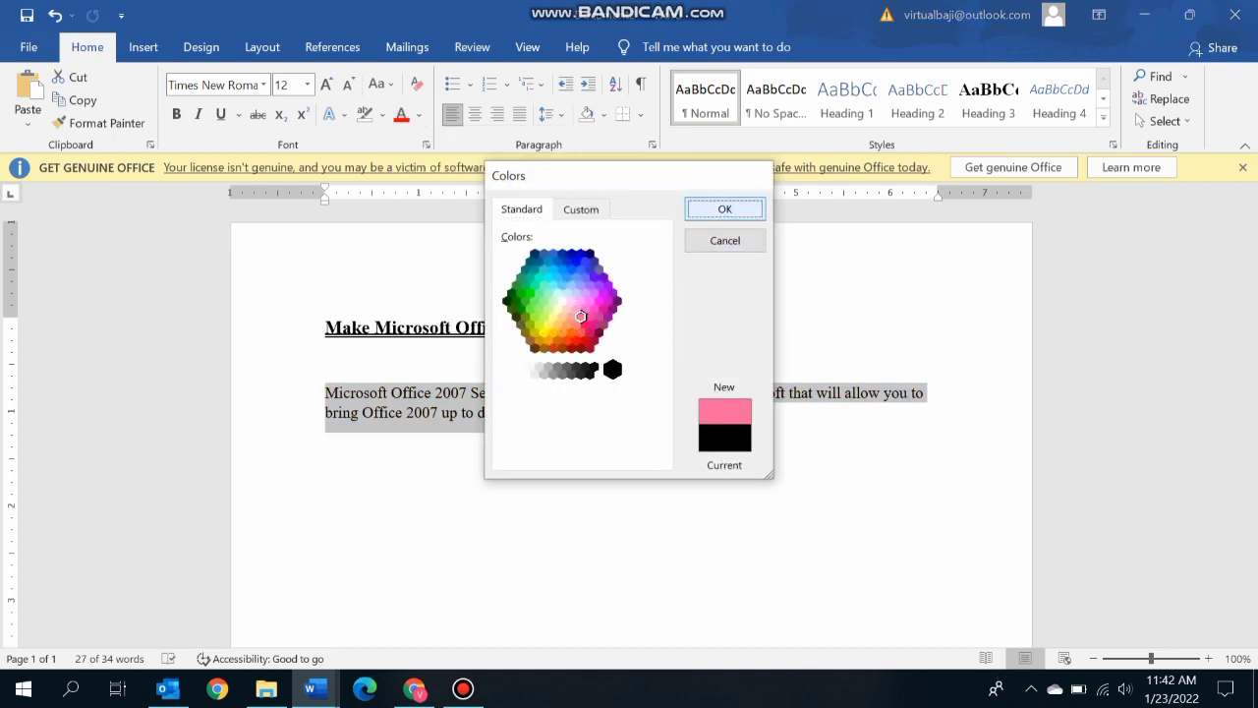
key(Return)
key(Right)
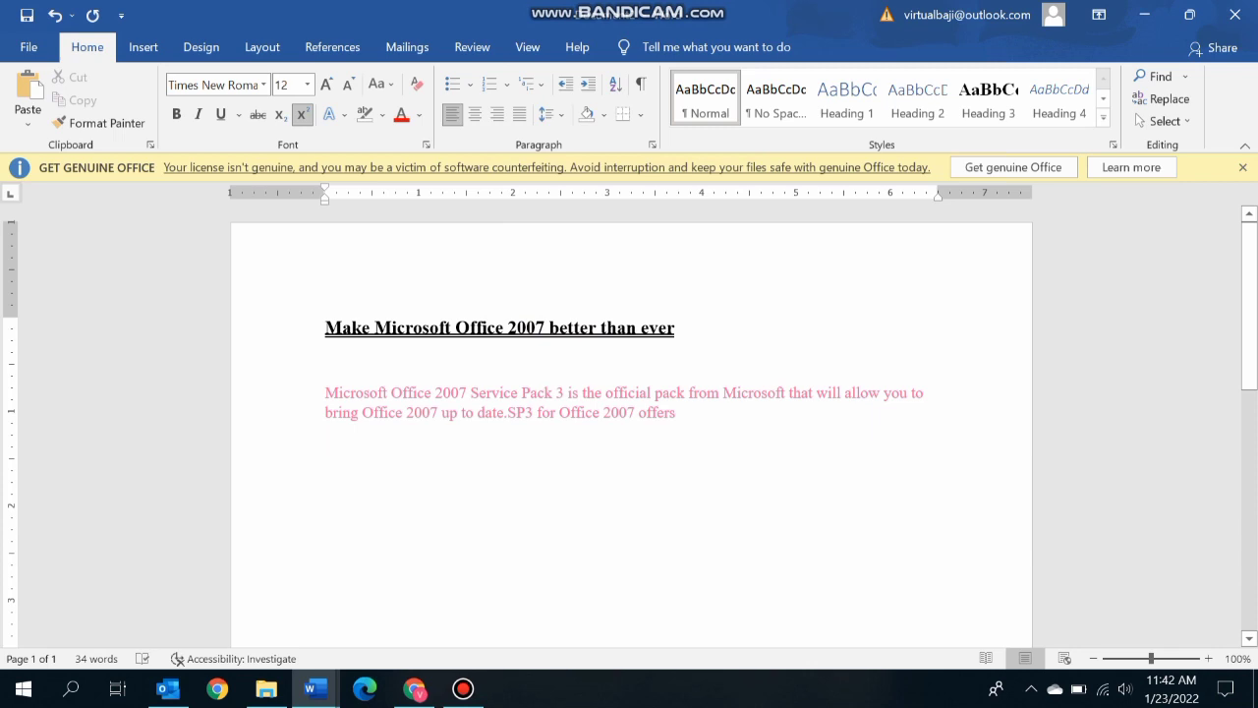
drag(676, 413, 326, 392)
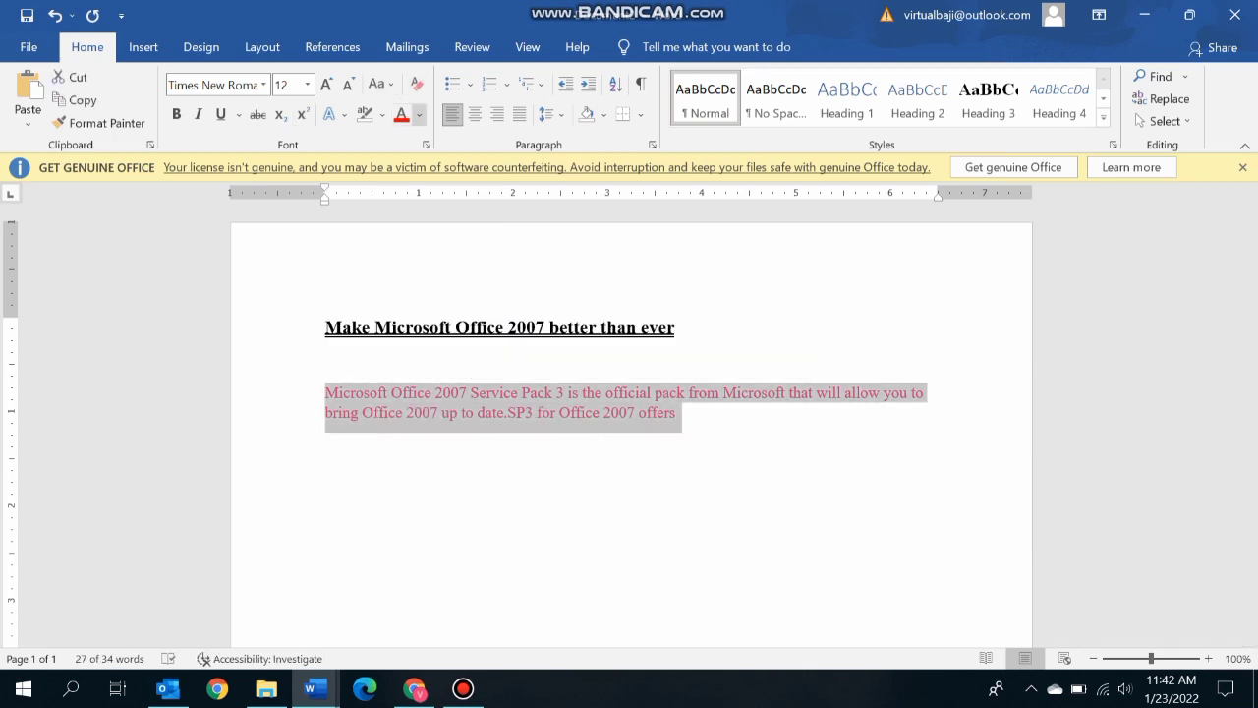
click(420, 115)
click(450, 135)
click(326, 435)
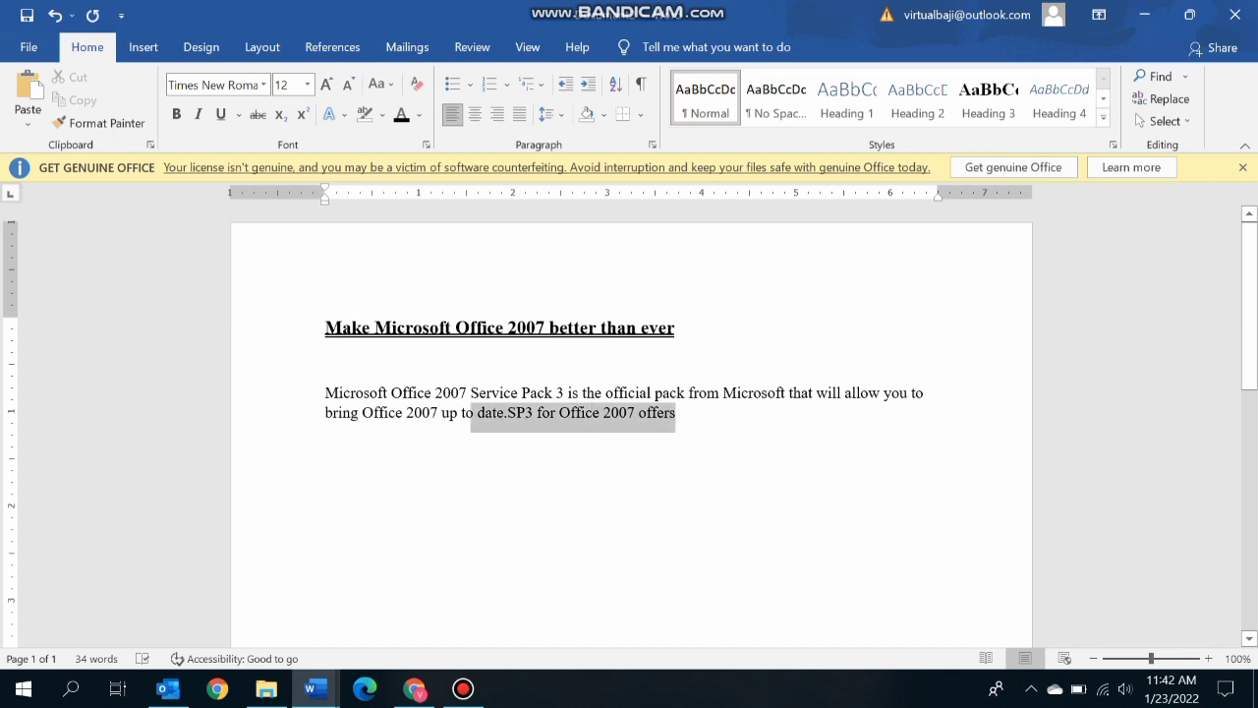
Step: Paste two copies of the Service Pack 3 paragraph below, ending the second with a full stop
drag(680, 422, 326, 392)
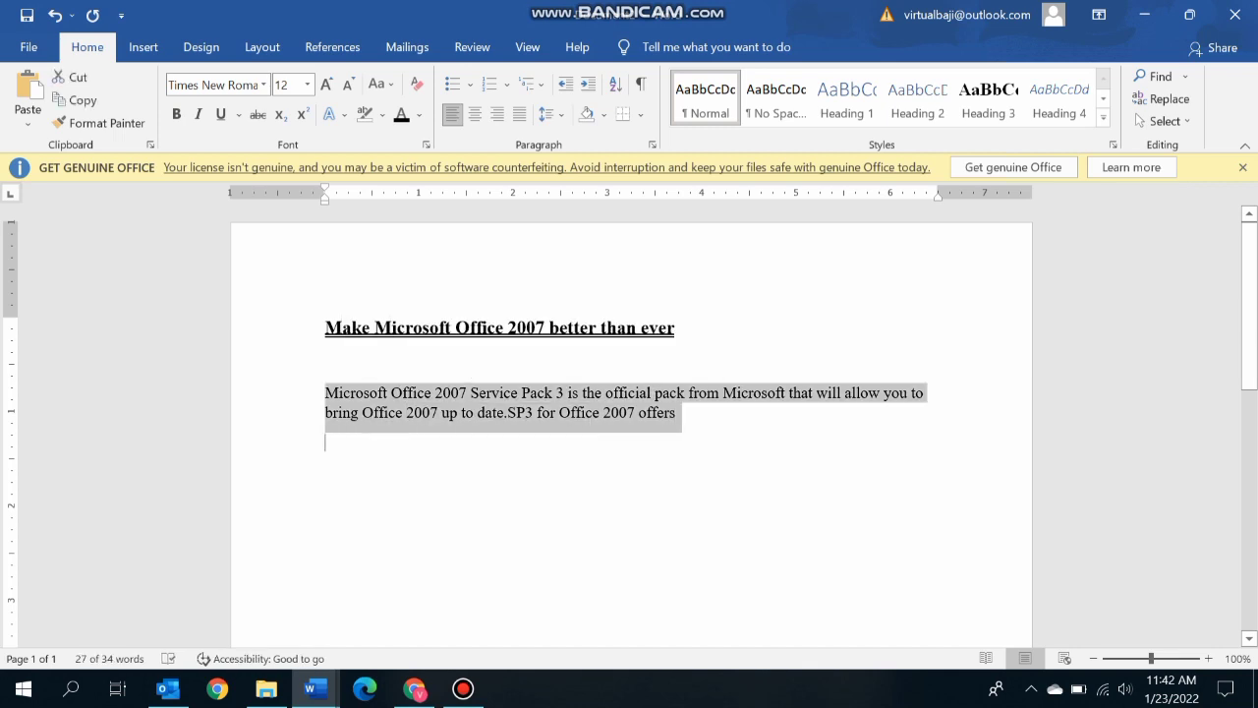
key(Right)
key(Return)
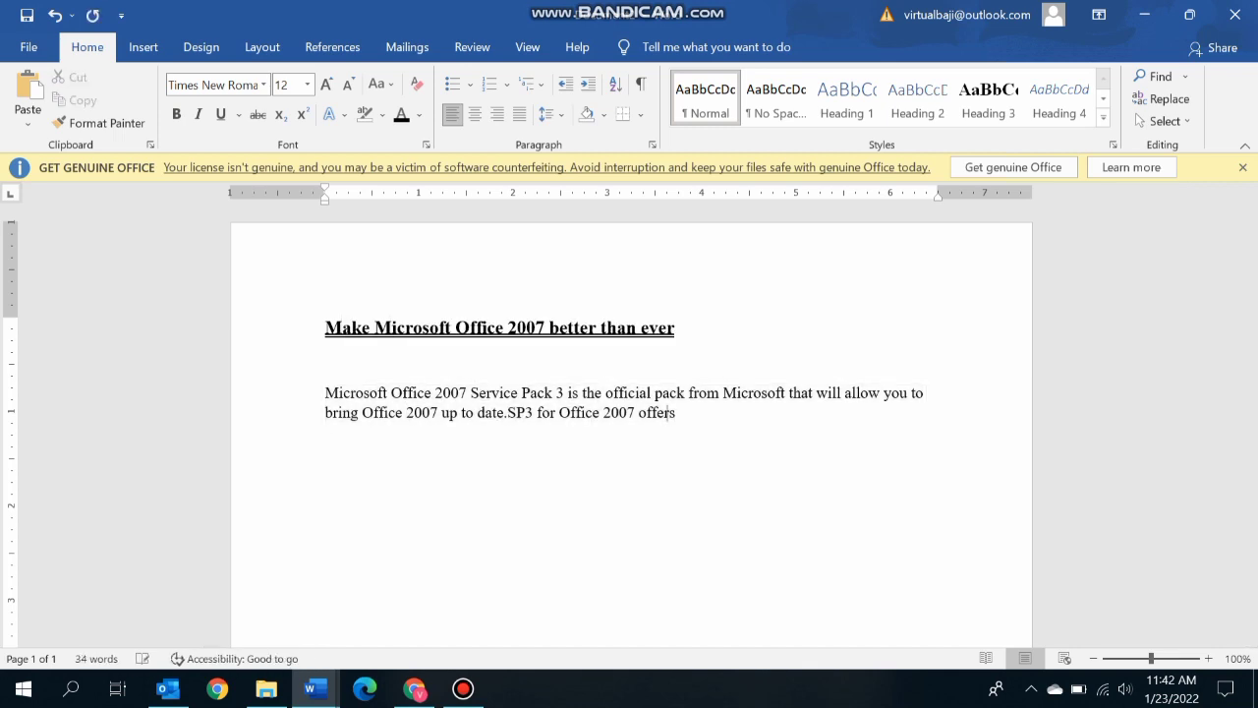
key(ctrl+v)
key(ctrl+v)
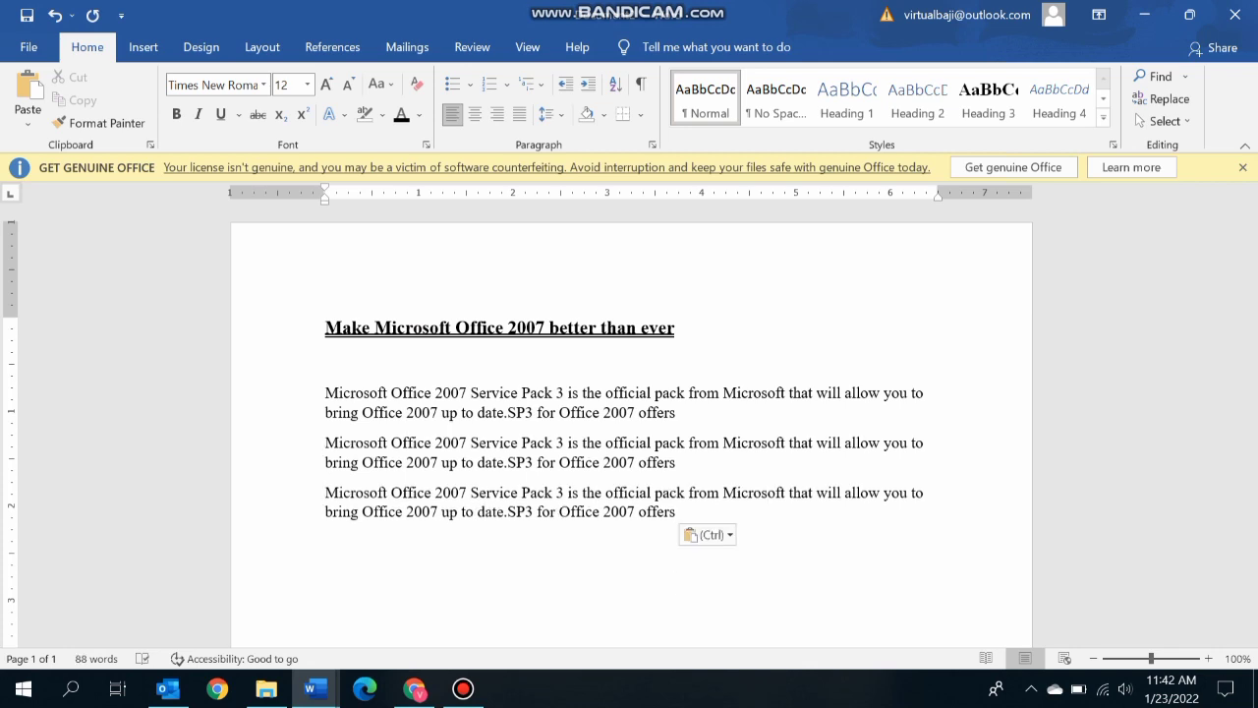
key(BackSpace)
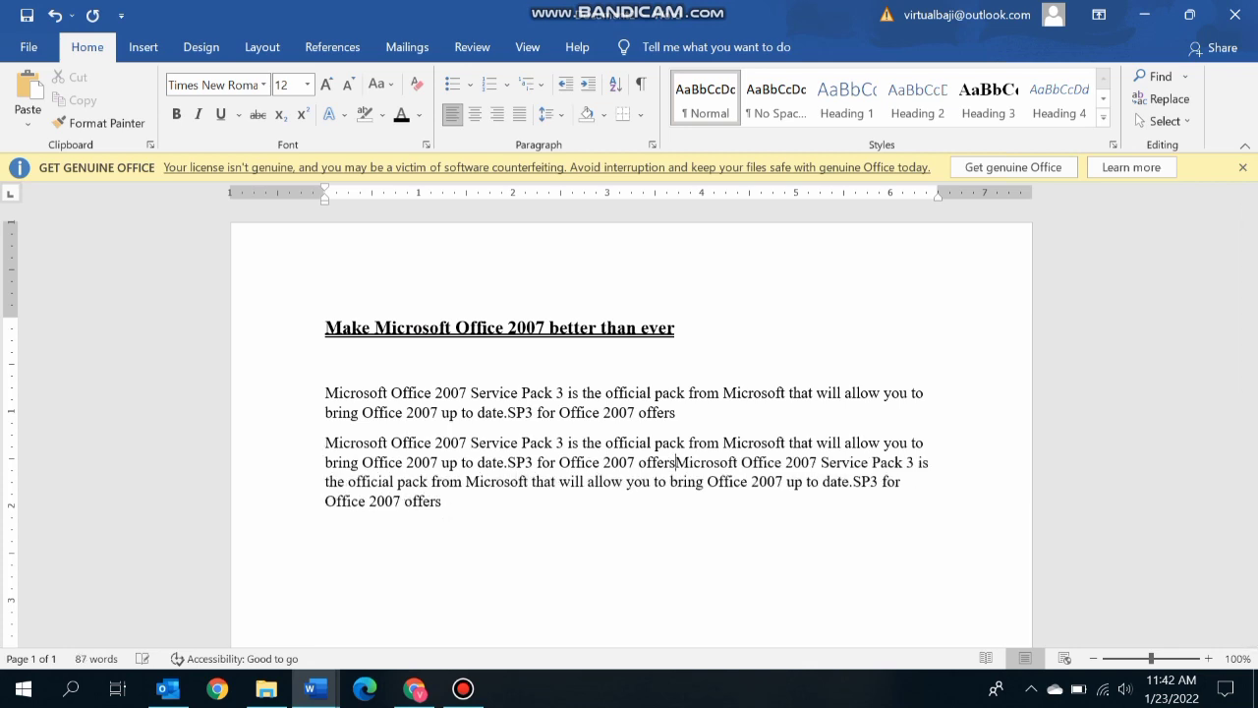
text(.)
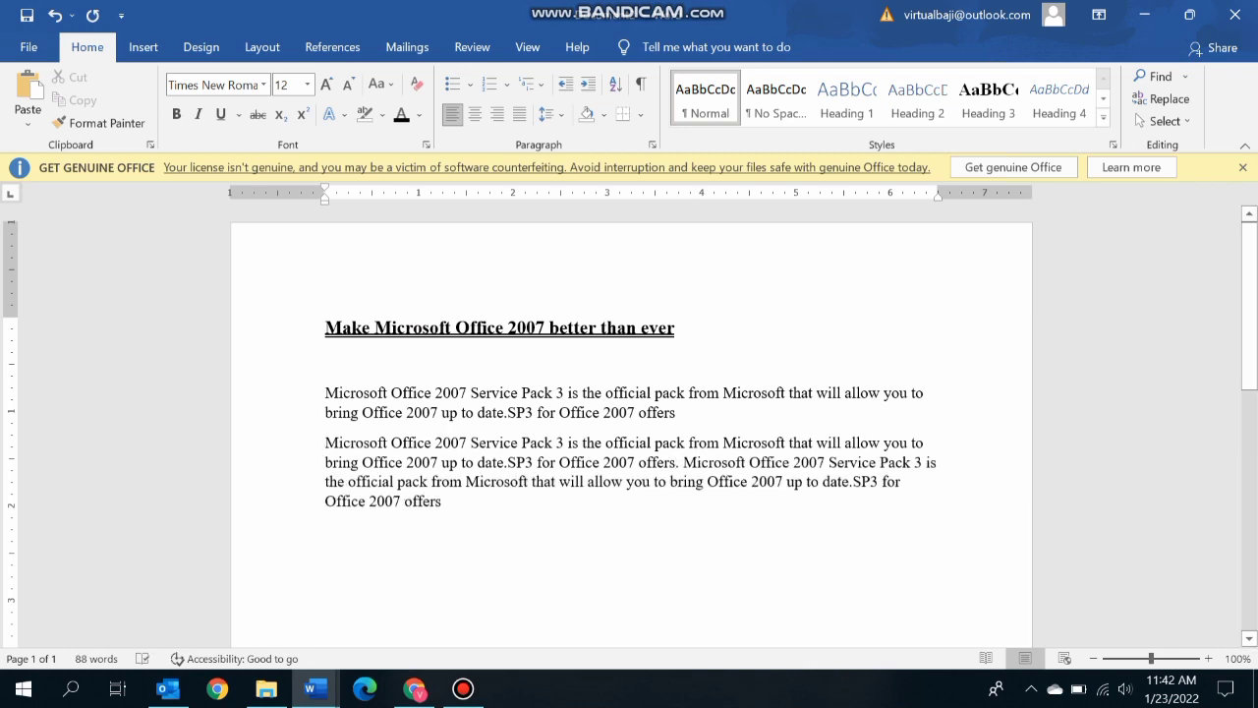
key(Return)
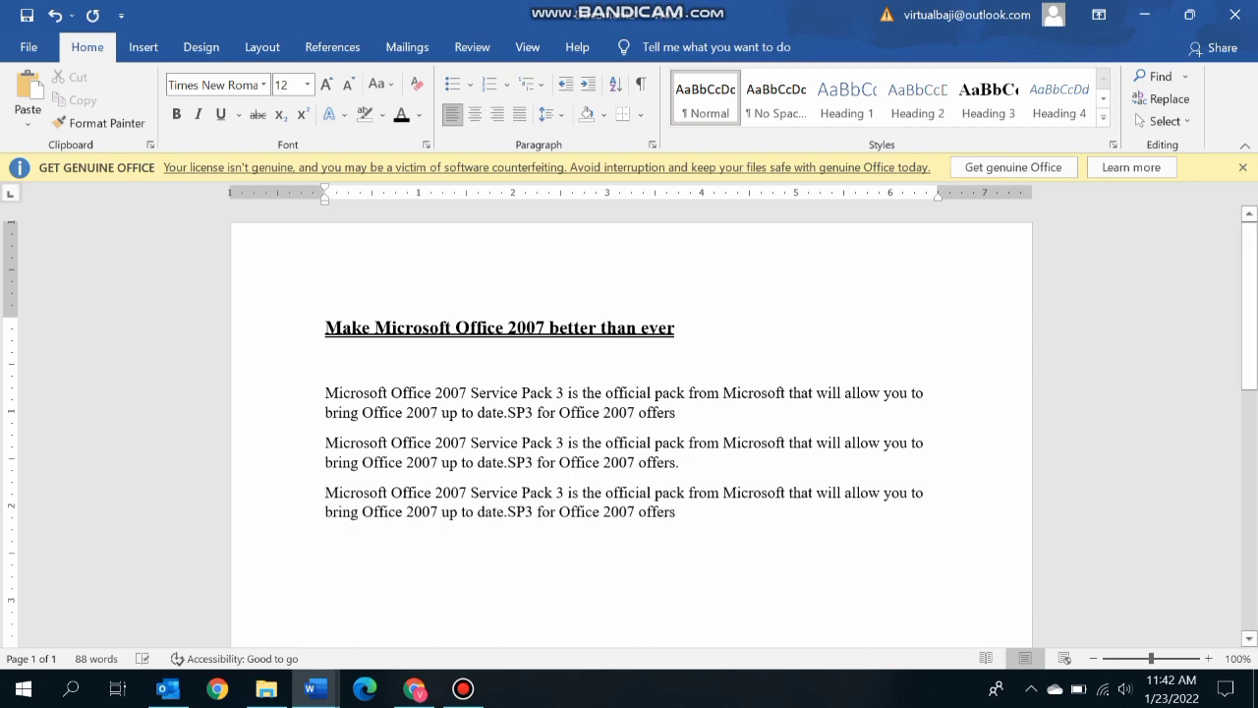
click(325, 541)
drag(325, 541, 325, 393)
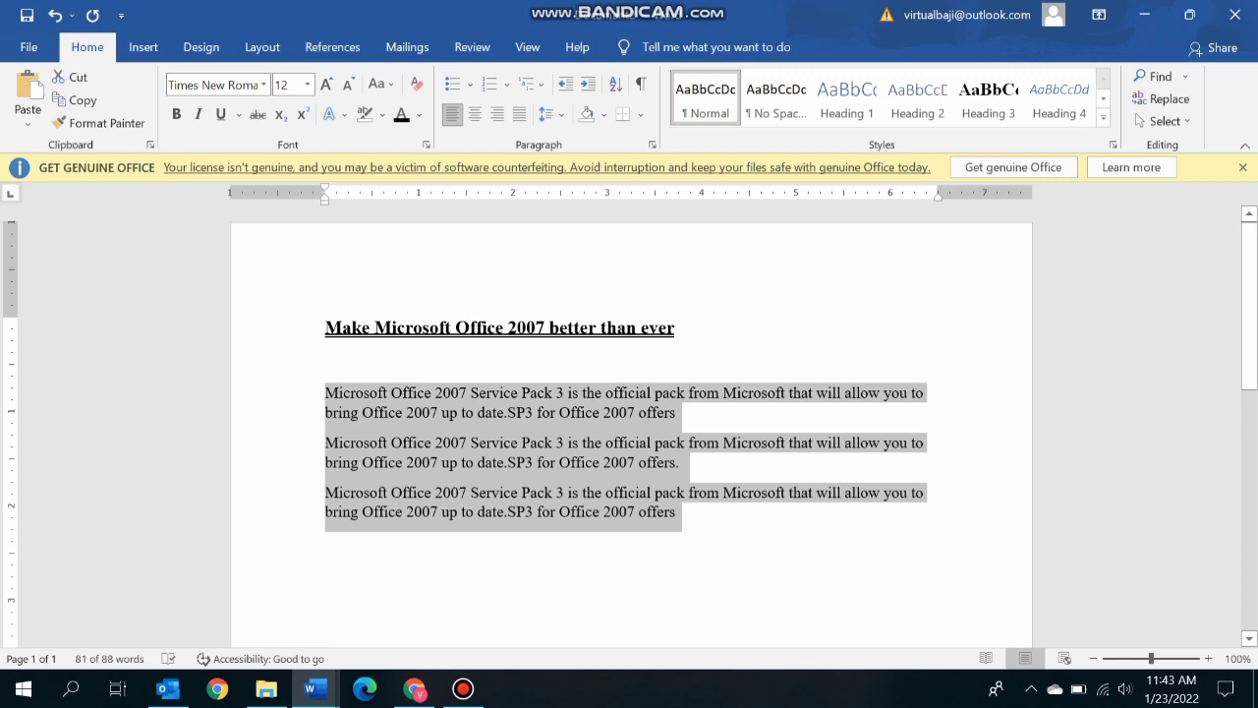
Step: Try center, right and justify on the three paragraphs, then left-align them
click(474, 114)
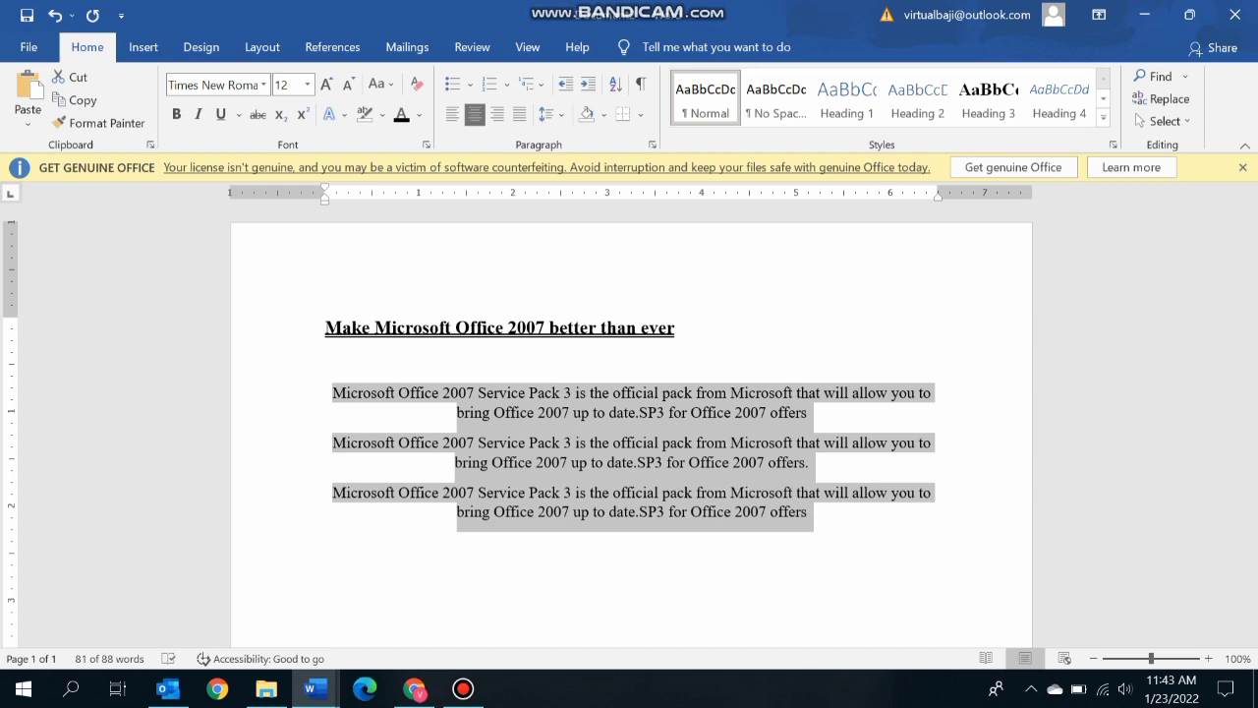
click(497, 114)
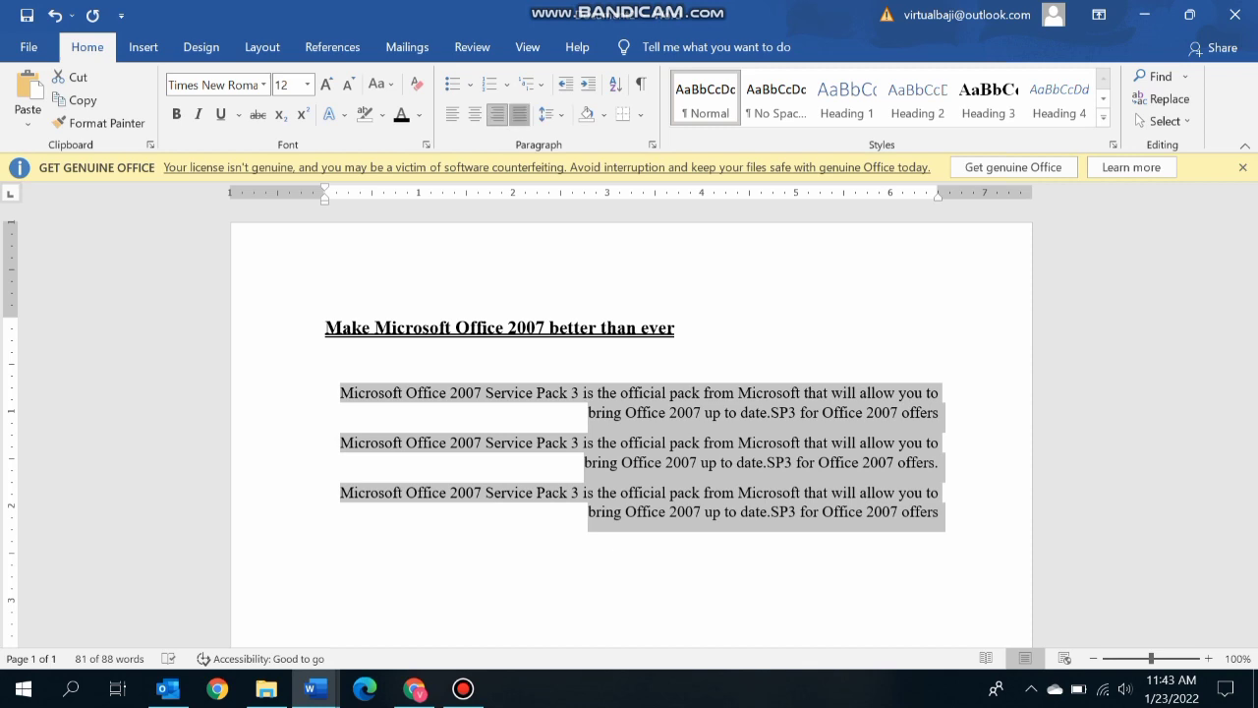
click(519, 114)
key(ctrl+l)
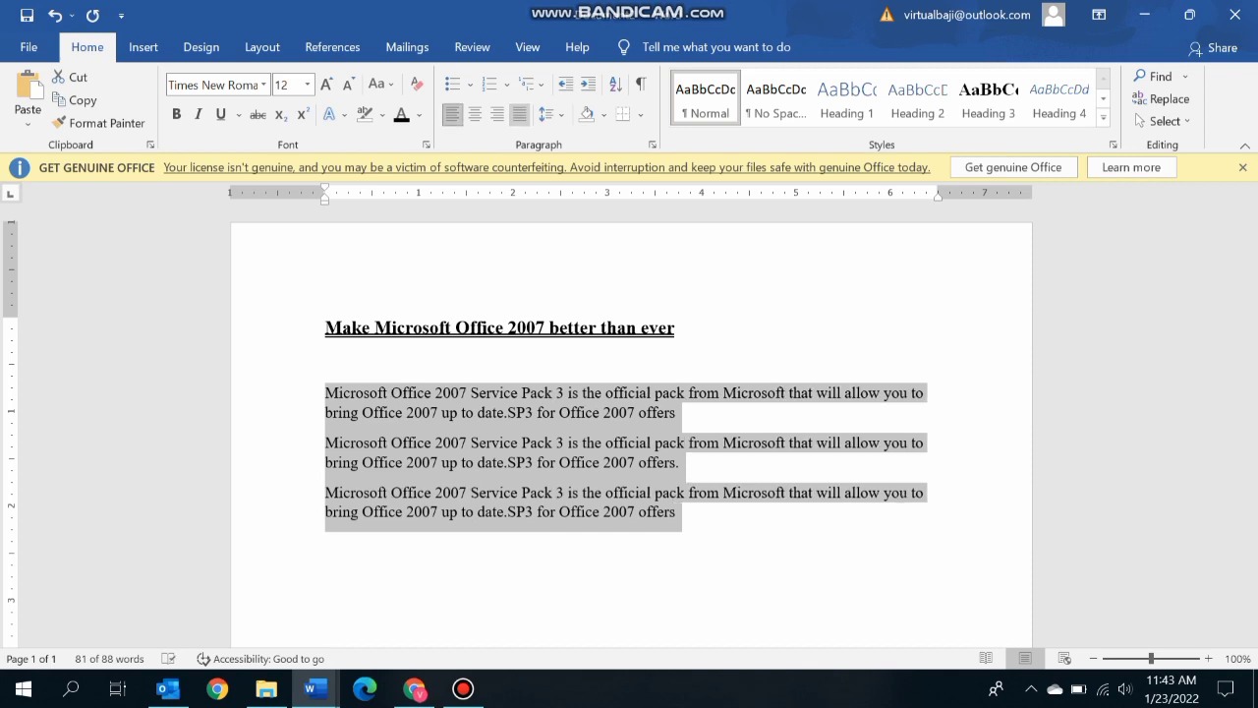
Step: Centre the heading 'Make Microsoft Office 2007 better than ever'
click(481, 328)
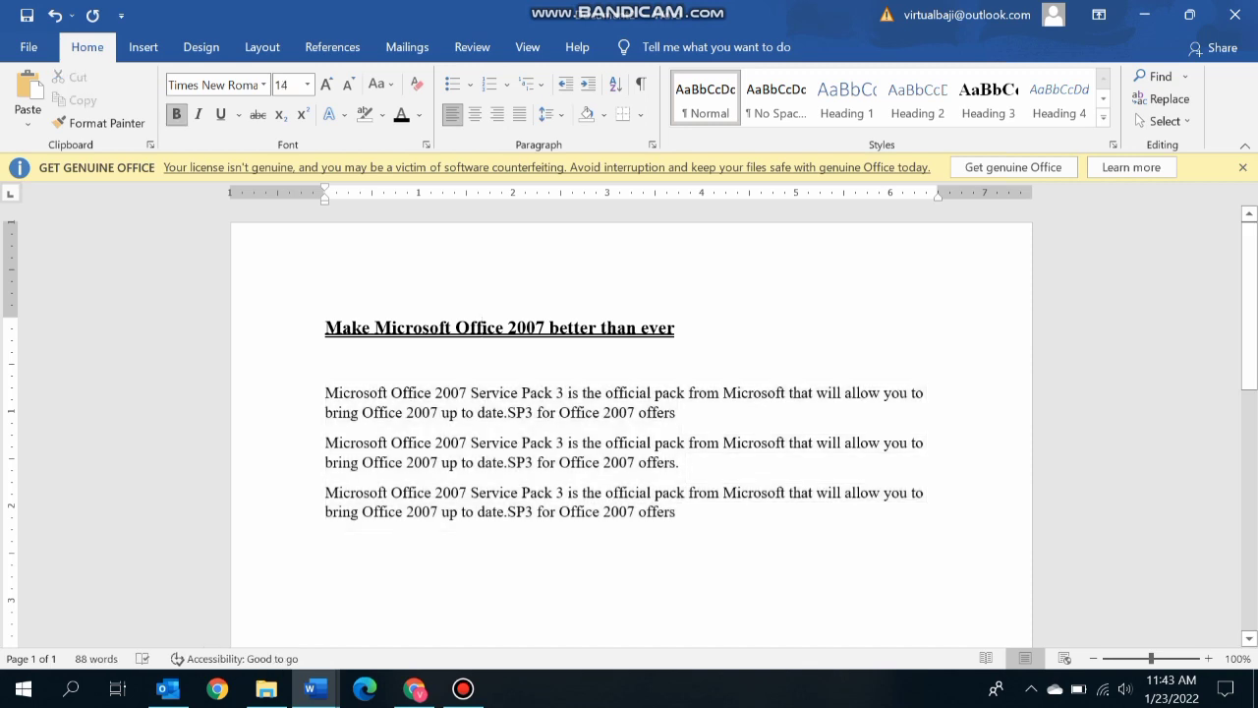
drag(675, 327, 324, 328)
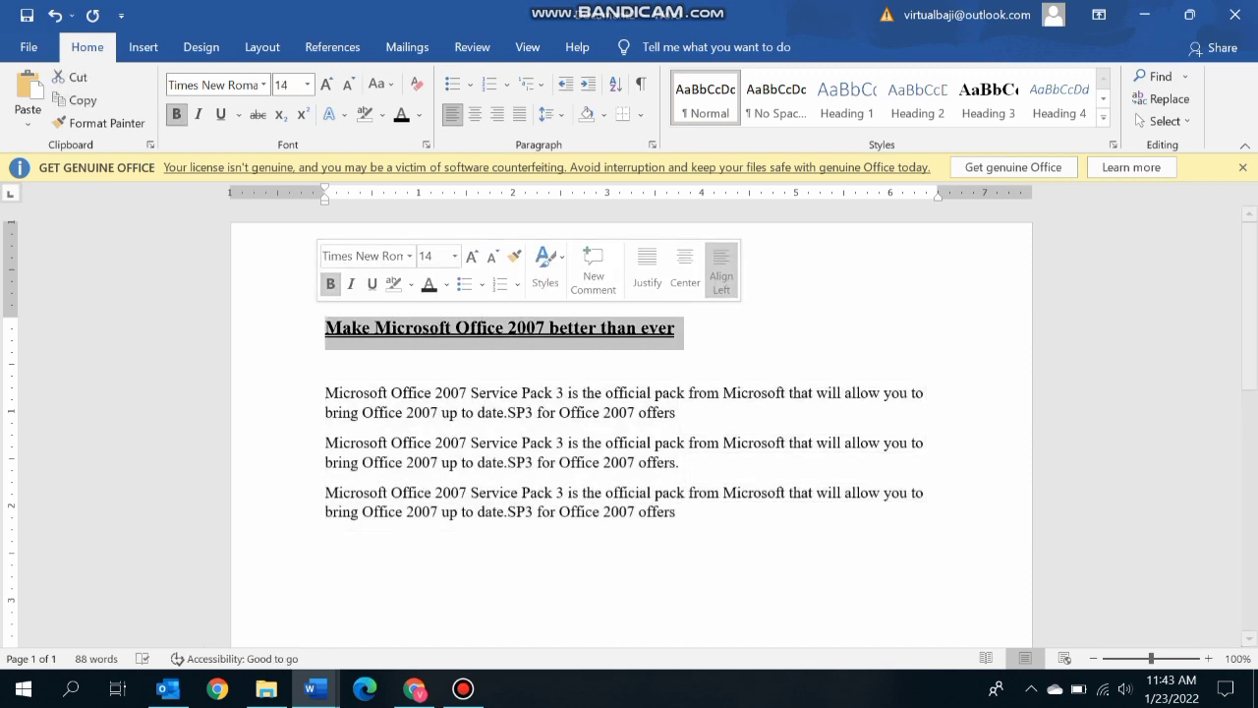
click(475, 114)
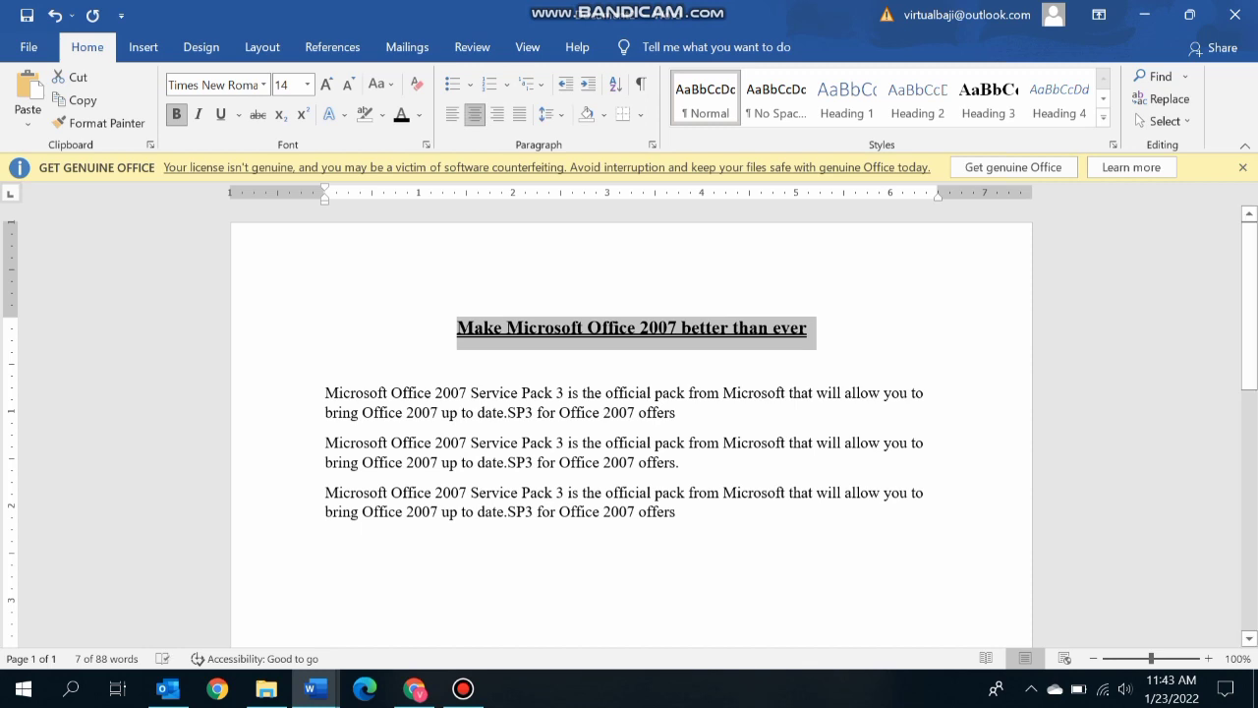
click(325, 540)
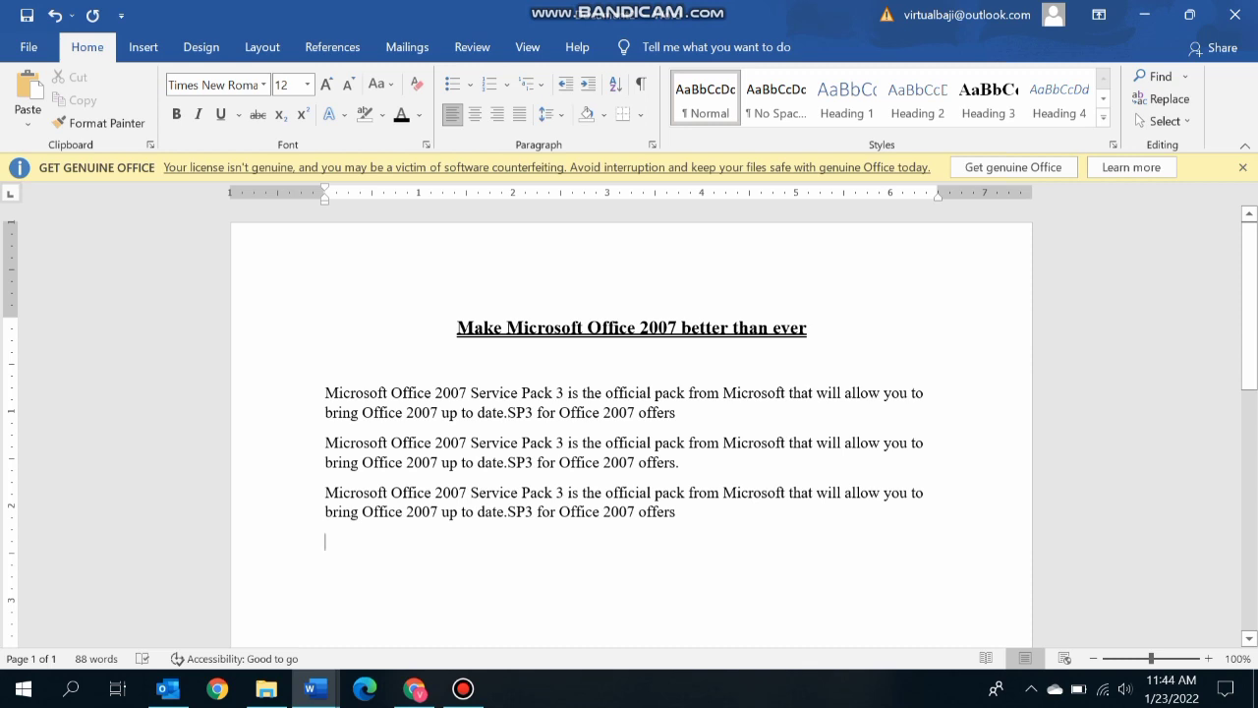
Step: Type lines a, b, c and d below the first paragraph
click(676, 412)
key(Return)
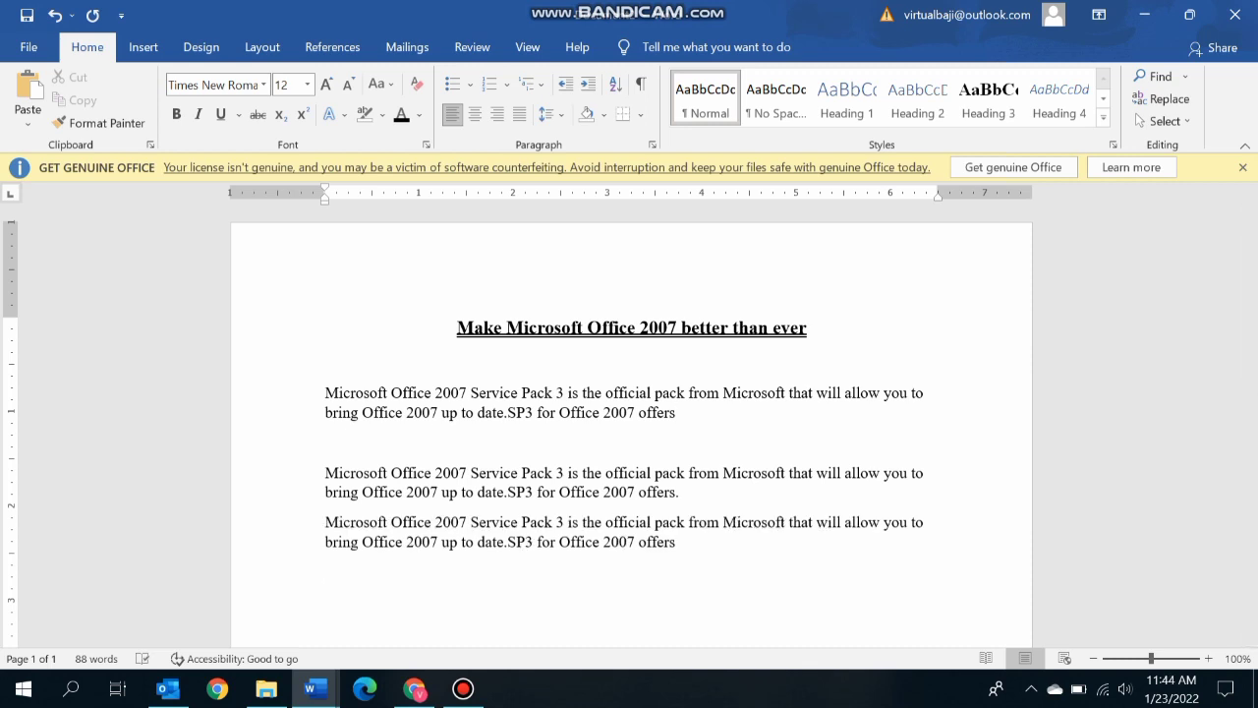
text(a)
key(Return)
text(b)
key(Return)
text(c)
key(Return)
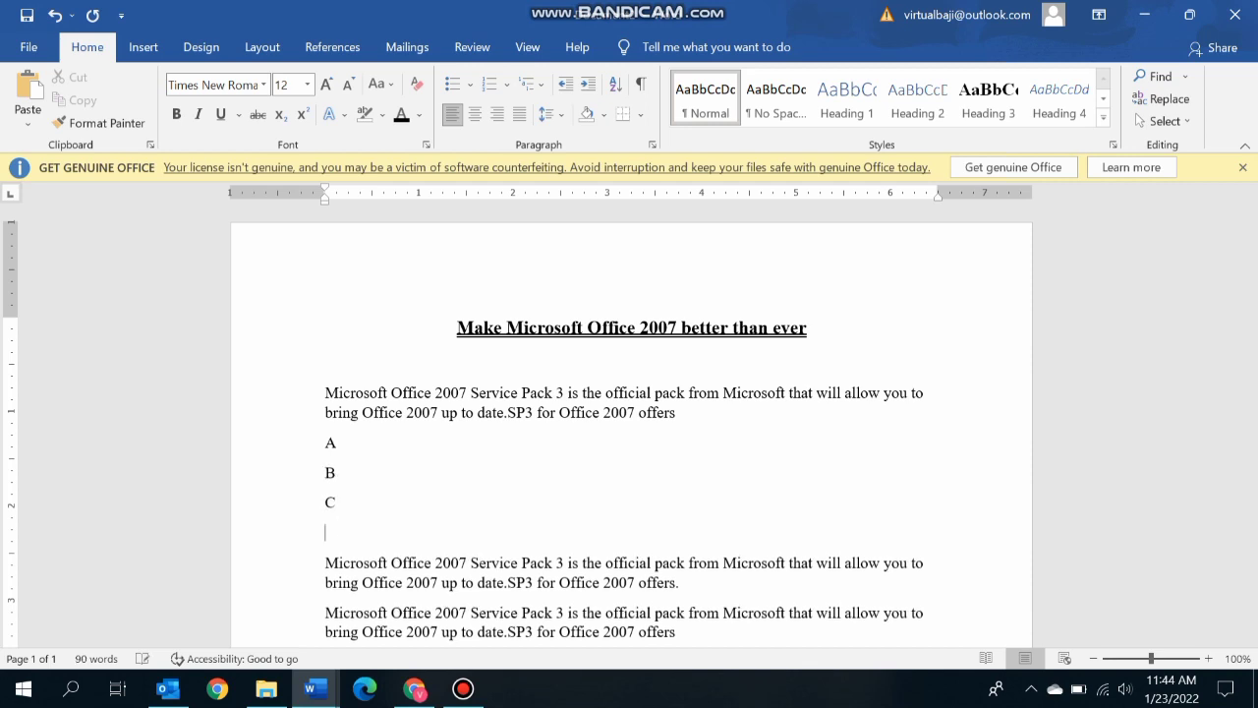
text(d)
key(Return)
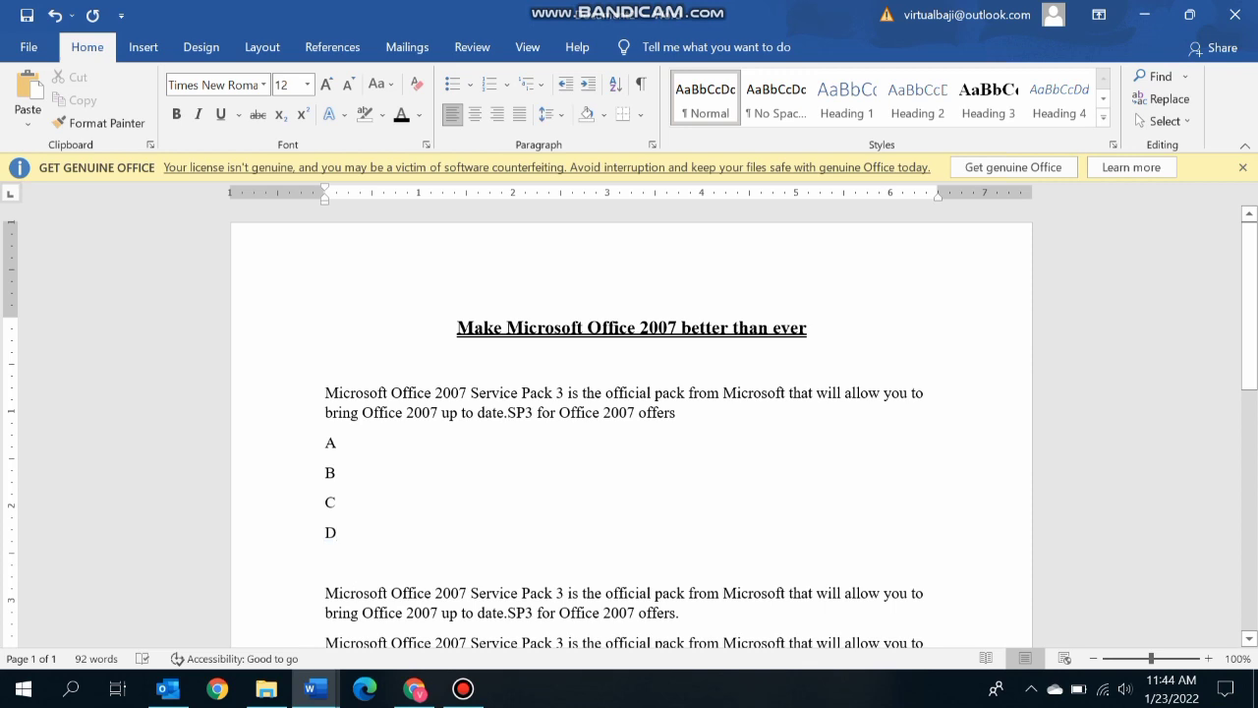
Step: Make lines A–D a bulleted list with square bullets
drag(337, 531, 324, 443)
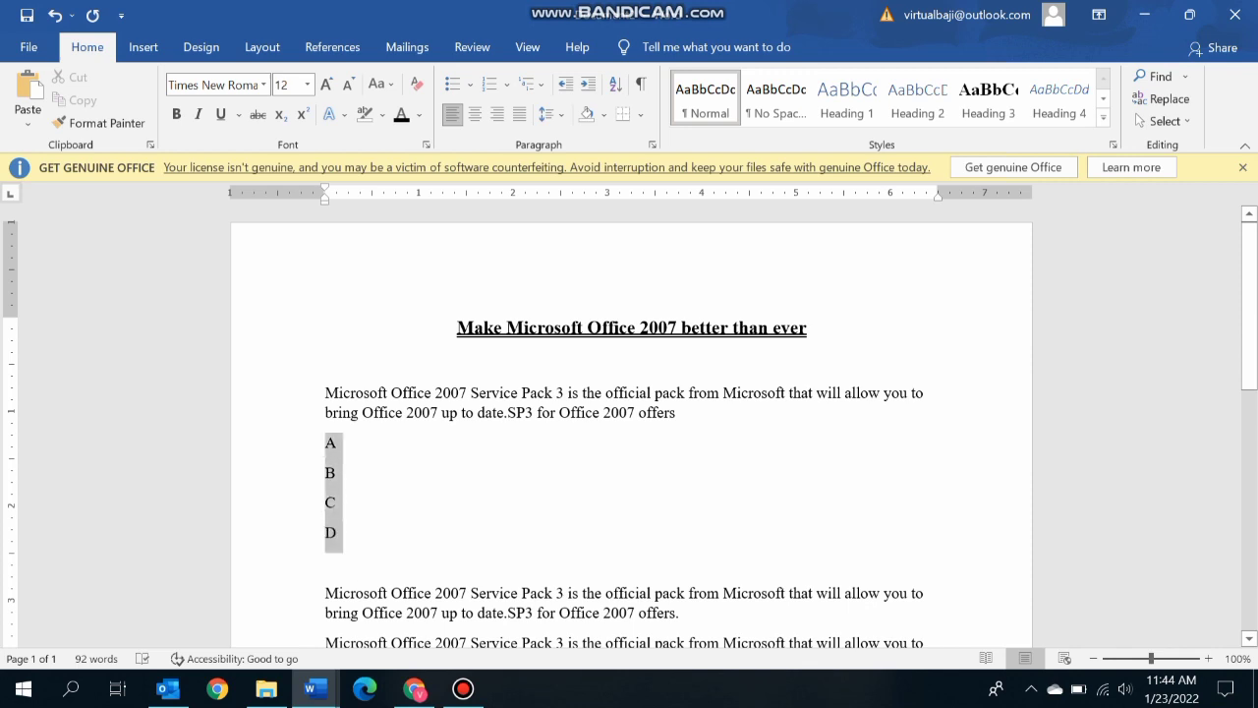
click(453, 85)
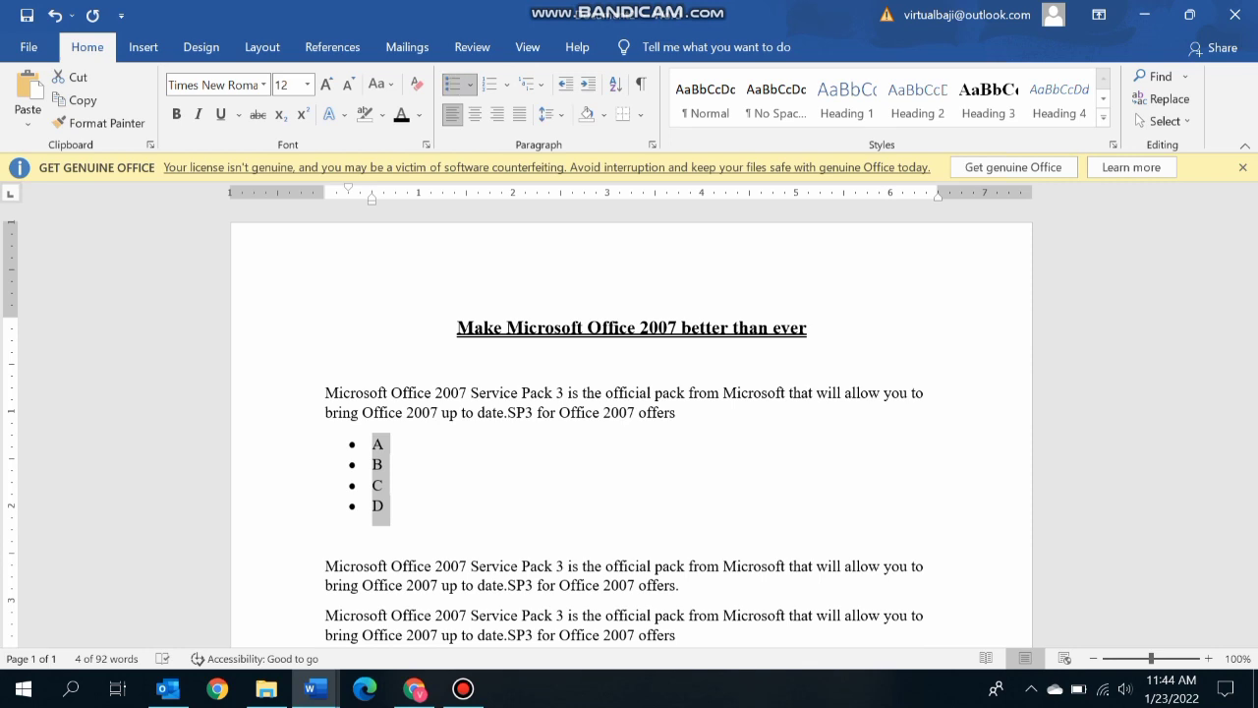
click(470, 85)
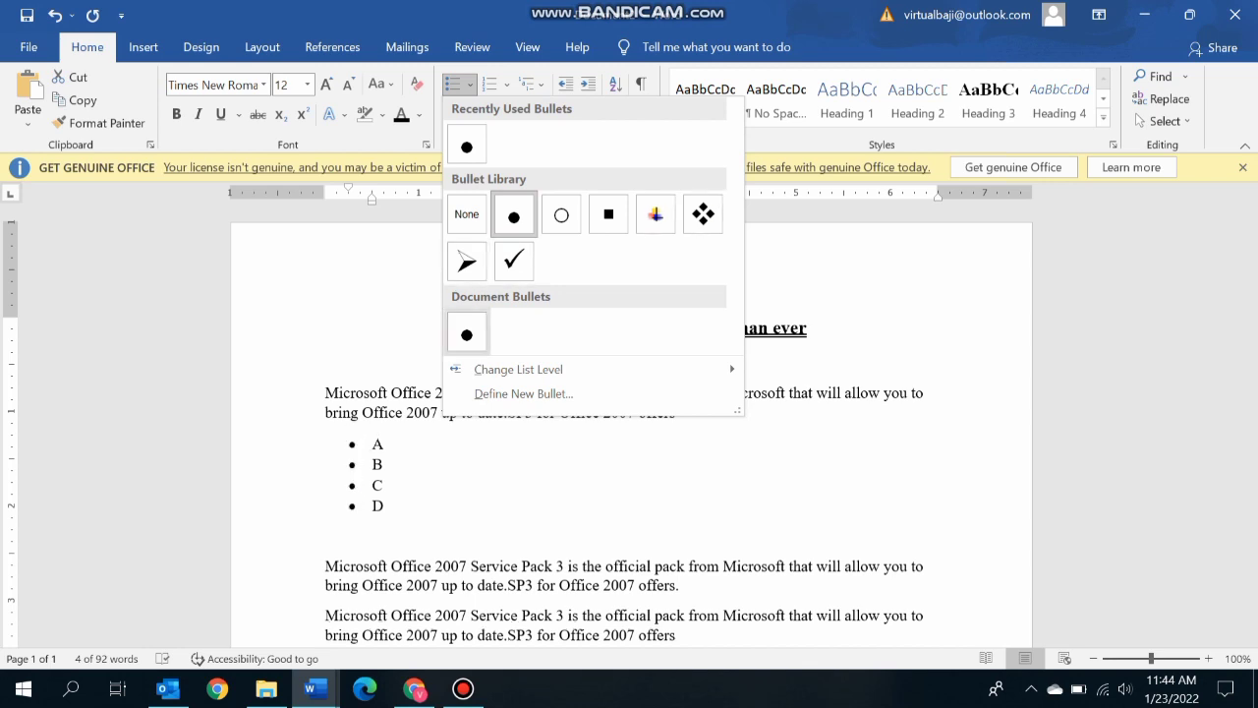
click(609, 214)
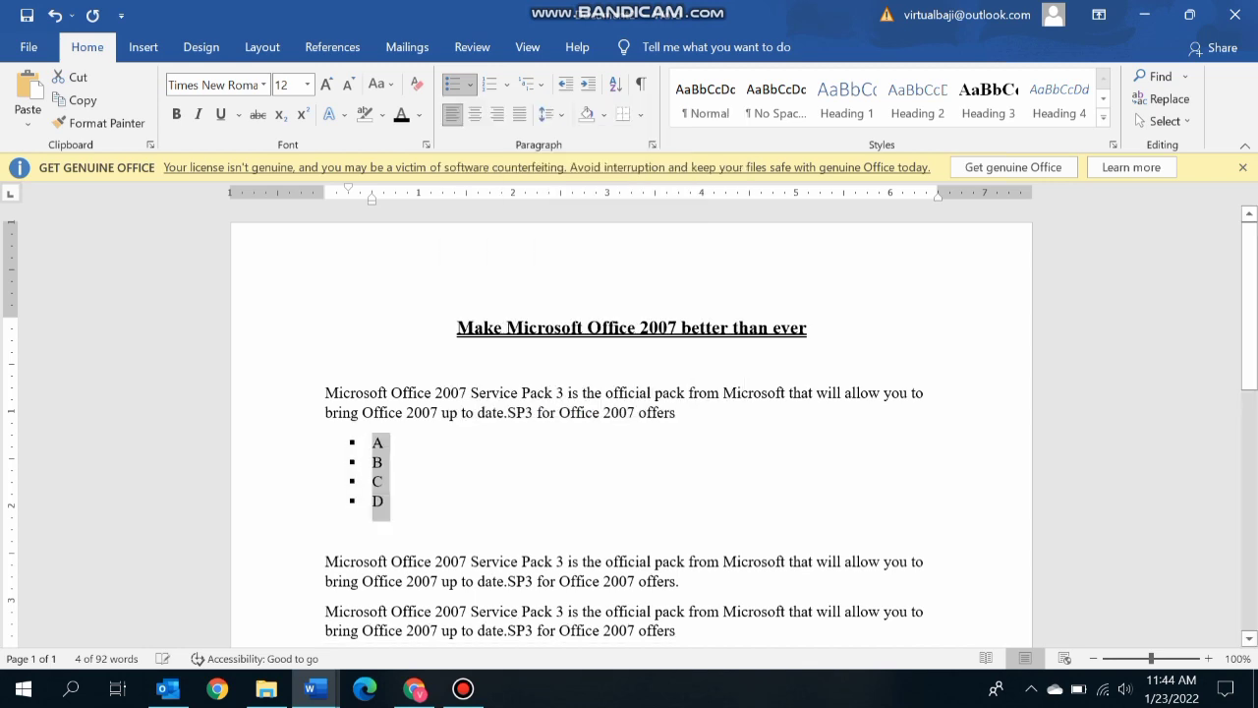
click(385, 442)
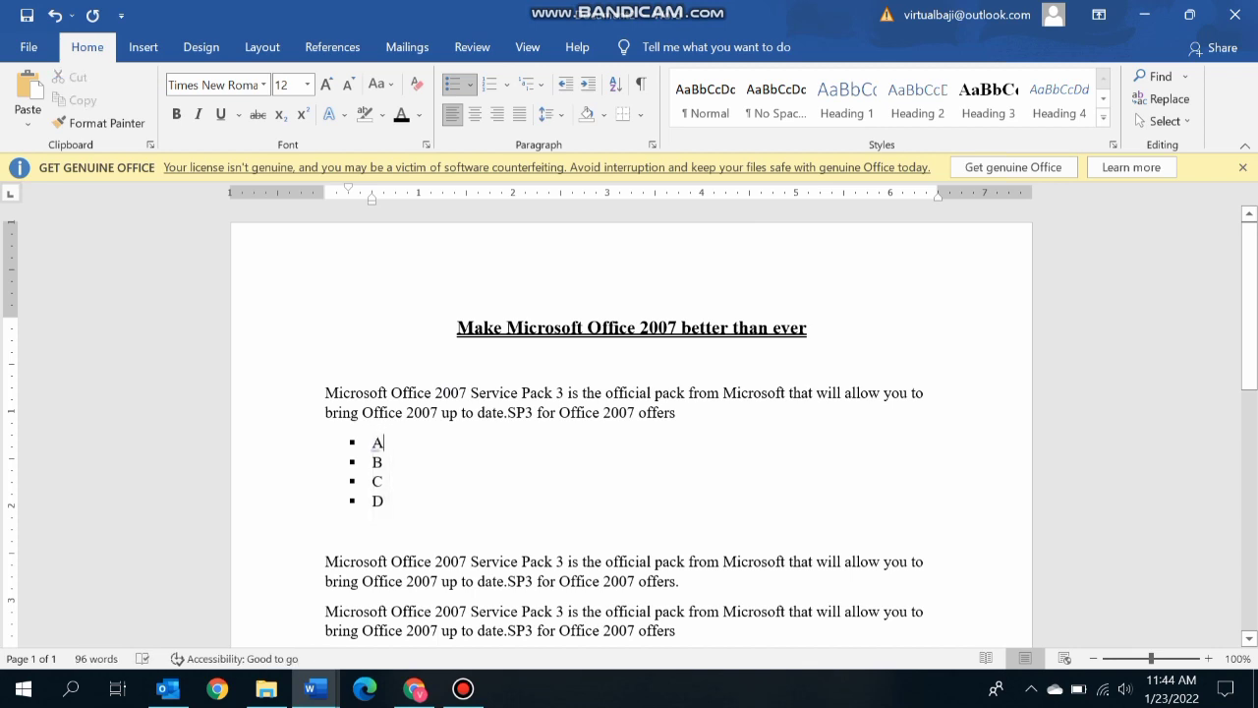
scroll(631, 422, down, 2)
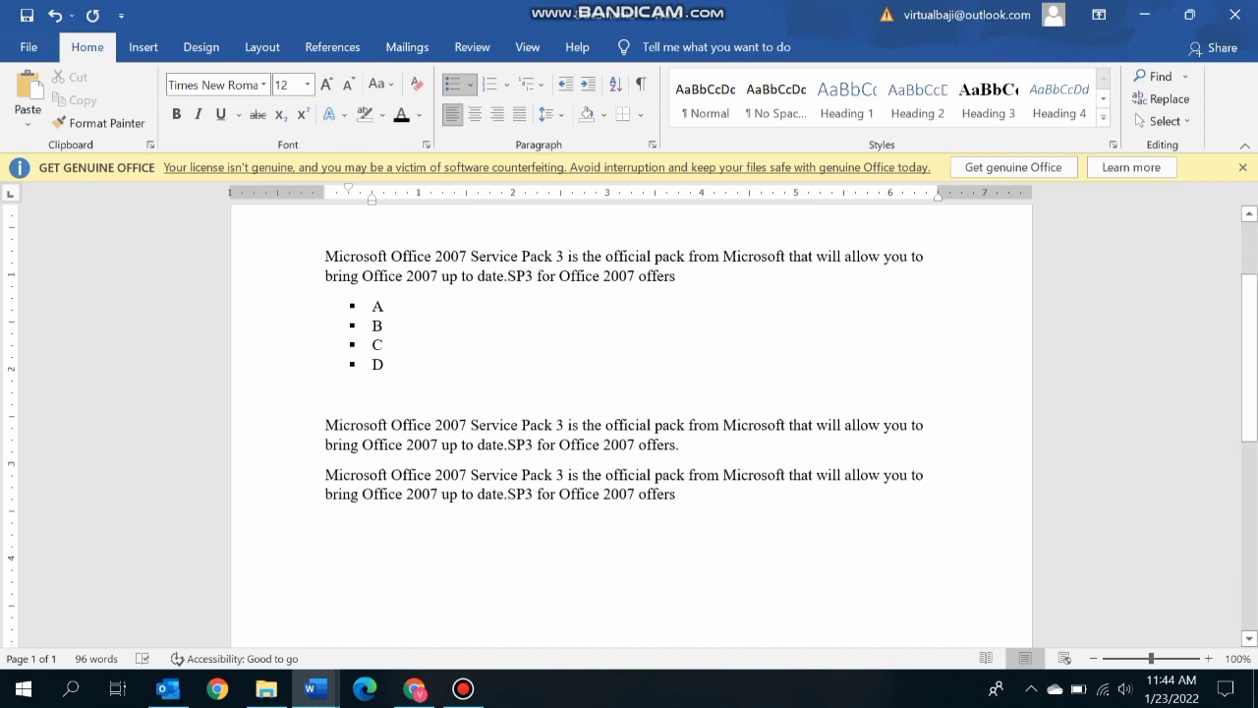
click(326, 523)
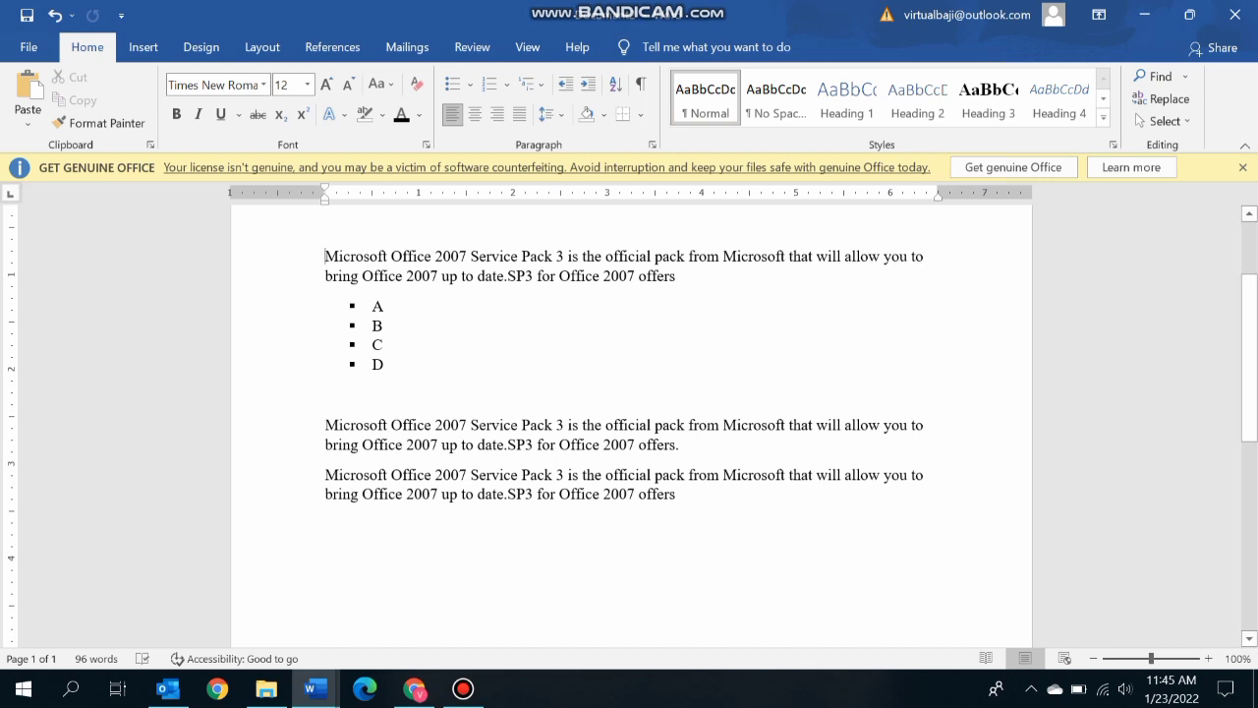
Step: Number the first paragraph as item '1.' from the Numbering styles
drag(325, 256, 680, 277)
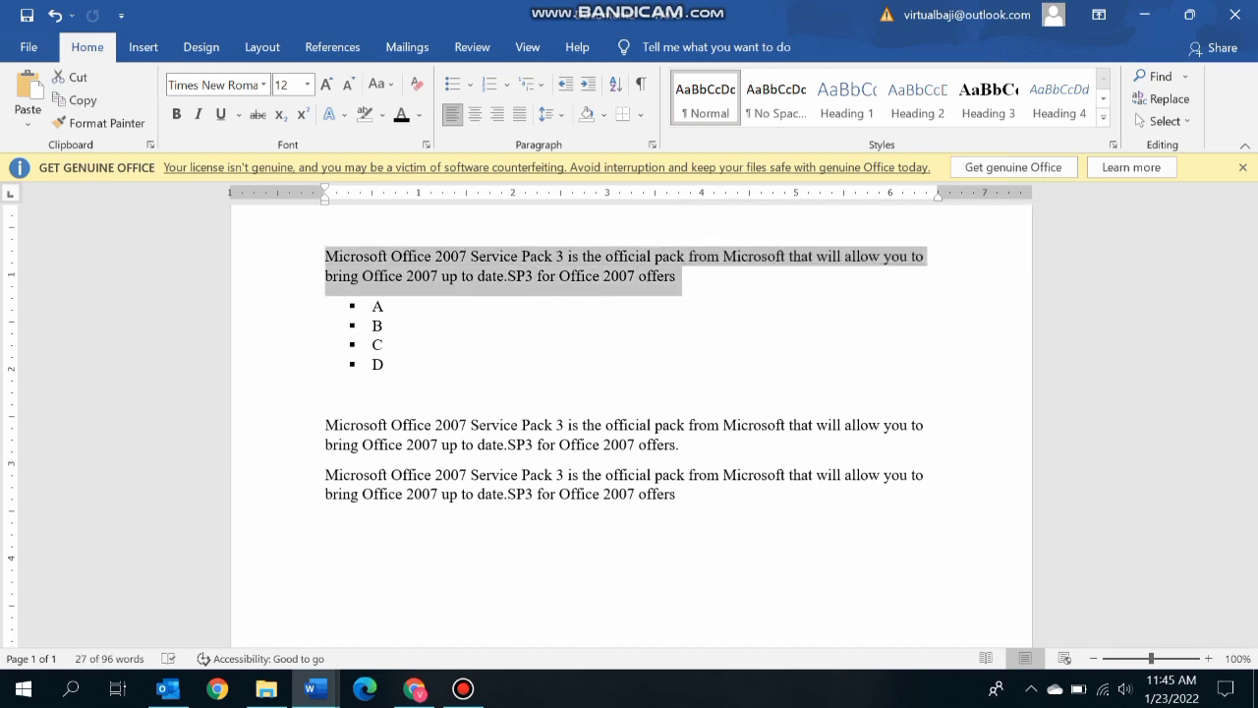
click(508, 84)
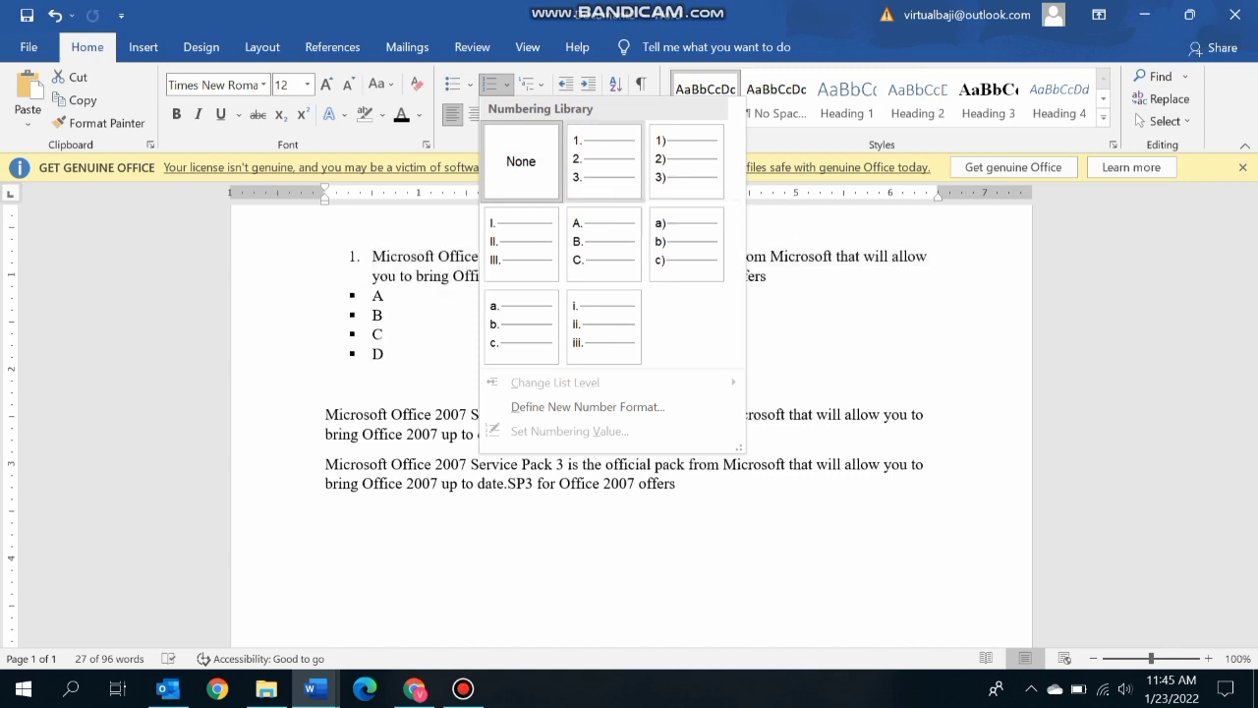
click(604, 161)
click(384, 334)
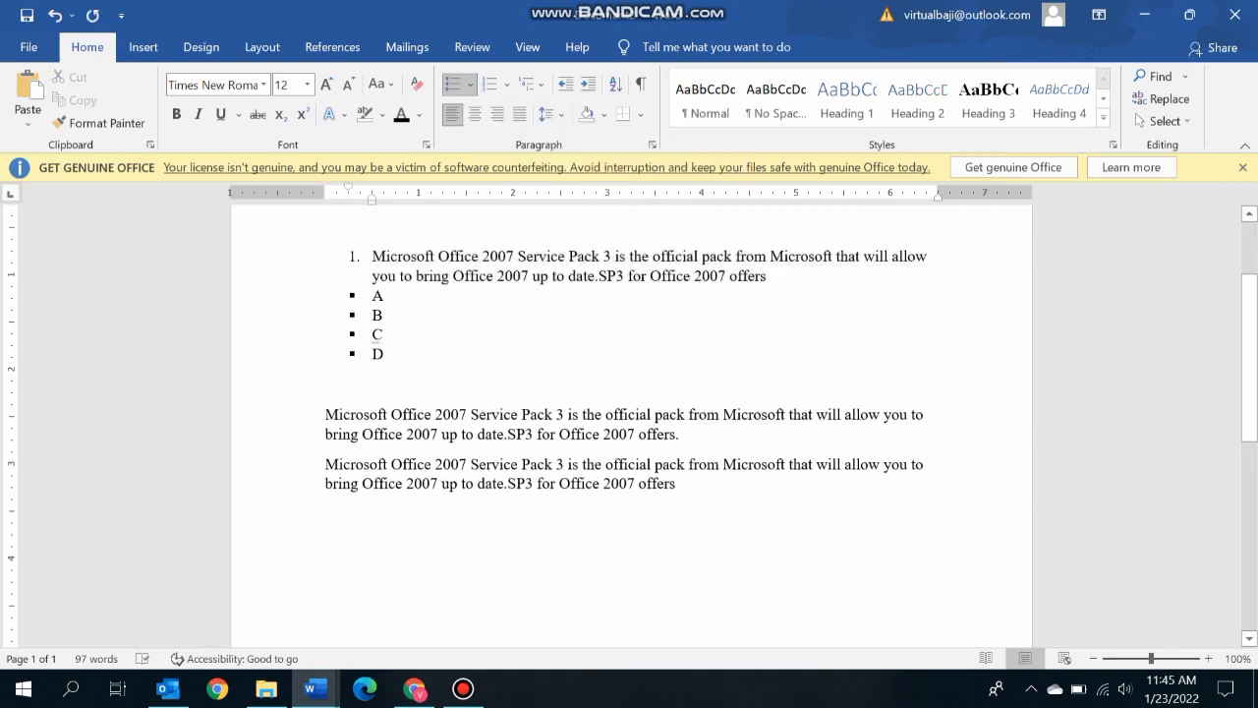
click(767, 275)
key(Return)
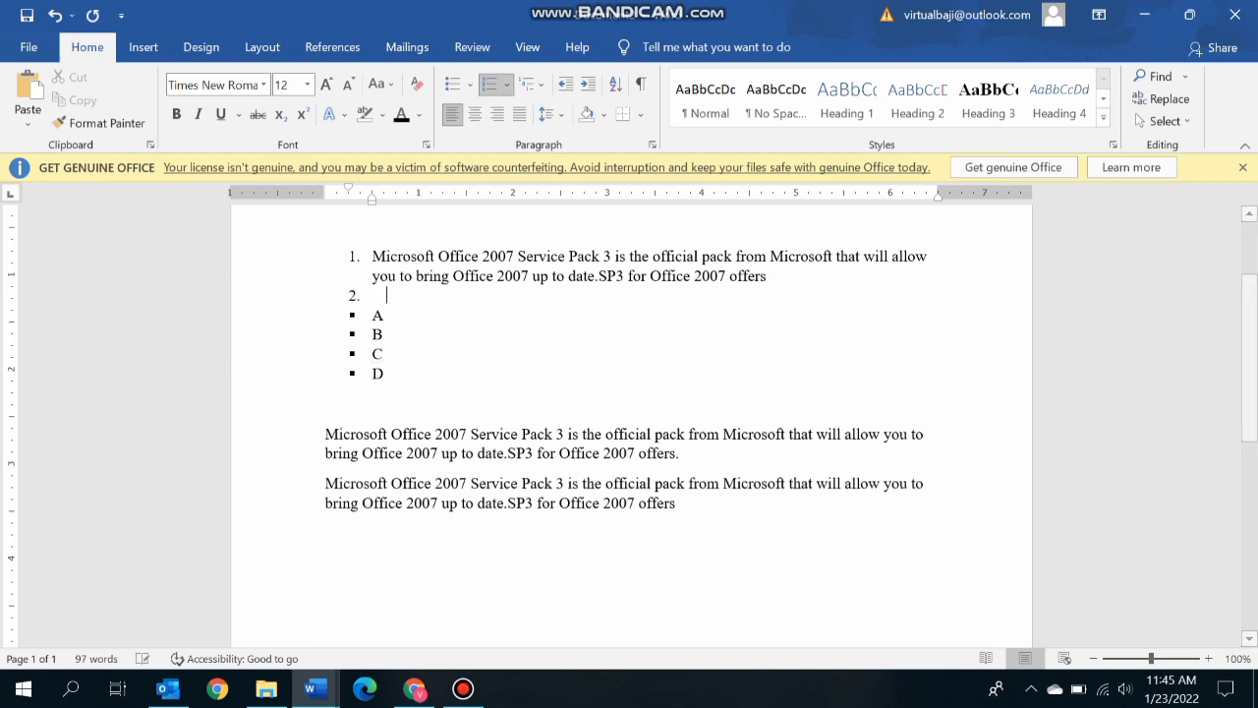
key(BackSpace)
click(354, 255)
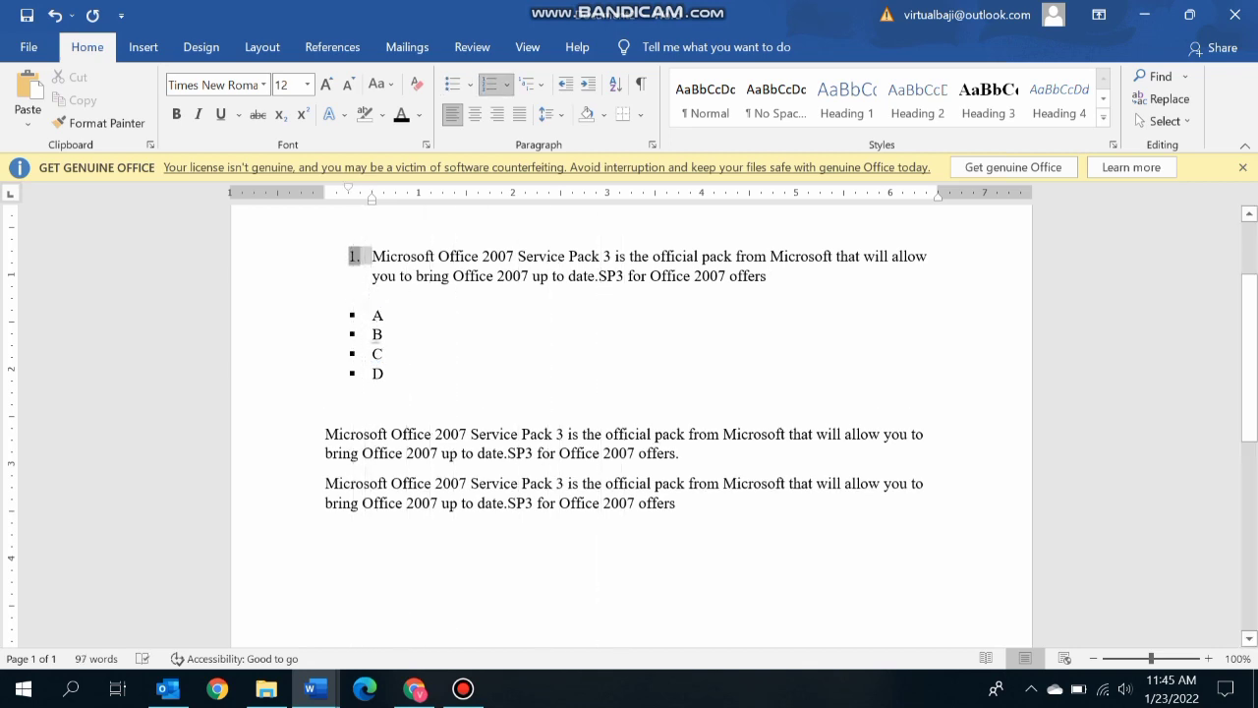
Step: Remove the bullets from lines A–D, delete them, and start an empty item 2
click(383, 335)
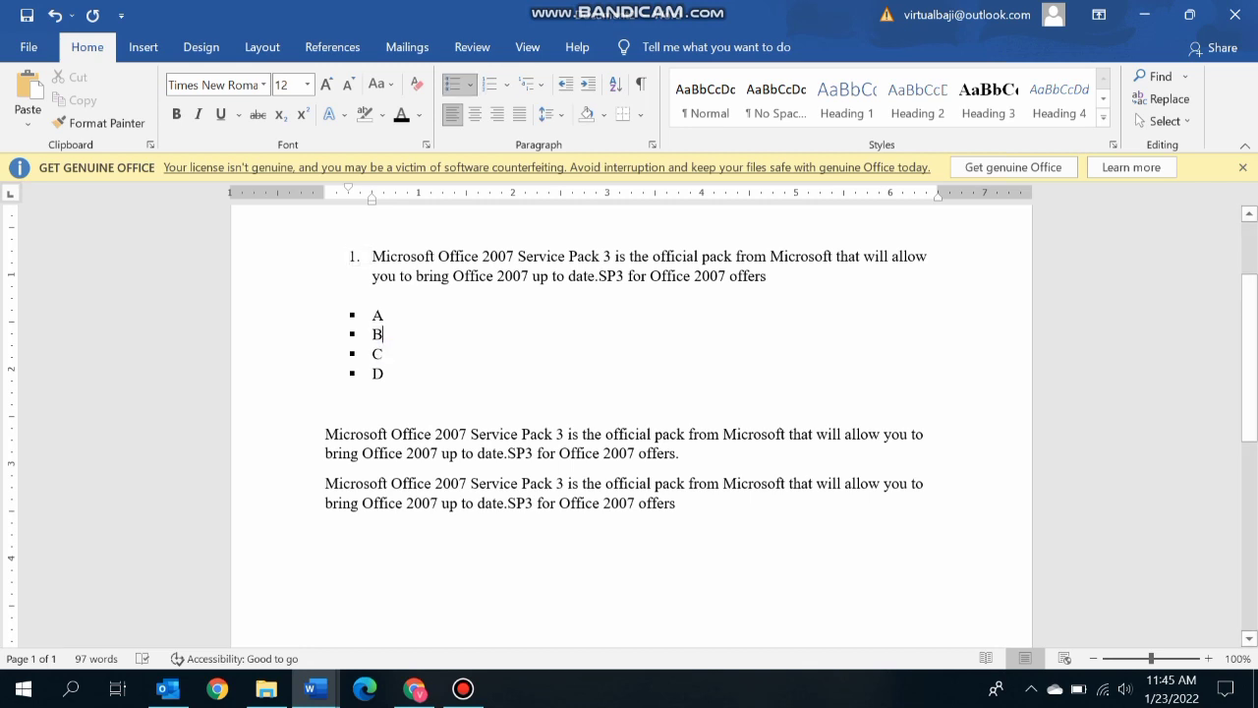
drag(371, 314, 385, 374)
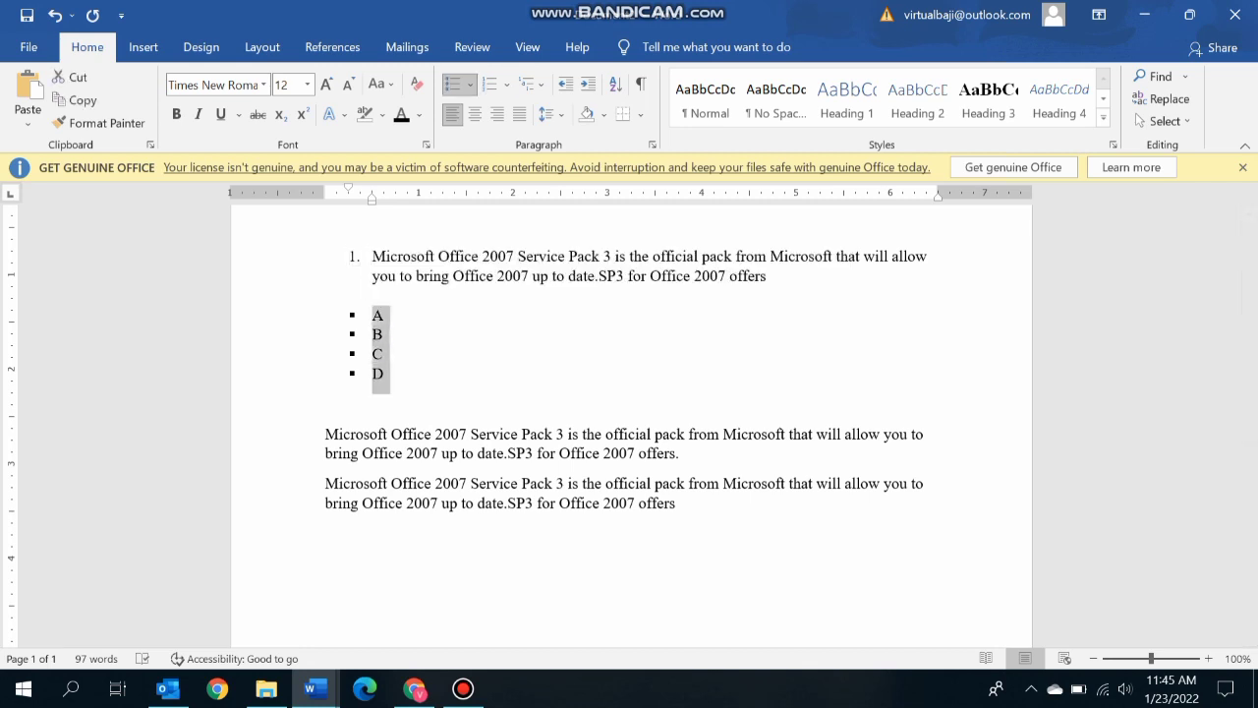
click(452, 84)
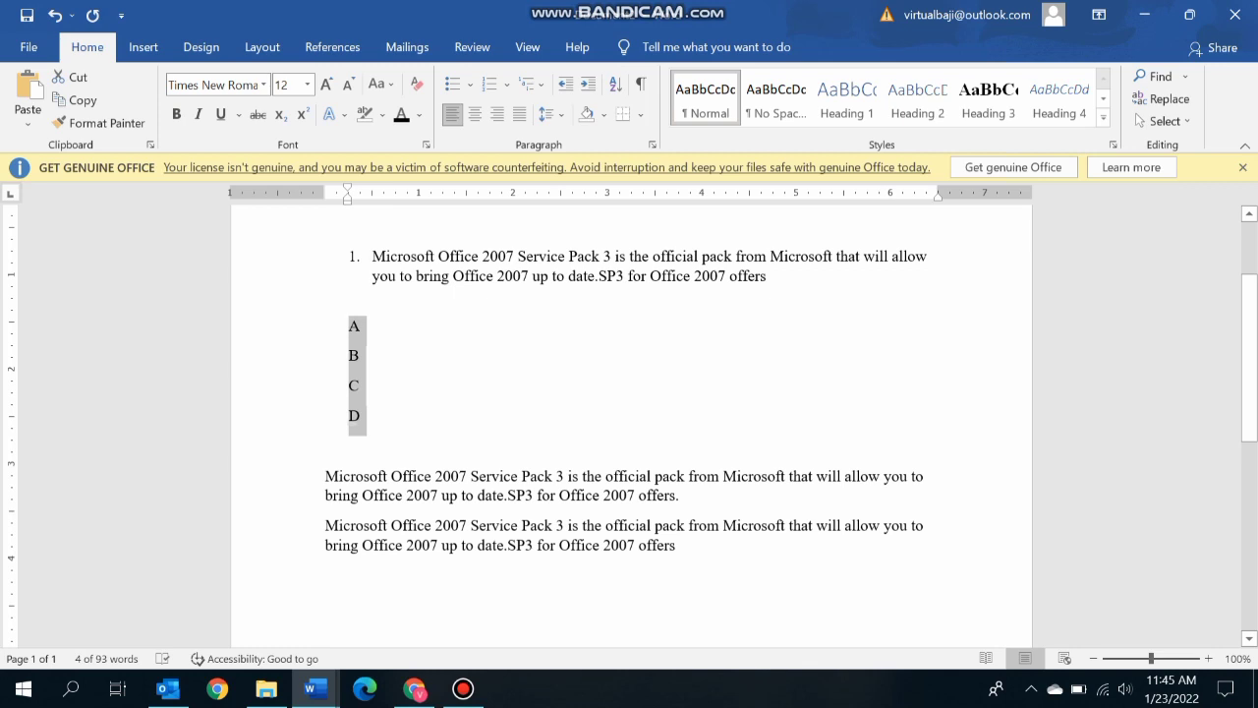
key(Right)
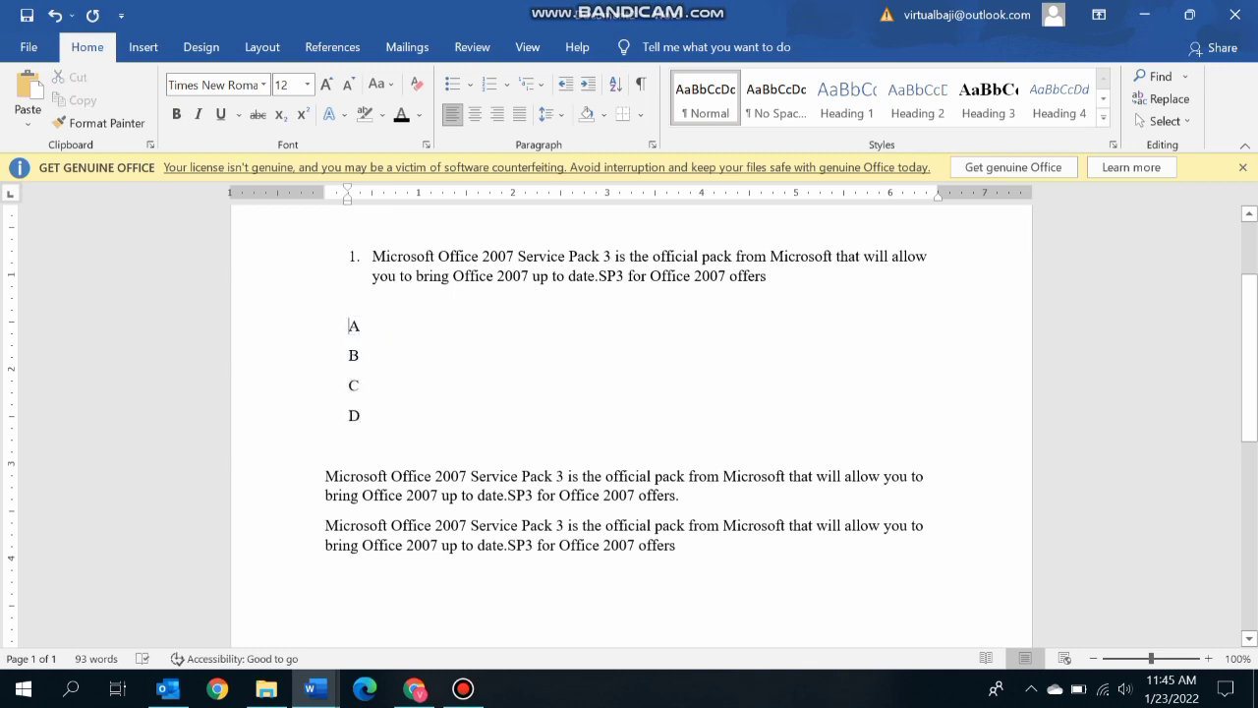
drag(349, 326, 360, 417)
key(Delete)
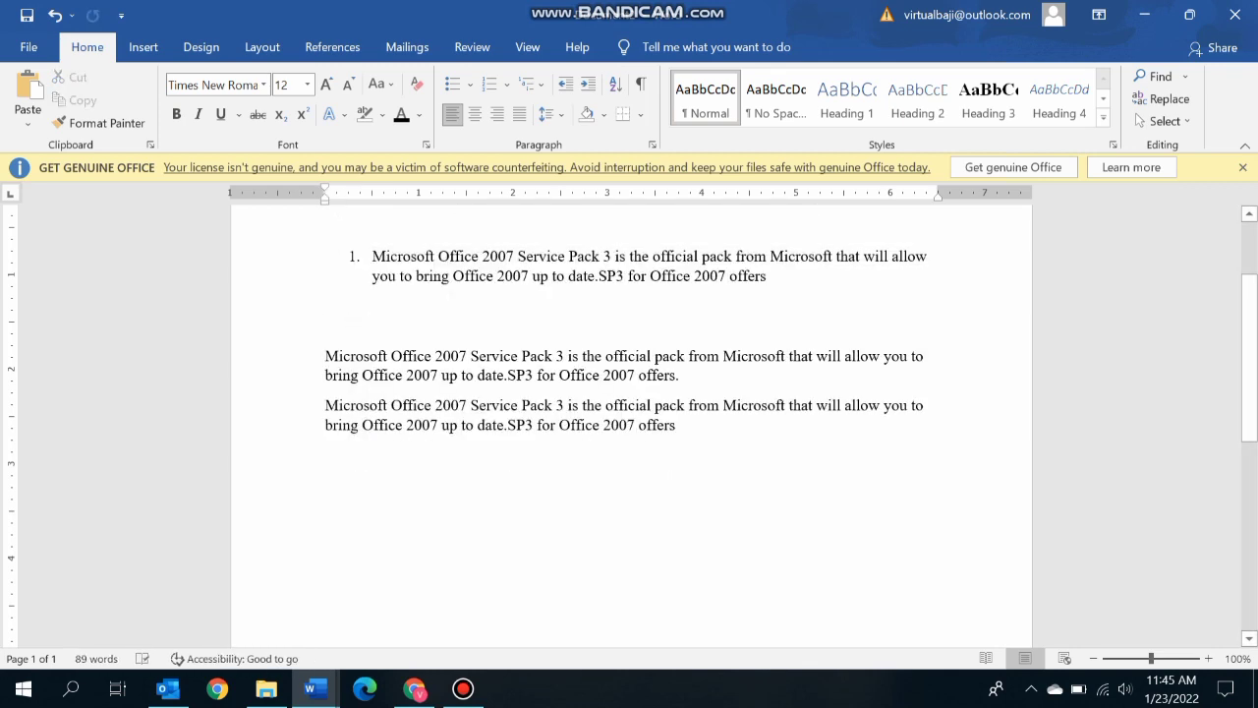
key(Return)
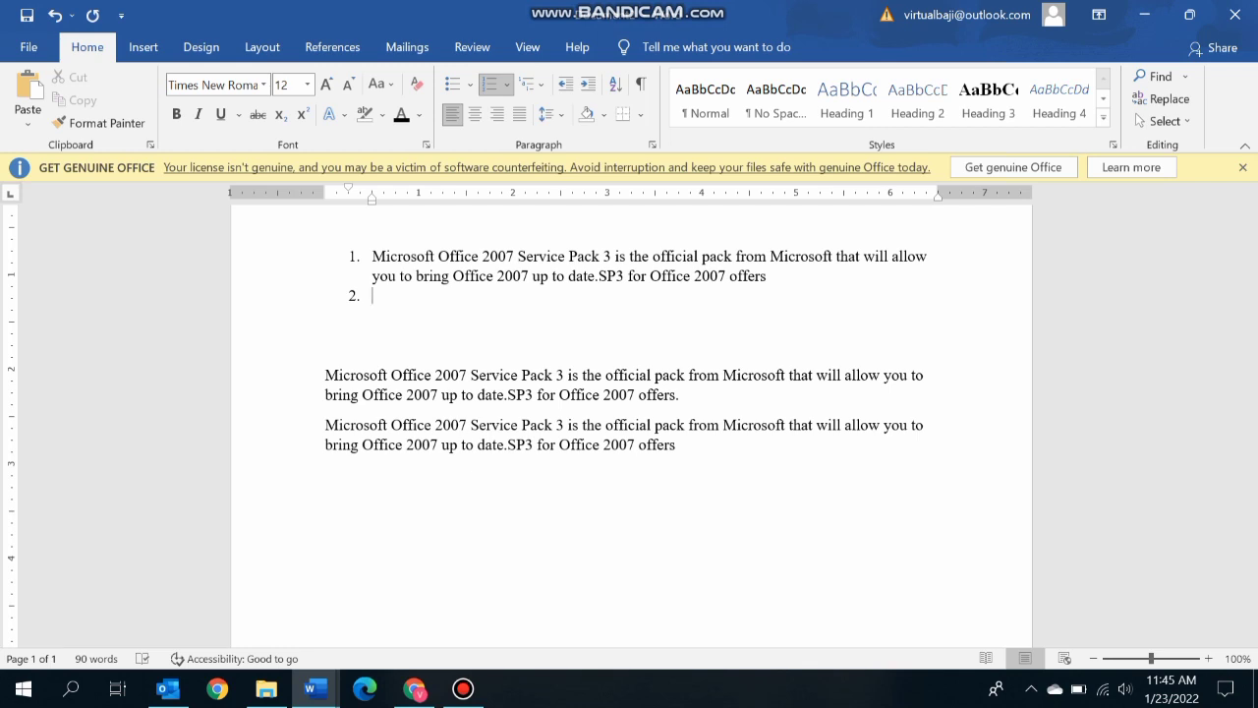
Step: Turn the line under item 1 into a bullet and enter sub-items A, B, C and D
key(BackSpace)
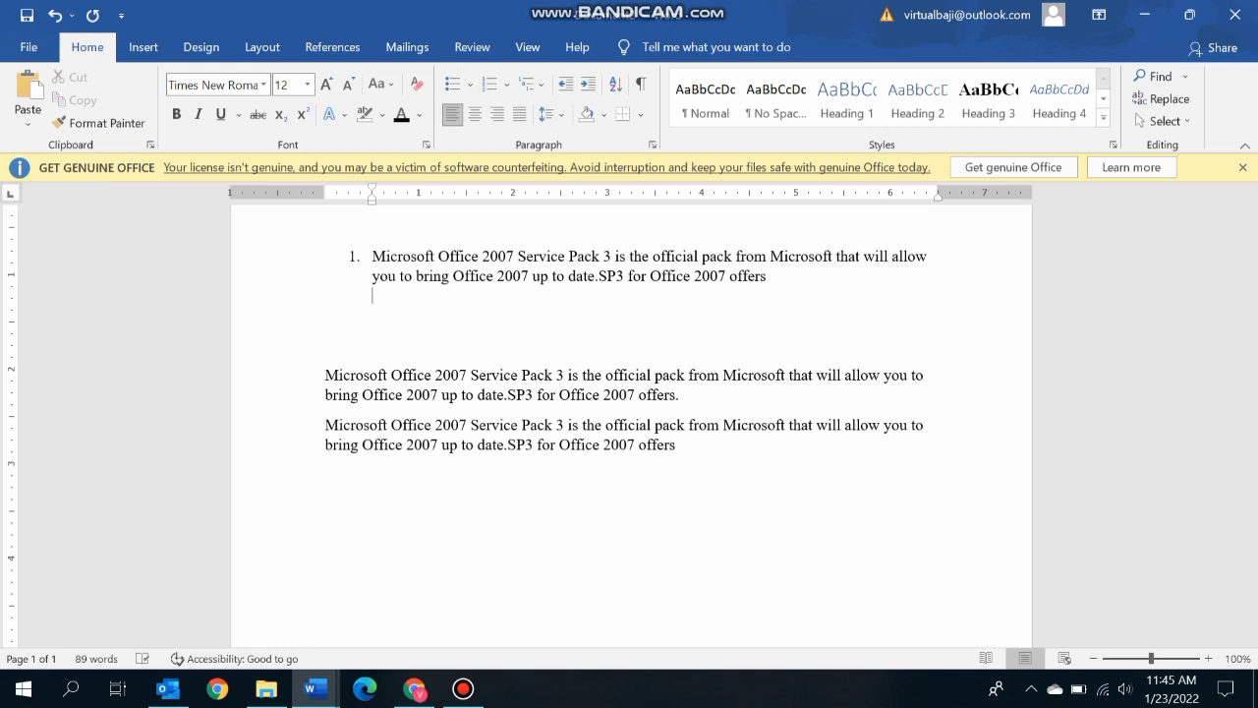
text(a)
key(BackSpace)
click(452, 83)
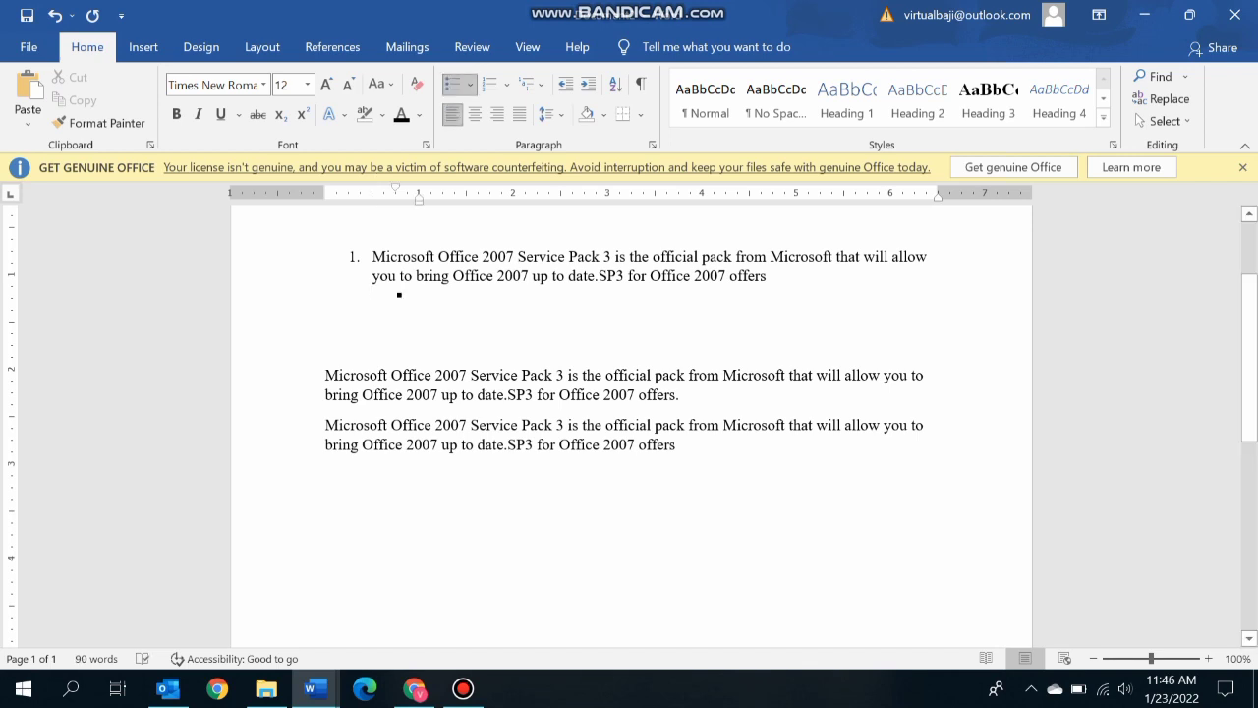
text(A)
key(Return)
text(B)
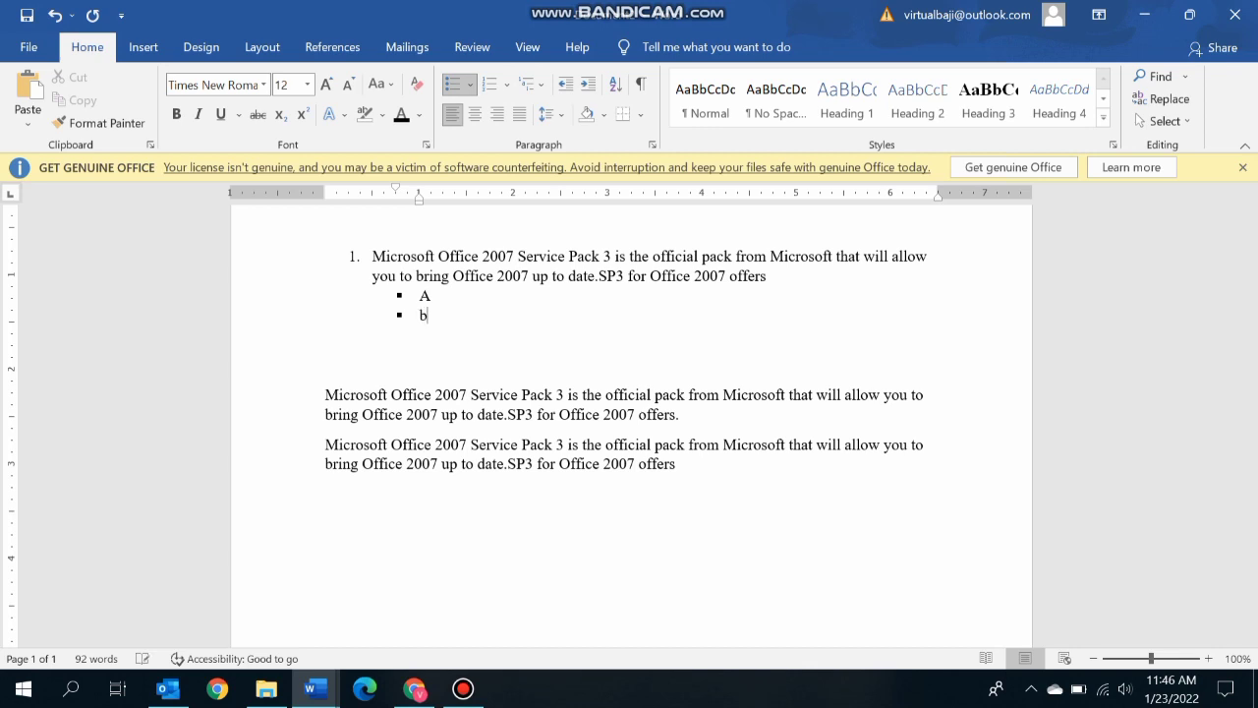
key(Return)
text(C)
key(Return)
text(d)
Step: Remove the leftover empty bullet line and select the two lower body paragraphs
key(Return)
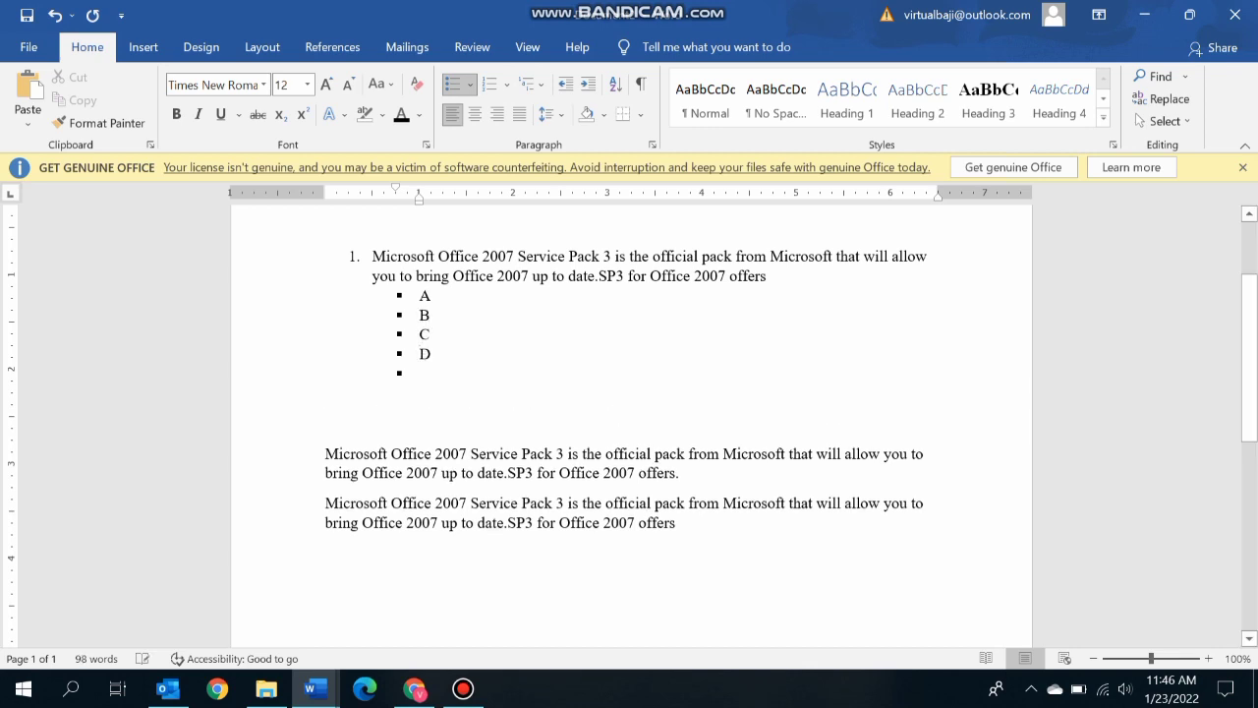
key(BackSpace)
key(Delete)
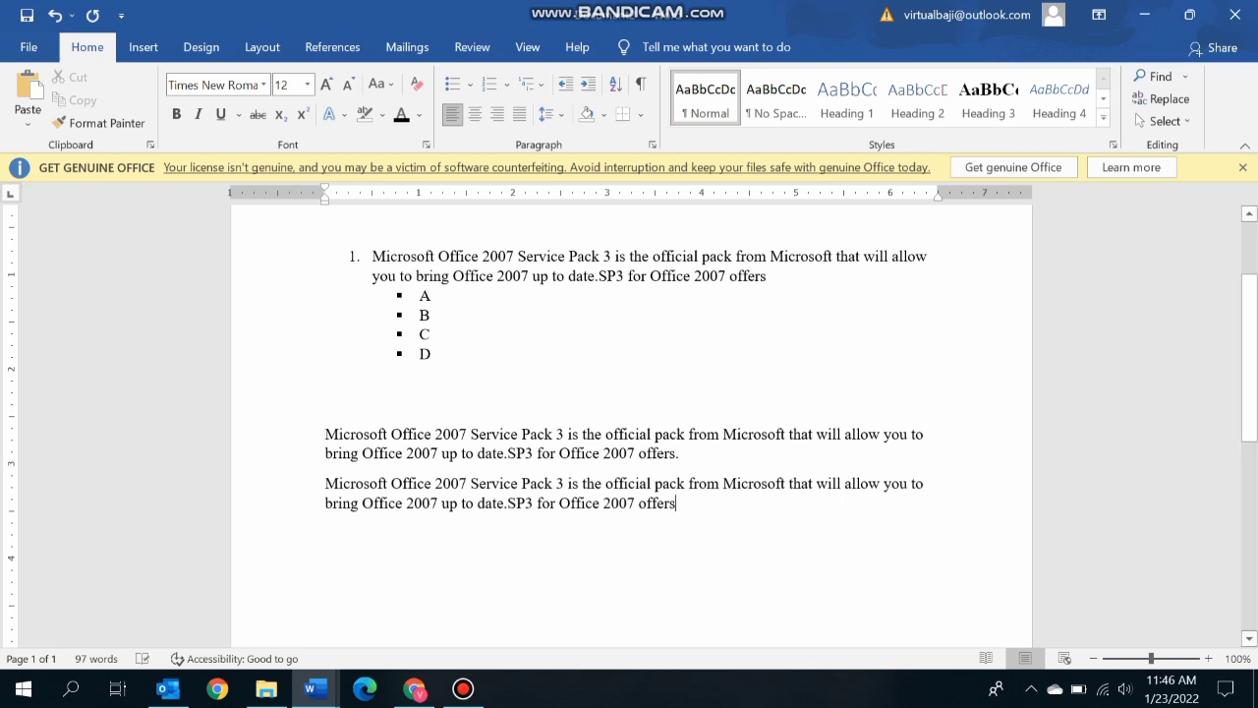
key(ctrl+shift+Up)
key(ctrl+shift+Up)
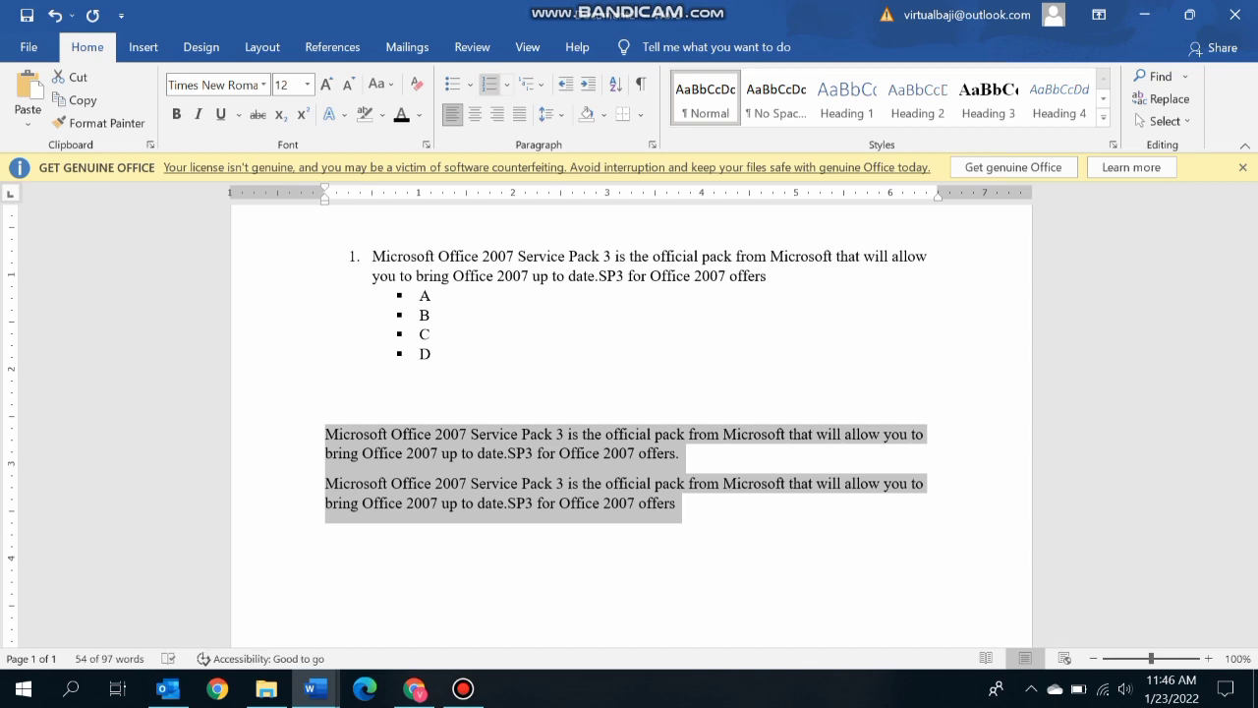
Step: Number the two body paragraphs, try restarting the numbering at 1, then undo the restart
click(488, 84)
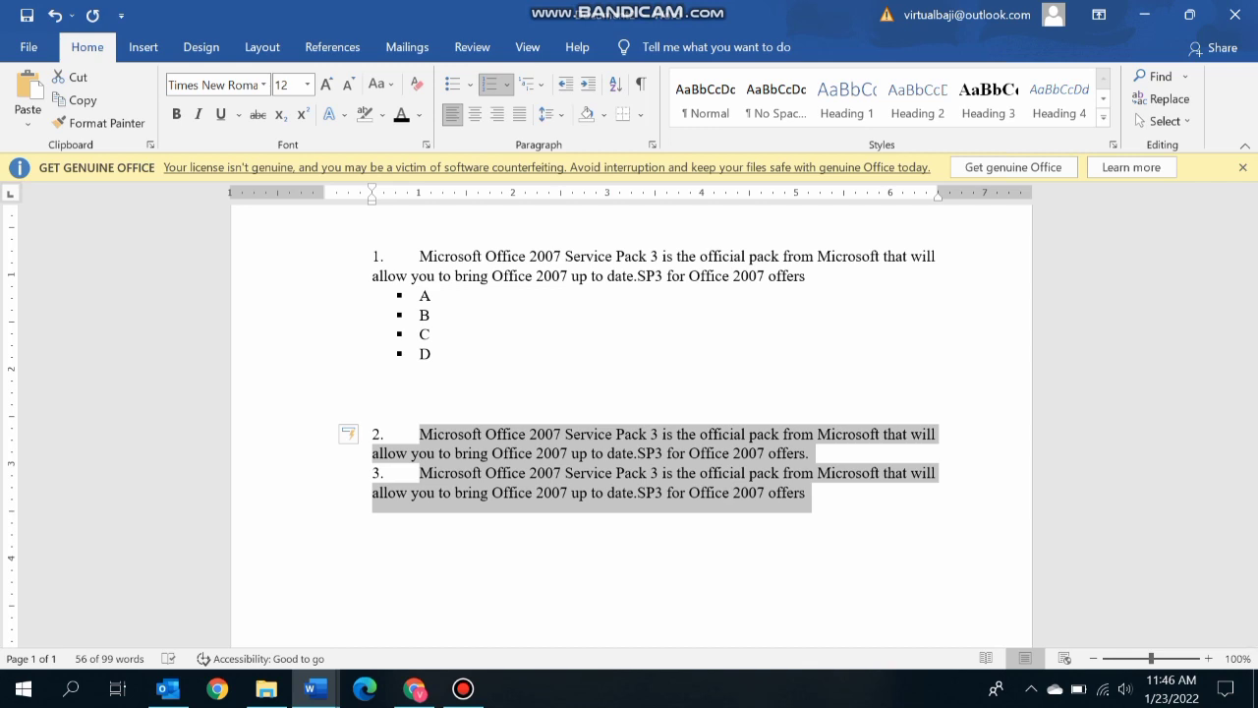
click(354, 433)
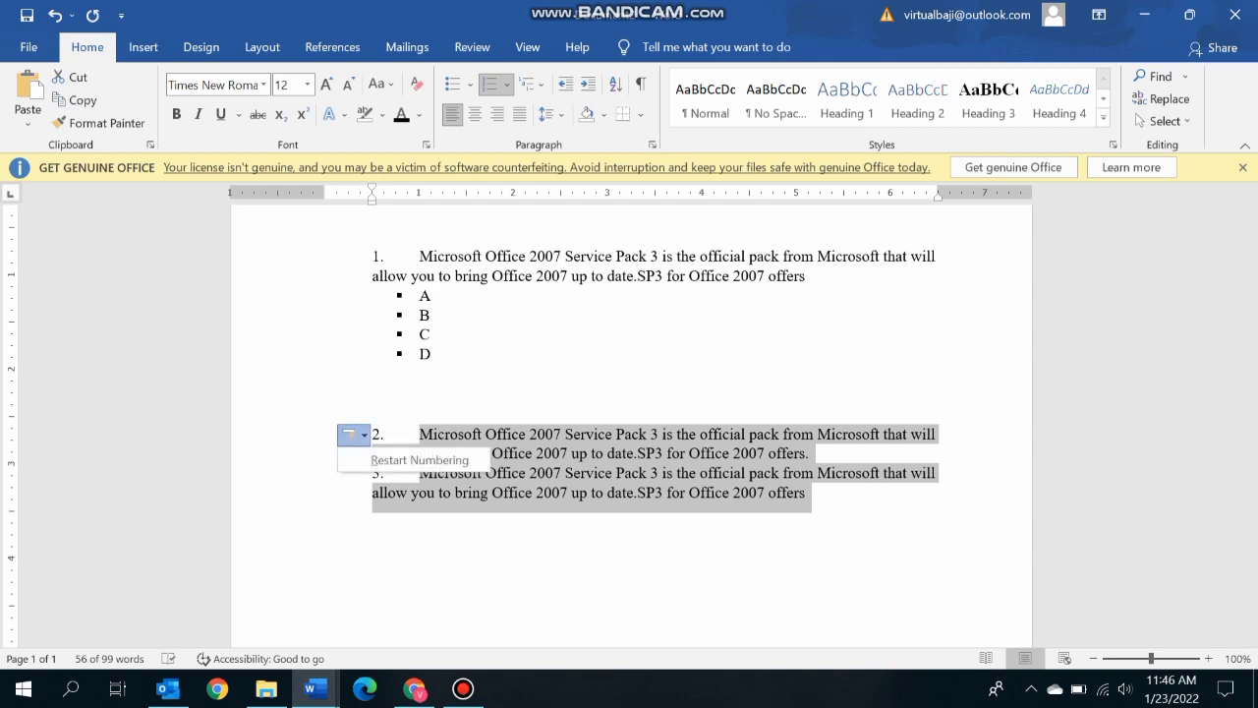
click(420, 459)
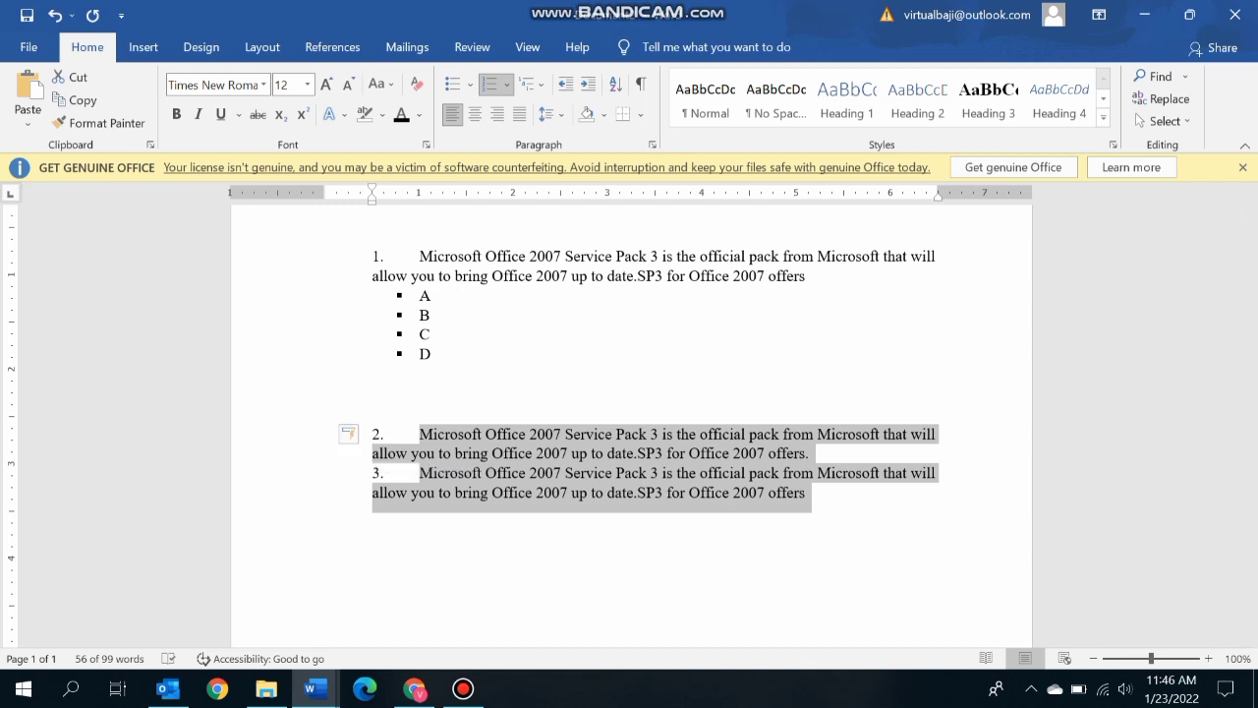
click(324, 523)
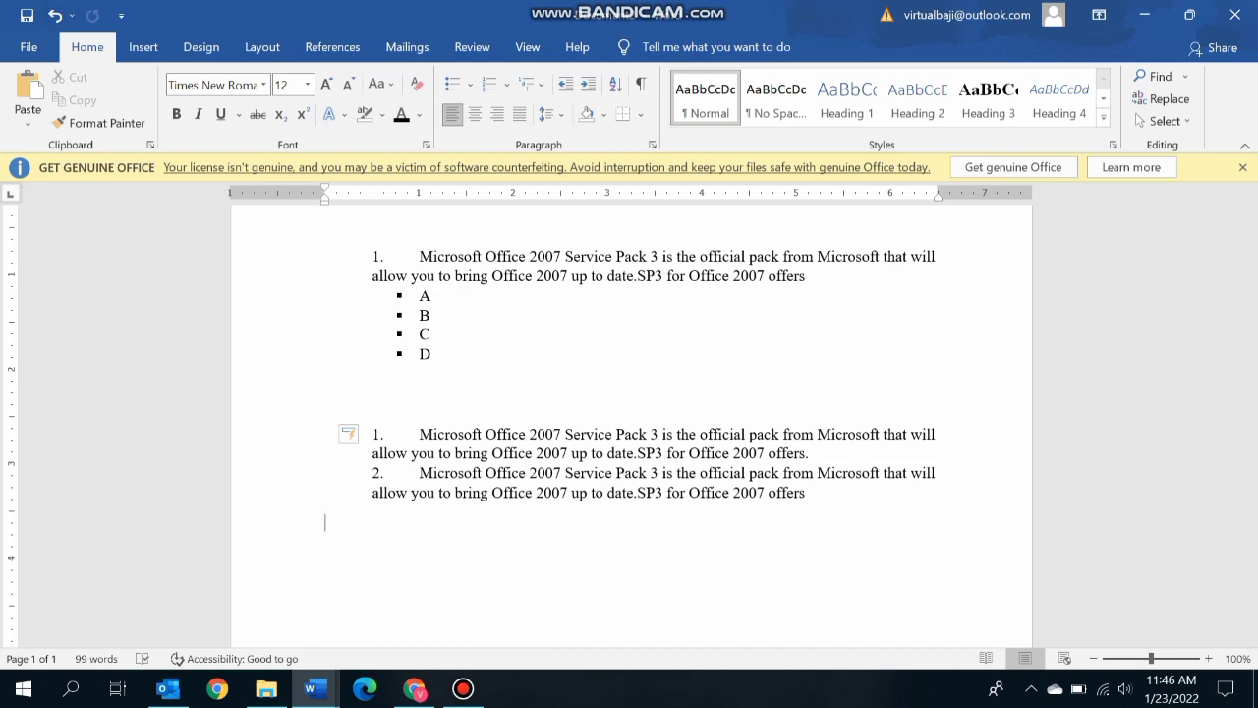
key(ctrl+z)
key(ctrl+z)
Step: Reselect list items 2 and 3 and remove their numbering
click(325, 522)
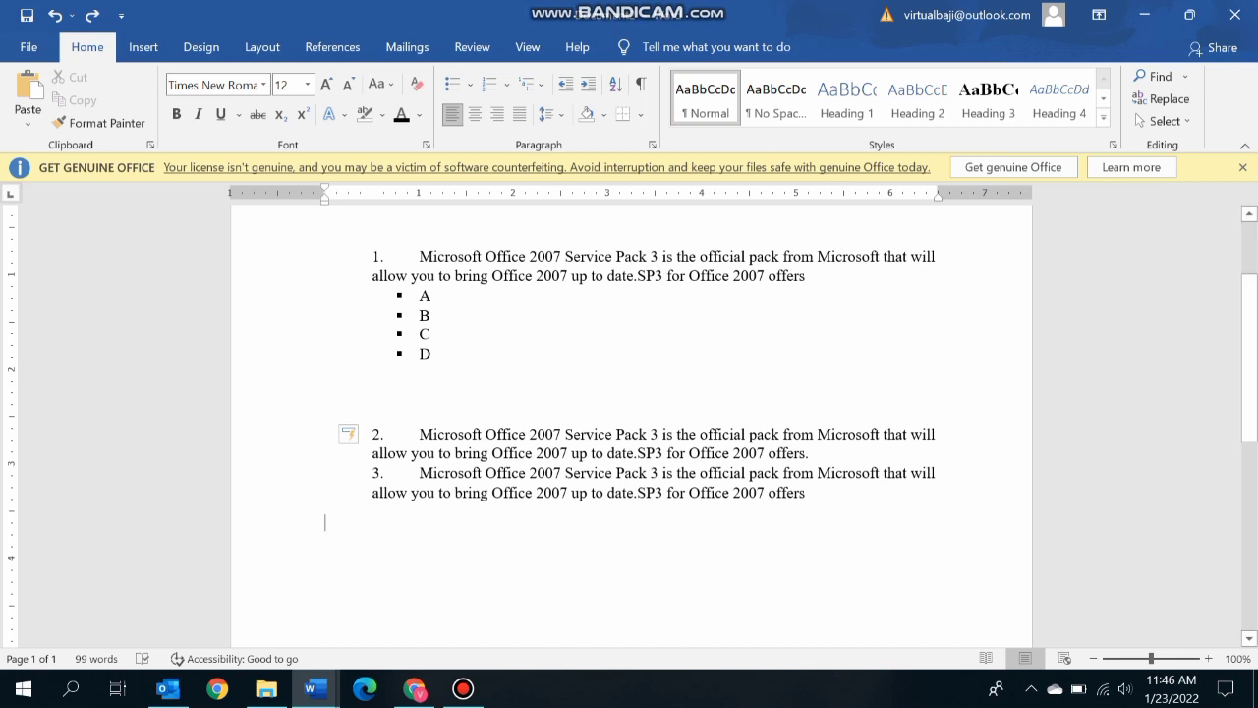
drag(324, 522, 419, 434)
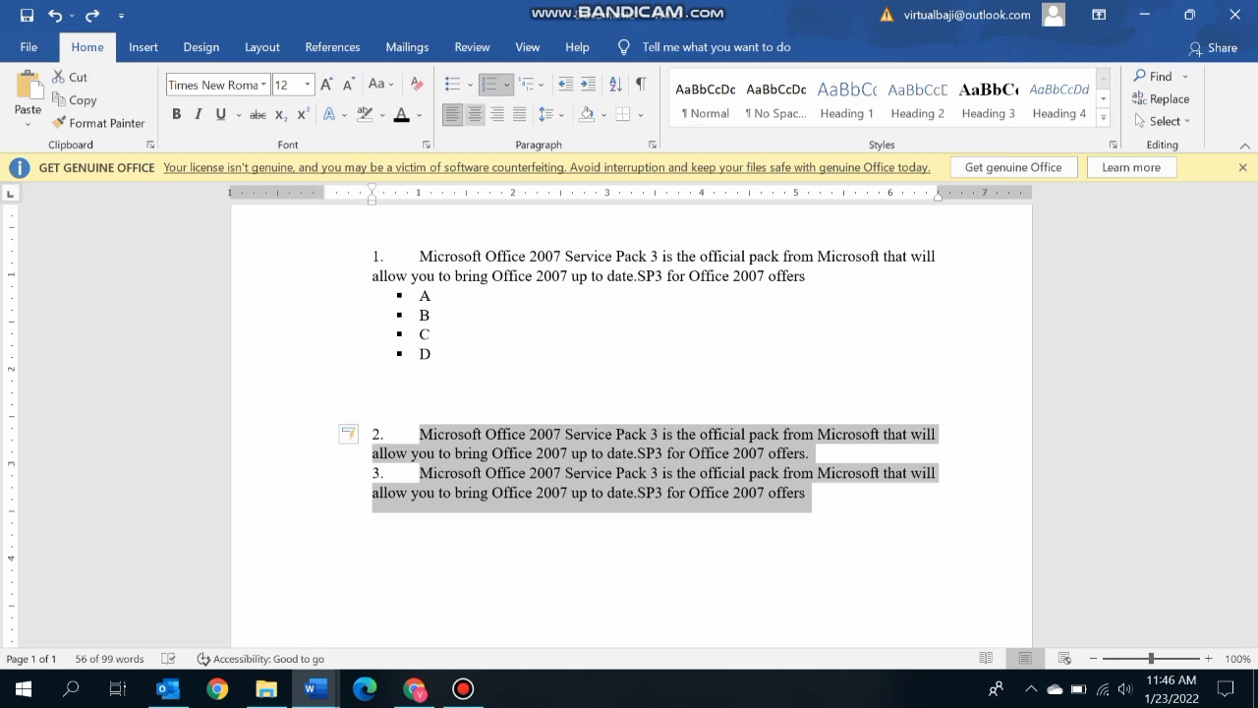
click(490, 83)
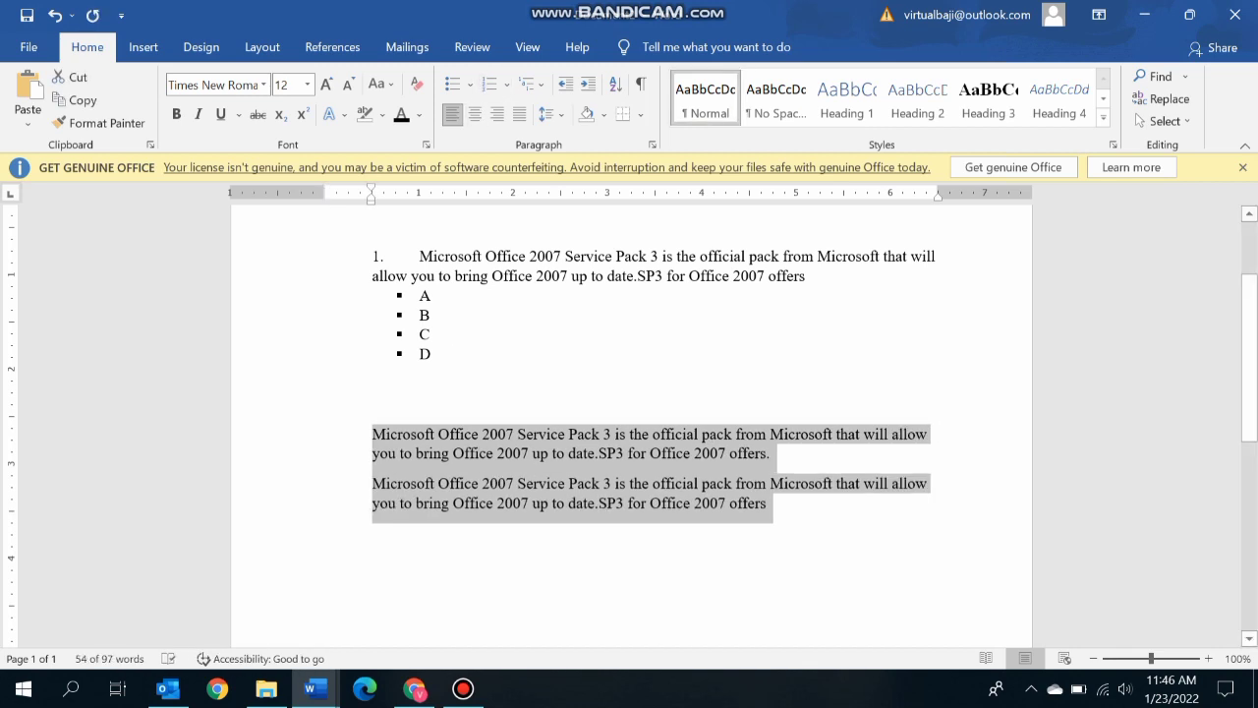
click(589, 550)
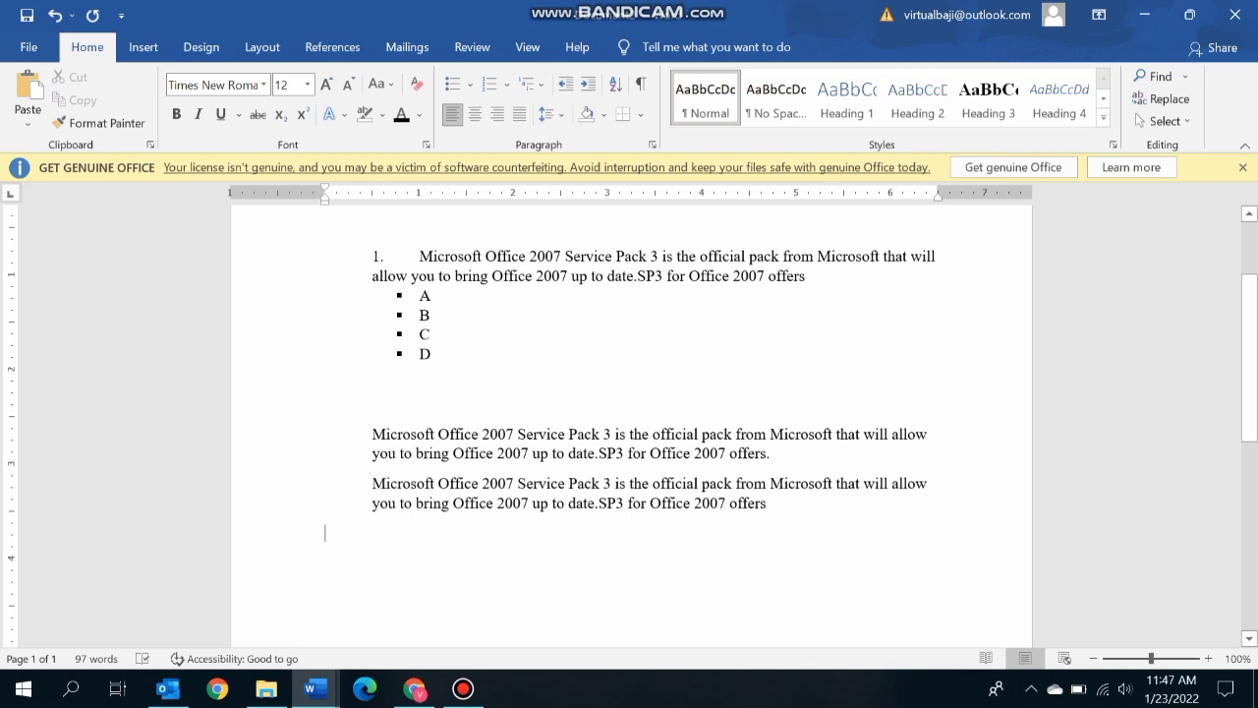
Step: Remove the first body paragraph's indent and select both body paragraphs
click(373, 434)
key(BackSpace)
key(BackSpace)
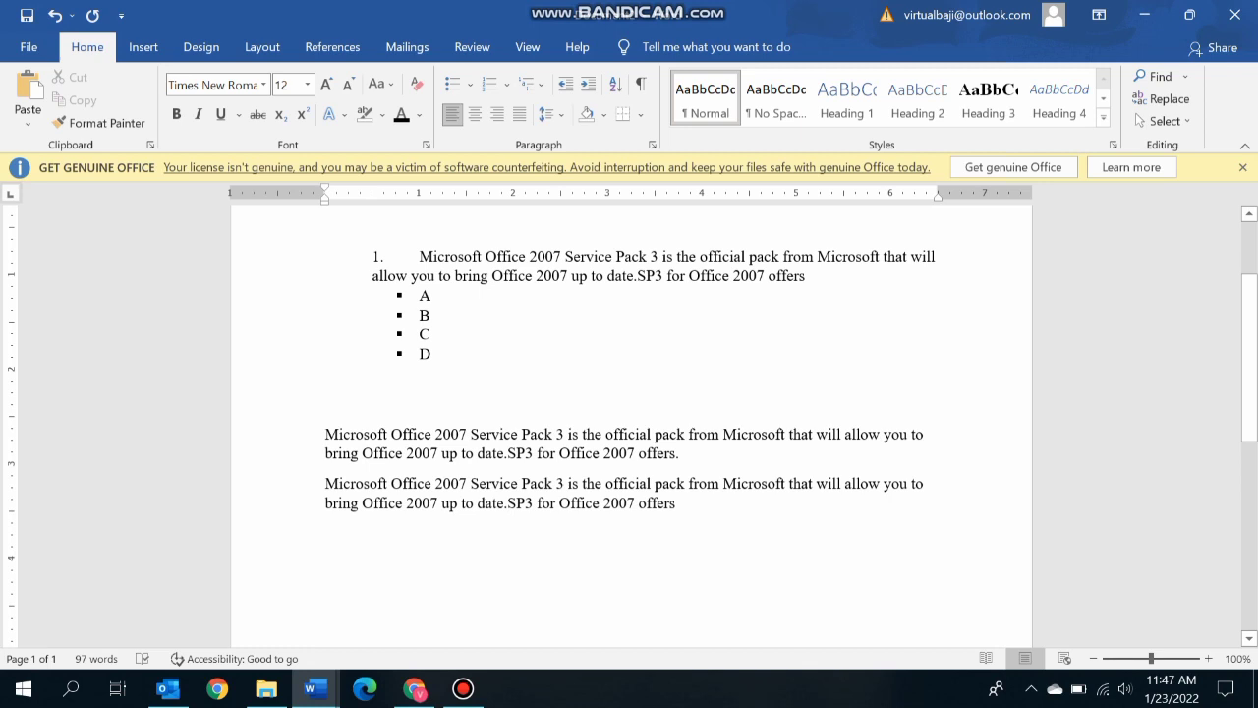
drag(681, 503, 326, 434)
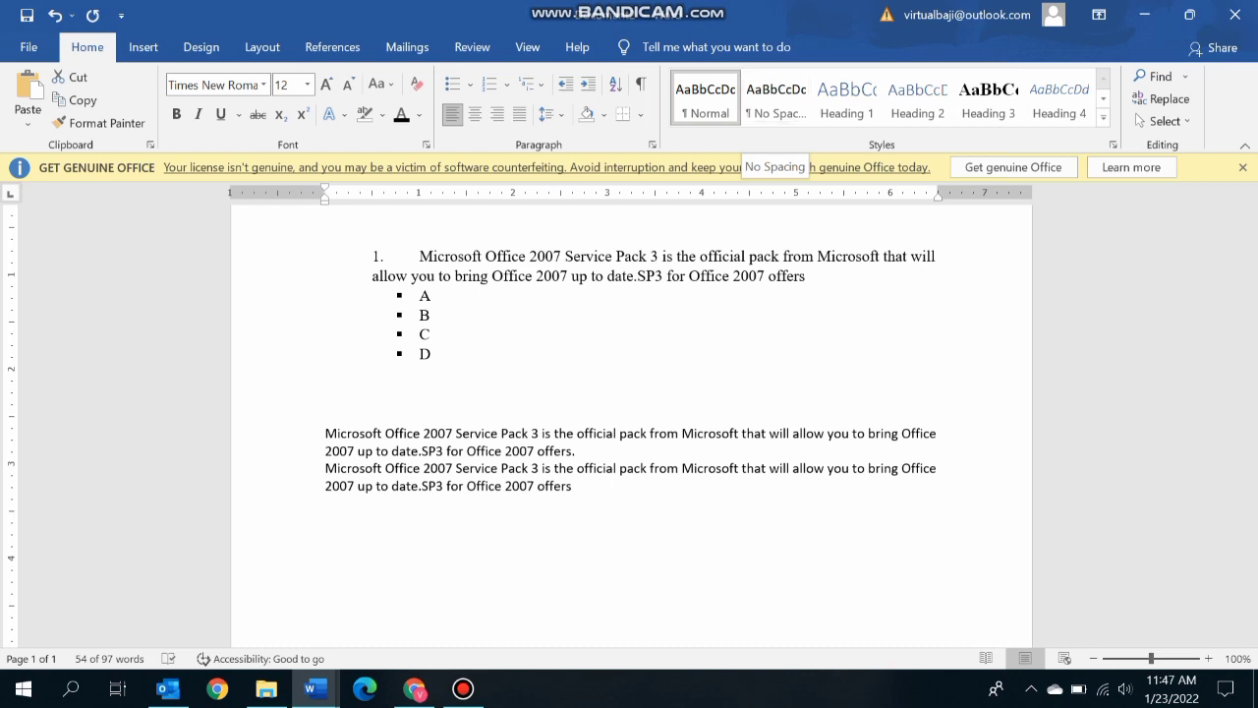
Step: Try No Spacing and Normal styles, restore the original style, and end the paragraph with a period
click(776, 98)
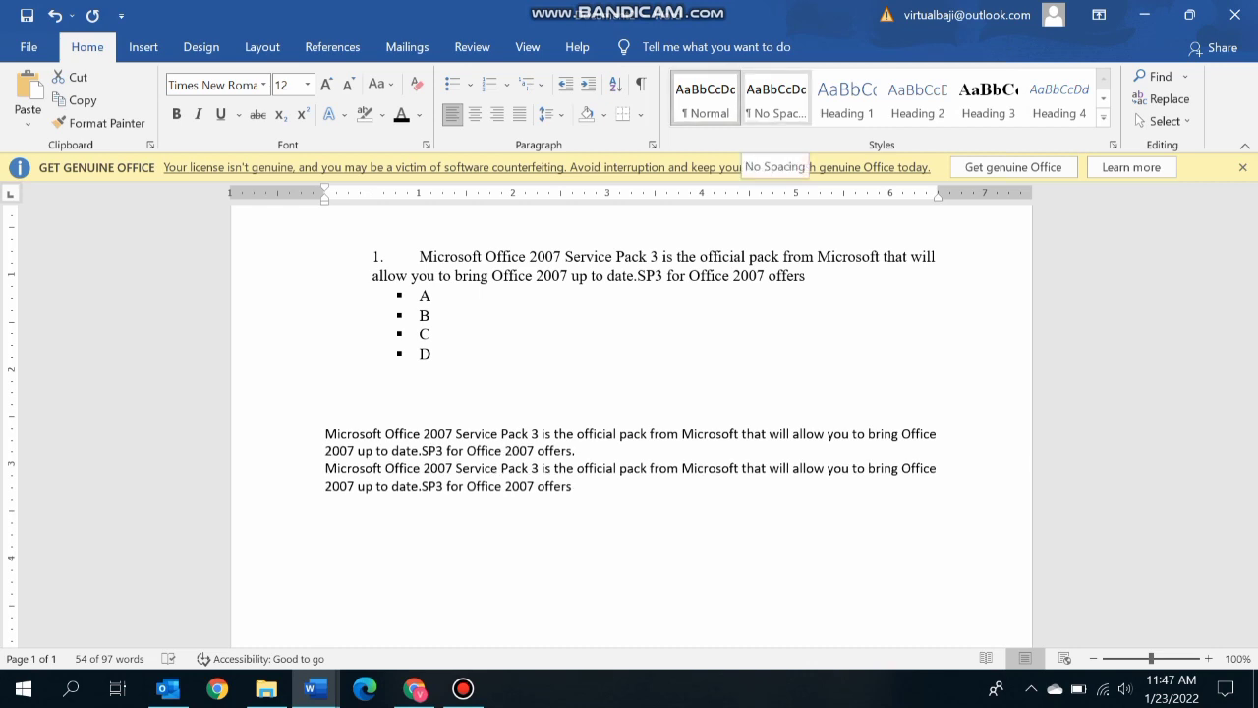
click(704, 98)
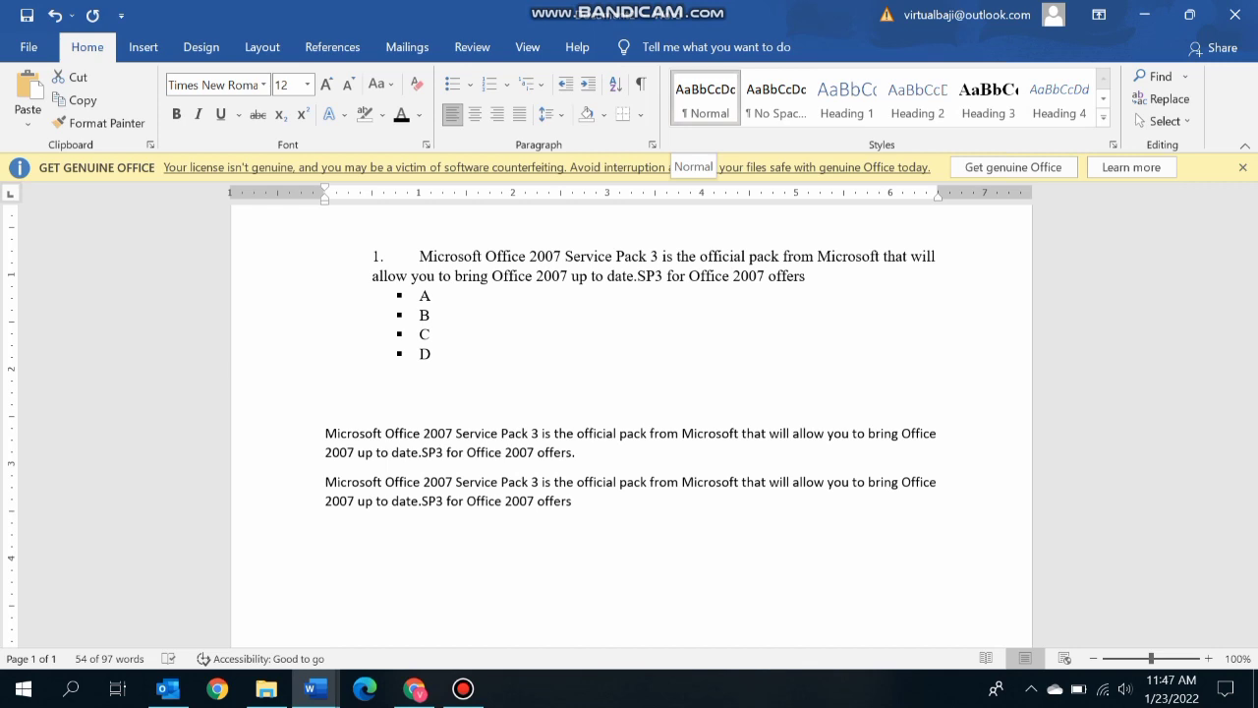
click(776, 99)
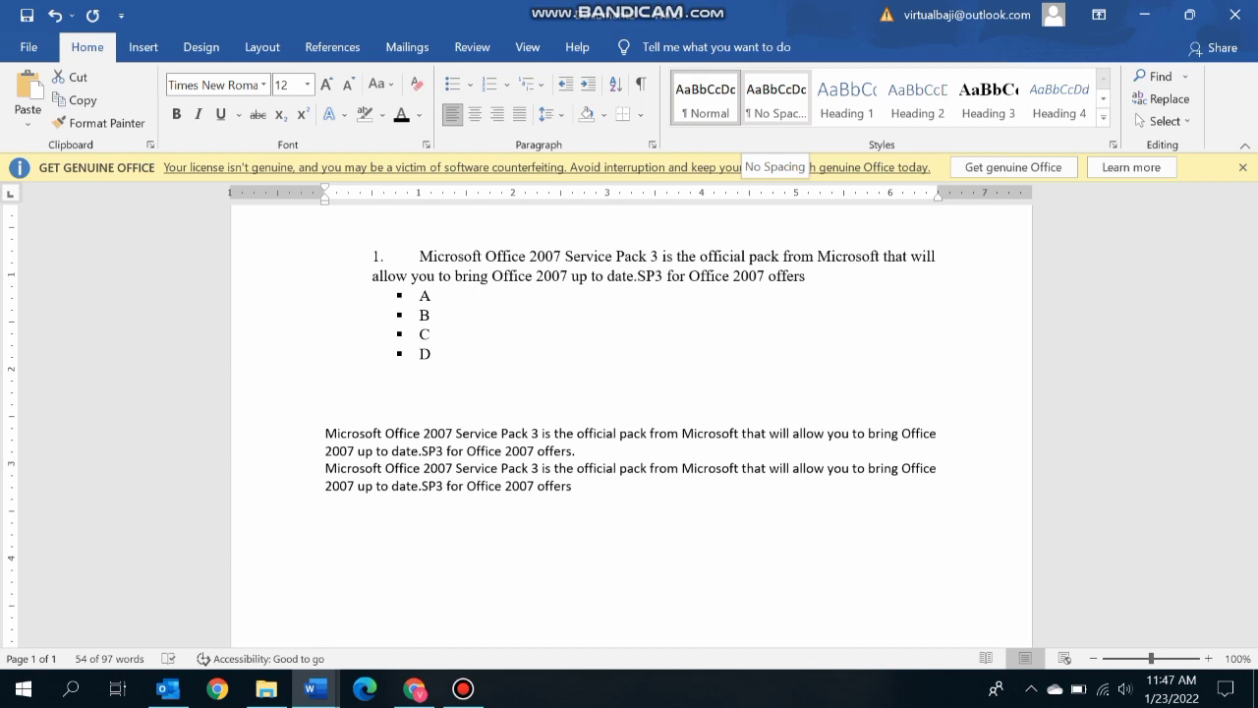
key(ctrl+z)
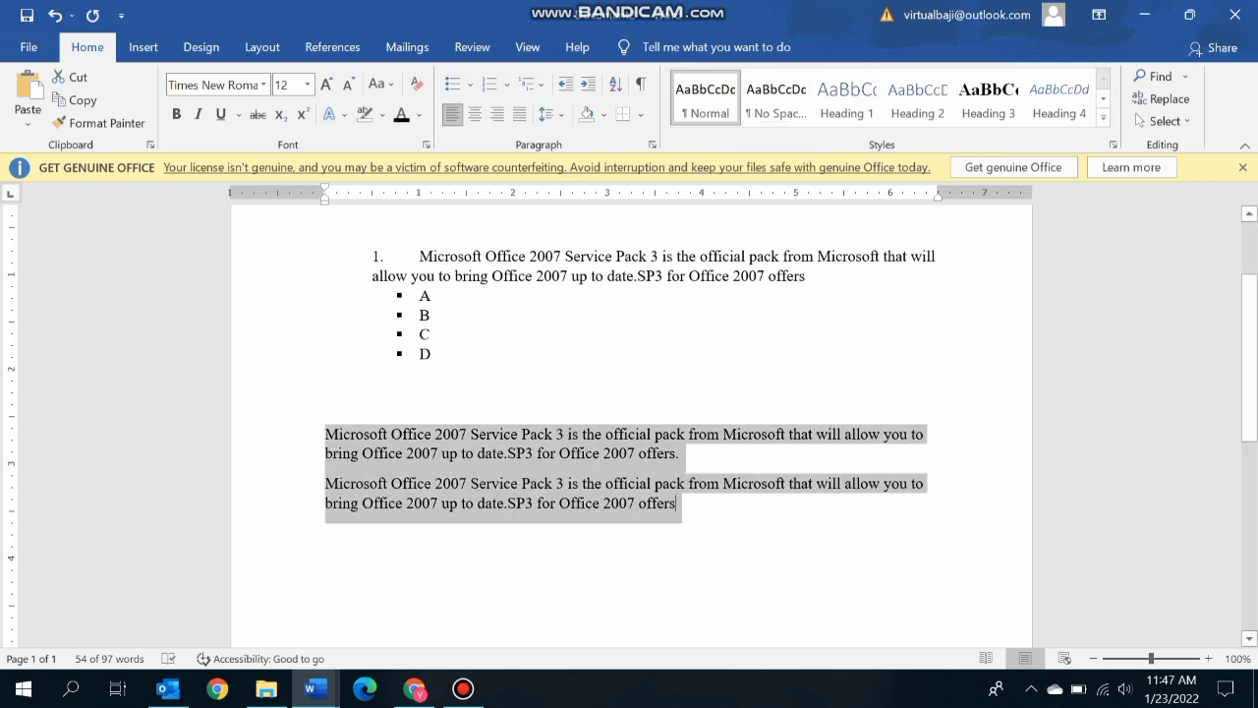
key(Right)
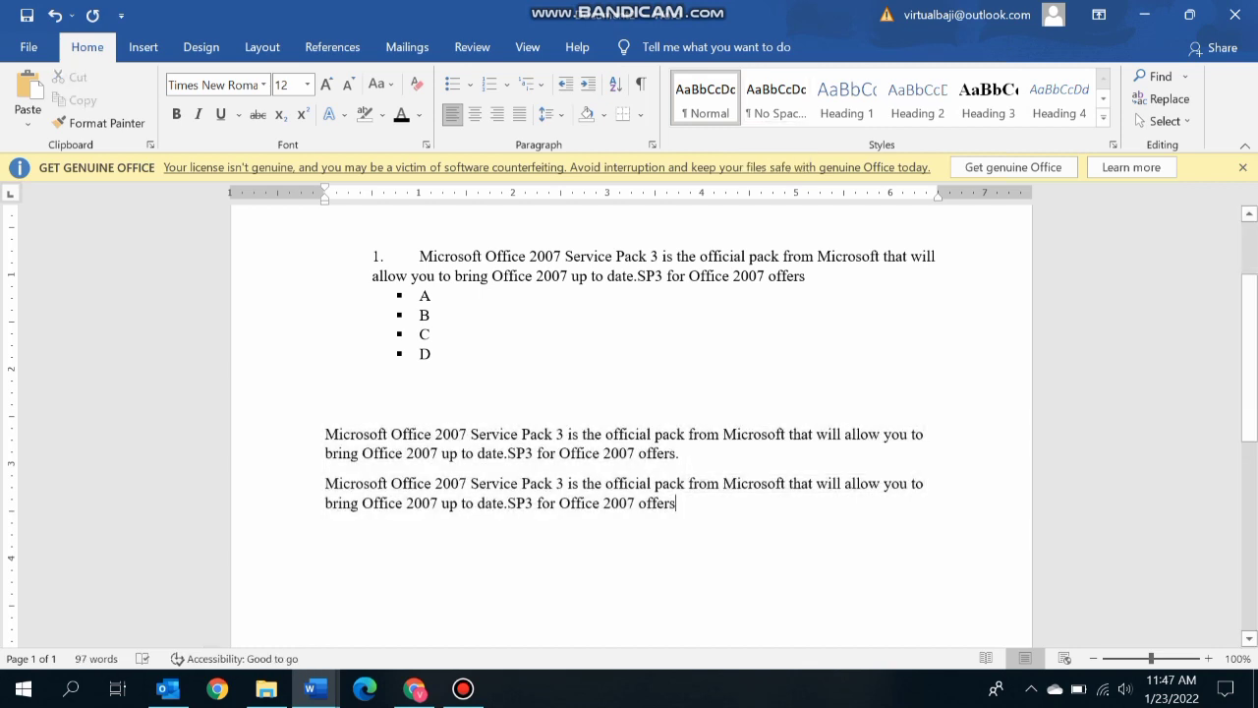
text(.)
key(ctrl+f)
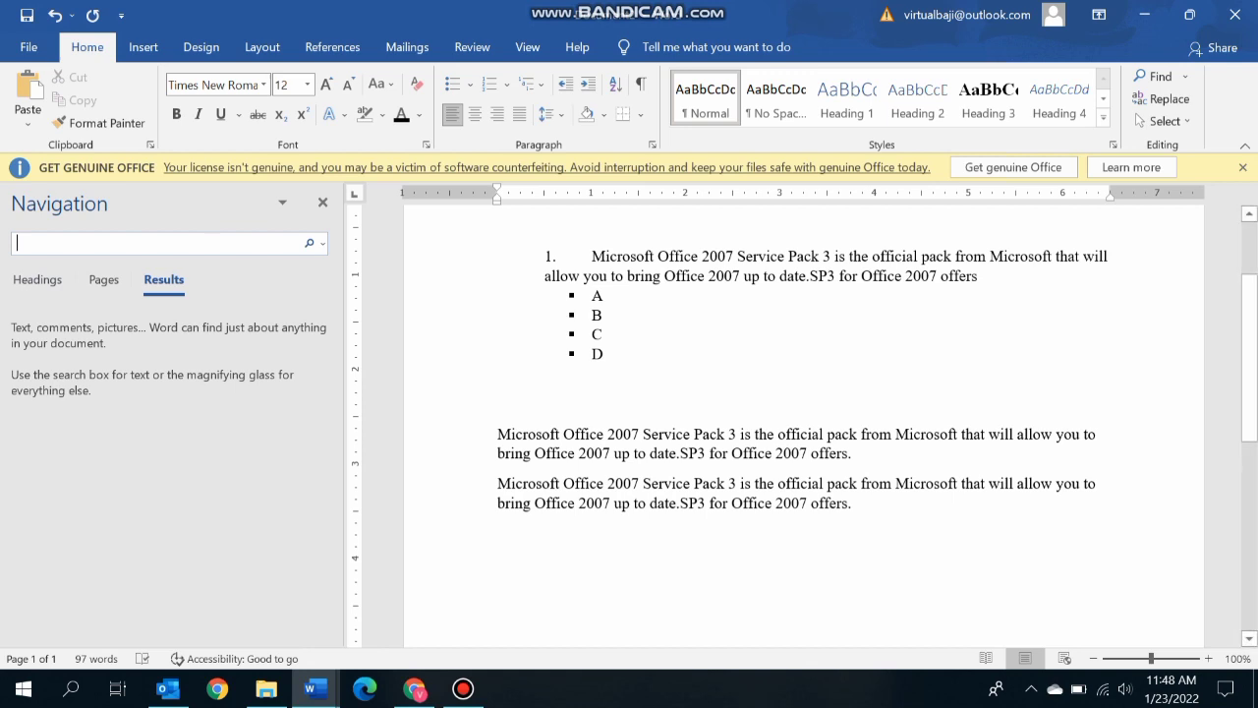
text(Micro)
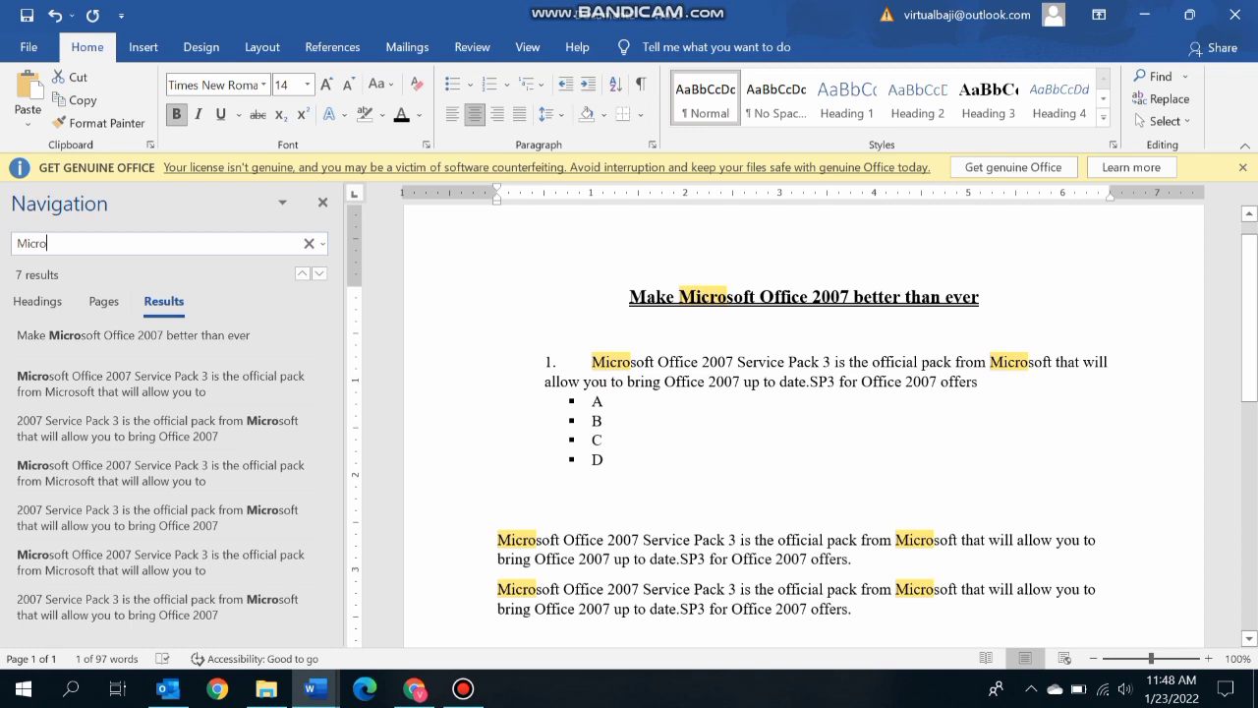
text(soft)
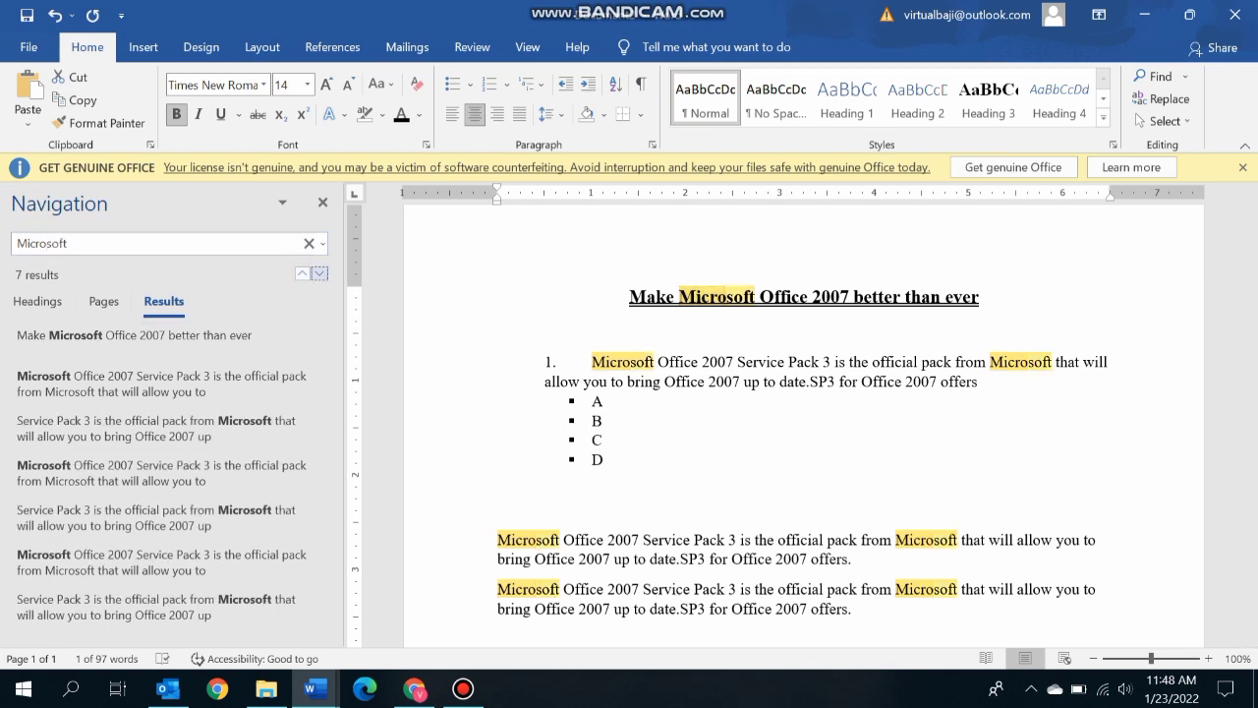
click(319, 273)
click(320, 273)
click(320, 274)
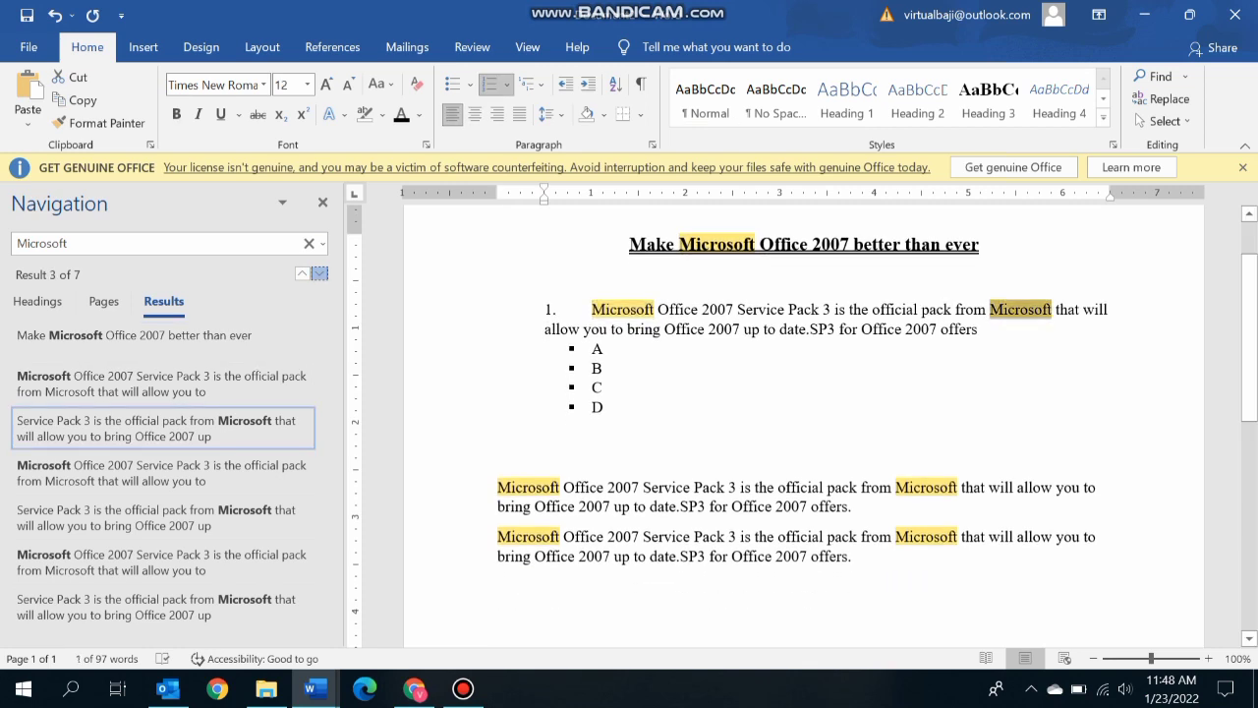
click(320, 273)
click(319, 273)
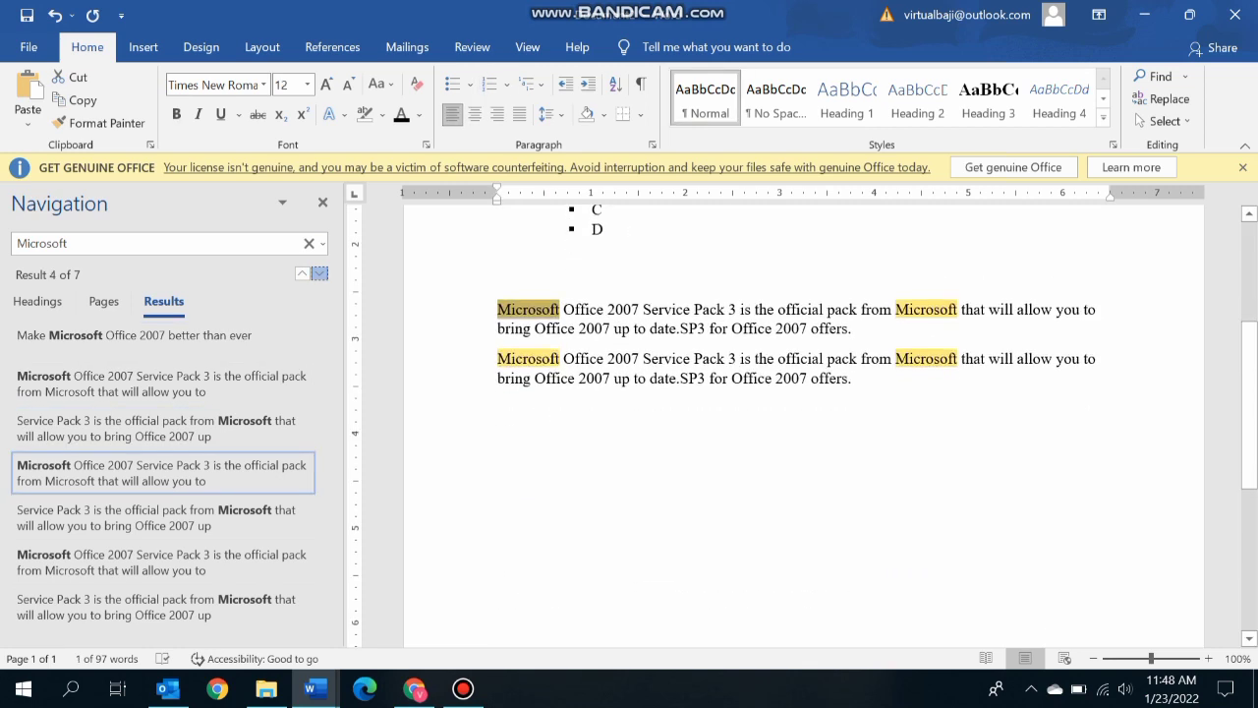
click(320, 273)
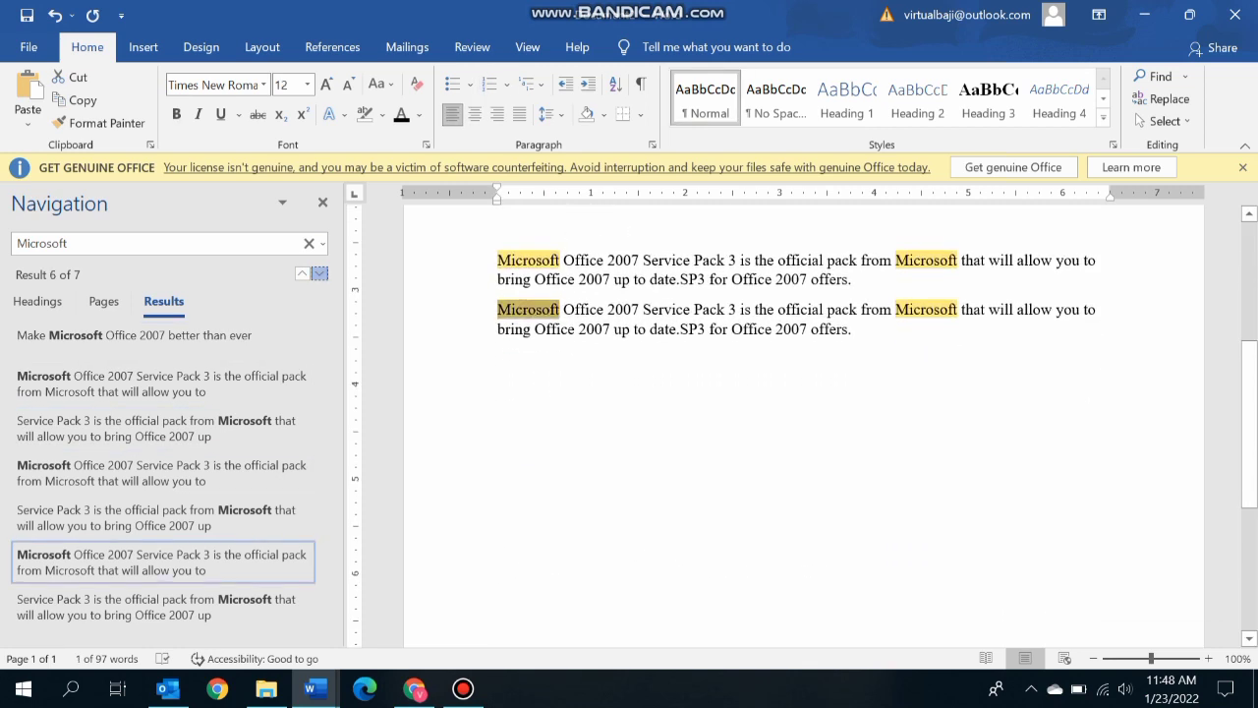
click(319, 273)
click(308, 243)
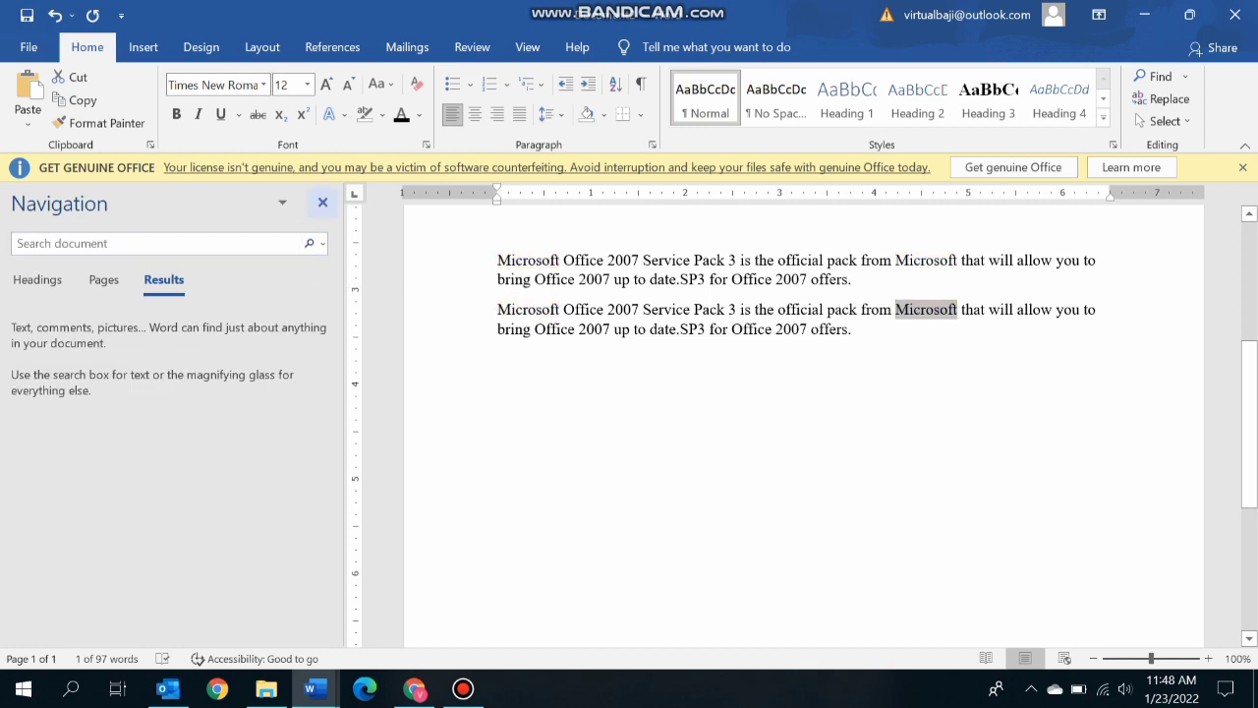
click(322, 202)
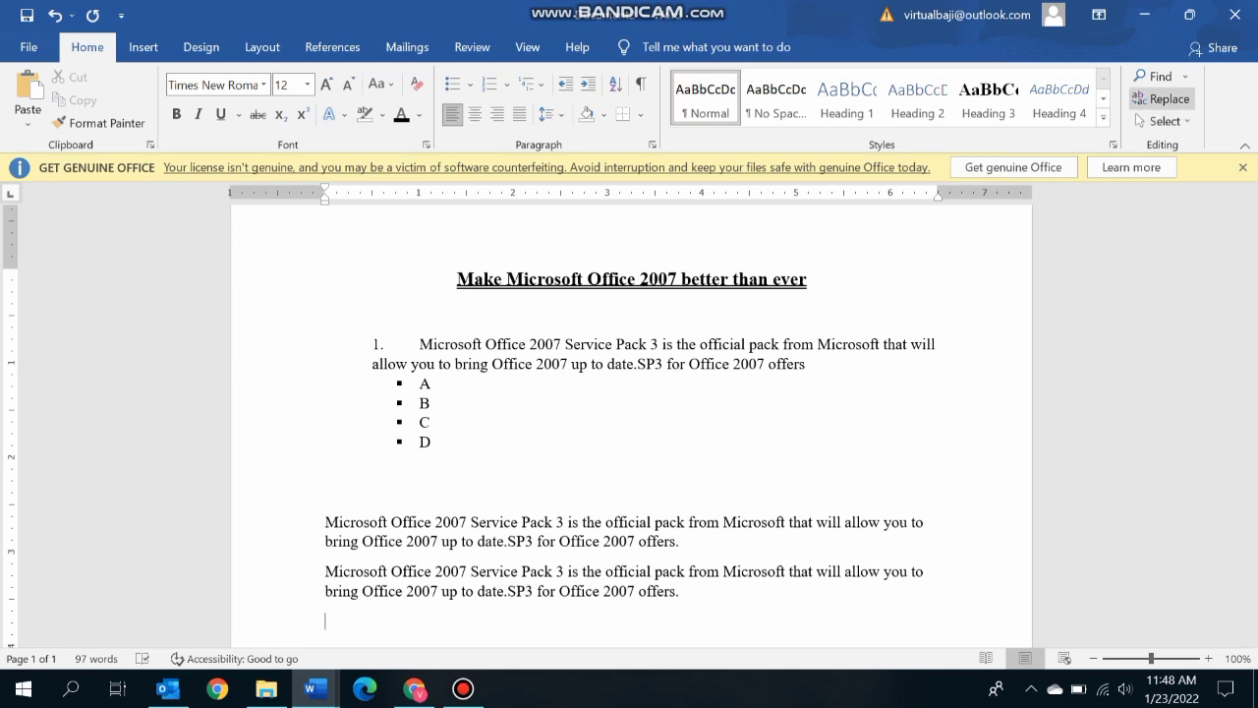
Step: In Replace, keep 'Microsoft' as Find what and enter 'MICROSOFT' as the replacement
click(1165, 99)
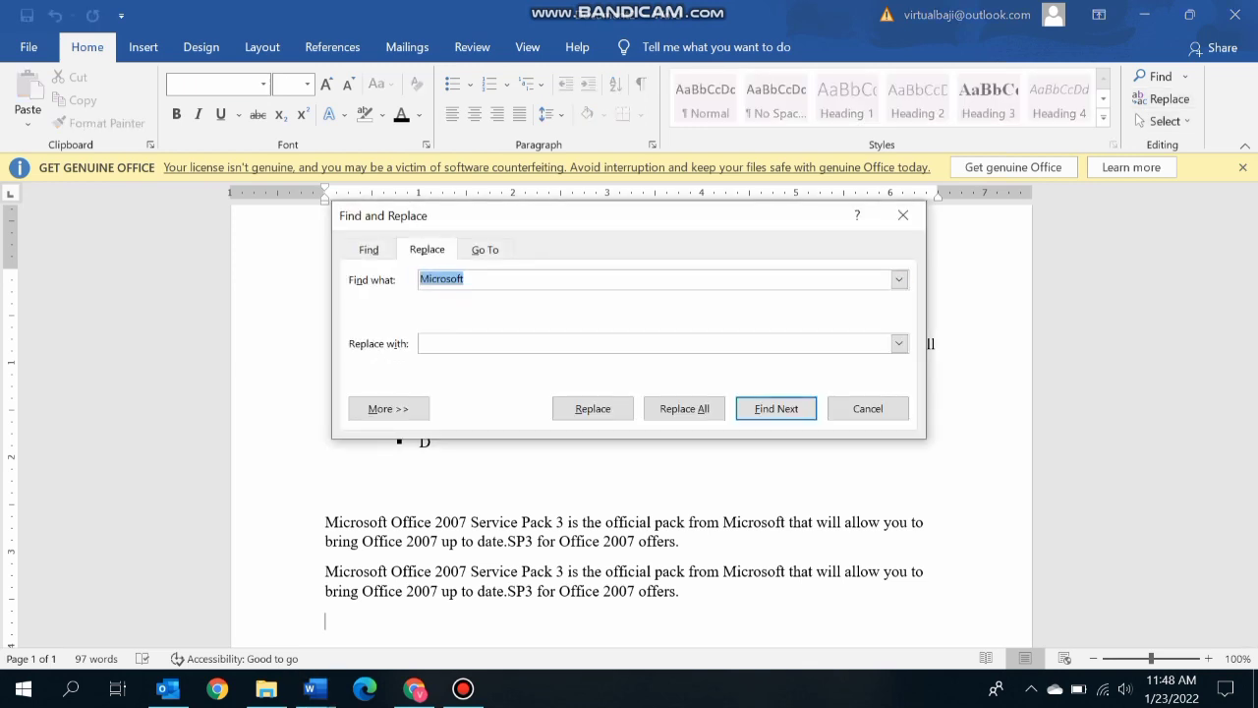
click(658, 343)
text(Mi)
text(CR)
key(BackSpace)
key(BackSpace)
key(BackSpace)
text(CROSOF)
text(T)
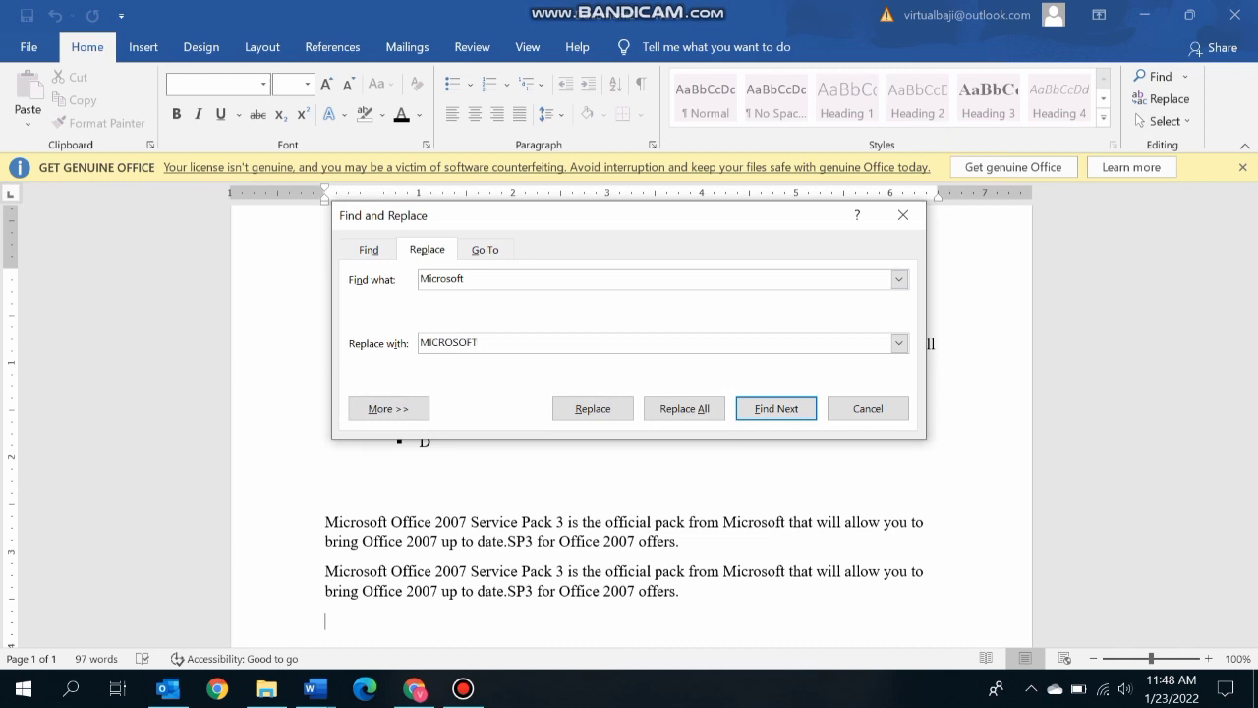
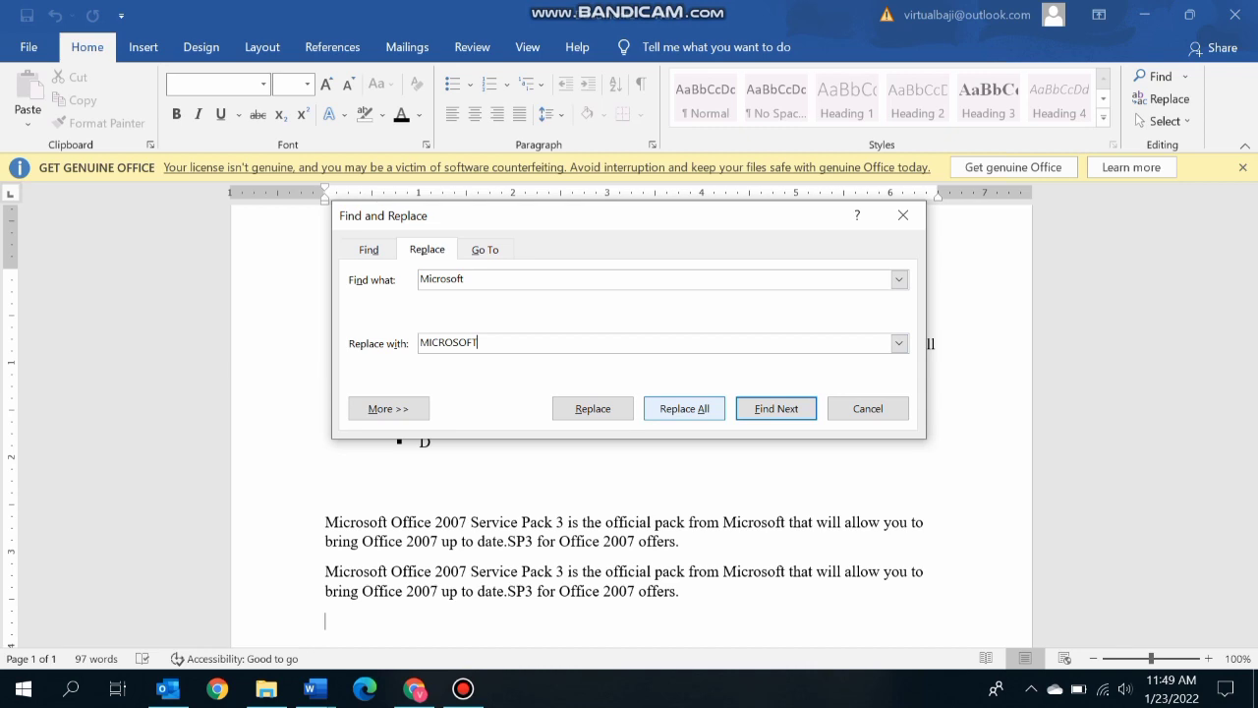
Step: Replace all 7 occurrences of Microsoft with MICROSOFT and close Find and Replace
click(685, 408)
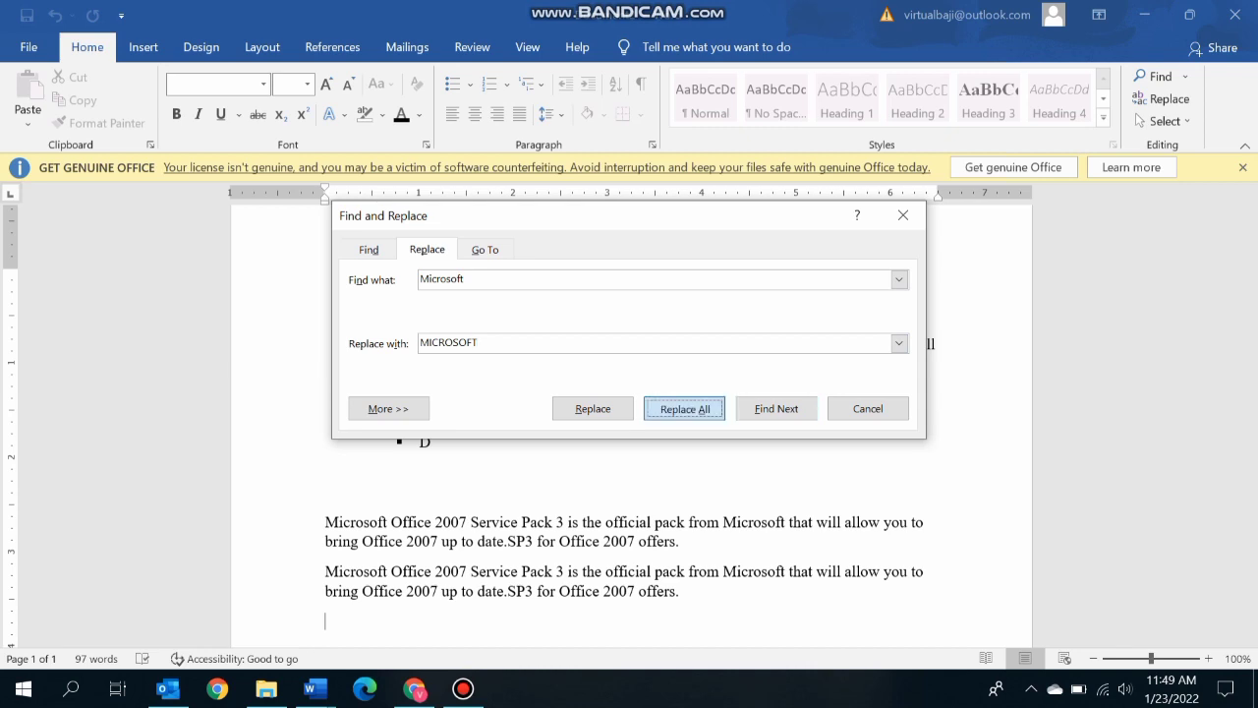
key(Return)
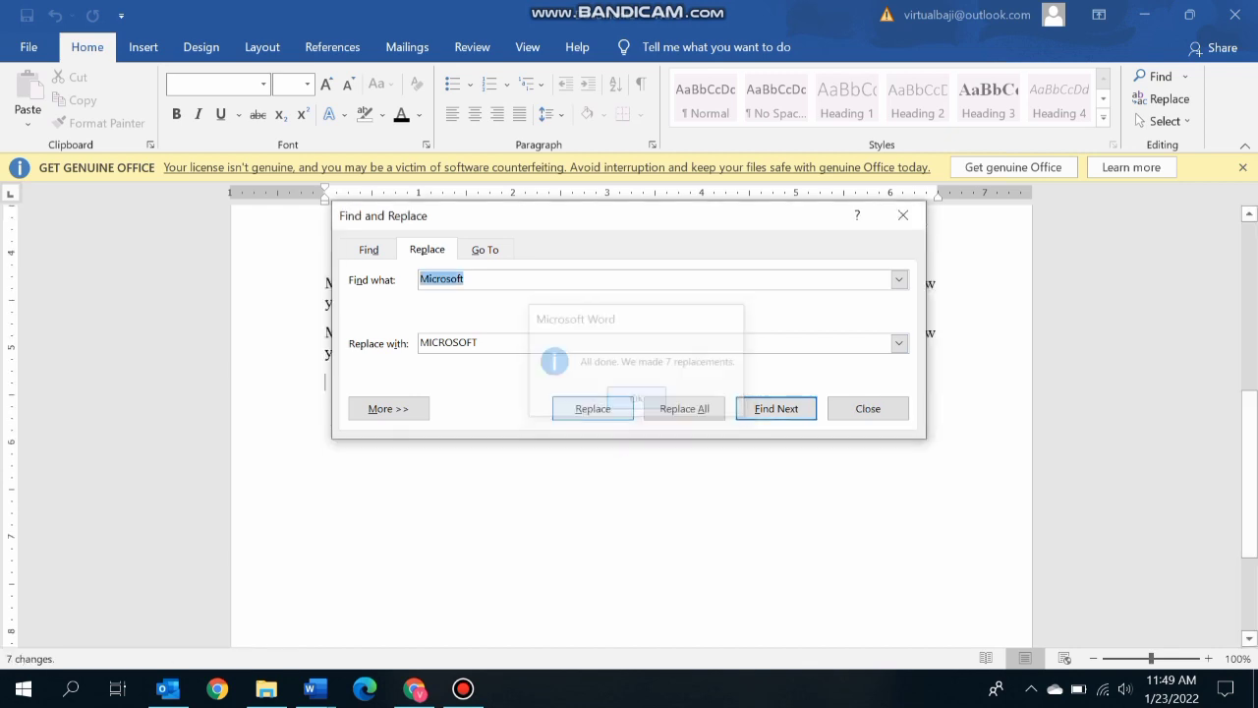
click(868, 408)
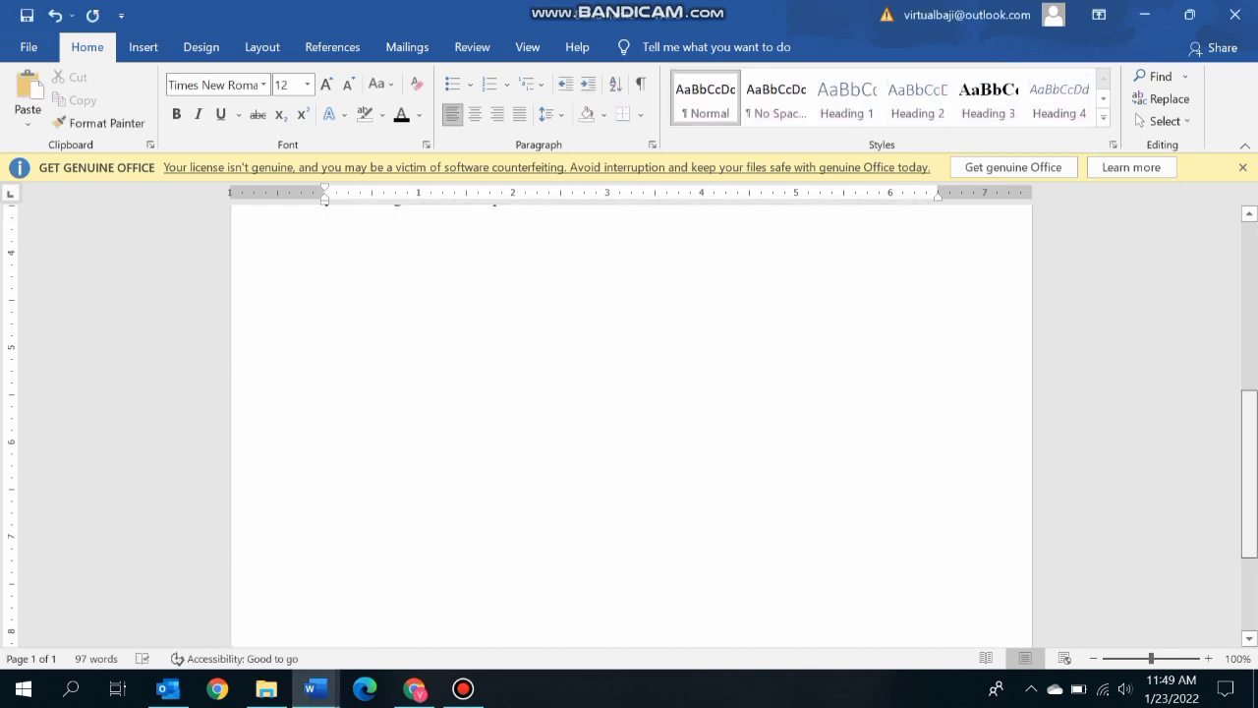
Step: Select the MICROSOFT words in both paragraphs to verify the replacement
scroll(629, 393, up, 1)
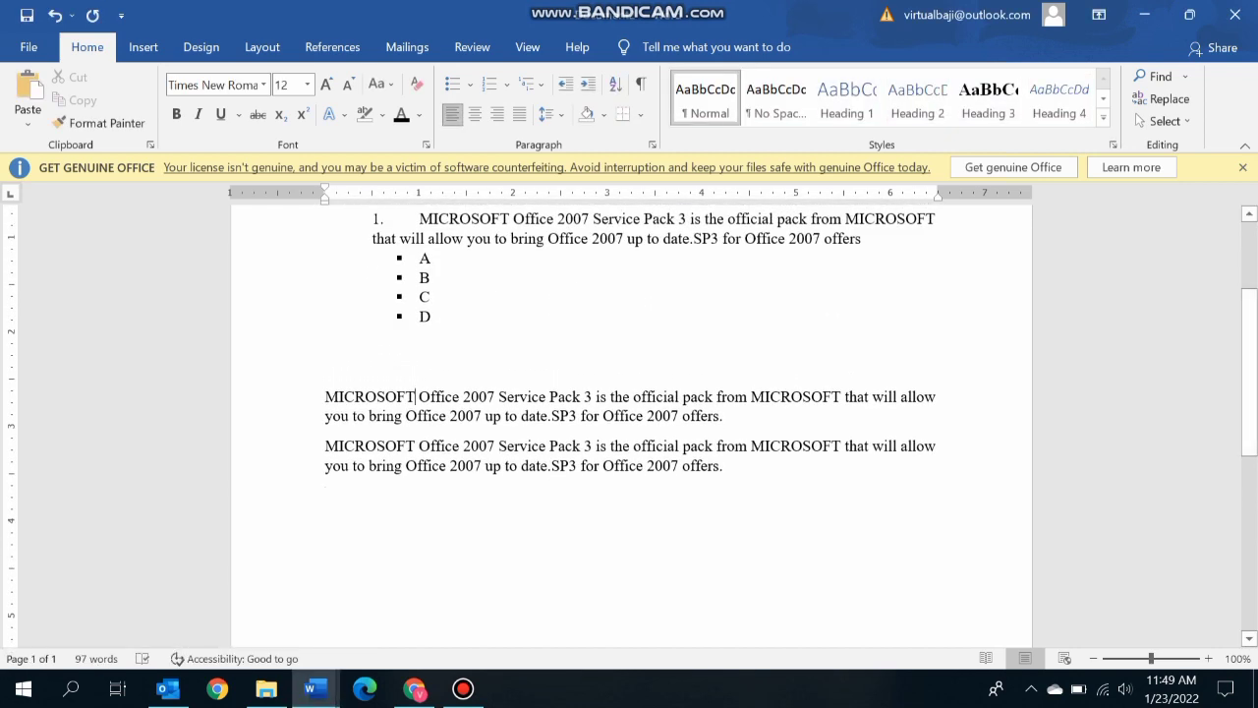
drag(416, 396, 325, 396)
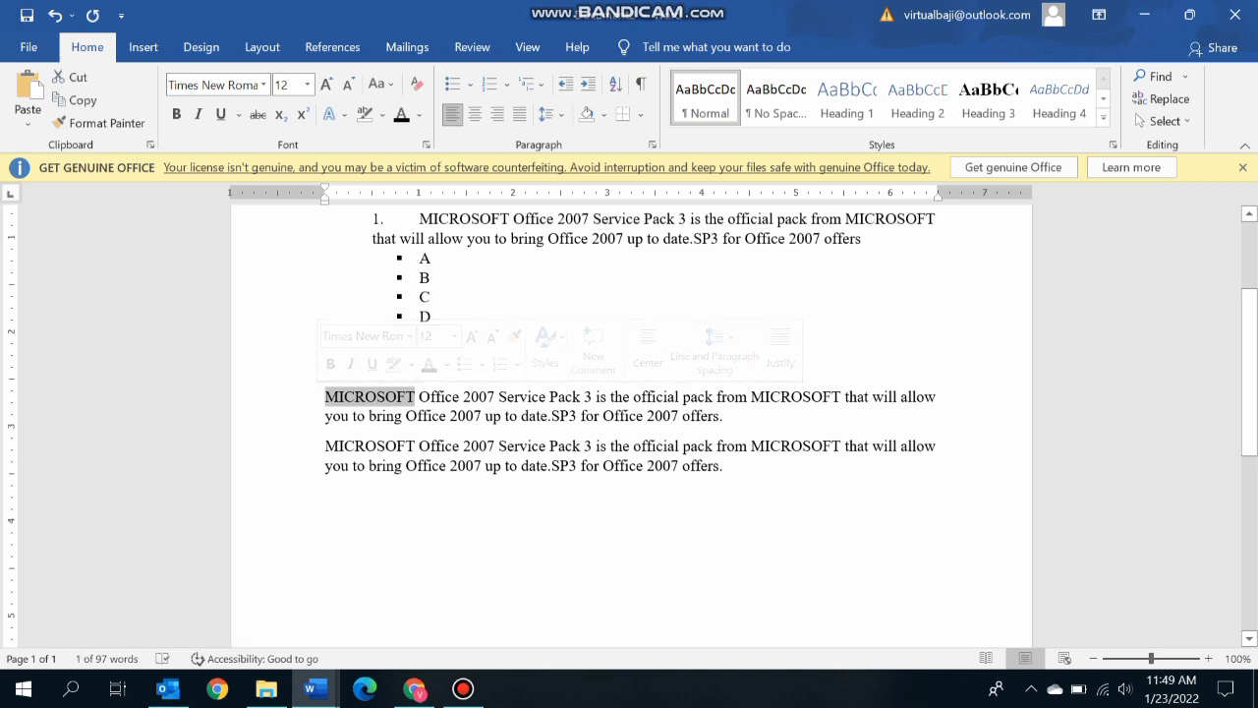
drag(416, 446, 325, 445)
click(326, 446)
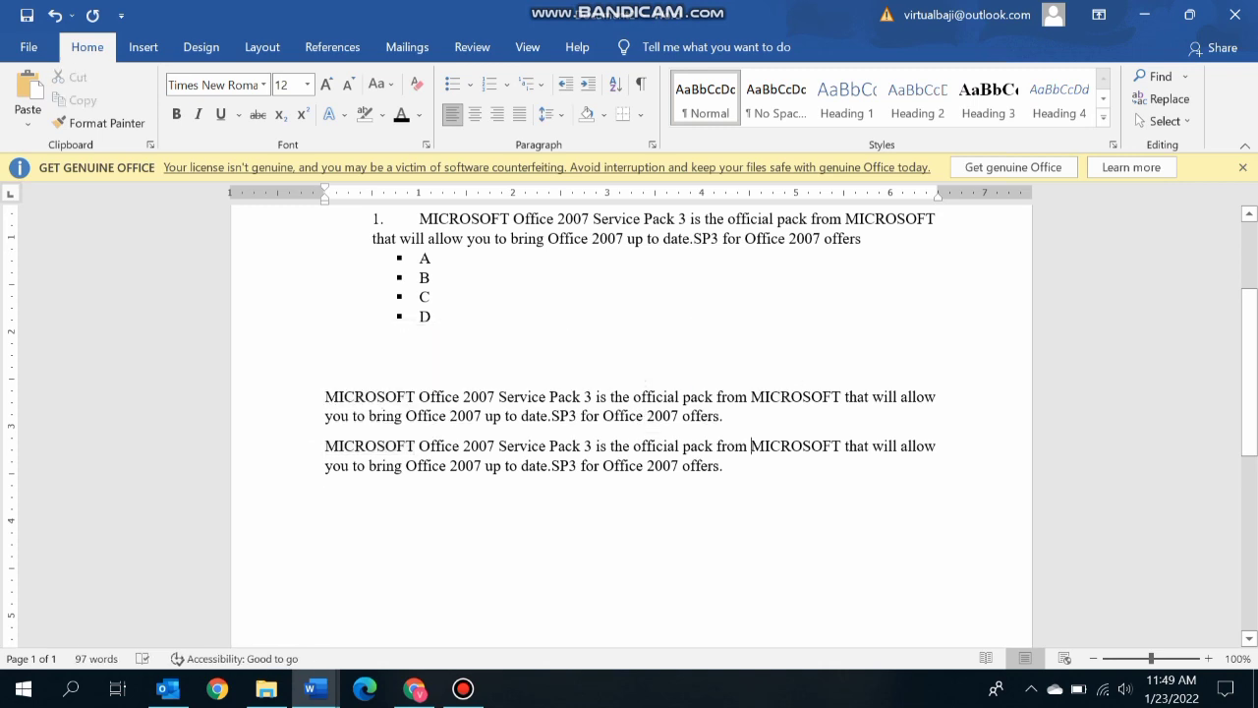
drag(751, 446, 812, 446)
click(329, 494)
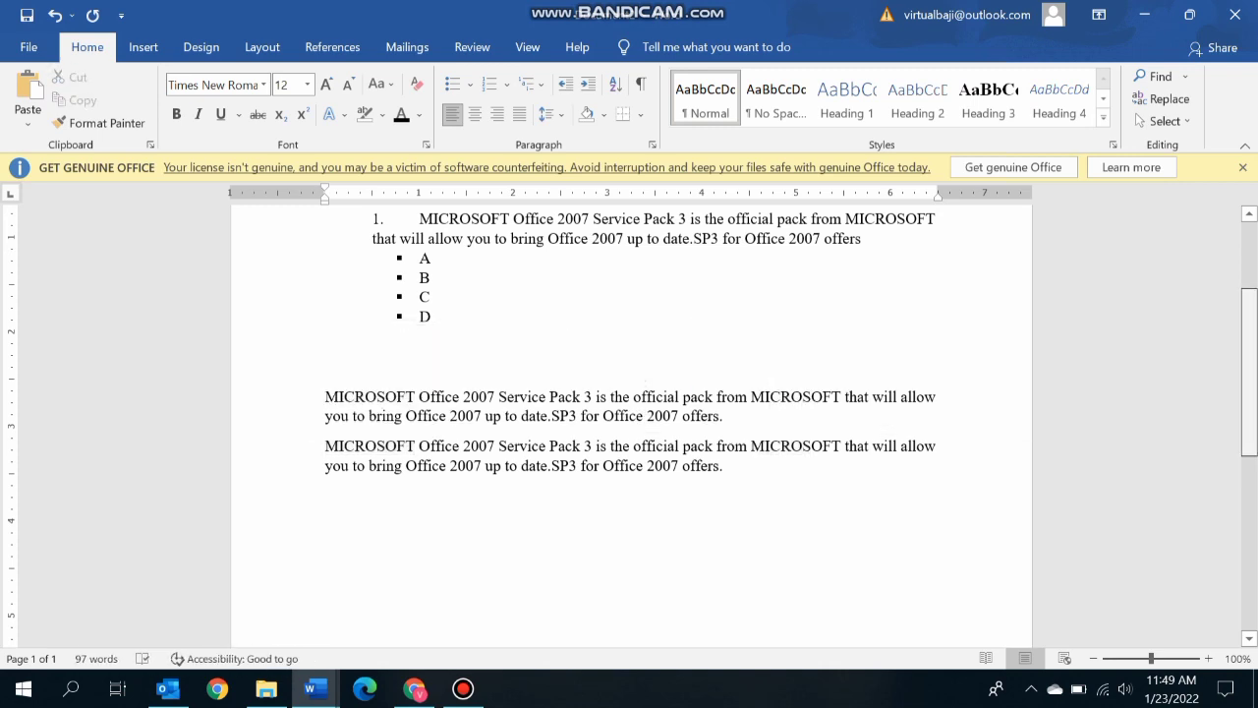
scroll(632, 429, up, 3)
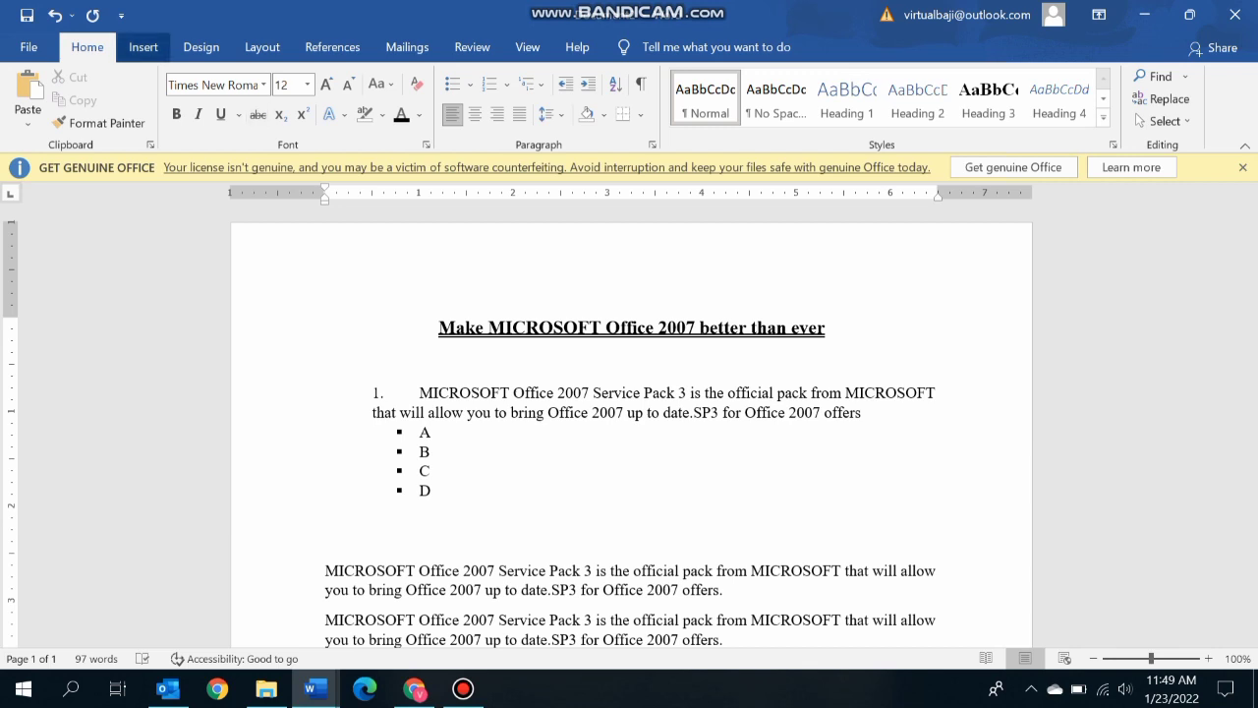
click(143, 47)
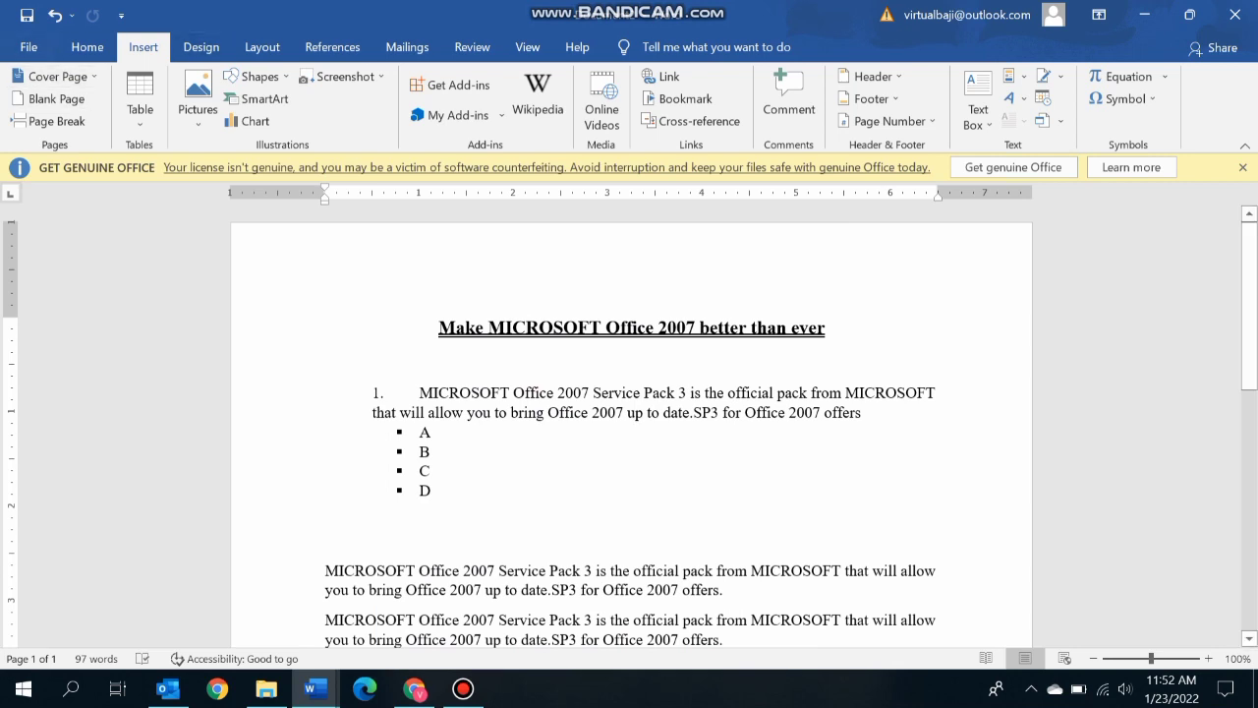
Step: Dismiss the Get Genuine Office bar and insert the Slice (Light) cover page
click(1243, 167)
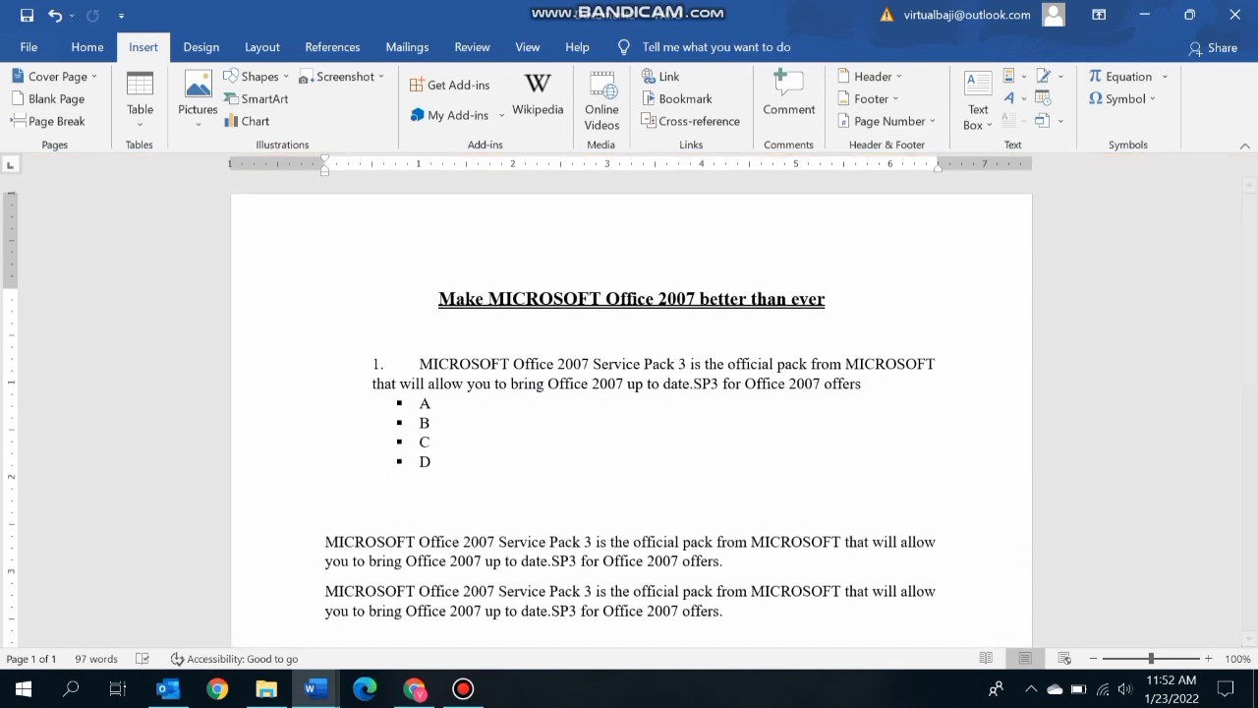
click(55, 76)
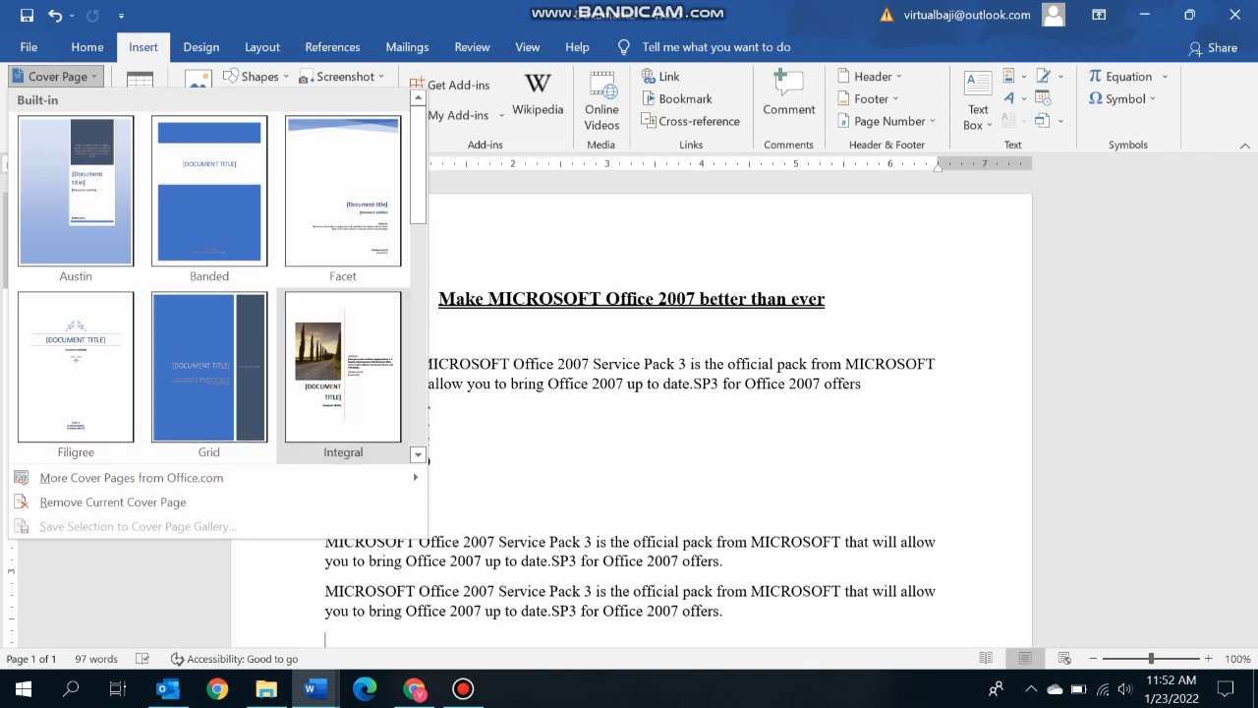
scroll(216, 275, down, 3)
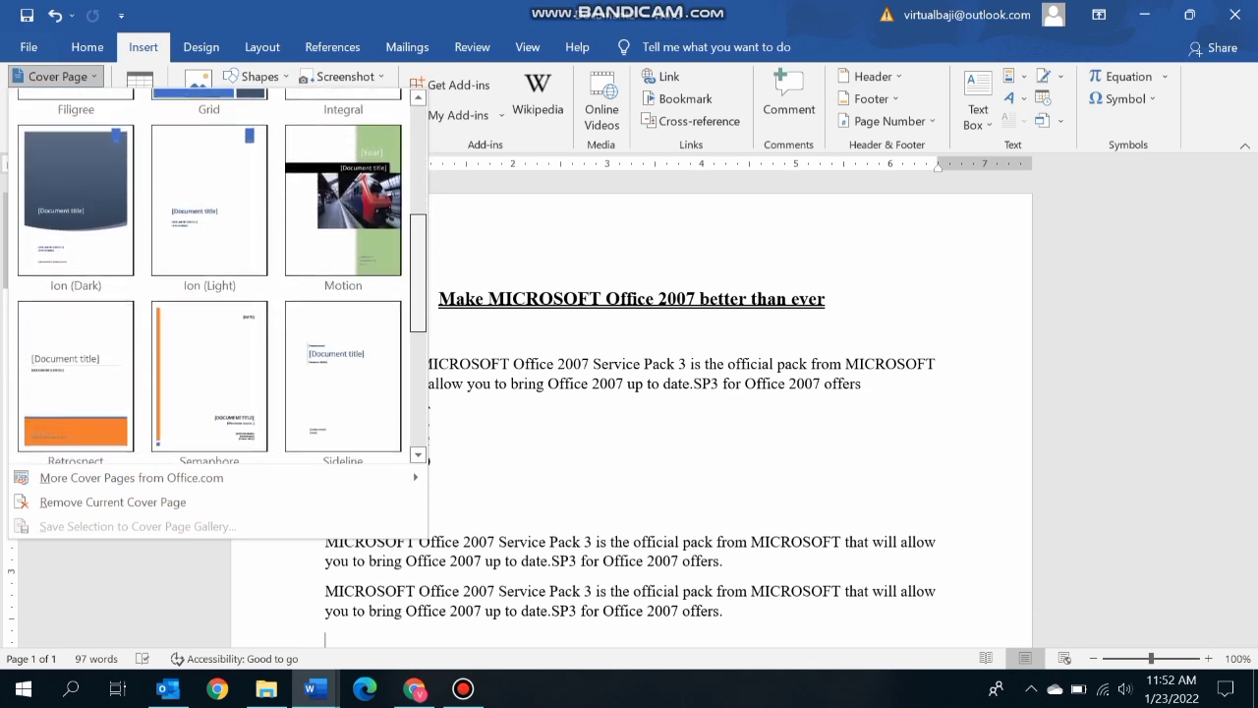
scroll(216, 275, down, 2)
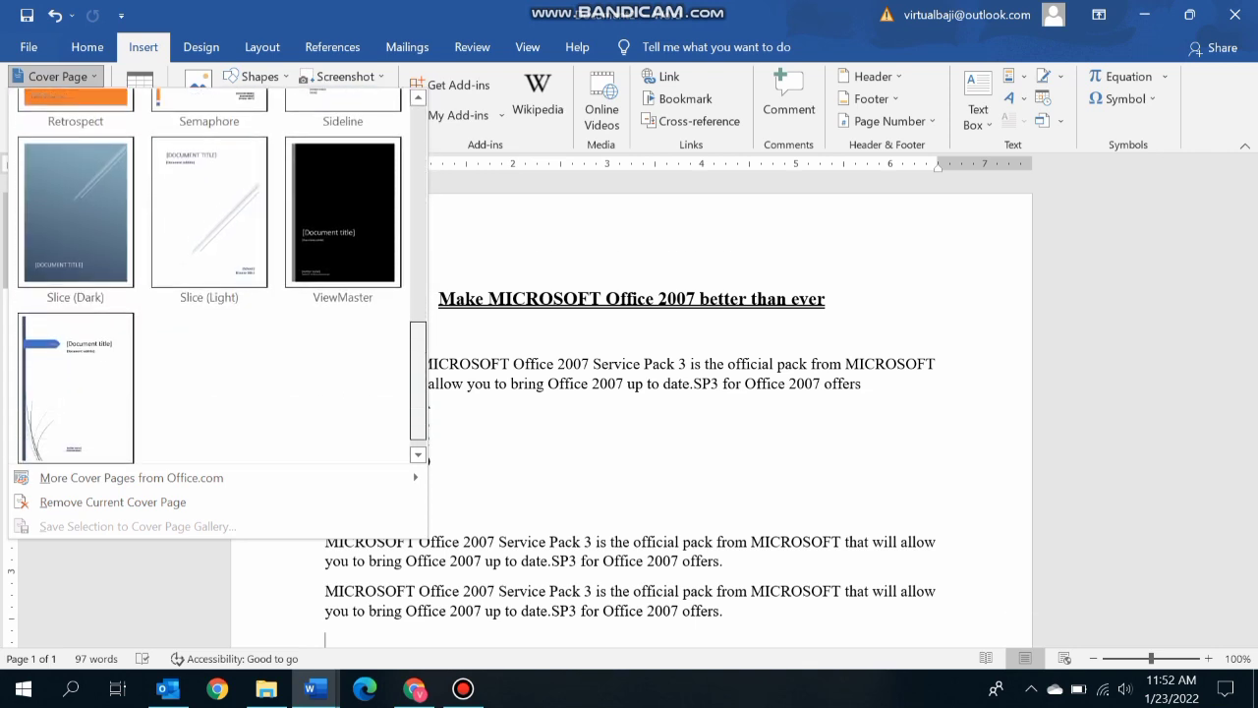
scroll(216, 275, down, 1)
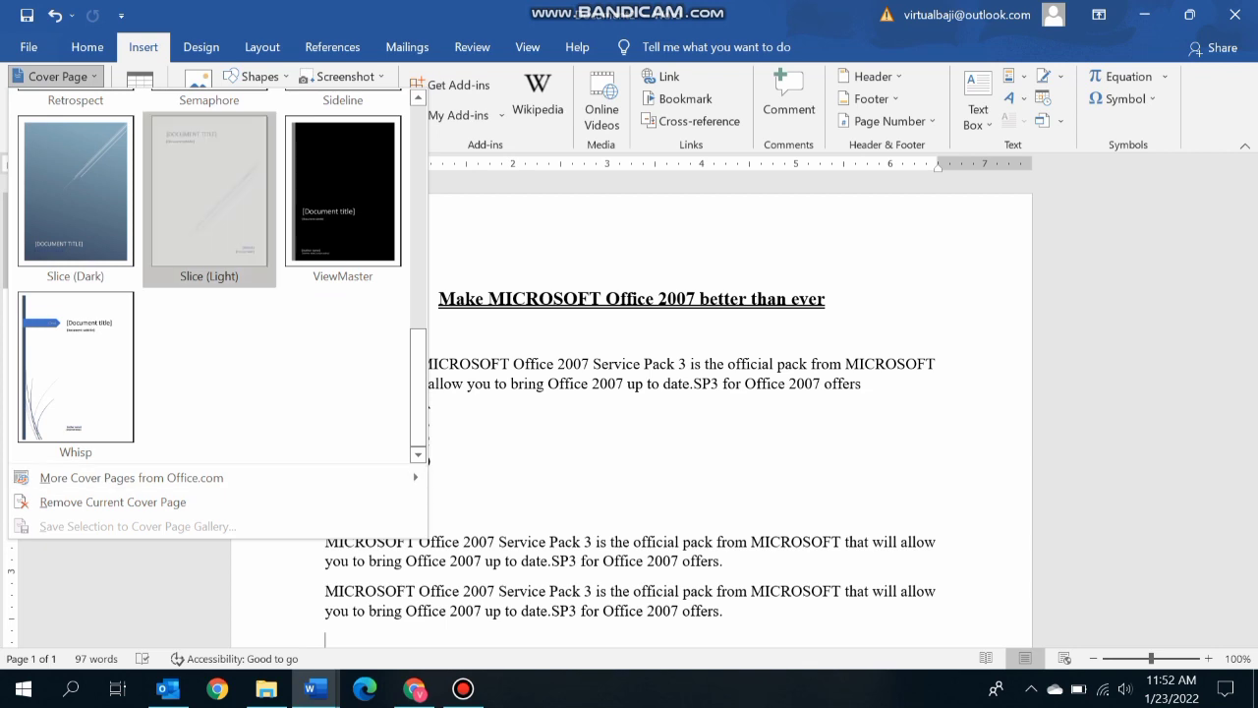
click(208, 191)
drag(1248, 241, 1249, 245)
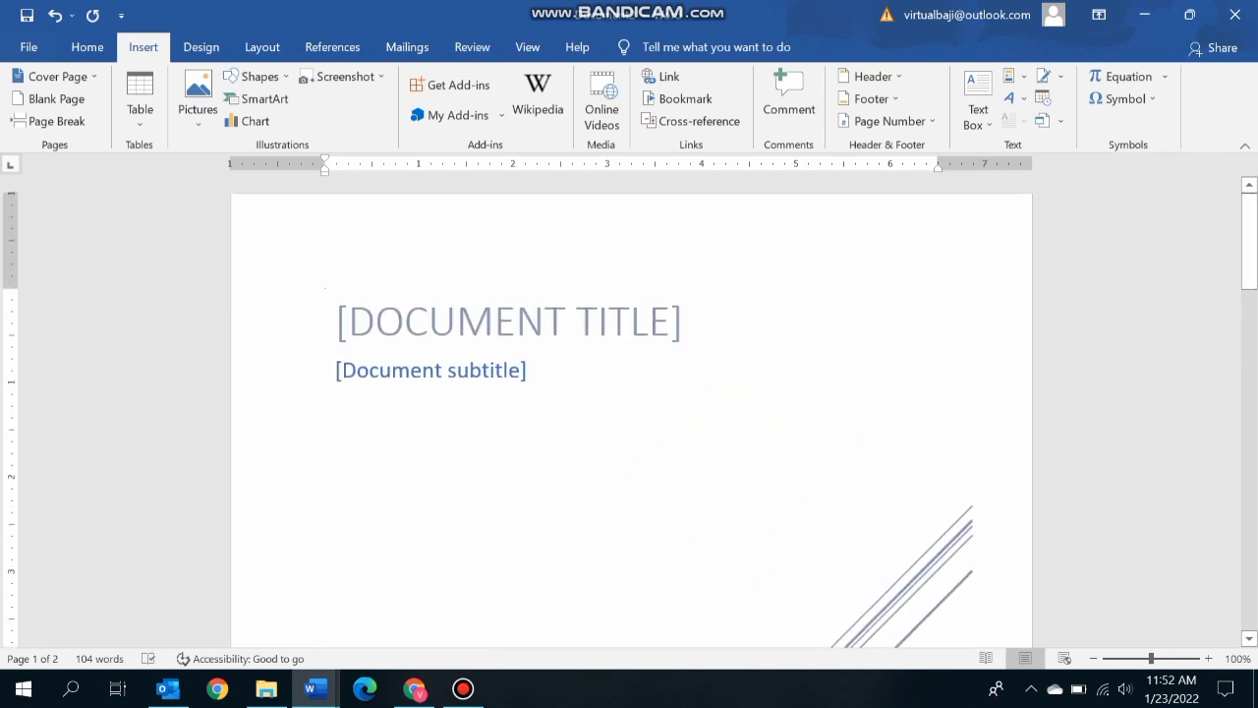
Step: Enter WORLD CLASS as the cover title and Basics as the subtitle
click(508, 321)
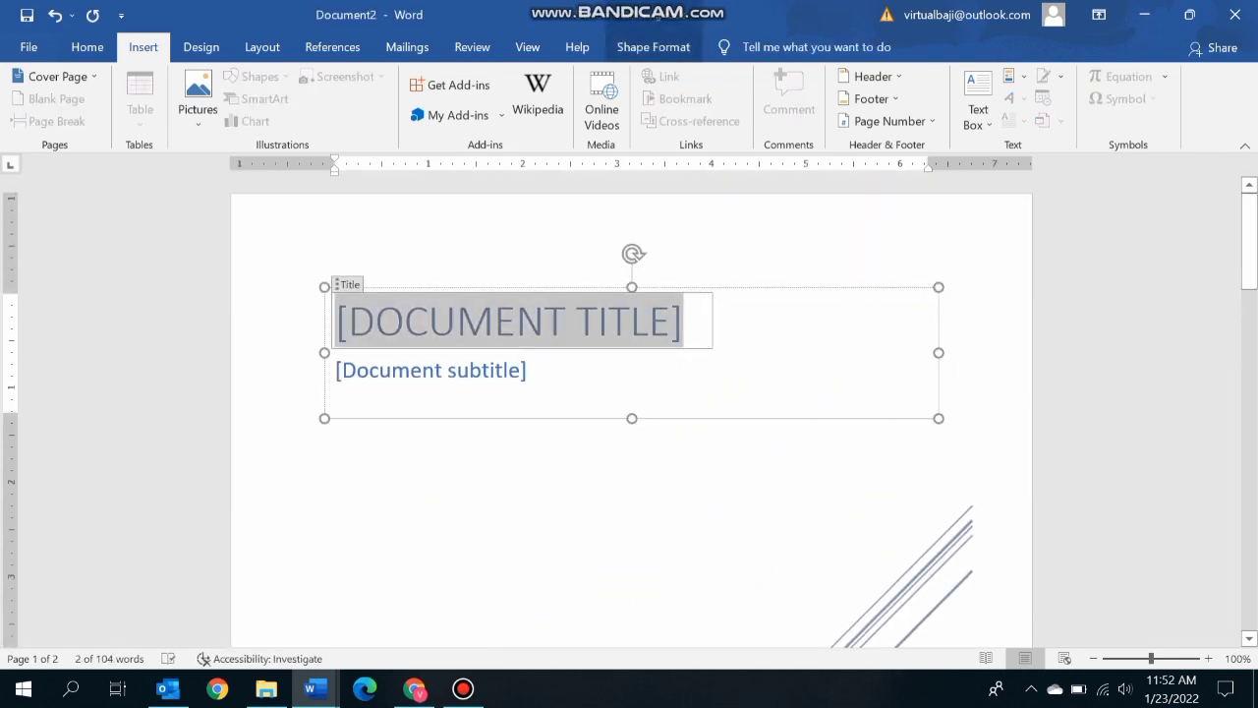
text(WORLD )
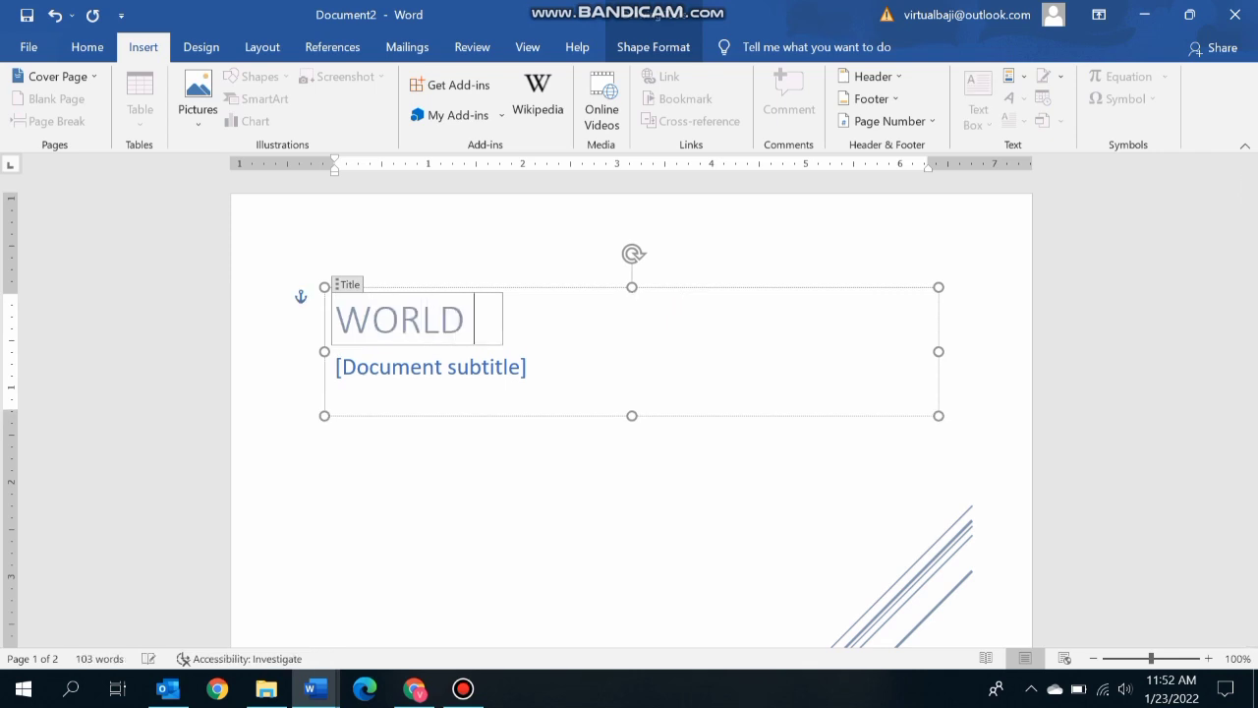
text(C)
text(LASS)
click(431, 366)
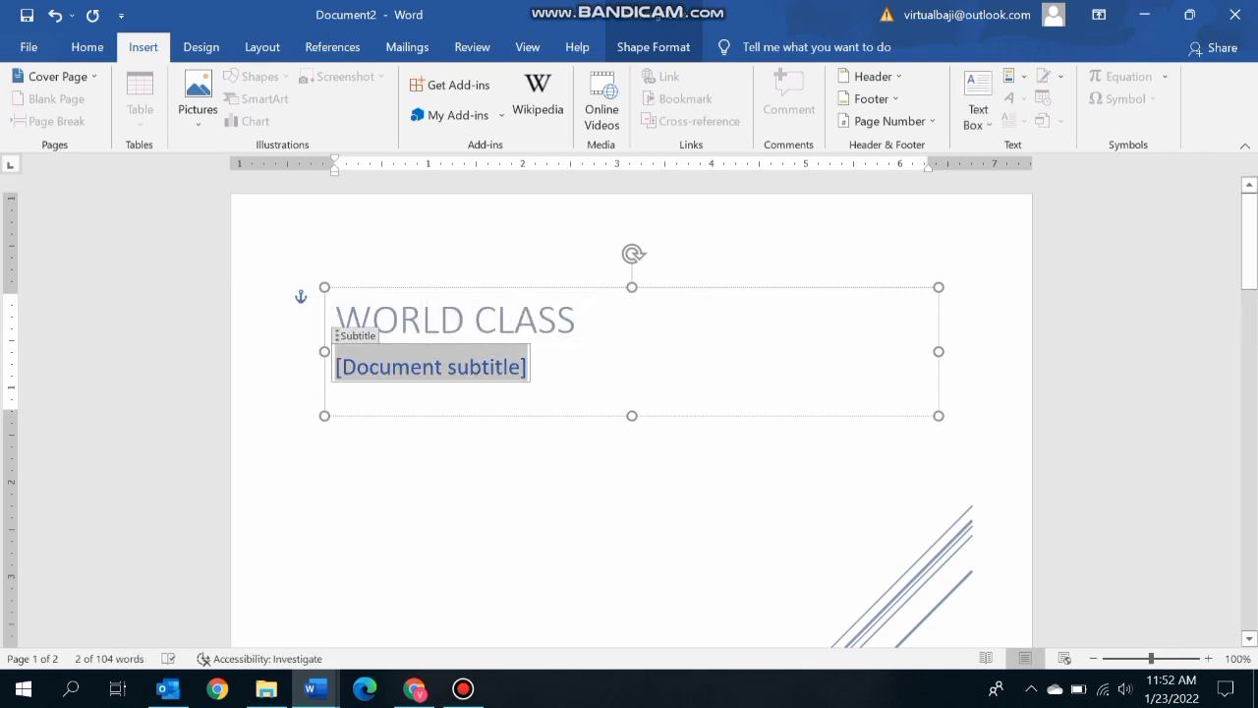
text(BAS)
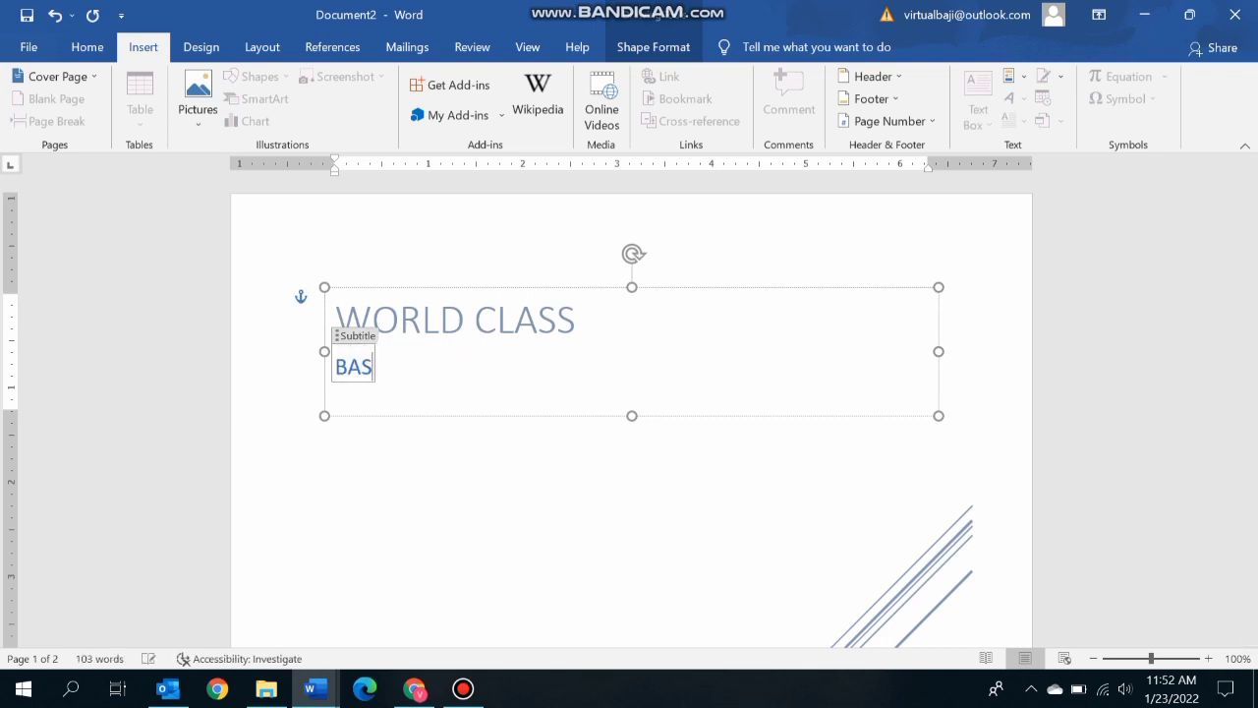
key(BackSpace)
key(BackSpace)
text(asics)
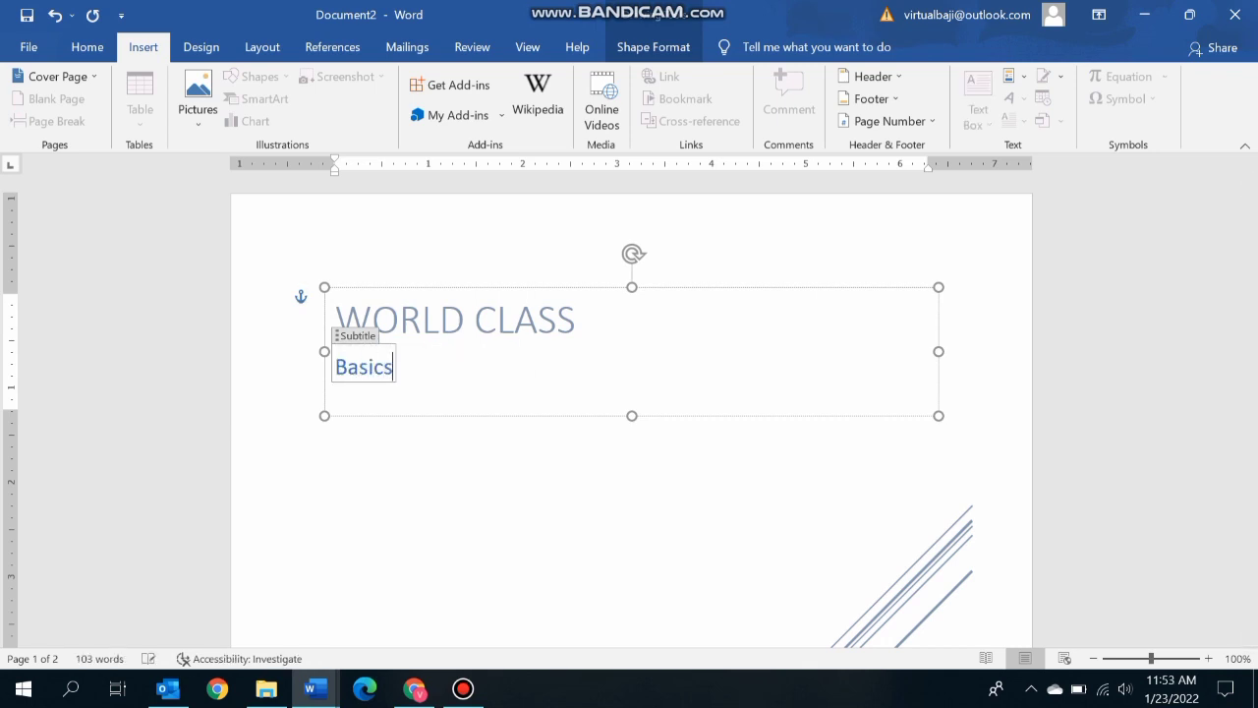
key(Escape)
scroll(631, 413, down, 5)
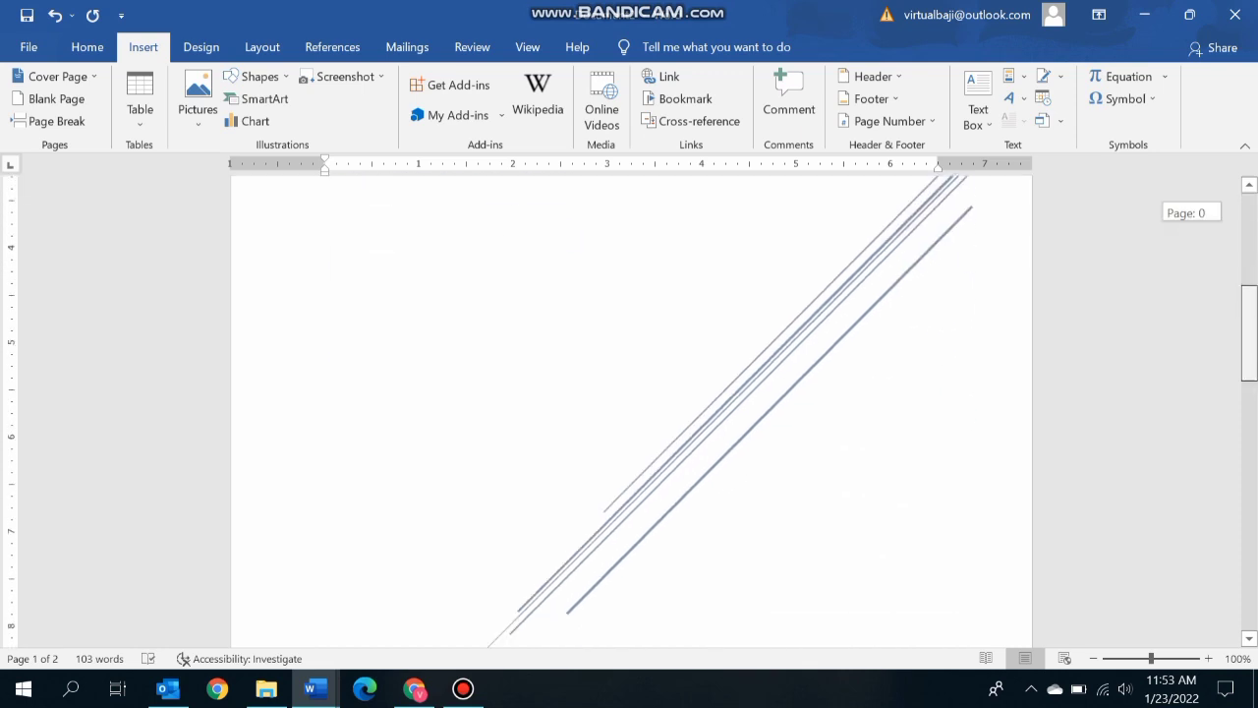
scroll(631, 413, down, 5)
Step: Fill the school placeholder with SAAAV CREATION and the course title with World use
click(898, 347)
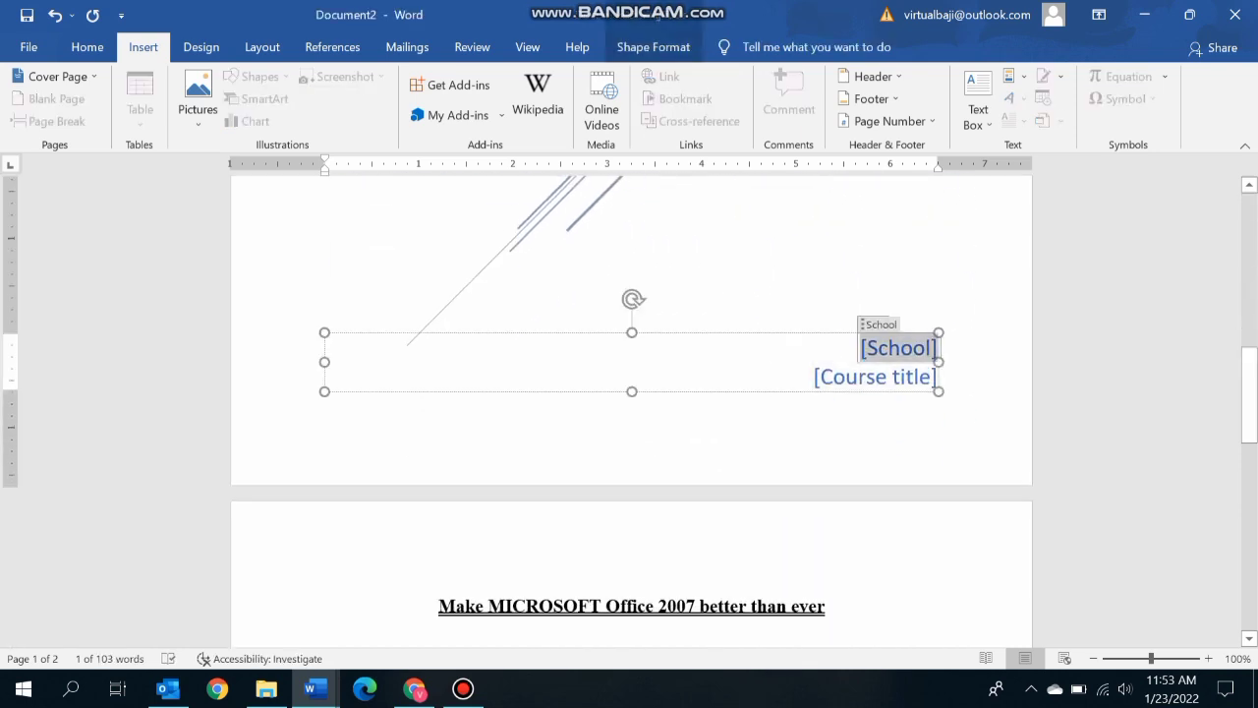
text(SAA)
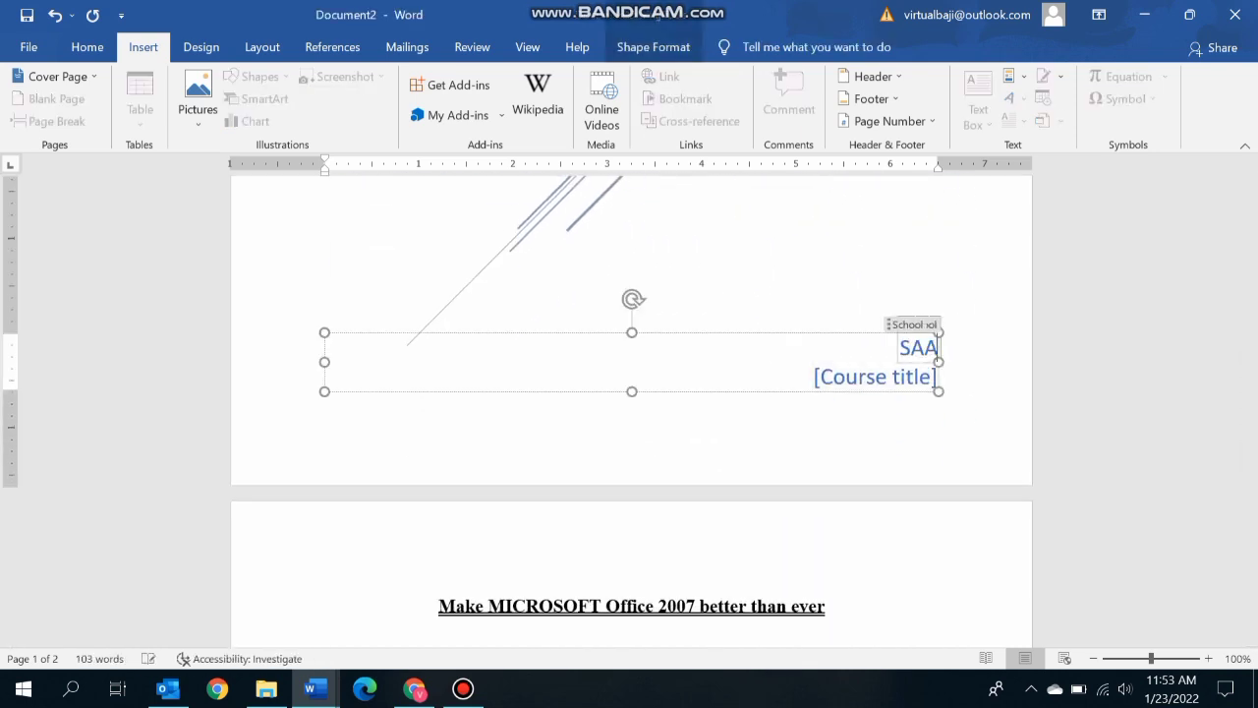
text(AV CREATIO)
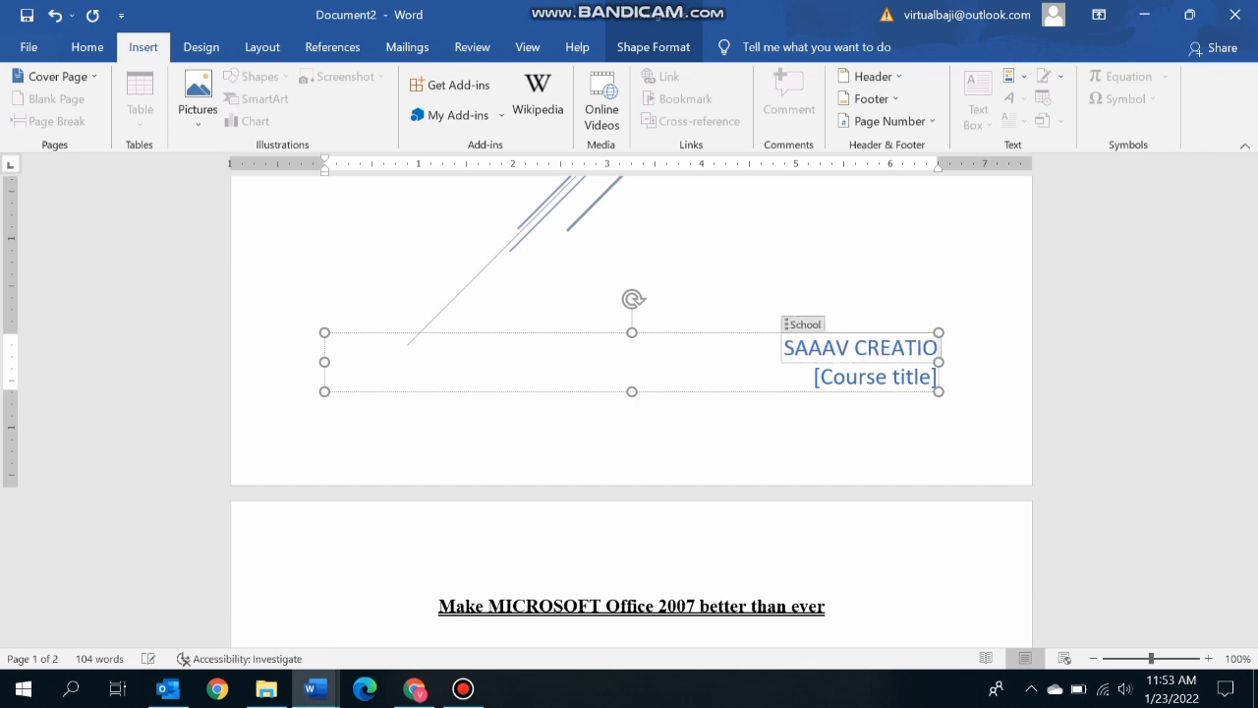
text(N)
click(874, 377)
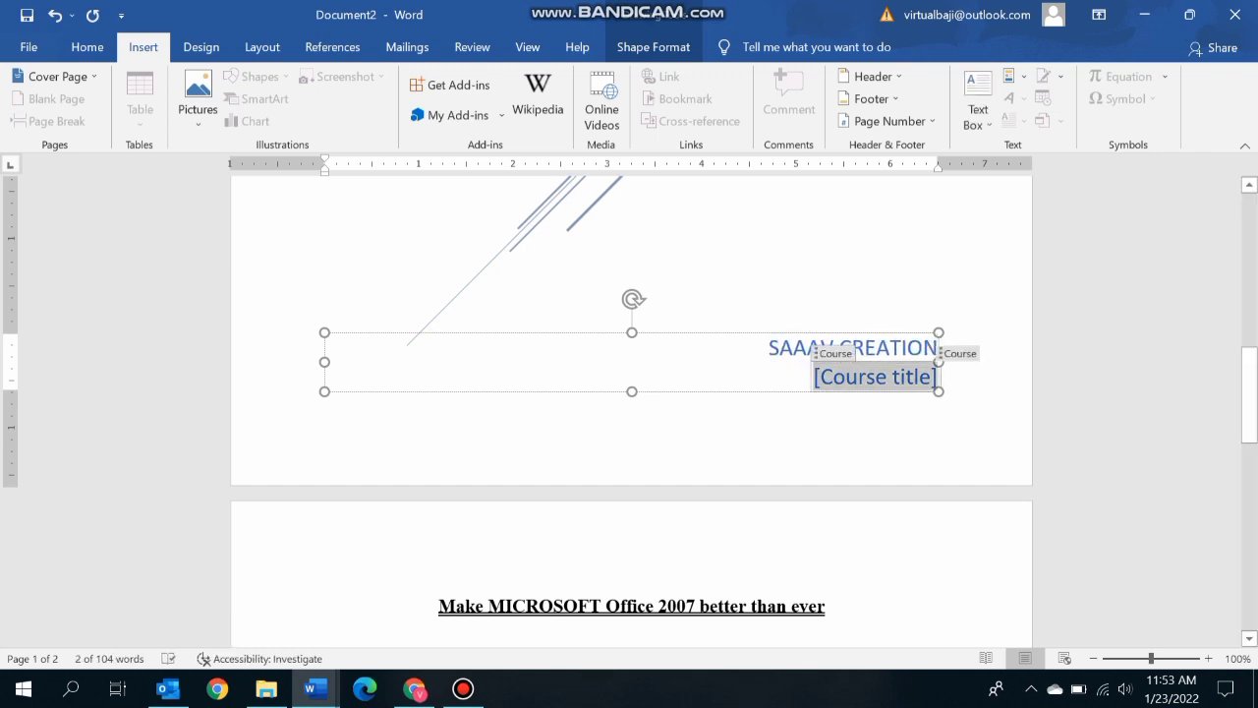
text(WOE)
key(BackSpace)
key(BackSpace)
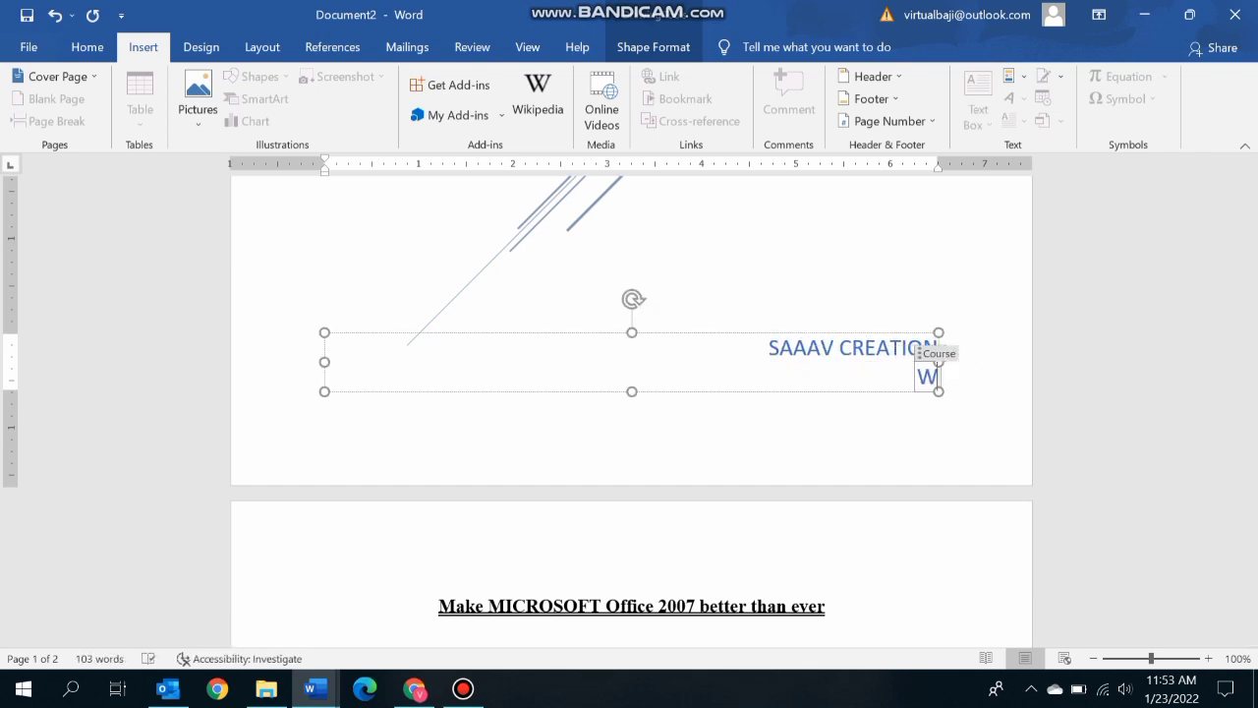
text(or)
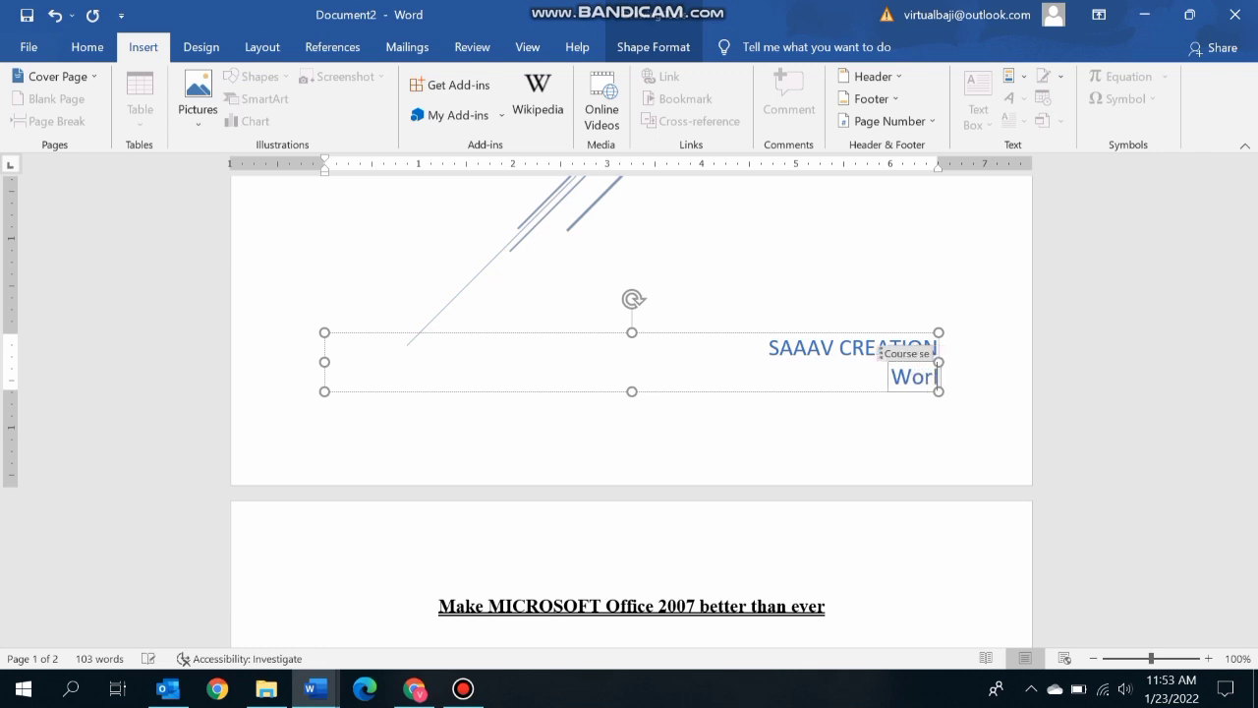
text(ld use)
key(Escape)
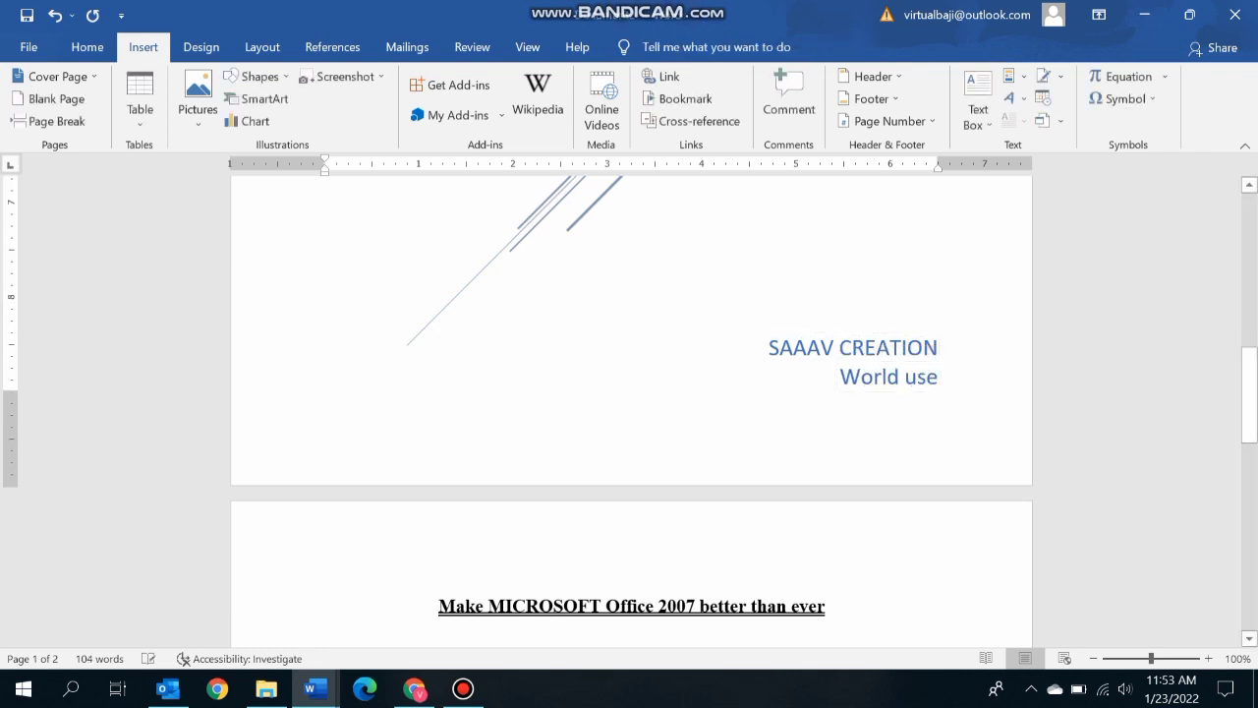
scroll(632, 413, up, 10)
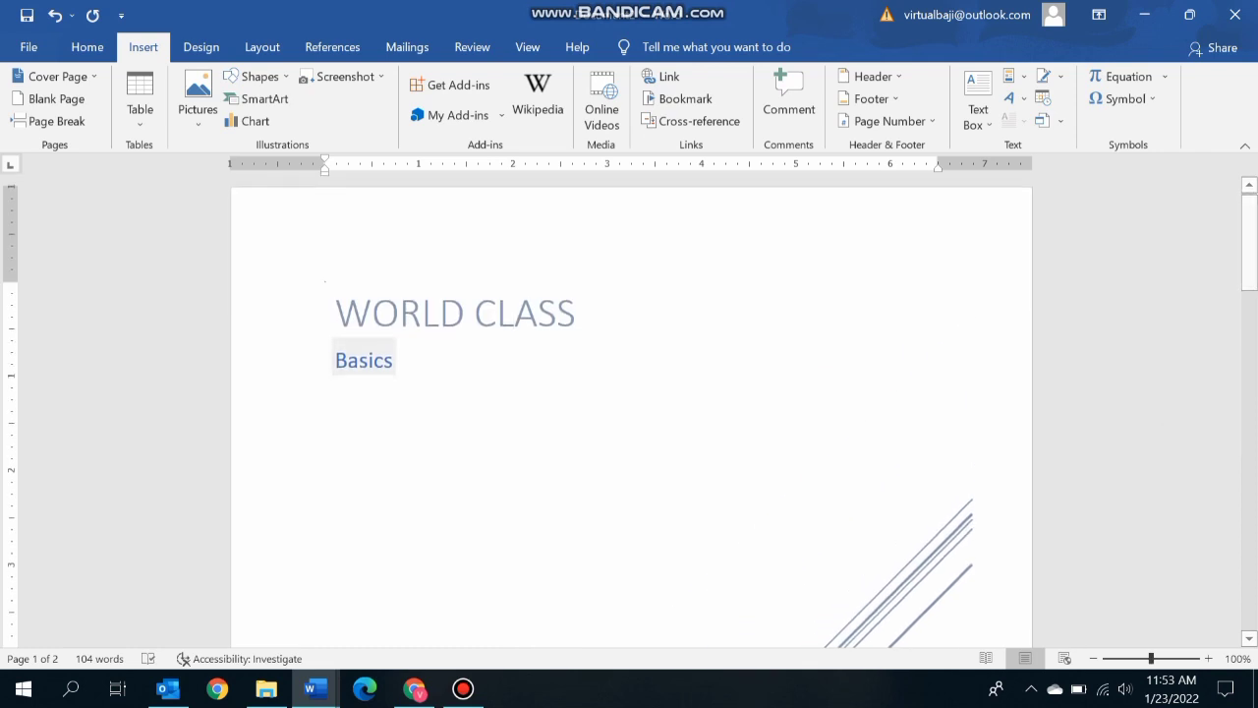
scroll(633, 413, down, 2)
scroll(632, 413, down, 4)
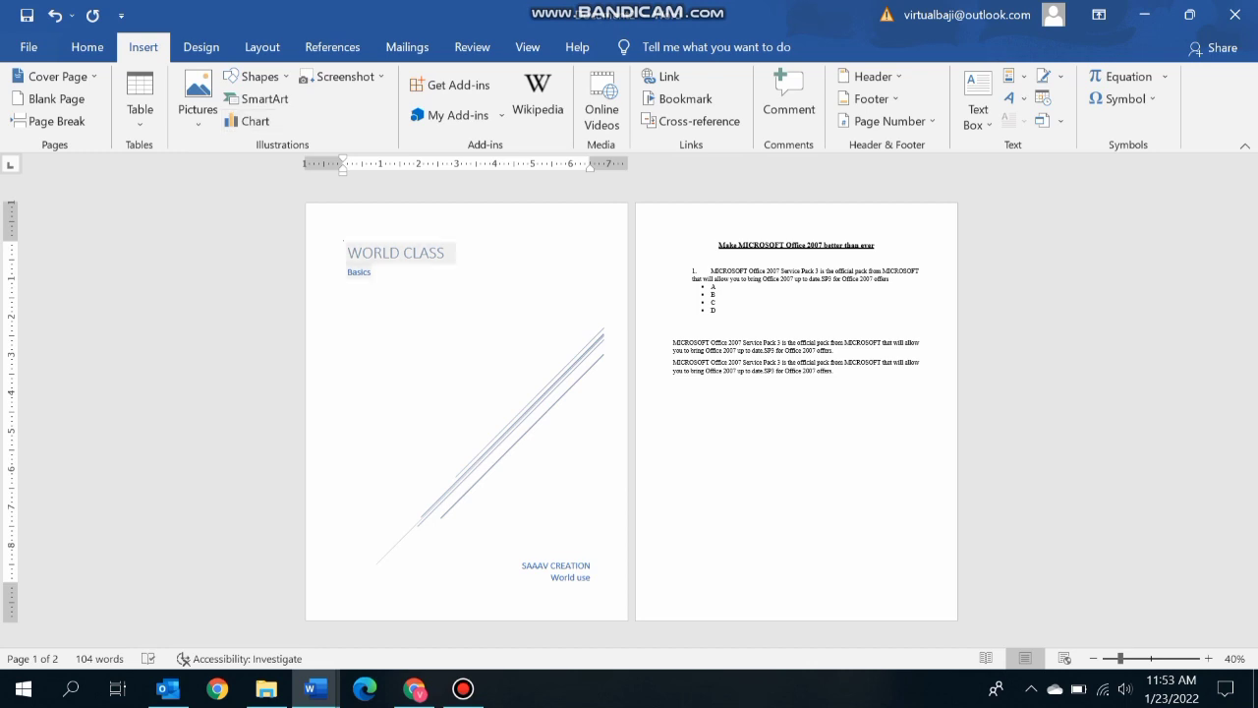
drag(346, 254, 423, 257)
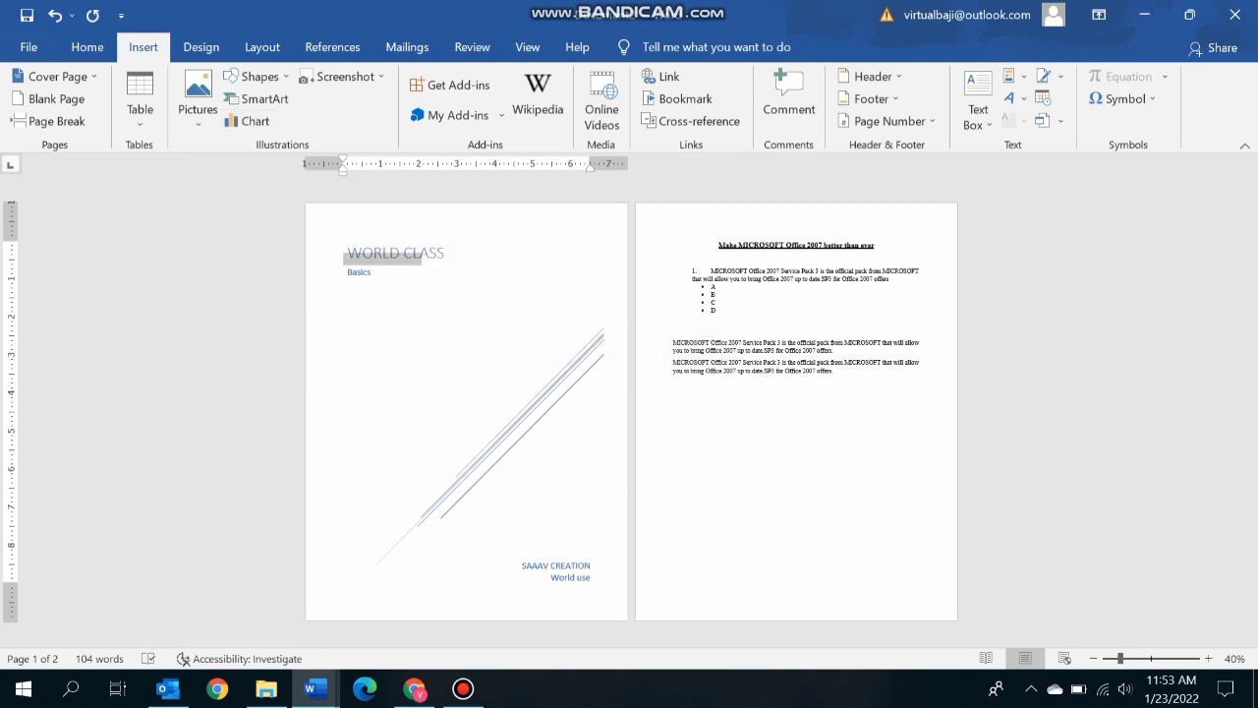
click(394, 253)
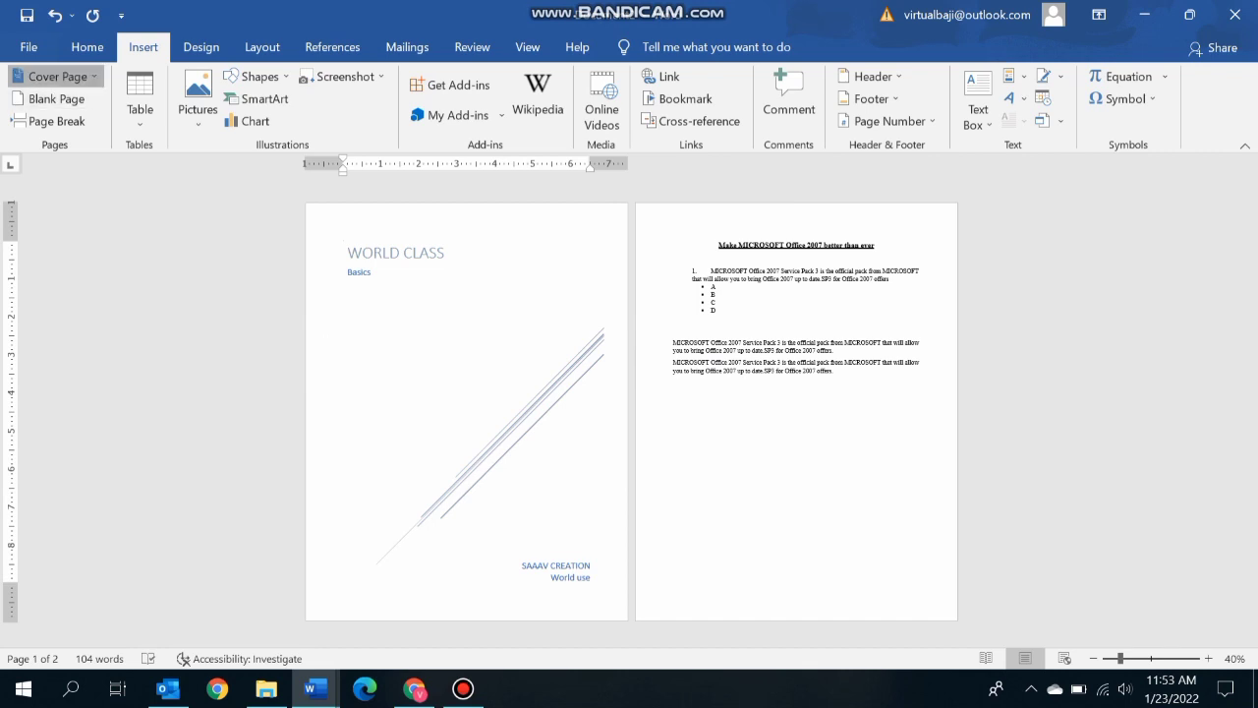
Step: Replace the cover with the Integral built-in cover page design
click(57, 76)
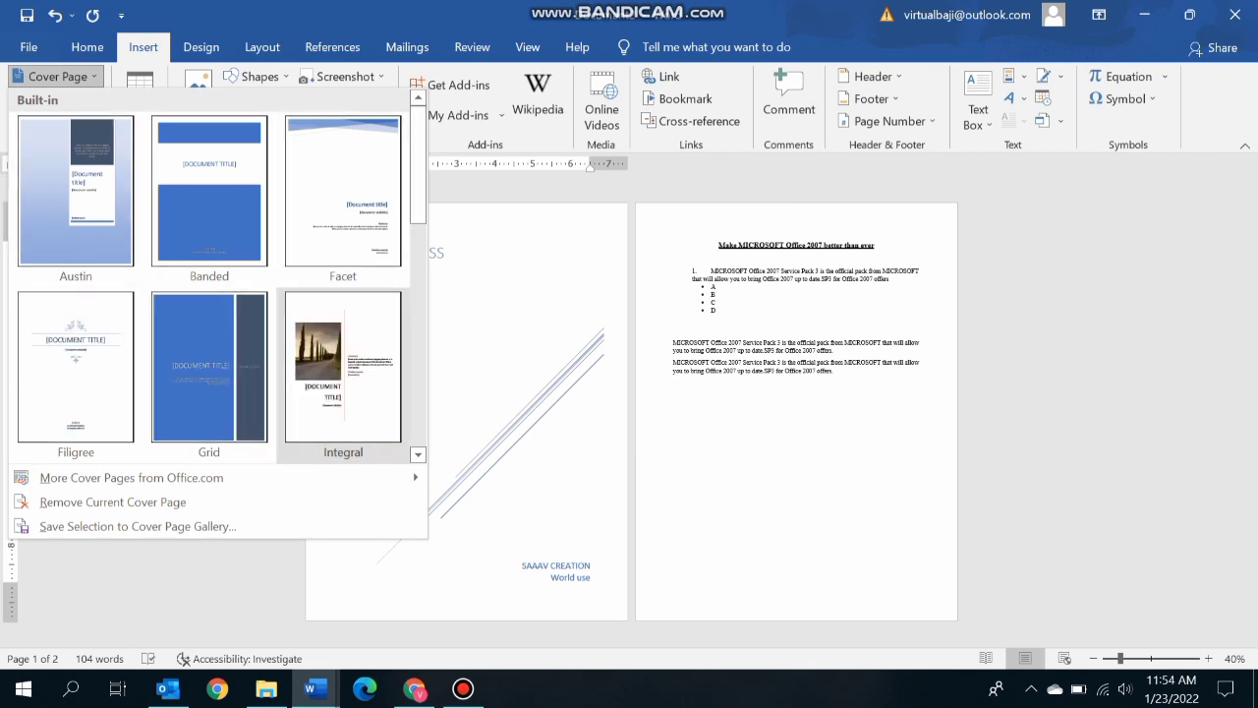
mouse_move(147, 478)
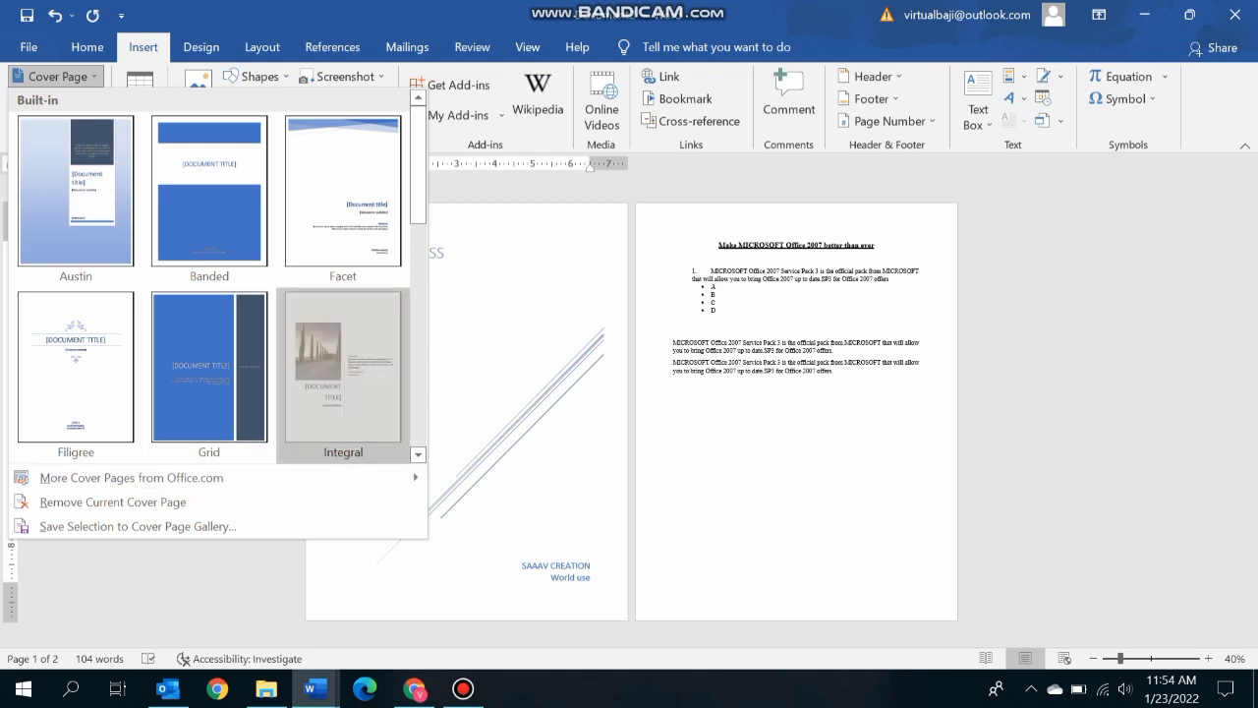
click(343, 367)
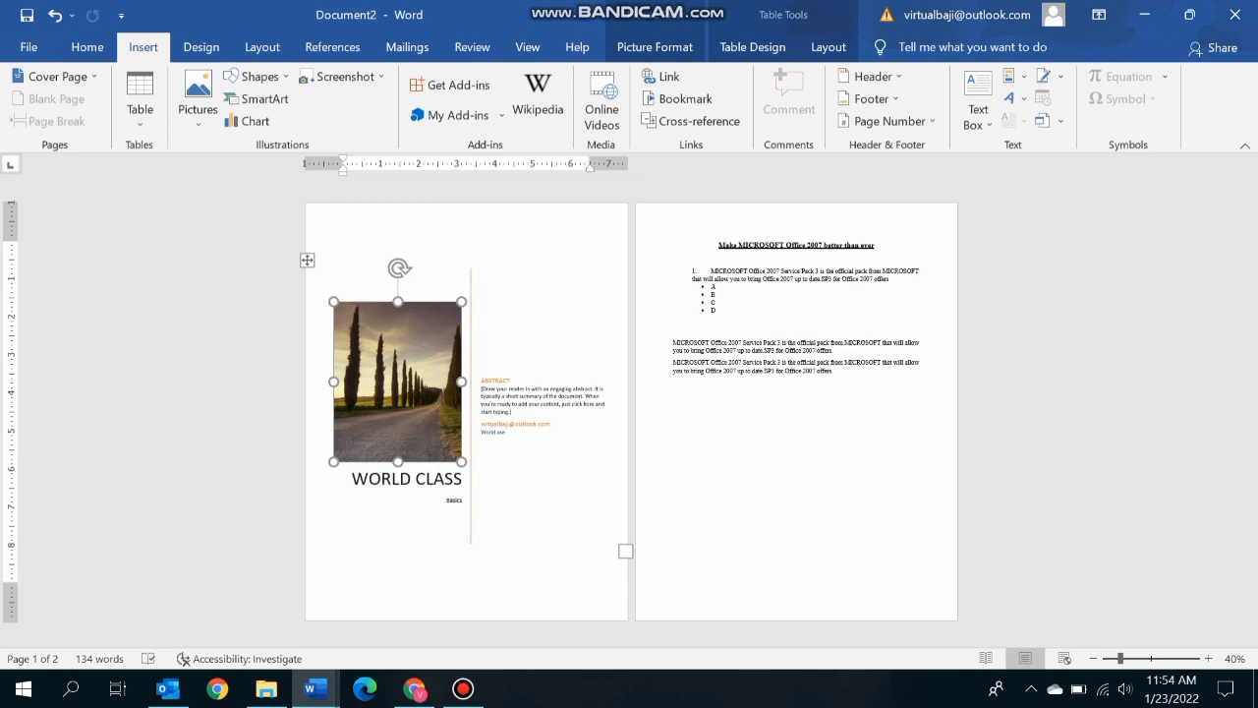
mouse_move(307, 543)
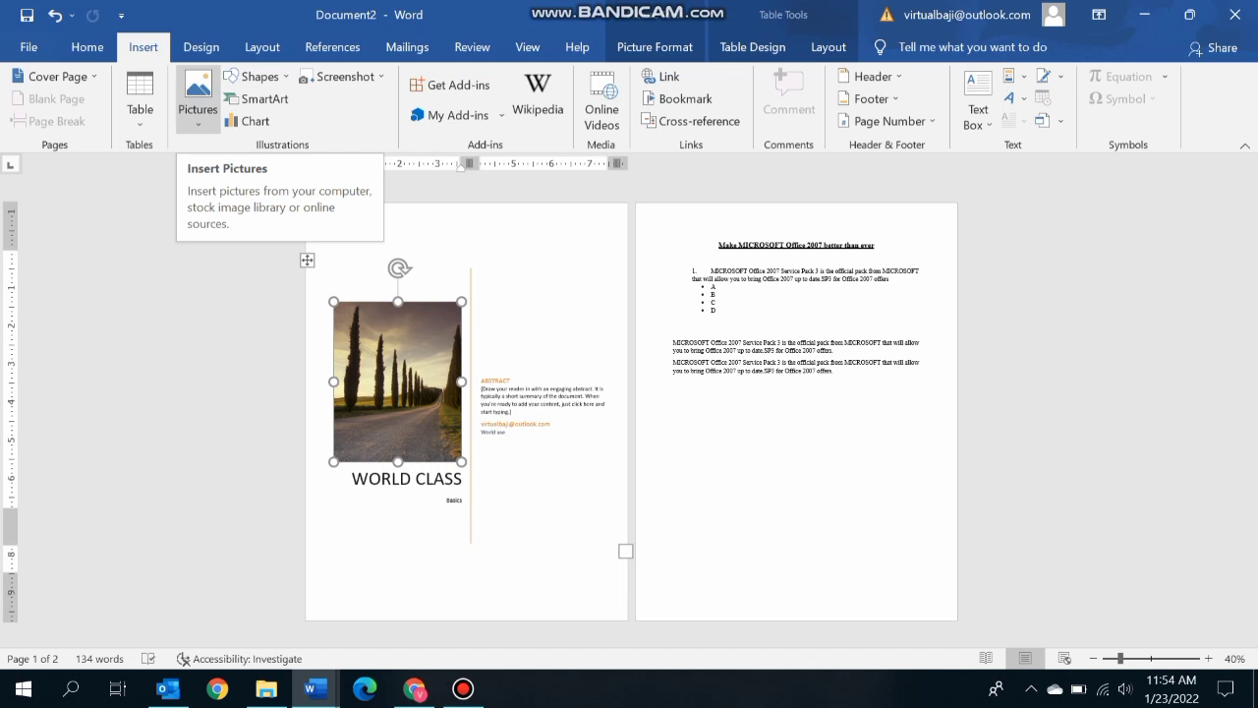
Step: Start inserting a picture from this device, browsing Desktop with the All Files filter
click(197, 98)
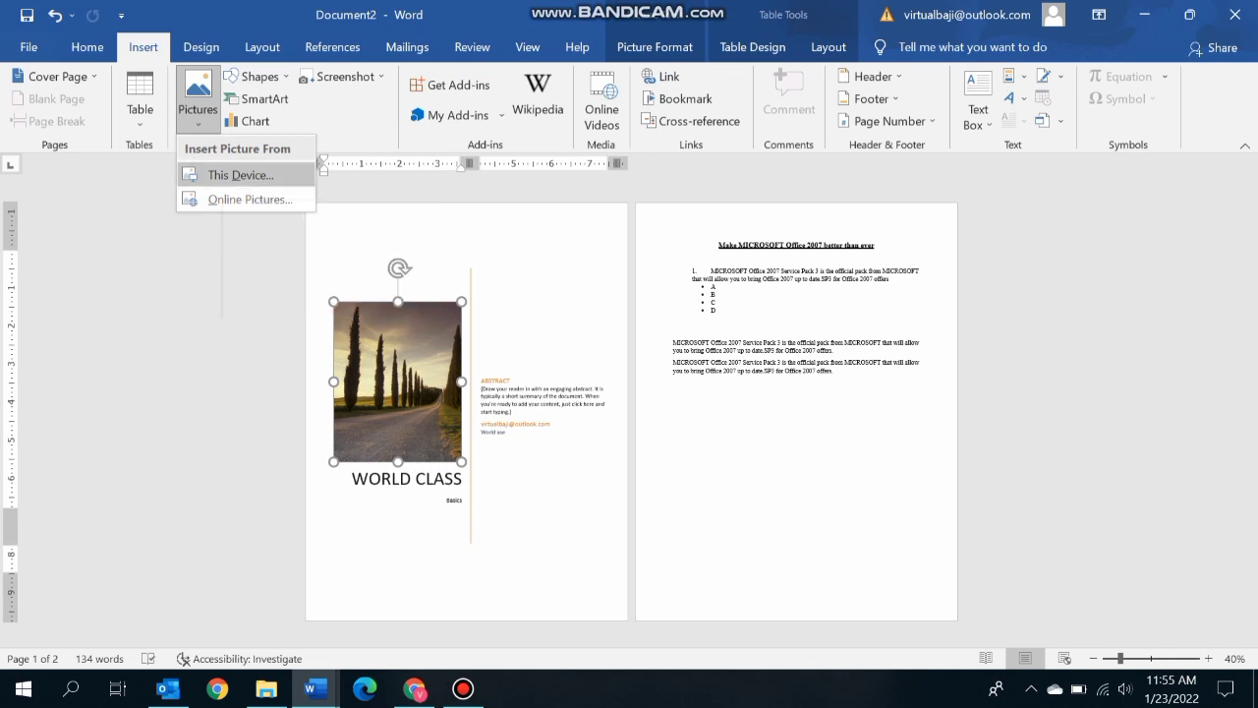
click(241, 175)
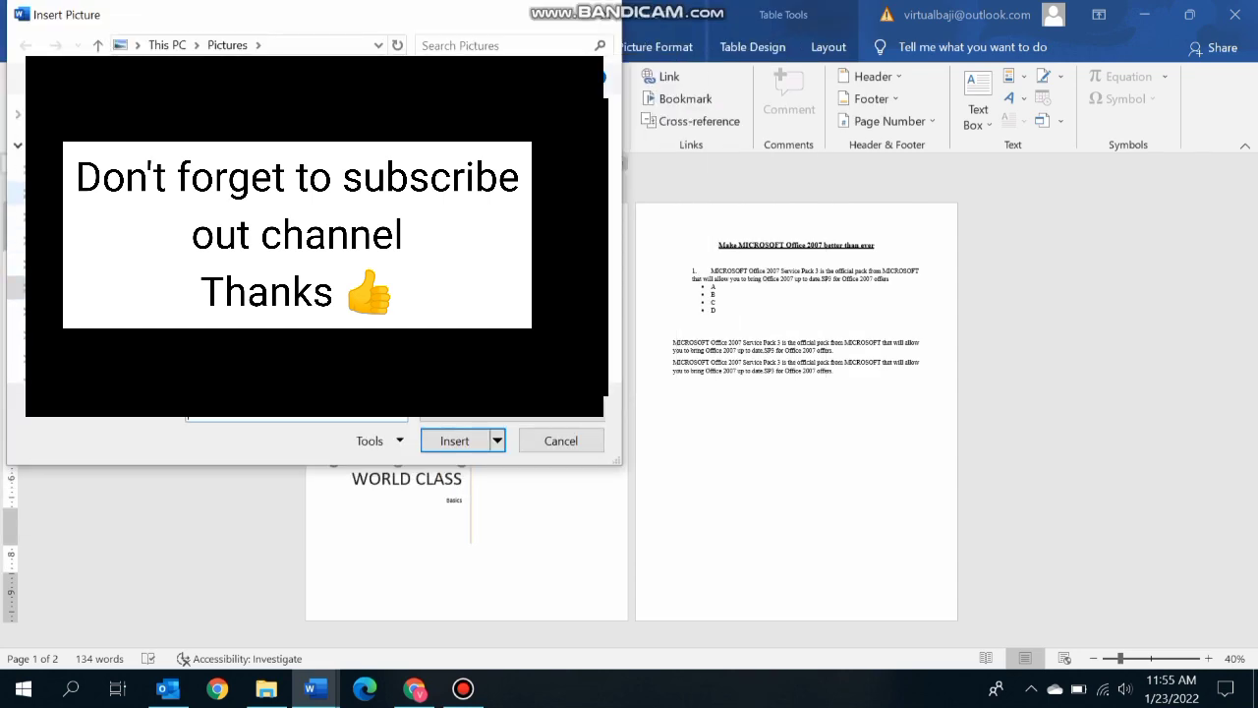
click(20, 192)
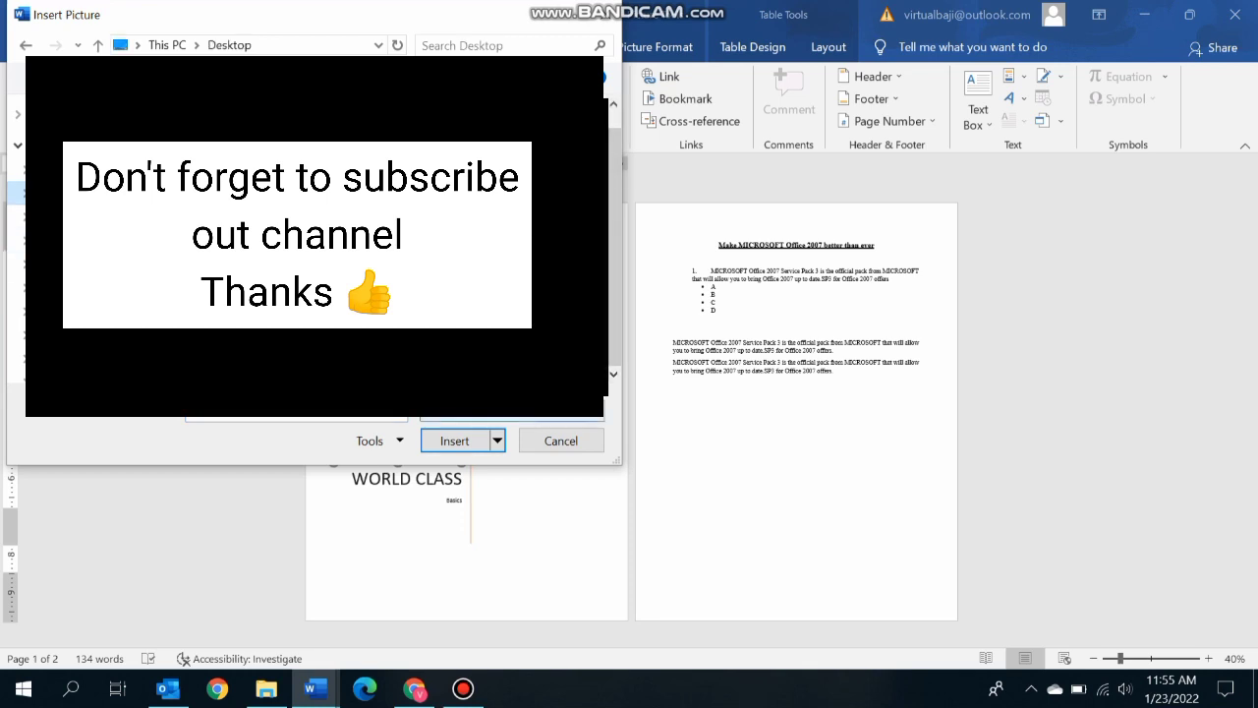
click(511, 419)
key(Up)
key(Return)
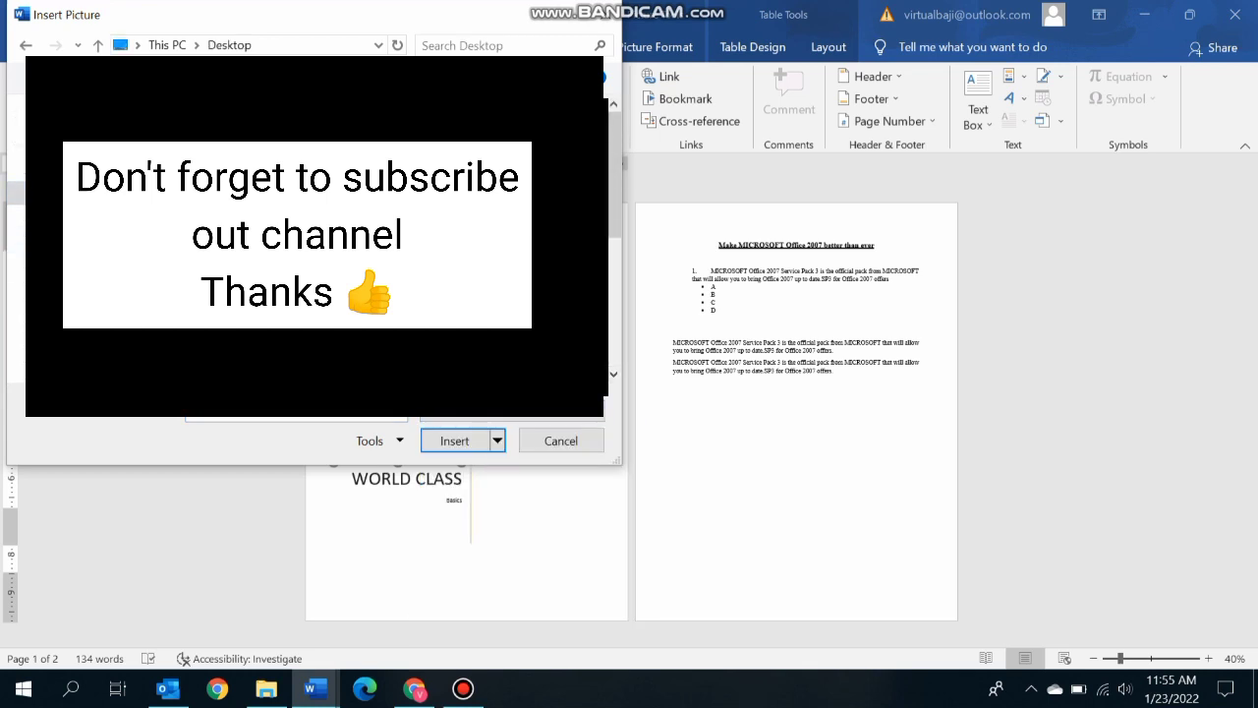
scroll(315, 236, down, 3)
scroll(314, 236, down, 5)
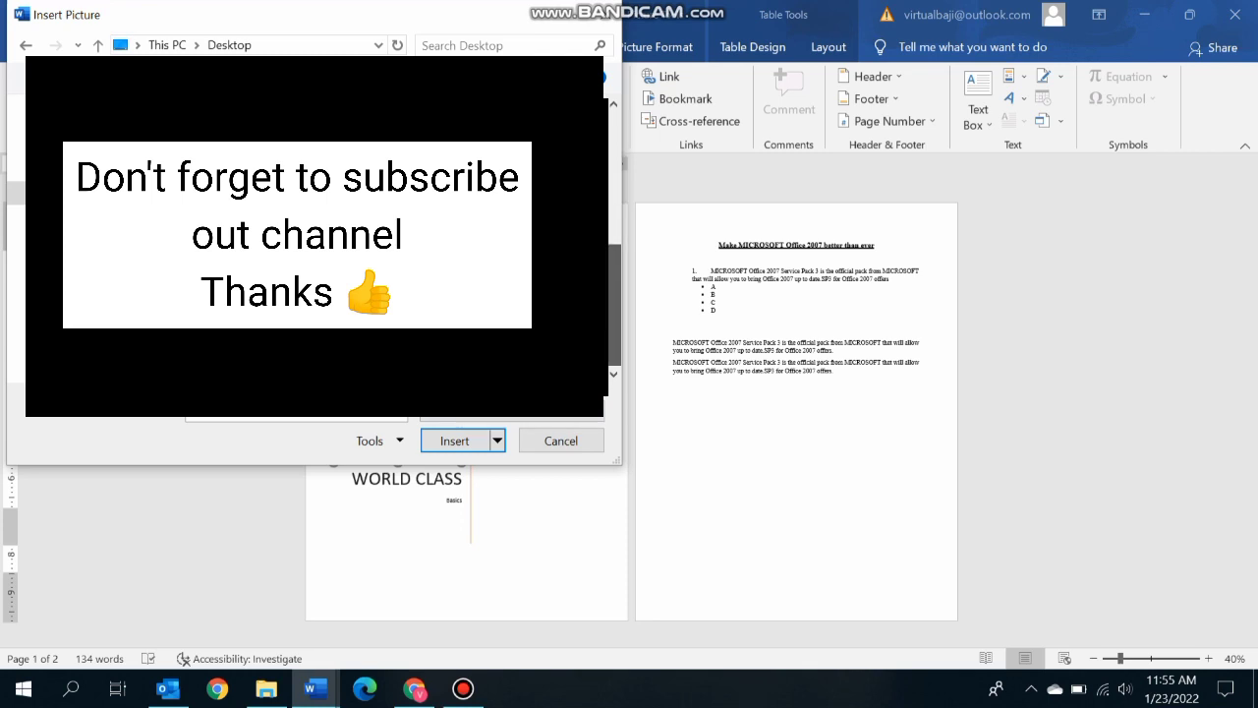
scroll(314, 236, up, 3)
scroll(314, 236, down, 3)
scroll(315, 236, up, 3)
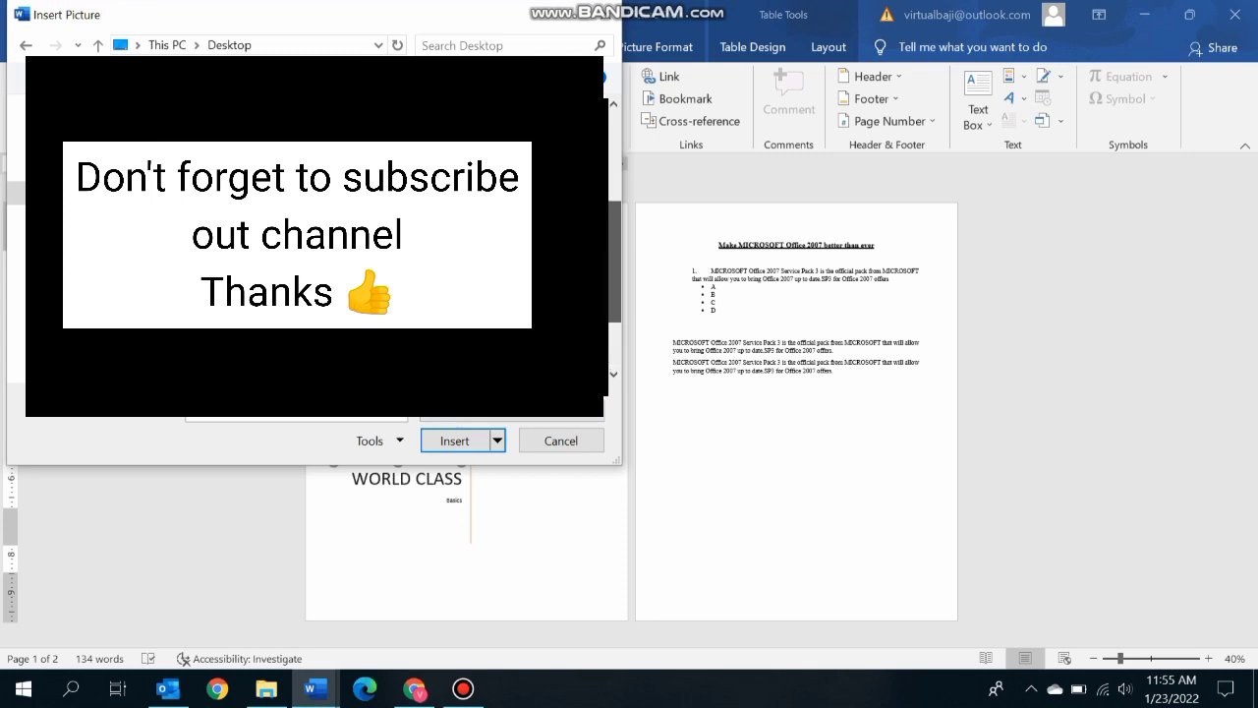
scroll(315, 236, up, 3)
scroll(314, 236, up, 1)
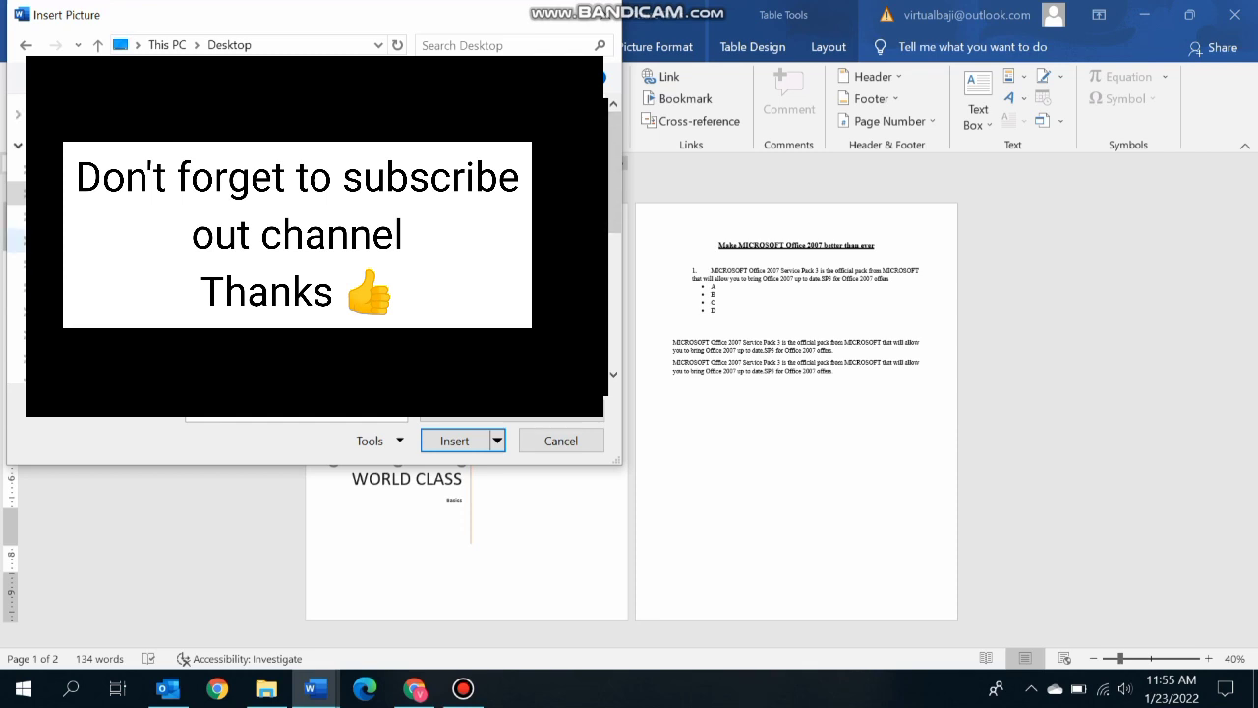
Step: Insert the Saaav Creations logo picture from the Downloads folder
click(59, 217)
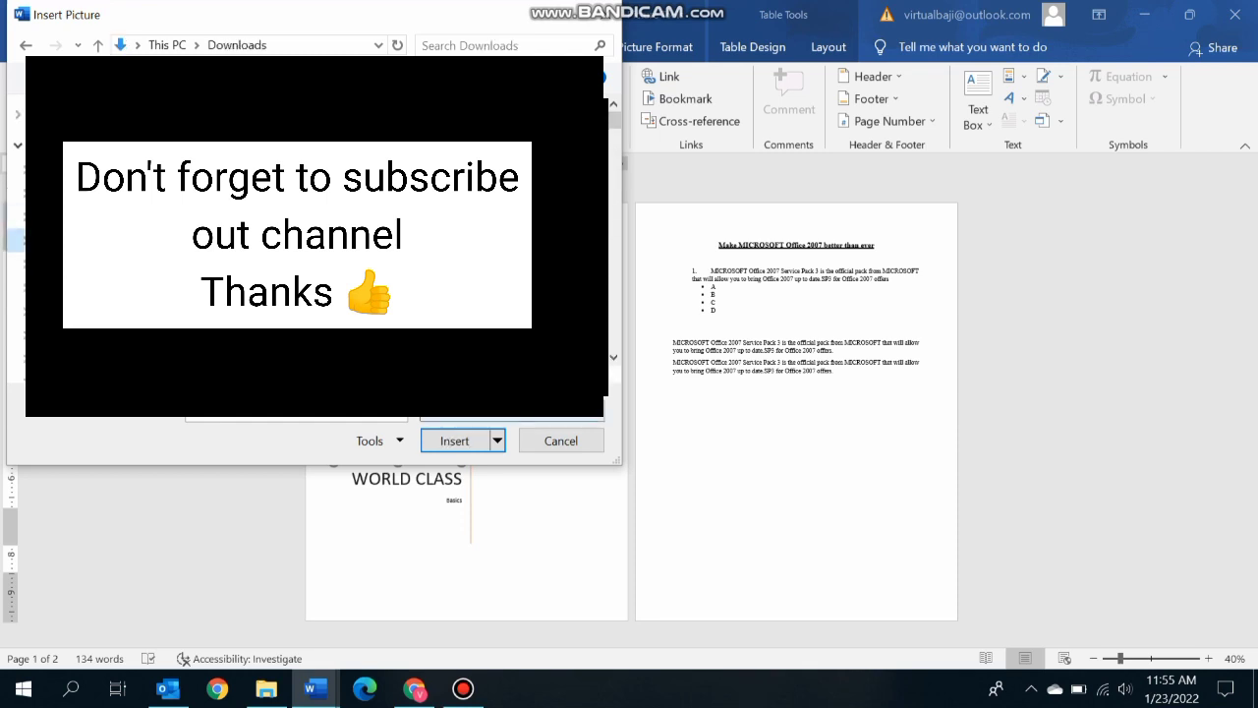
click(511, 408)
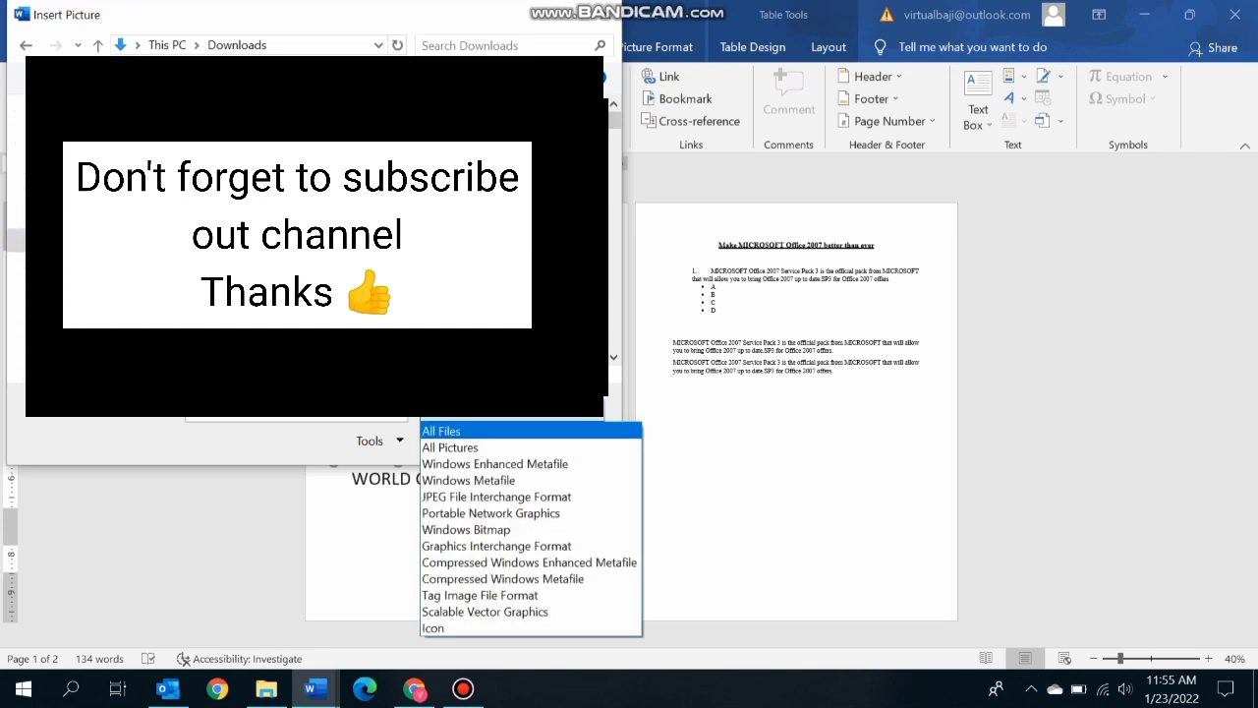
key(Return)
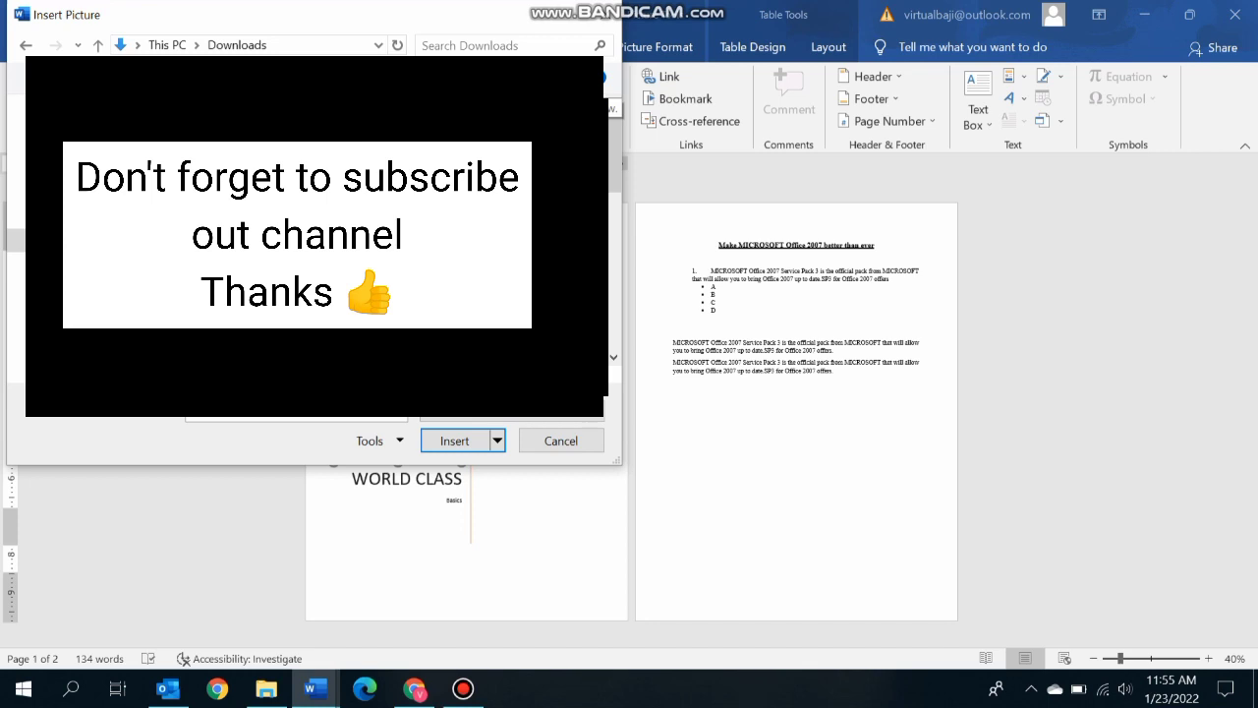
scroll(315, 236, down, 3)
scroll(315, 236, down, 3)
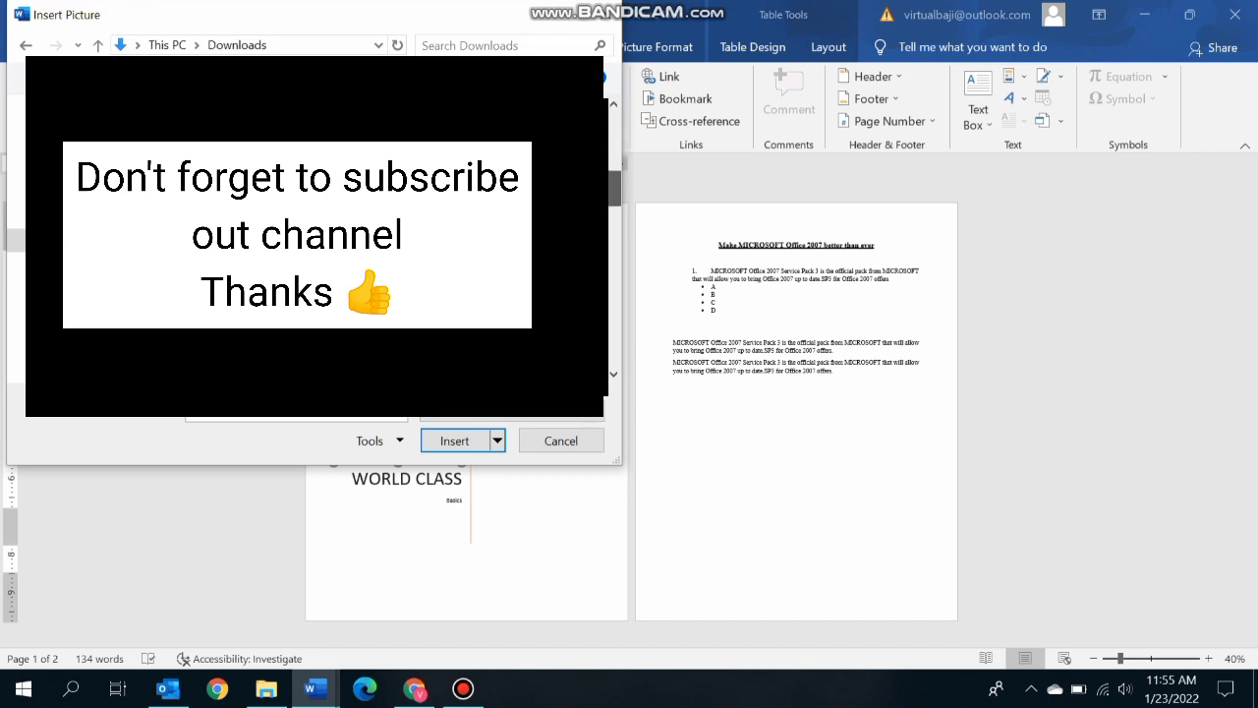
scroll(315, 236, down, 3)
scroll(315, 236, down, 3)
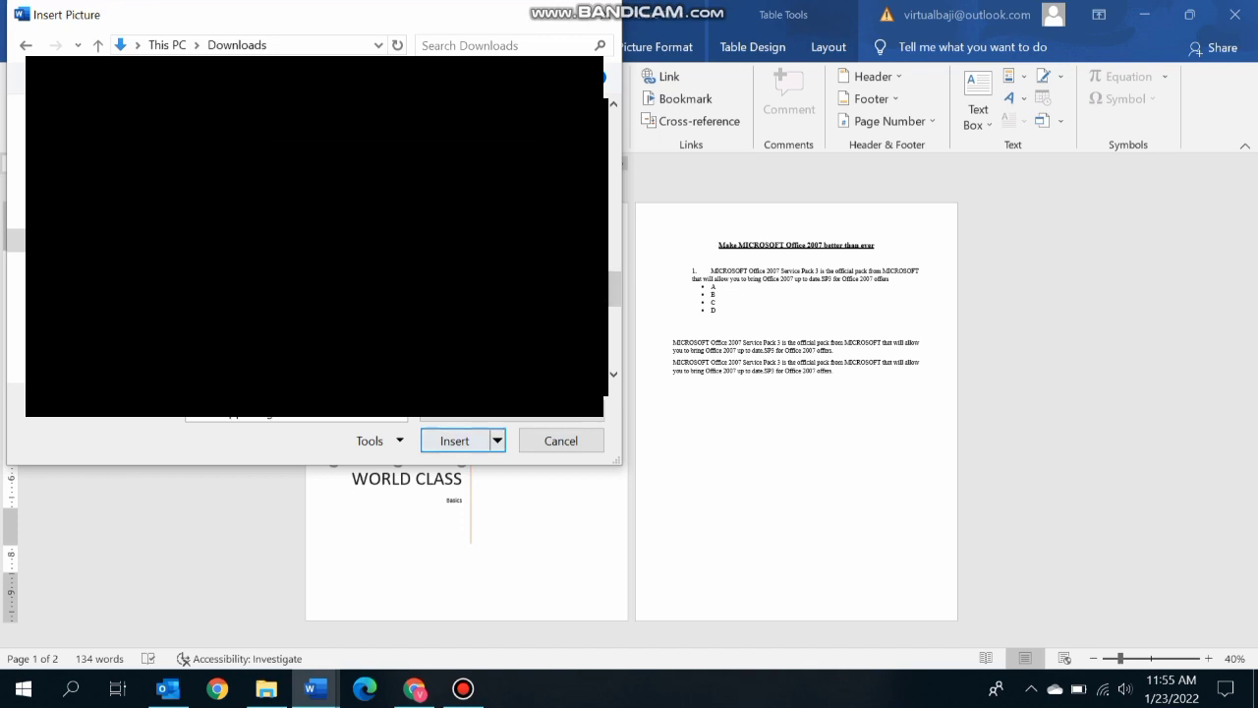
click(455, 440)
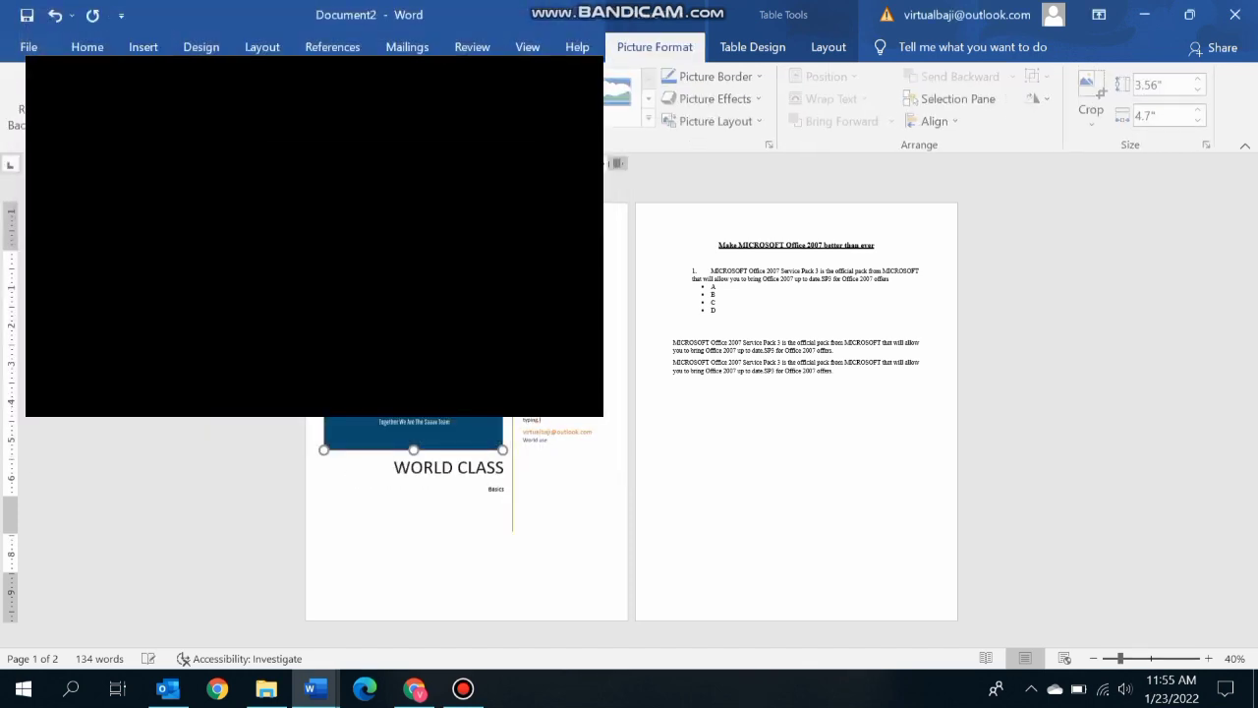
click(443, 531)
key(ctrl+a)
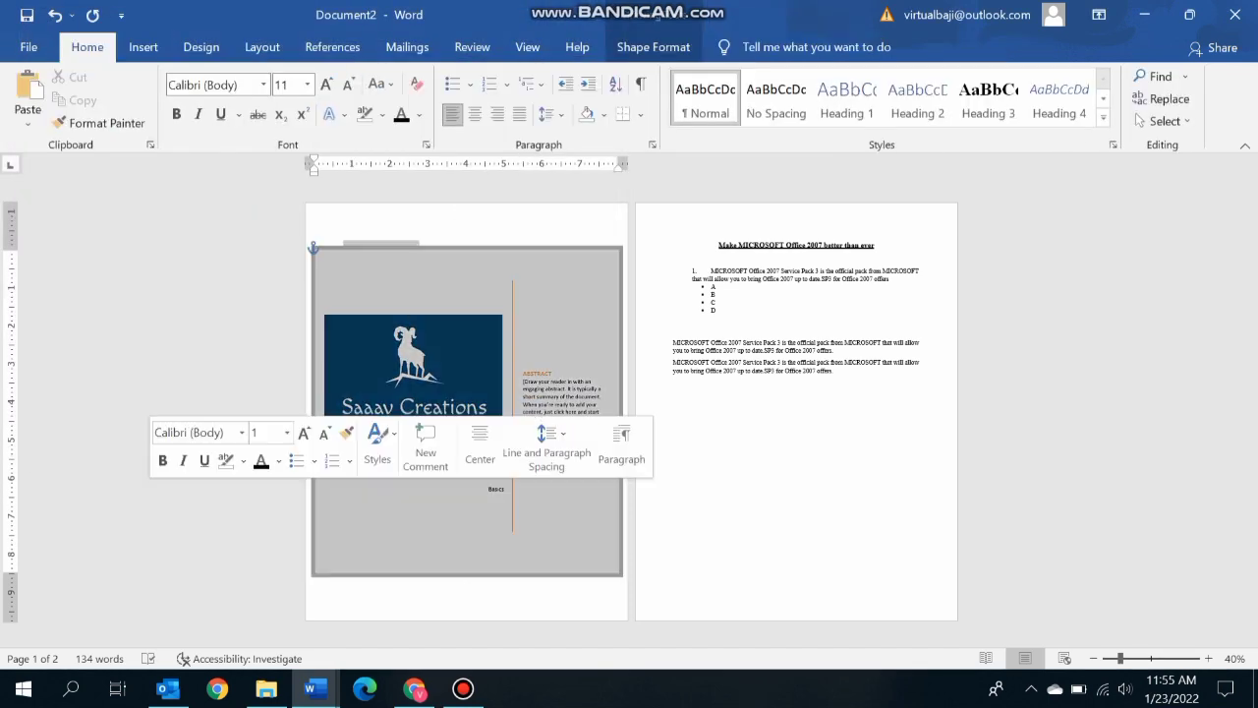
click(674, 382)
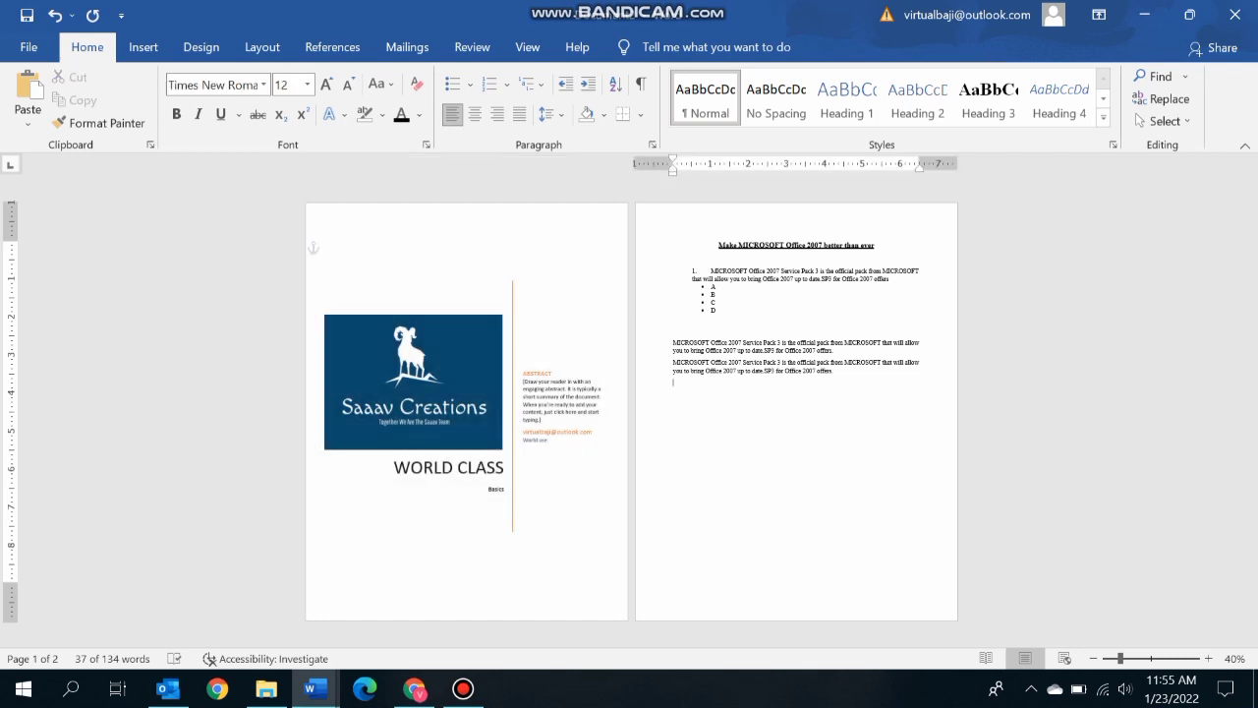
click(448, 468)
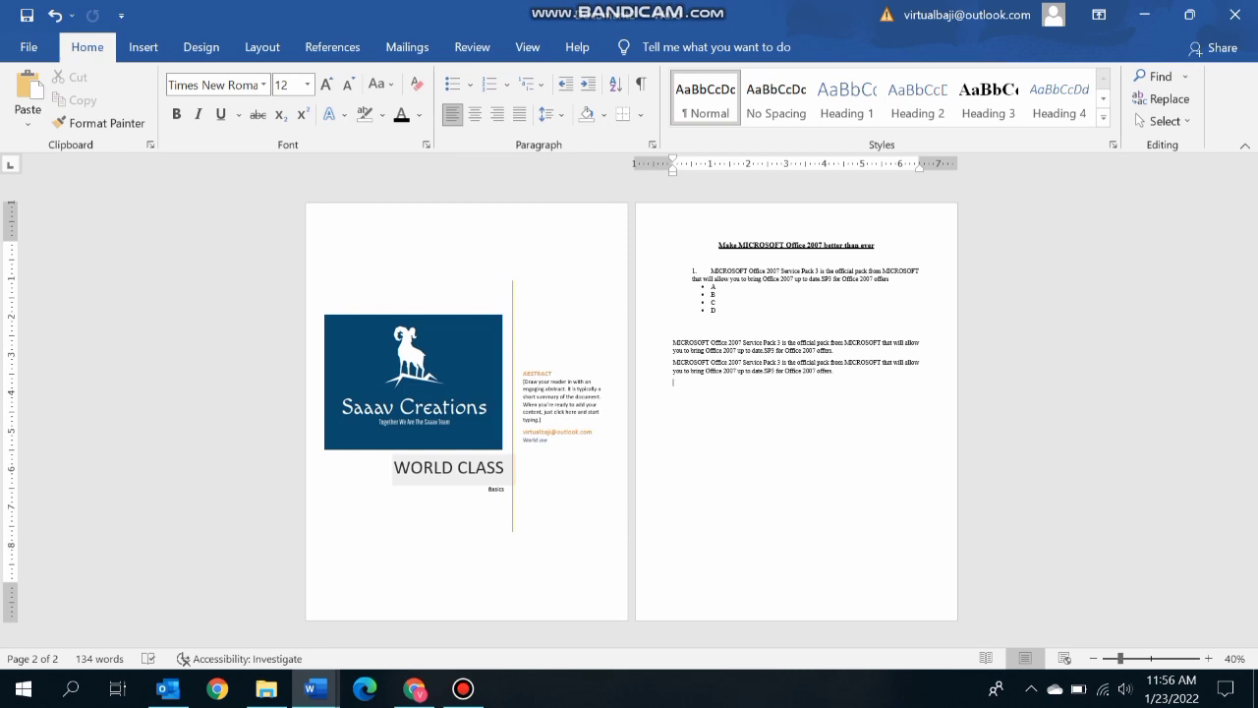
click(393, 467)
key(ctrl+shift+Right)
key(ctrl+shift+Right)
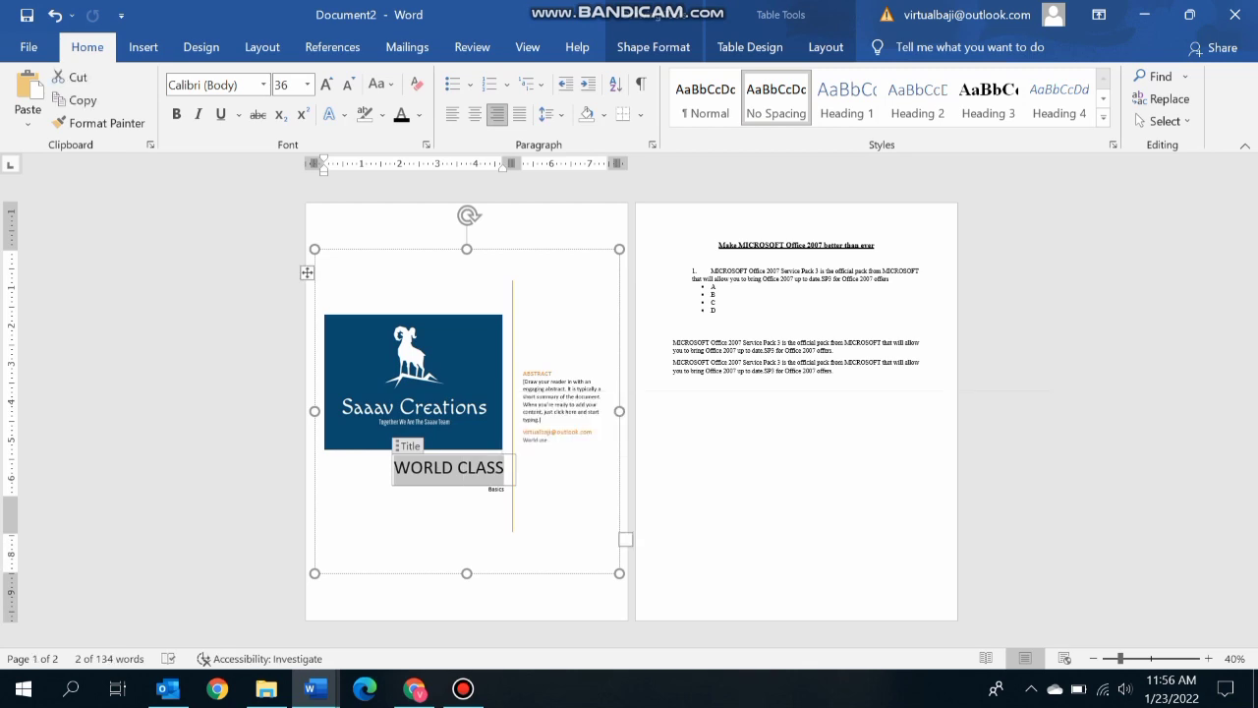
Step: Type MICROSOFT LEARNING as the cover title, then move to the sidebar's Course field
text(MICROSO)
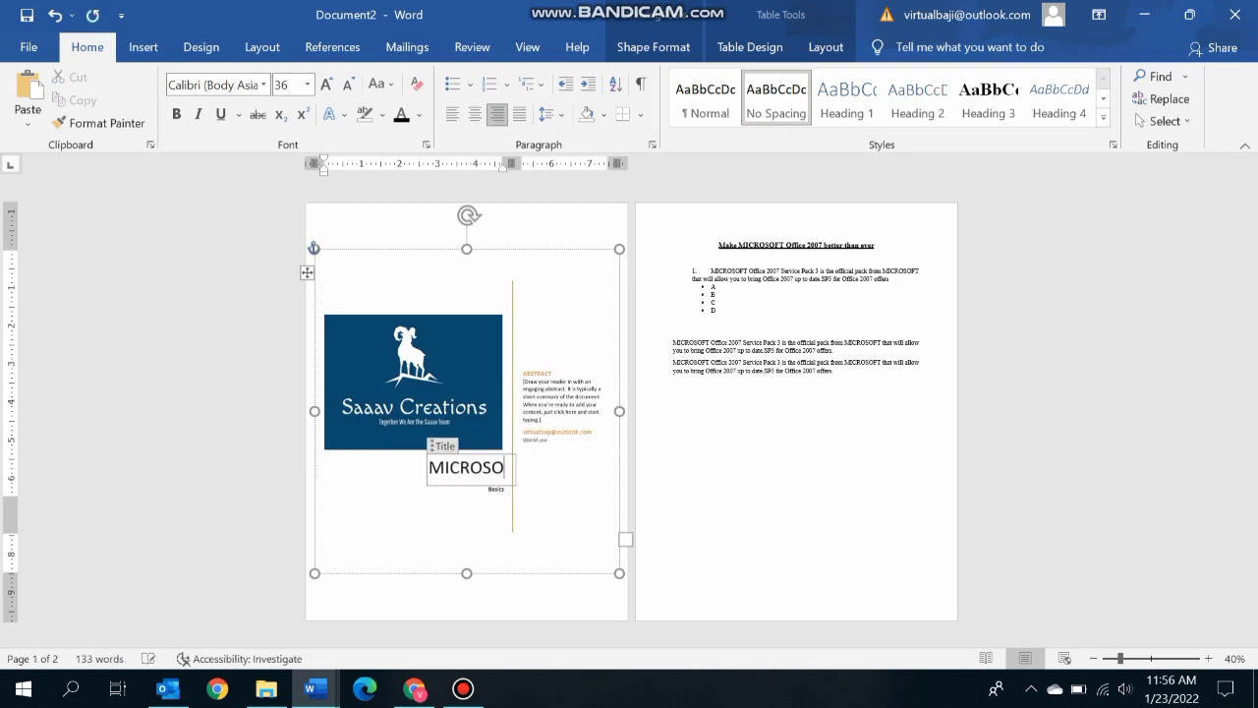
text(FT )
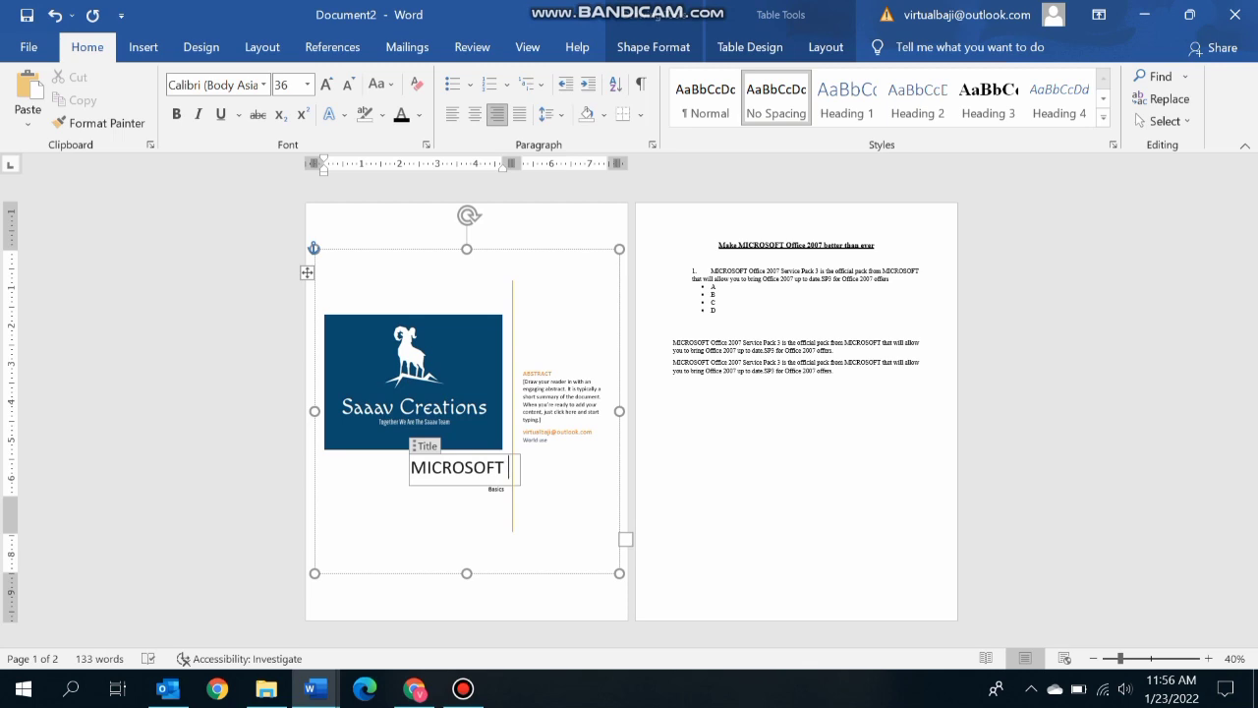
text(LEAR)
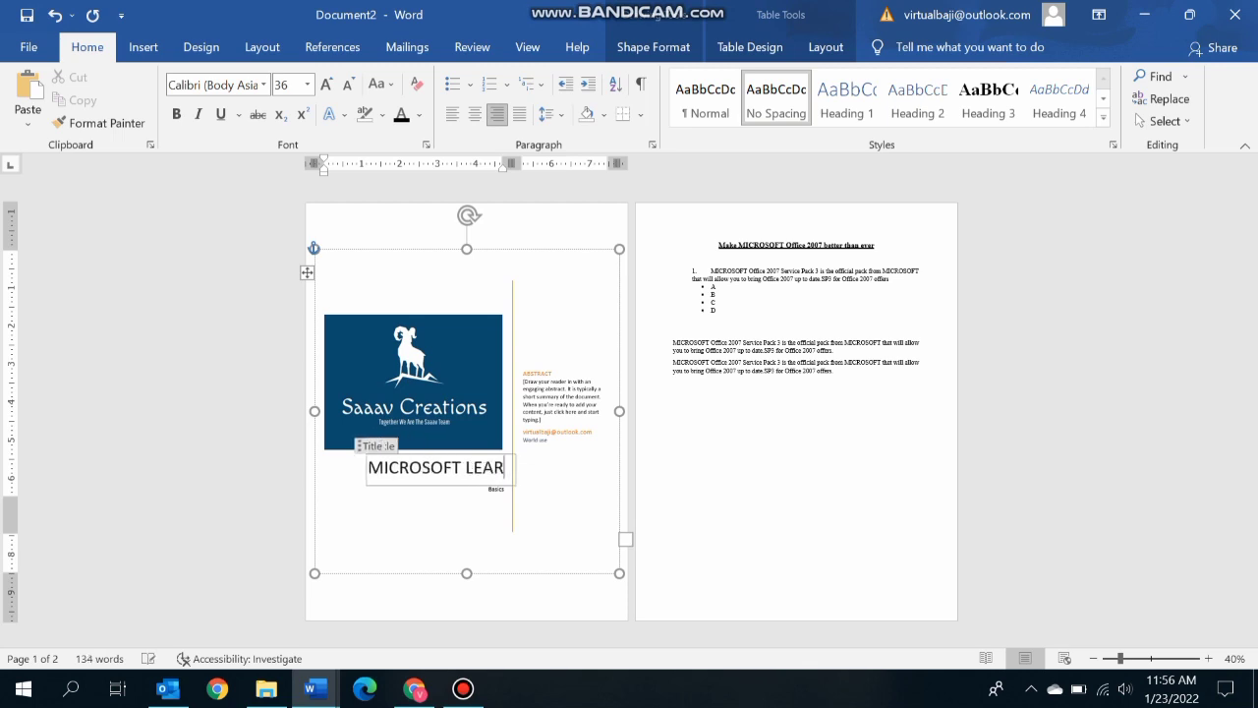
text(NING)
key(Escape)
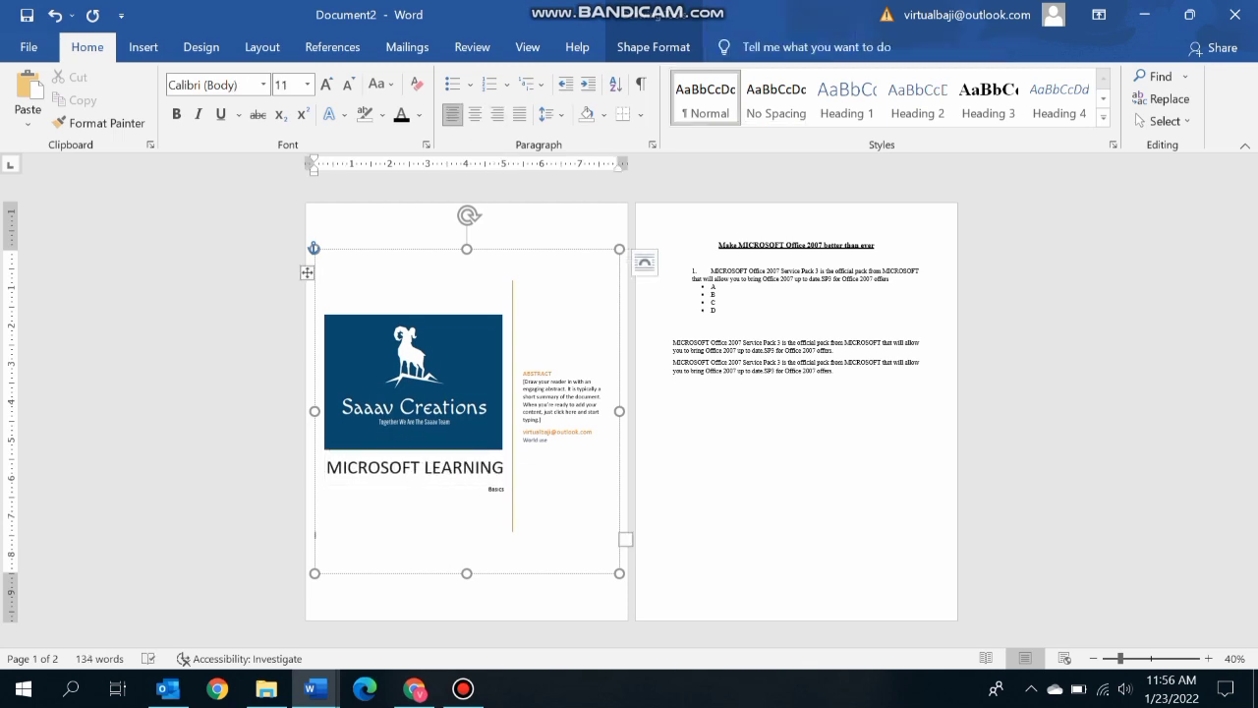
click(560, 394)
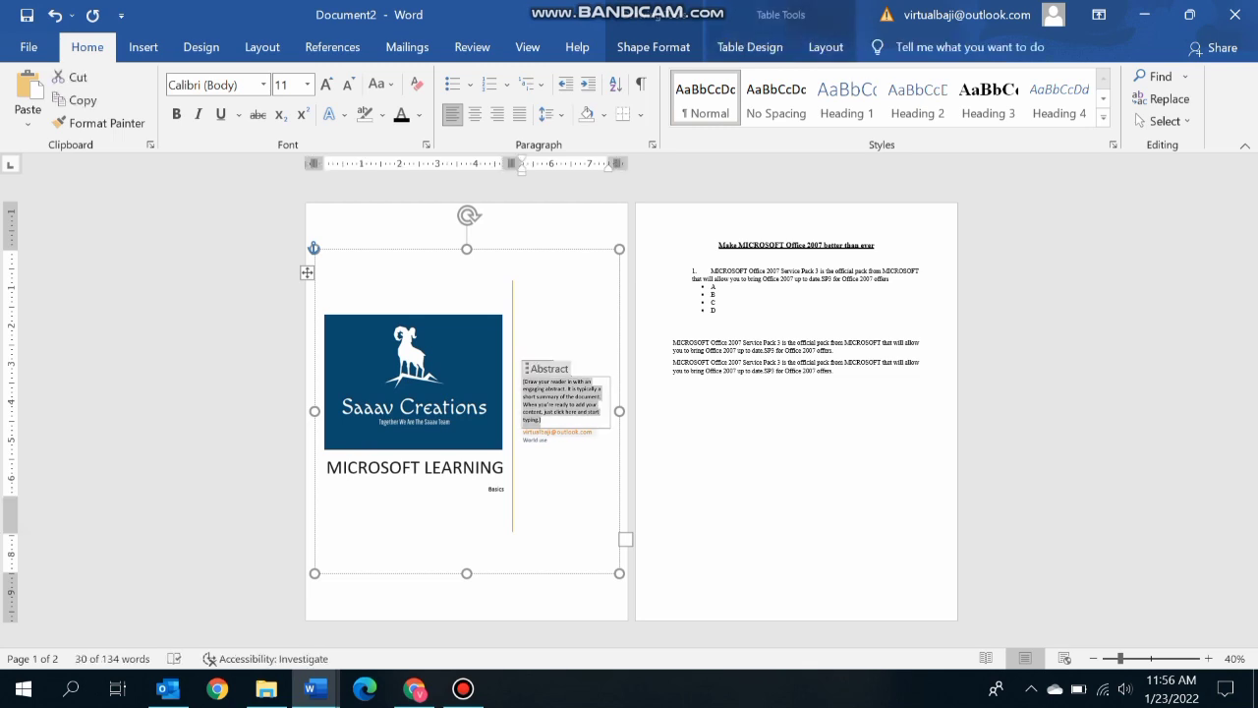
key(Down)
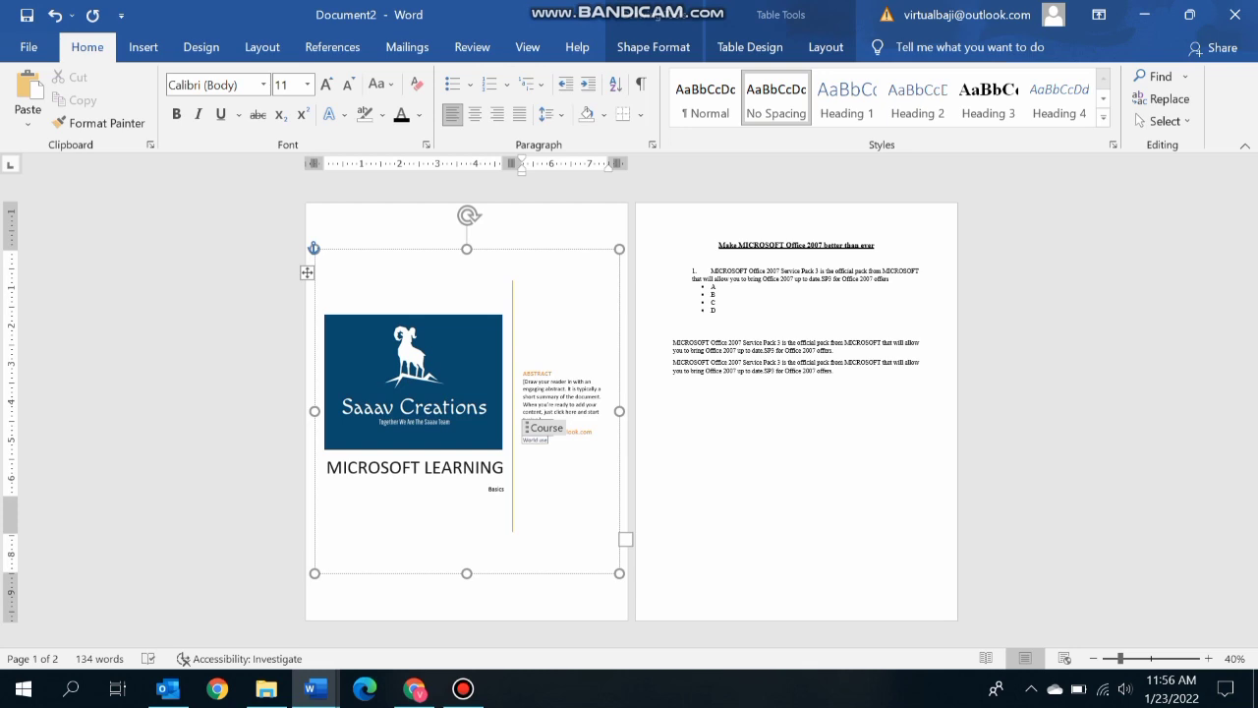
click(796, 442)
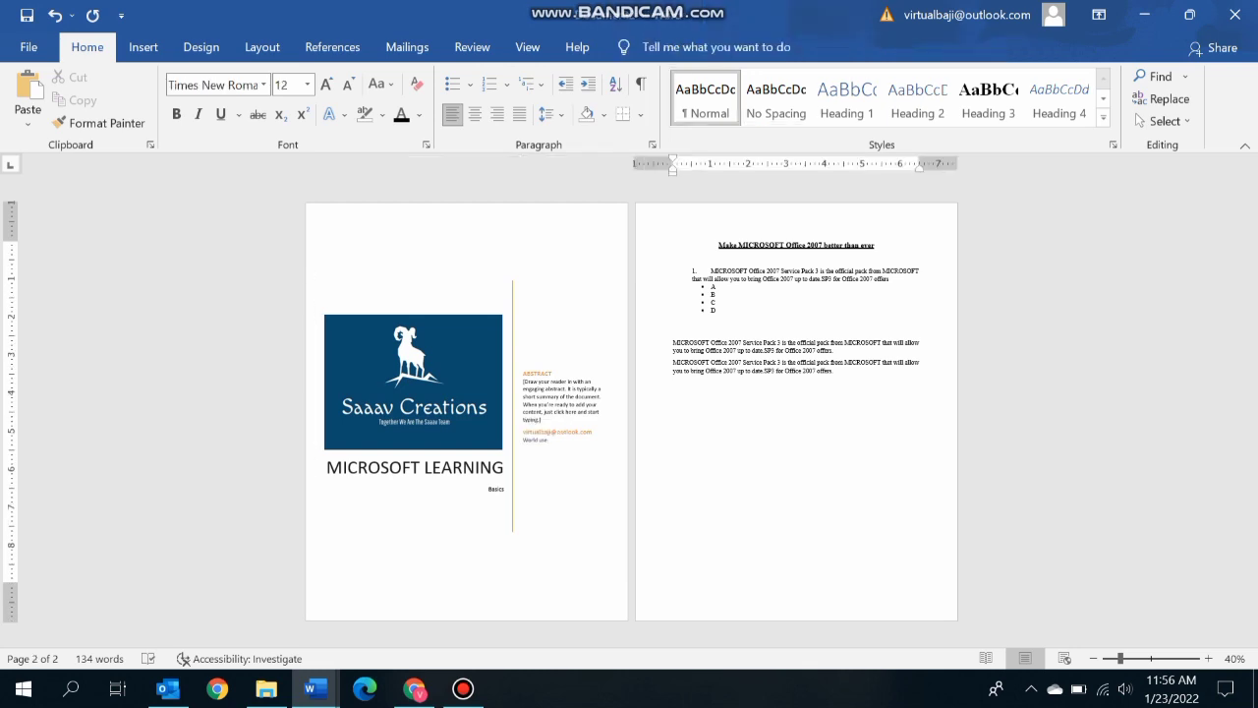
click(985, 657)
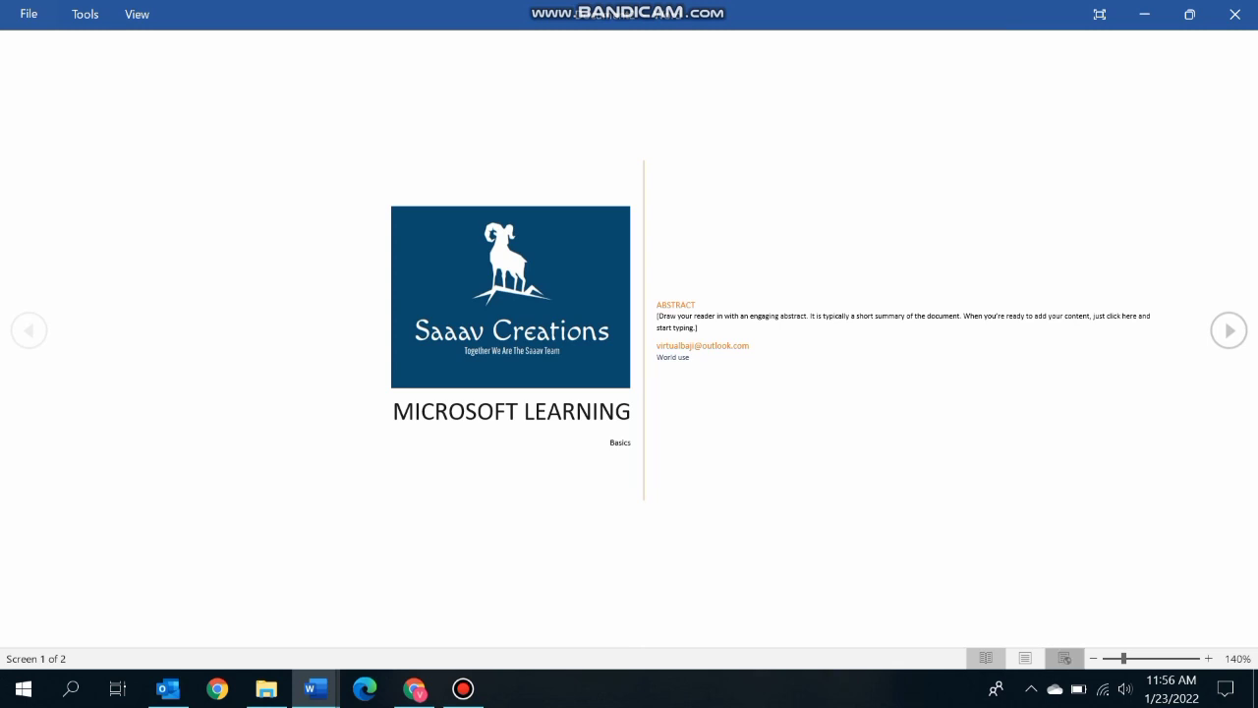
click(1064, 658)
click(1025, 657)
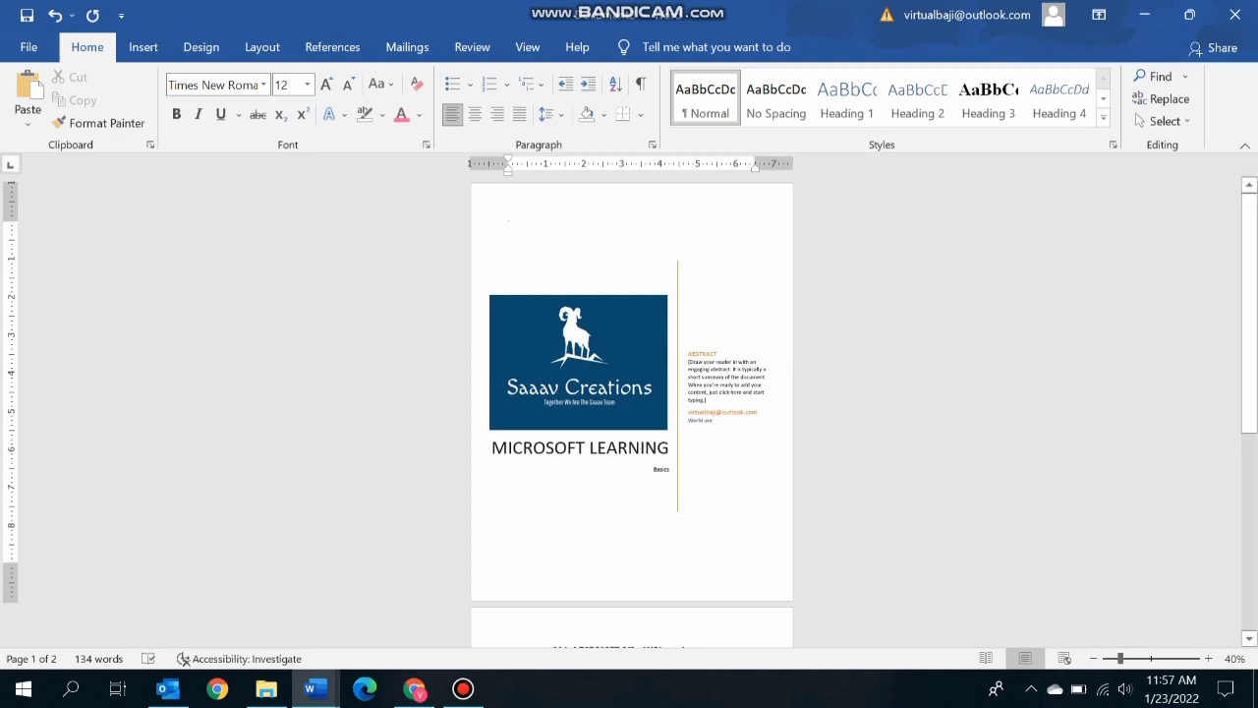
Step: Zoom the view in five steps up to 90% and scroll to page 2
click(1208, 658)
click(1208, 658)
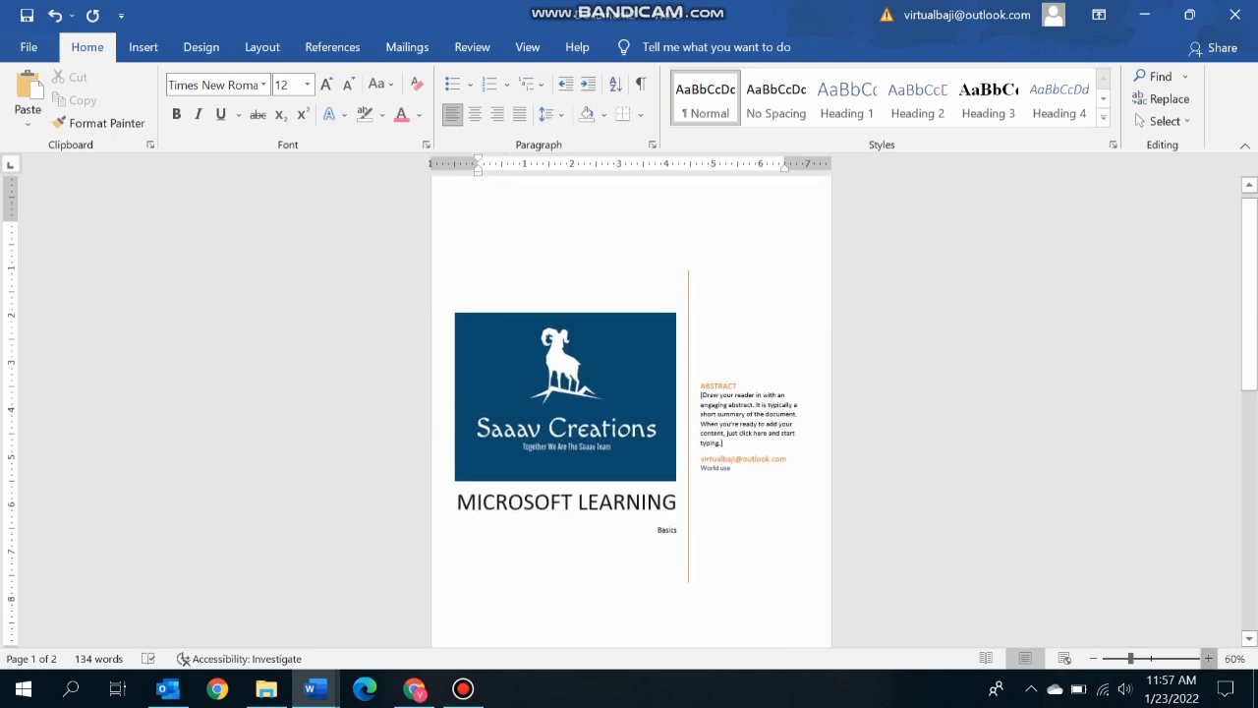
click(1209, 657)
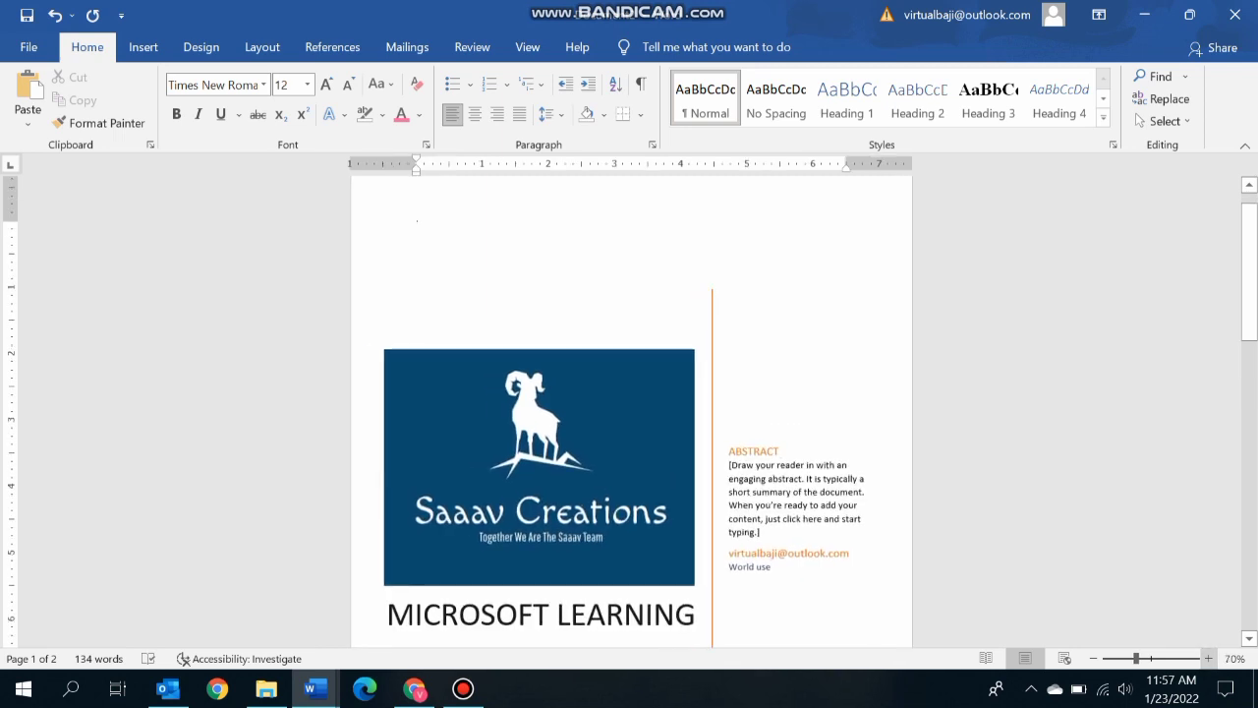
click(1208, 658)
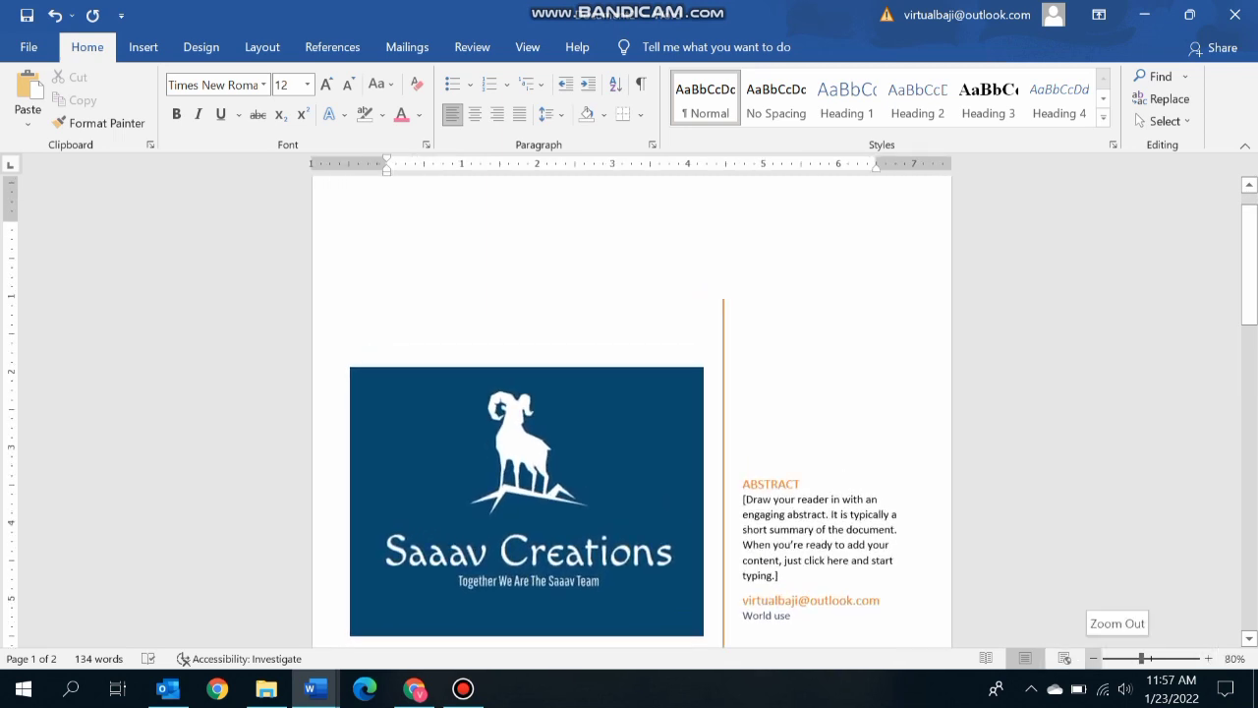
click(1208, 658)
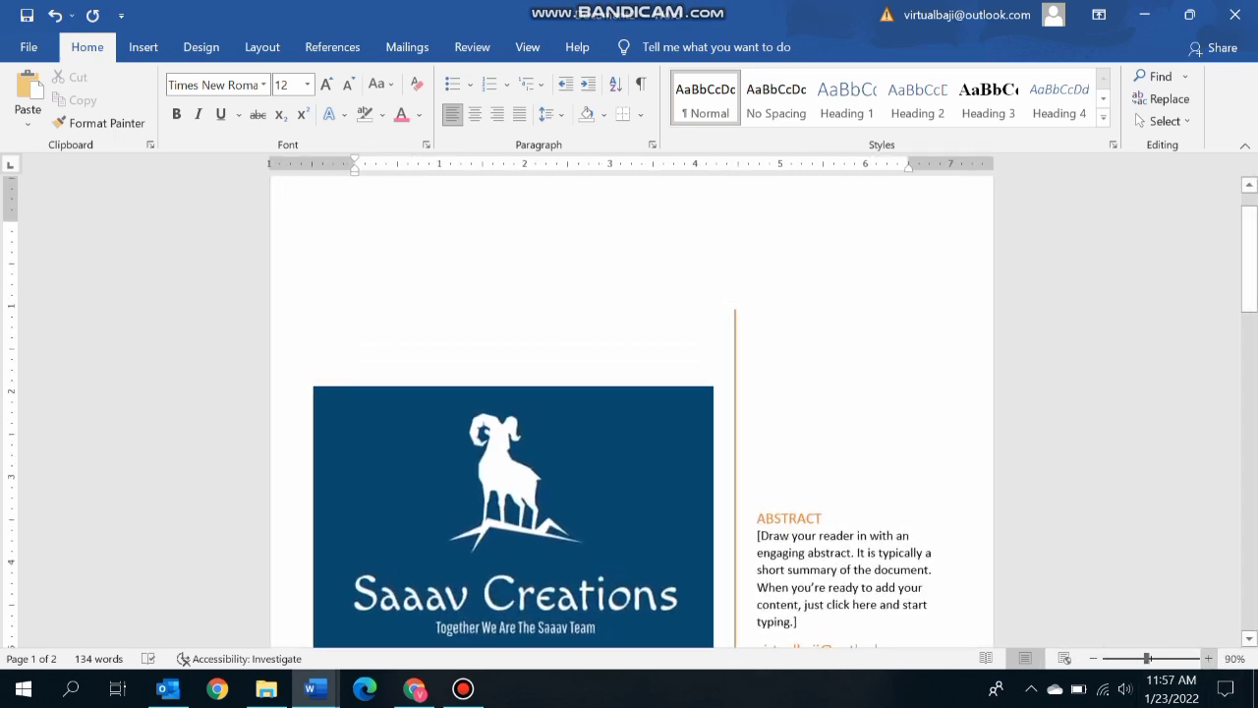
drag(1250, 258, 1250, 398)
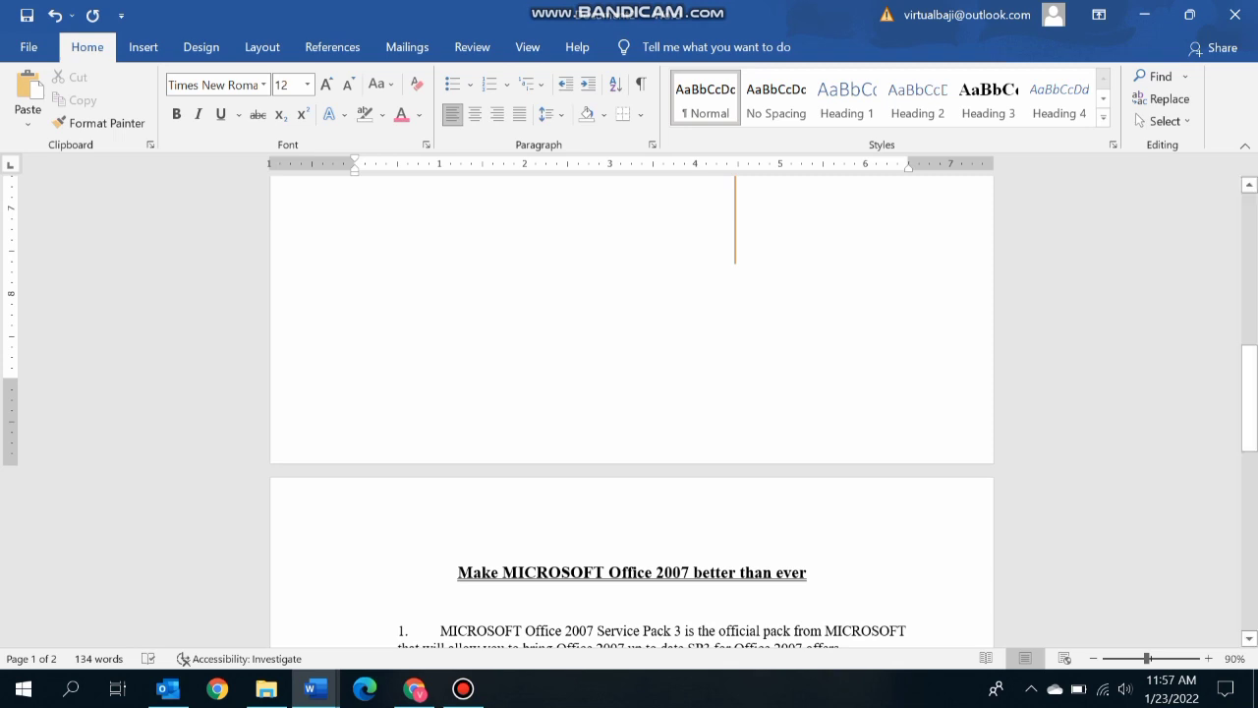
Step: Insert a page break at the insertion point on the cover page
click(142, 47)
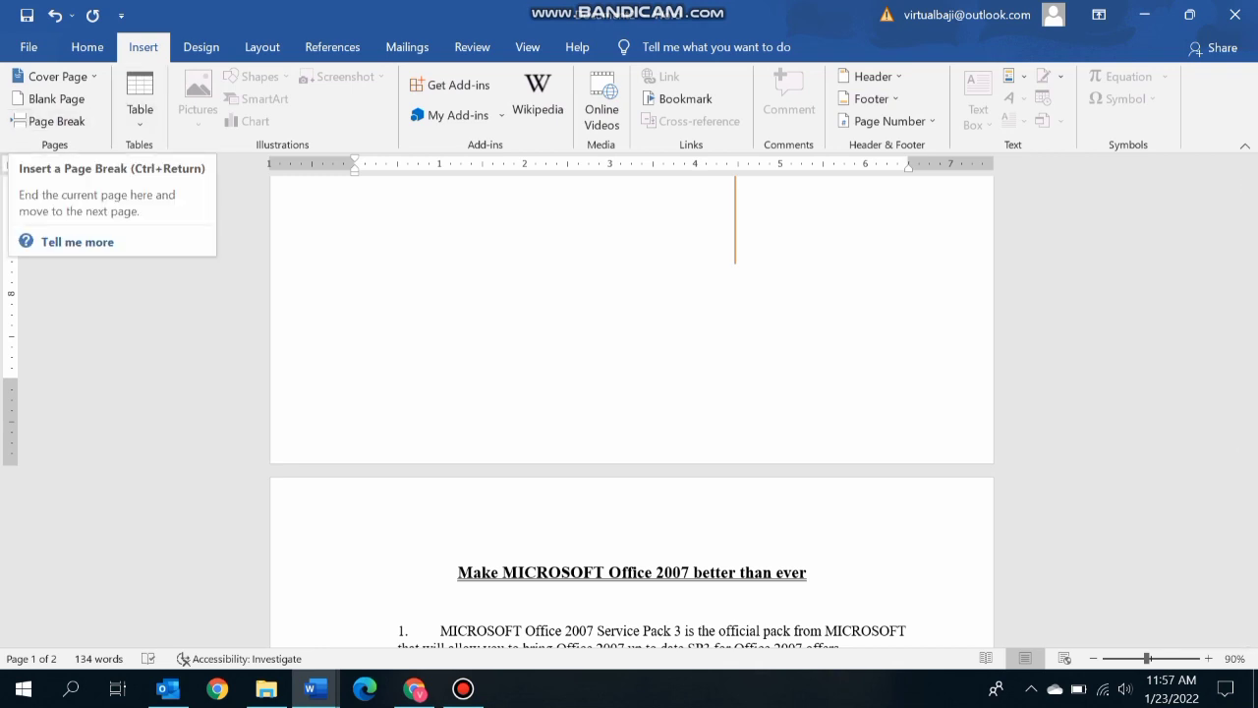
click(291, 272)
key(Escape)
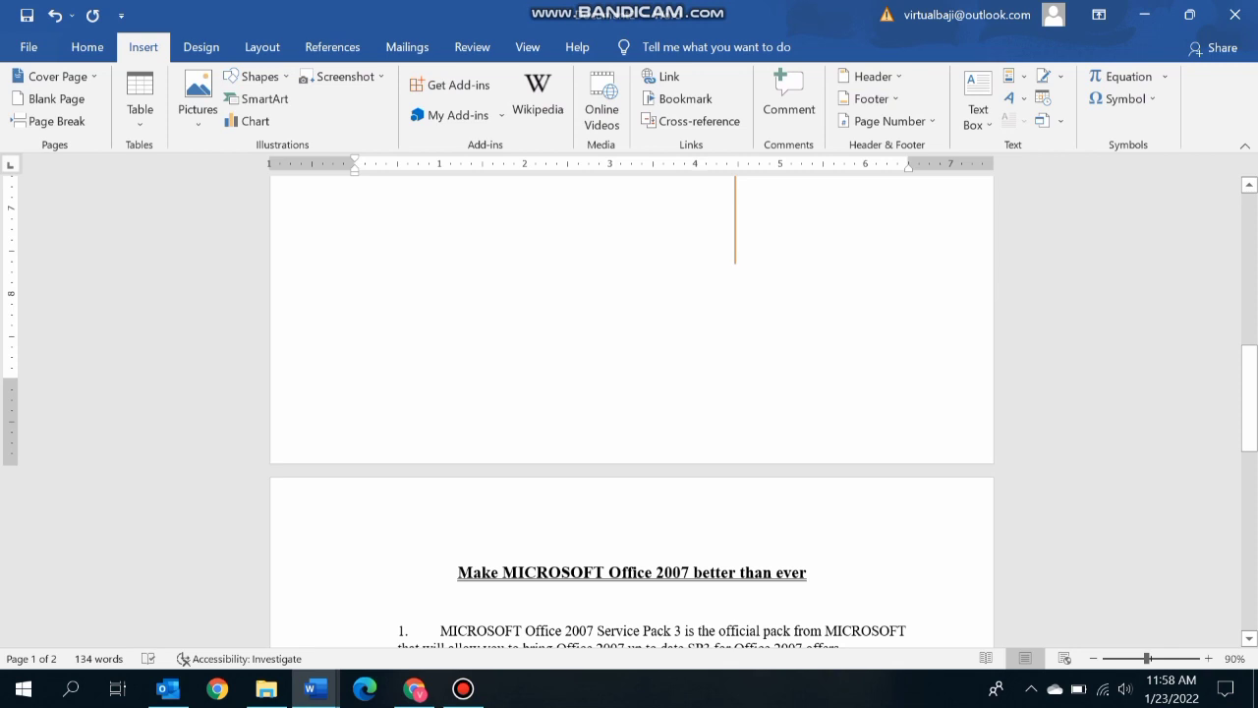
click(49, 121)
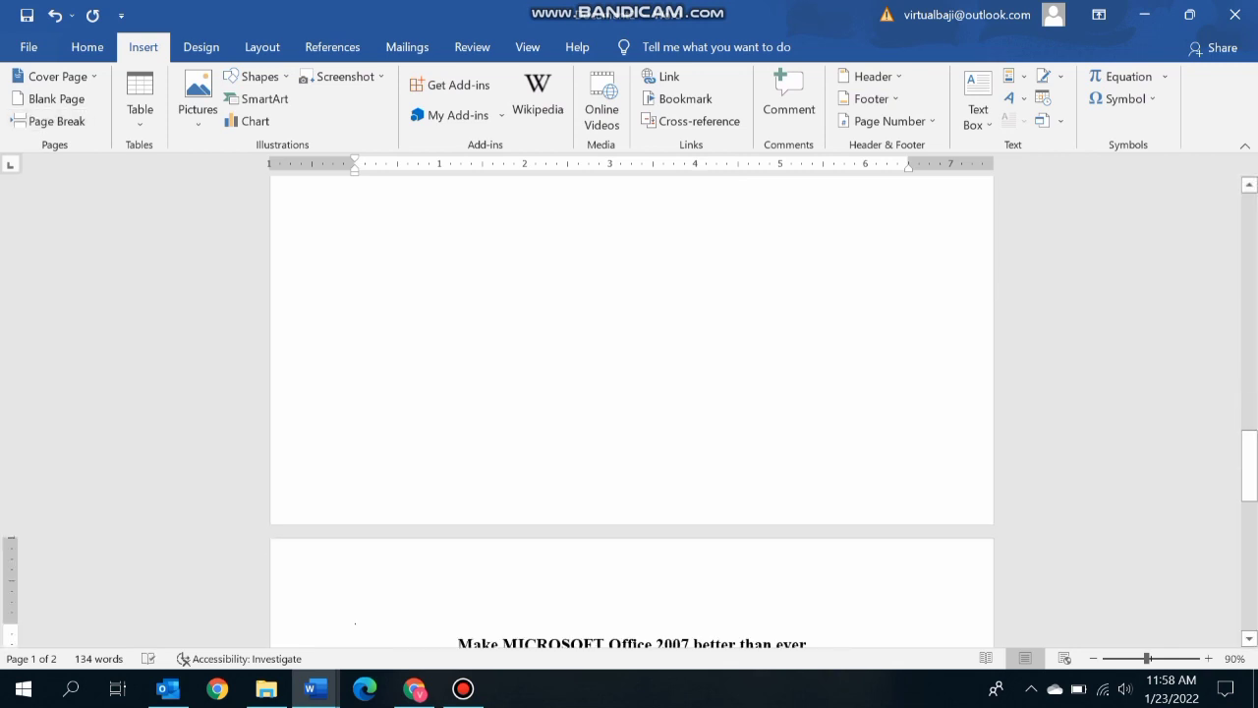
drag(1249, 466, 1248, 359)
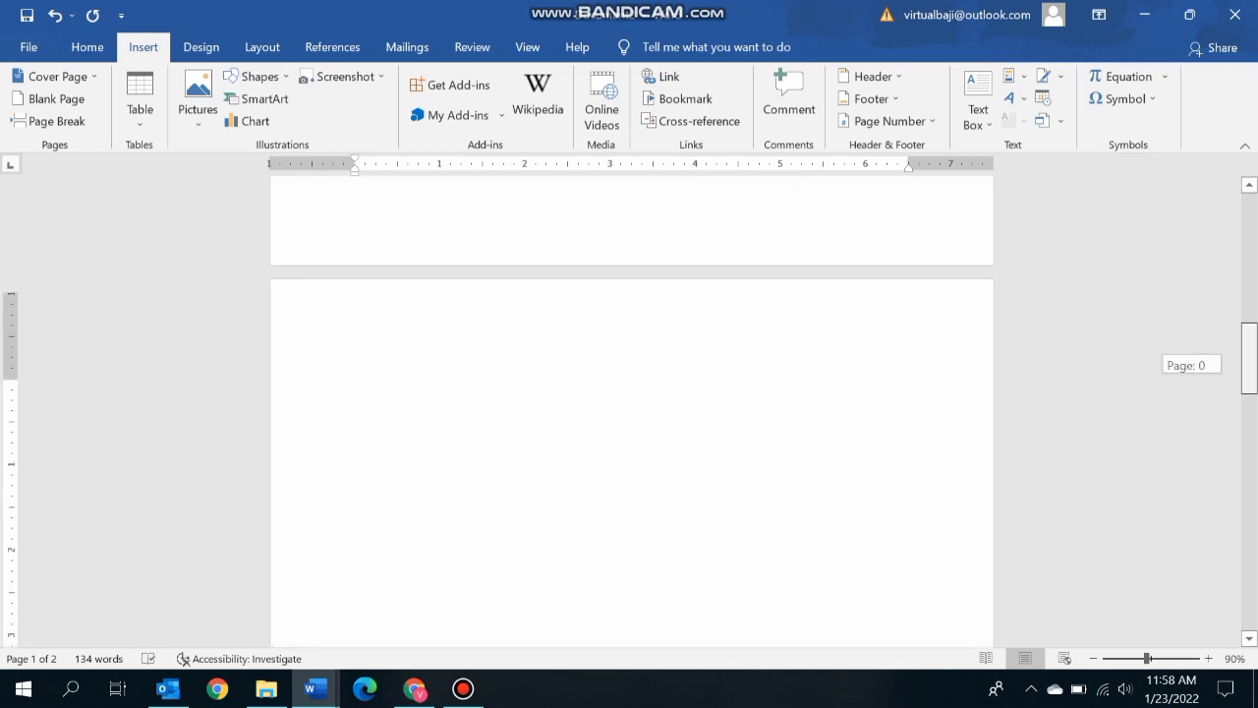
mouse_move(1249, 359)
mouse_down()
mouse_move(1248, 276)
mouse_move(1249, 572)
mouse_up()
Step: Place the cursor after the last paragraph and scroll through the three pages
click(355, 284)
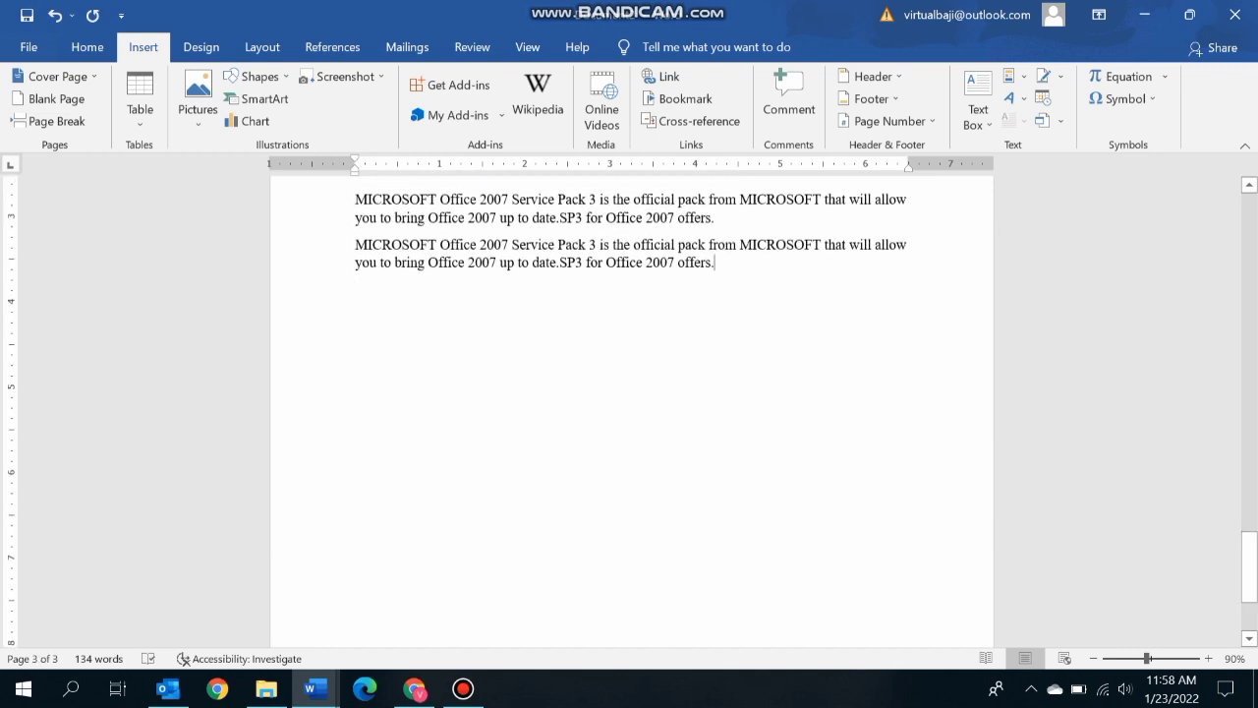
mouse_move(1248, 566)
mouse_down()
mouse_move(1249, 445)
mouse_move(1248, 501)
mouse_up()
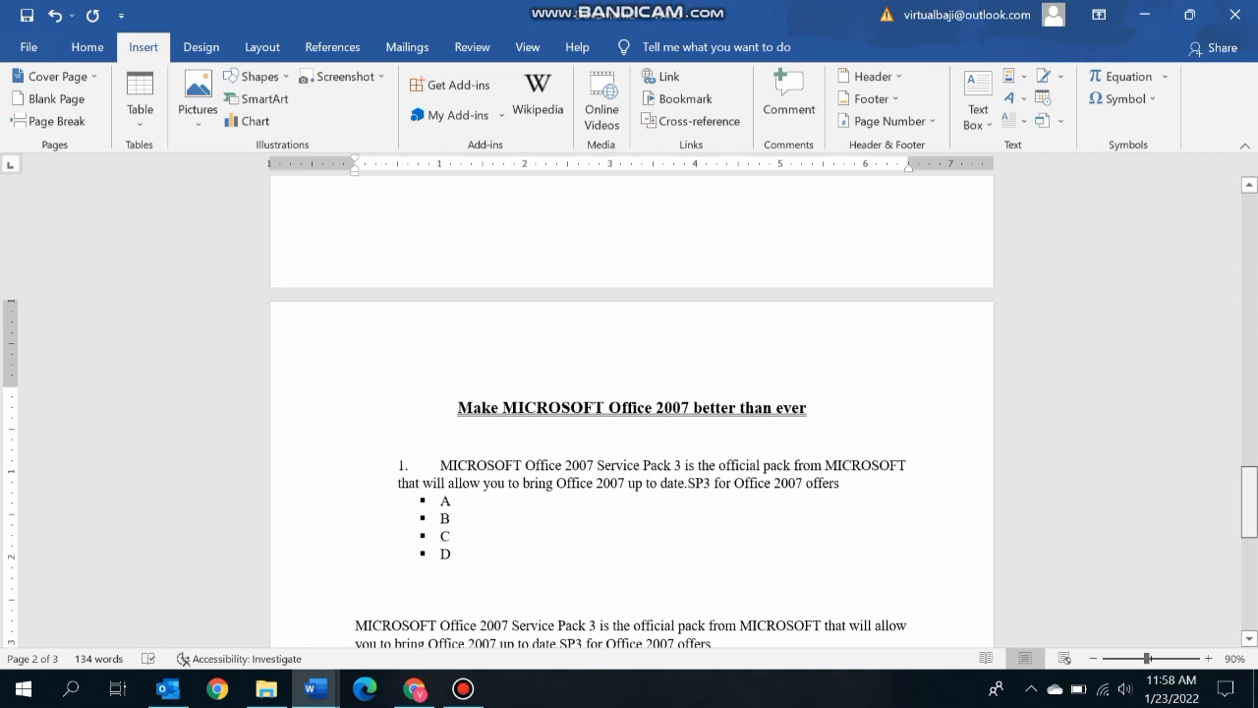
drag(1248, 502, 1248, 386)
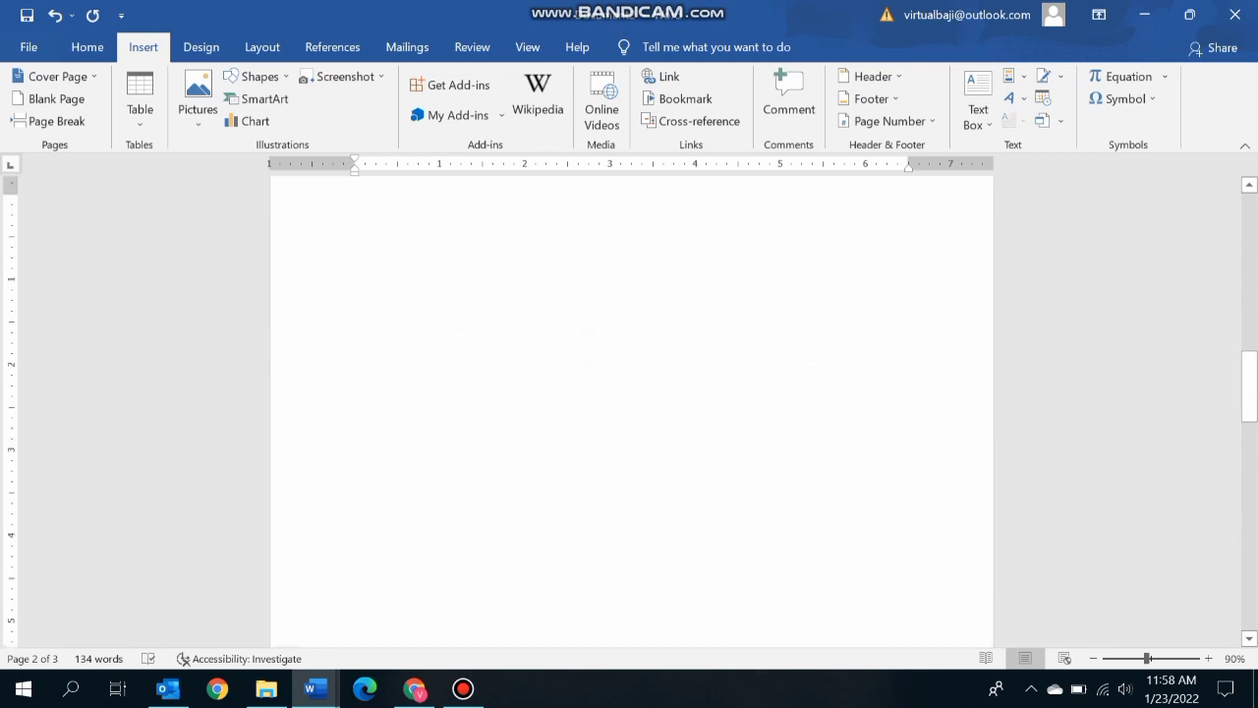
mouse_move(1249, 386)
mouse_down()
mouse_move(1249, 519)
mouse_move(1249, 483)
mouse_up()
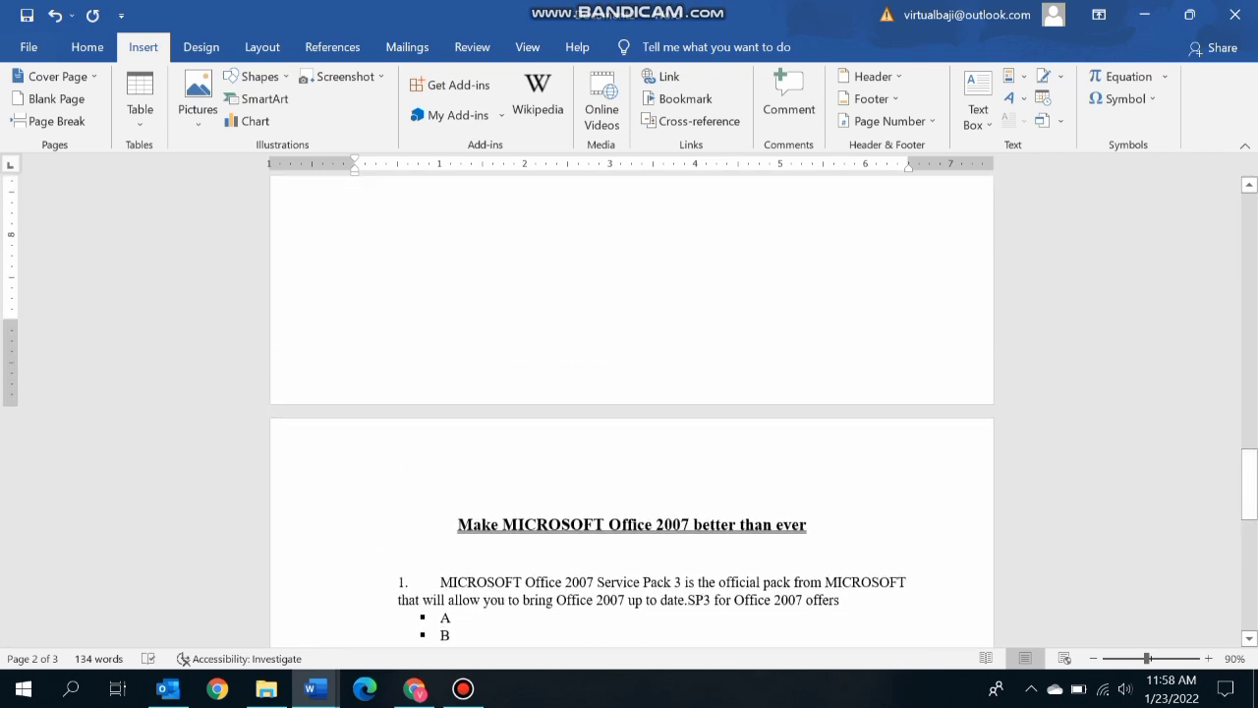
drag(1248, 484, 1248, 266)
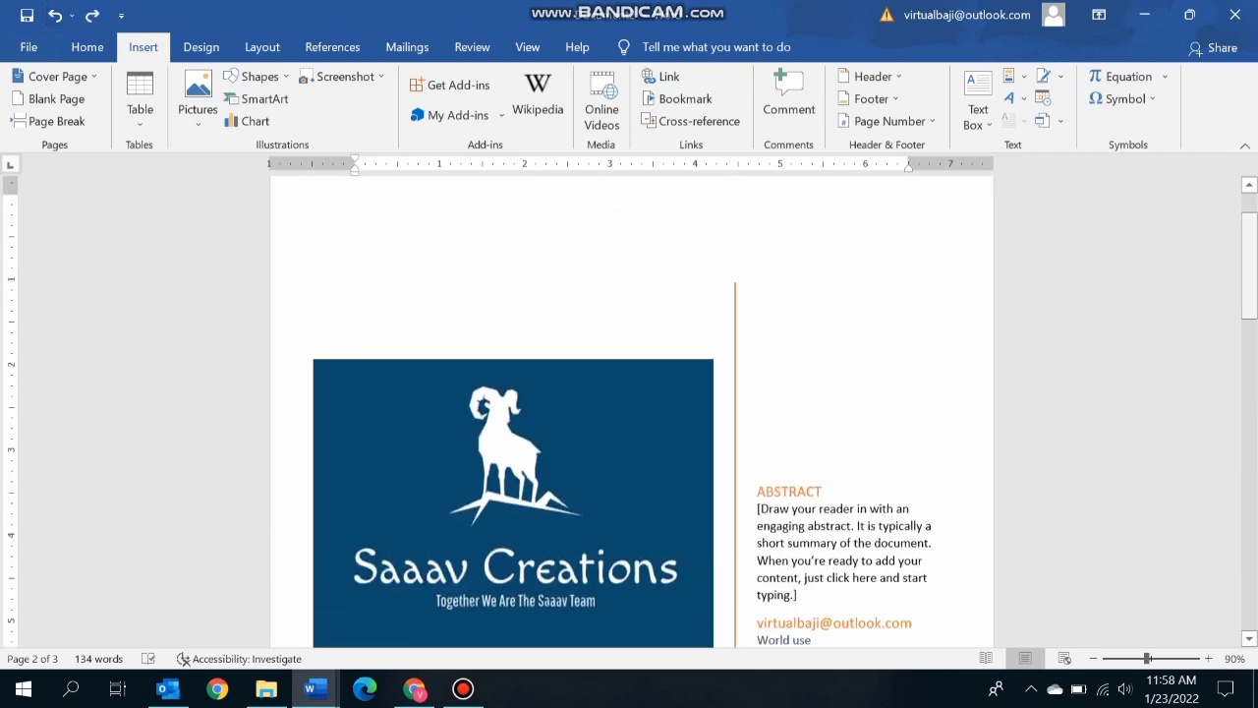
Step: Complete the cover title so it reads MICROSOFT LEARNING
scroll(629, 413, down, 3)
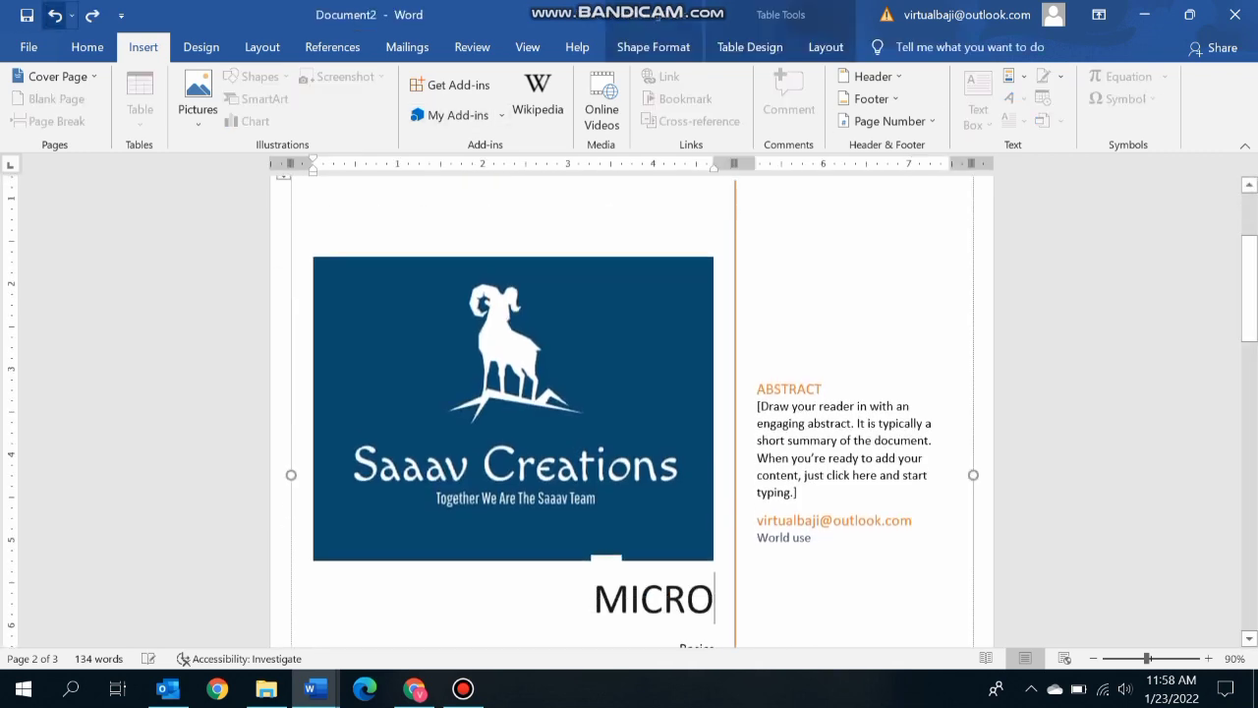
drag(1248, 266, 1248, 339)
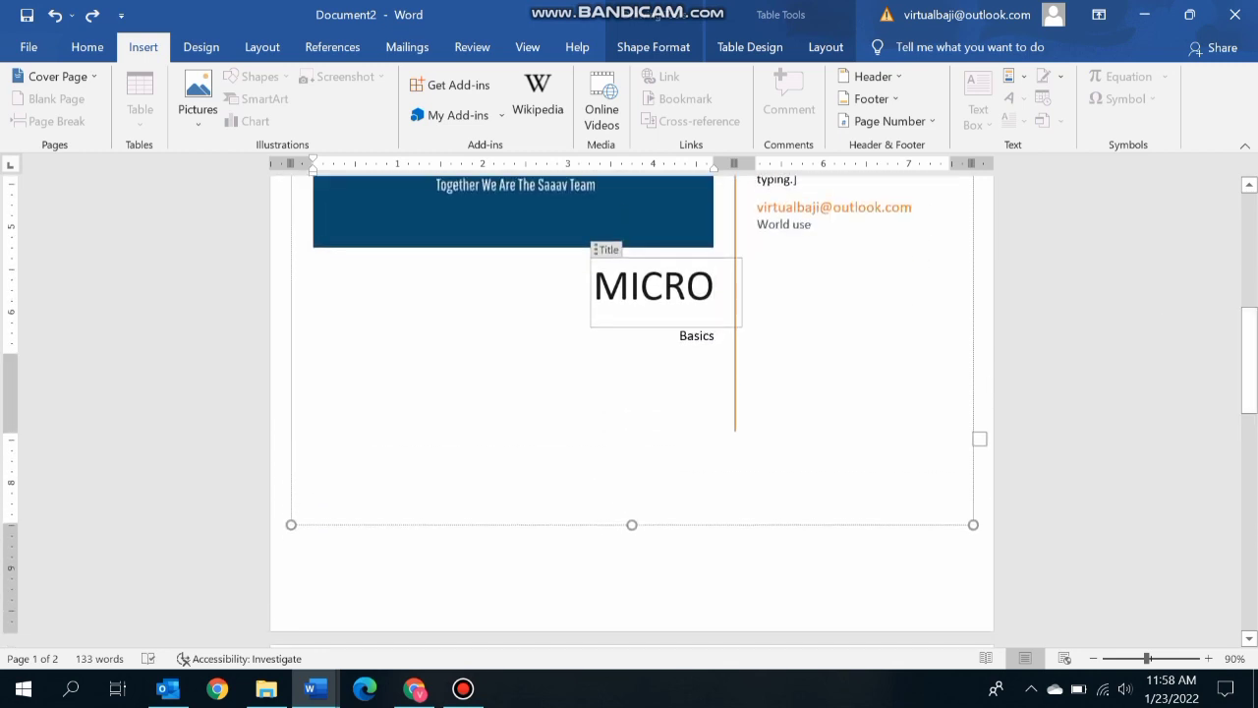
text(SOFT)
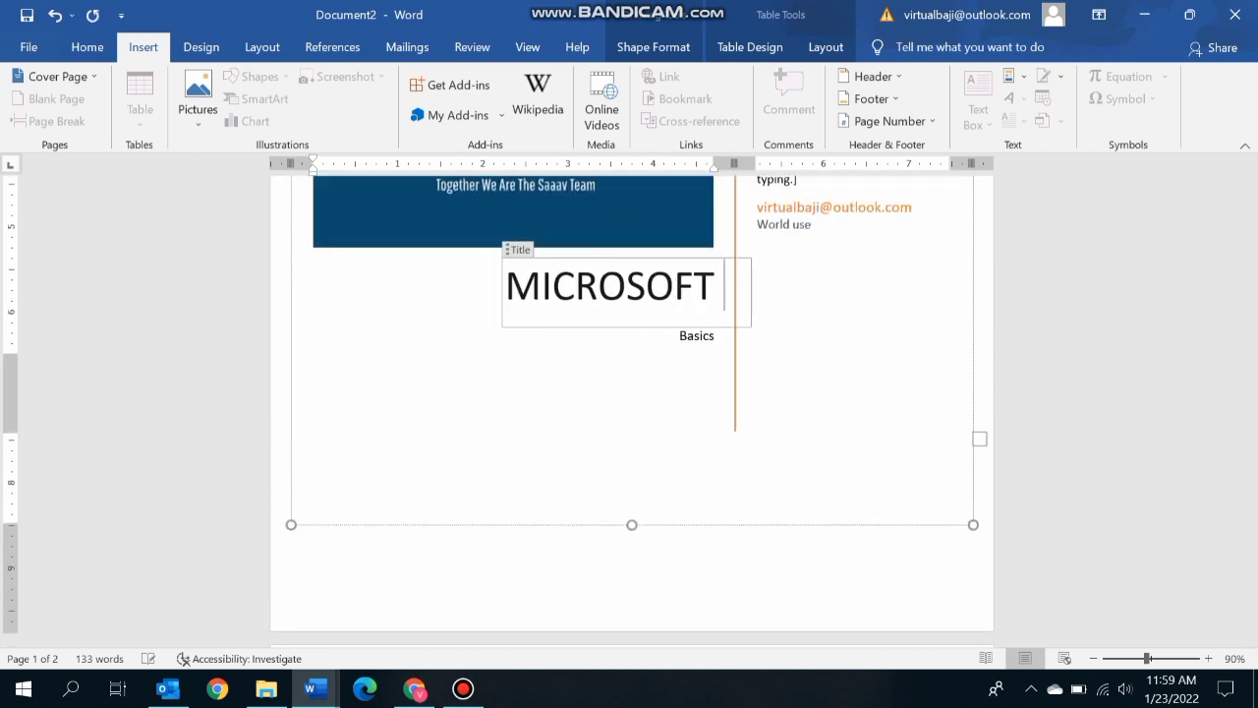
text( LEAR)
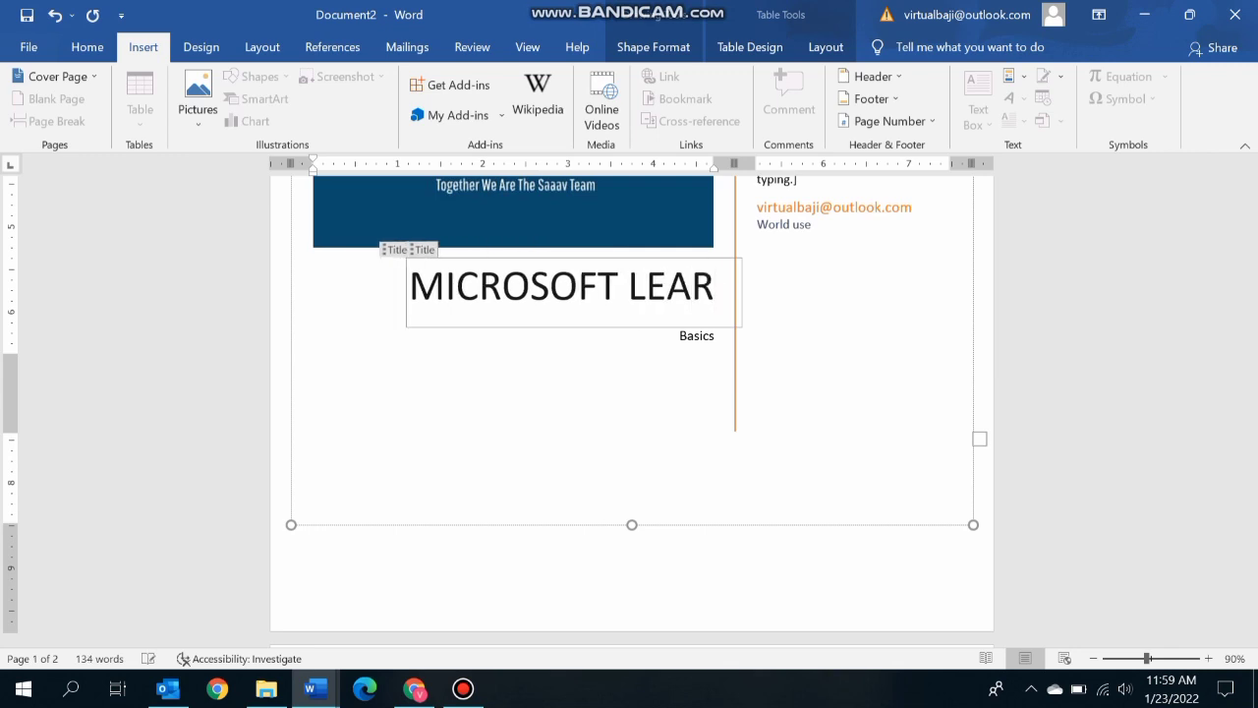
text(NING)
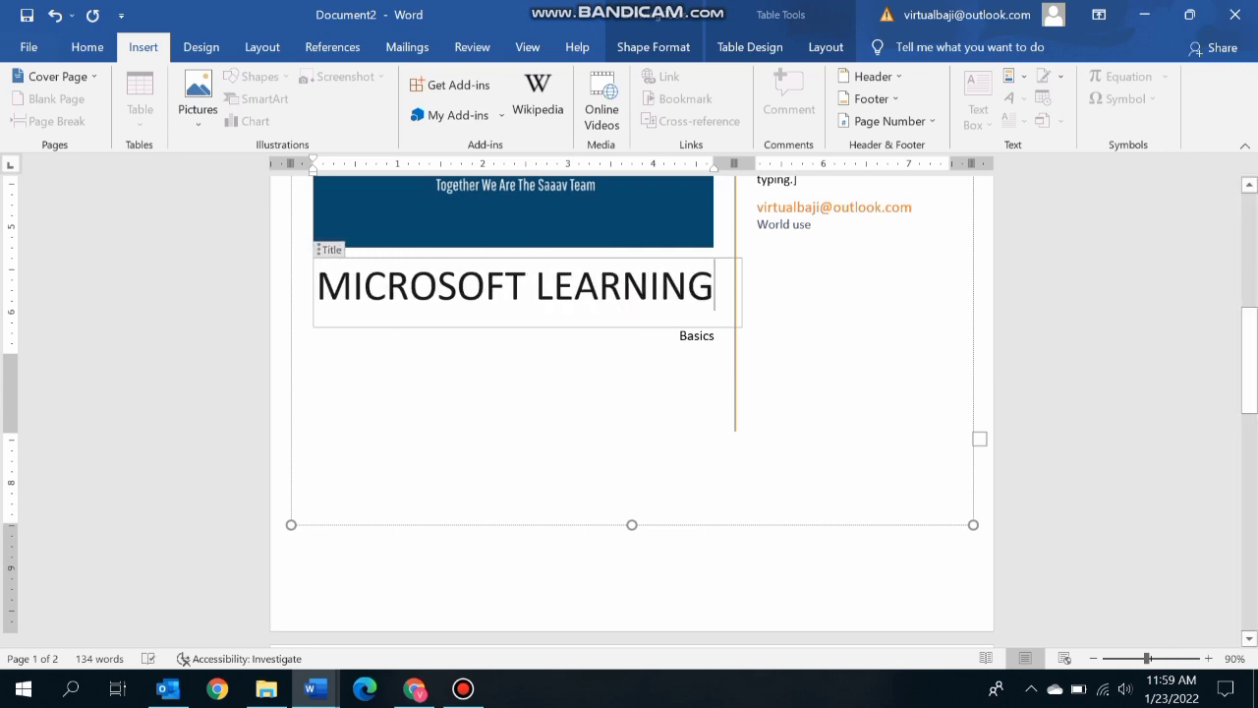
Step: Set the MICROSOFT LEARNING title to size 30 in the Algerian font
triple_click(515, 285)
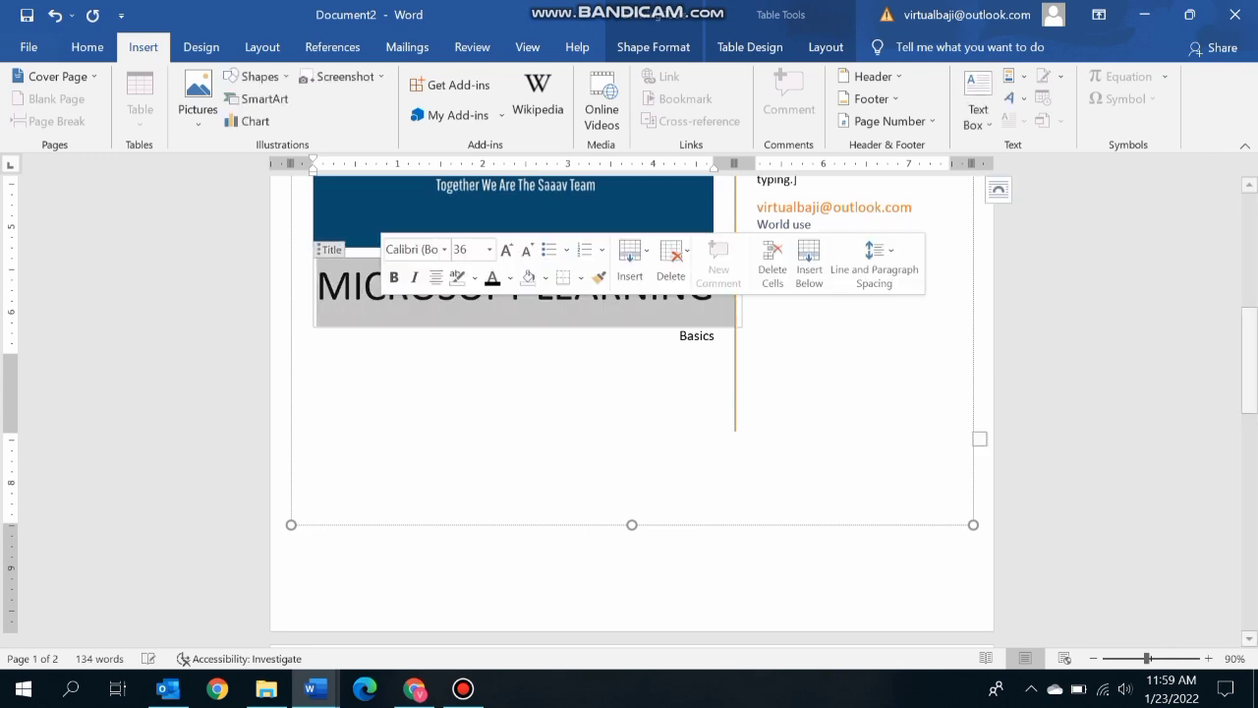
click(460, 249)
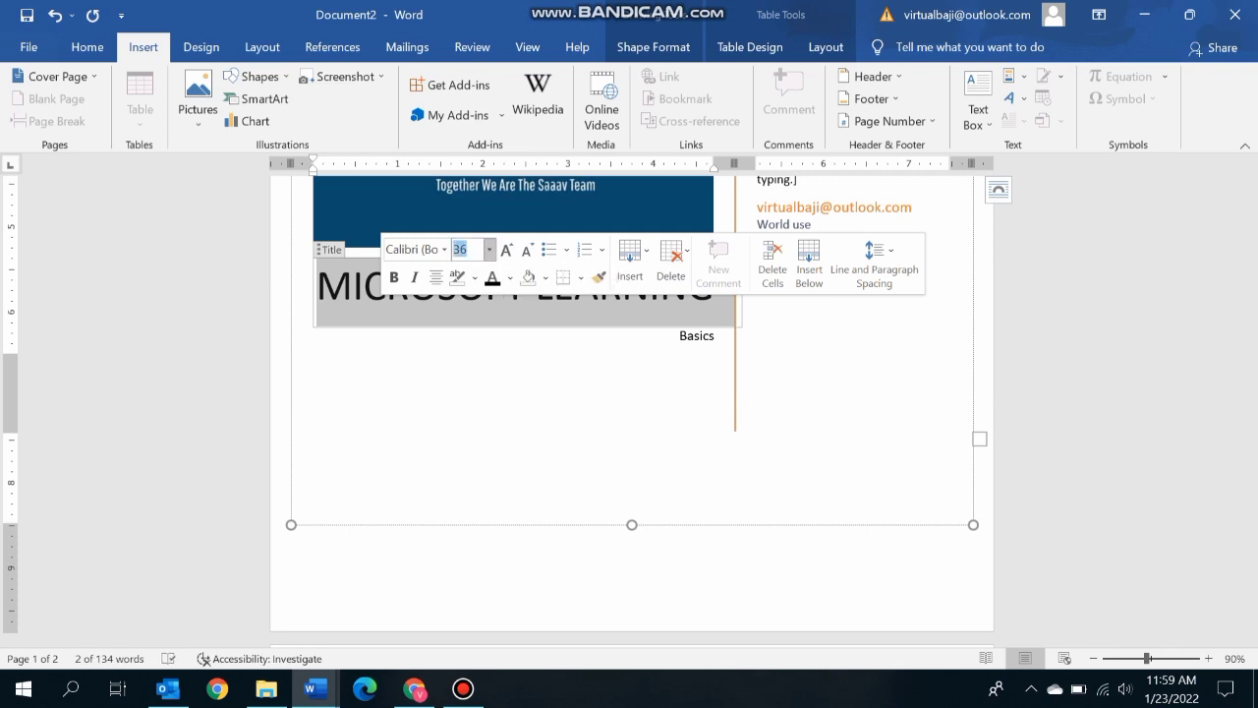
text(30)
key(Return)
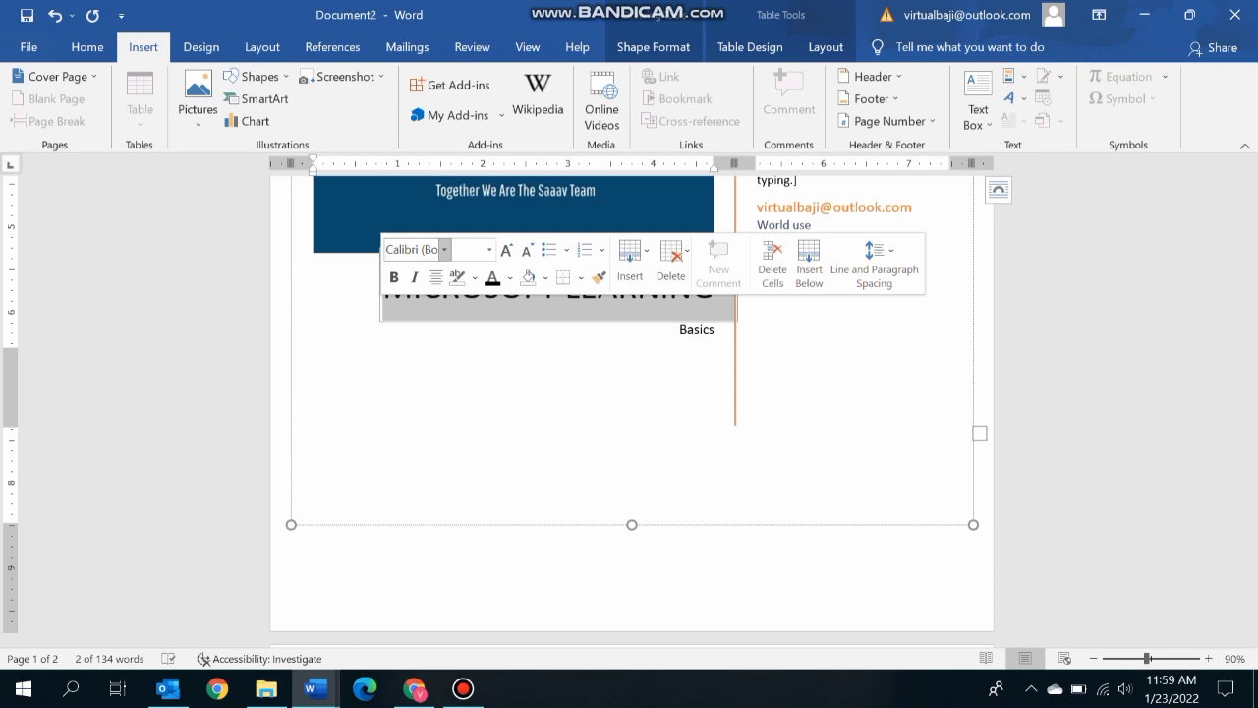
click(445, 248)
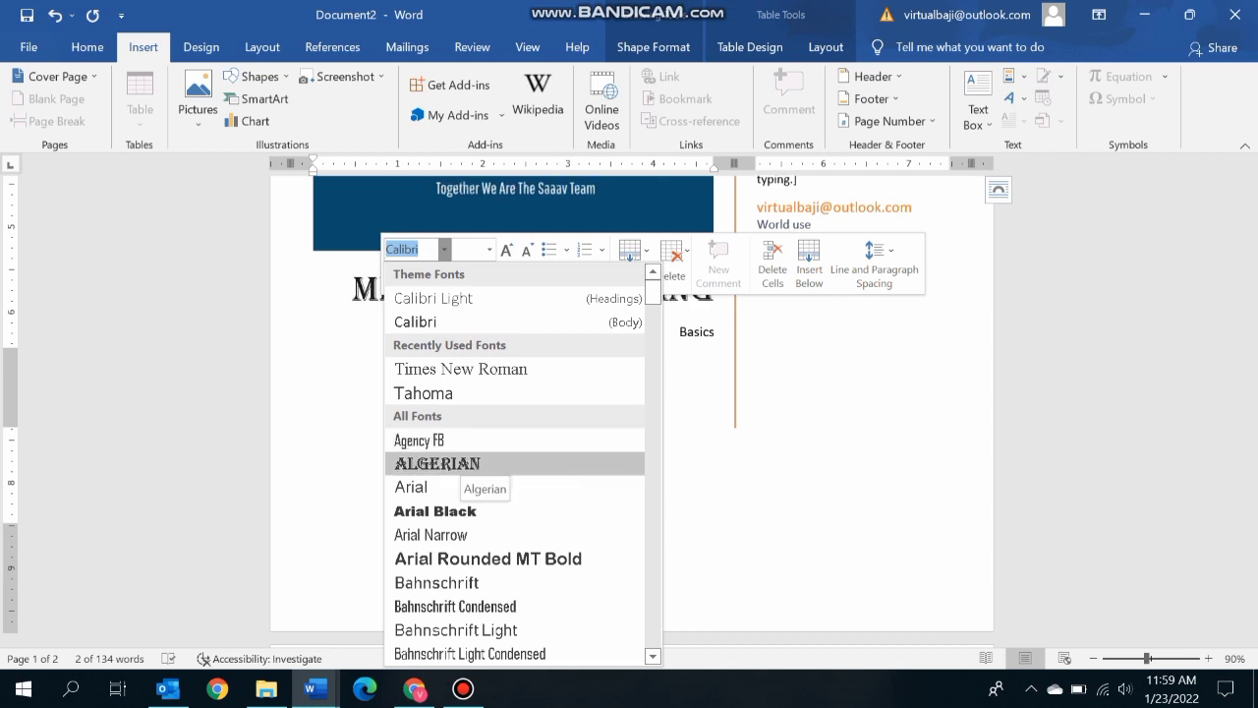
click(437, 463)
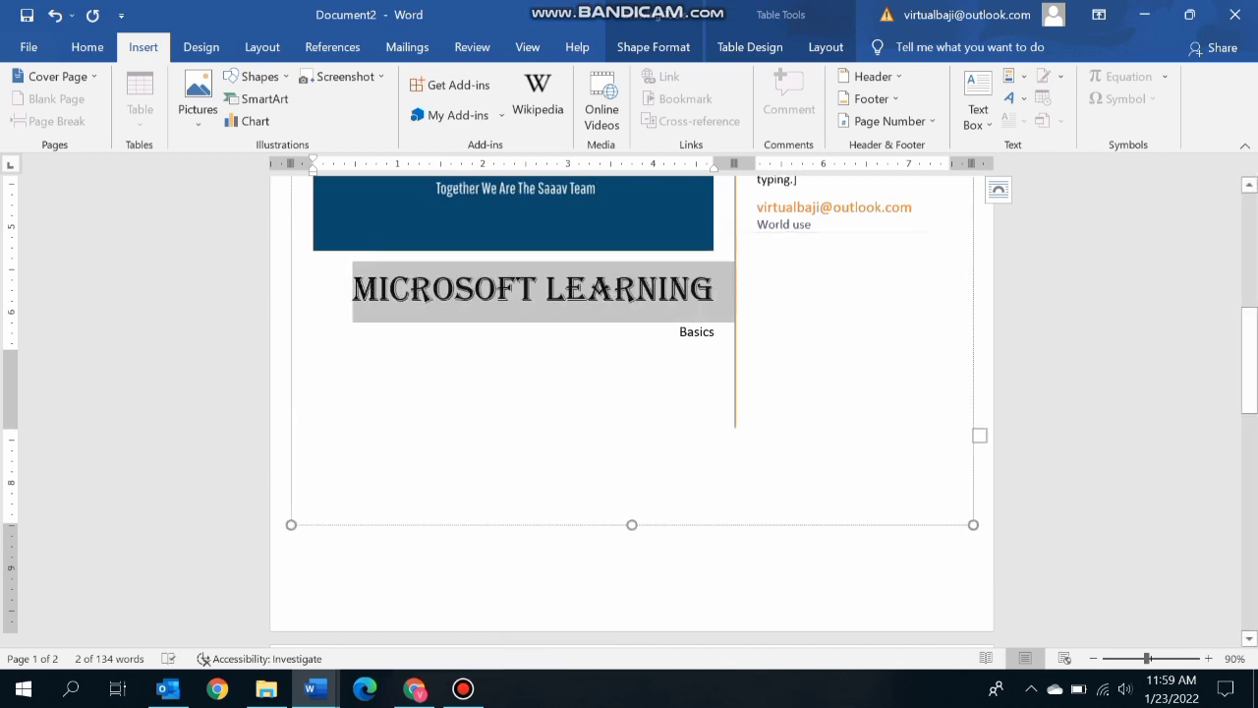
click(291, 435)
drag(1249, 361, 1248, 479)
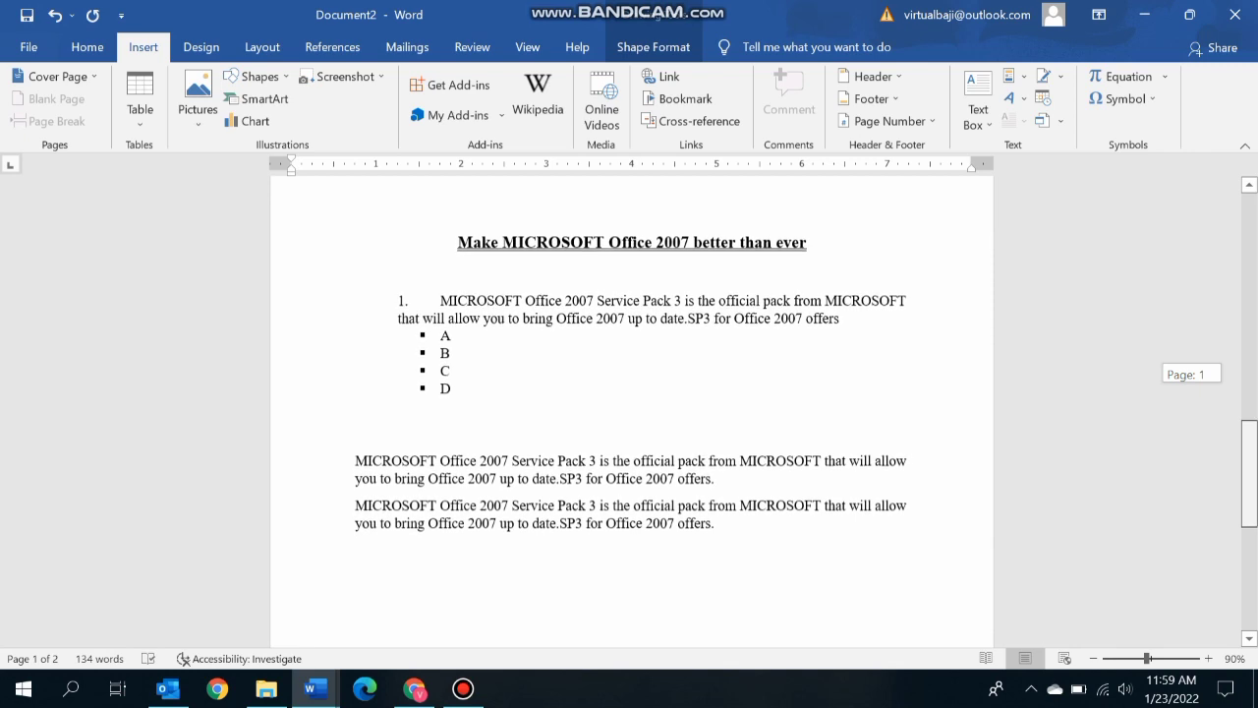
Step: Place the insertion point below the second paragraph on page 2
click(356, 539)
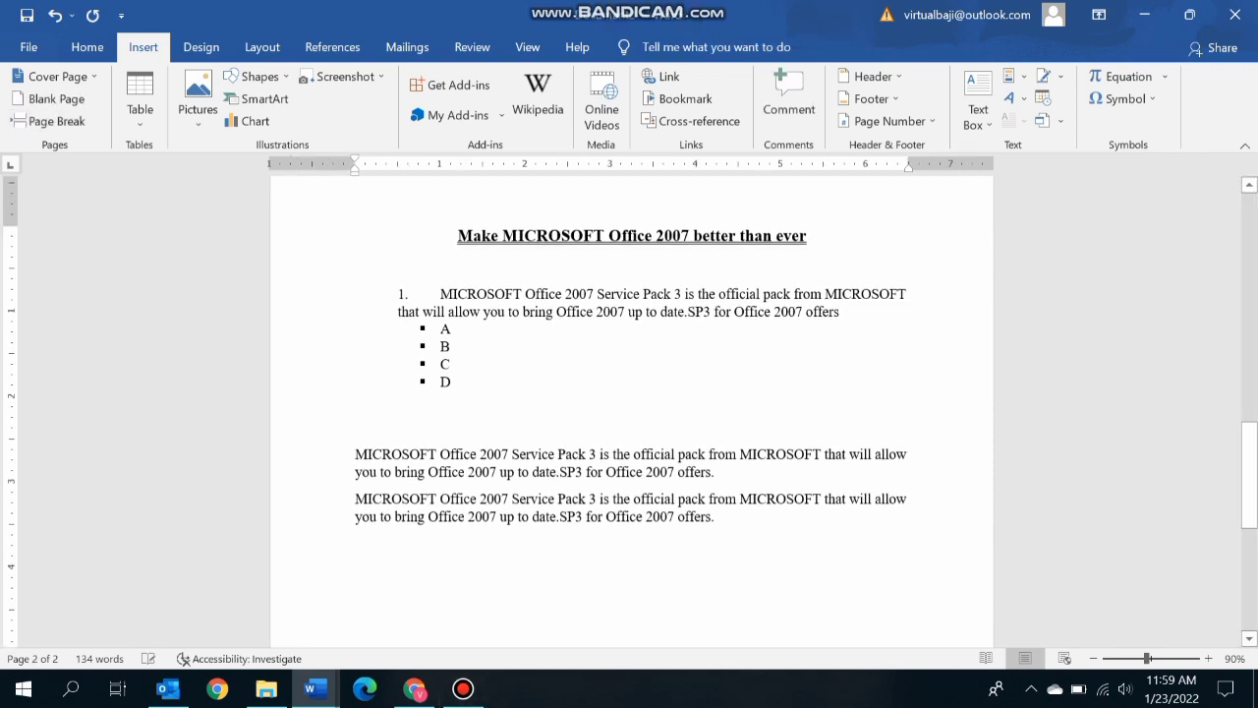
drag(1248, 474, 1248, 518)
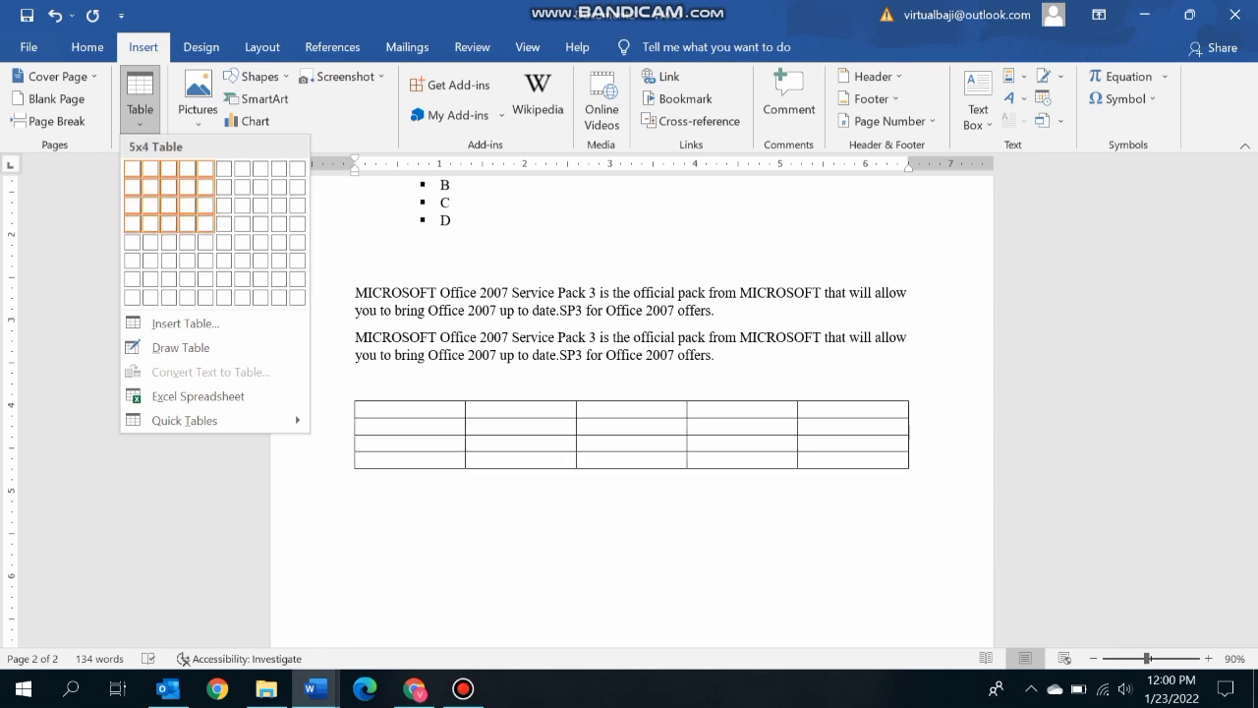
Step: Insert a 5-column, 2-row table auto-fitted to contents and stretch it across the text width
click(184, 322)
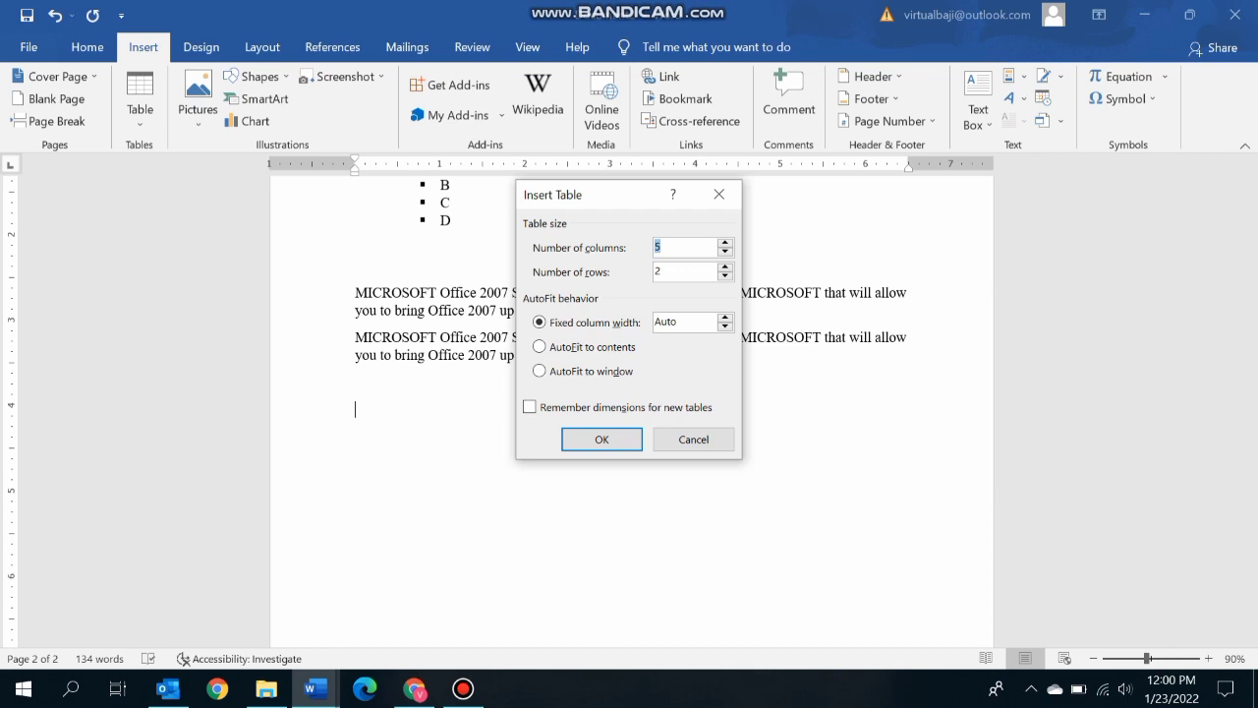
key(Tab)
key(Tab)
key(Tab)
click(724, 326)
key(alt+f)
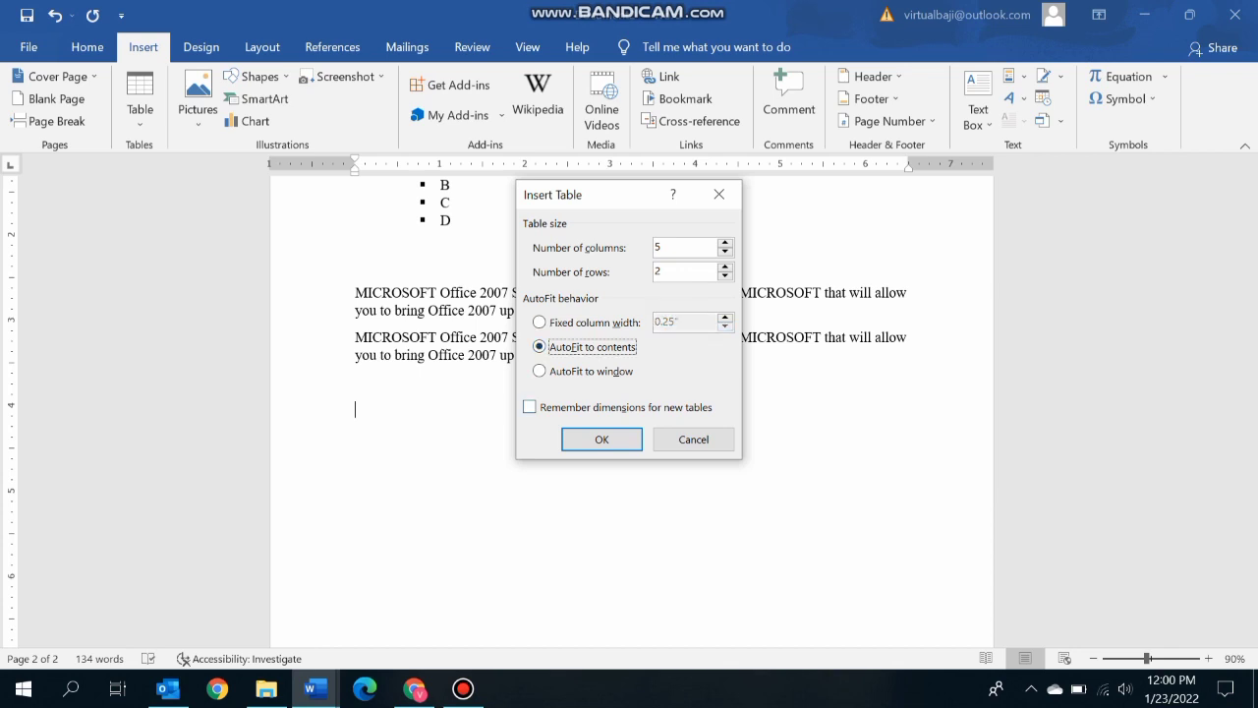
key(Tab)
key(Tab)
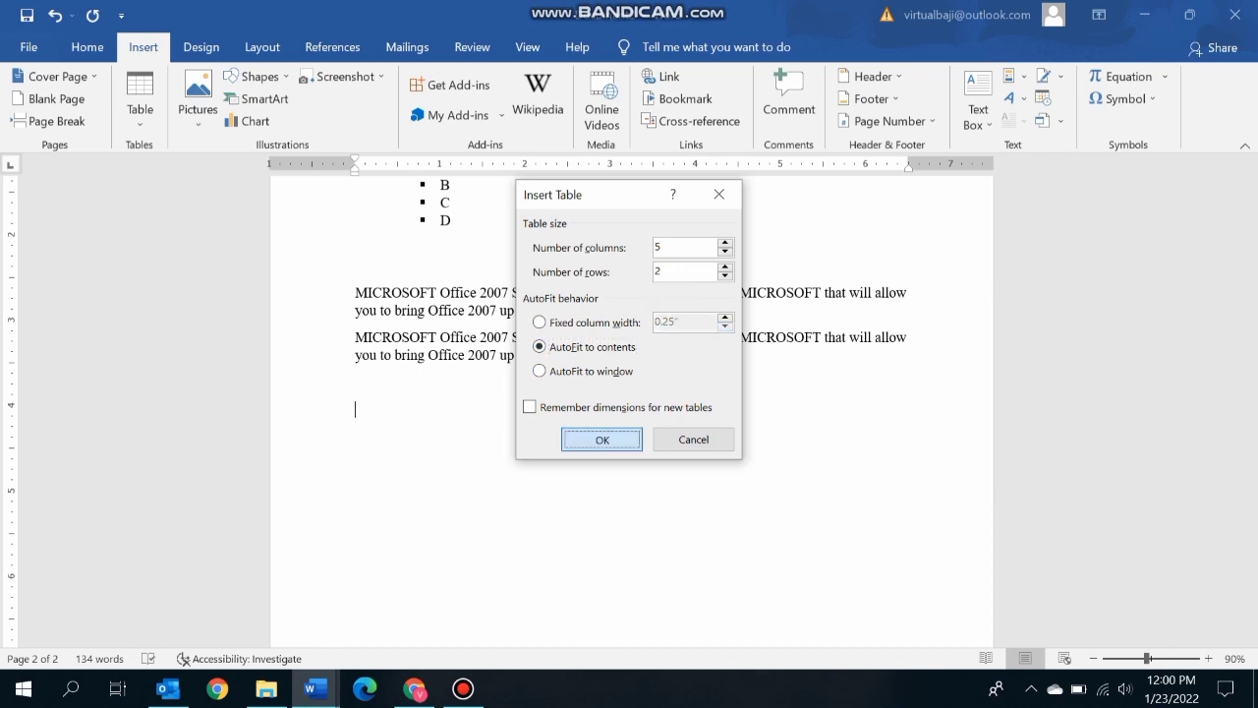
key(Return)
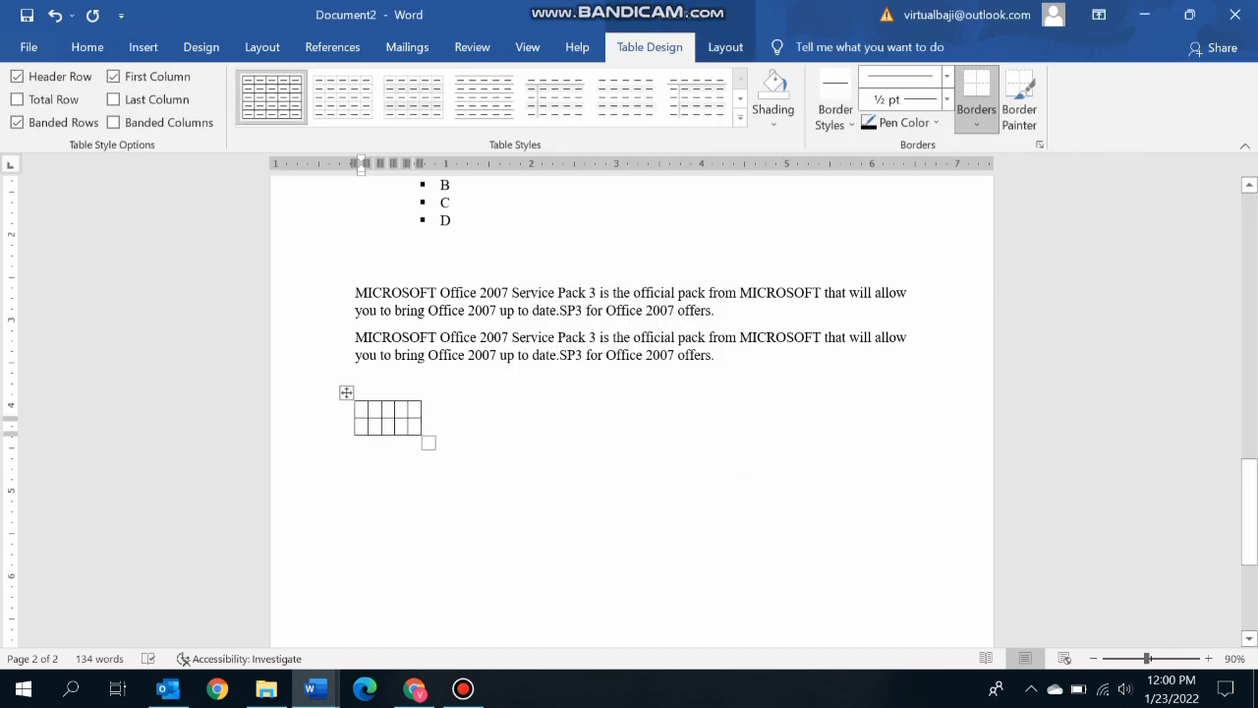
mouse_move(428, 443)
mouse_down()
mouse_move(761, 527)
mouse_move(939, 537)
mouse_up()
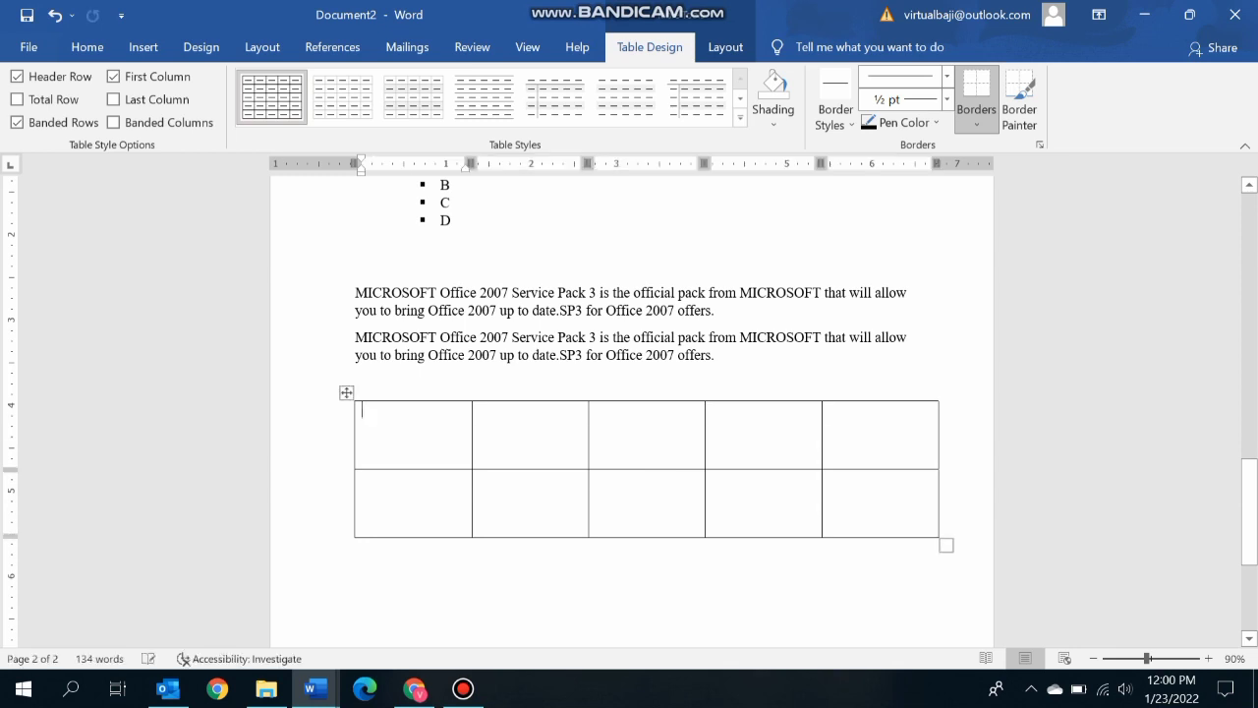
mouse_move(714, 355)
mouse_down()
mouse_move(560, 355)
mouse_move(606, 355)
mouse_up()
key(ctrl+c)
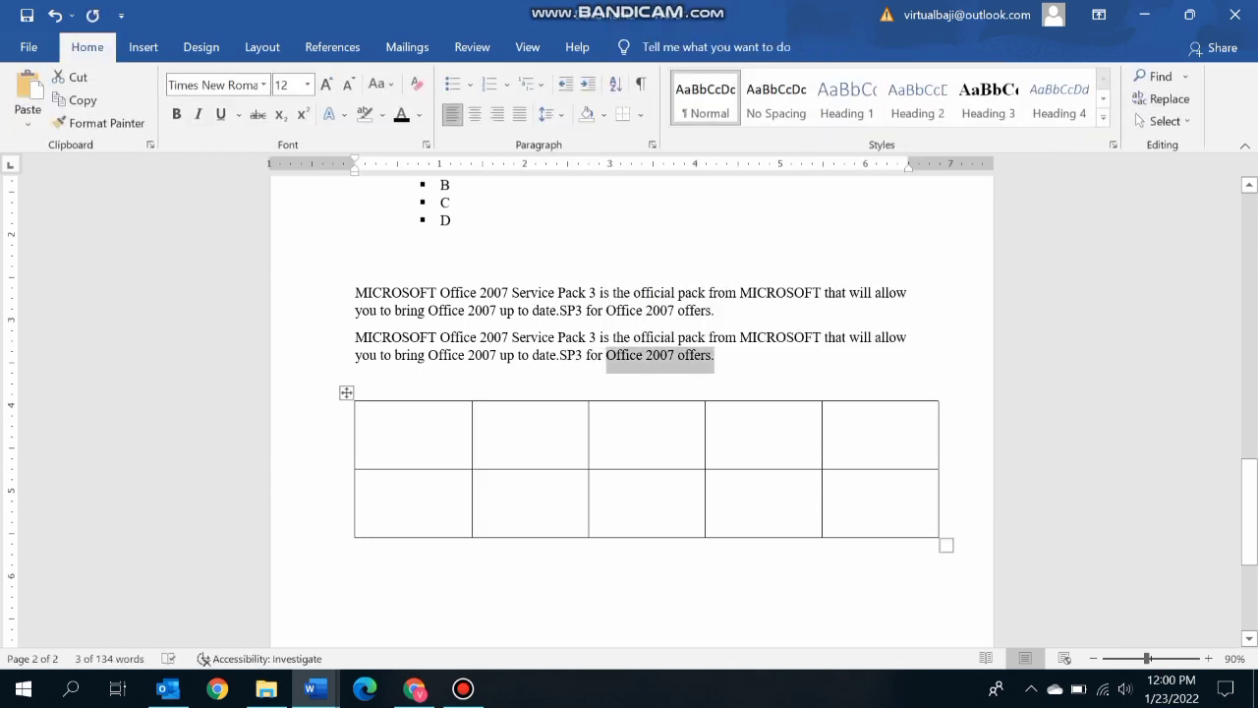
Step: Paste the copied text into the table's first cell, then undo the paste
click(362, 410)
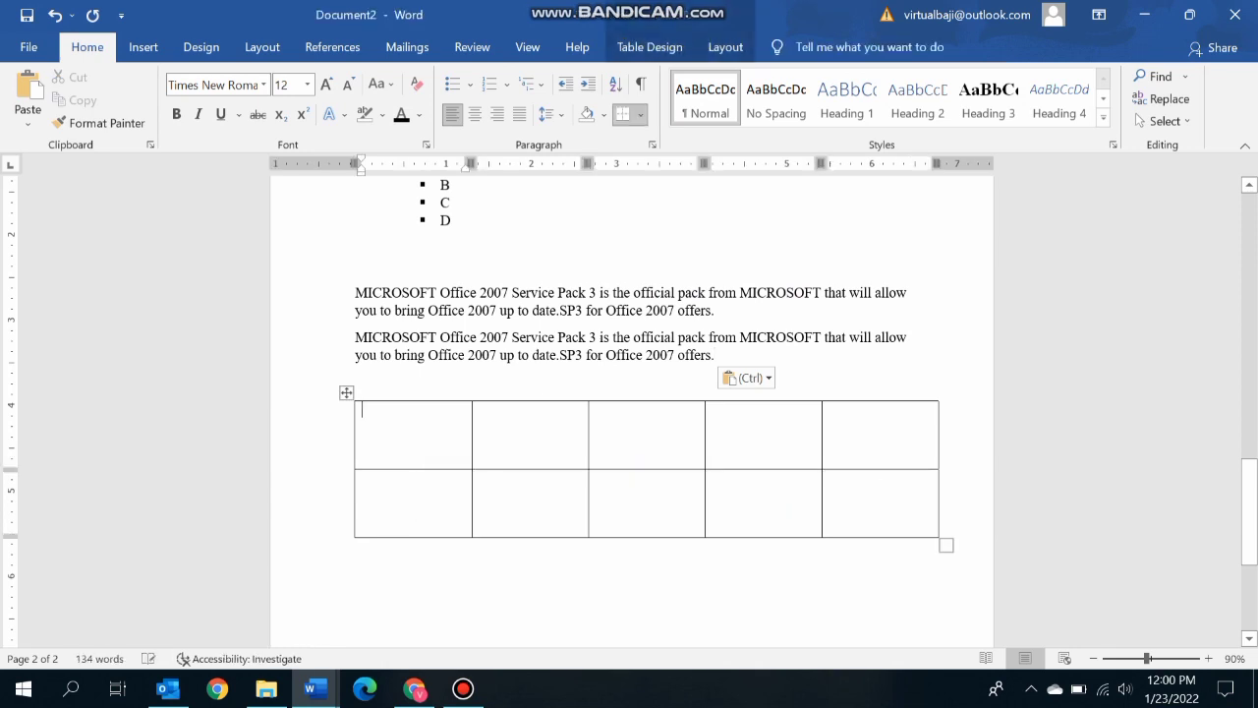
key(ctrl+v)
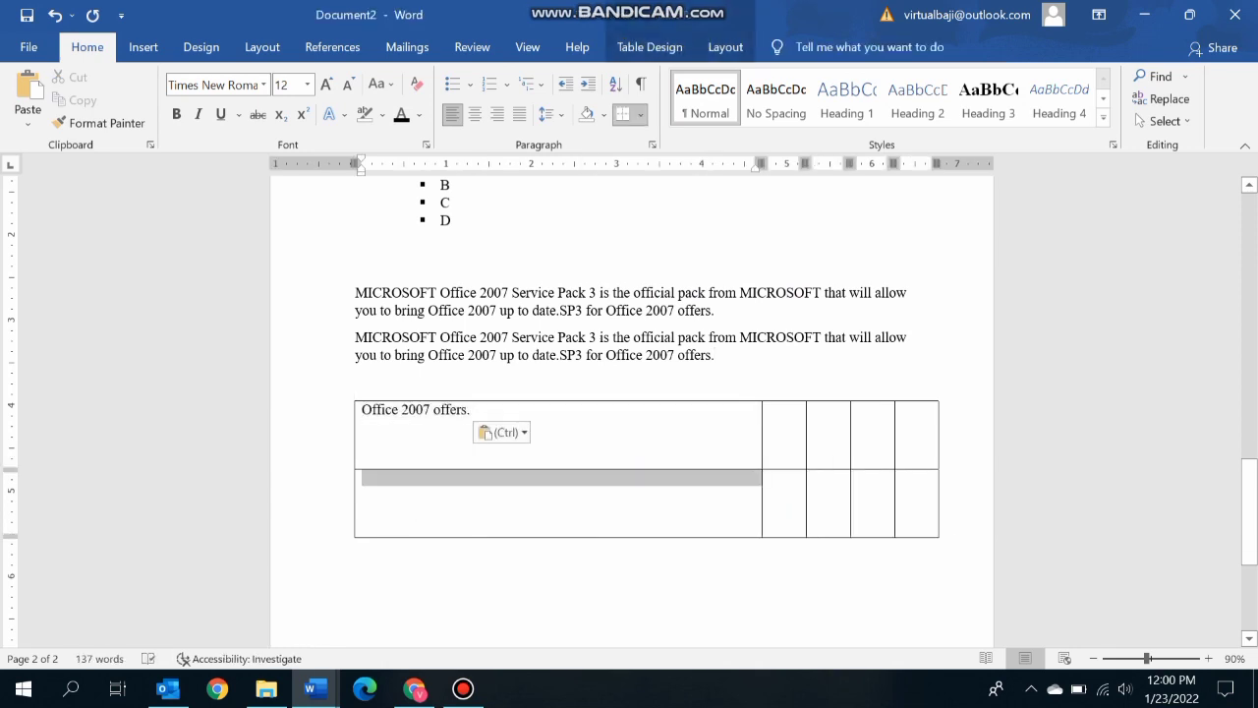
click(959, 452)
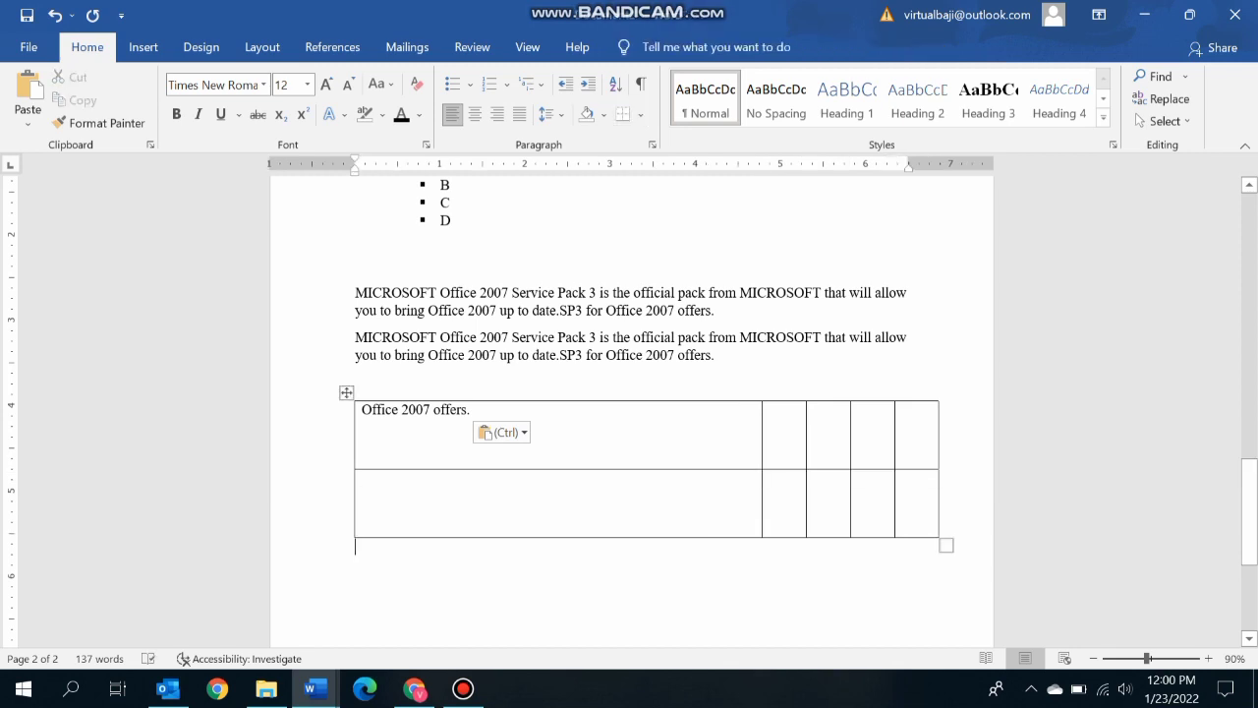
click(346, 393)
key(ctrl+z)
Step: Select the 5×2 table and remove it with Delete Table
click(346, 392)
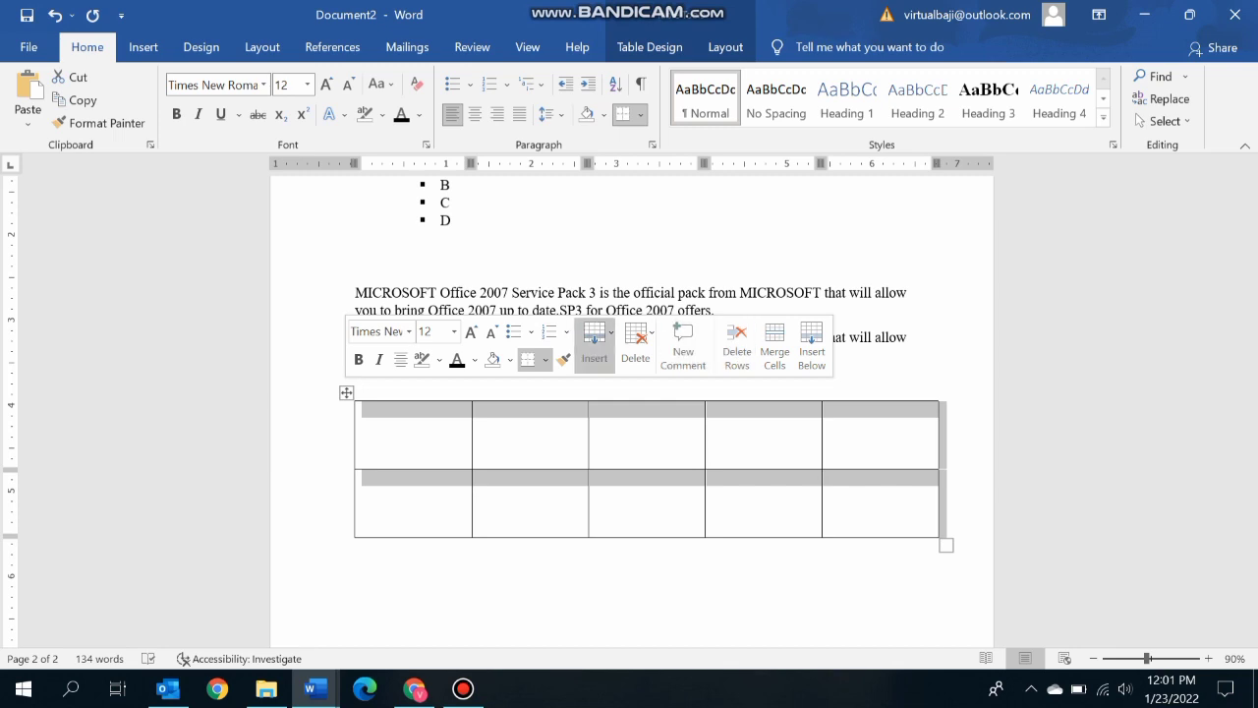
click(635, 346)
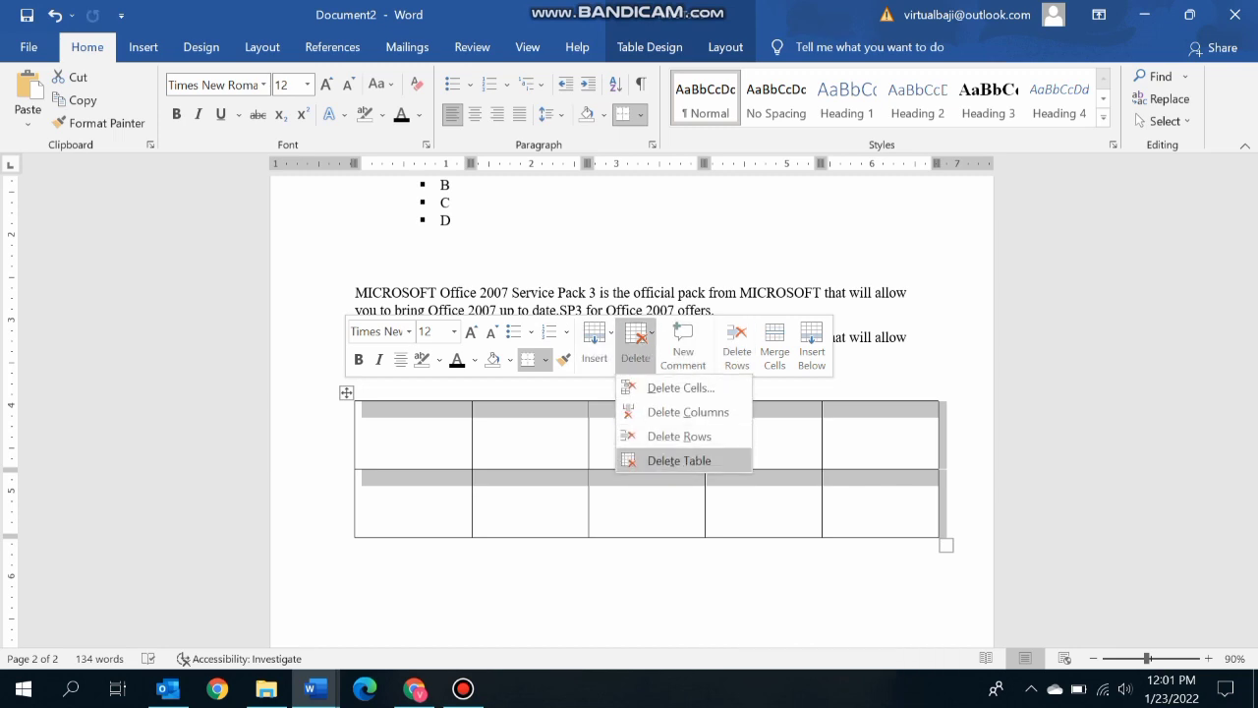
click(680, 460)
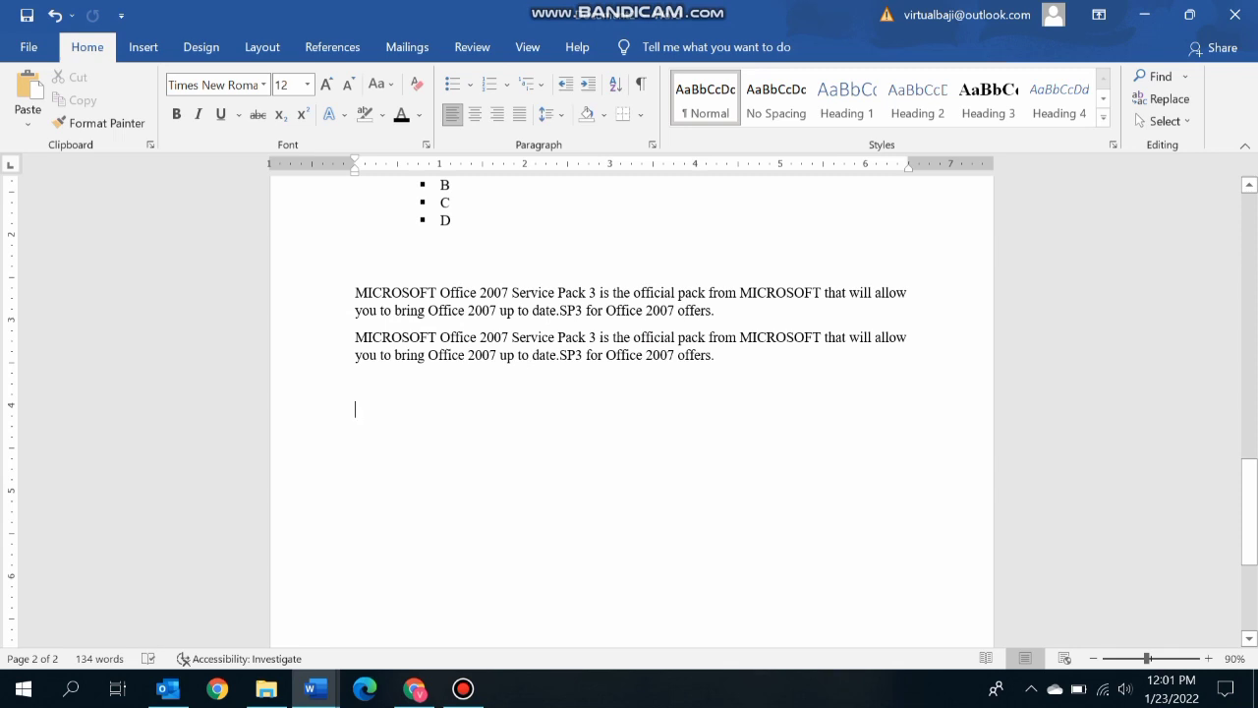
click(143, 47)
Step: Insert a 4×4 table and type the headers Sr #, Data, Date and Day
click(140, 108)
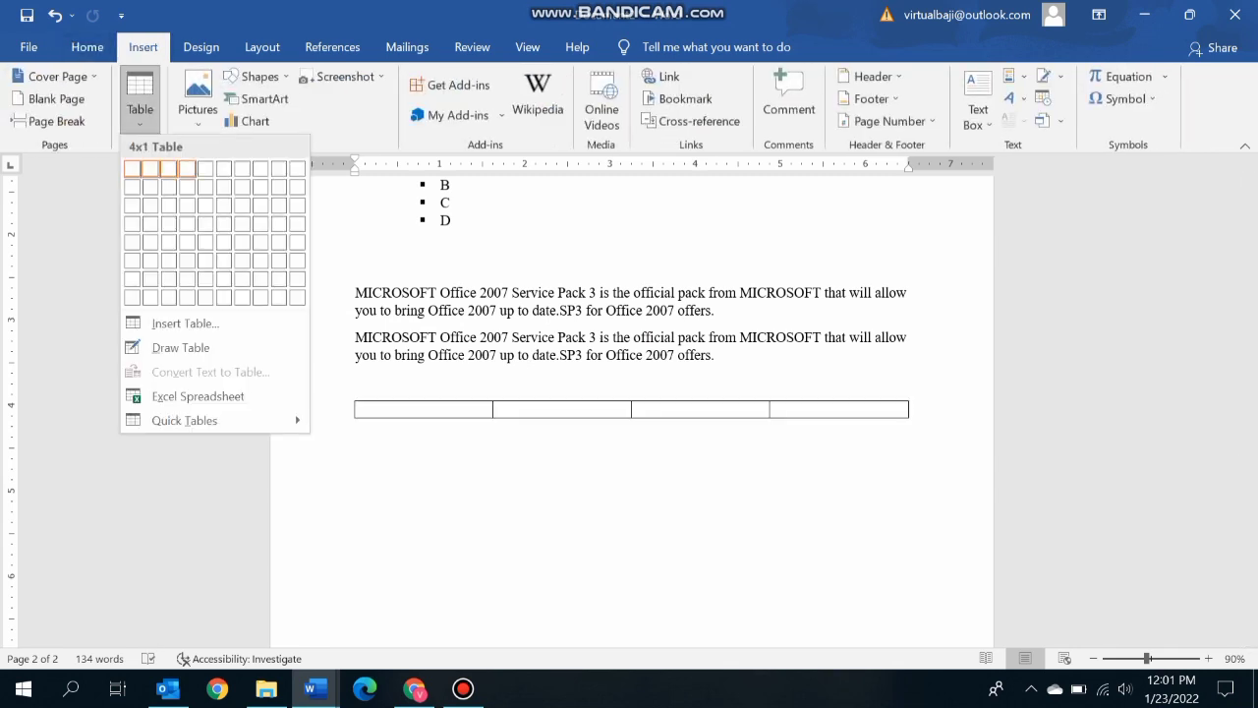
click(187, 223)
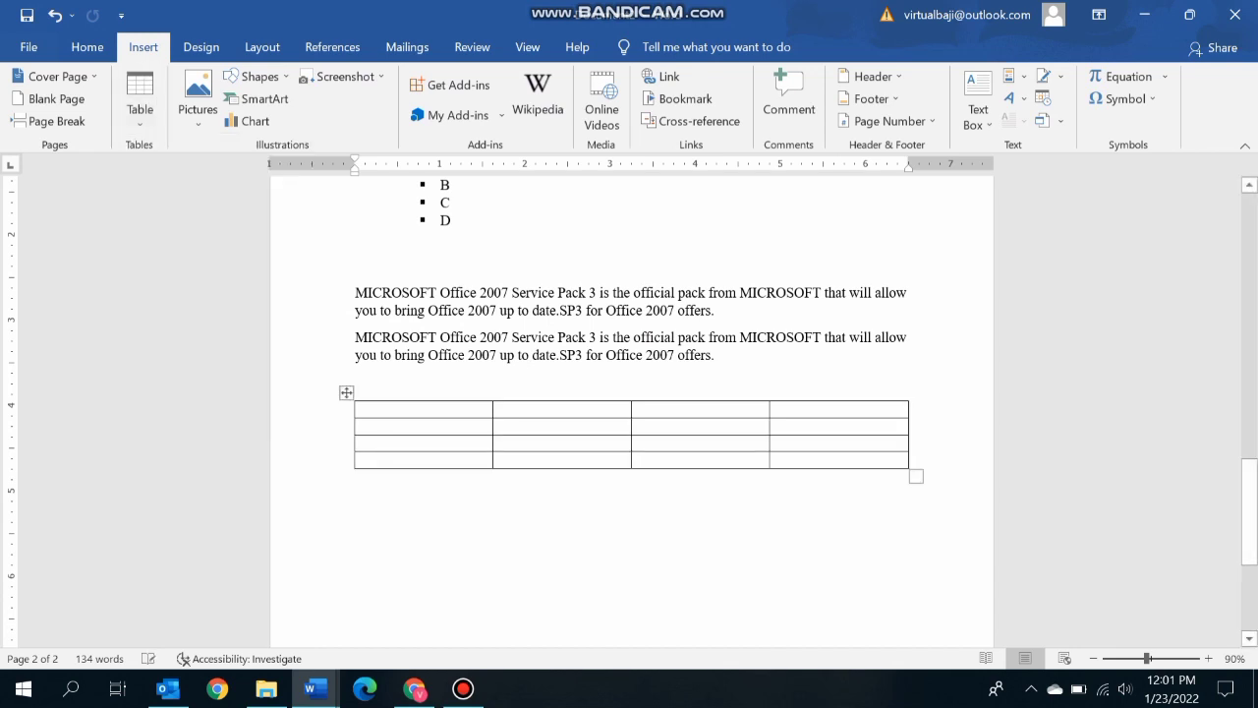
text(S)
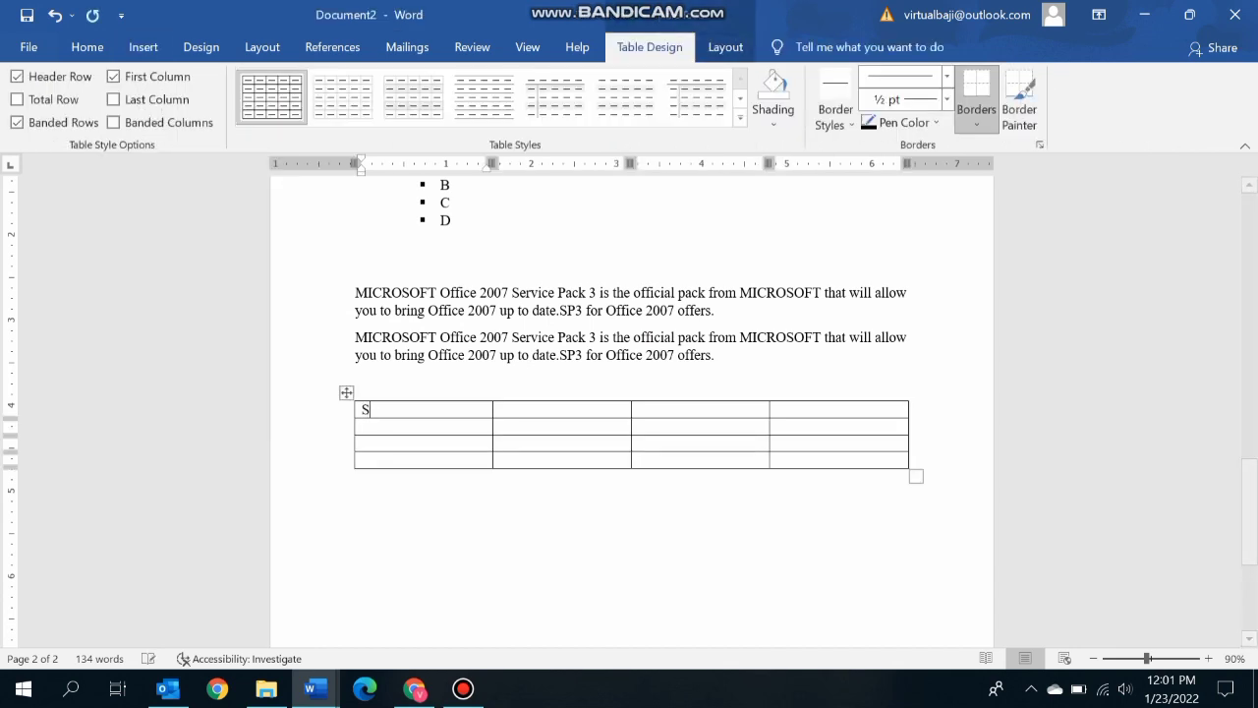
text(r #)
click(501, 409)
text(Data)
click(637, 409)
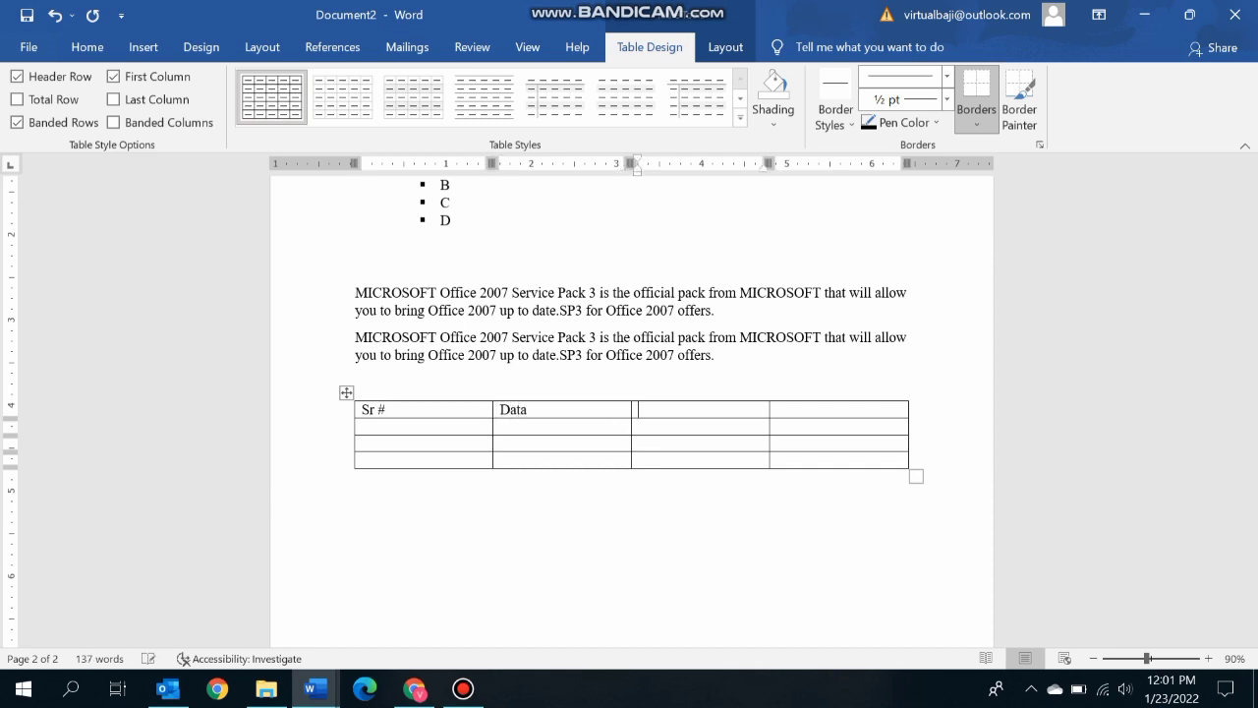
text(Date)
click(777, 409)
text(D)
text(ay)
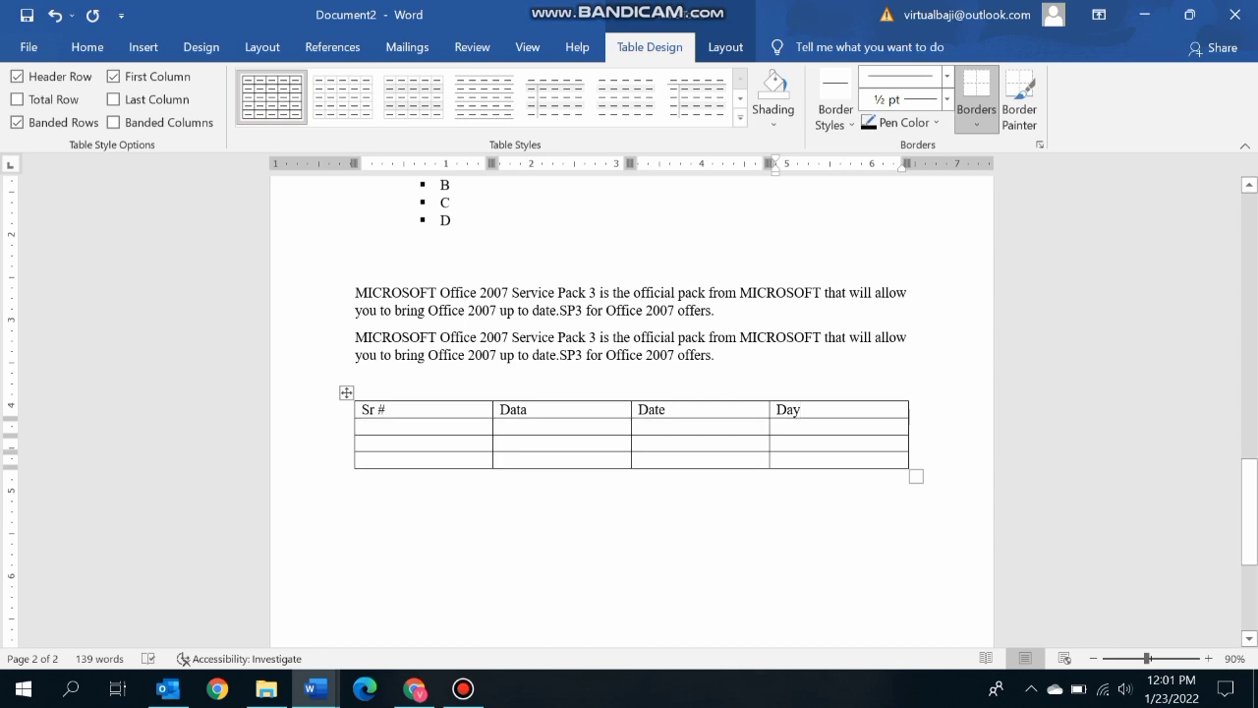
Step: Make the whole header row bold
click(362, 409)
drag(362, 409, 885, 411)
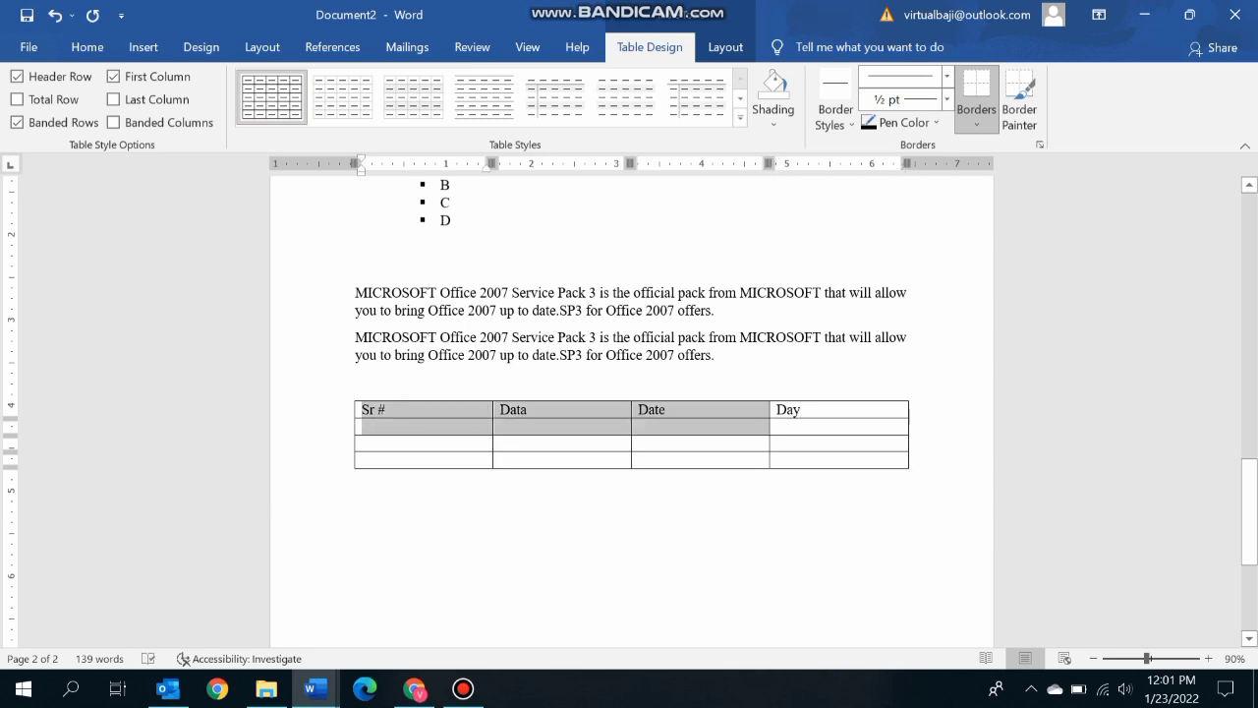
key(ctrl+b)
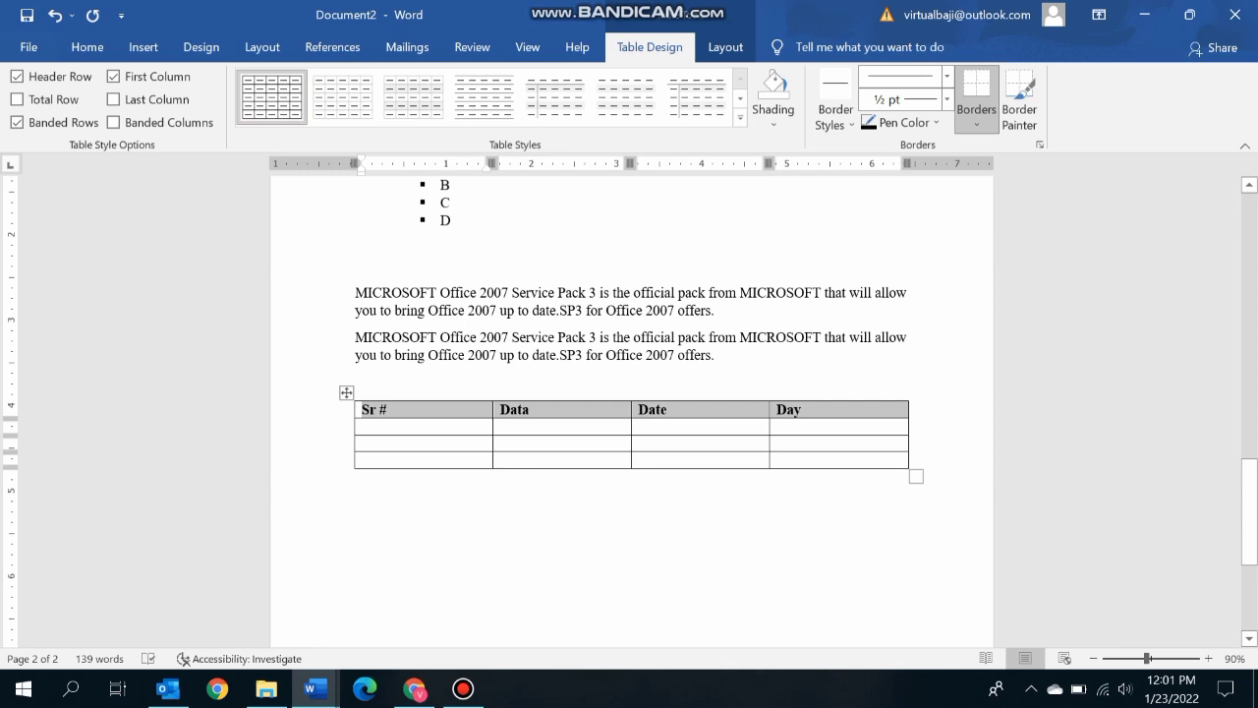
click(356, 477)
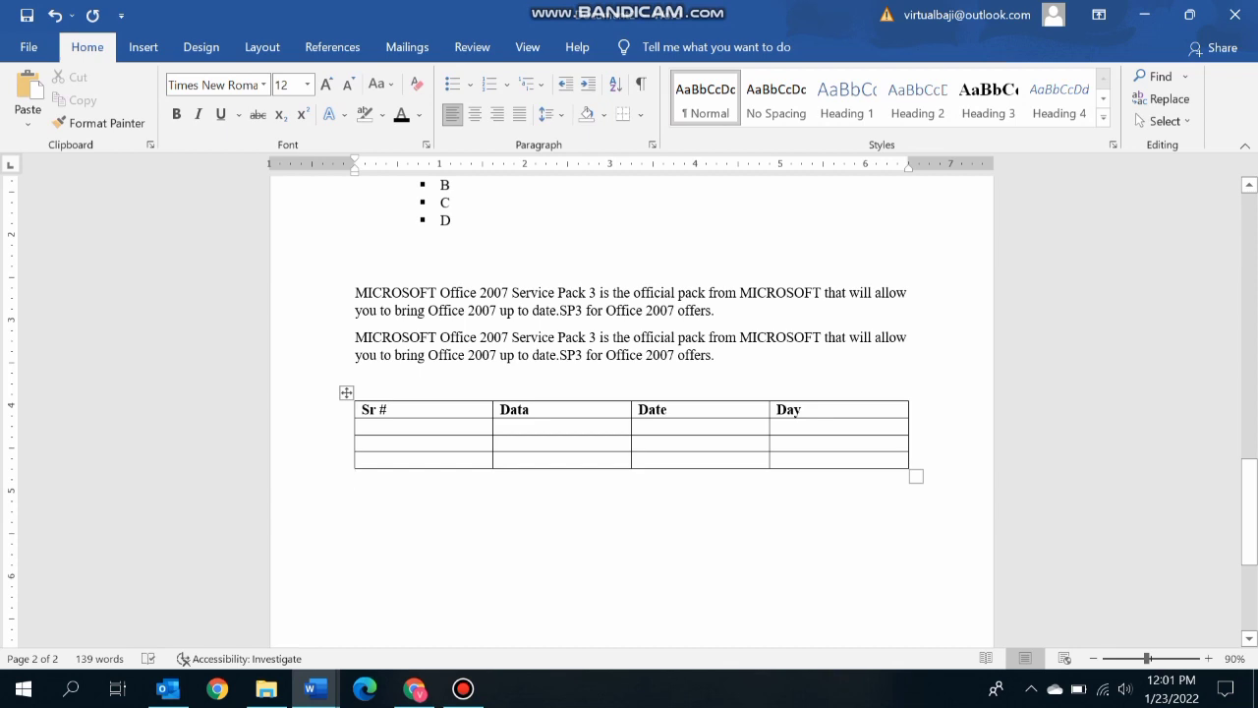
Step: Narrow the Sr # column and leave the second row's first cell empty
drag(492, 437, 431, 437)
click(356, 477)
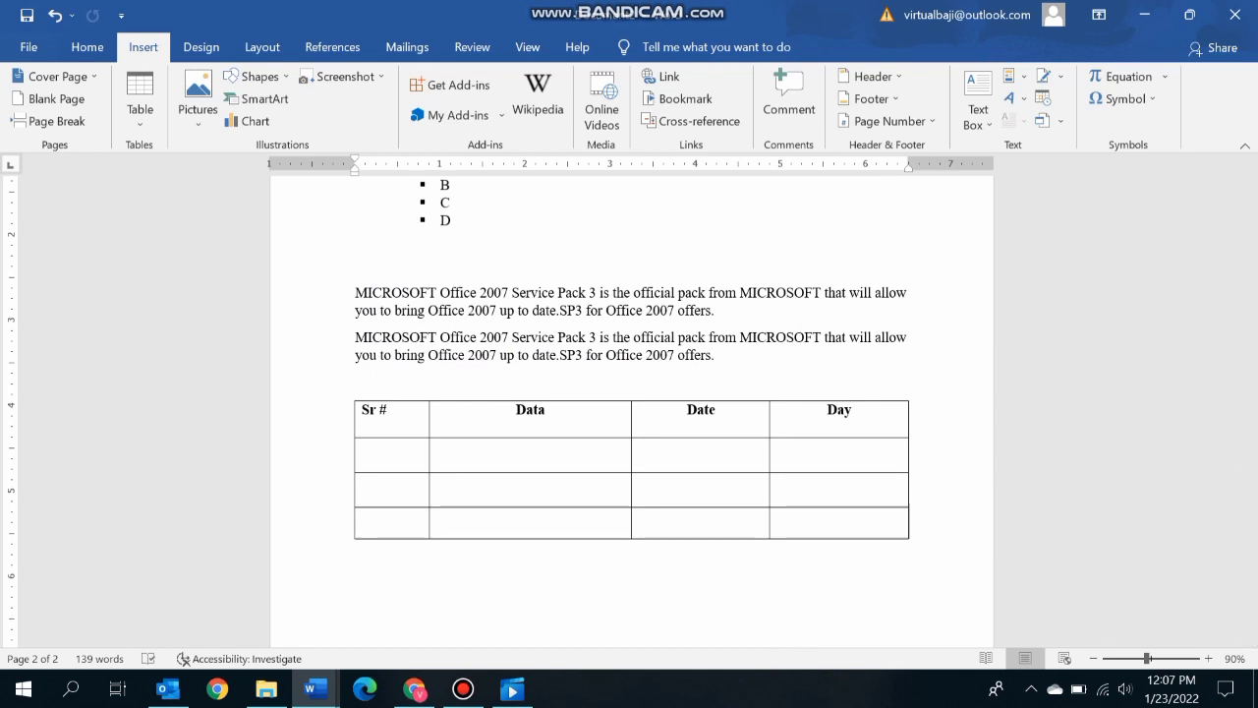
click(363, 446)
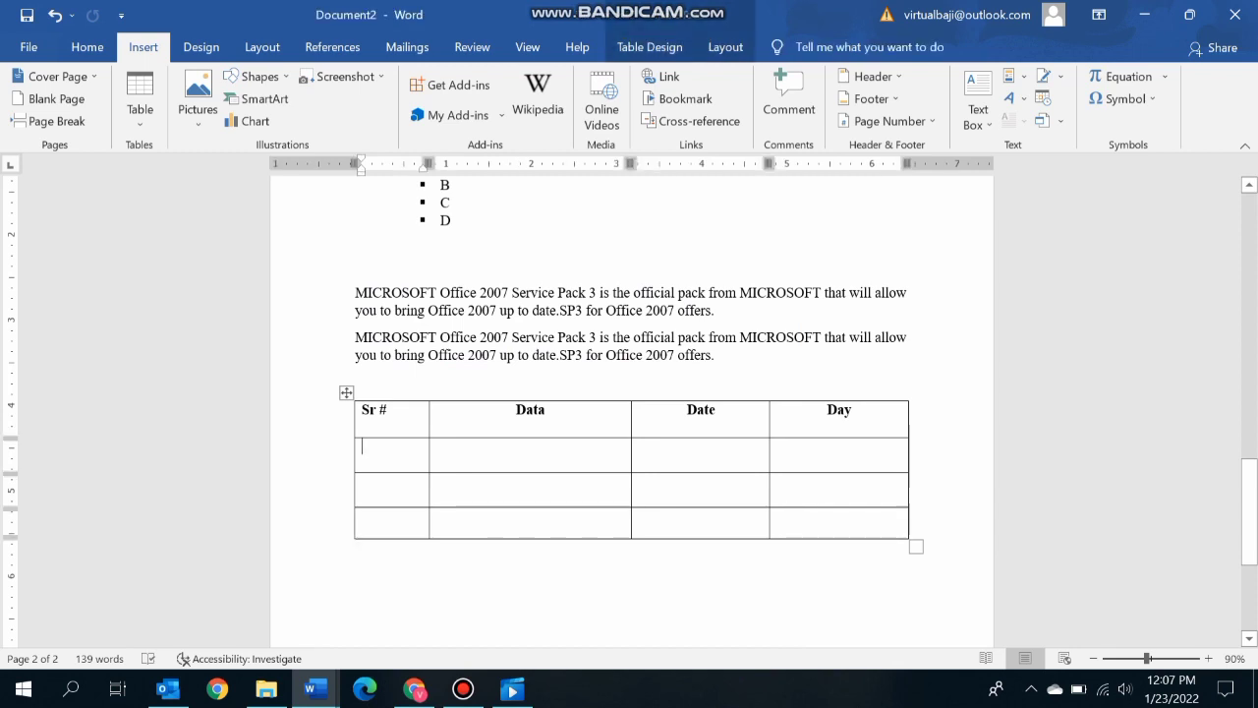
text(Sr)
key(BackSpace)
key(BackSpace)
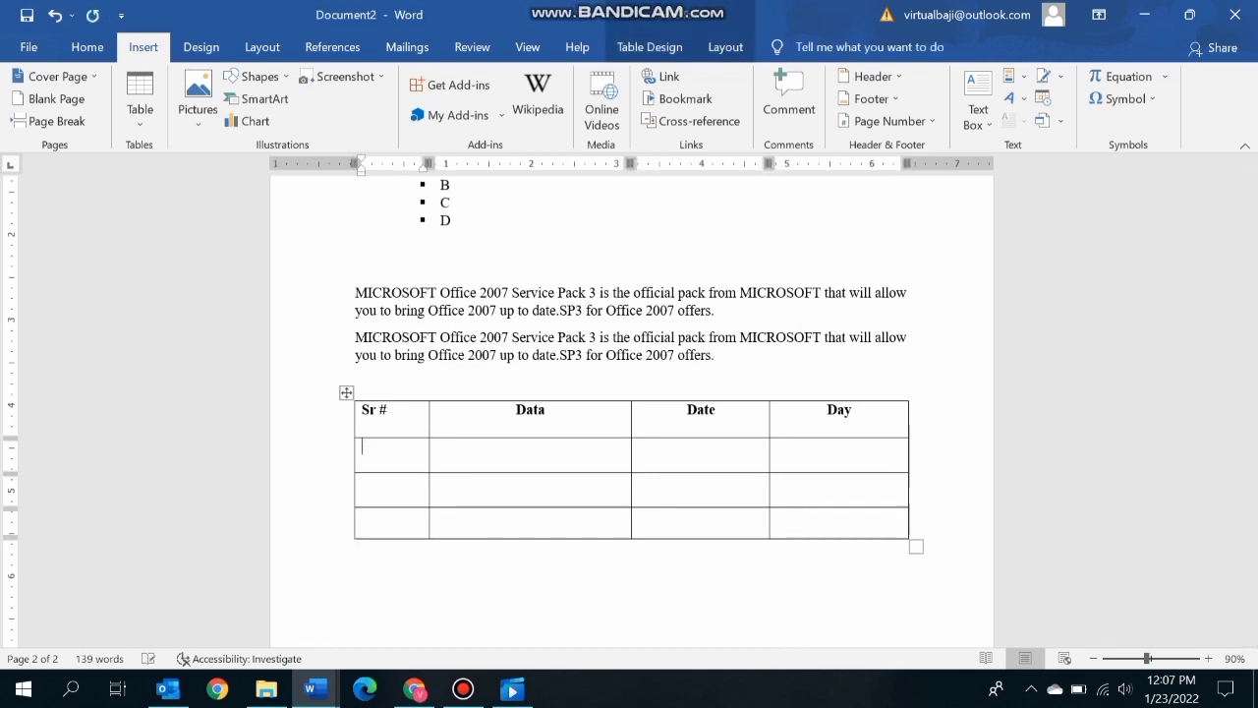
Step: Fill the second row with Data, Date and Day under the matching headings
click(436, 447)
text(Dat)
text(a)
click(638, 446)
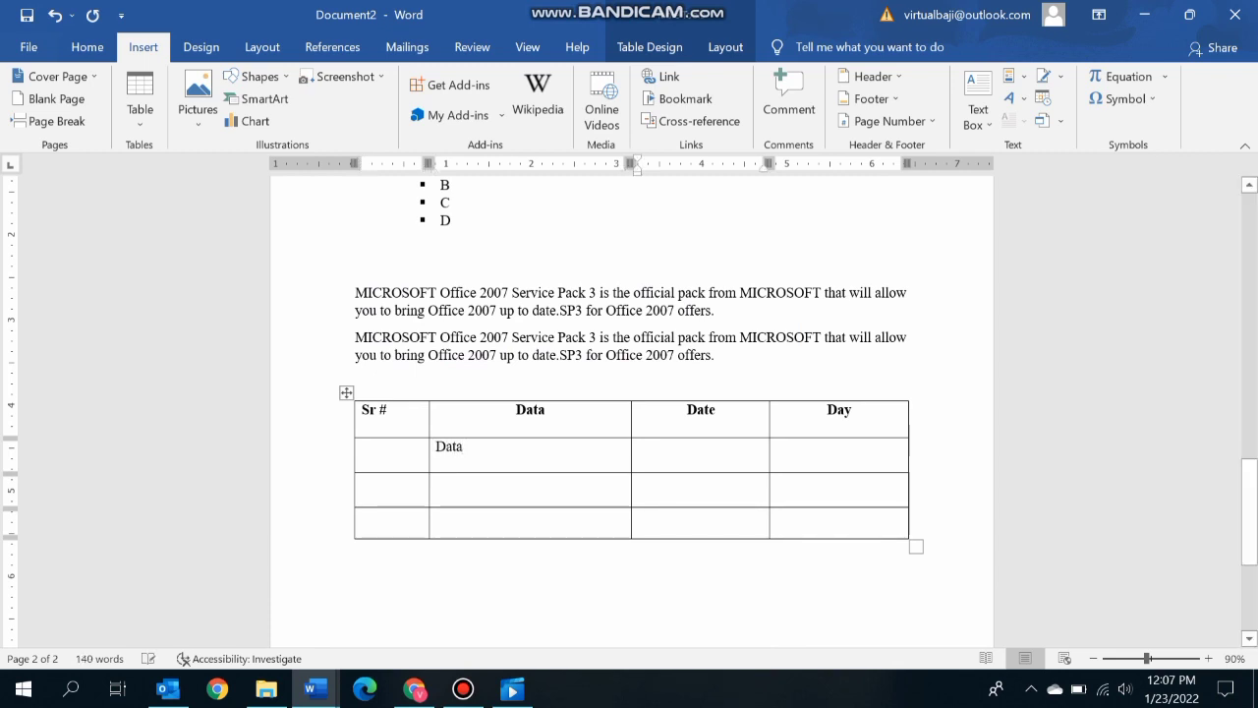
text(Date)
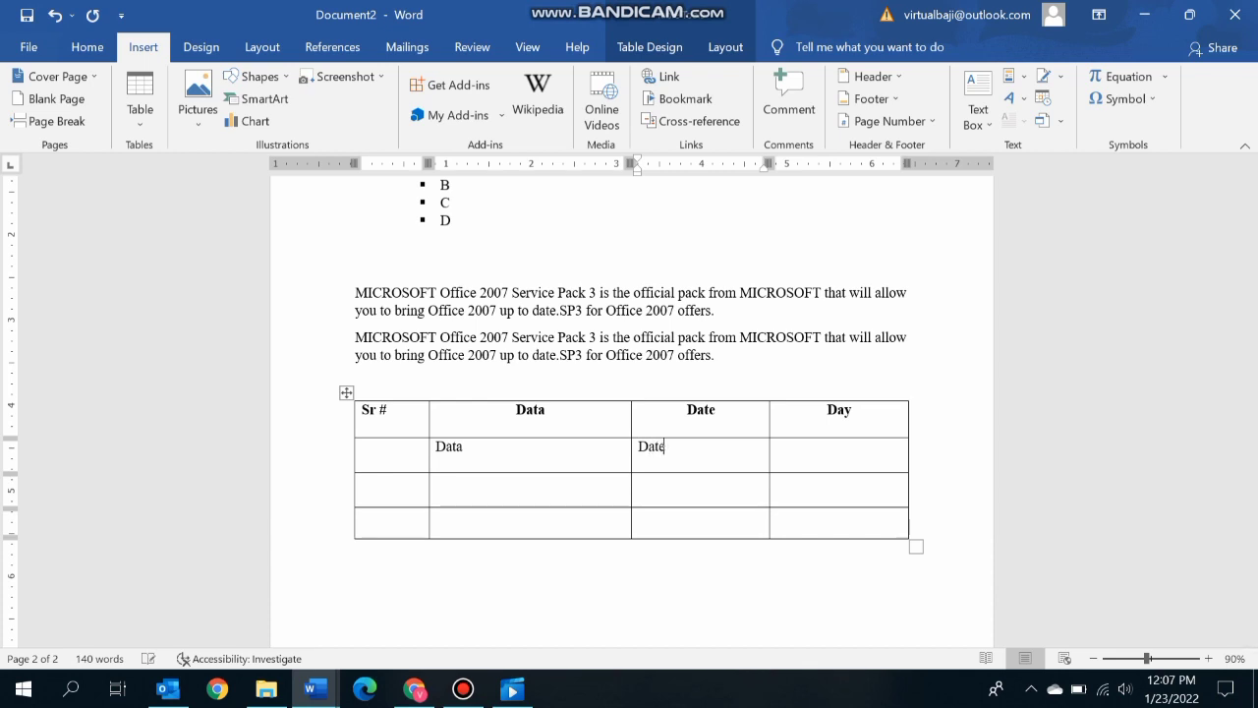
click(776, 446)
text(Day)
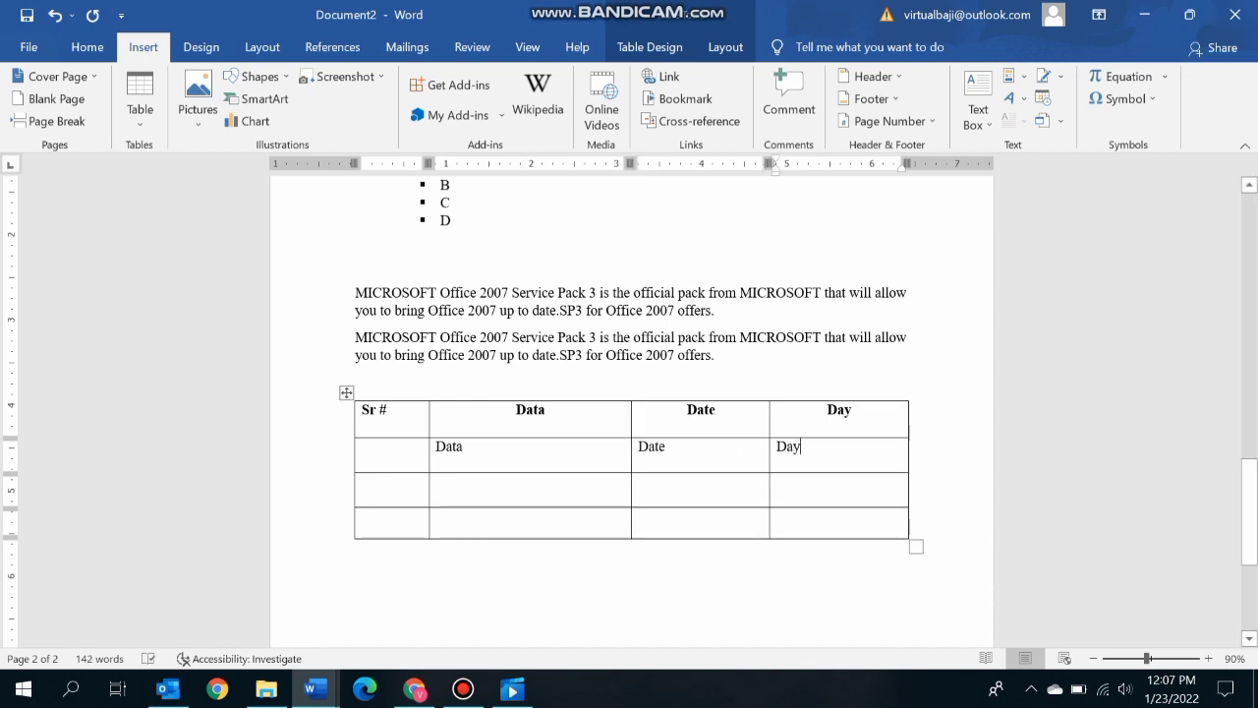
click(436, 488)
drag(545, 410, 515, 410)
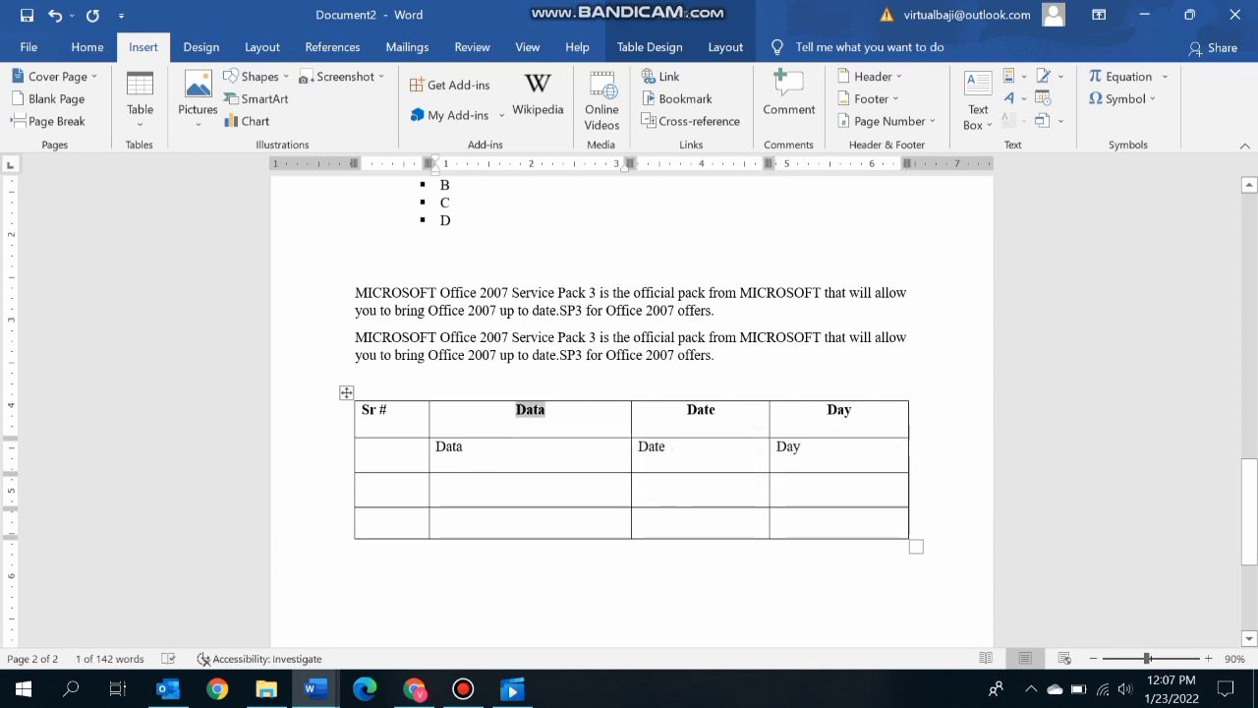
Step: Copy the Data header's bold, centred formatting onto the whole second row with Format Painter
click(86, 46)
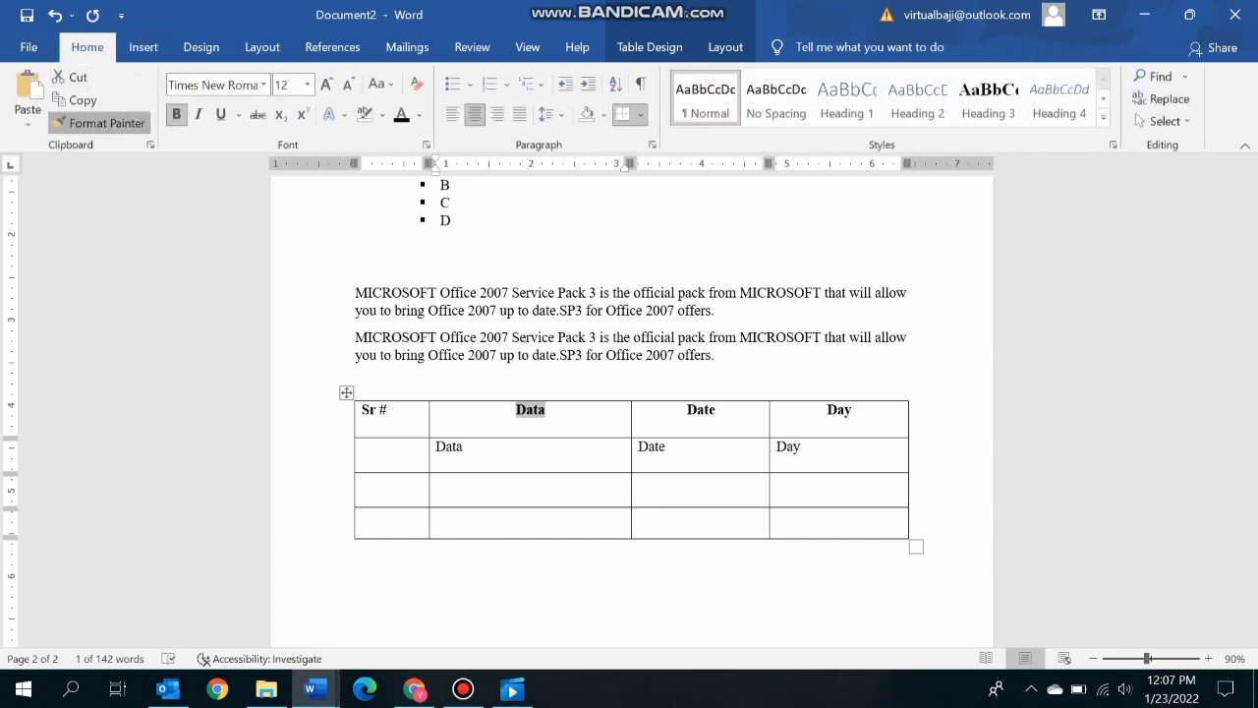
click(99, 123)
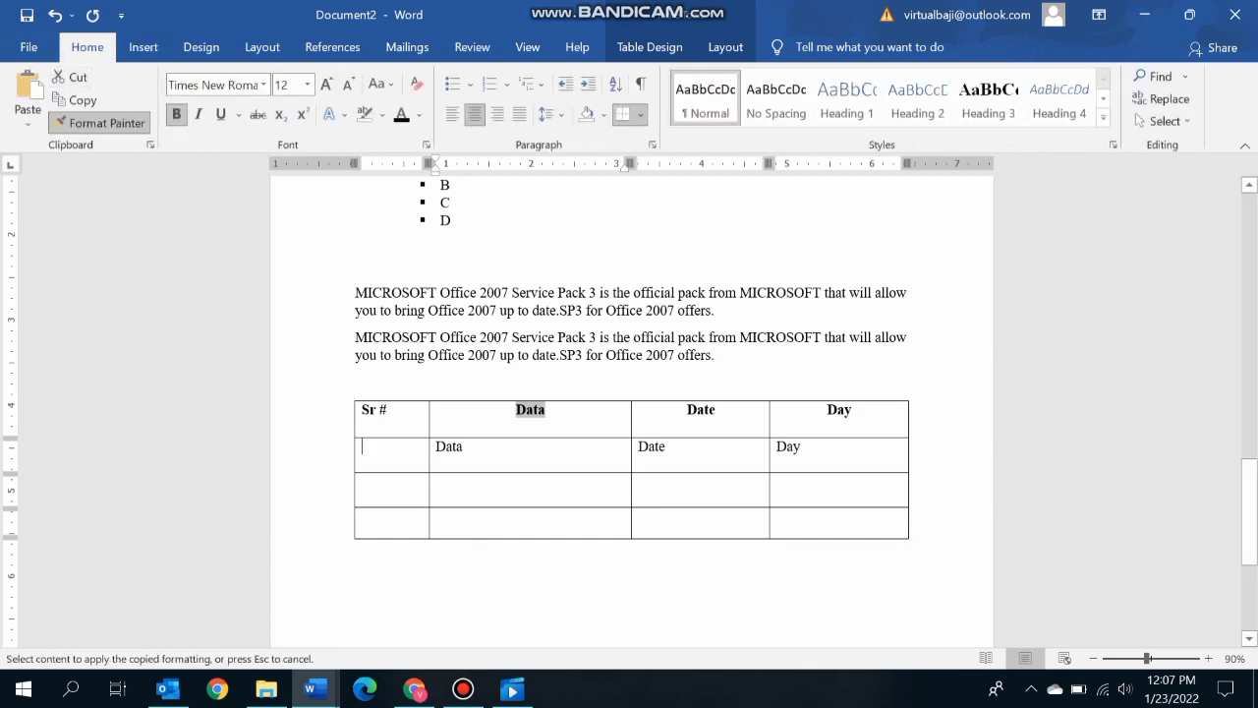
drag(362, 447, 905, 448)
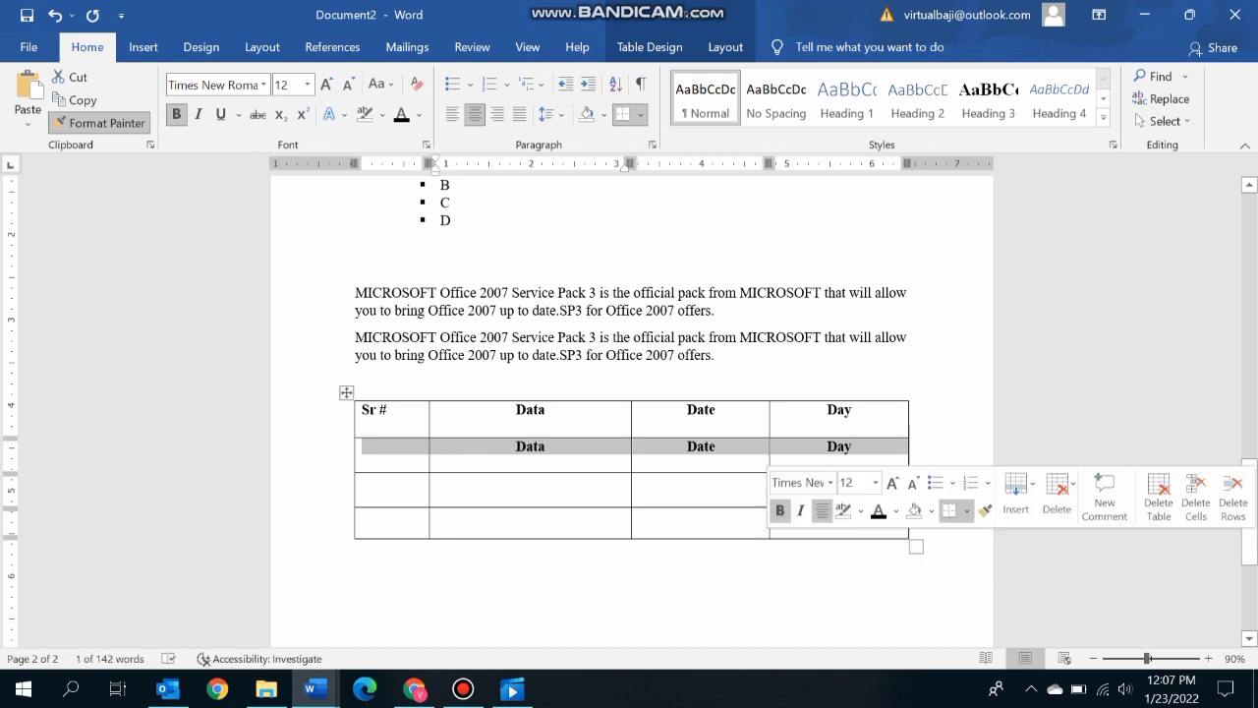
click(638, 517)
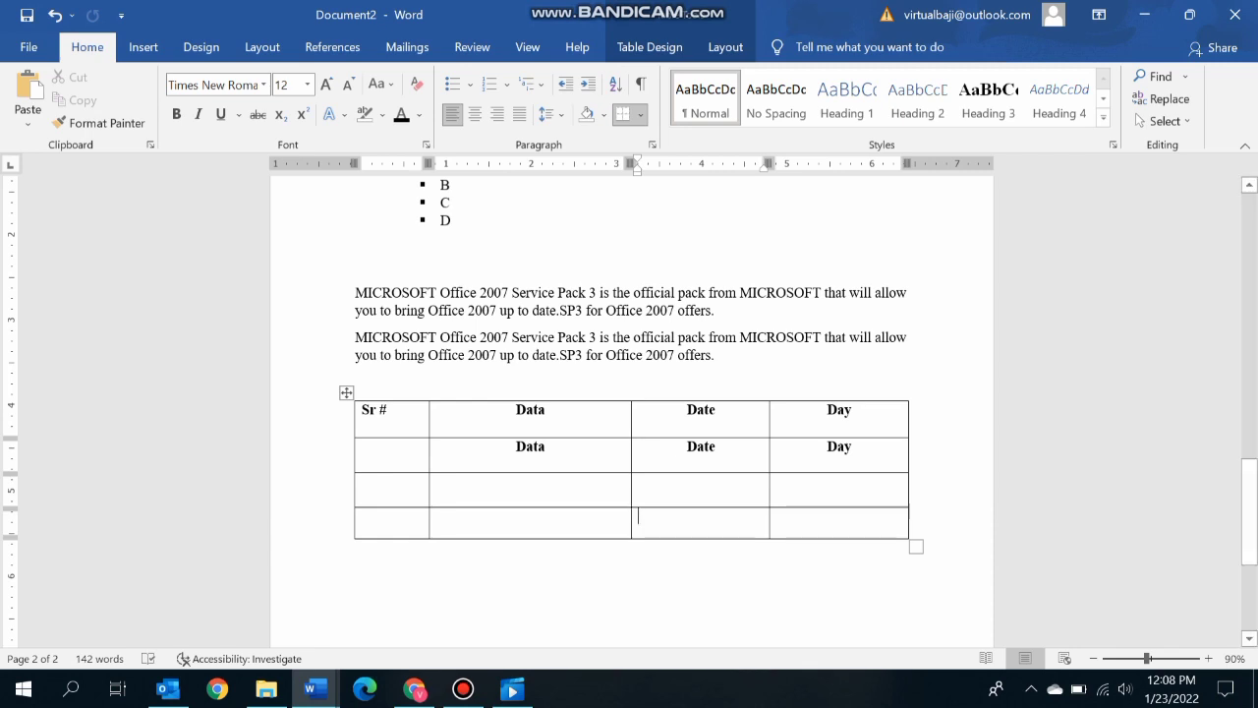
Step: Add a new empty row at the bottom of the table using Insert Below
click(143, 47)
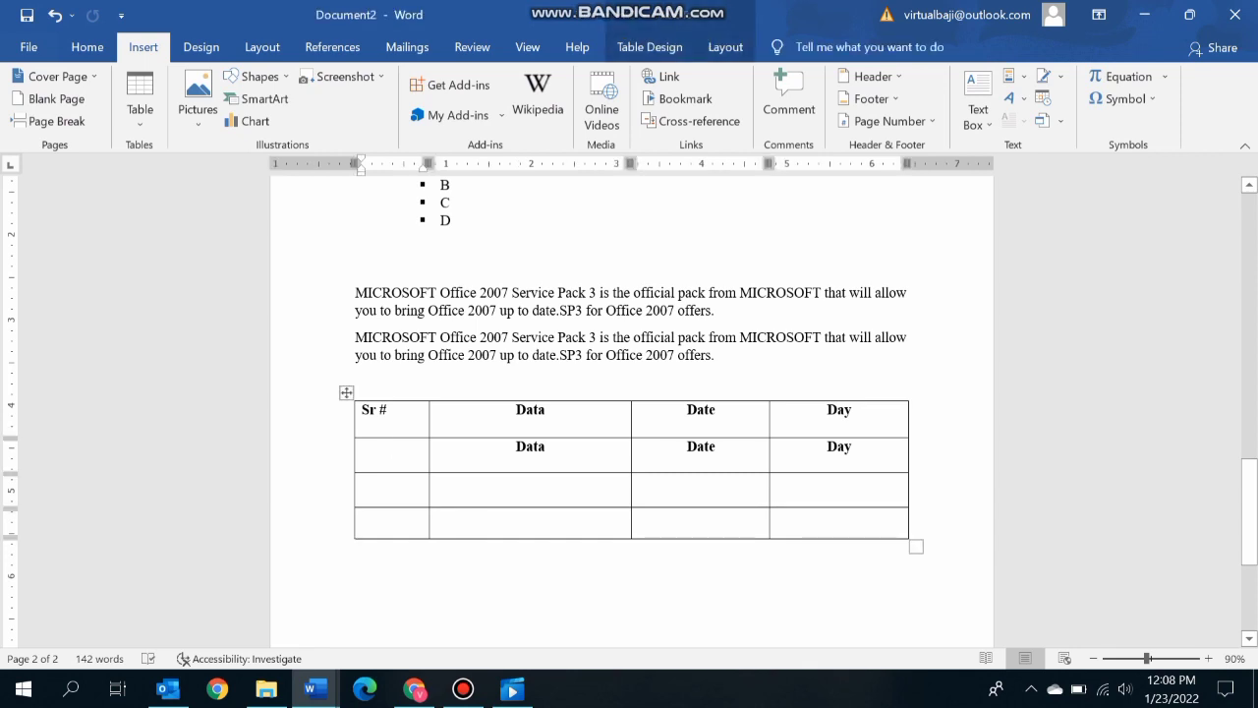
right_click(401, 458)
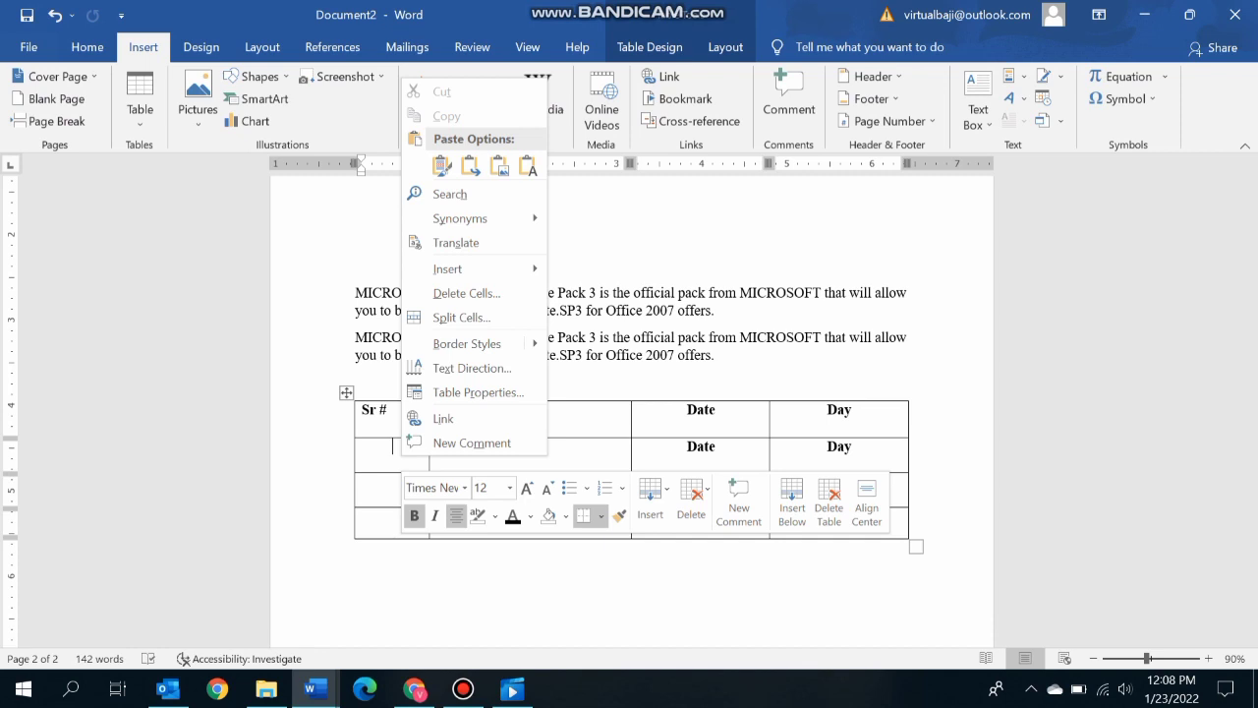
click(650, 497)
click(649, 497)
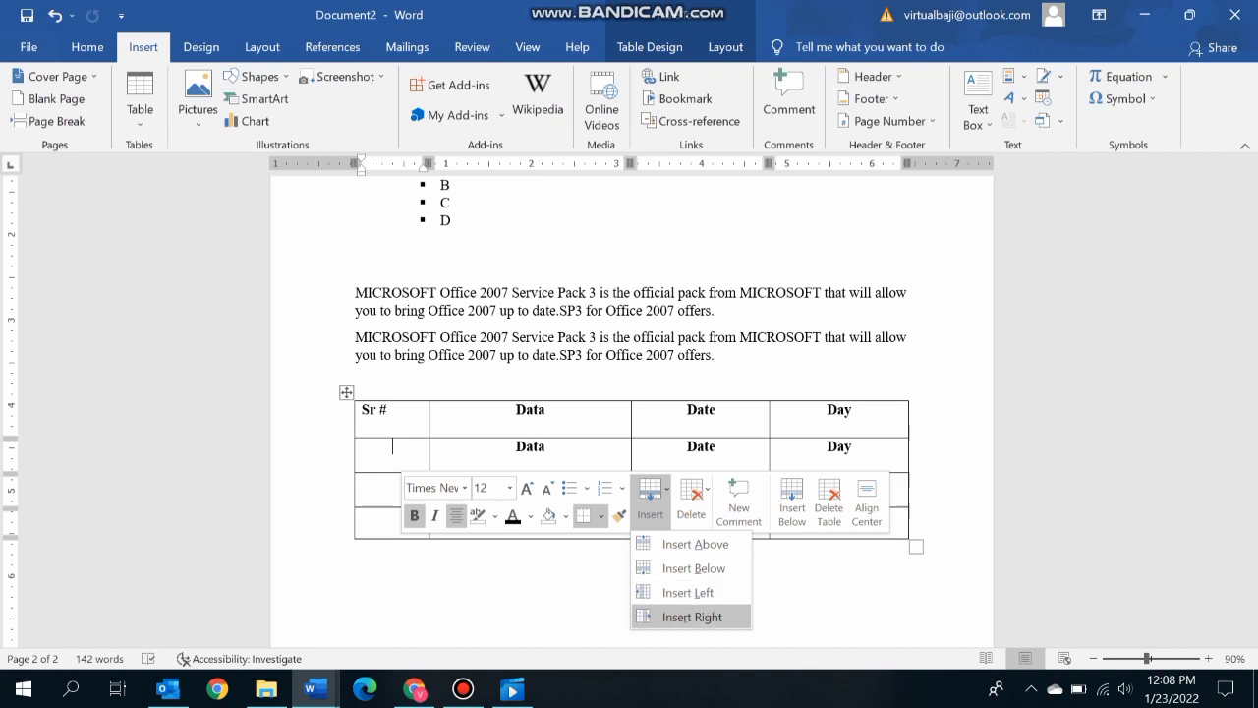
key(Up)
key(Down)
key(Up)
key(Up)
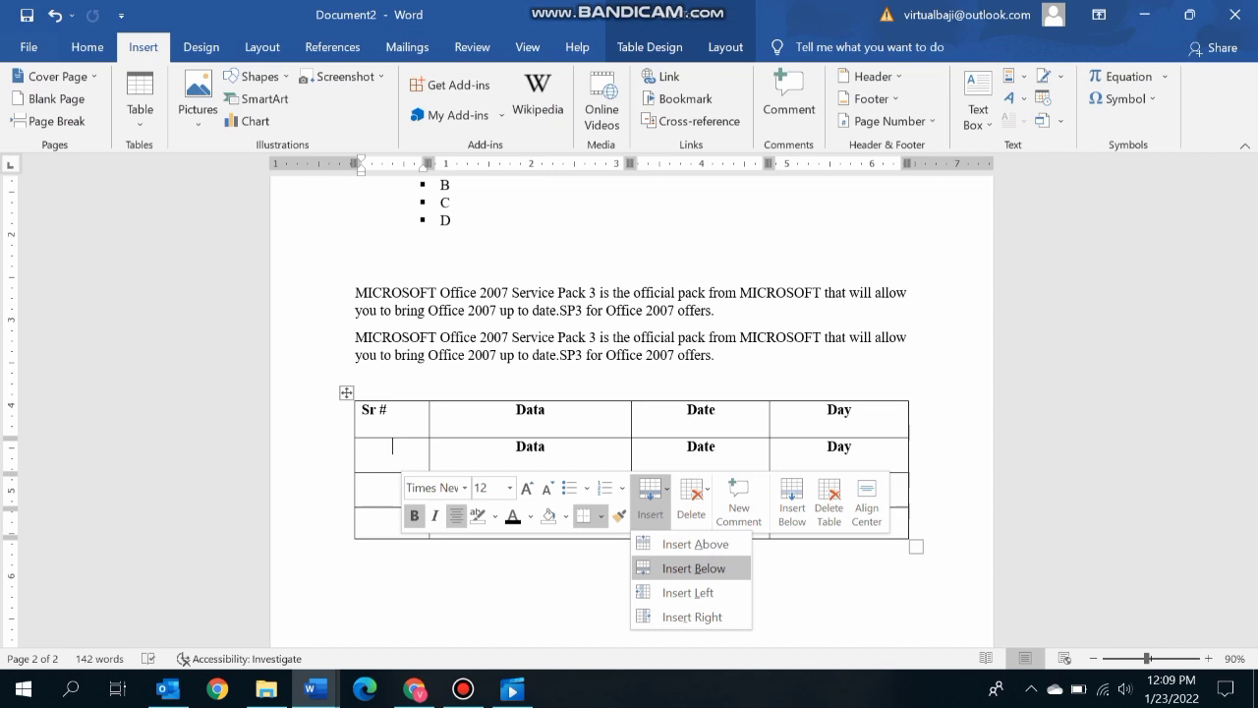
key(Return)
click(629, 589)
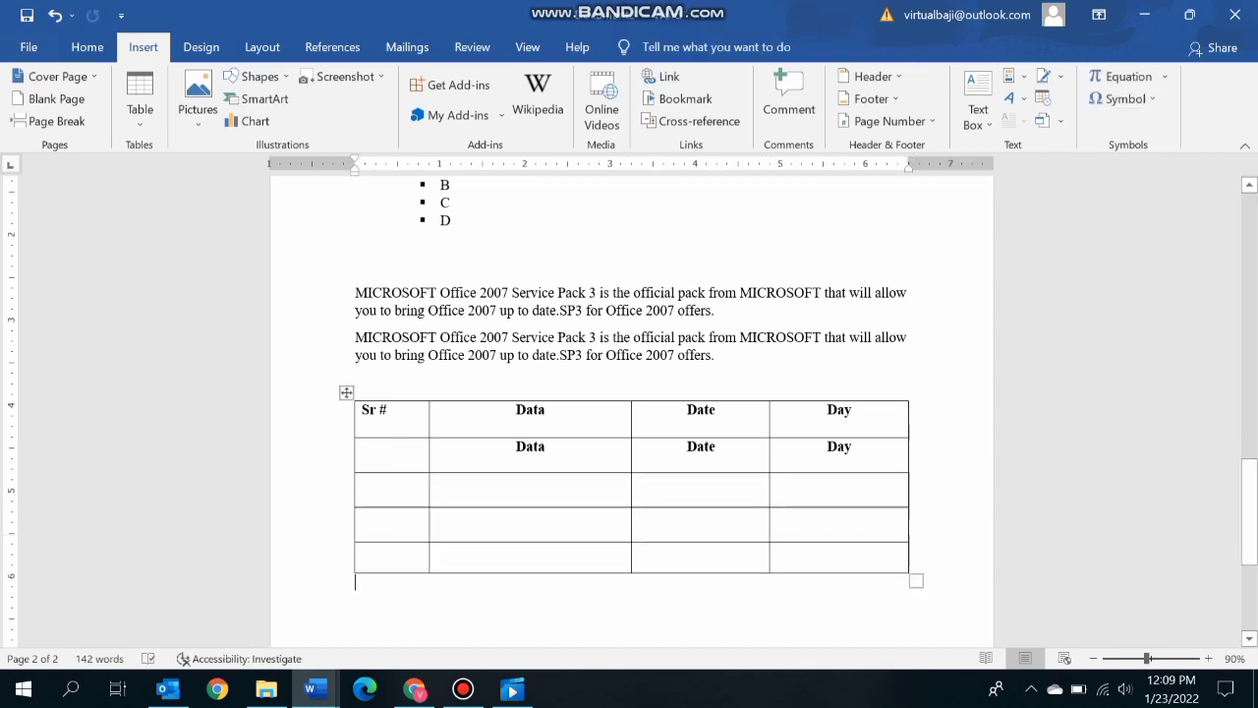
right_click(393, 482)
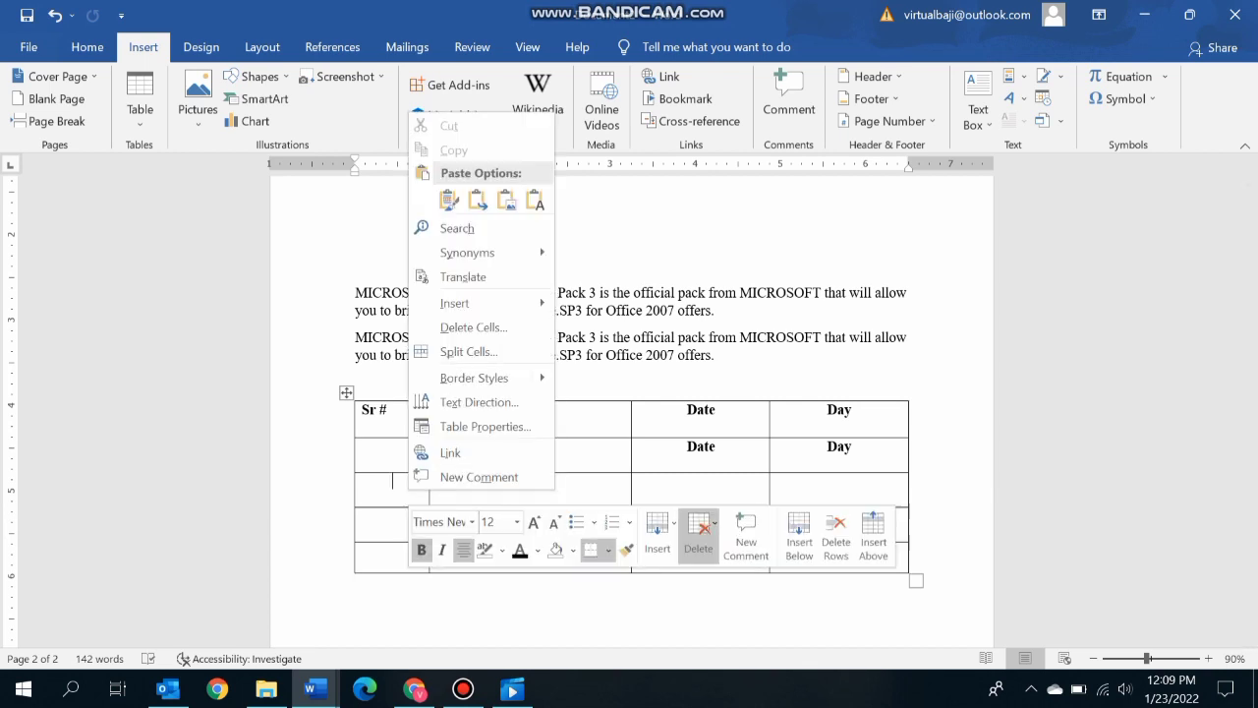
Step: Delete the entire Sr # column through Delete Cells
click(698, 536)
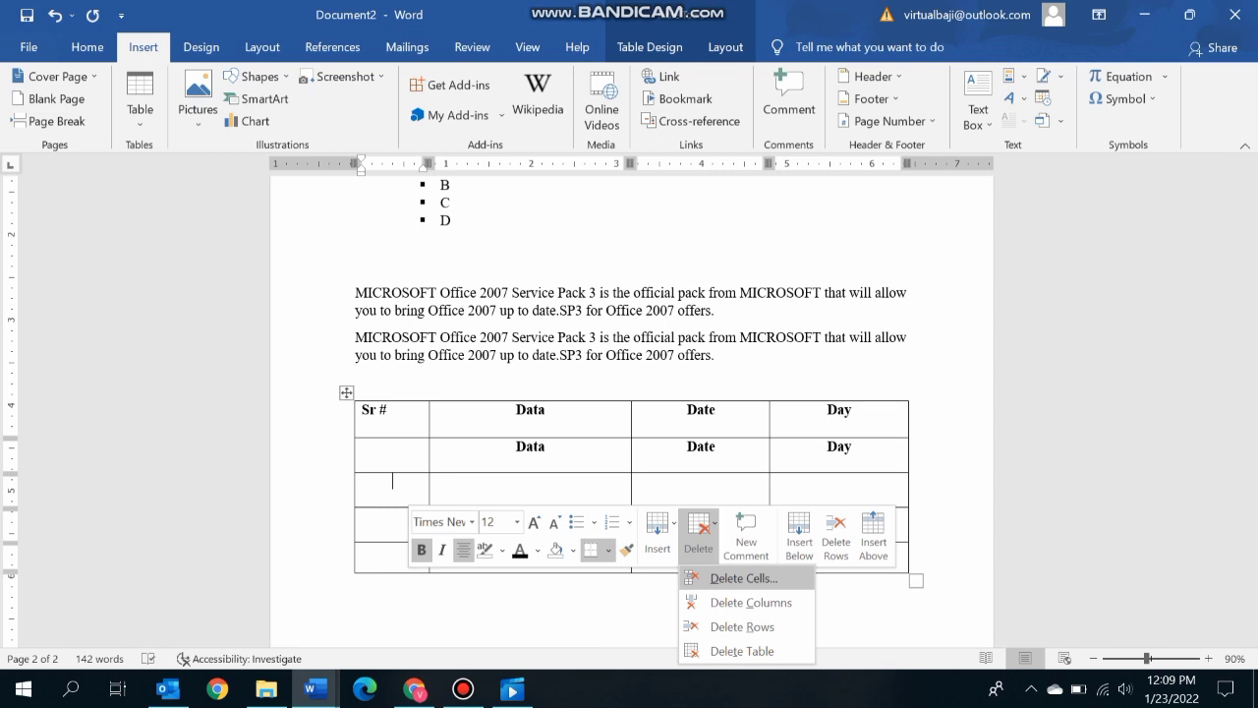
click(743, 578)
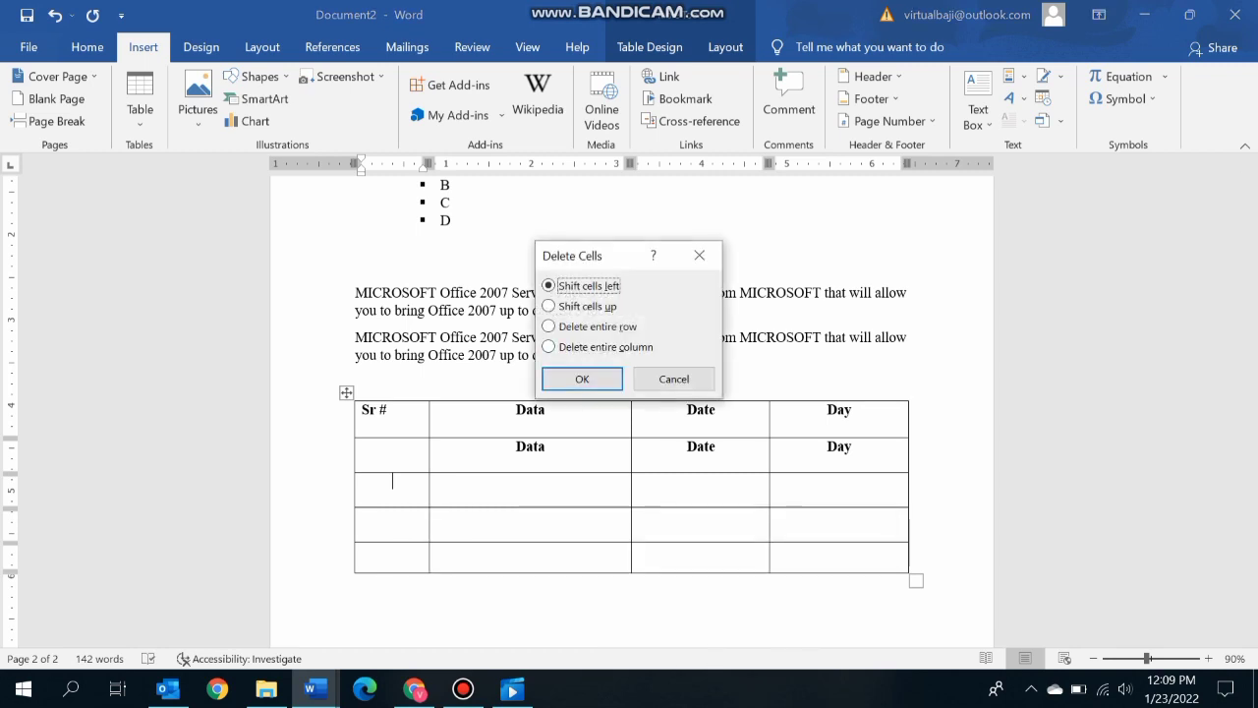
click(548, 327)
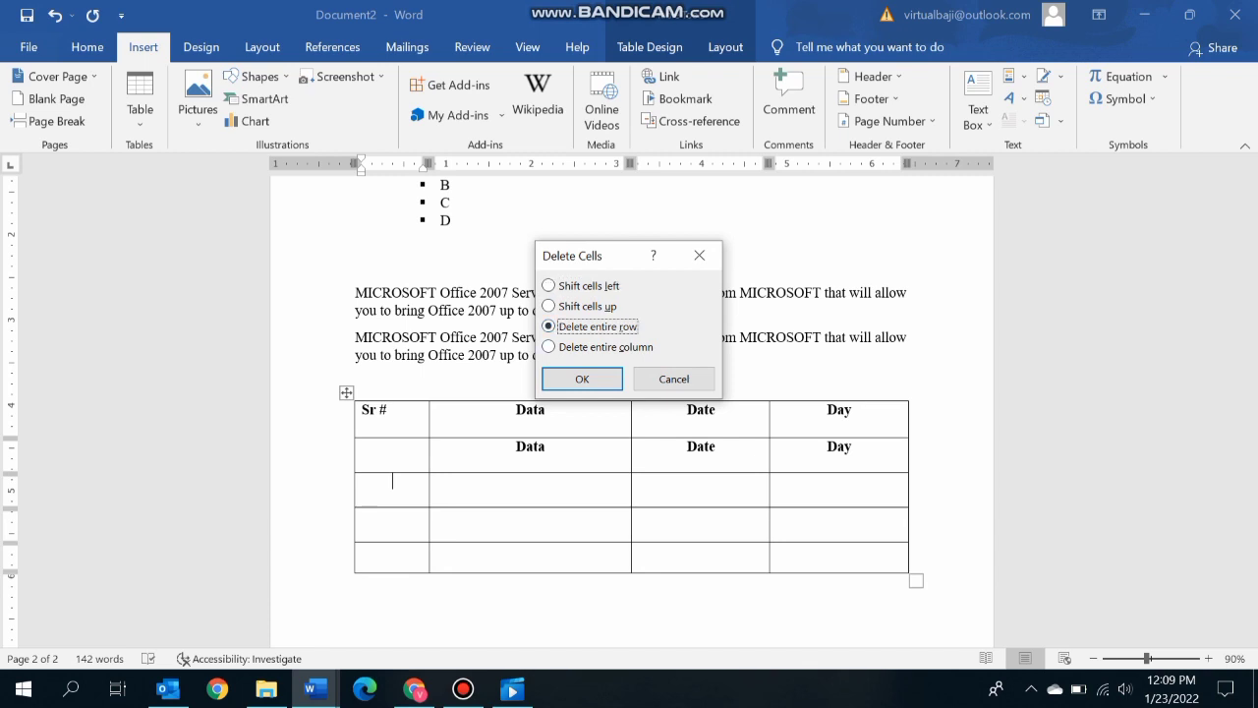
click(549, 347)
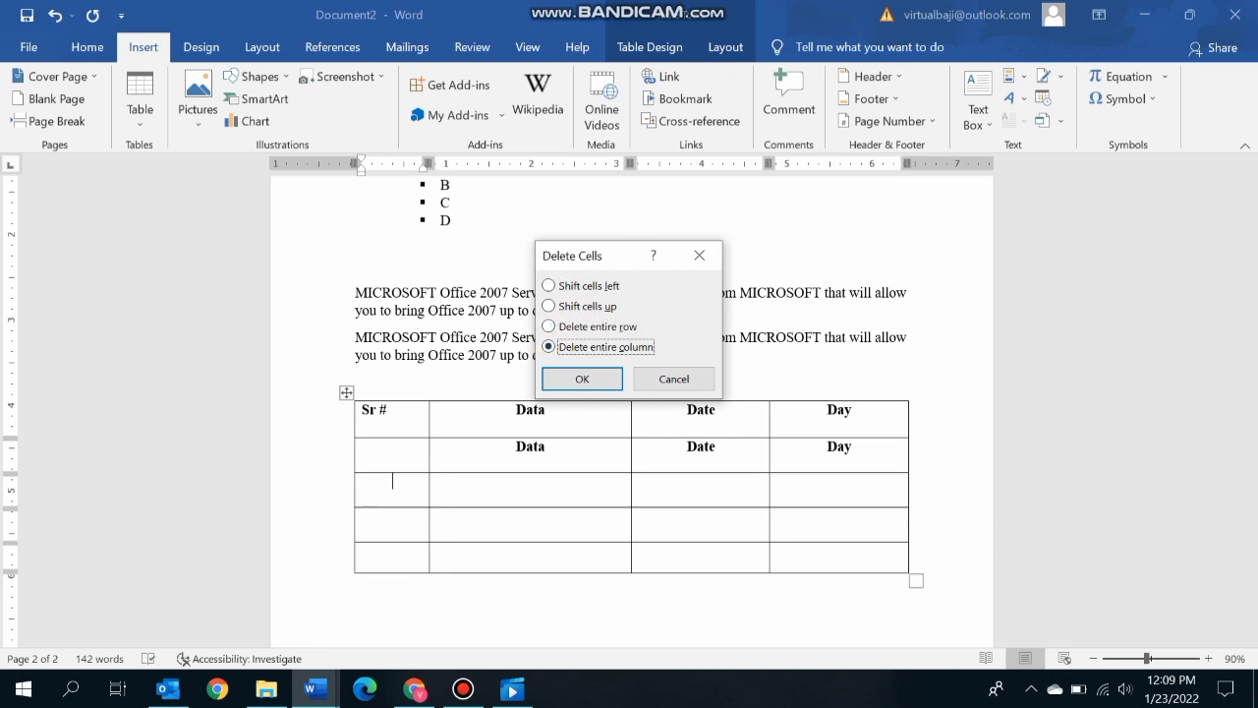
key(Tab)
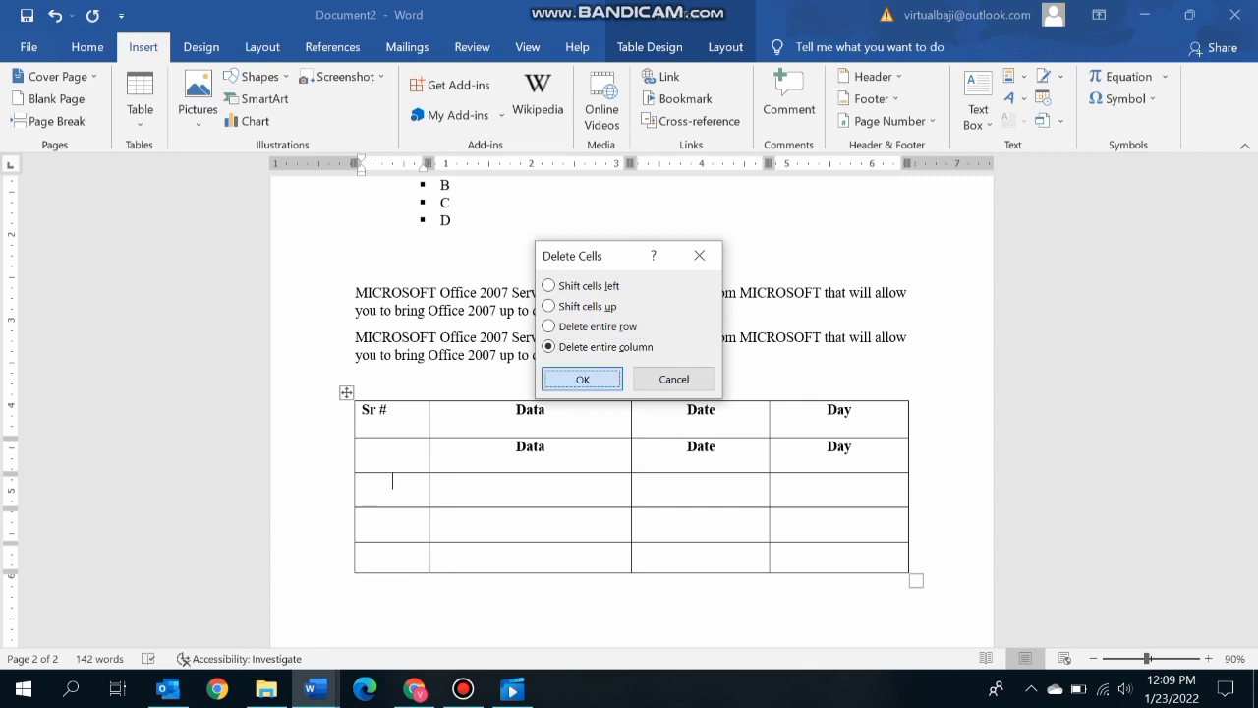
key(Return)
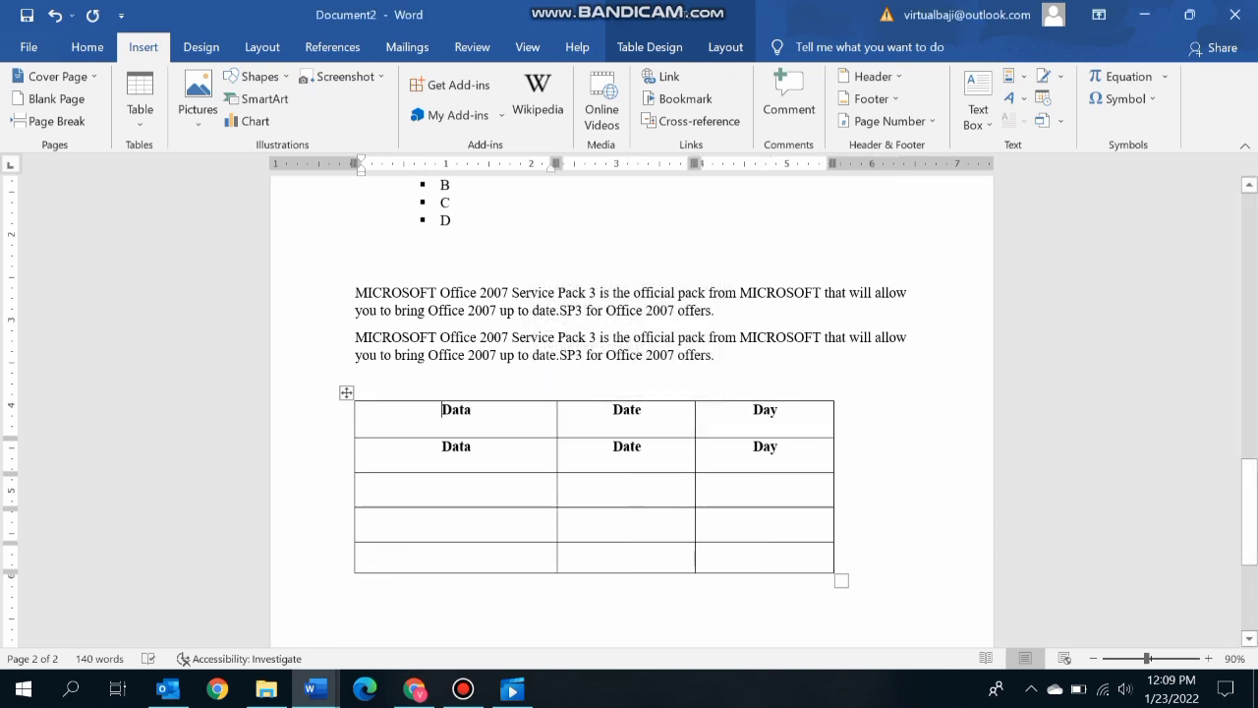
Step: Select the table and delete it entirely with Delete Table
click(347, 393)
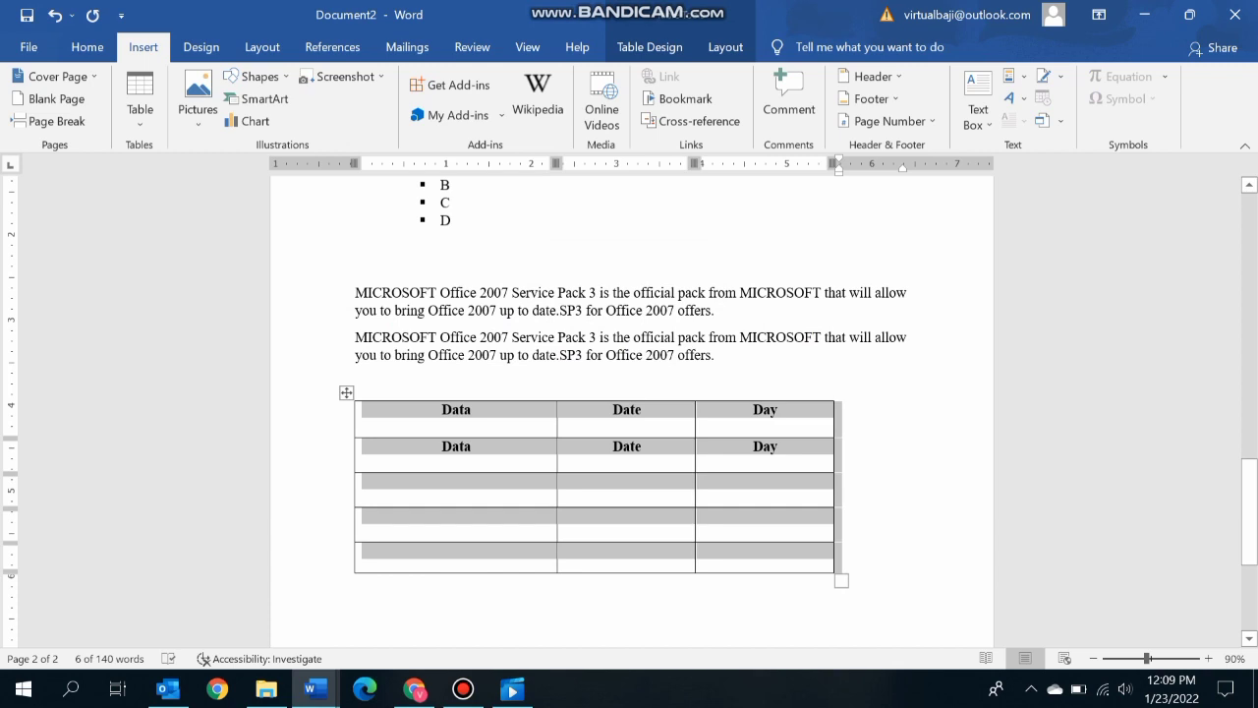
click(346, 392)
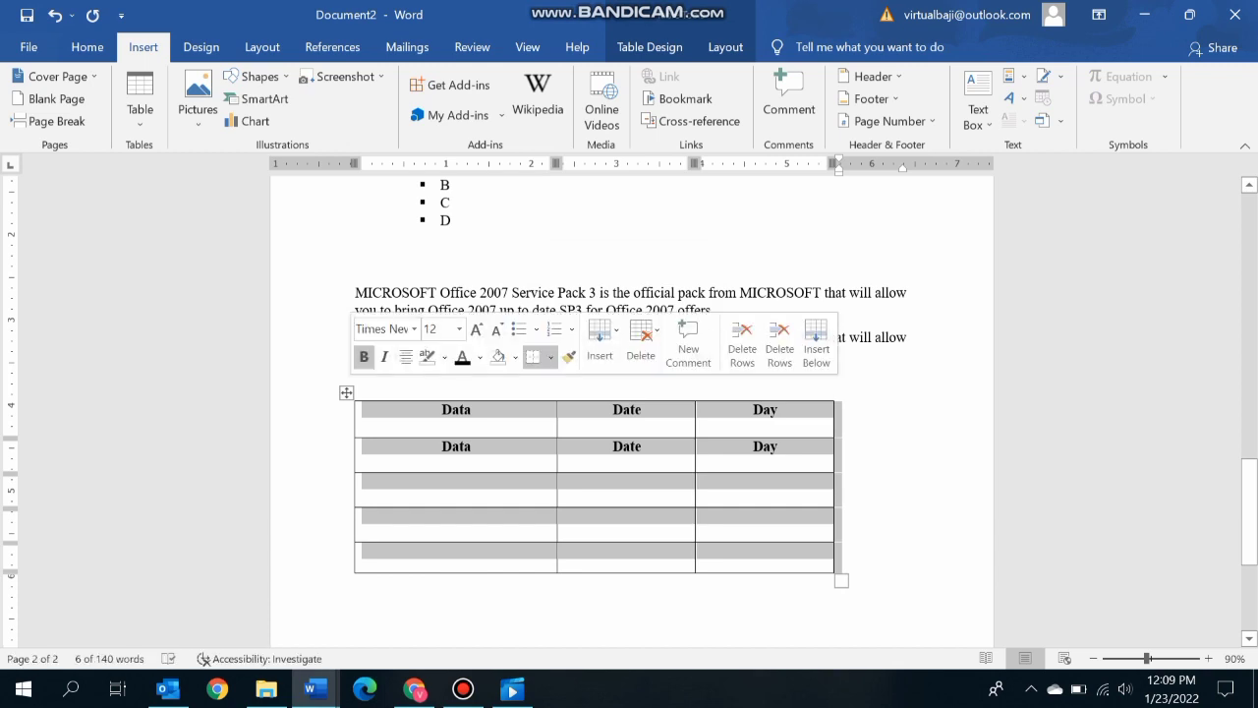
click(641, 340)
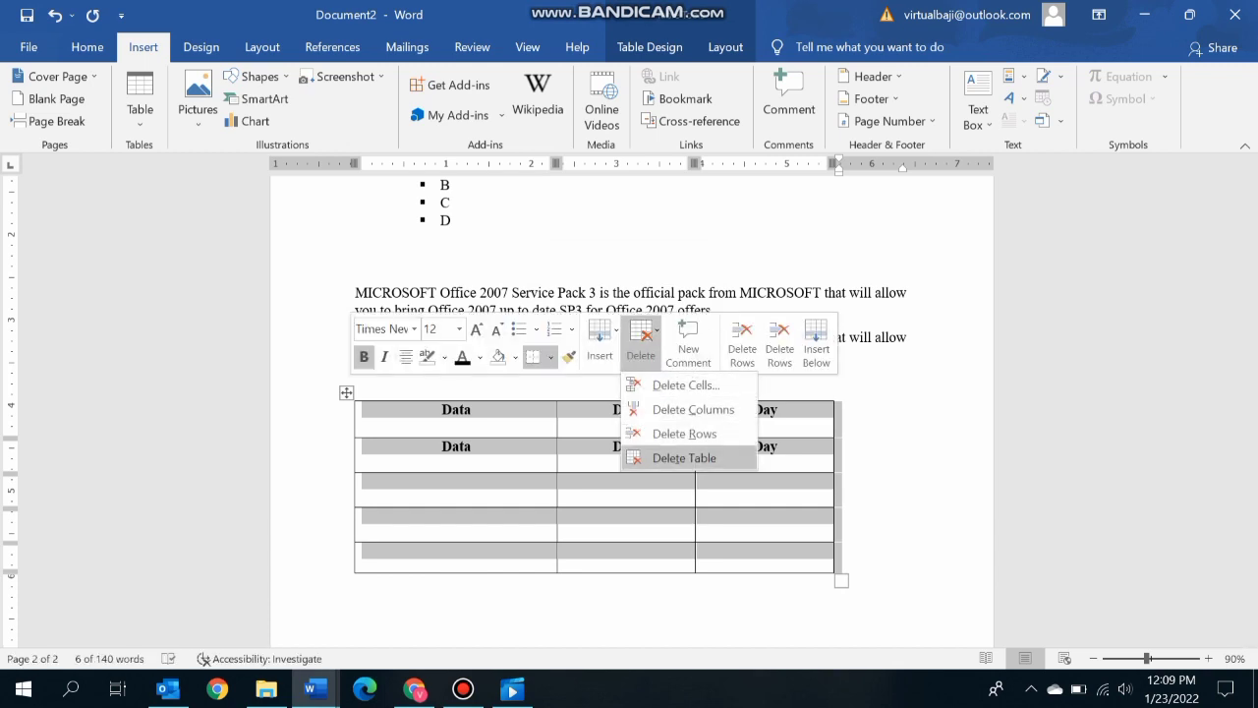
click(684, 458)
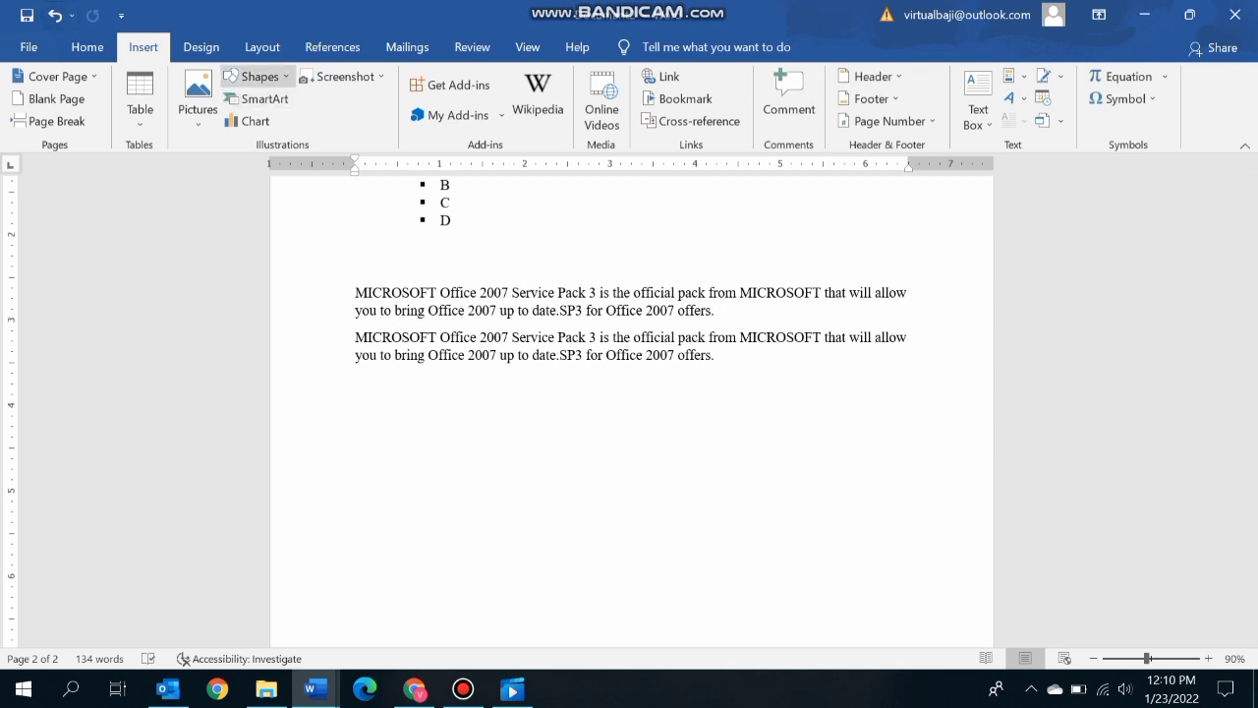
click(254, 75)
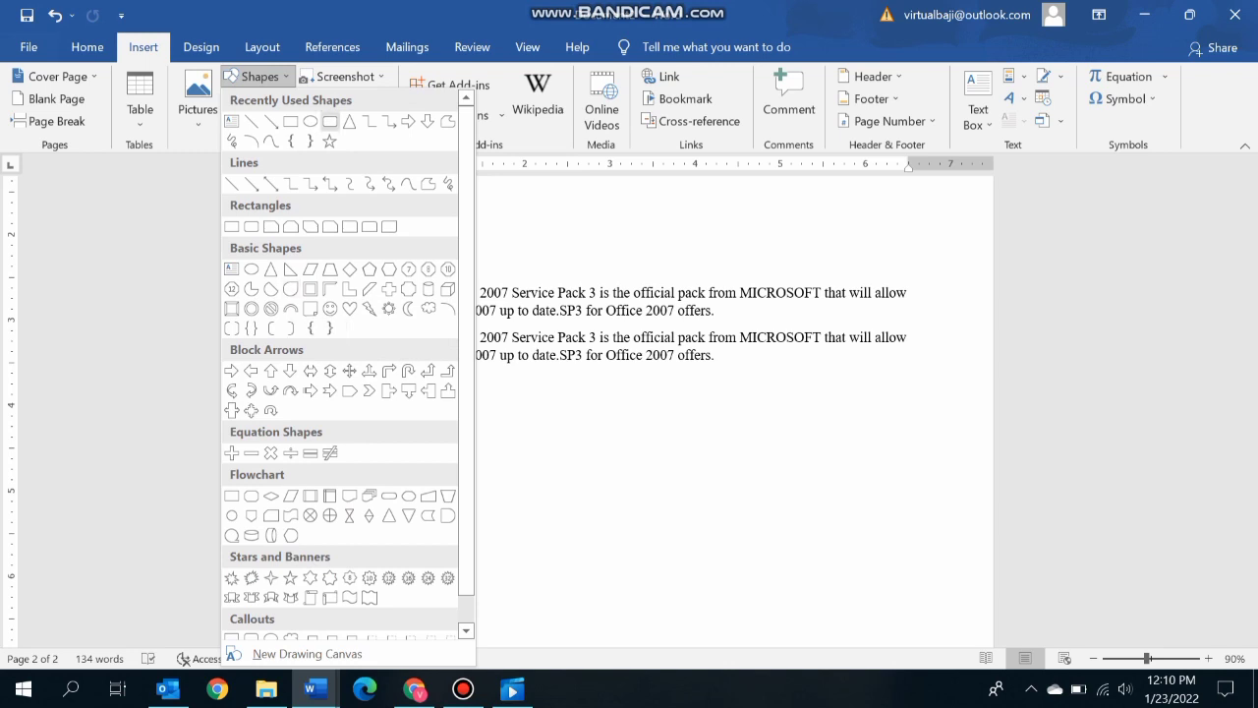
click(330, 122)
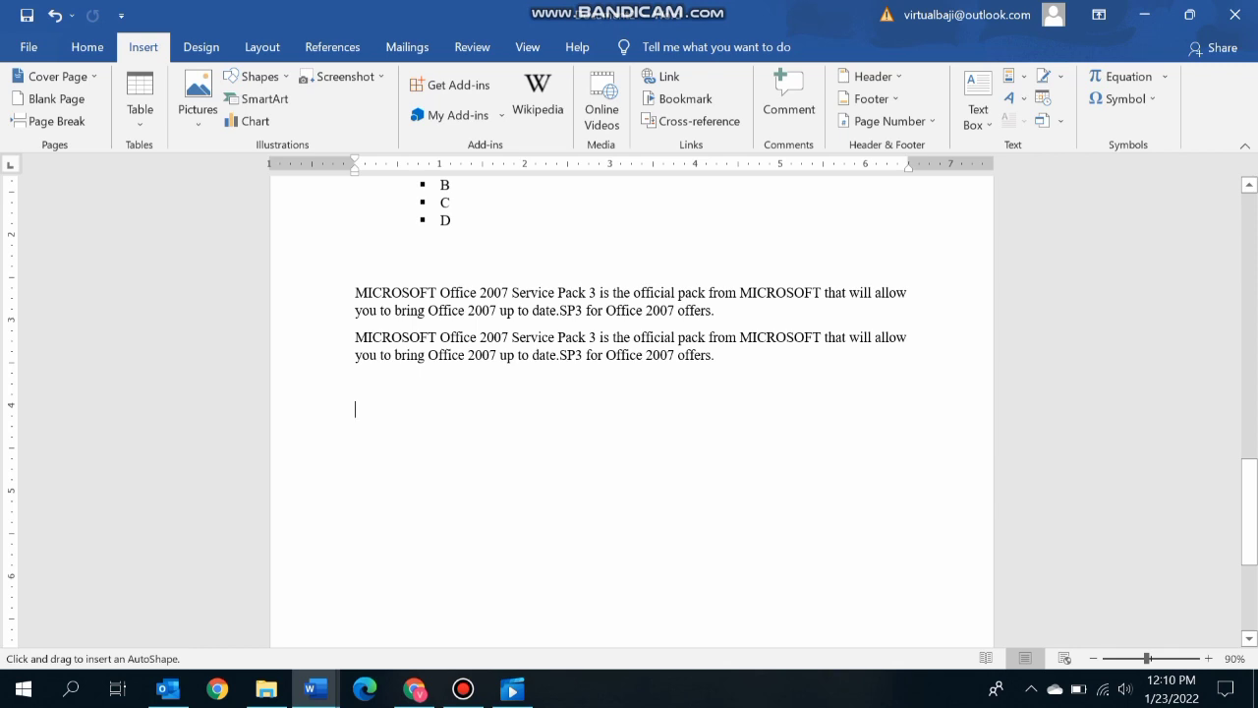
drag(374, 407, 681, 517)
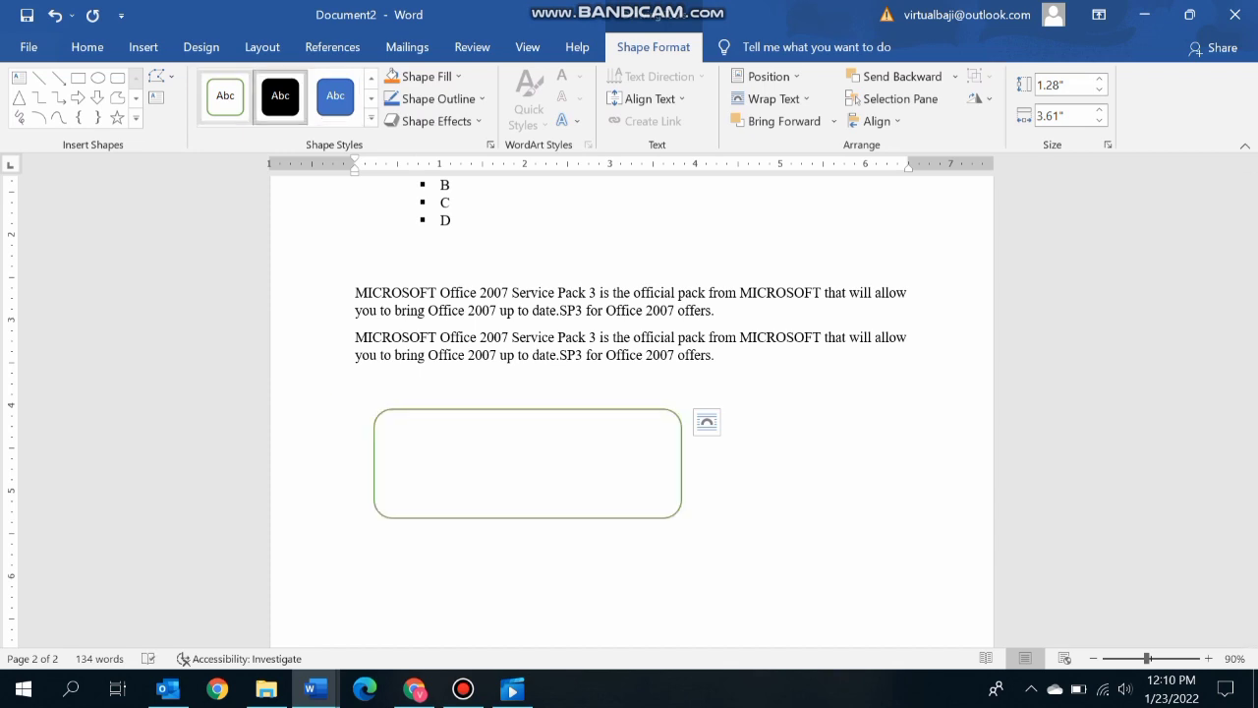
click(371, 117)
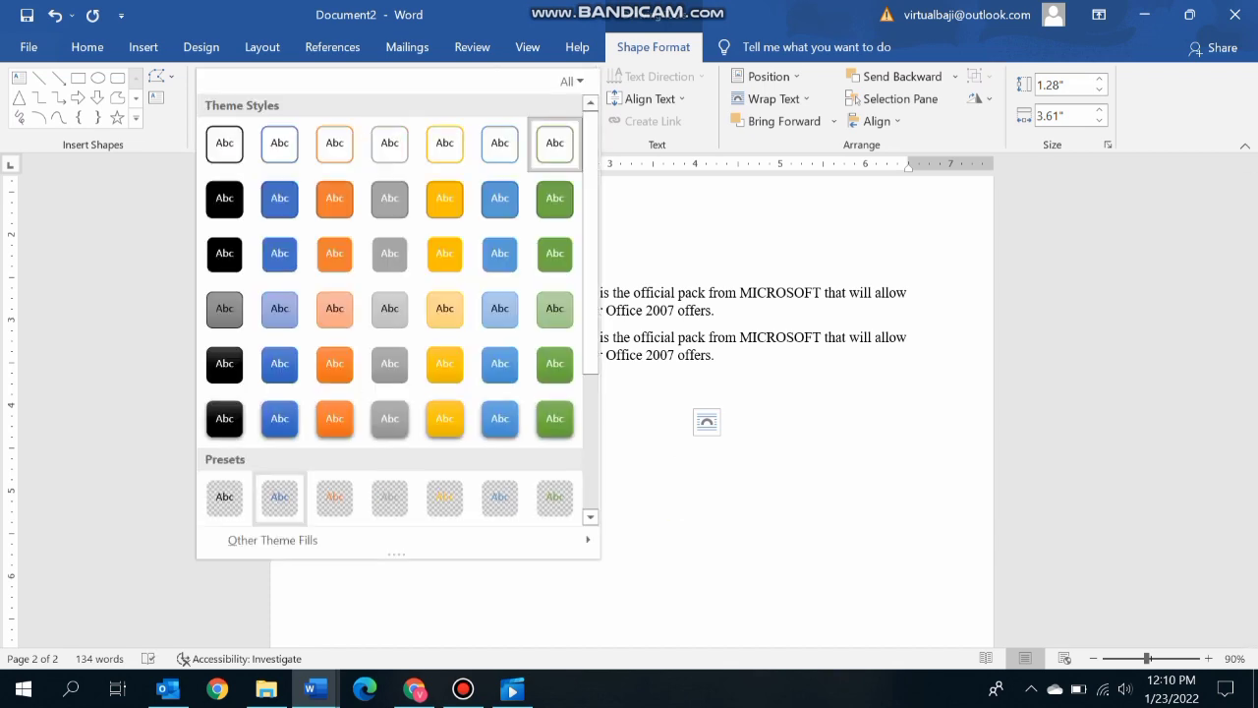
click(389, 496)
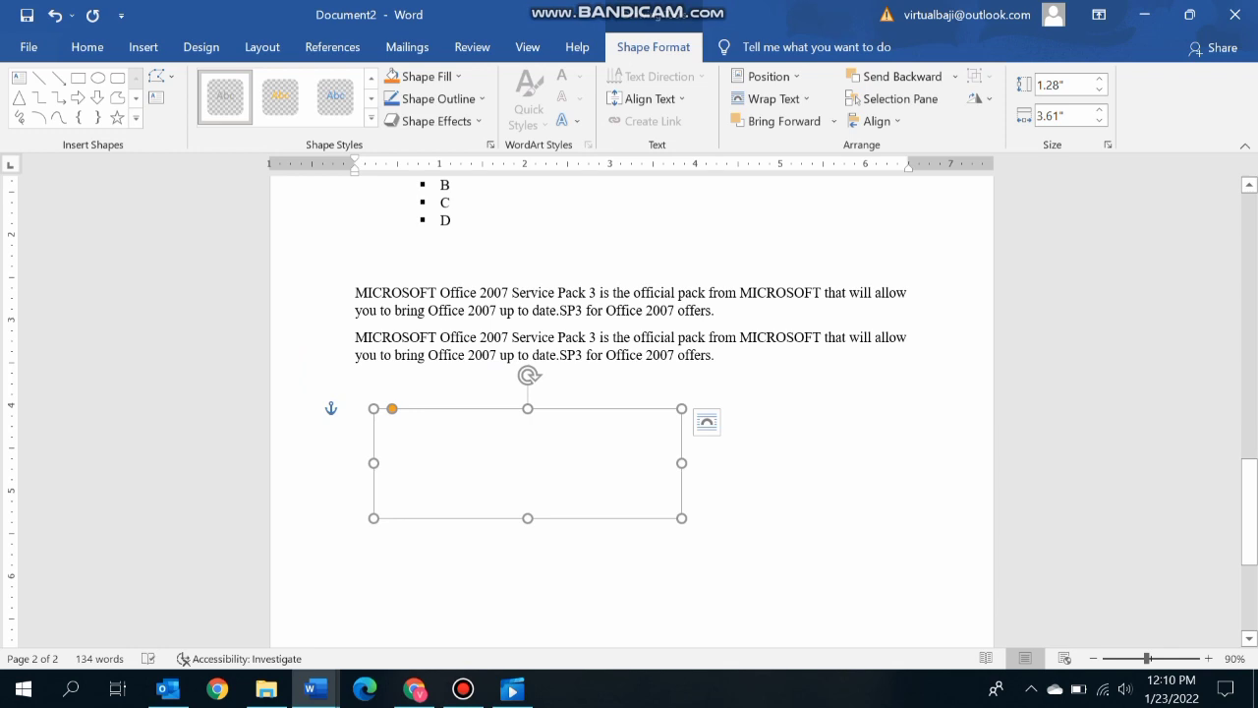
text(Fatghjsxm,szixklm;a)
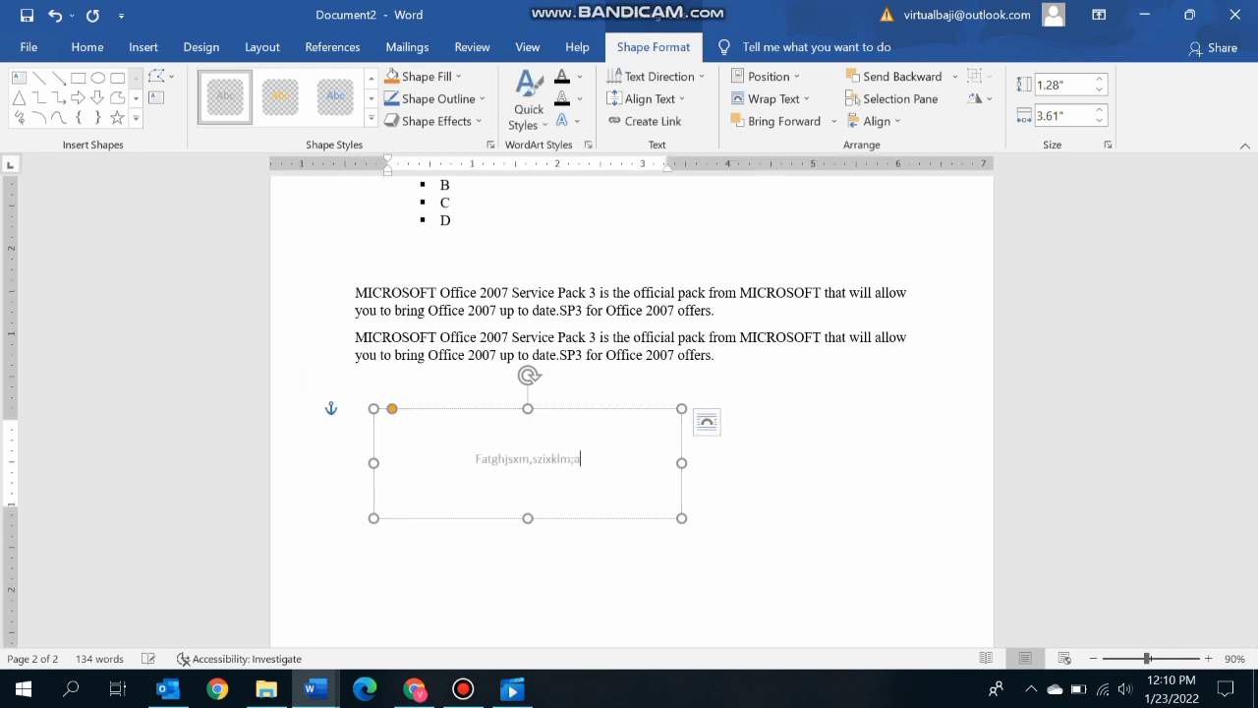
text(x.)
key(BackSpace)
key(BackSpace)
key(BackSpace)
key(BackSpace)
key(BackSpace)
key(BackSpace)
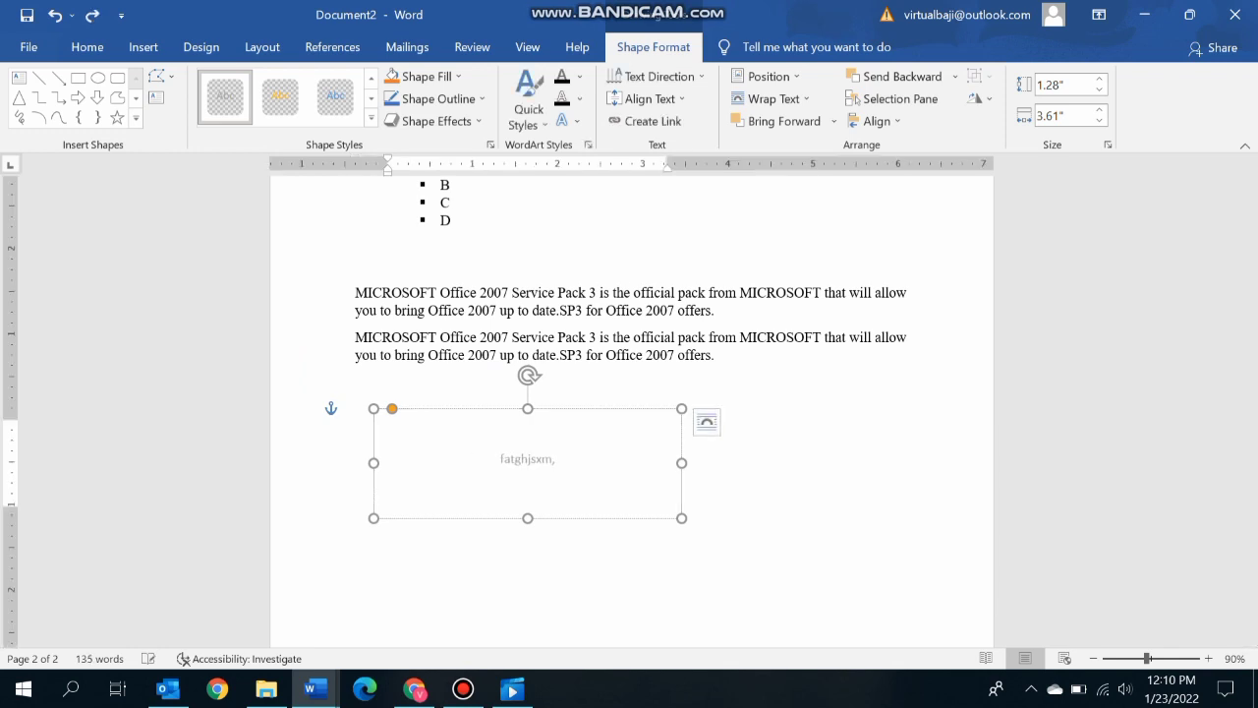
key(BackSpace)
key(BackSpace)
key(BackSpace)
key(ctrl+z)
key(ctrl+y)
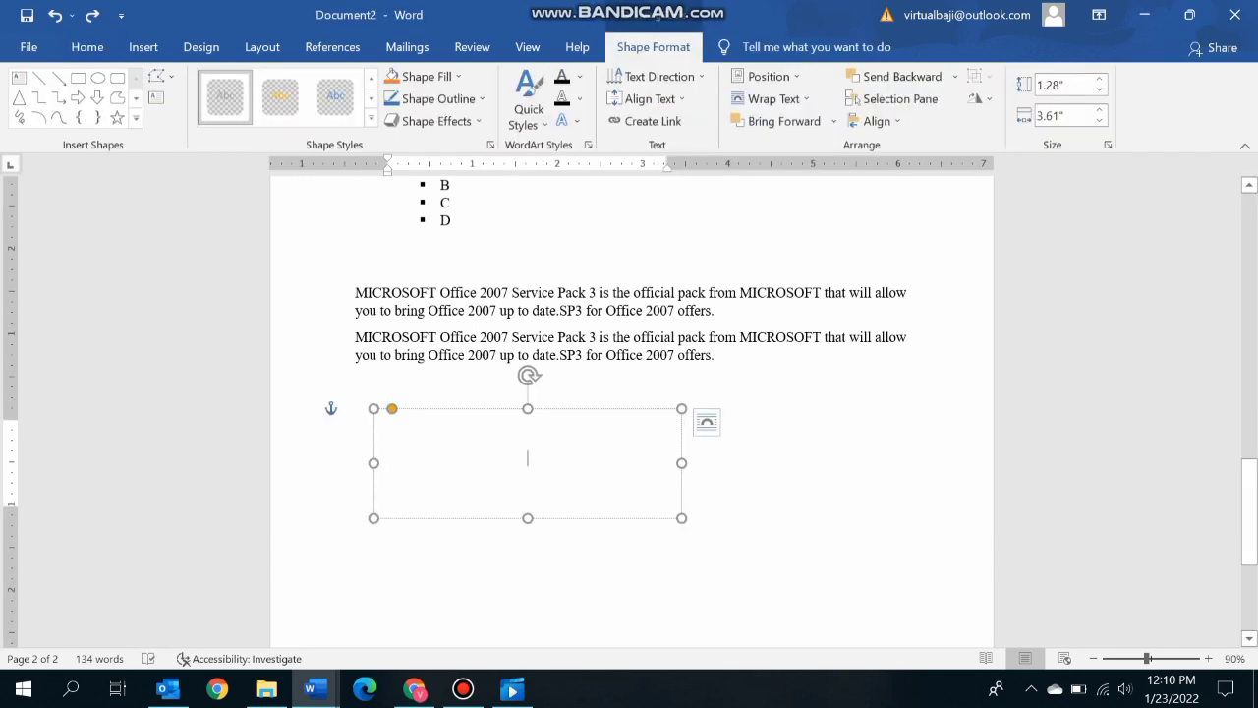
right_click(504, 417)
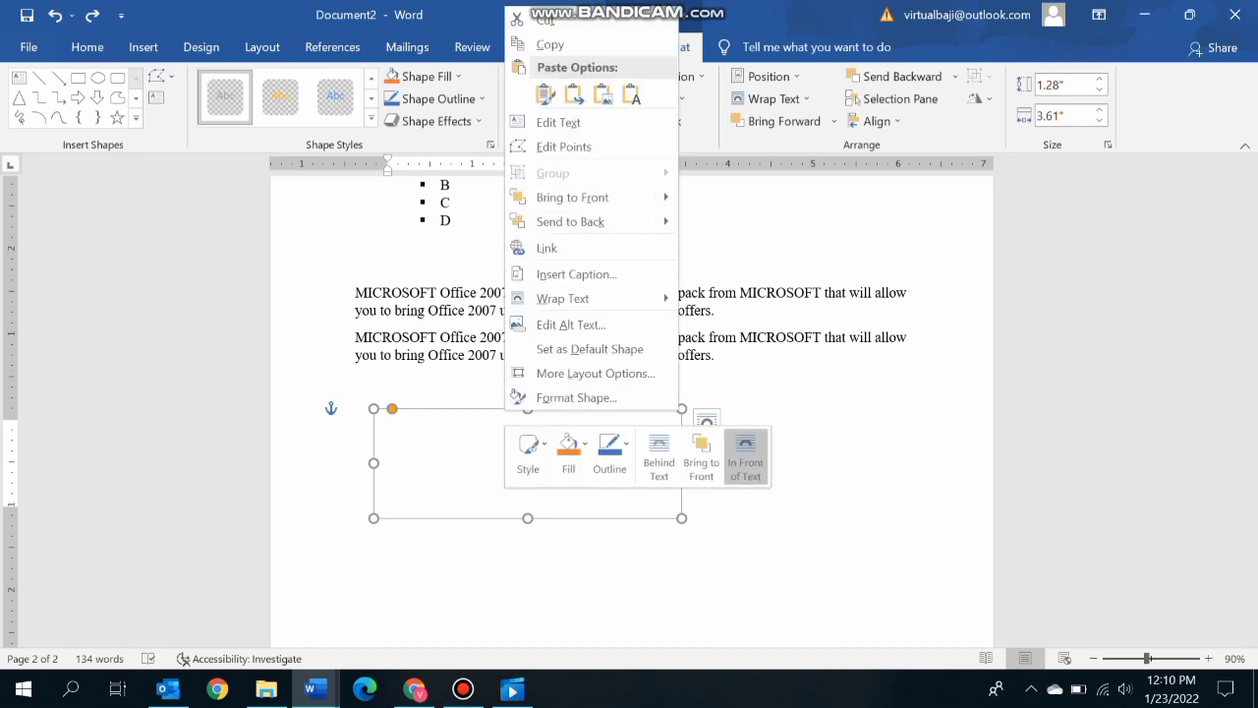
click(545, 20)
right_click(452, 423)
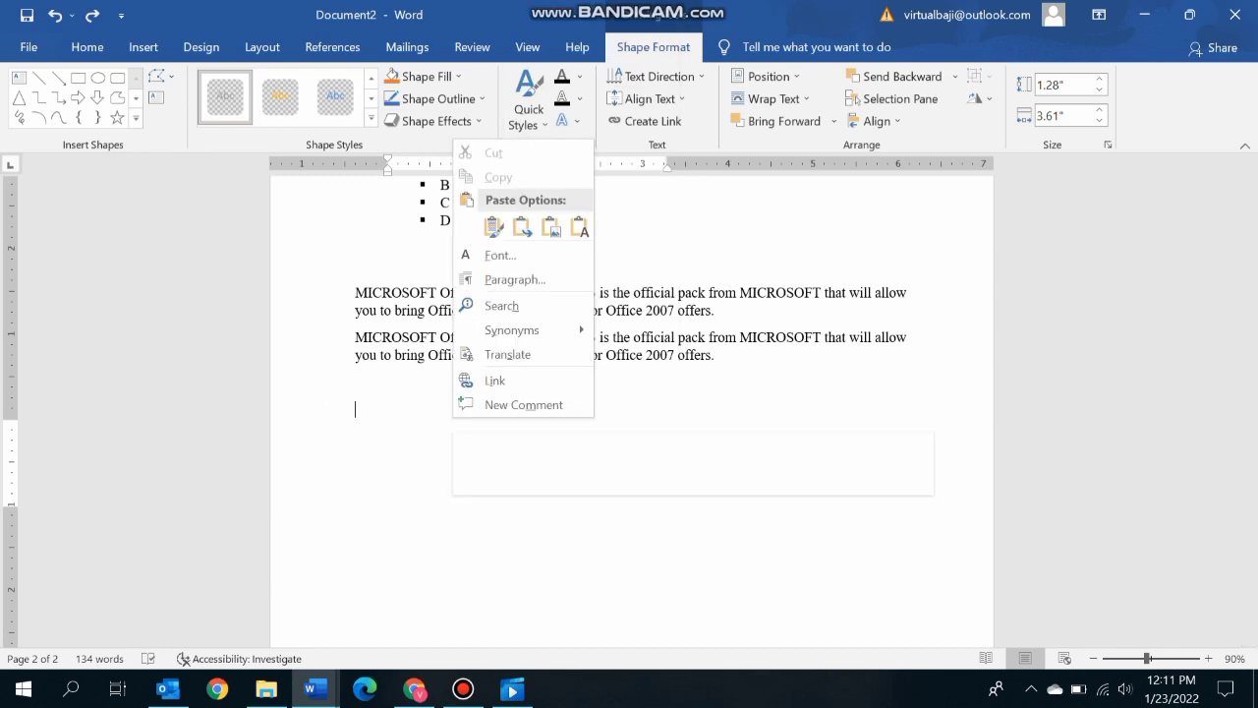
key(Escape)
key(ctrl+z)
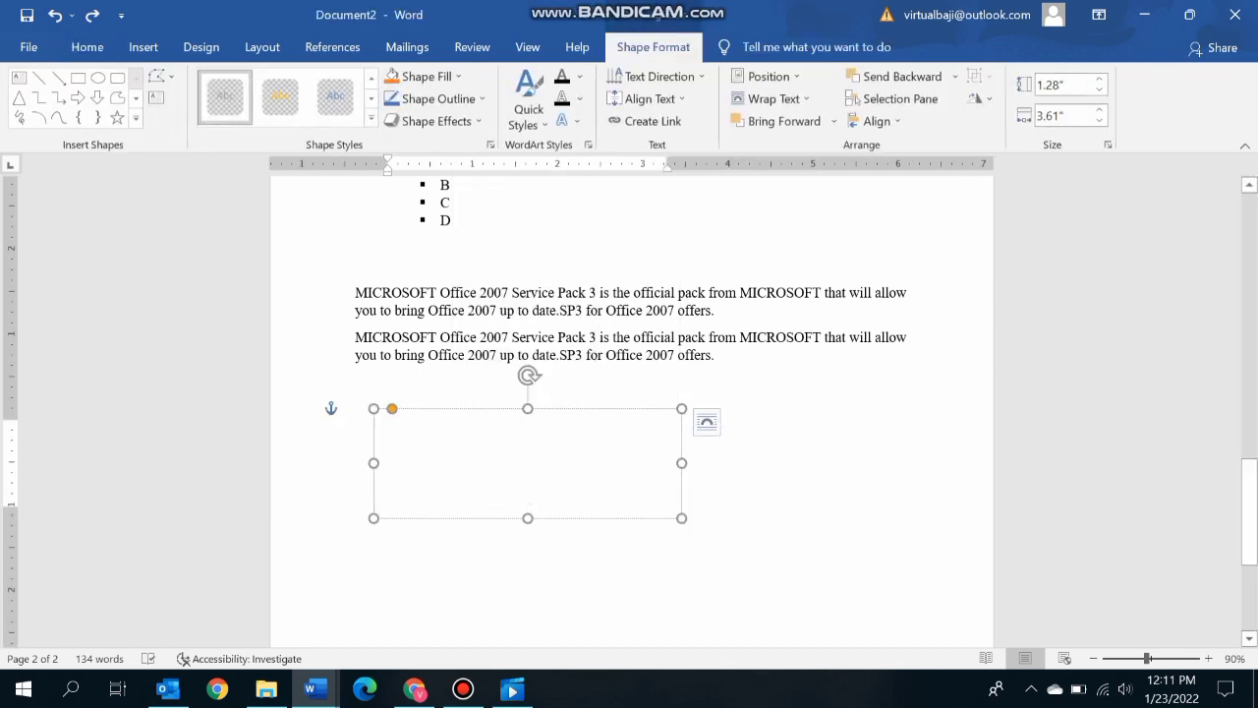
key(Delete)
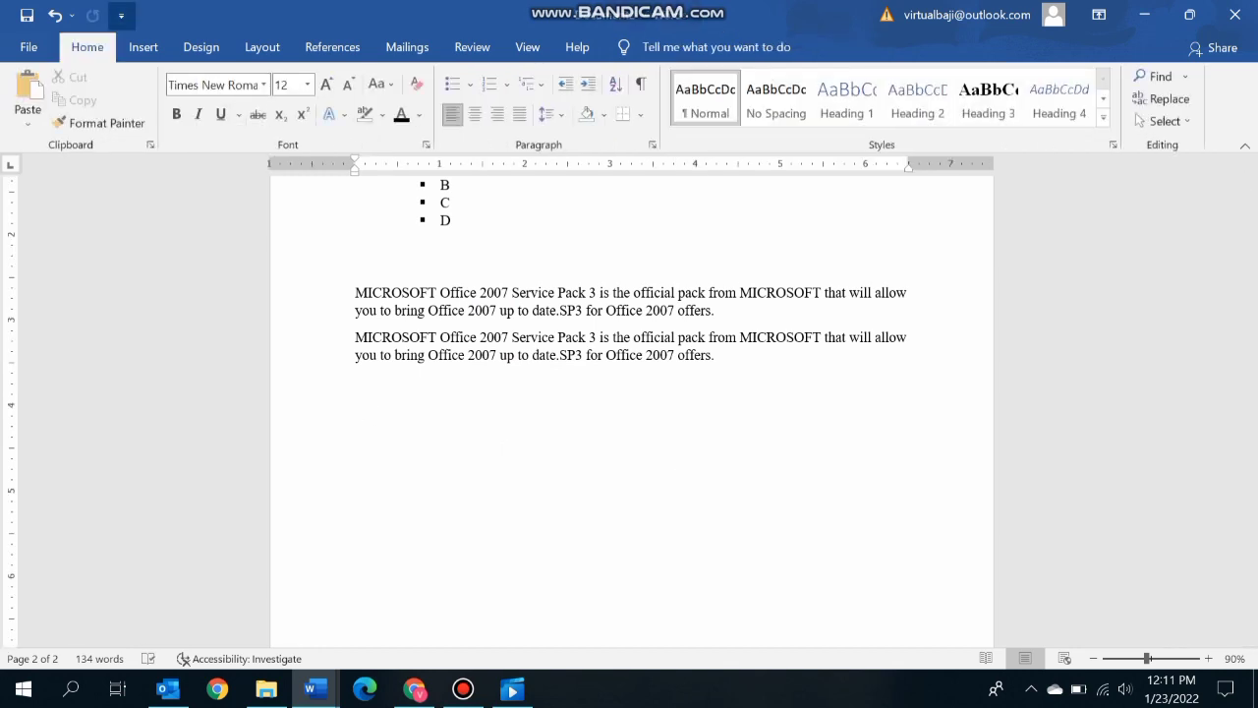
key(alt+n)
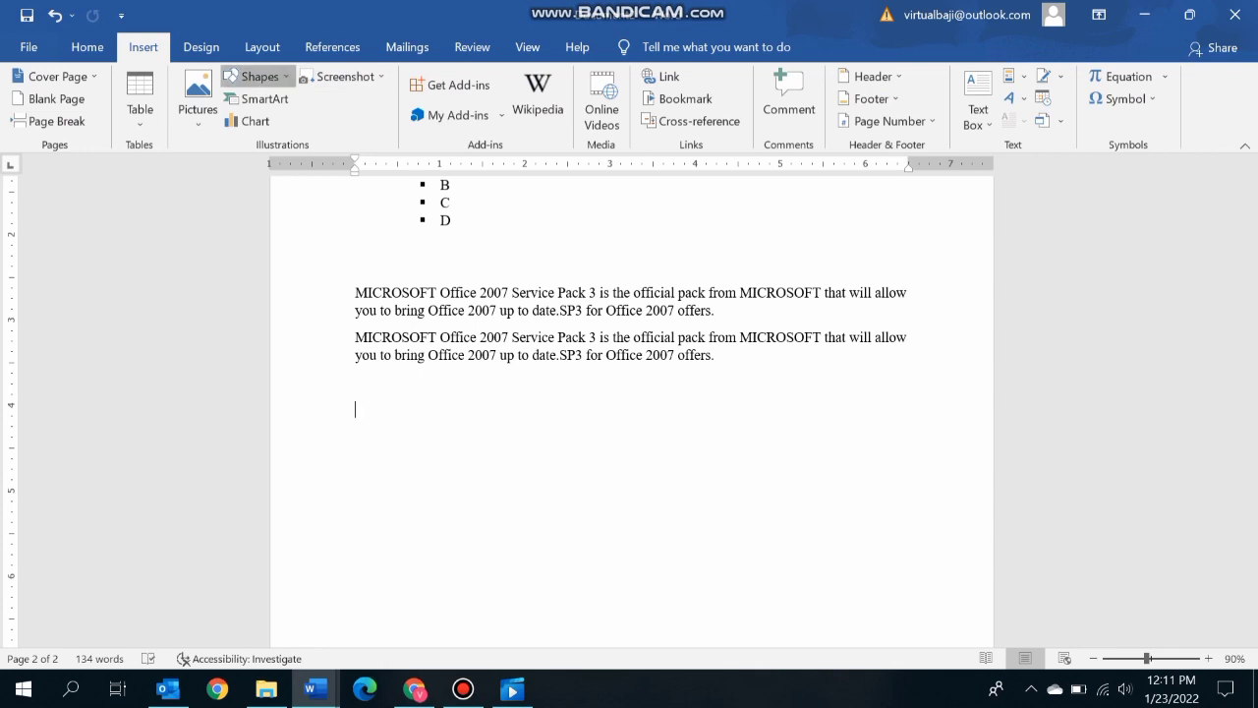
click(236, 77)
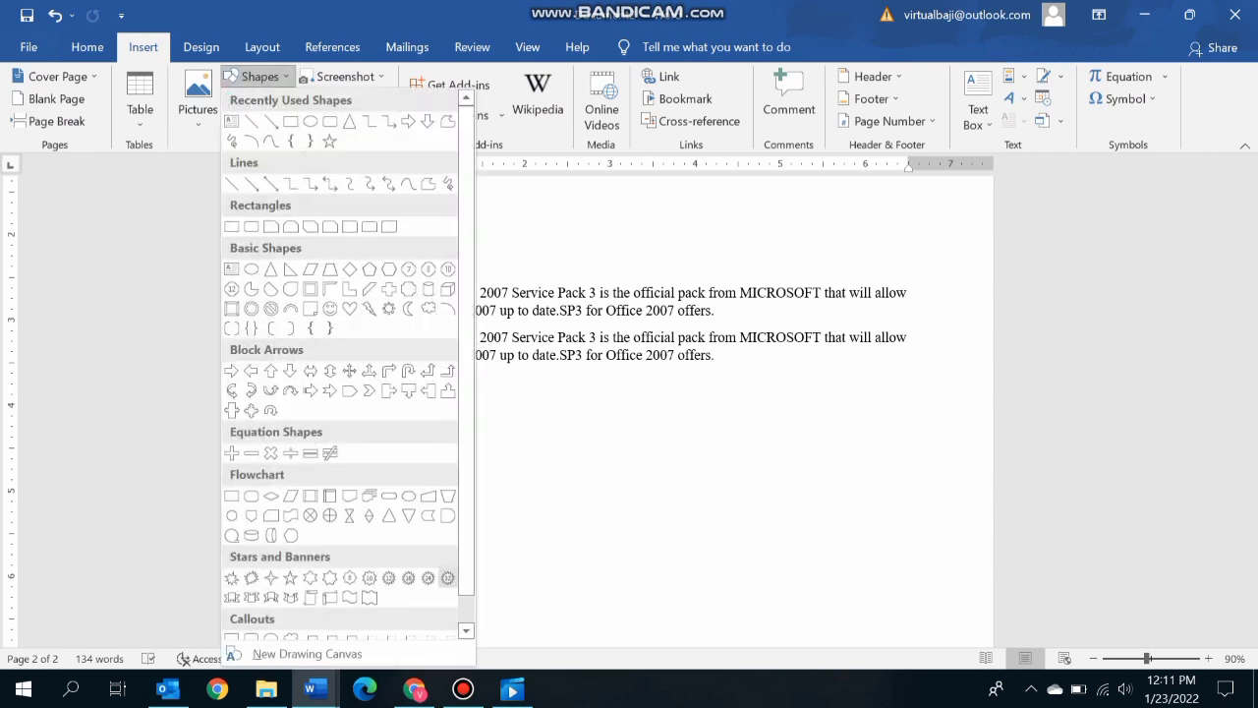
scroll(344, 363, down, 1)
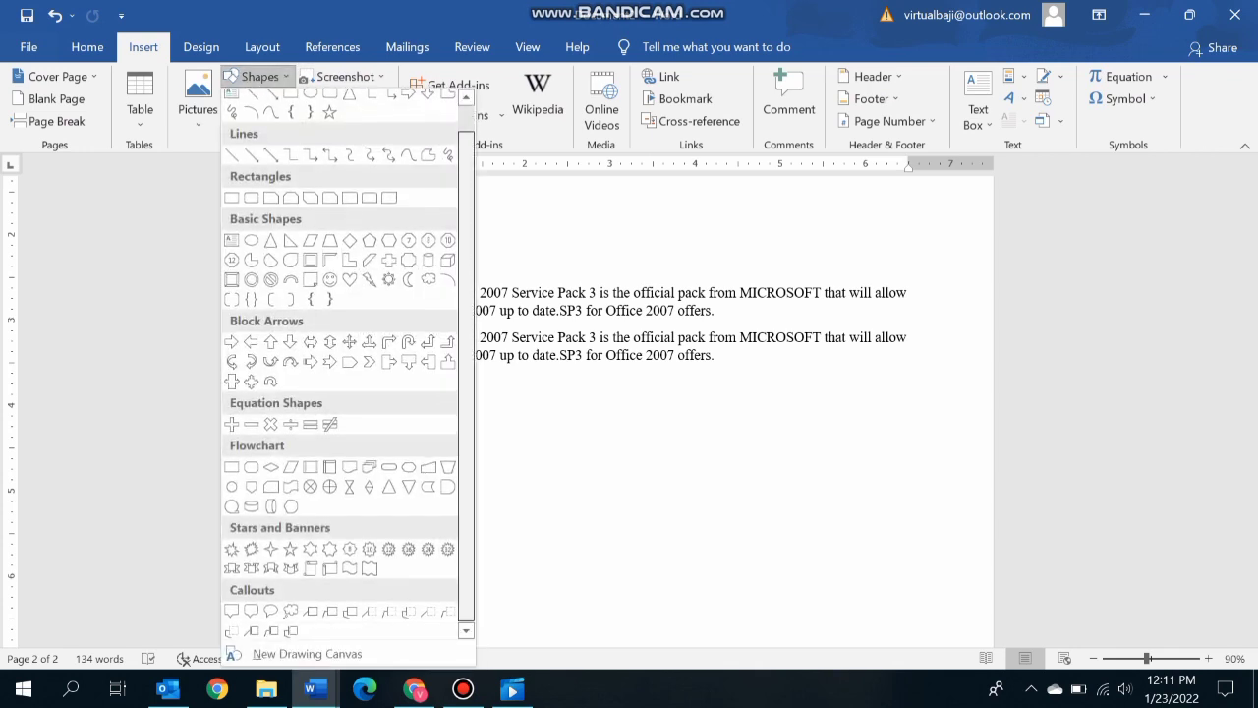
scroll(349, 364, up, 1)
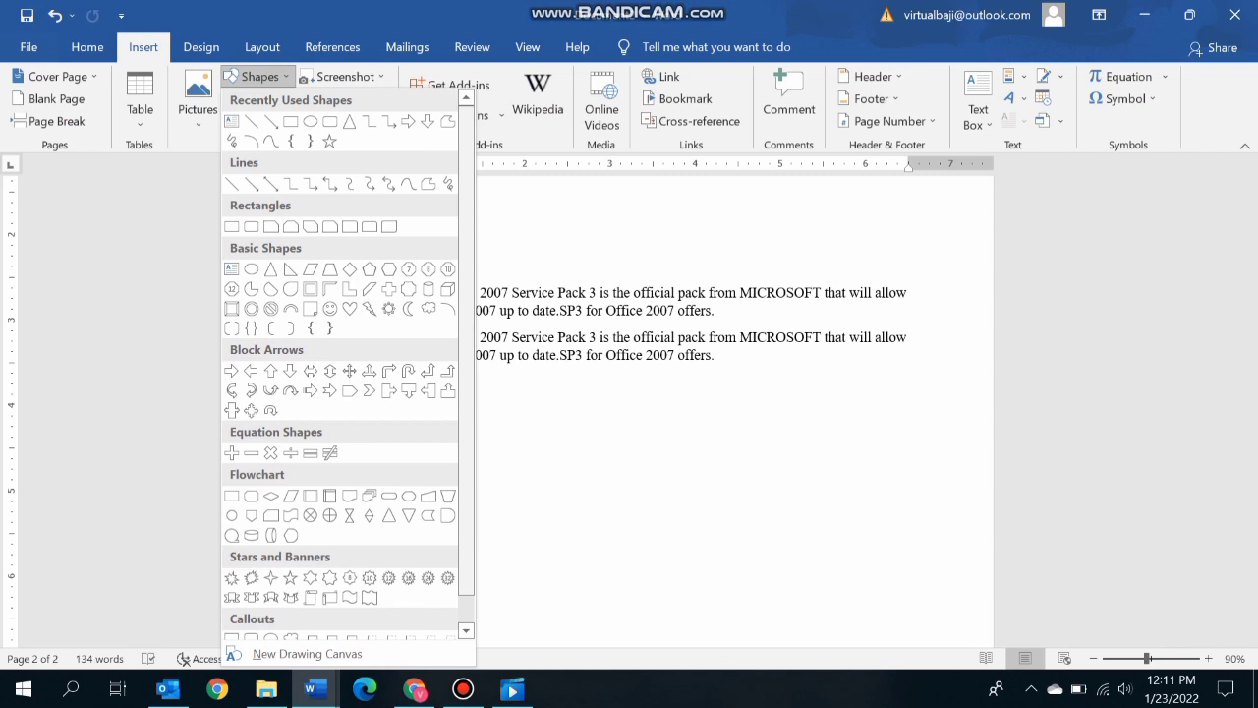
click(231, 76)
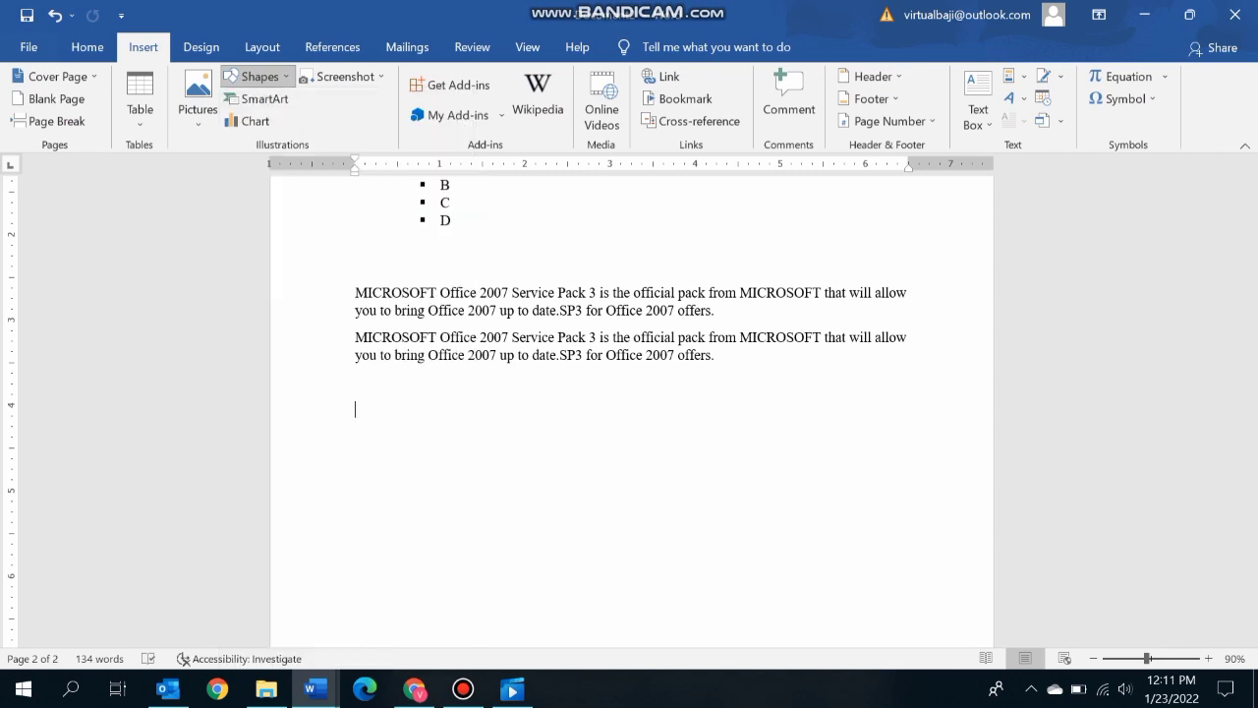
click(248, 121)
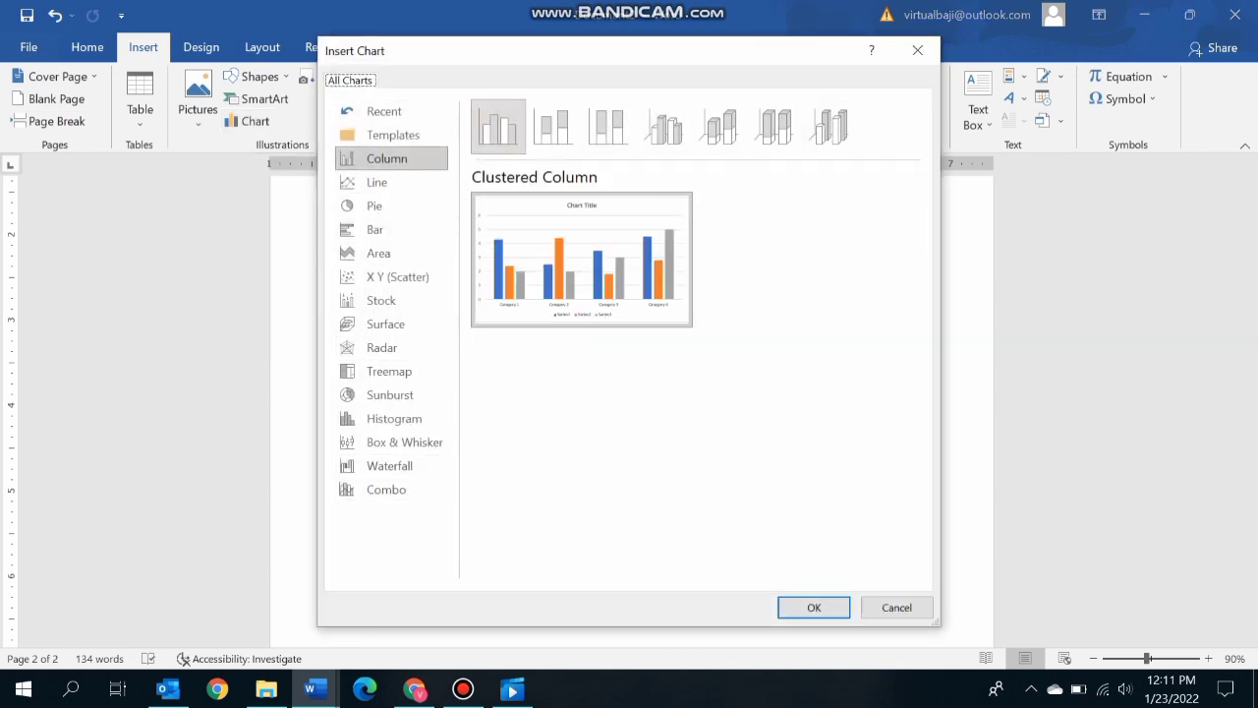
click(554, 126)
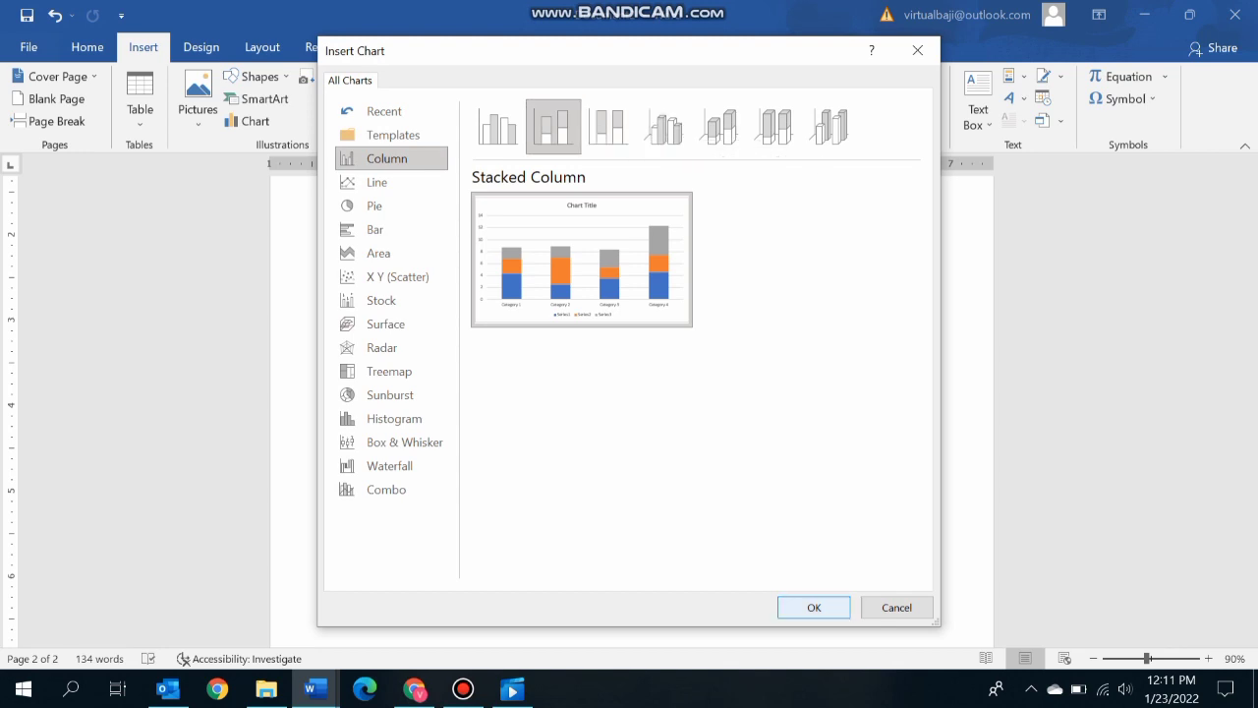
click(814, 607)
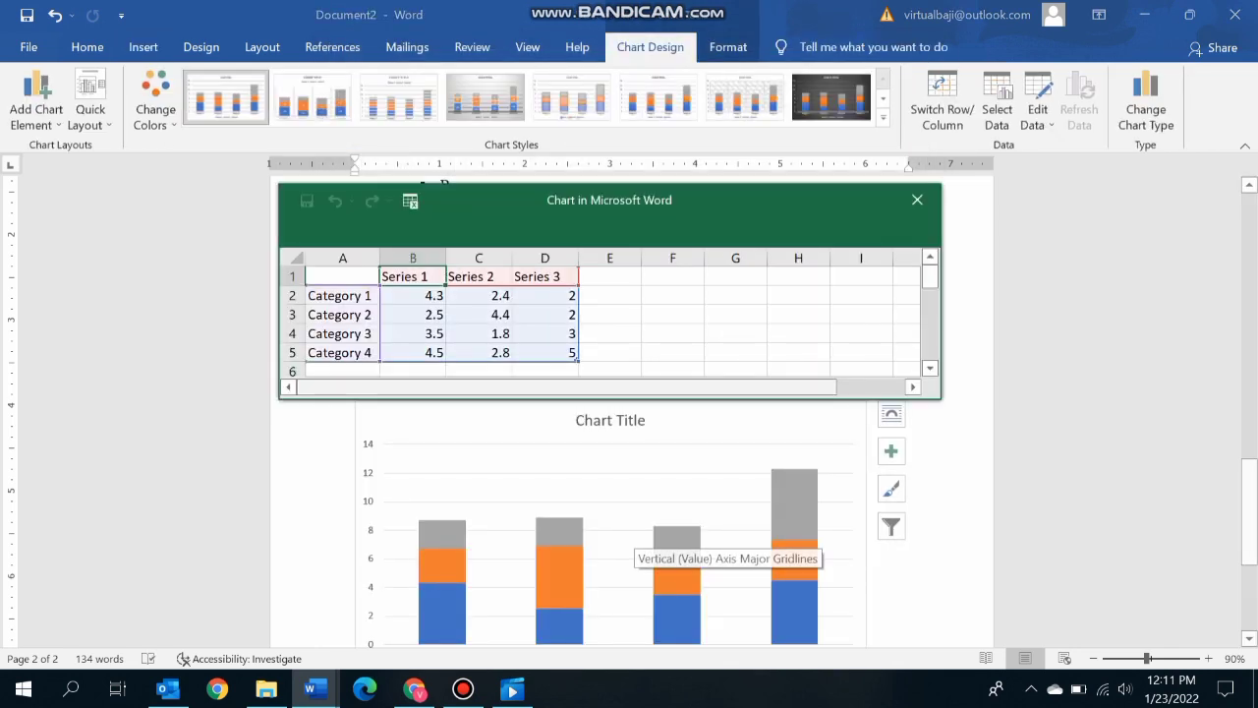
click(917, 200)
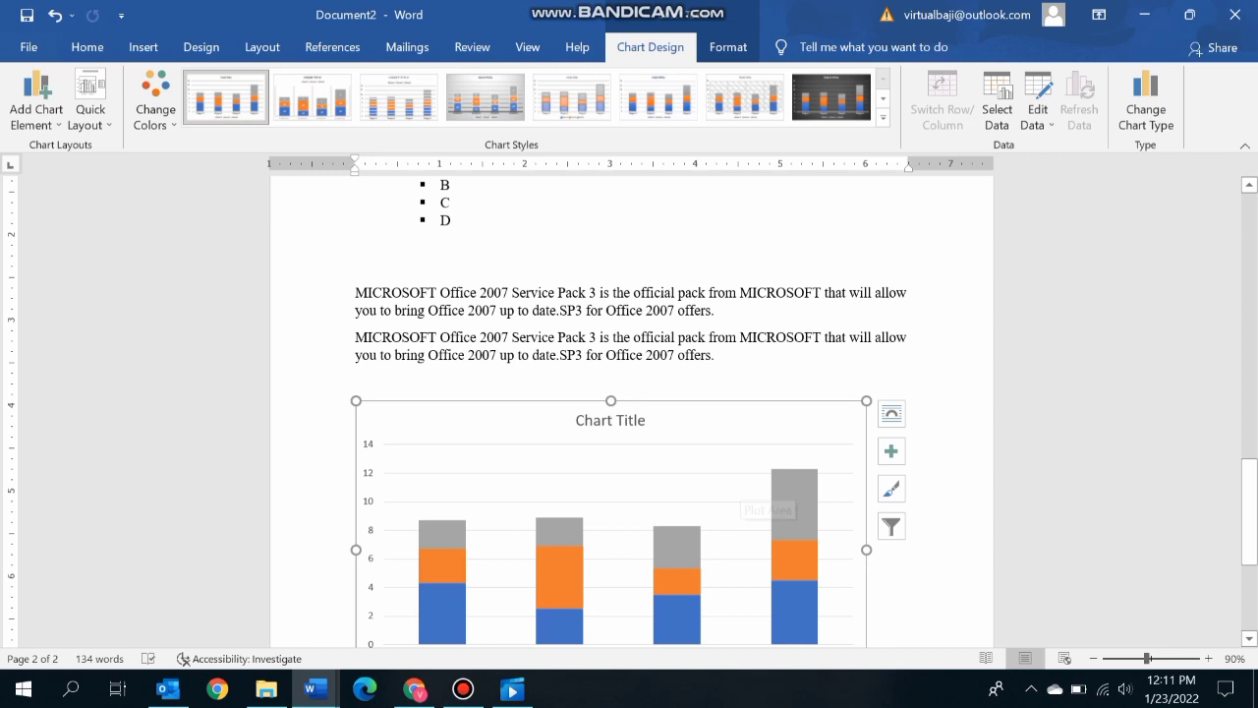
key(Delete)
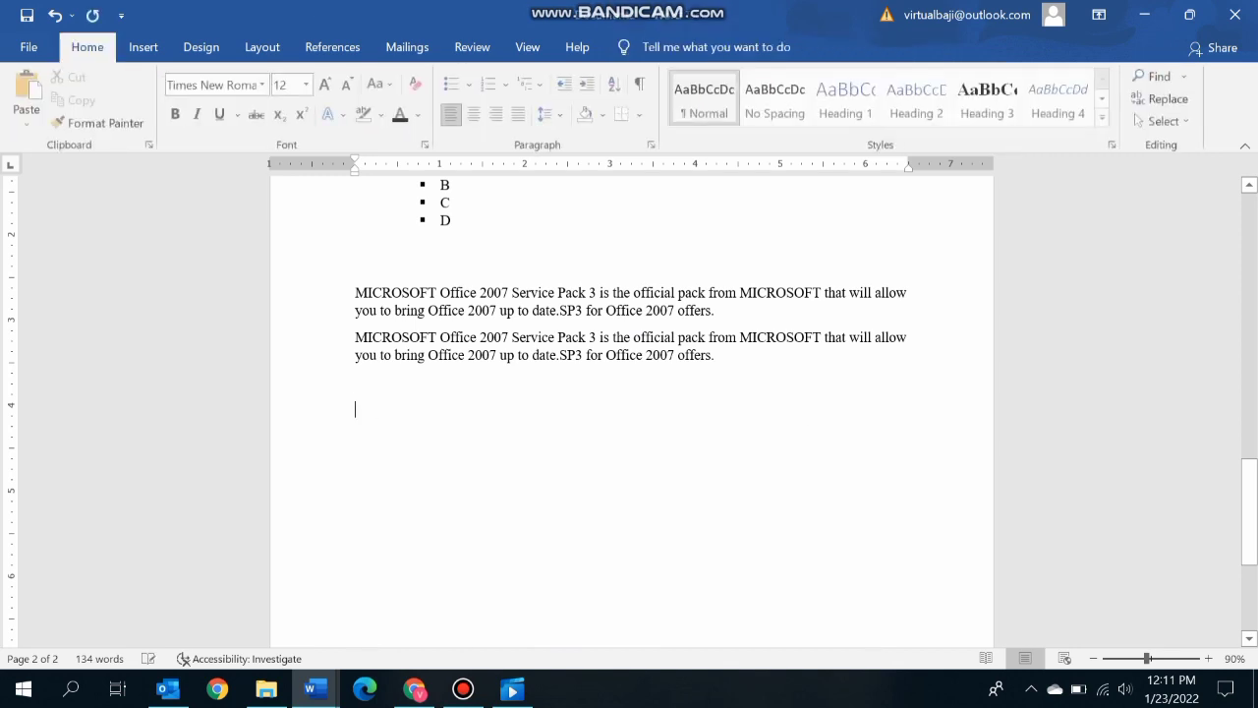
click(144, 46)
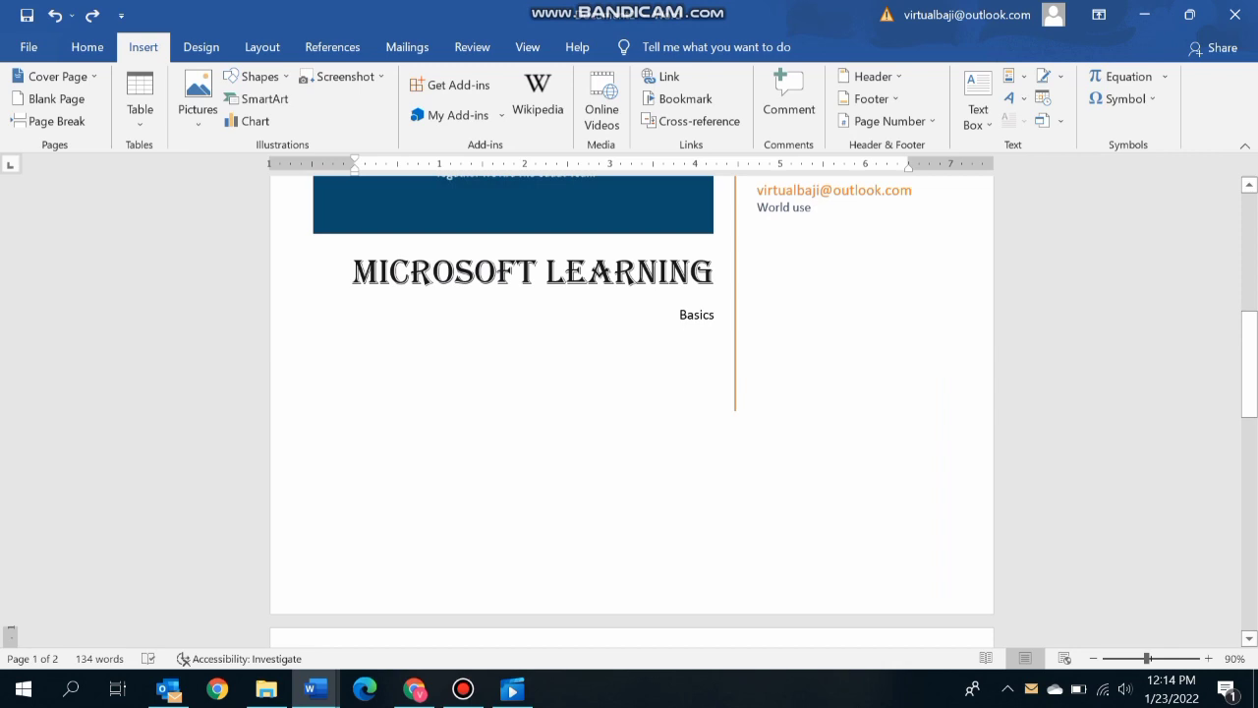
Step: Insert a Blank header and delete its [Type here] placeholder
mouse_move(1250, 364)
mouse_down()
mouse_move(1250, 320)
mouse_move(1250, 480)
mouse_move(1249, 457)
mouse_up()
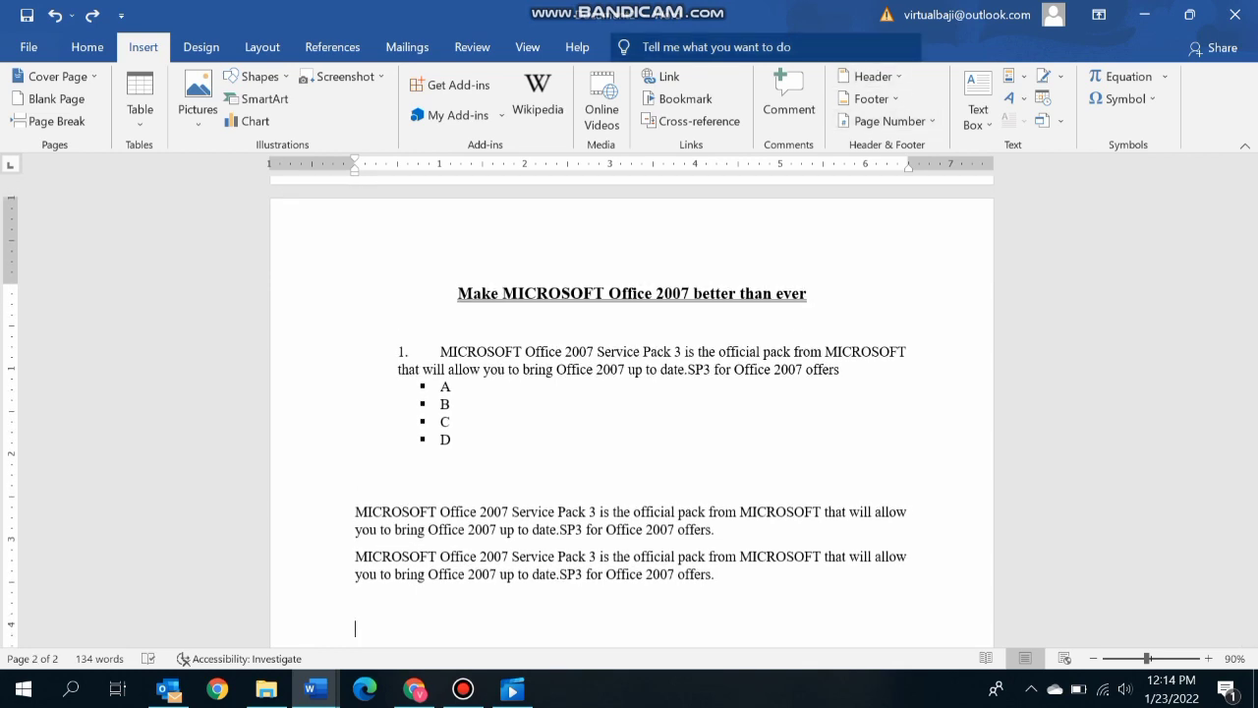
click(870, 76)
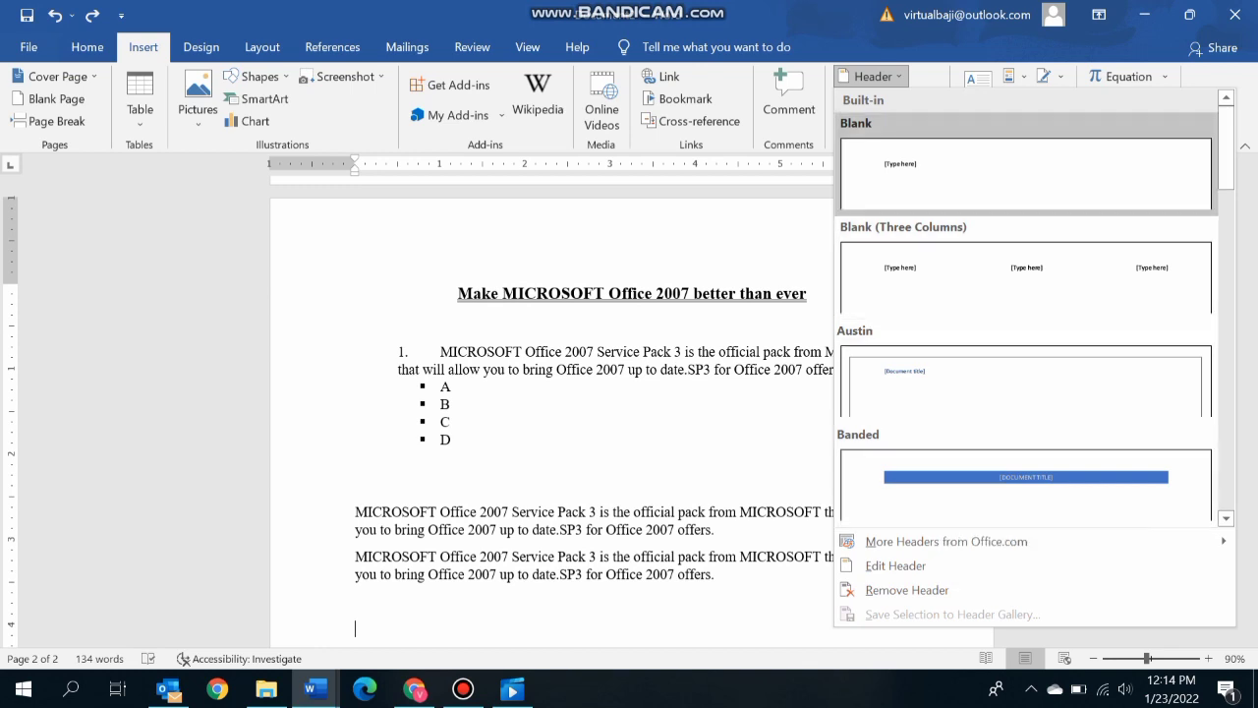
click(1025, 174)
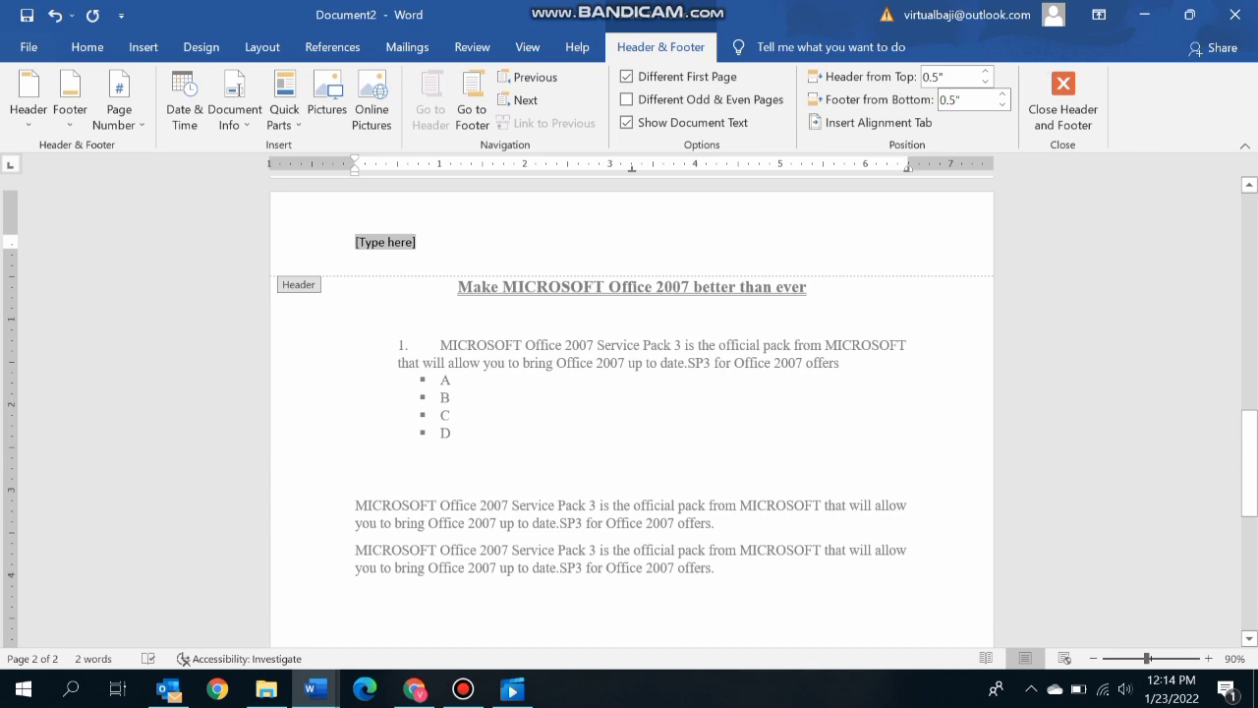
click(385, 242)
key(Delete)
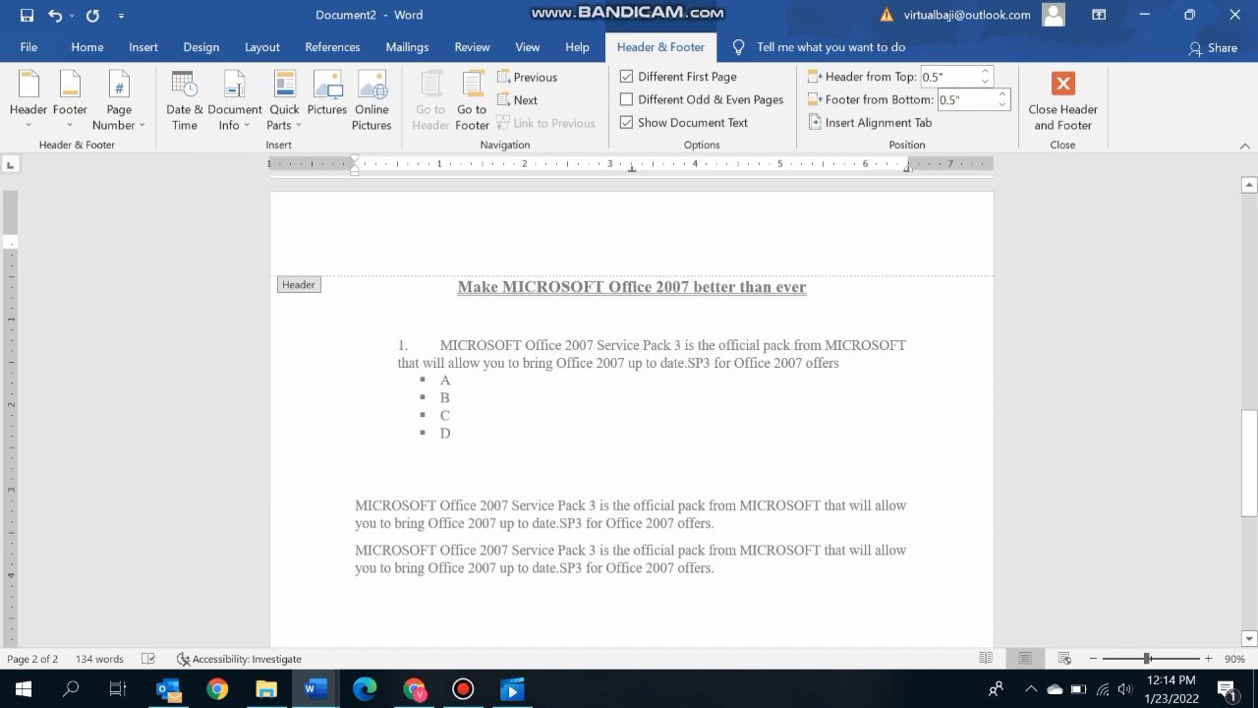
right_click(356, 238)
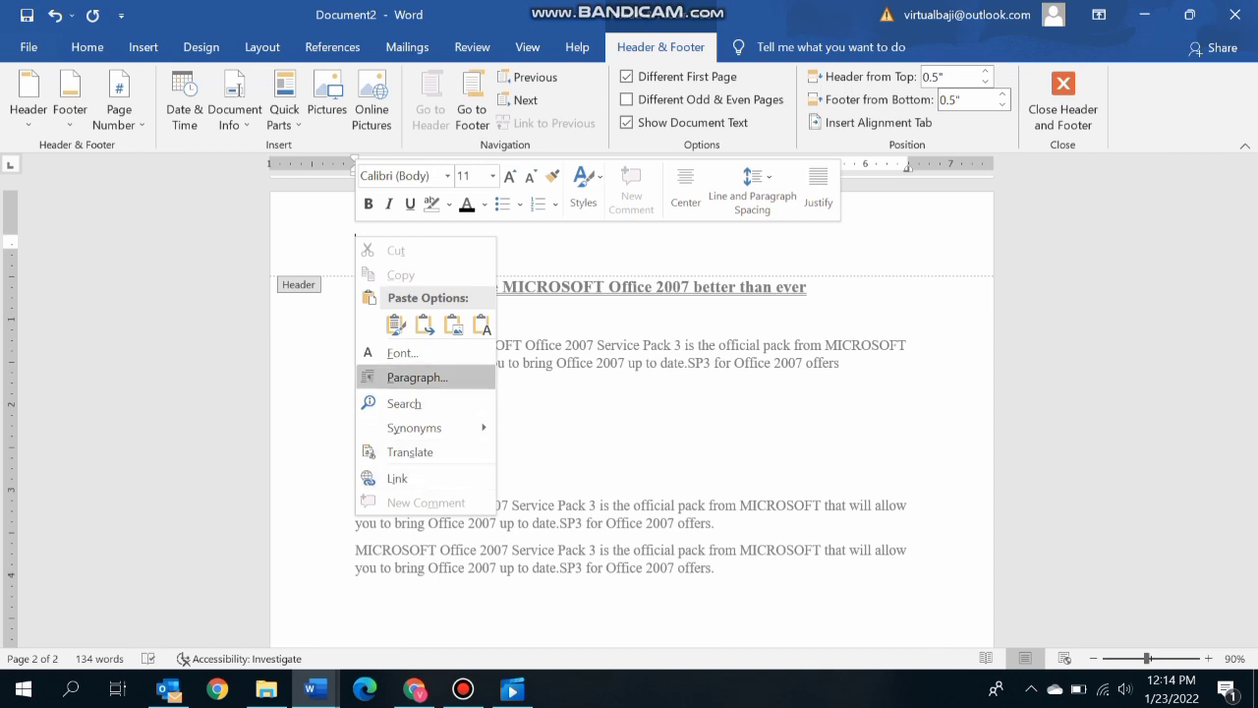
key(Escape)
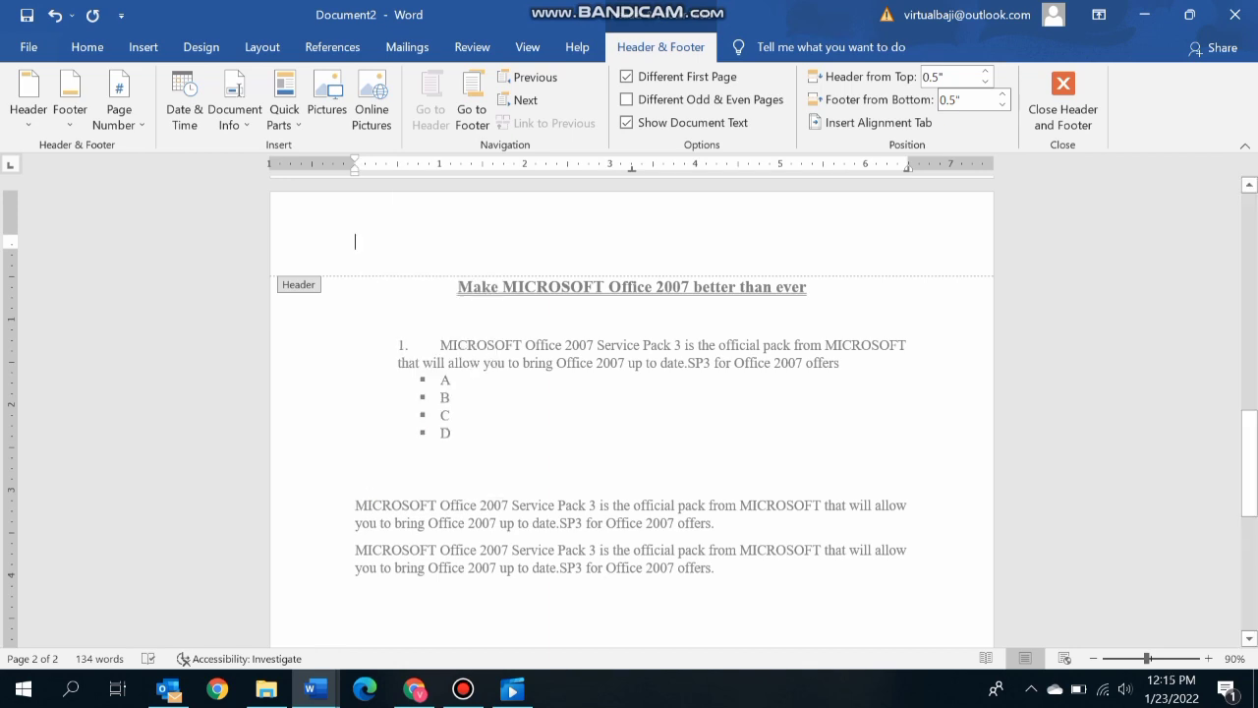
Step: Insert the Saaav Creations logo picture into the header and shrink it under an inch
click(327, 99)
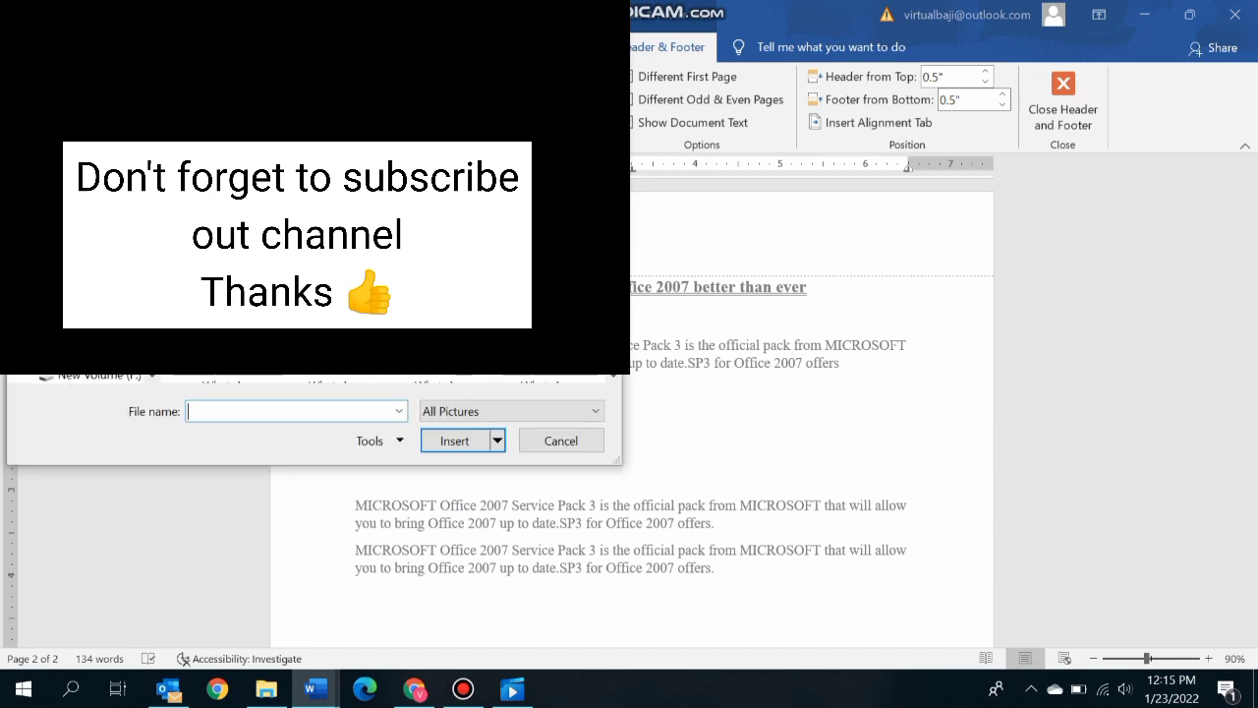
click(546, 324)
click(454, 440)
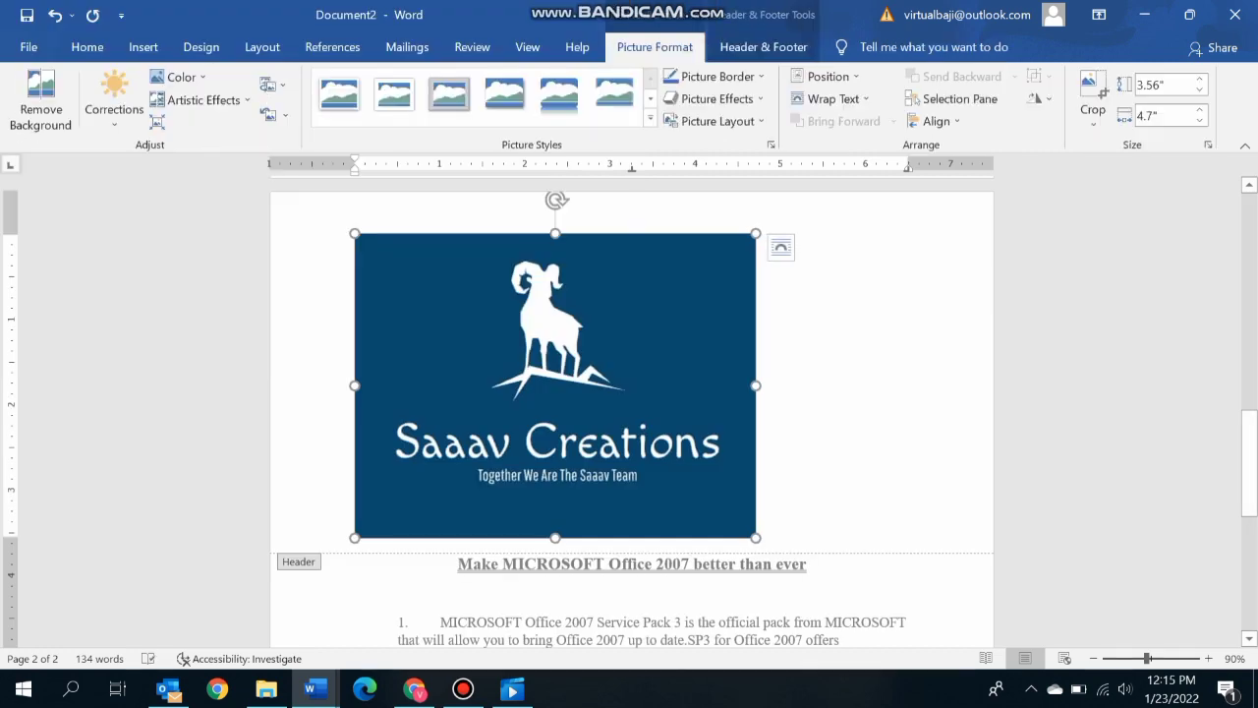
drag(755, 538, 560, 389)
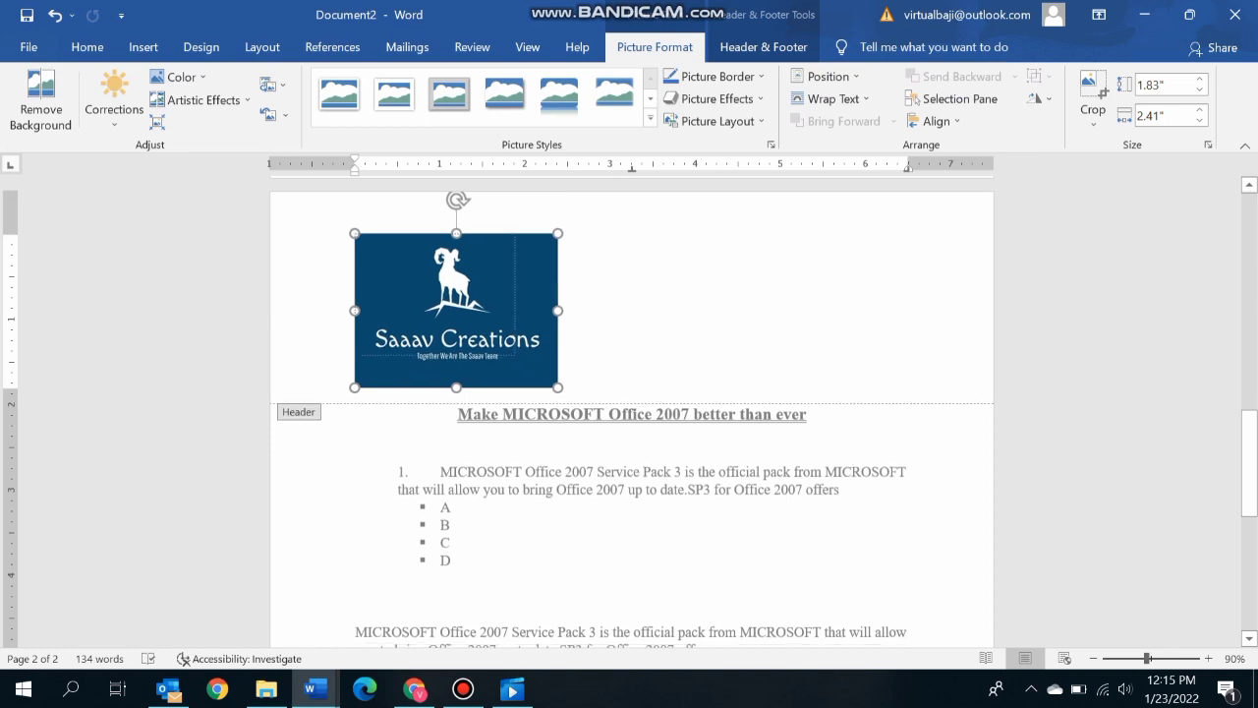
drag(561, 389, 454, 309)
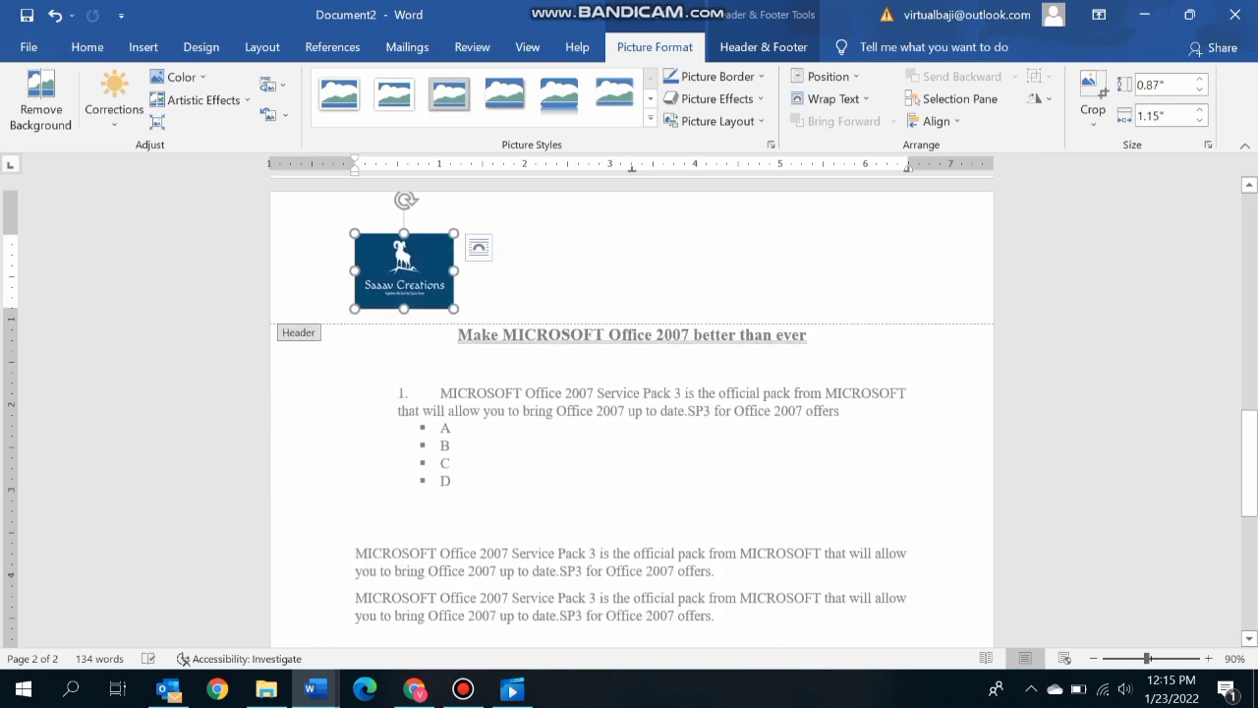
Step: Right-align the logo, make it slightly smaller, and start a new header line
click(87, 46)
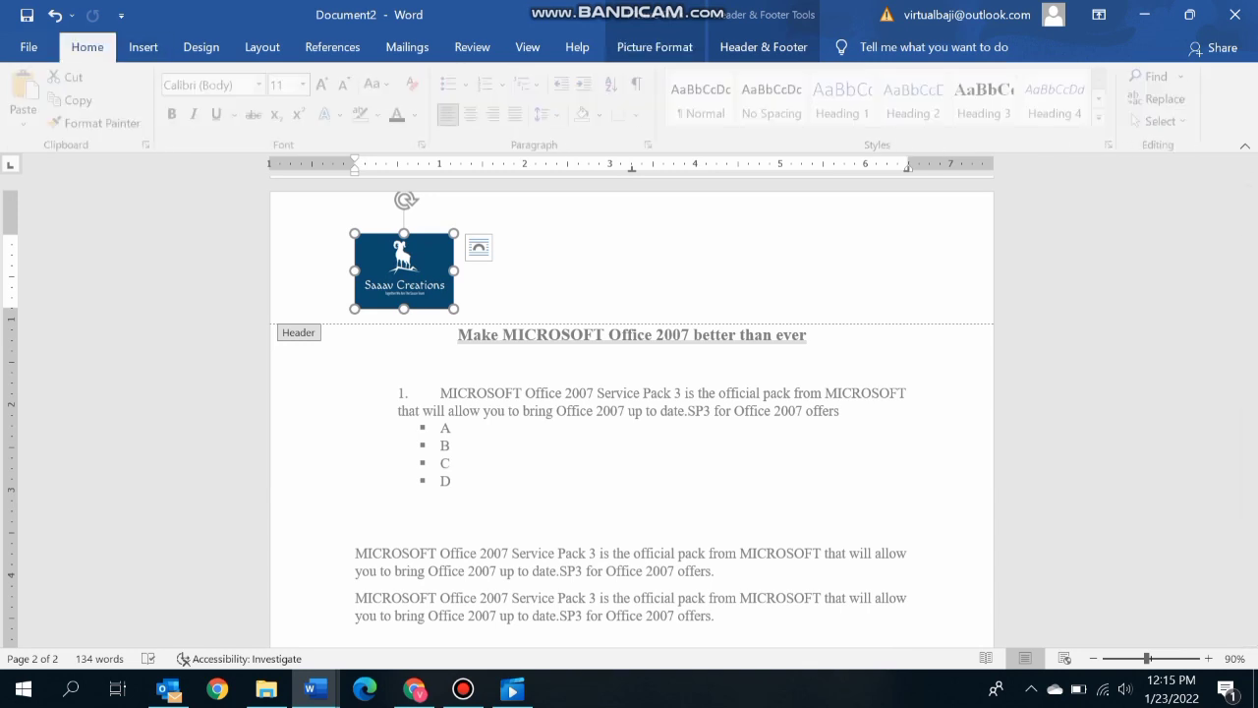
click(496, 114)
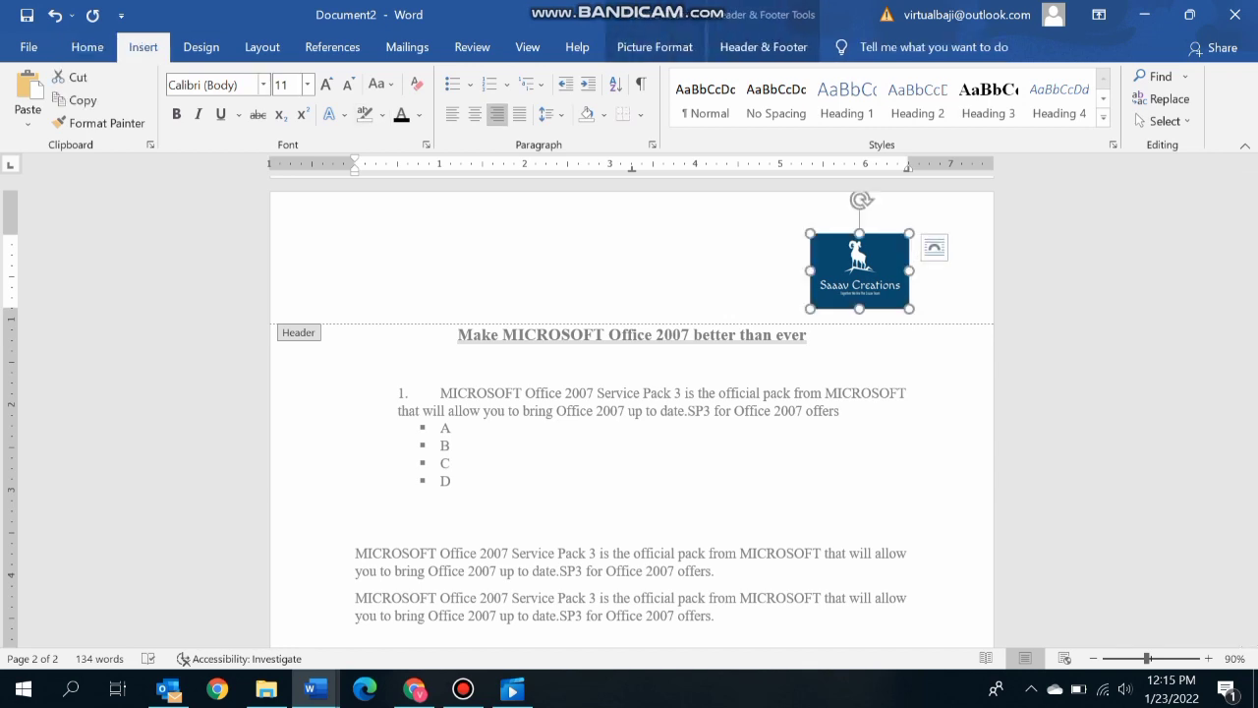
click(142, 46)
click(762, 46)
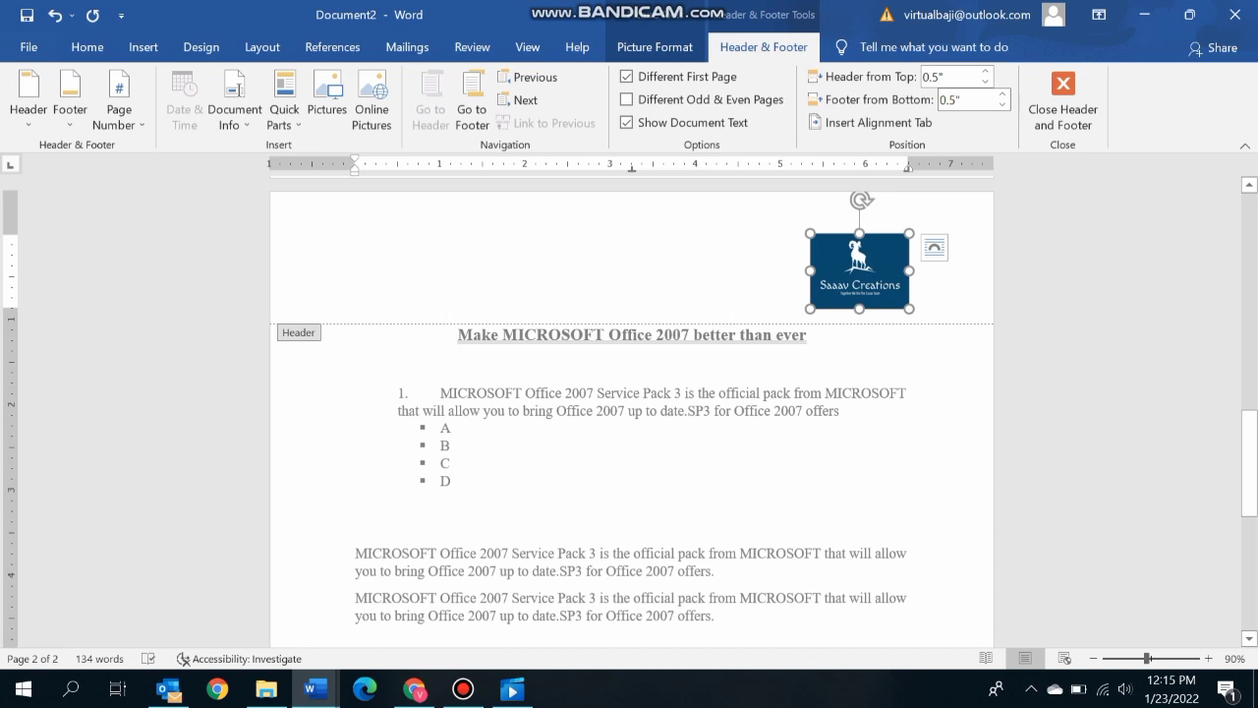
drag(810, 309, 820, 304)
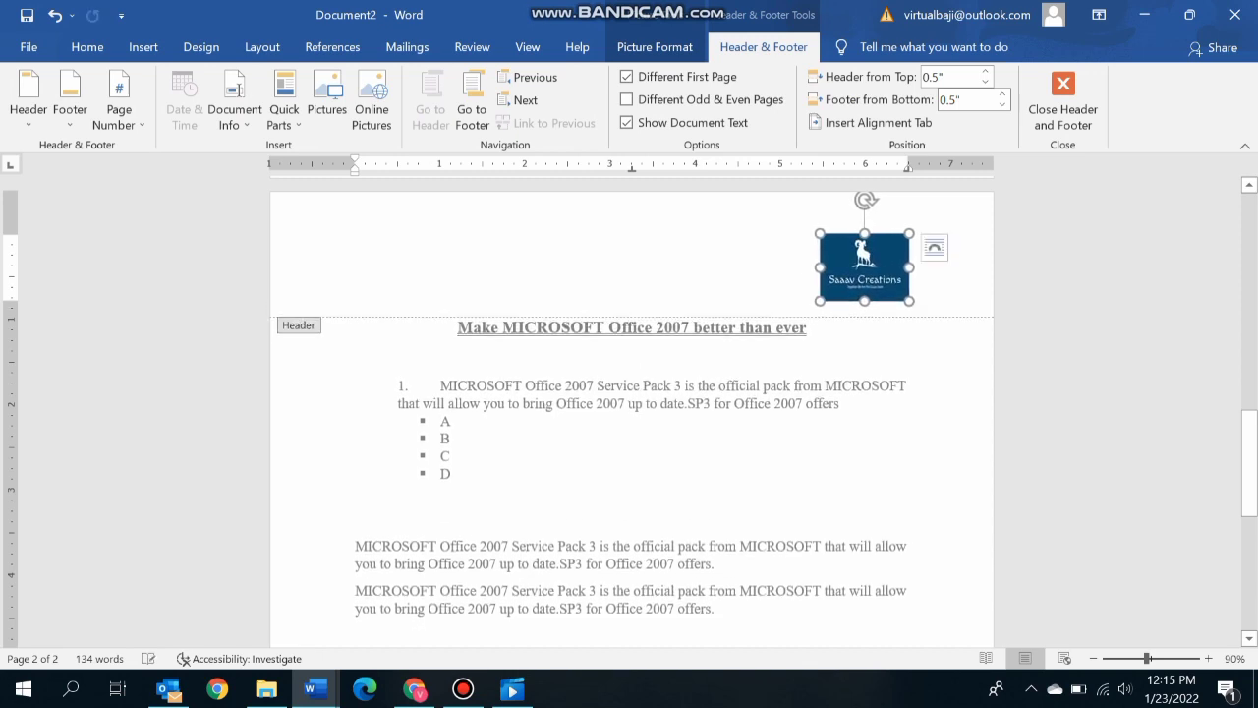
click(912, 295)
key(Return)
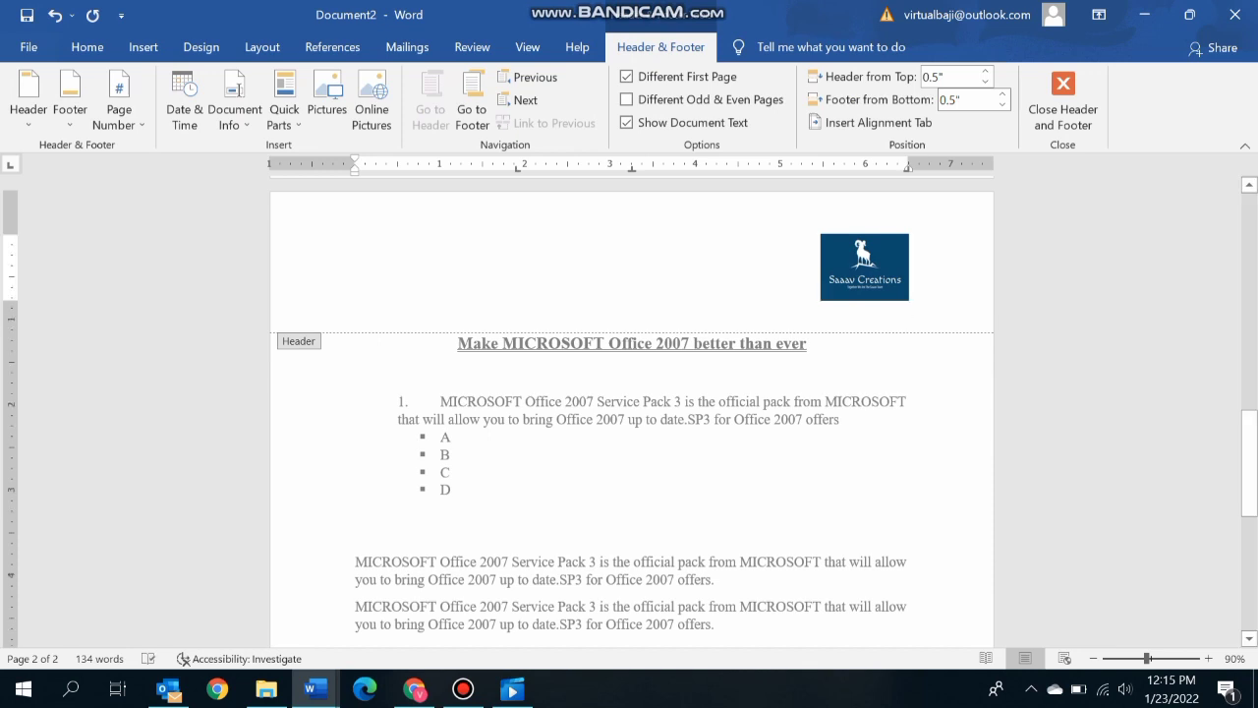
Step: Type 'Create your own path' in the header and make it bold
text(New Inn)
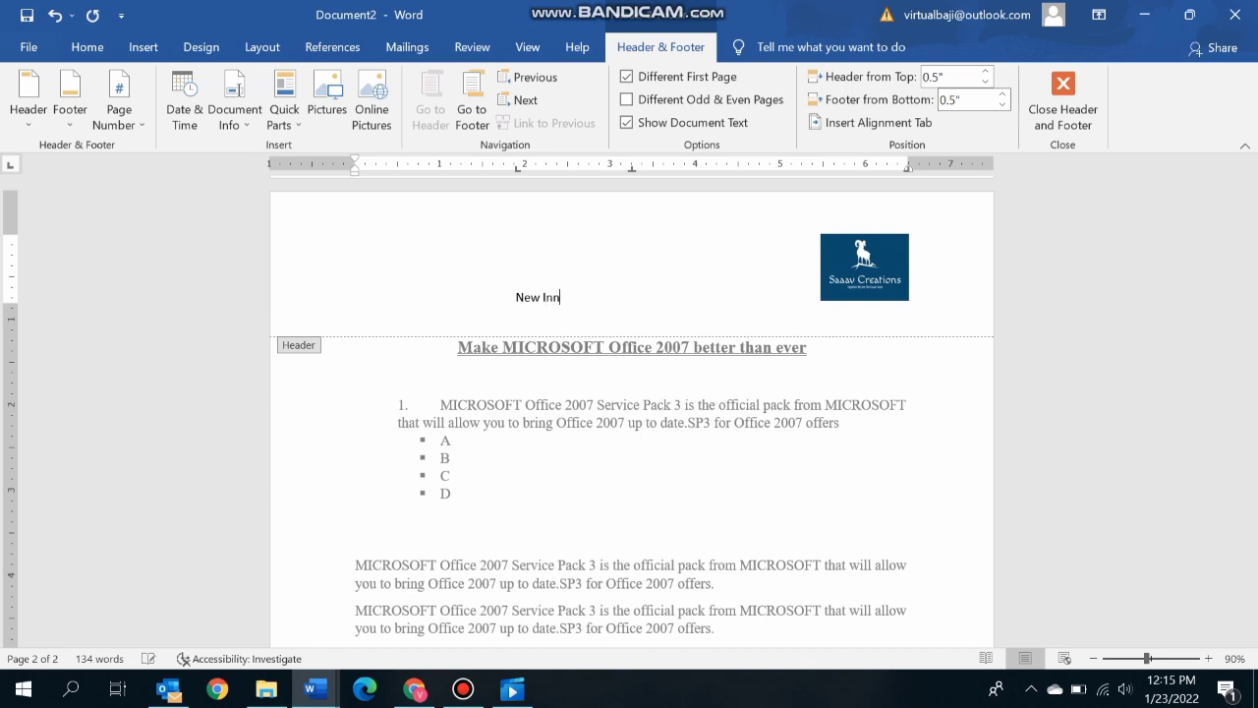
text(ovation)
key(BackSpace)
key(BackSpace)
key(BackSpace)
key(BackSpace)
key(BackSpace)
key(BackSpace)
key(BackSpace)
key(BackSpace)
key(BackSpace)
key(BackSpace)
key(BackSpace)
text(C)
key(BackSpace)
text(C)
text(reate your)
text( own pa)
text(th)
key(shift+Home)
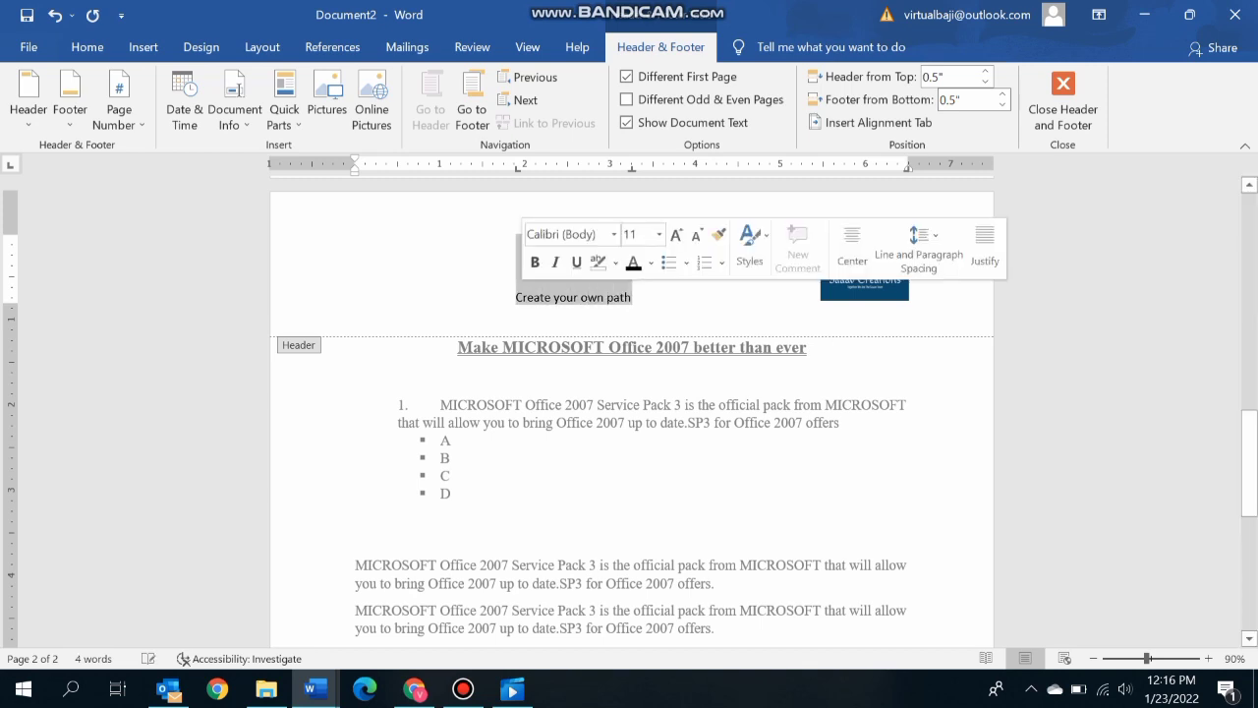
key(ctrl+b)
Step: Right-align the header logo and shrink it slightly
click(560, 283)
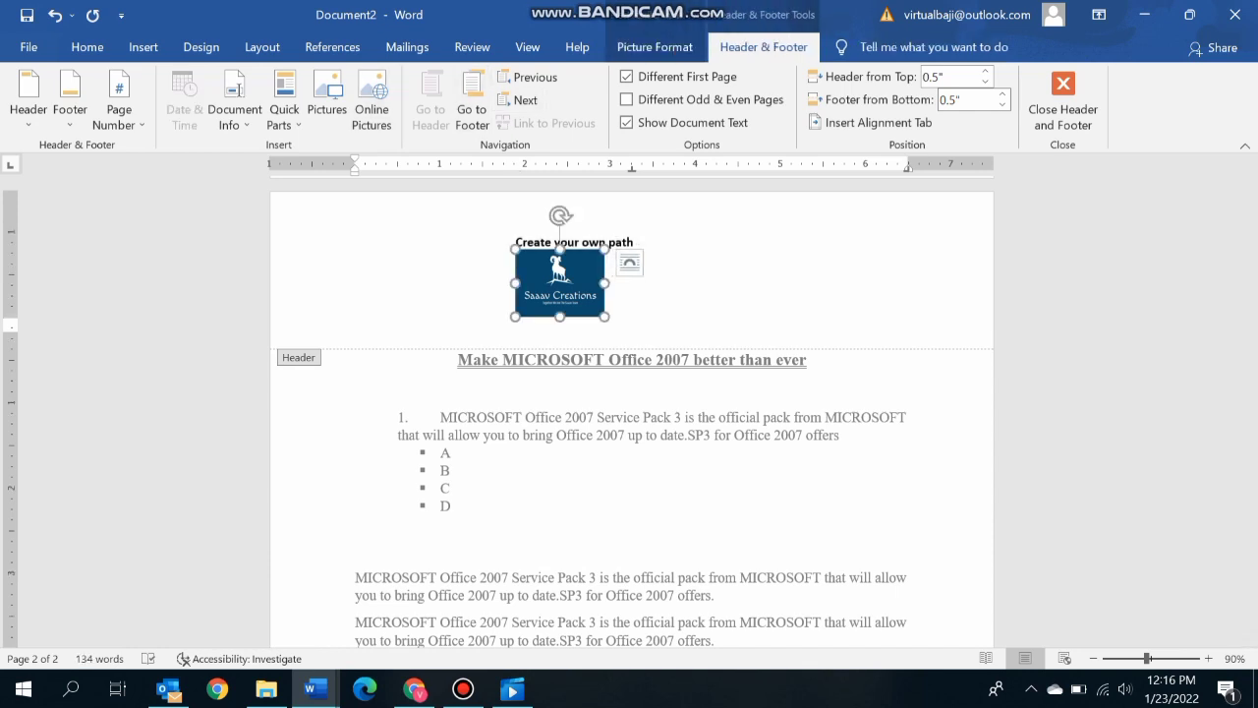
click(87, 48)
click(497, 114)
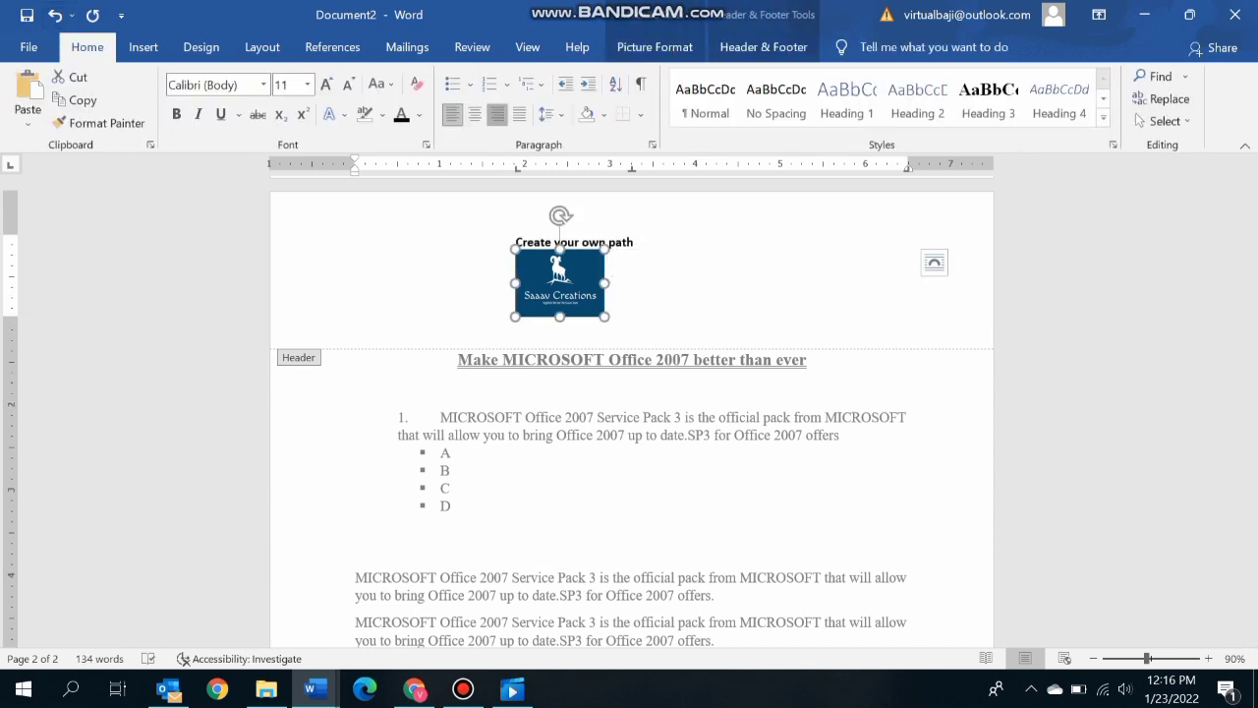
click(660, 309)
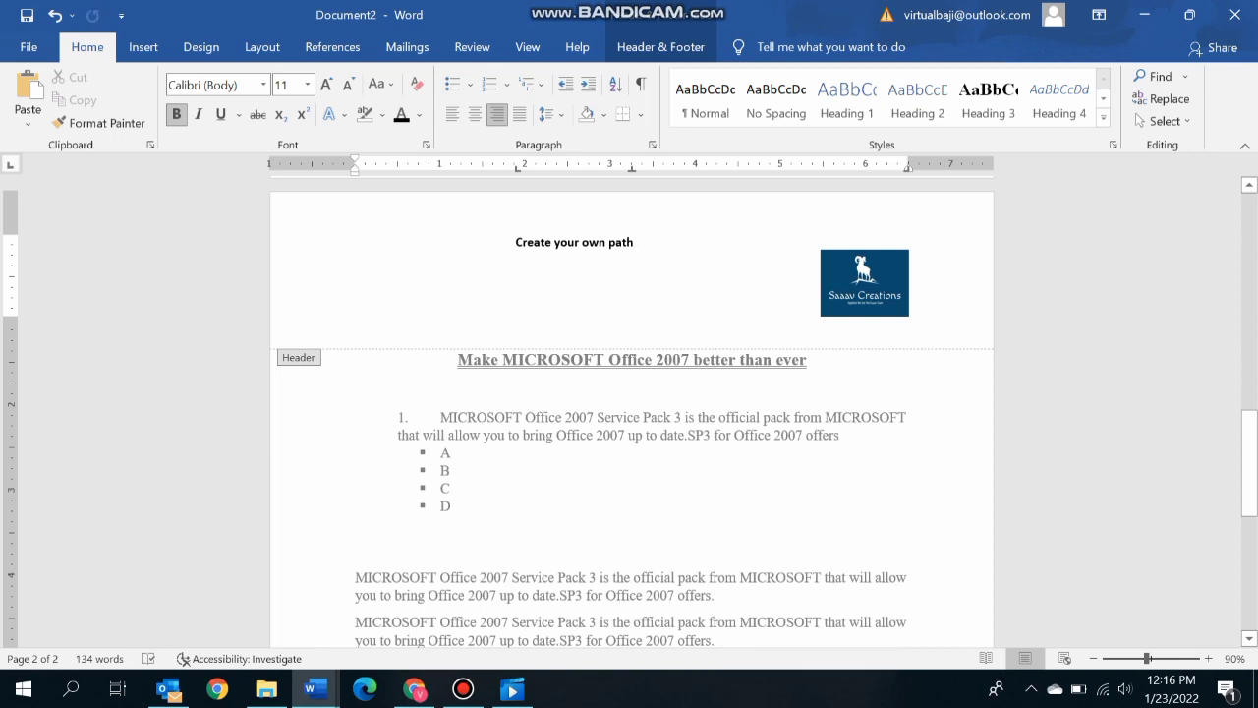
click(865, 283)
drag(820, 317, 910, 242)
click(836, 285)
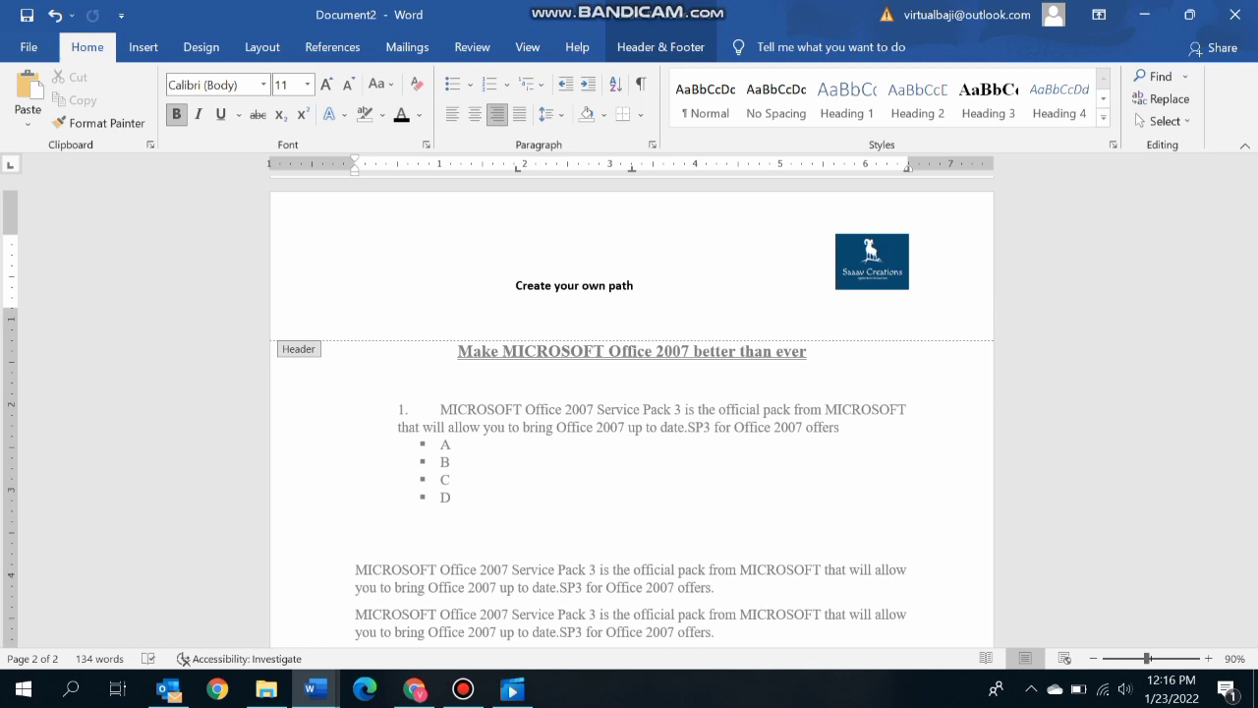
Step: Close header editing and place the insertion point at the end of the body text
double_click(911, 426)
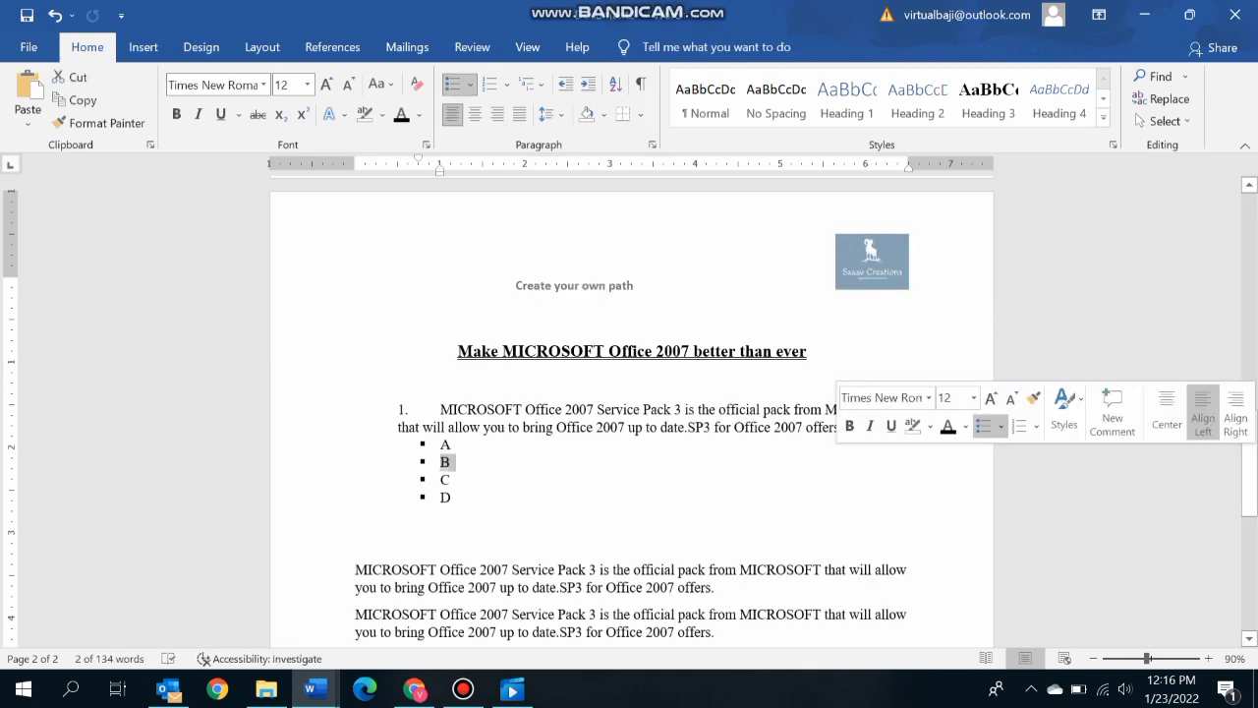
click(911, 569)
drag(1248, 462, 1249, 573)
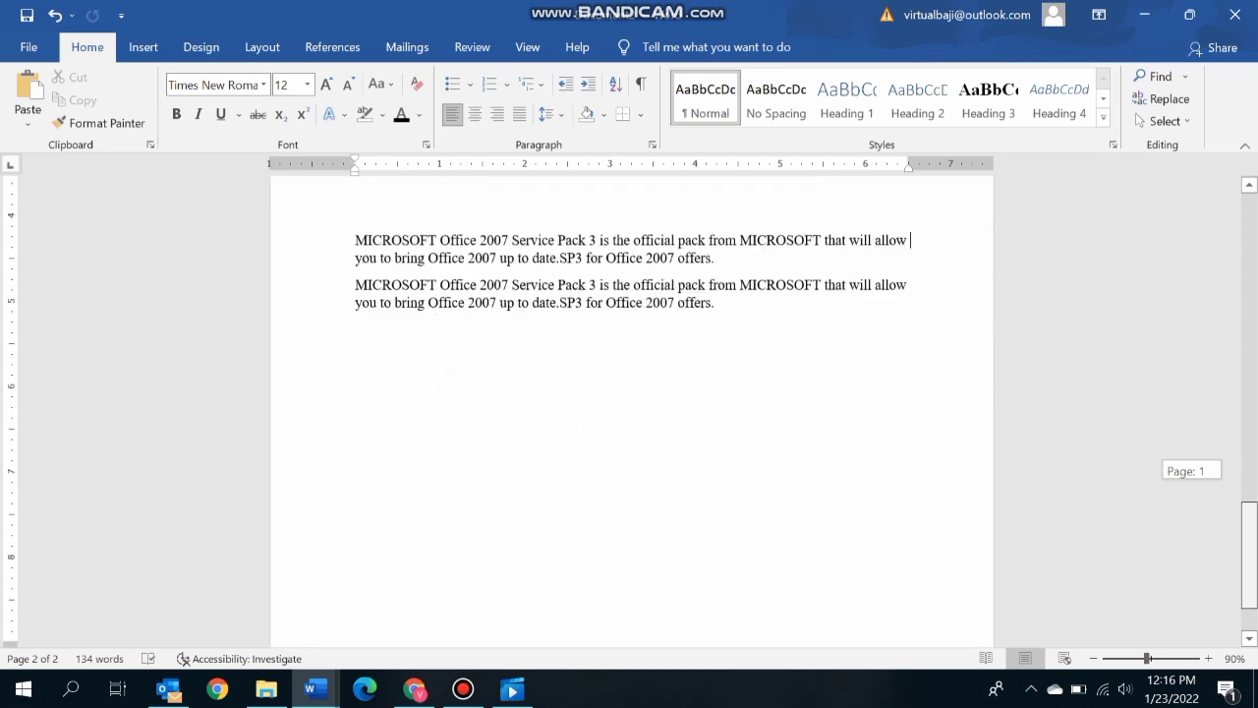
drag(1248, 572, 1248, 576)
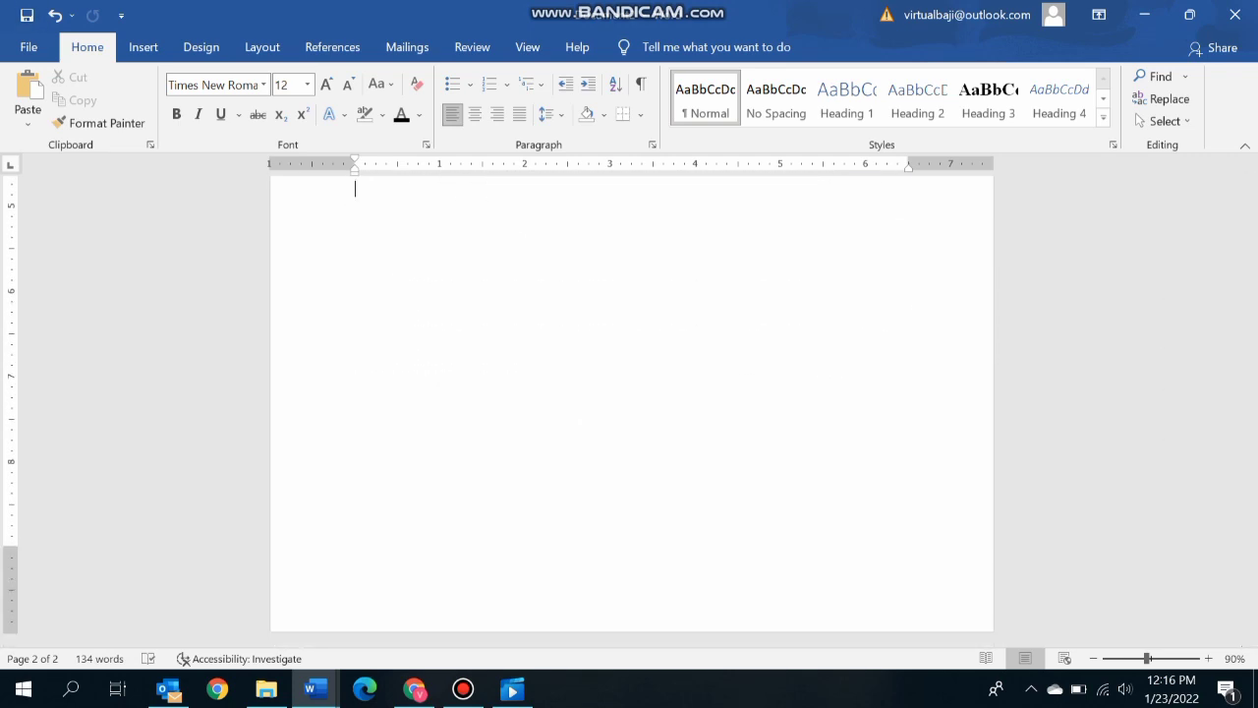
Step: Insert a Blank Page to create a third page
click(143, 47)
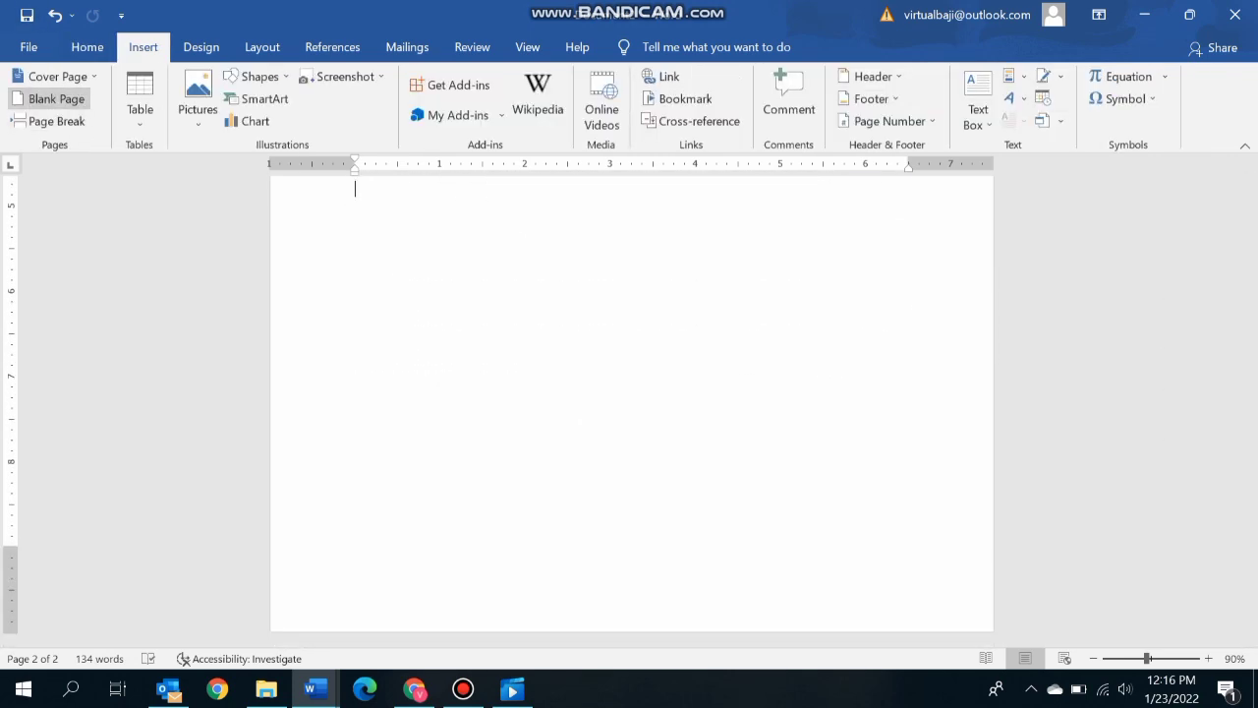
click(56, 98)
key(ctrl+Return)
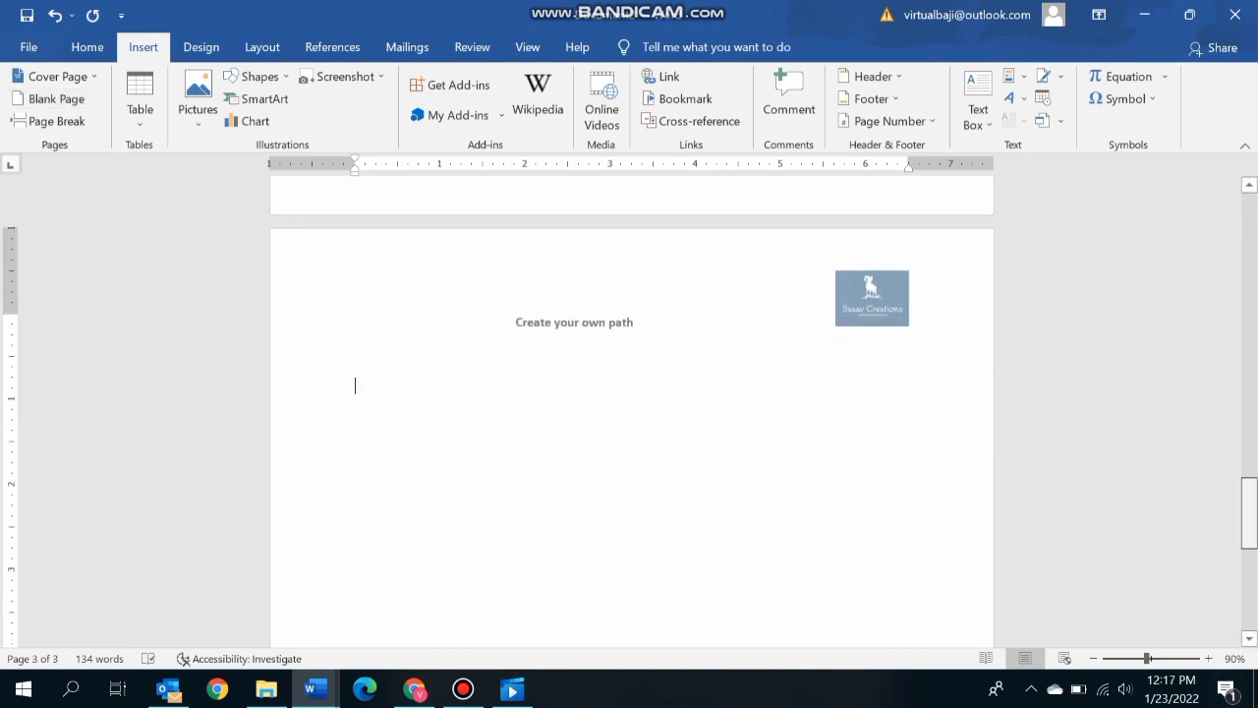
scroll(632, 413, down, 5)
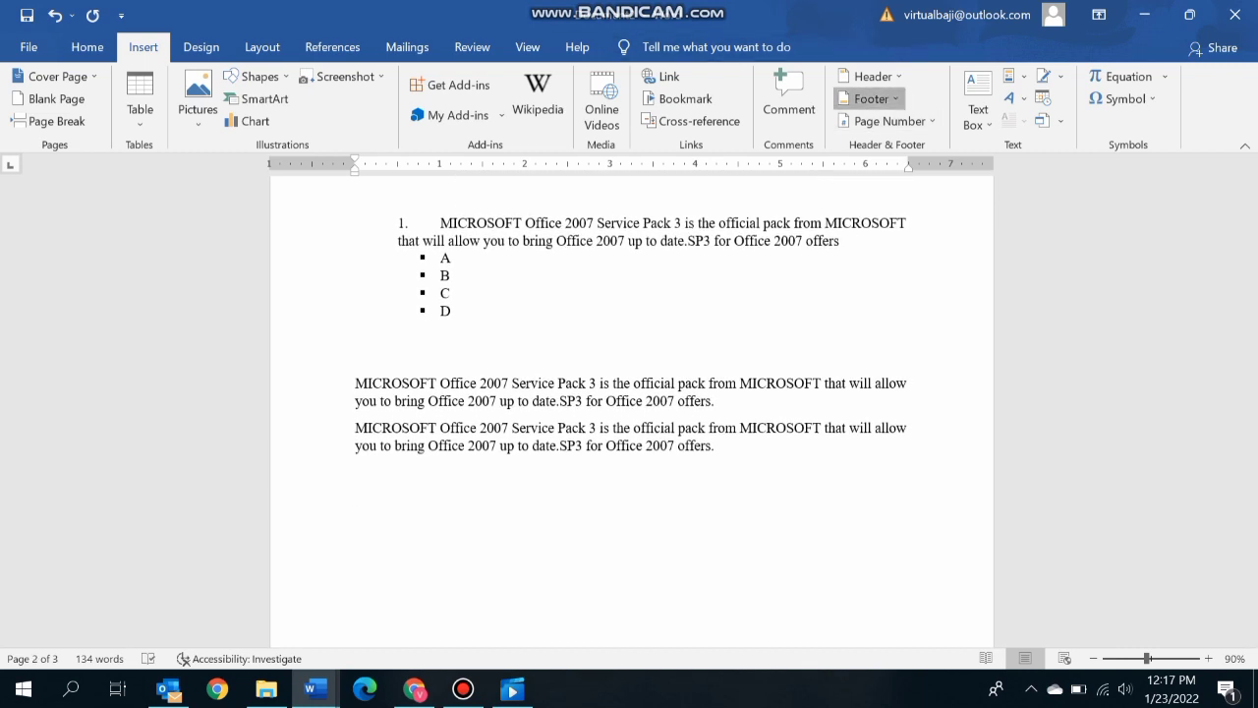
Step: Add the Banded footer with a centred page number, check it, and return to the body text
click(871, 98)
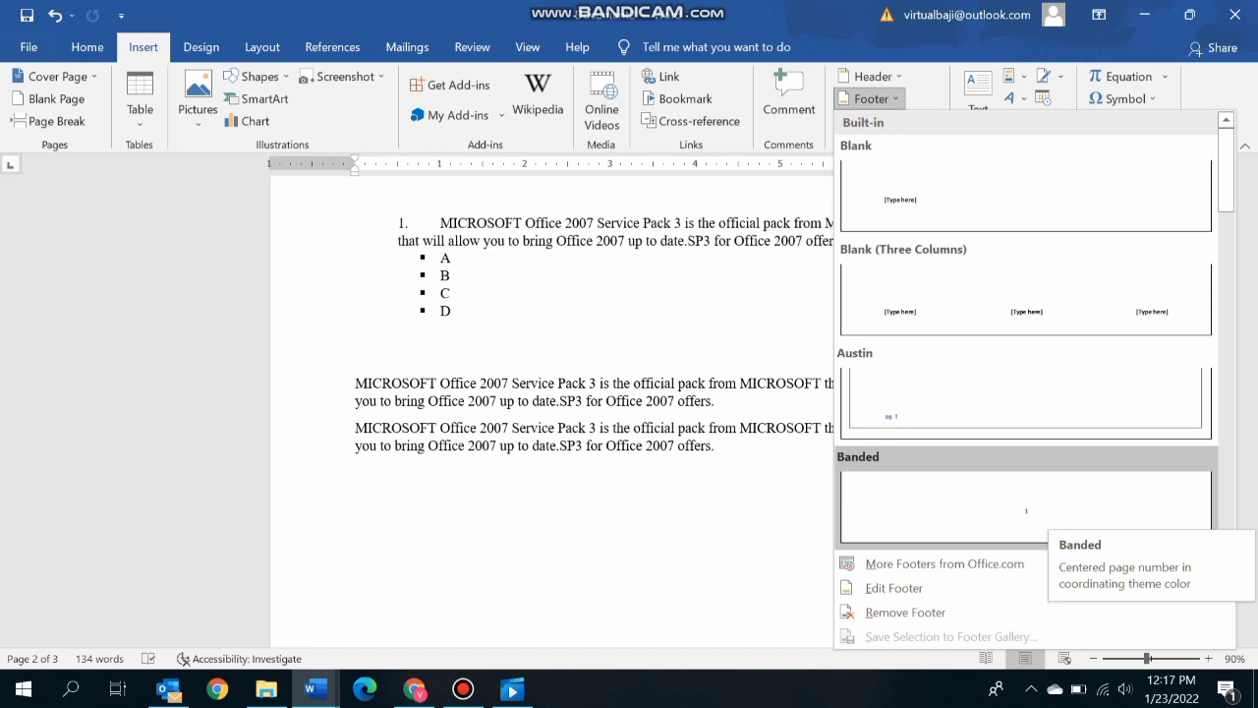
click(1026, 506)
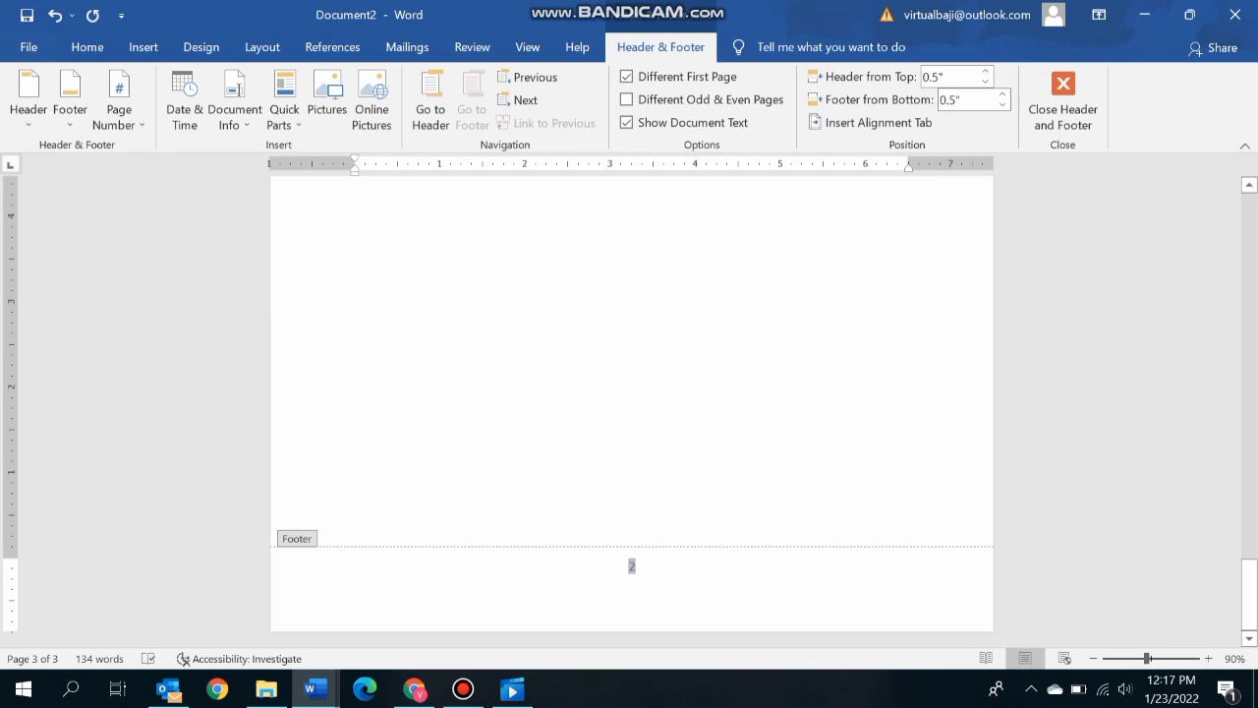
drag(1248, 595, 1249, 362)
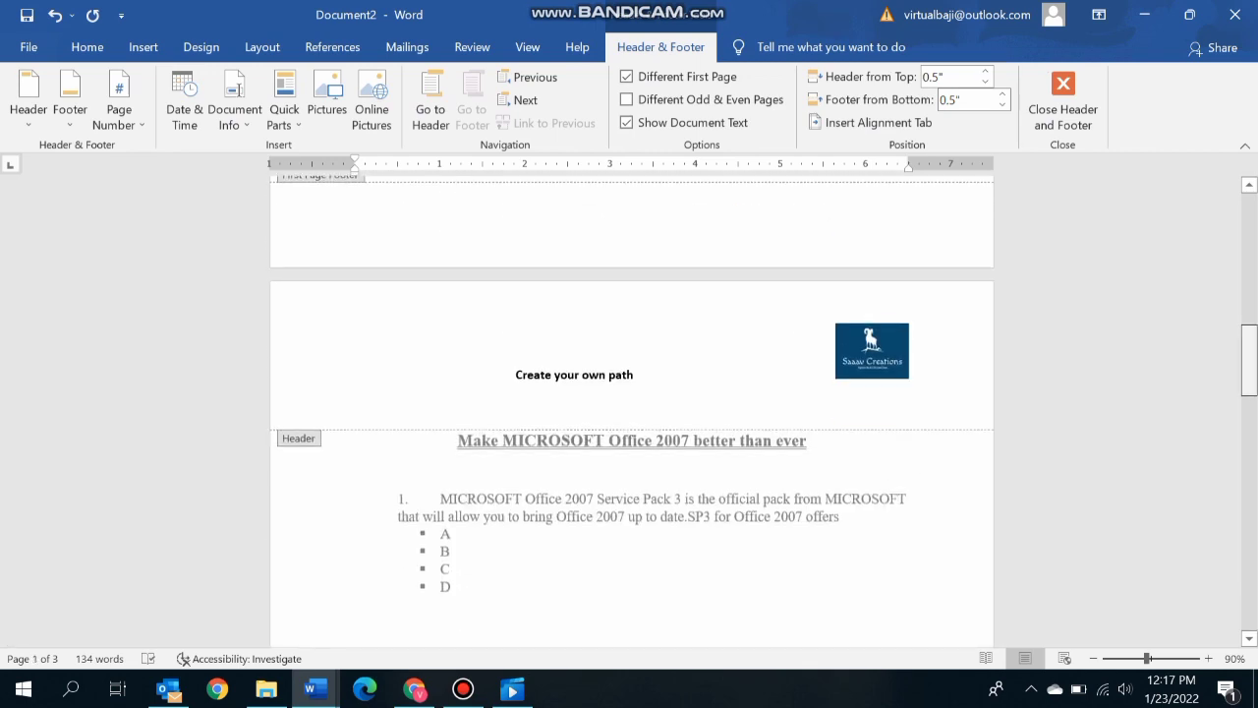
mouse_move(1248, 358)
mouse_down()
mouse_move(1248, 590)
mouse_move(1248, 412)
mouse_up()
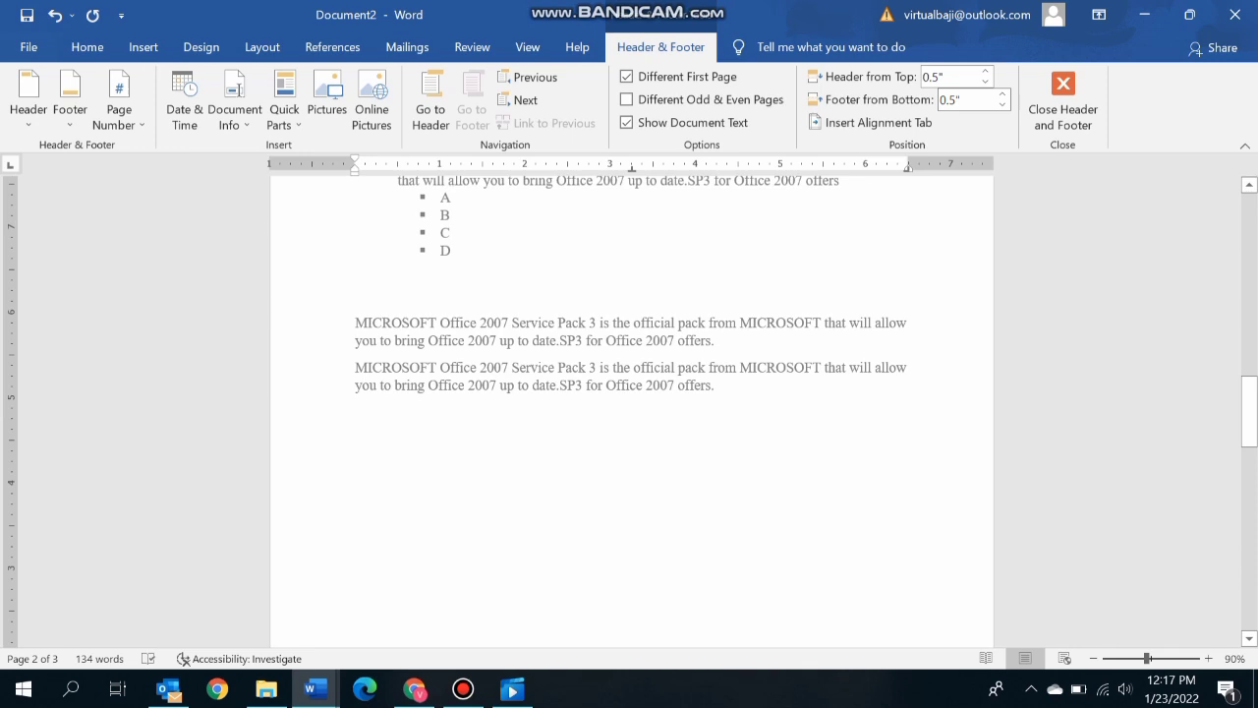
double_click(501, 517)
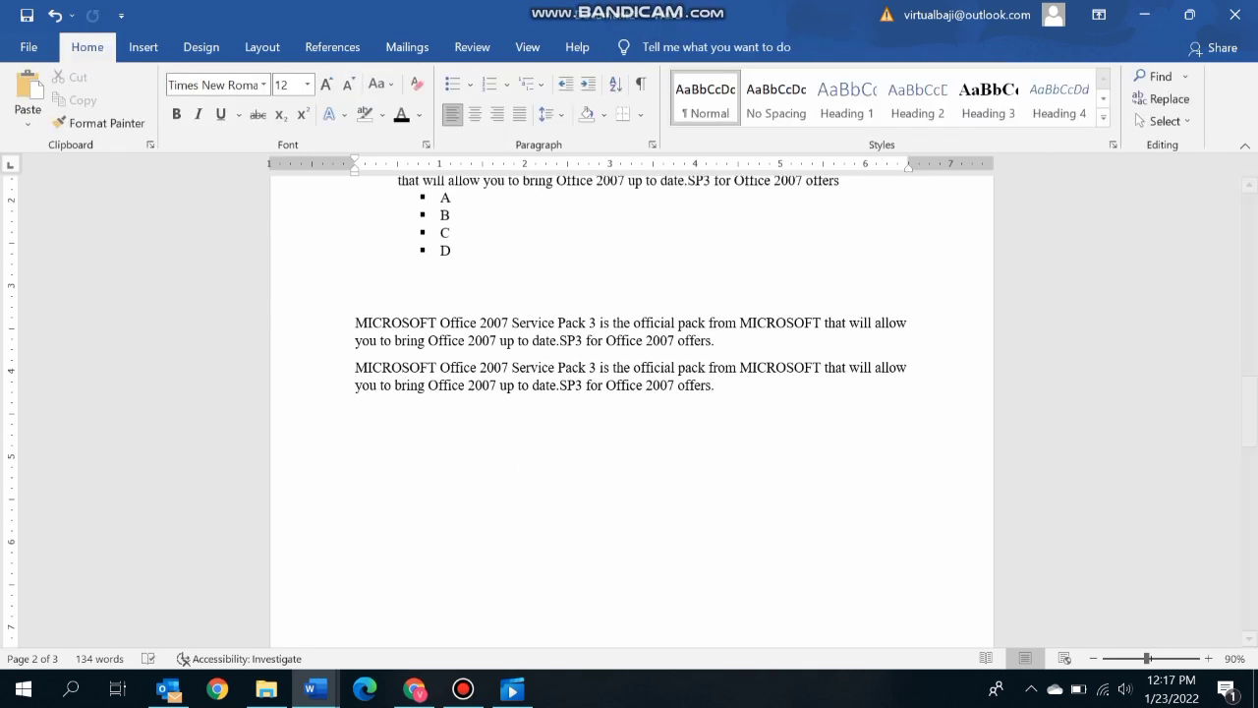
Step: Switch the footer page numbers to Plain Number 3 at the bottom right and close the footer
key(alt+n)
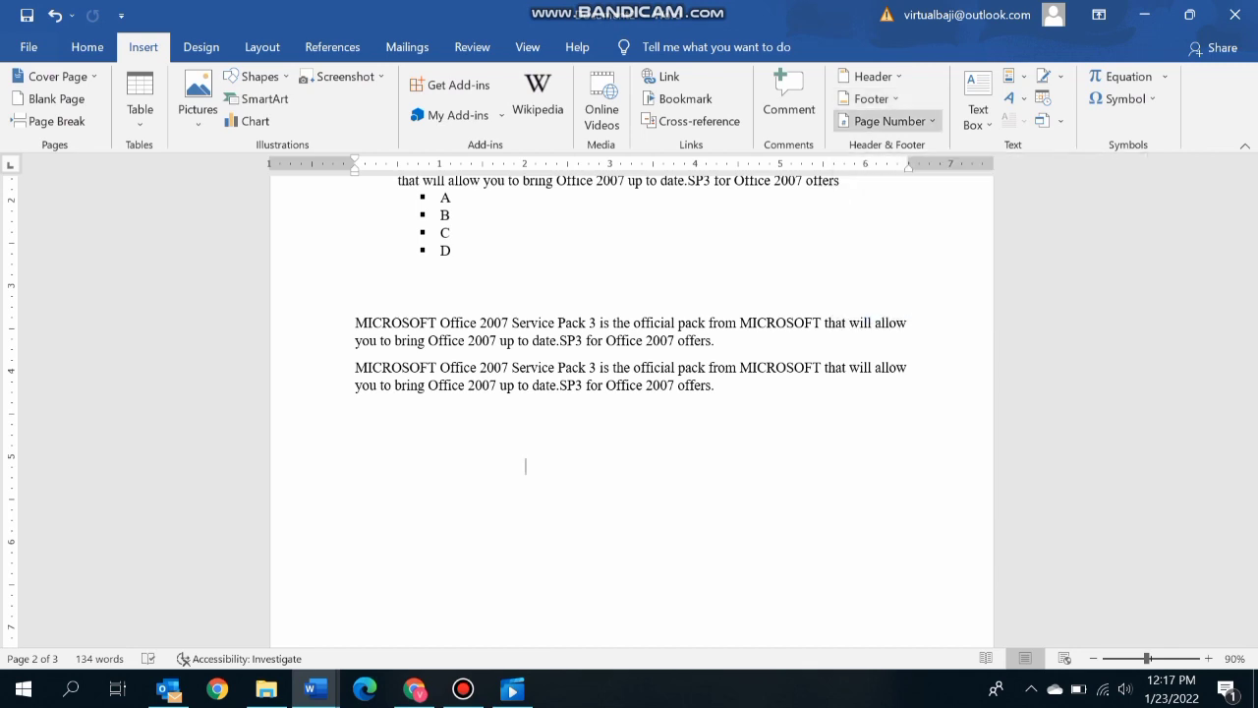
click(890, 121)
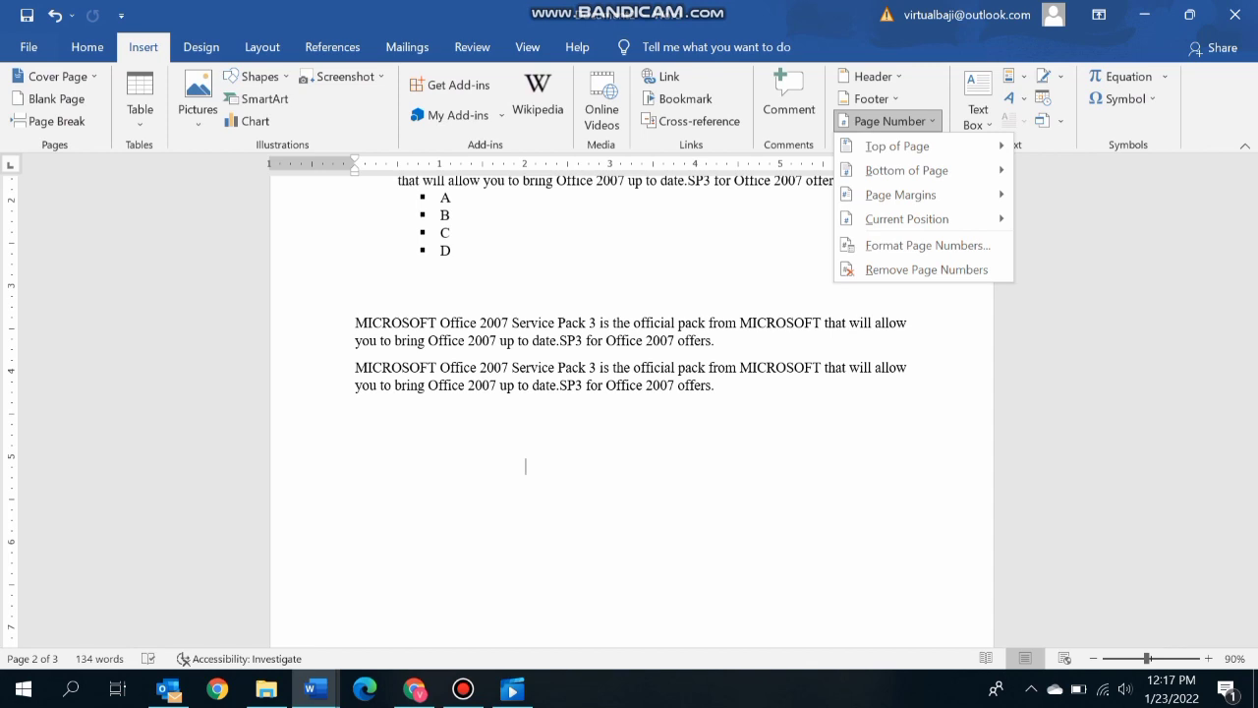
mouse_move(906, 170)
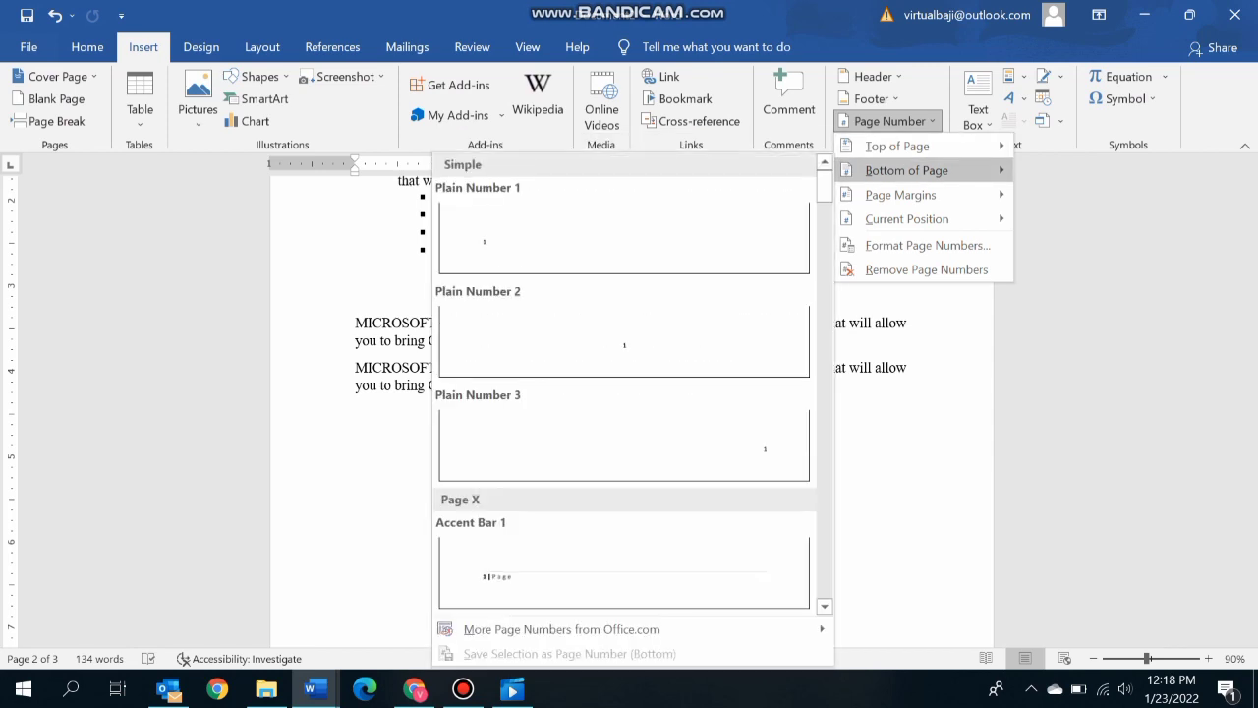
mouse_move(901, 194)
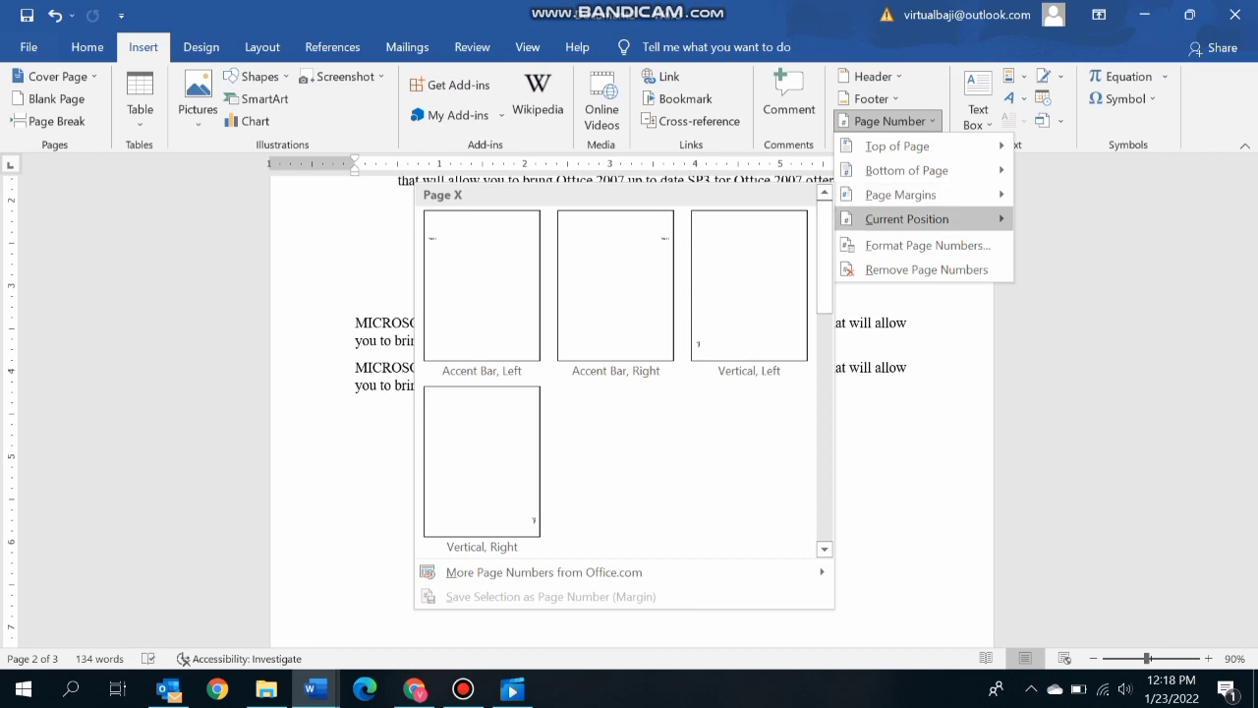
mouse_move(907, 218)
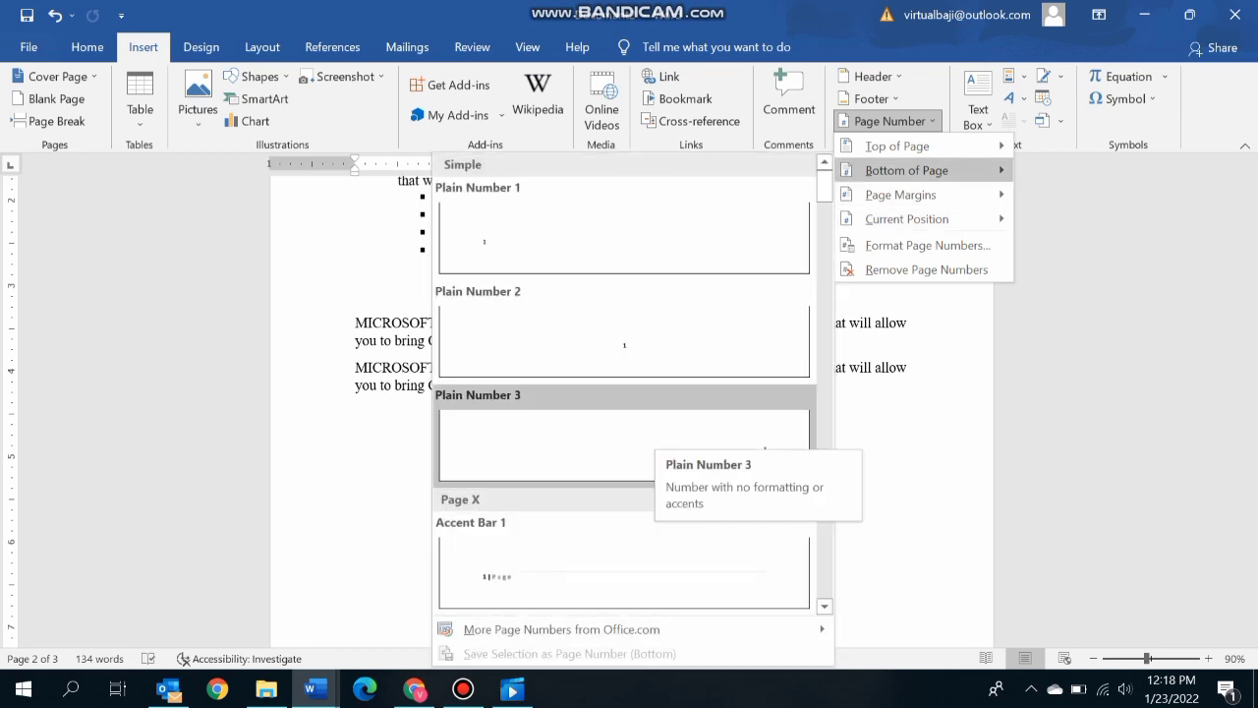
click(639, 438)
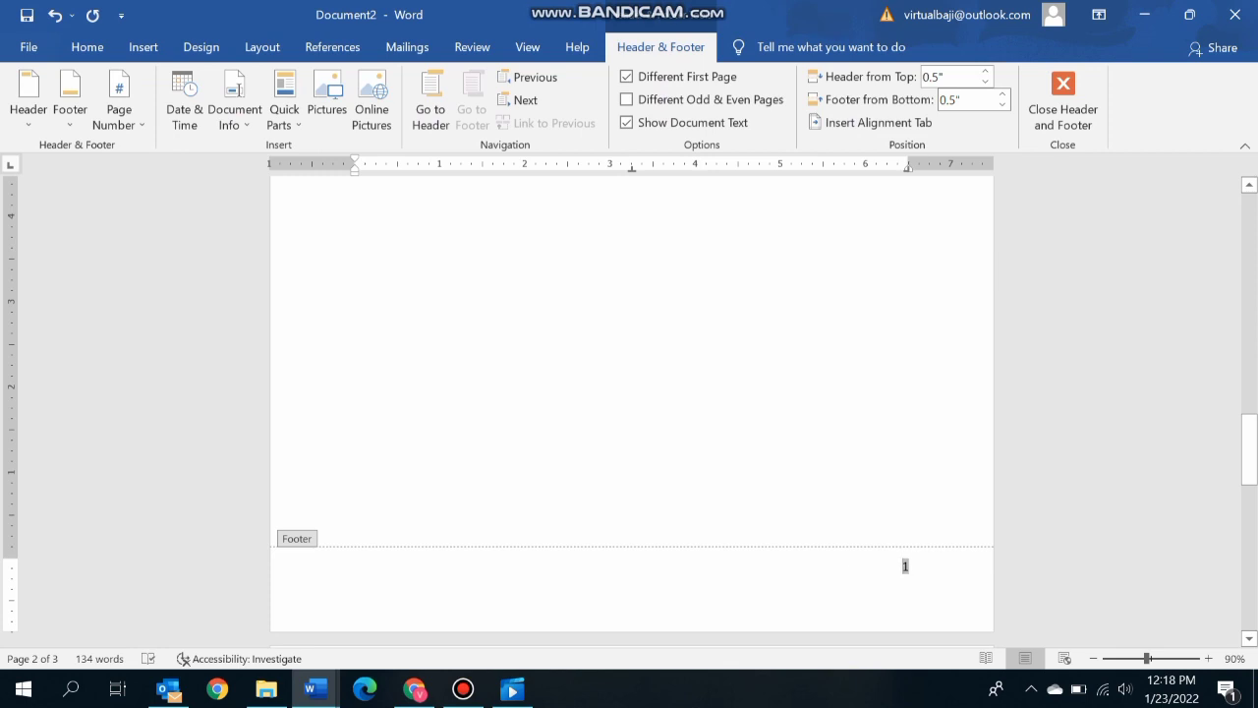
key(Escape)
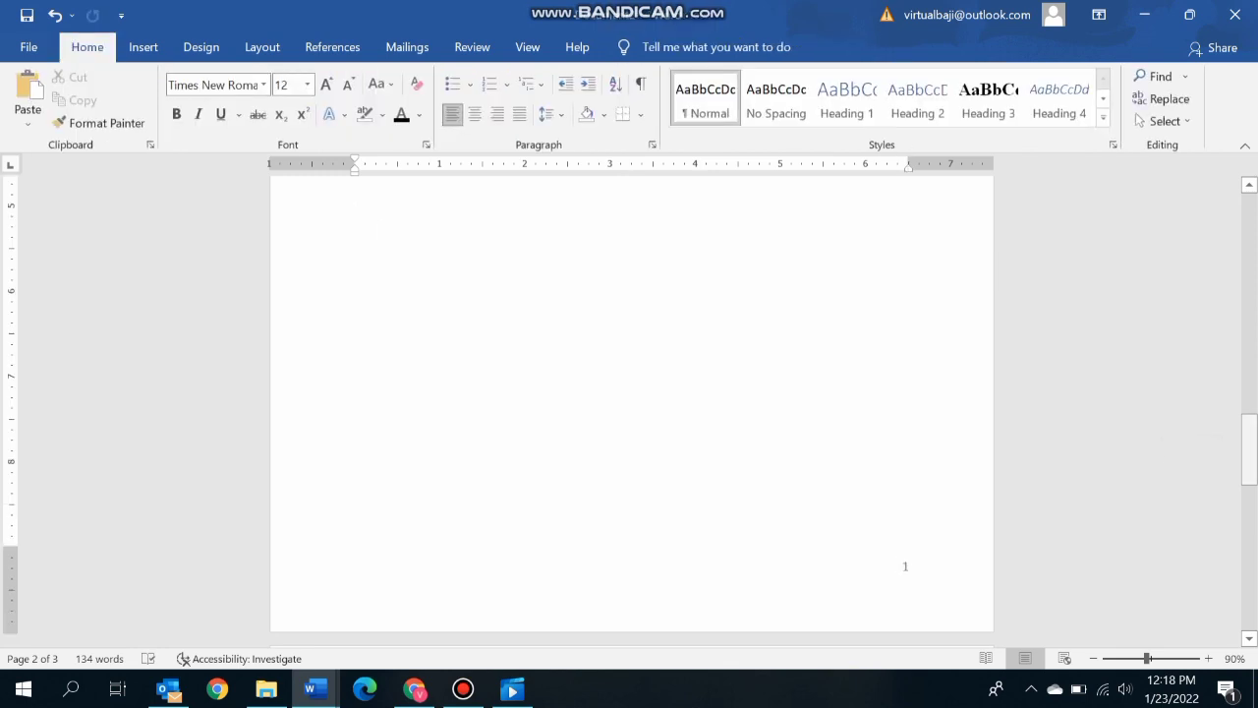
drag(1249, 449, 1248, 280)
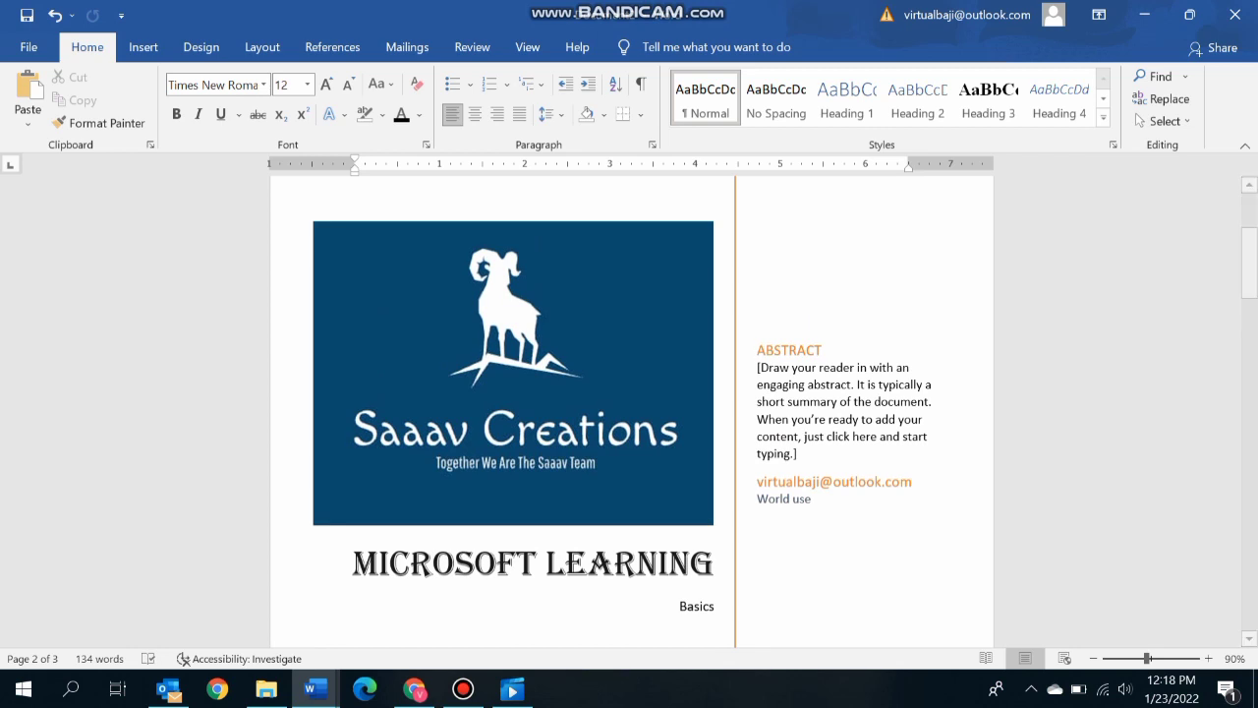
Step: Review the cover page, then return to the end of page 2's MICROSOFT Office 2007 paragraphs
click(142, 47)
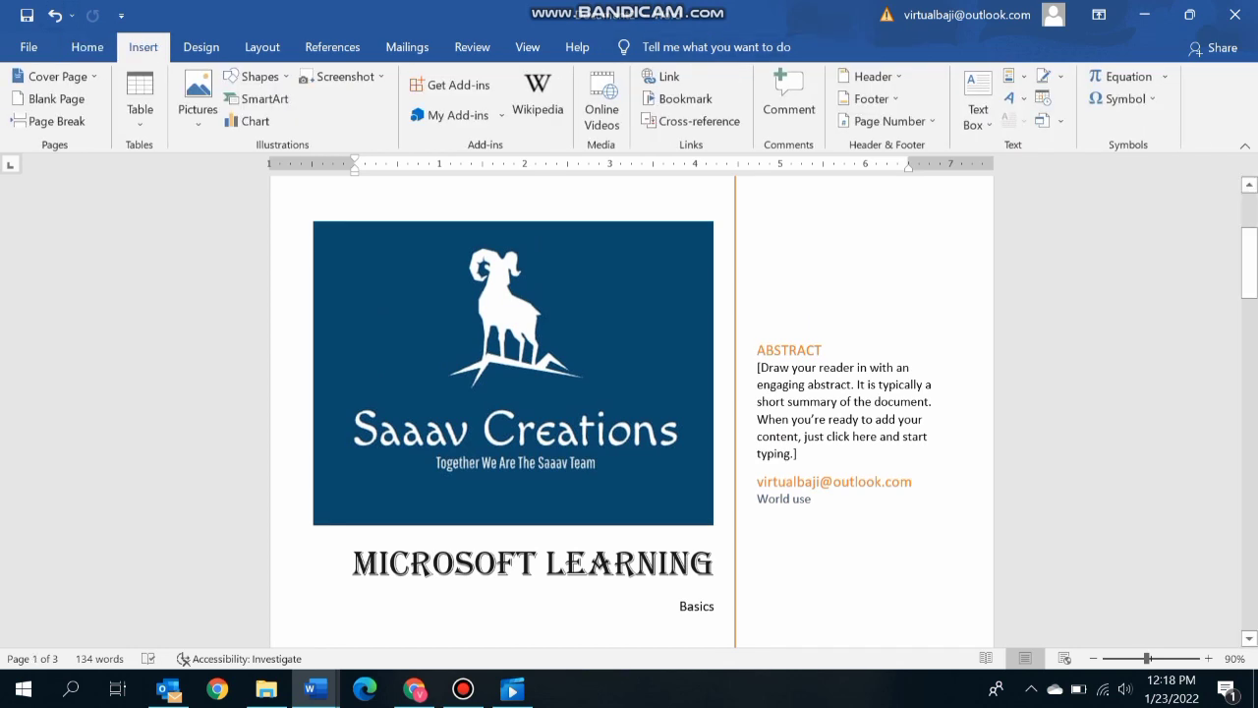
scroll(629, 413, up, 3)
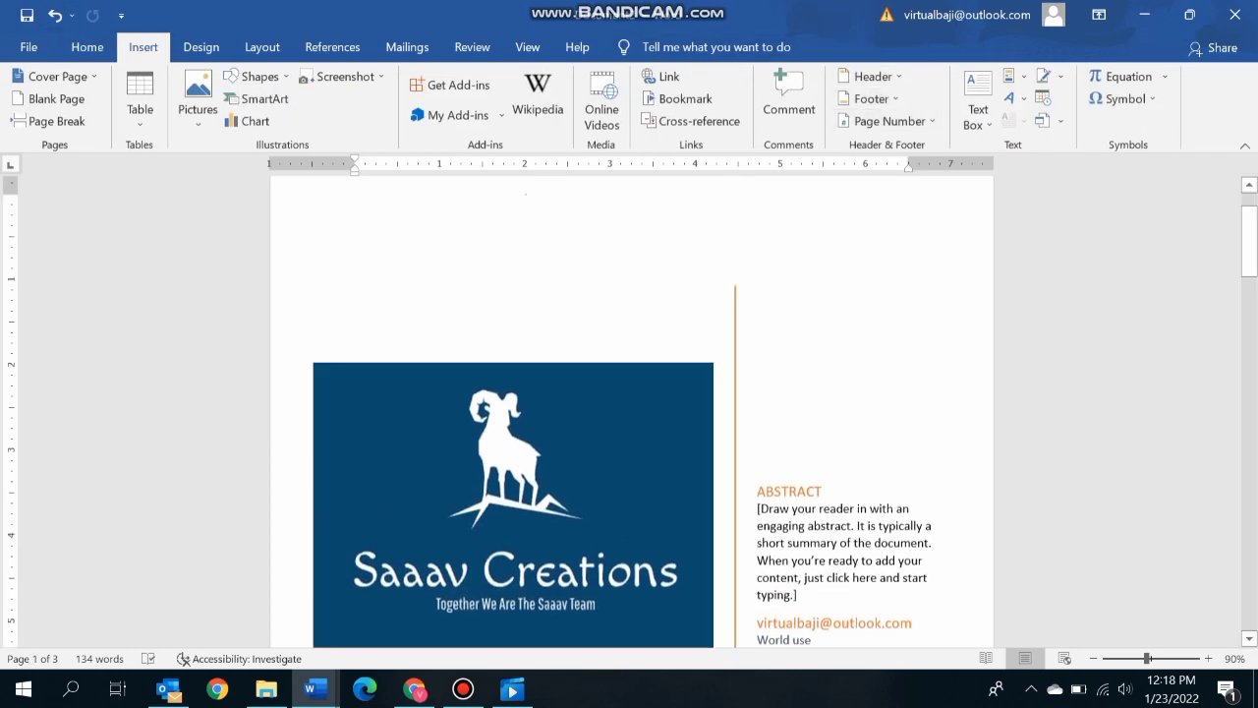
drag(1249, 241, 1248, 334)
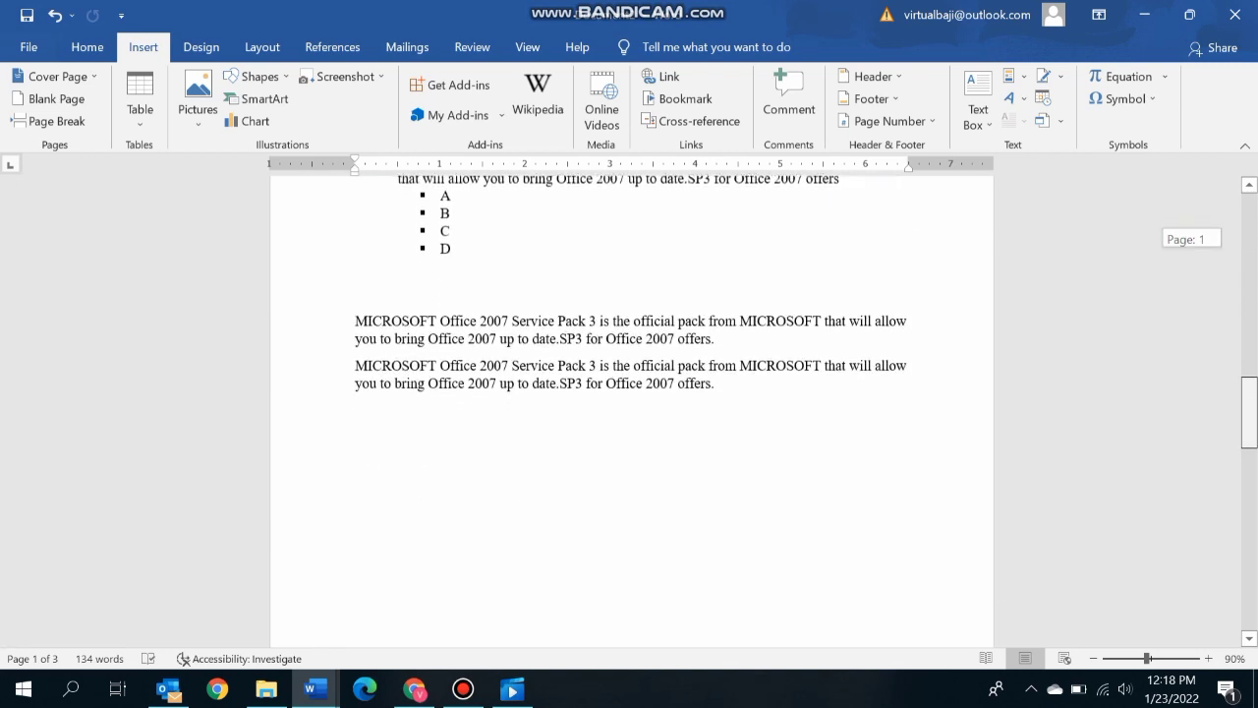
mouse_move(1249, 336)
mouse_down()
mouse_move(1249, 454)
mouse_move(1249, 432)
mouse_up()
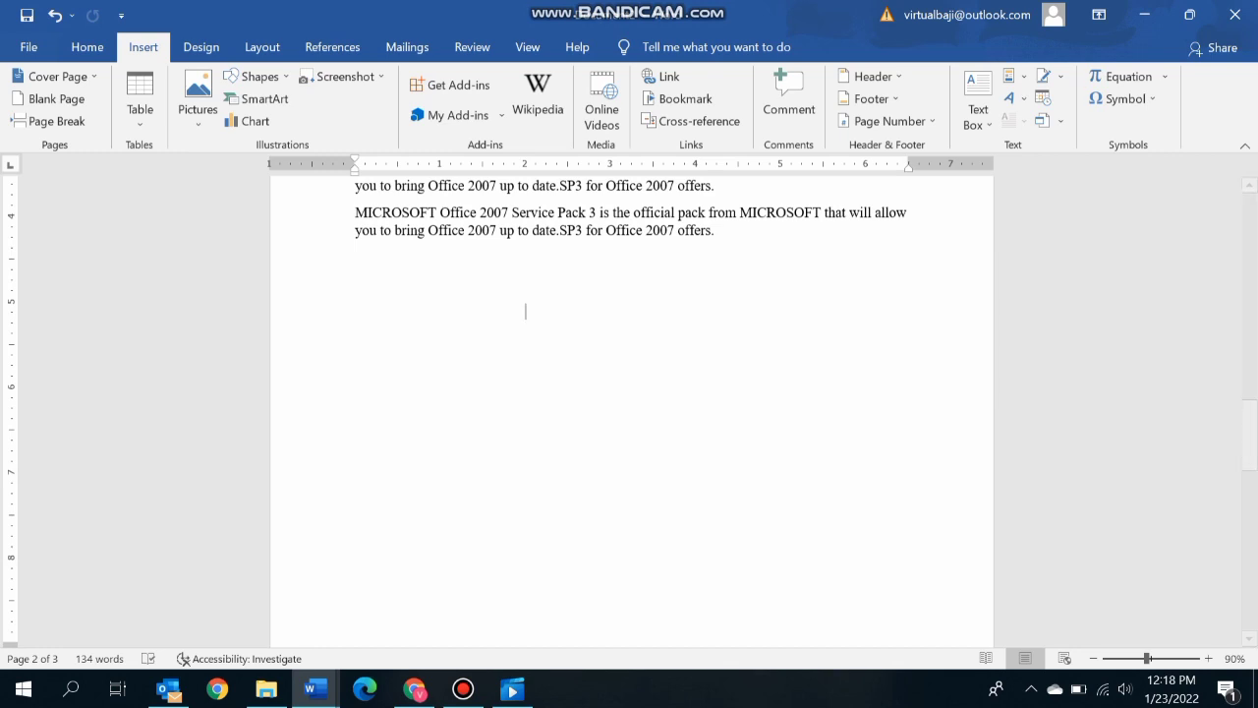
Step: Open the full Symbol dialog, enter character code 20A6 (Naira Sign), and browse the character subsets
click(1123, 99)
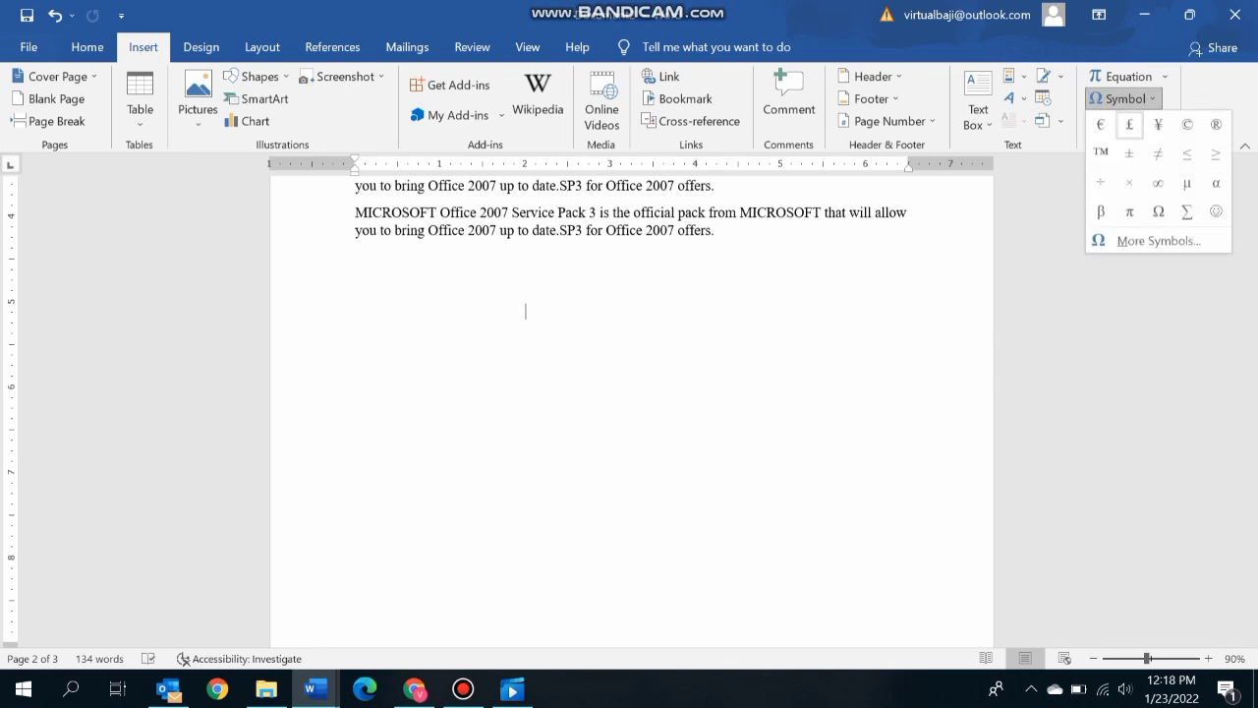
click(1150, 241)
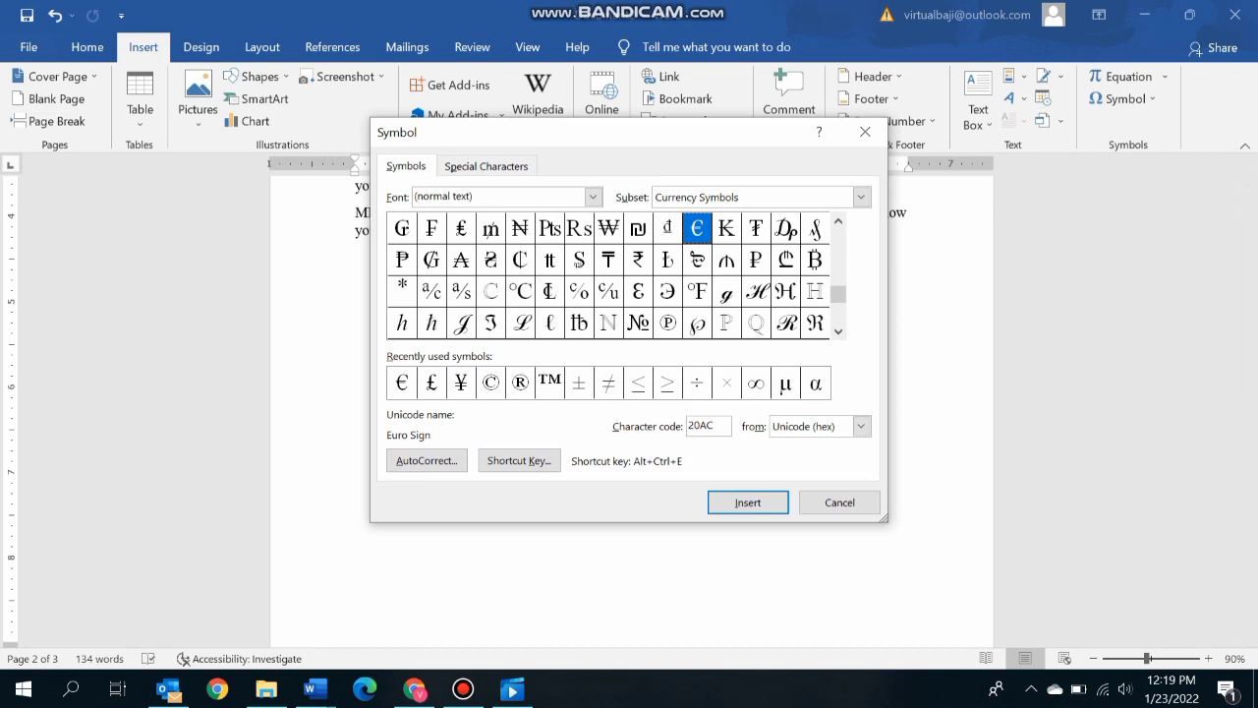
key(BackSpace)
text(4)
key(BackSpace)
text(6)
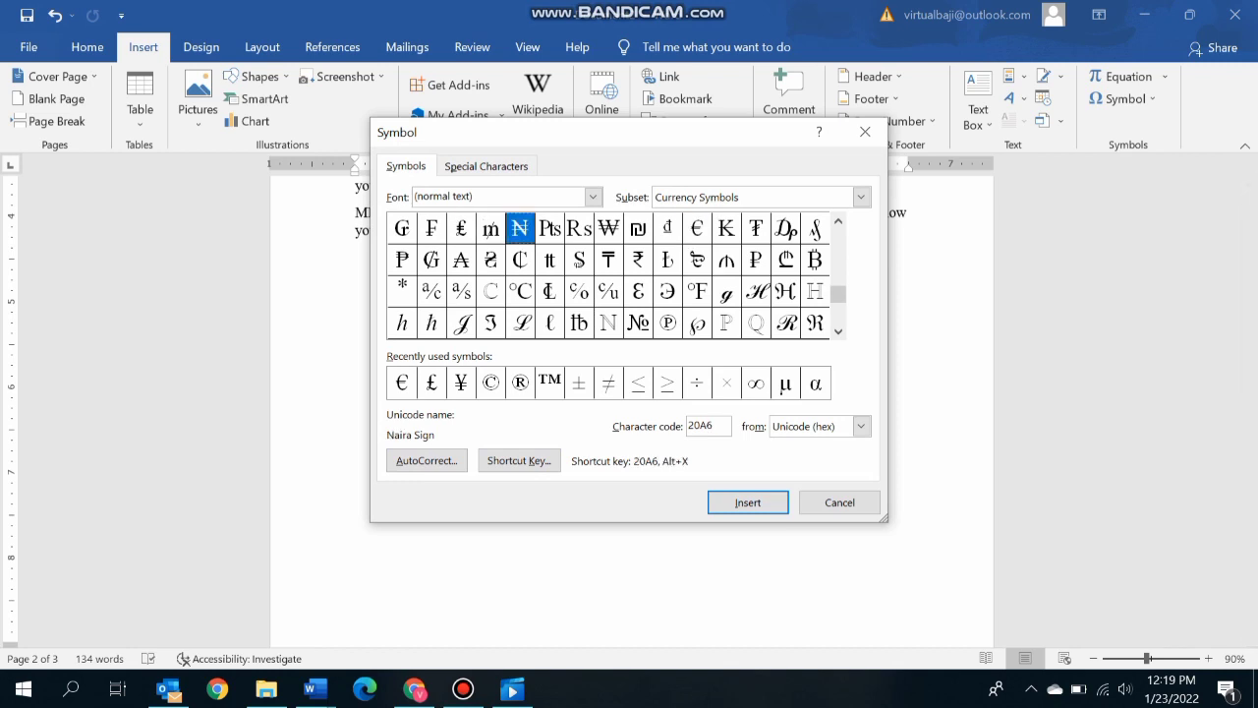
key(Page_Up)
key(Page_Up)
key(Page_Up)
key(Page_Up)
key(Page_Up)
key(Page_Up)
key(Page_Up)
key(Page_Up)
key(Page_Up)
key(Page_Up)
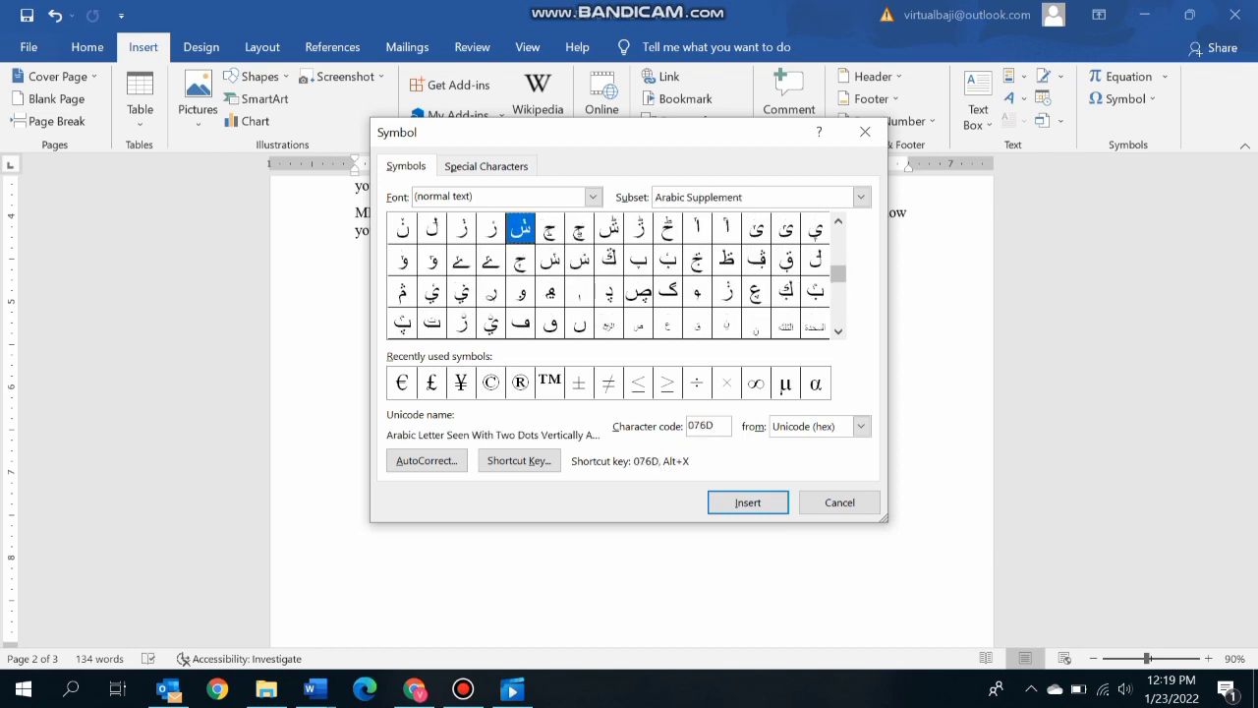